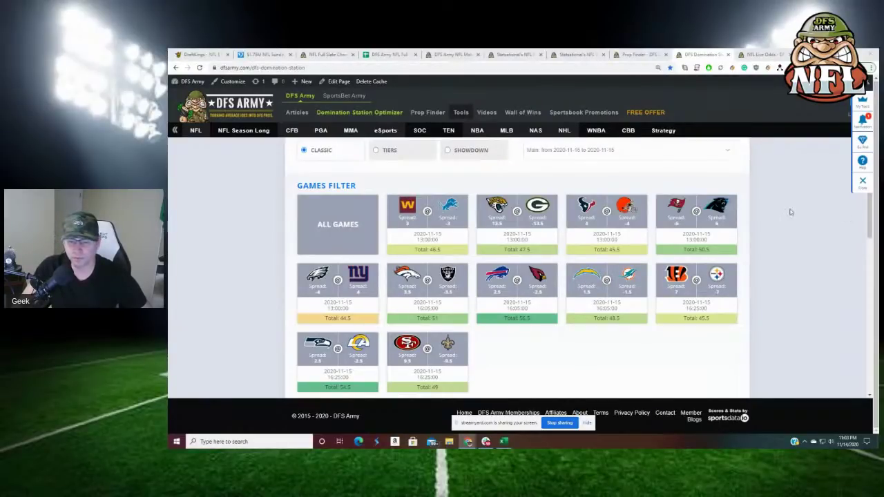
- Review the optimizer settings, including the projected ownership cap, and the running back player pool
drag(870, 229, 841, 286)
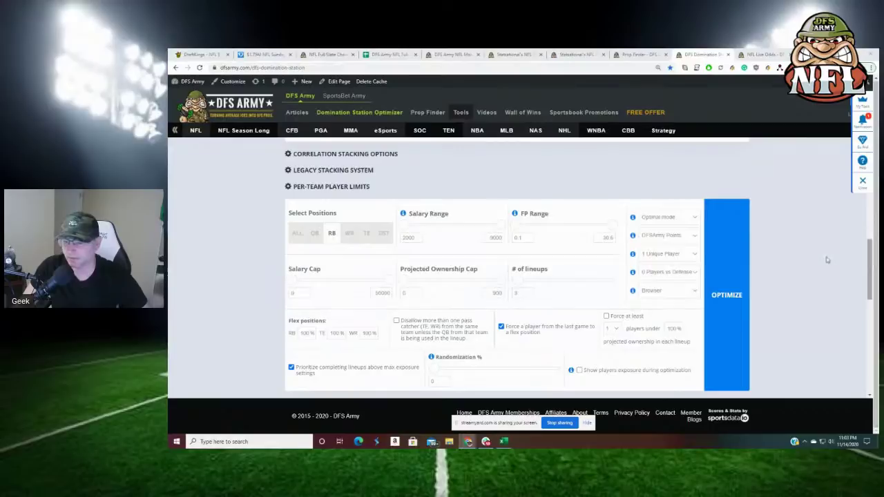
scroll(826, 259, up, 2)
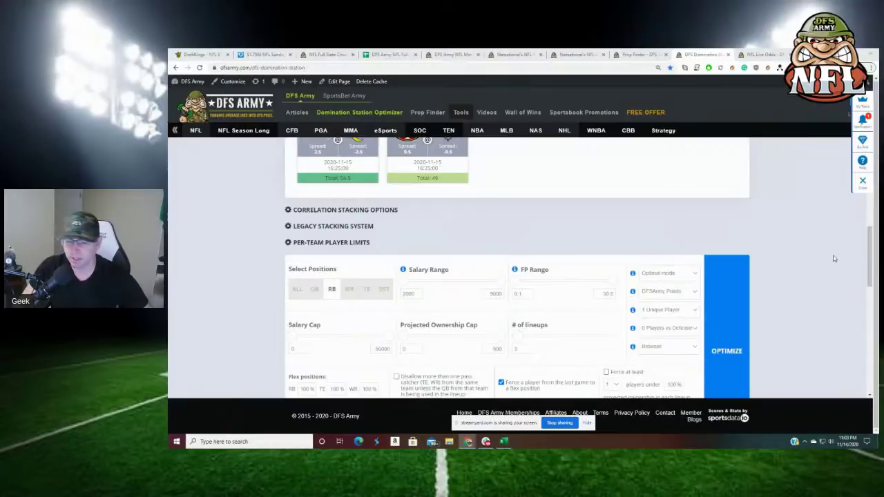
scroll(720, 163, down, 2)
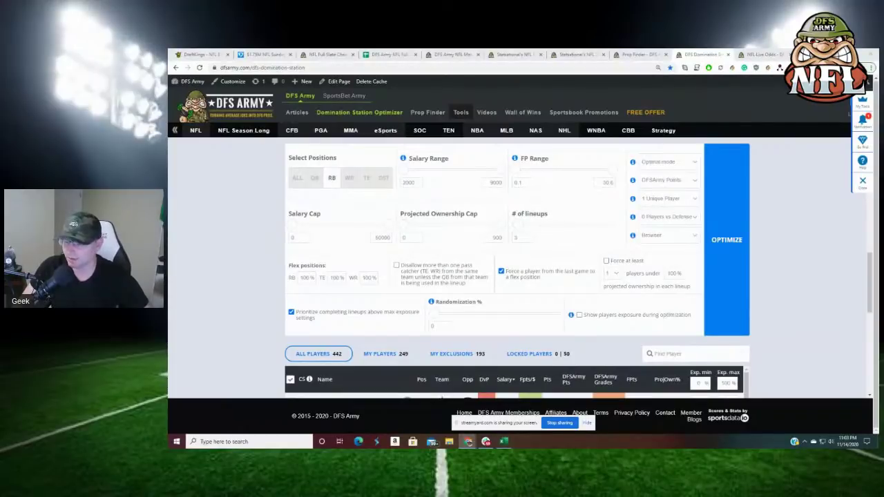
scroll(776, 264, down, 3)
scroll(776, 264, down, 1)
scroll(780, 250, up, 3)
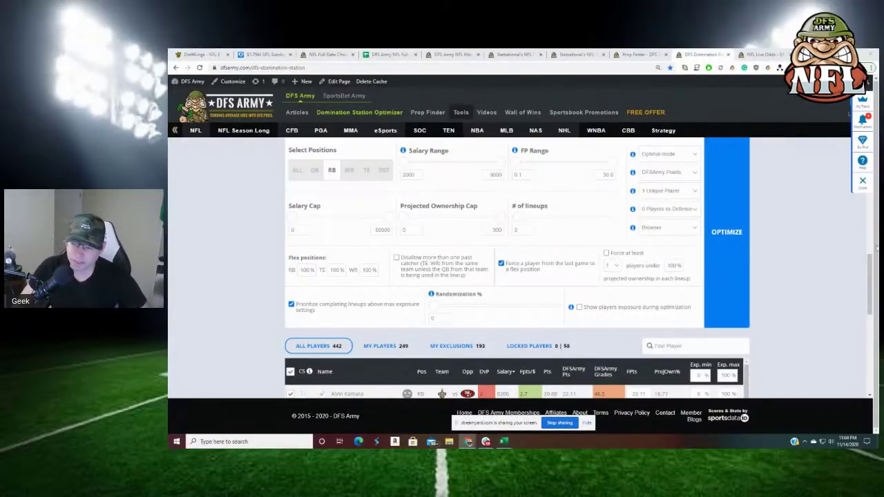
scroll(808, 233, up, 2)
scroll(818, 235, down, 3)
scroll(819, 236, up, 3)
scroll(819, 237, down, 1)
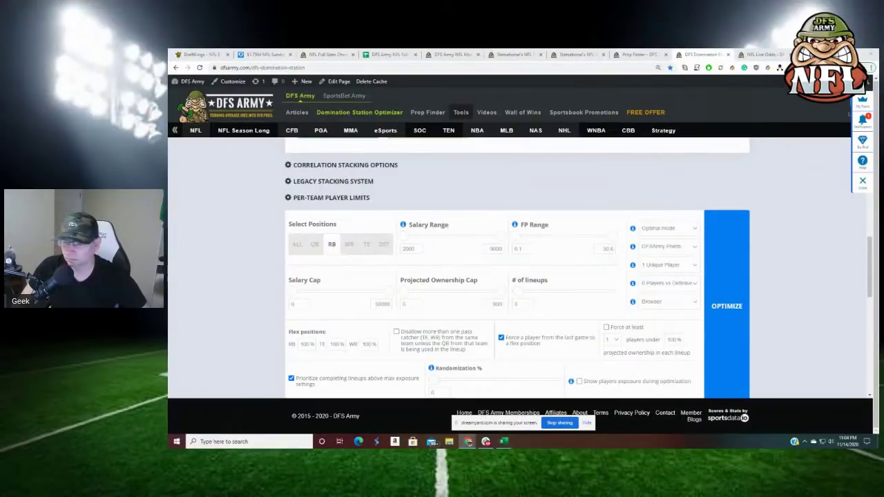
scroll(838, 231, down, 2)
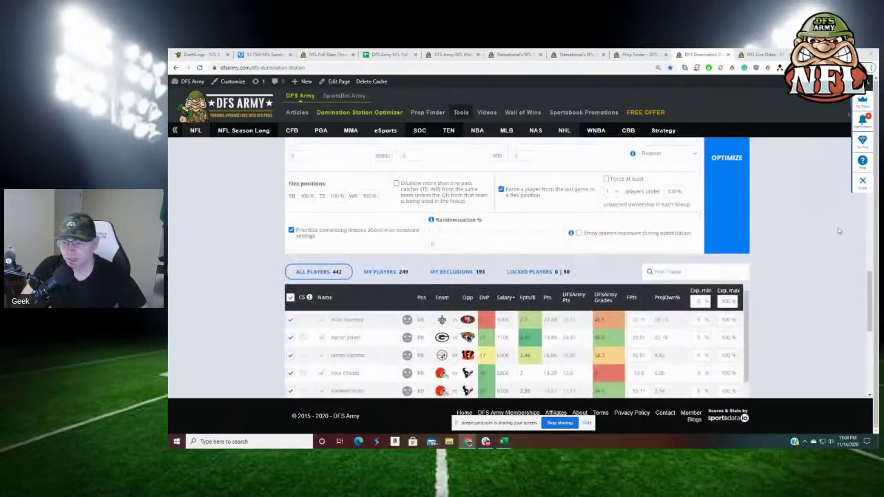
scroll(838, 231, up, 2)
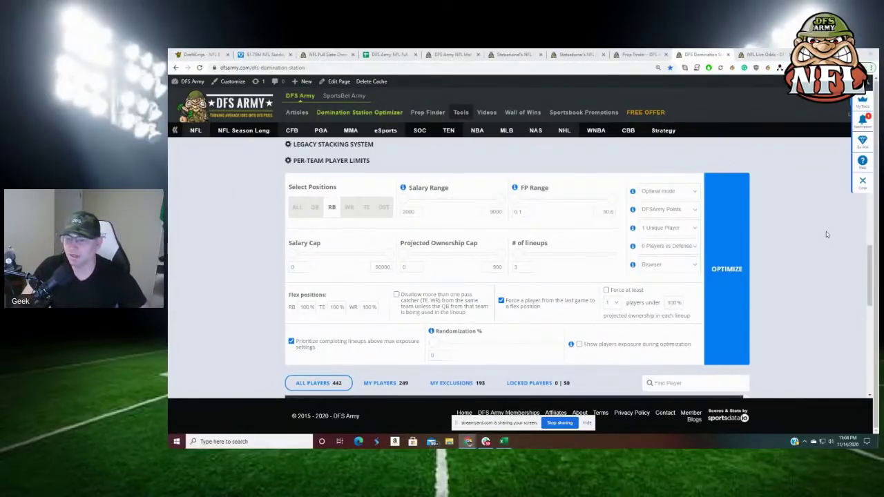
scroll(778, 263, down, 1)
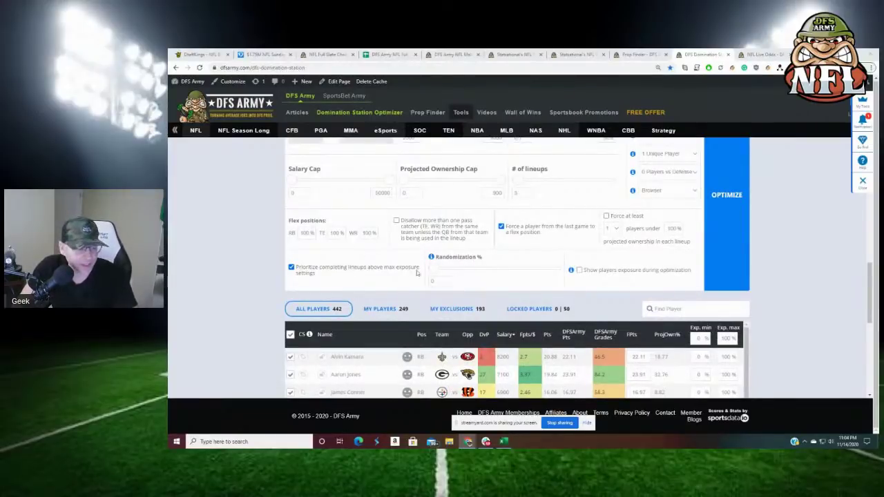
scroll(489, 264, up, 1)
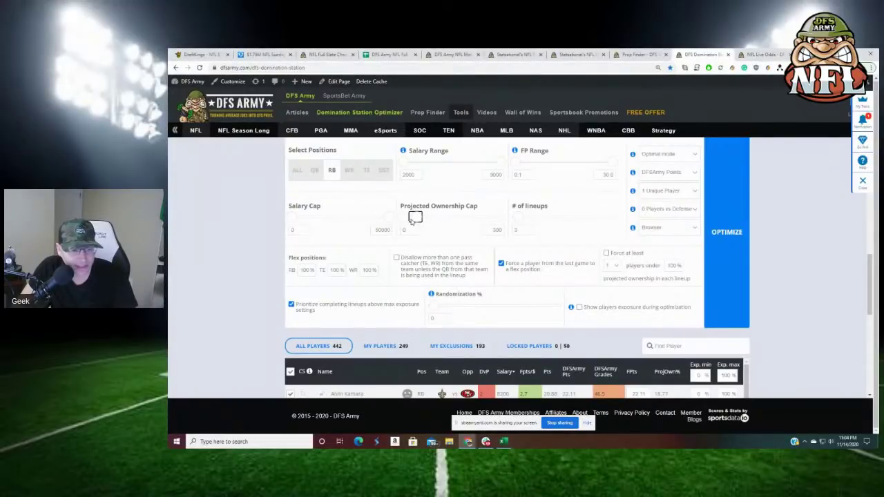
drag(410, 219, 530, 223)
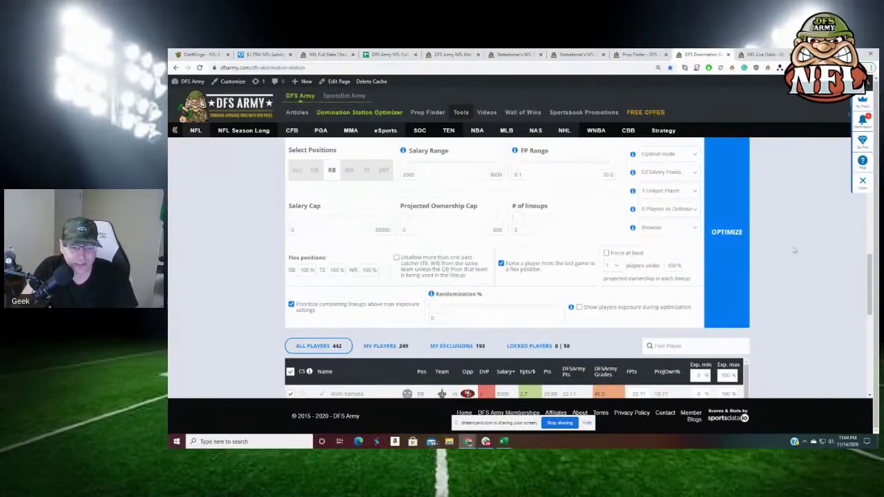
- Set the number of lineups to 30
scroll(803, 250, up, 1)
scroll(803, 251, up, 2)
scroll(584, 250, down, 2)
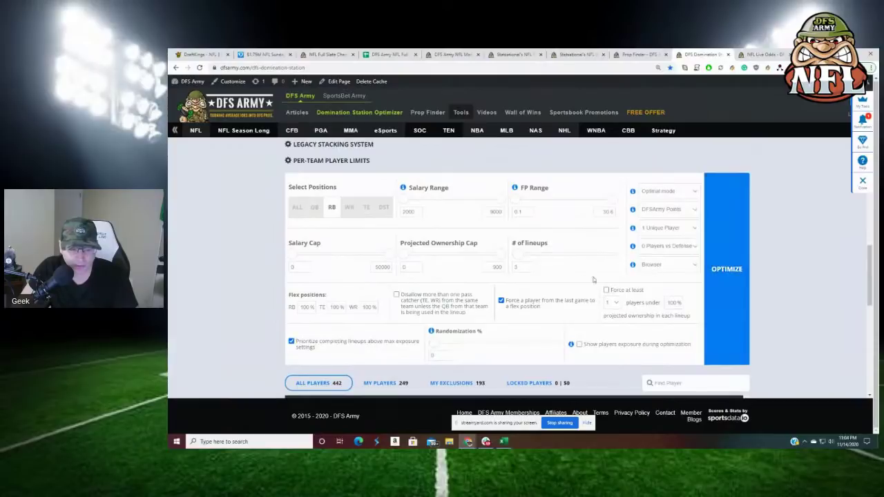
double_click(530, 268)
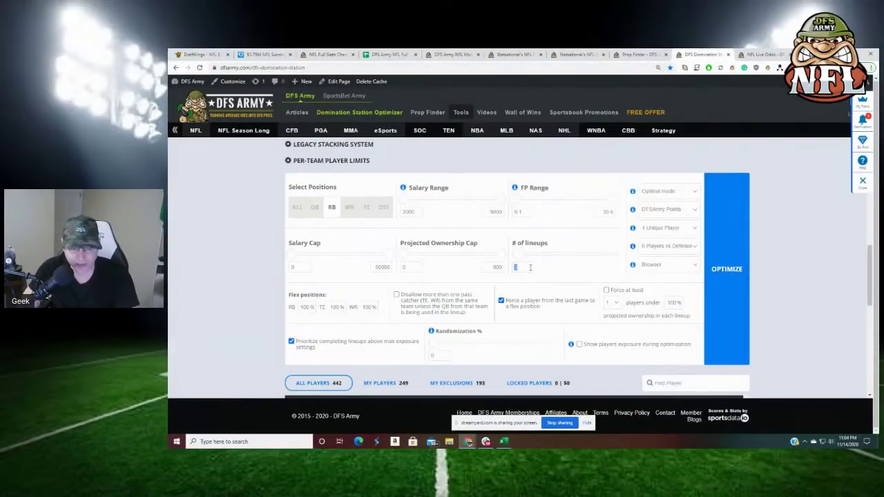
text(10)
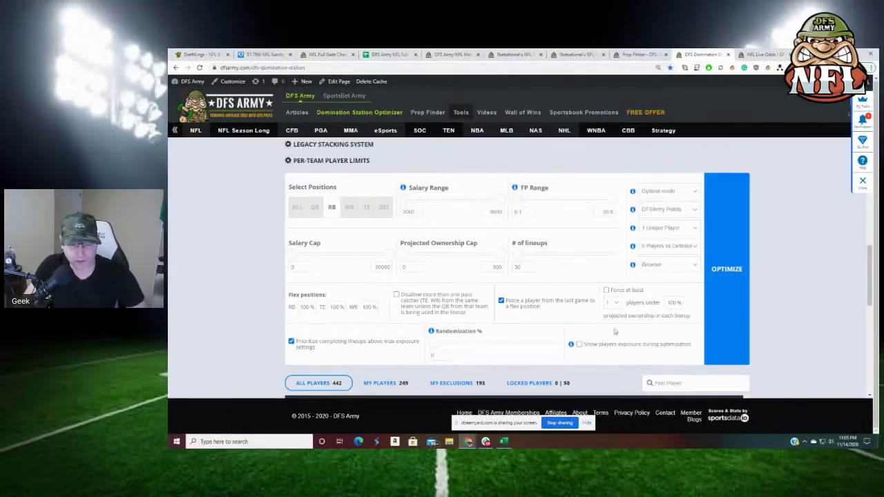
- Set the maximum exposure for all listed running backs to 99% and run the optimizer
scroll(721, 237, down, 3)
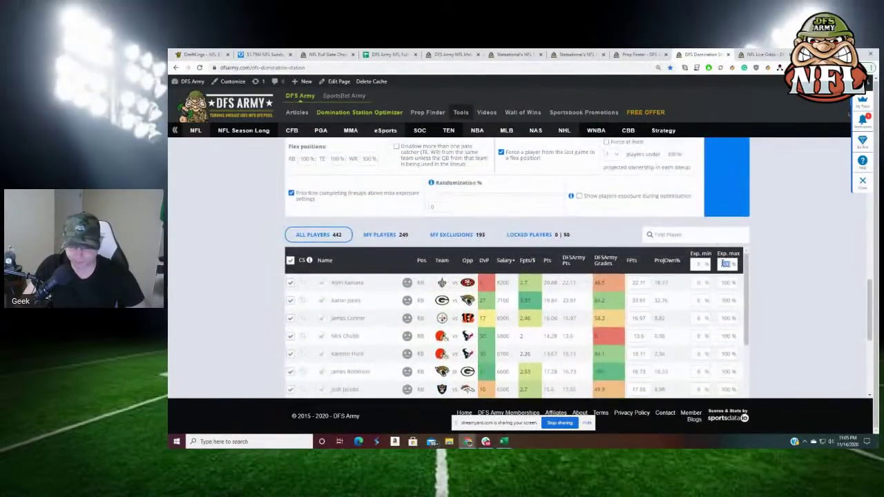
double_click(724, 264)
text(99)
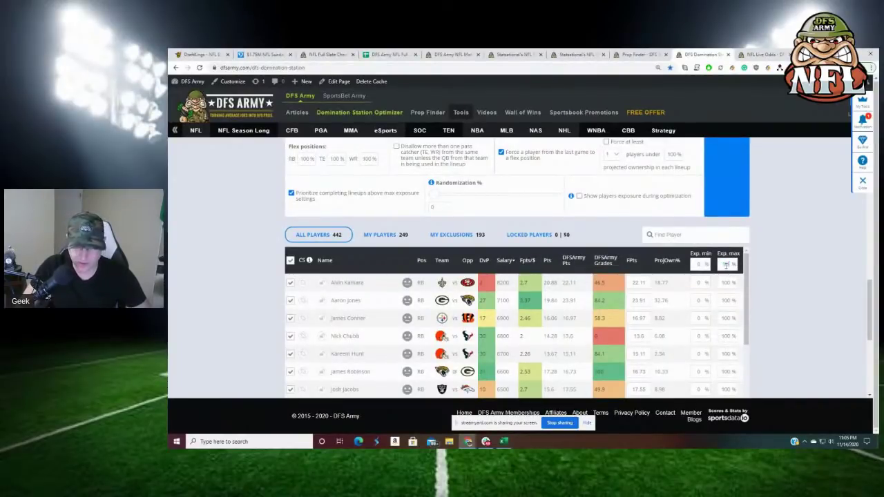
scroll(787, 269, up, 2)
click(726, 255)
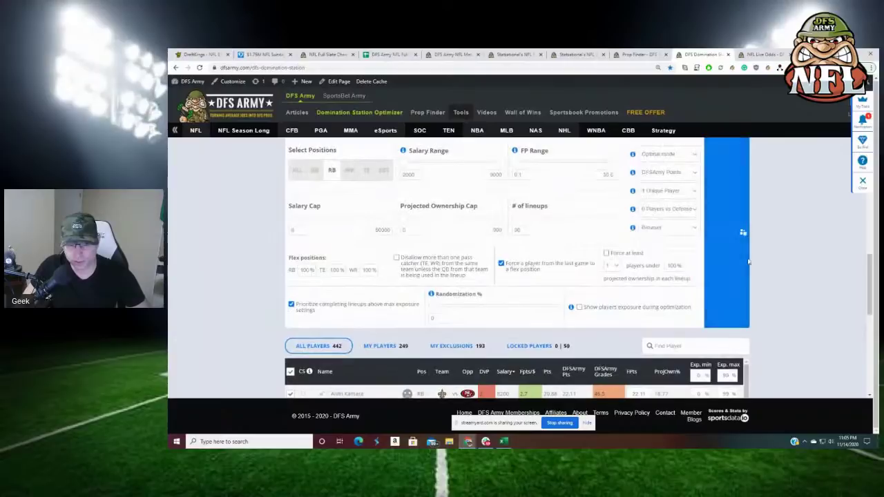
- Examine the total projected ownership of the first generated lineup
scroll(785, 261, down, 5)
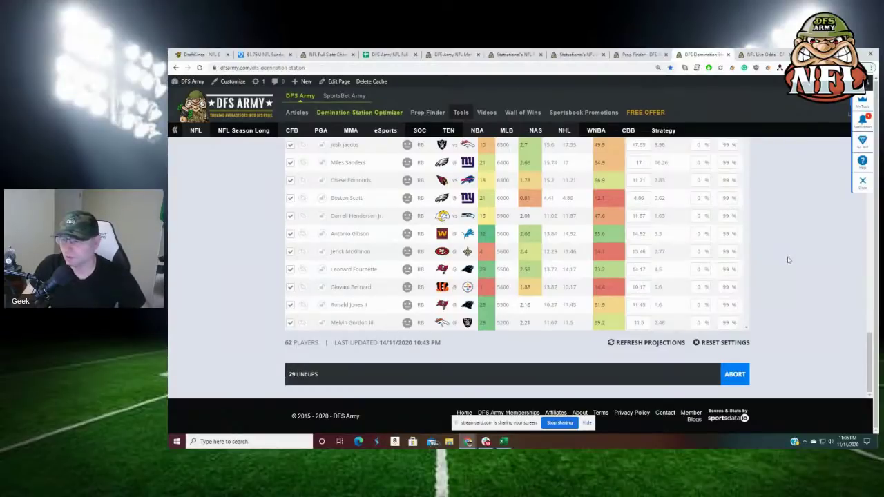
scroll(787, 260, down, 3)
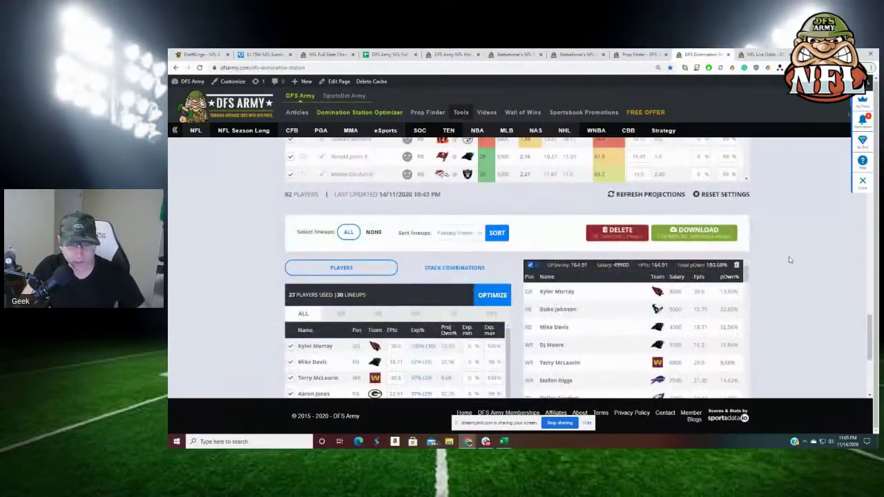
scroll(720, 269, down, 2)
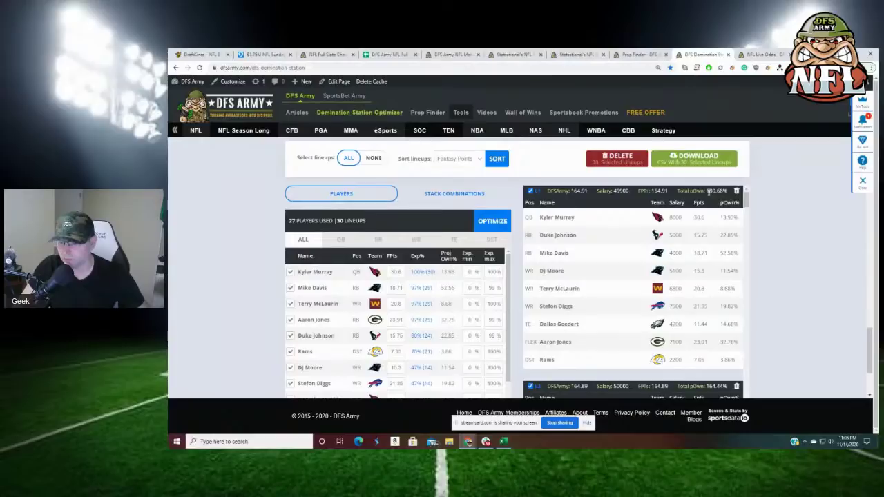
drag(728, 192, 678, 194)
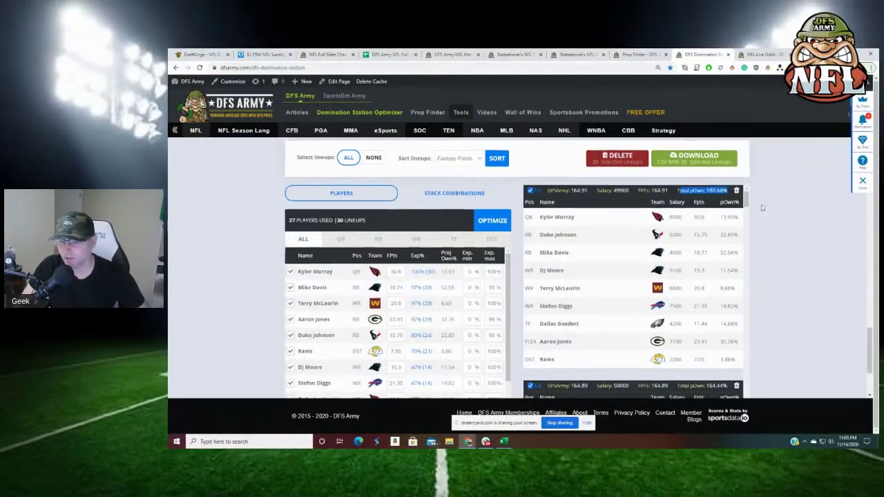
- Look through the remaining generated lineups, checking total projected ownership and Mike Davis's individual projected ownership
scroll(761, 207, down, 2)
scroll(710, 224, down, 5)
scroll(708, 223, down, 6)
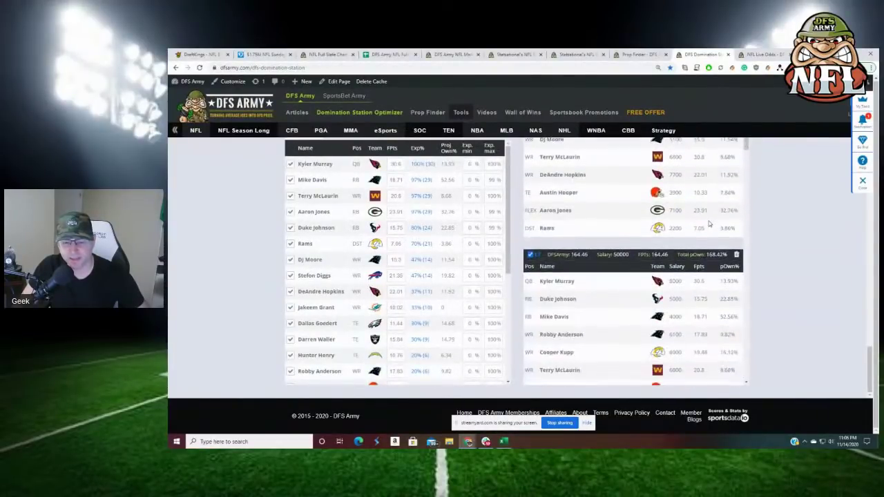
scroll(708, 222, down, 6)
scroll(708, 222, down, 6)
scroll(708, 223, down, 6)
scroll(708, 221, down, 6)
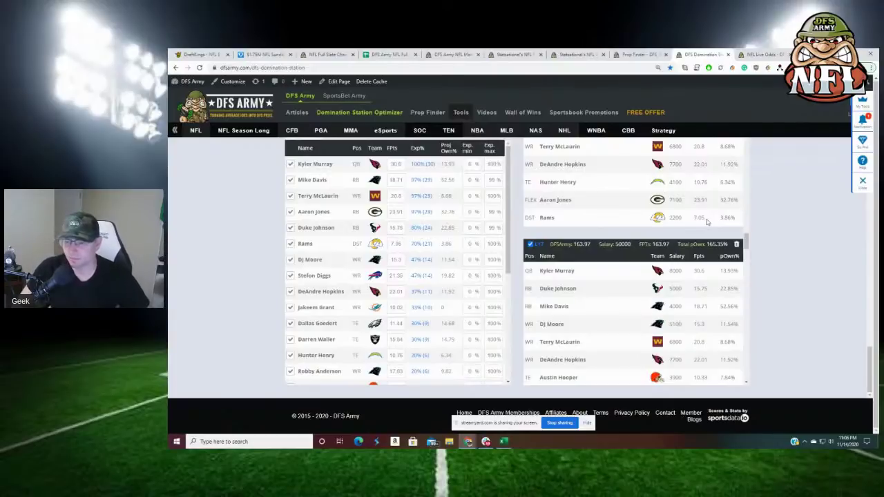
scroll(778, 260, up, 1)
scroll(694, 278, down, 9)
scroll(695, 277, down, 10)
scroll(695, 277, down, 10)
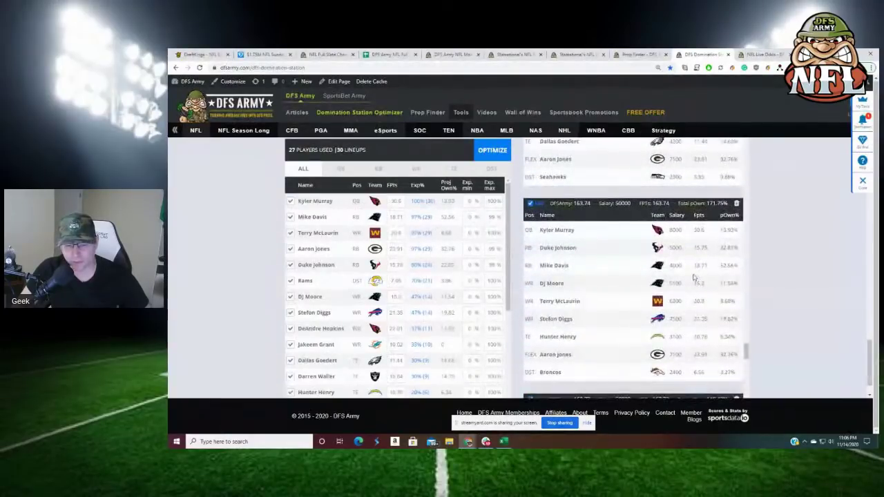
drag(736, 264, 717, 268)
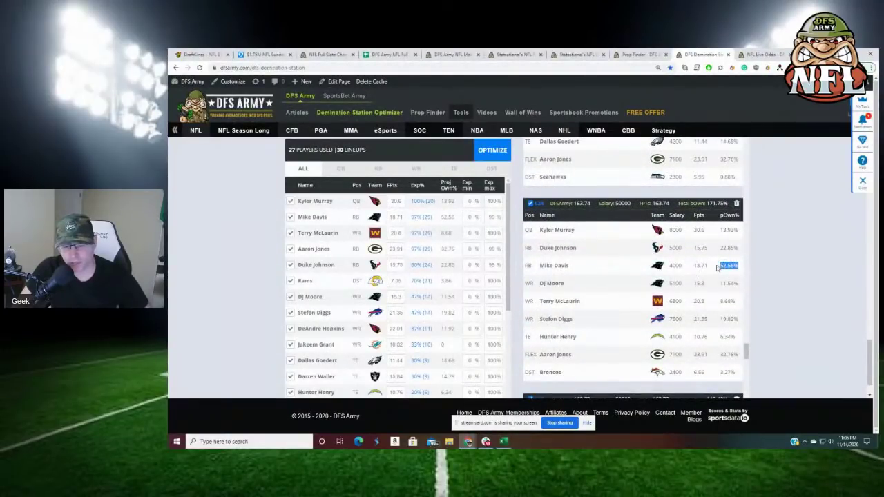
click(751, 266)
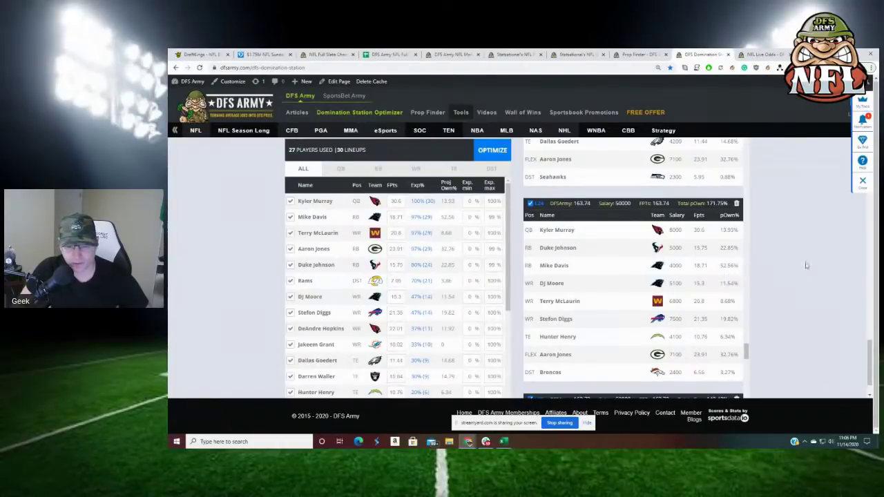
- Force at least 3 players under 10% projected ownership in each lineup
scroll(805, 265, up, 1)
scroll(806, 265, up, 10)
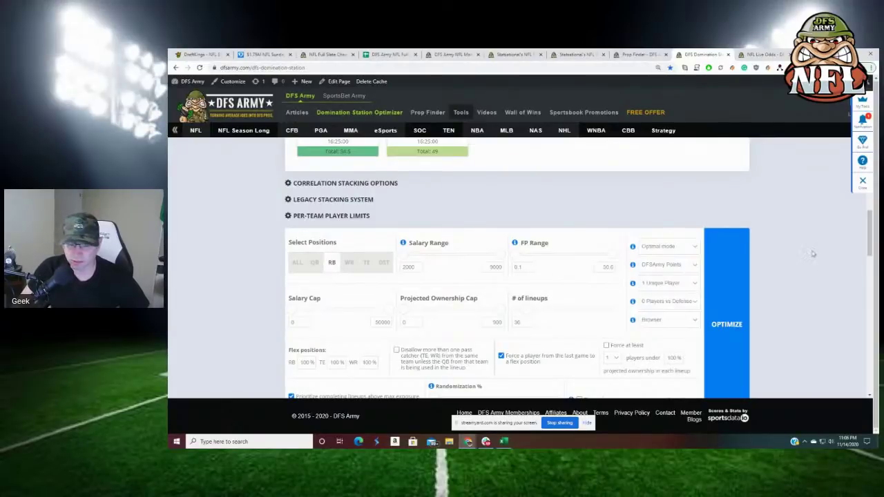
scroll(690, 235, down, 3)
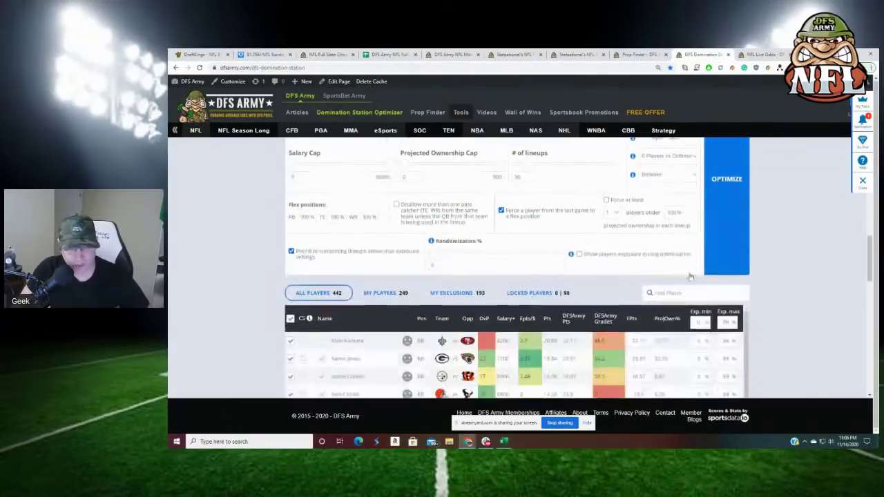
click(606, 197)
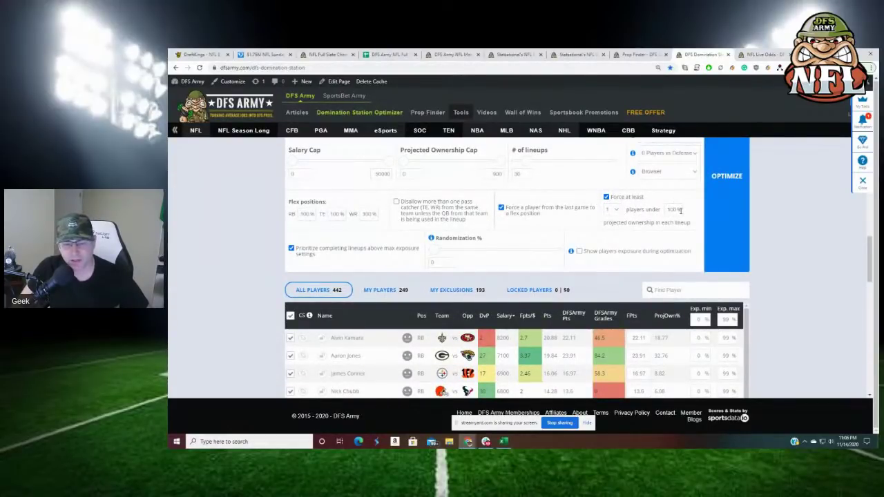
double_click(673, 209)
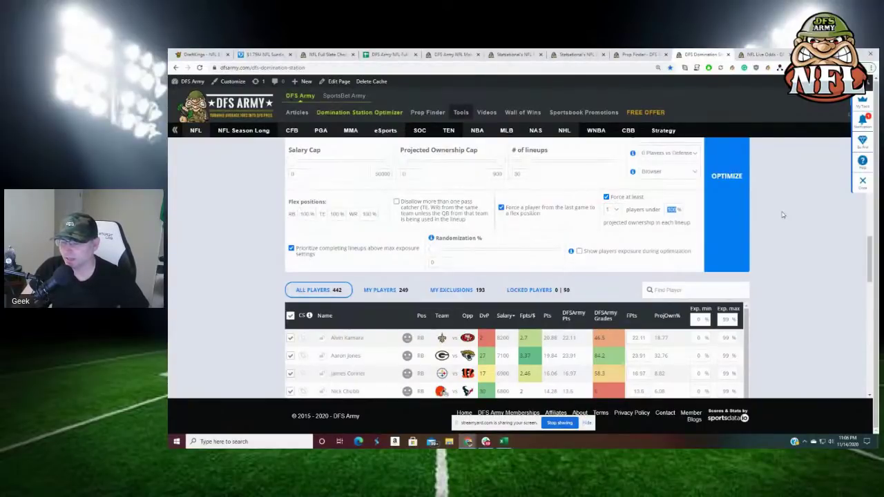
click(617, 210)
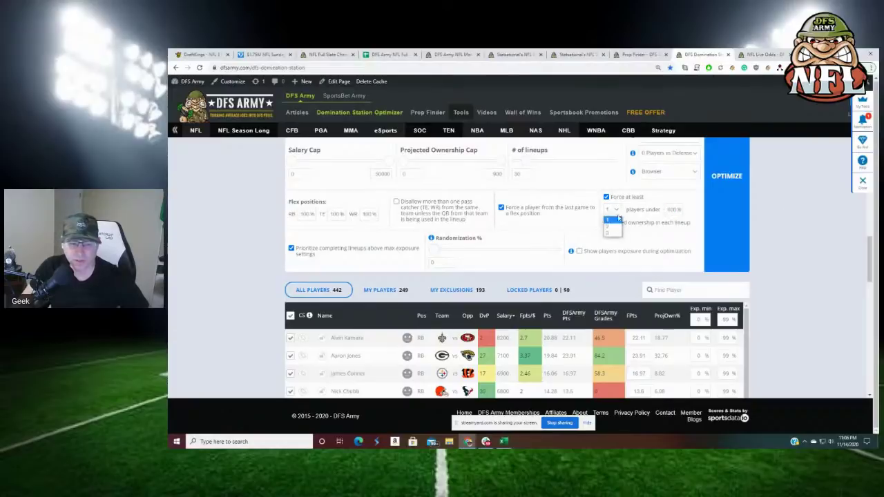
click(614, 233)
double_click(675, 211)
text(10)
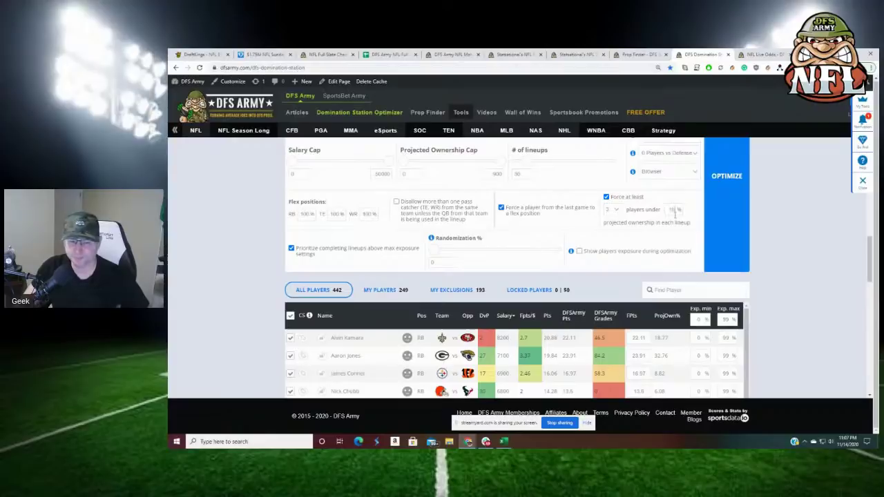
- Examine the individual players' projected ownership in the generated lineups against the low-ownership rule
scroll(820, 207, down, 2)
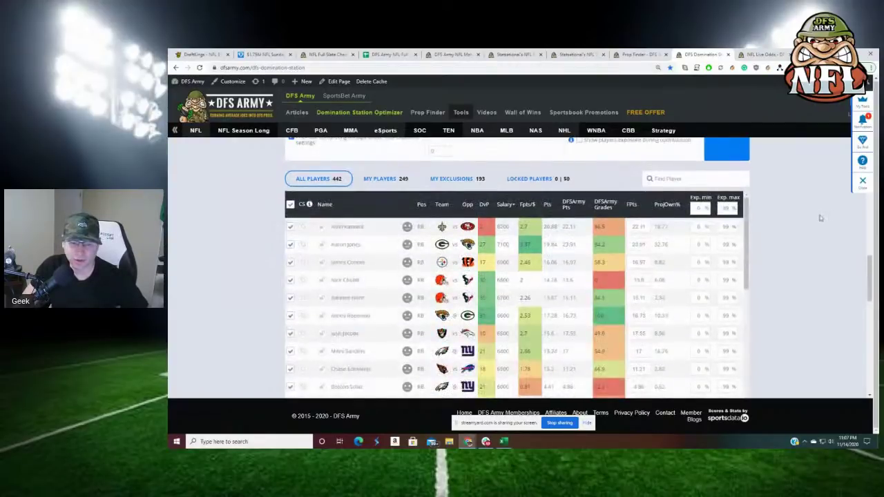
scroll(821, 219, up, 2)
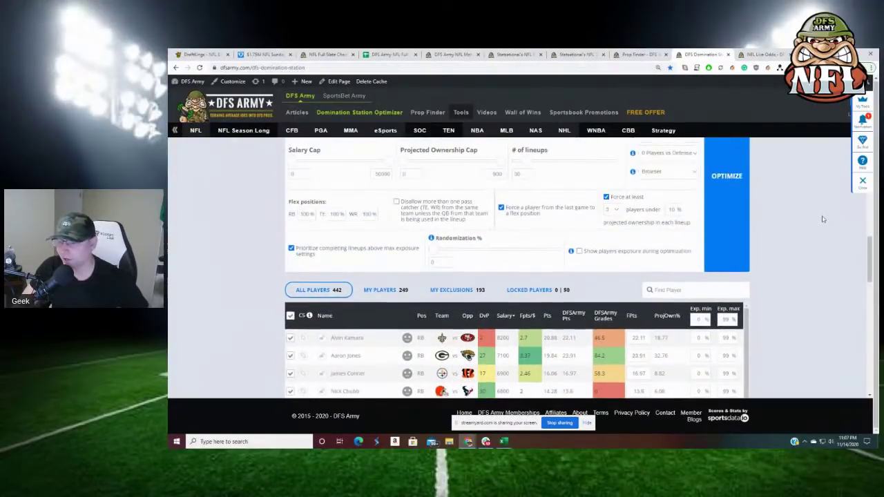
scroll(822, 219, down, 1)
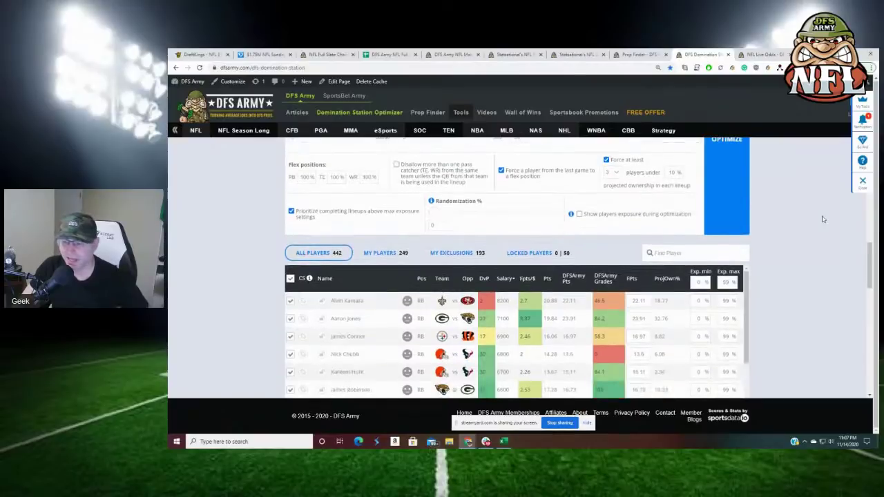
scroll(822, 219, down, 15)
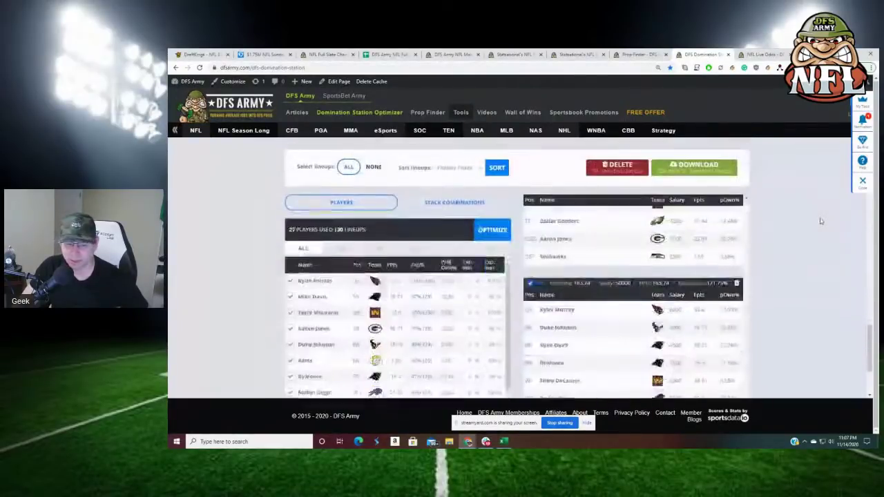
scroll(701, 245, up, 3)
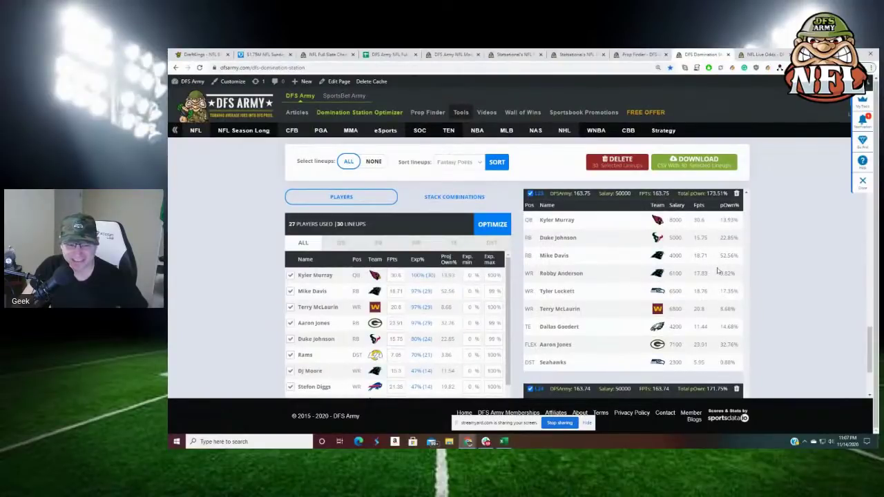
scroll(718, 271, up, 1)
scroll(718, 273, up, 2)
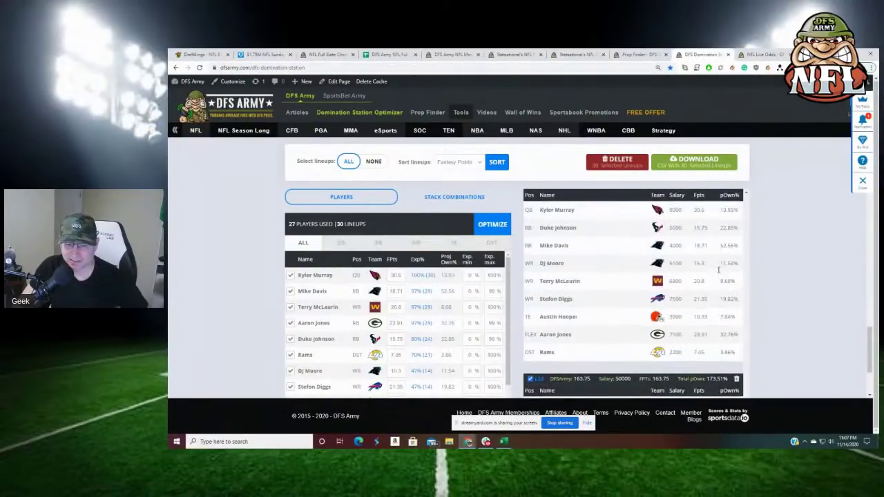
scroll(780, 270, up, 2)
- Set the low-ownership rule to force at least 2 players under 10% projected ownership in each lineup
scroll(780, 270, up, 6)
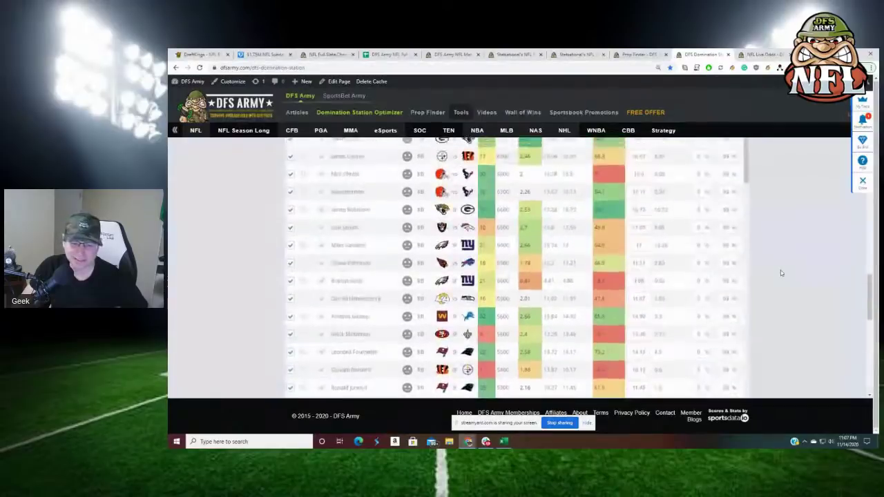
click(617, 283)
click(612, 307)
- Look through the remaining generated lineups down to the last one, checking how many low-owned players each contains
scroll(789, 273, down, 10)
scroll(789, 273, down, 3)
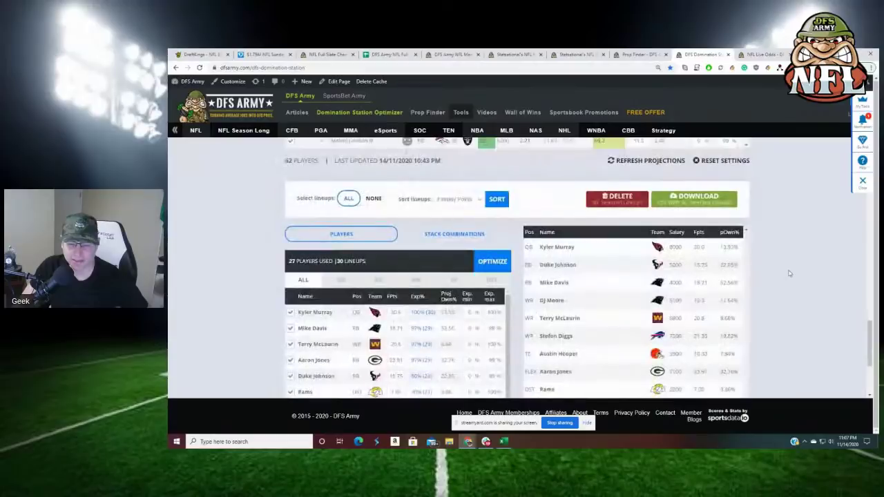
scroll(731, 263, down, 1)
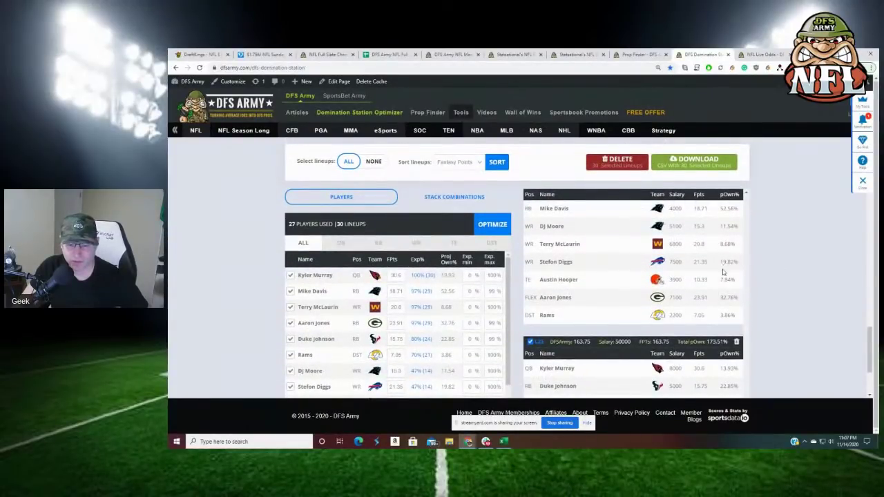
scroll(727, 275, down, 1)
scroll(728, 262, down, 4)
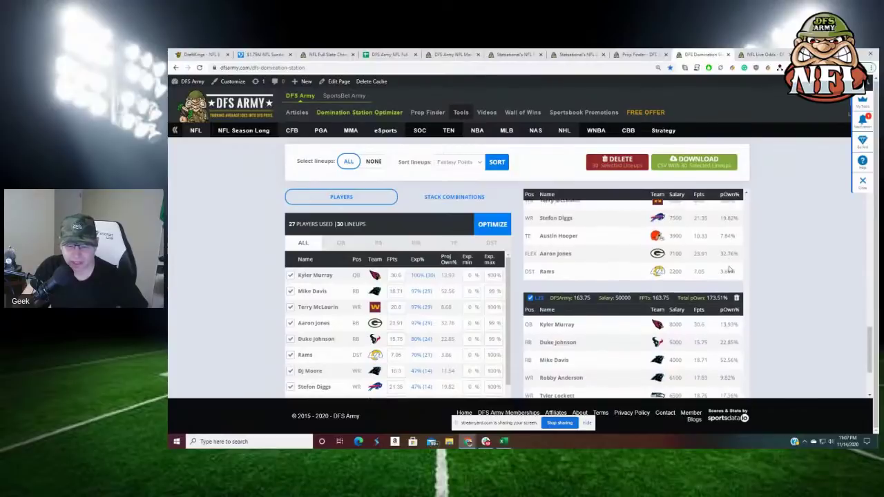
scroll(729, 270, down, 4)
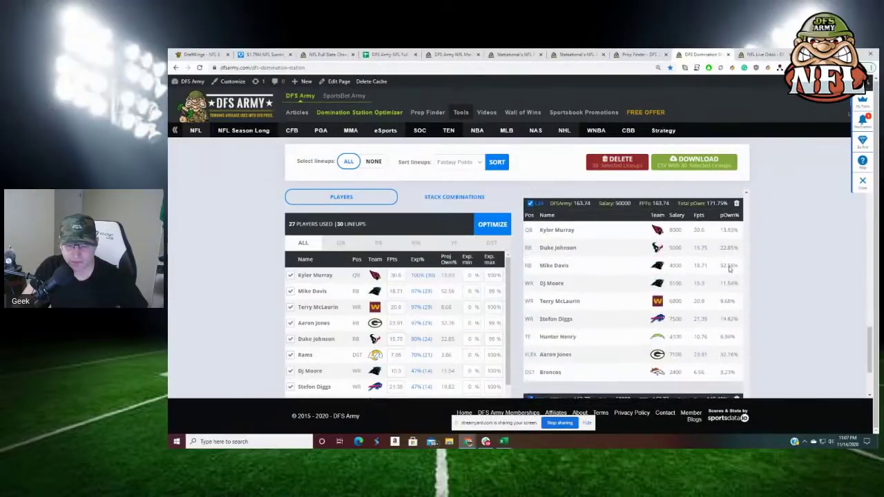
scroll(729, 269, down, 6)
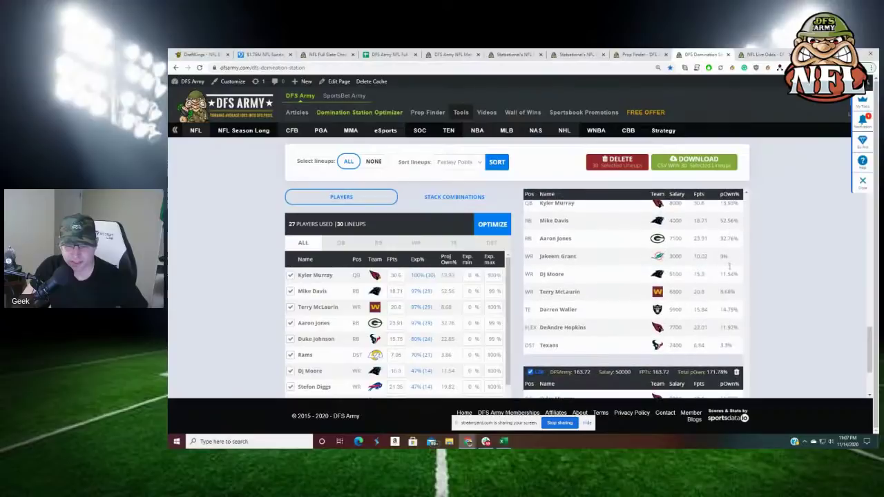
scroll(729, 270, down, 10)
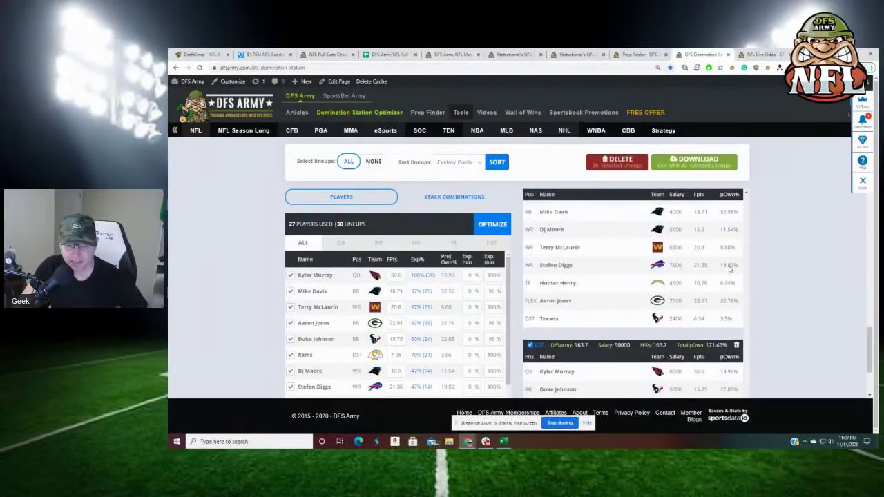
scroll(729, 268, down, 6)
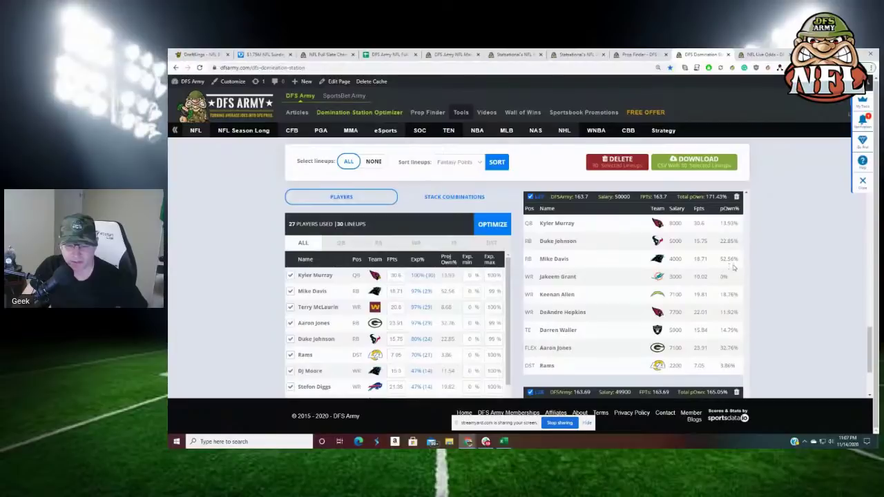
scroll(733, 268, down, 6)
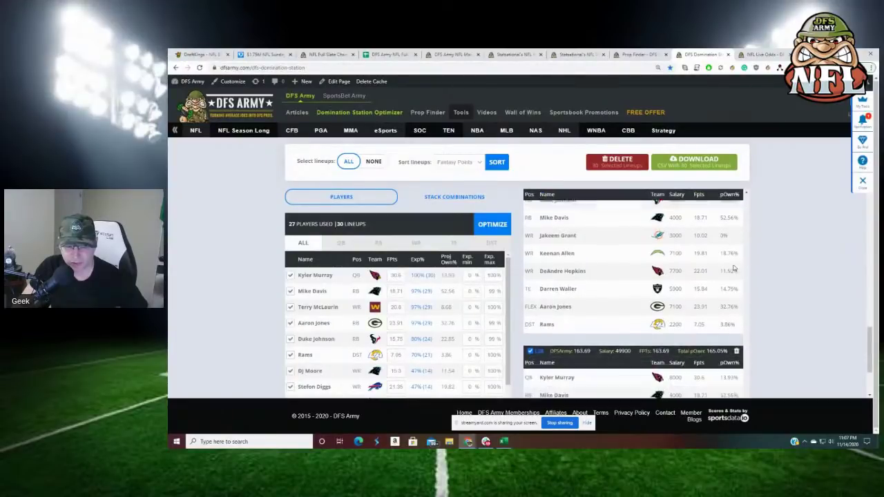
scroll(734, 267, down, 6)
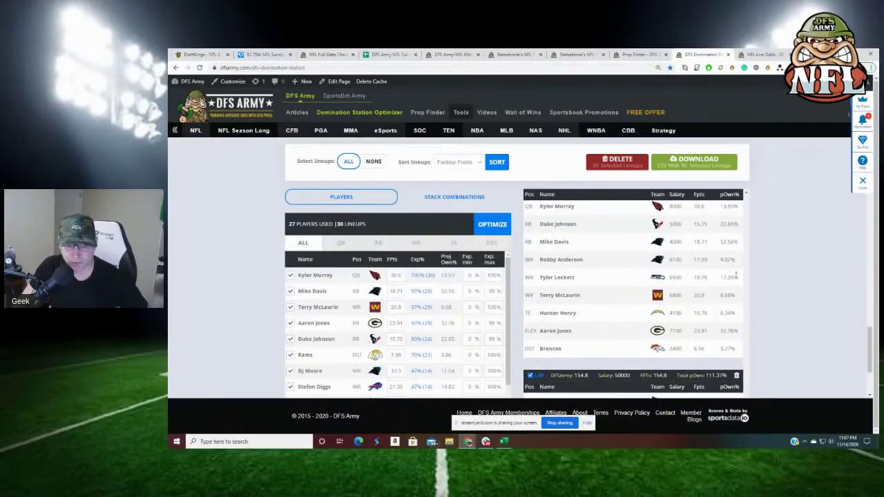
scroll(732, 312, down, 8)
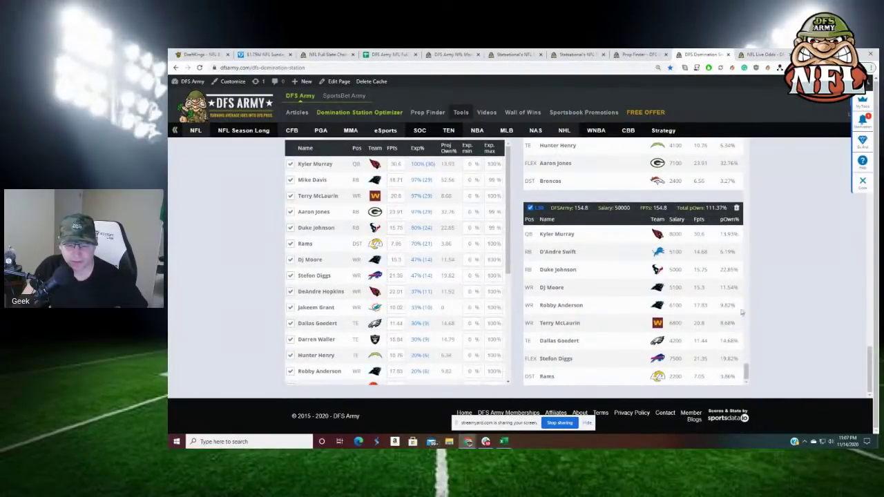
scroll(759, 334, up, 10)
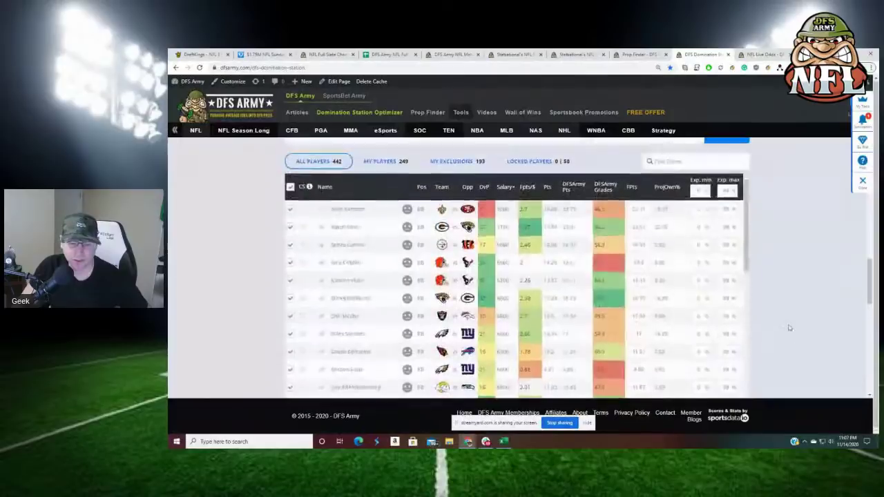
click(612, 321)
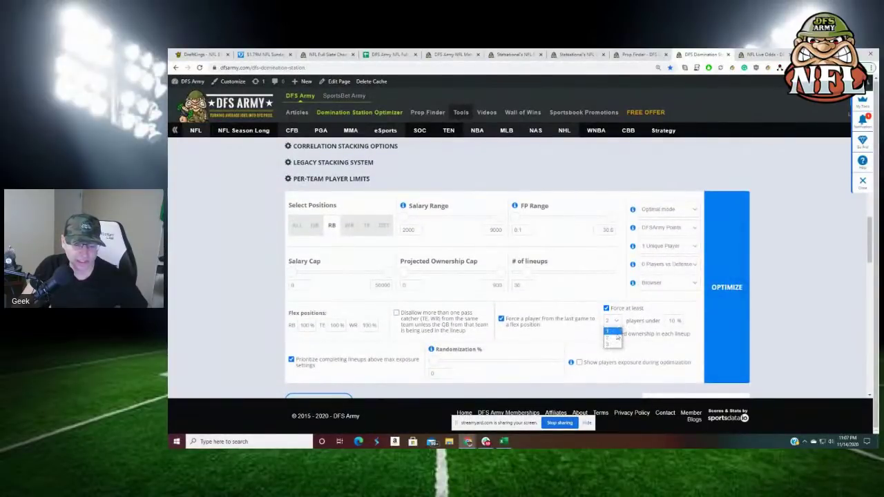
click(613, 341)
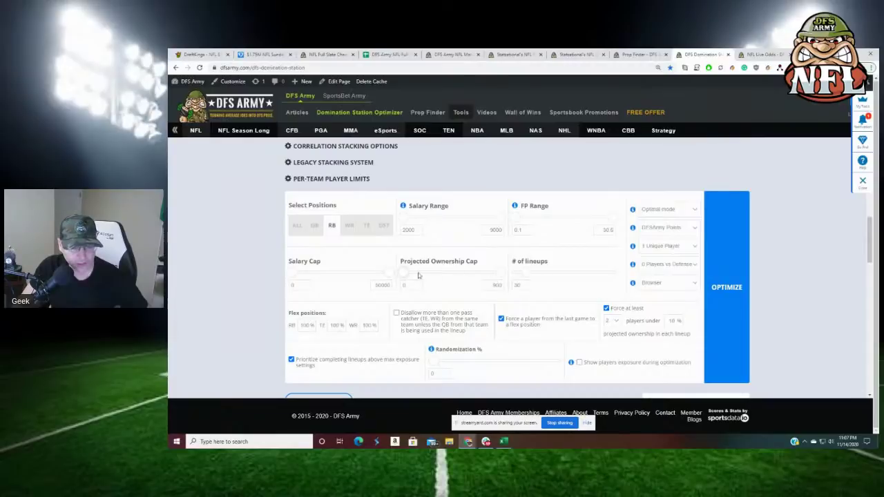
mouse_move(503, 276)
mouse_down()
mouse_move(422, 275)
mouse_move(498, 277)
mouse_up()
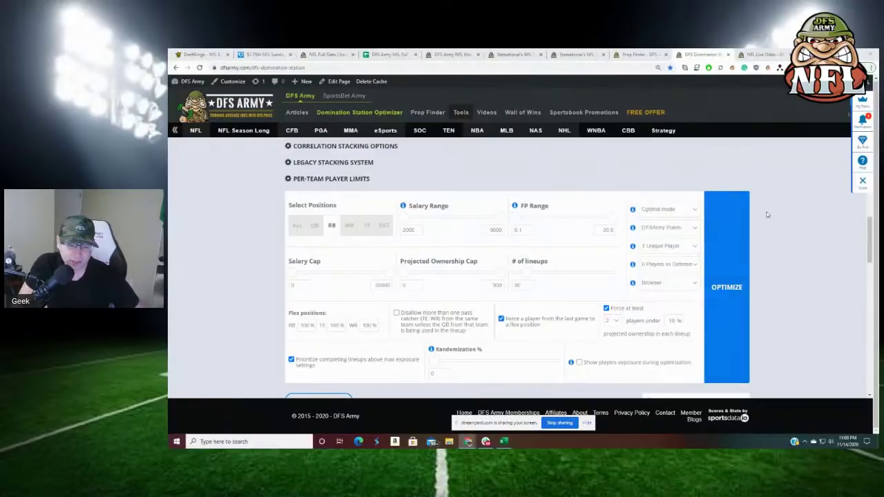
- Switch where the optimization runs from Browser to Server
click(656, 283)
click(652, 302)
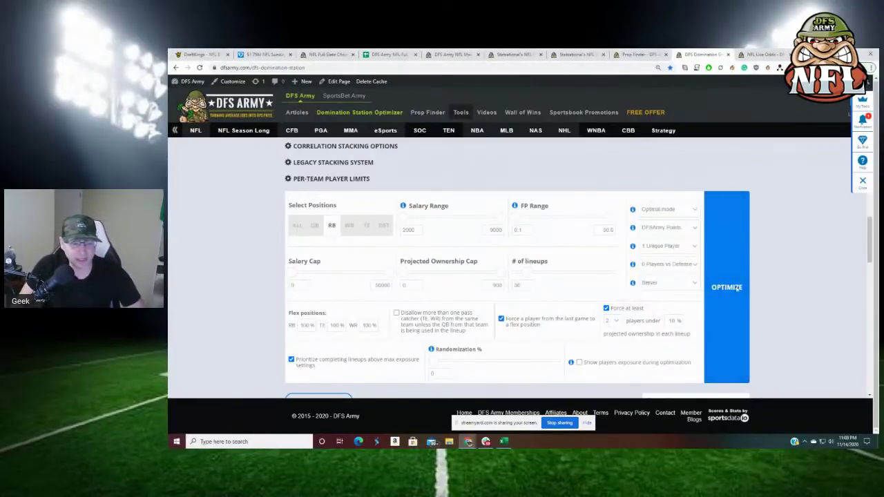
- Give running back Nick Chubb a Like rating in the player list
scroll(819, 262, down, 4)
scroll(819, 258, down, 1)
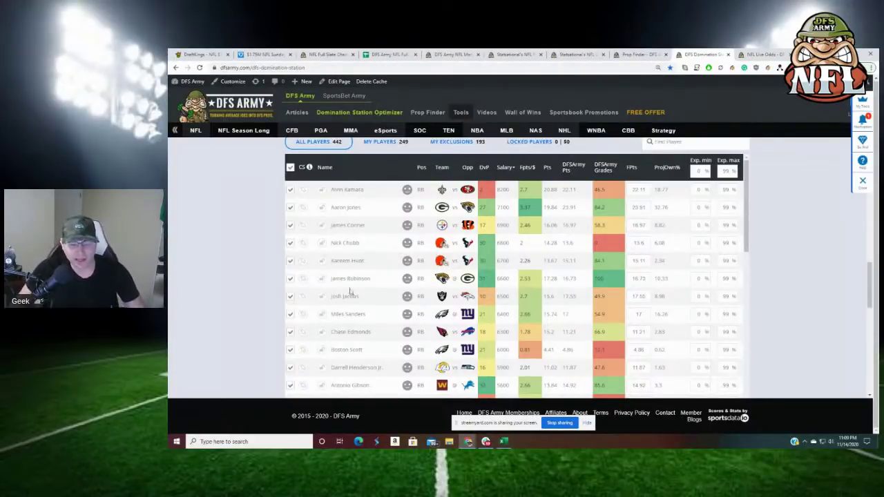
click(407, 243)
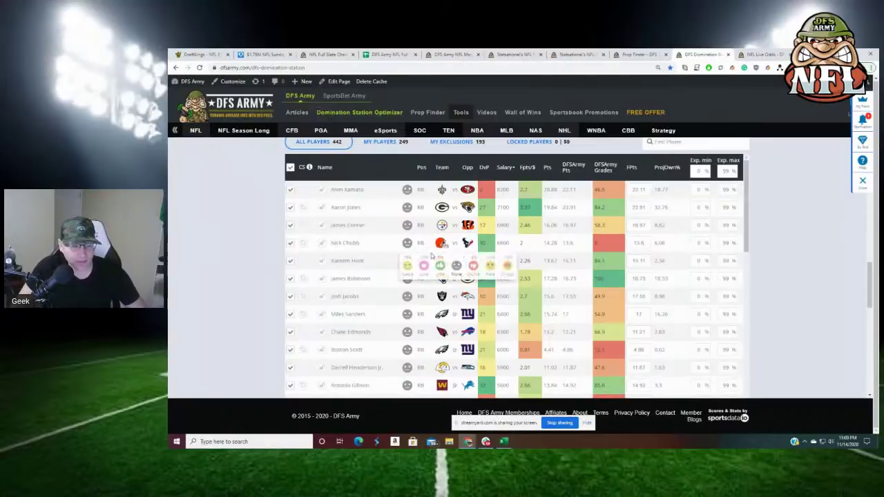
click(450, 268)
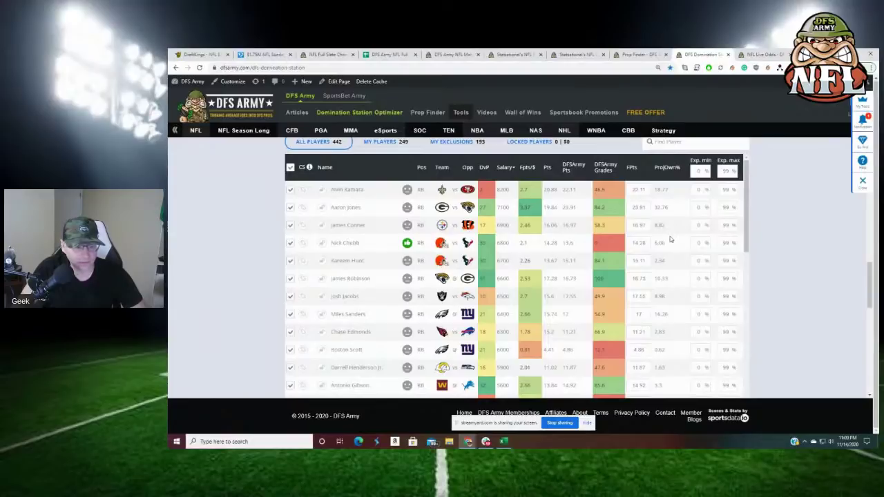
- Filter the player list to tight ends and exclude all of them from the player pool
scroll(670, 239, down, 3)
scroll(796, 231, up, 2)
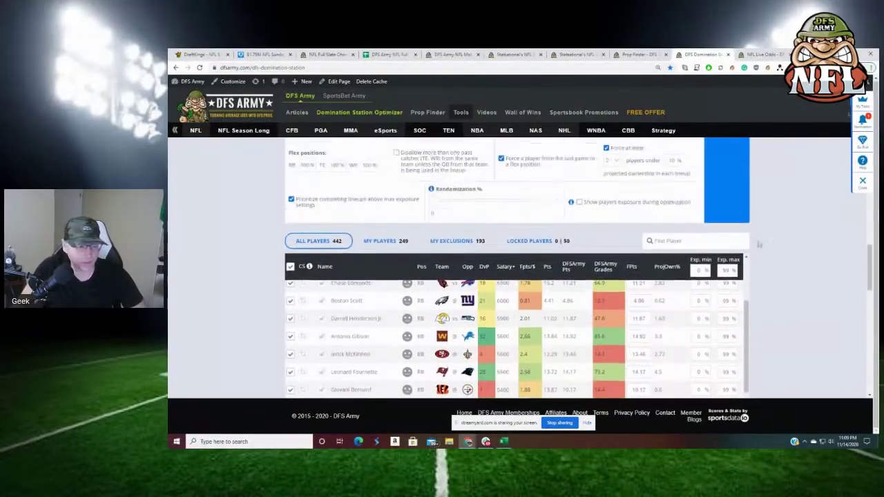
scroll(758, 244, up, 3)
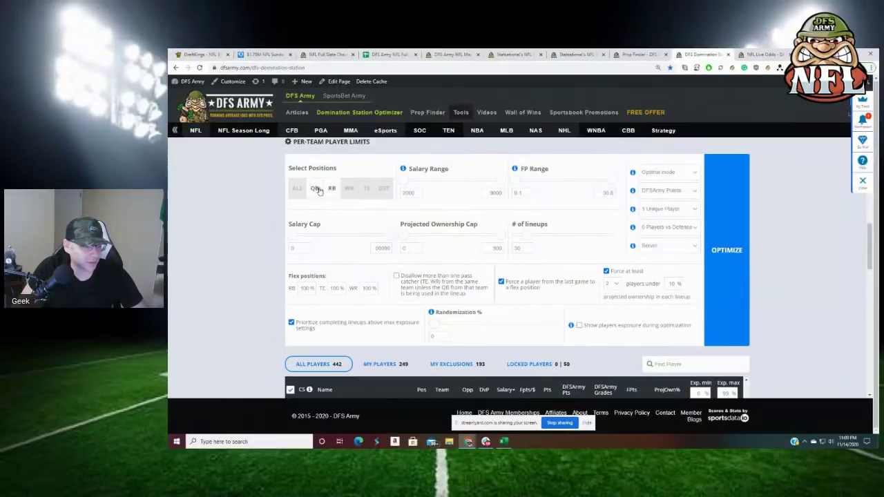
click(366, 188)
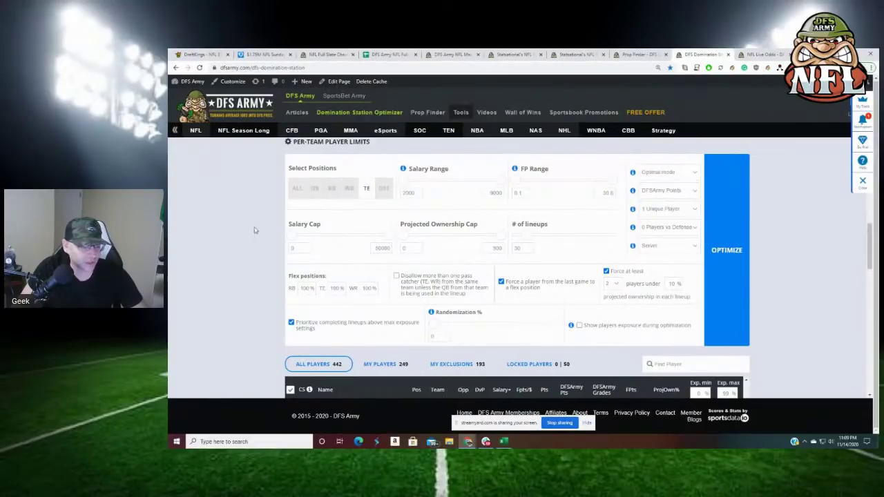
scroll(256, 228, down, 4)
scroll(263, 245, up, 2)
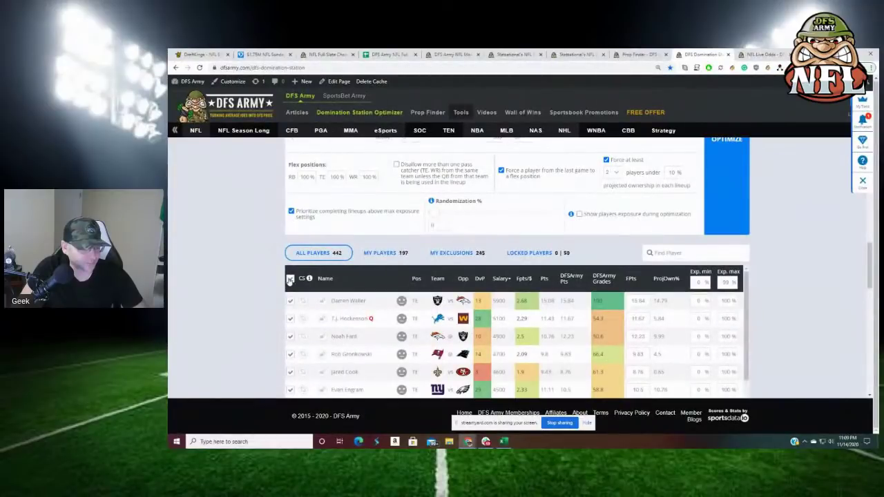
click(290, 280)
- Add tight ends back to the player pool one by one, from Darren Waller down through Mike Gesicki plus one more
scroll(250, 263, down, 3)
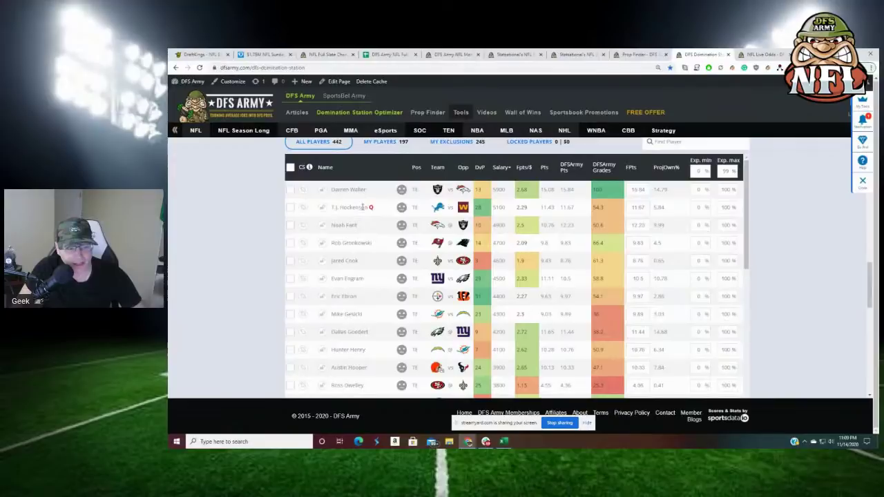
click(290, 189)
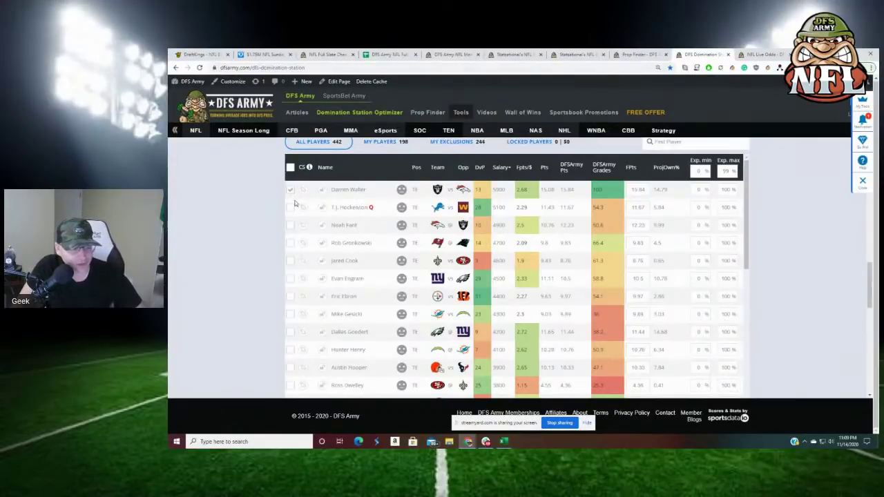
click(290, 207)
click(291, 226)
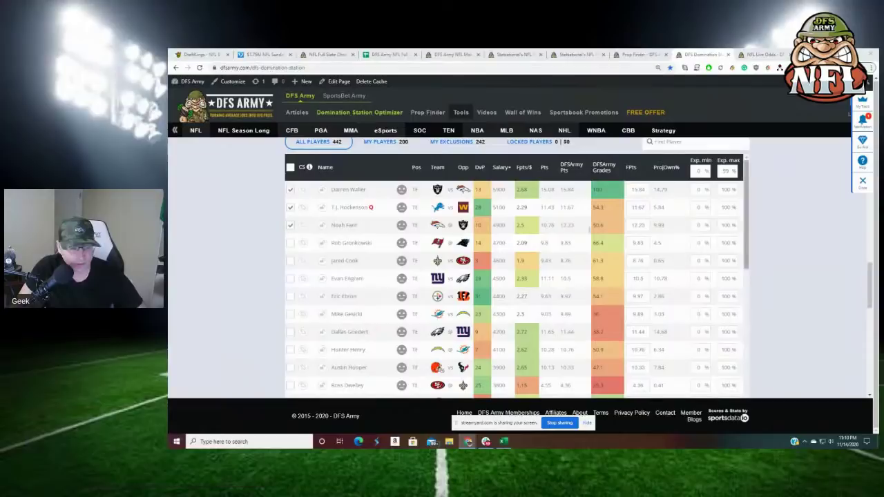
click(290, 243)
click(290, 261)
click(290, 278)
click(290, 297)
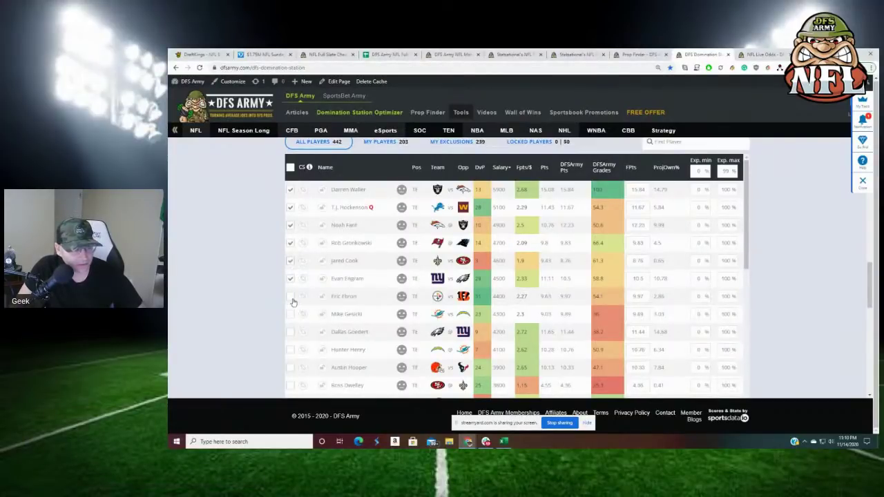
click(290, 314)
scroll(290, 311, down, 1)
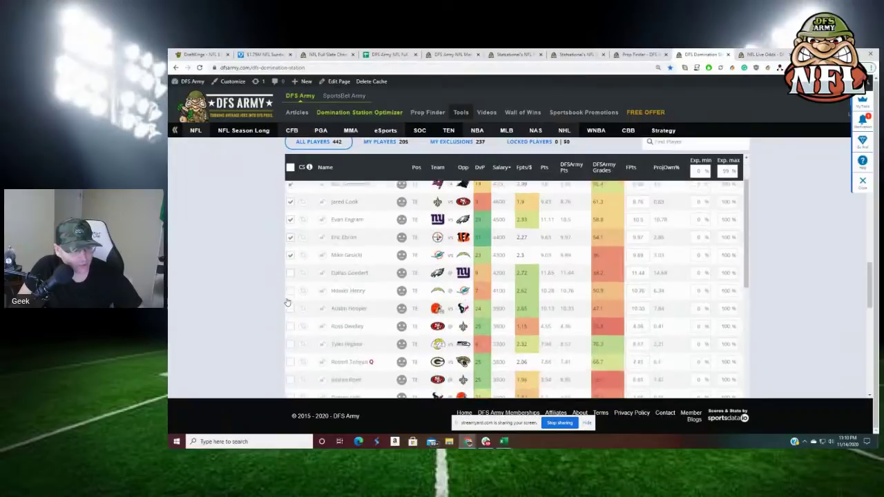
click(302, 262)
scroll(297, 255, up, 5)
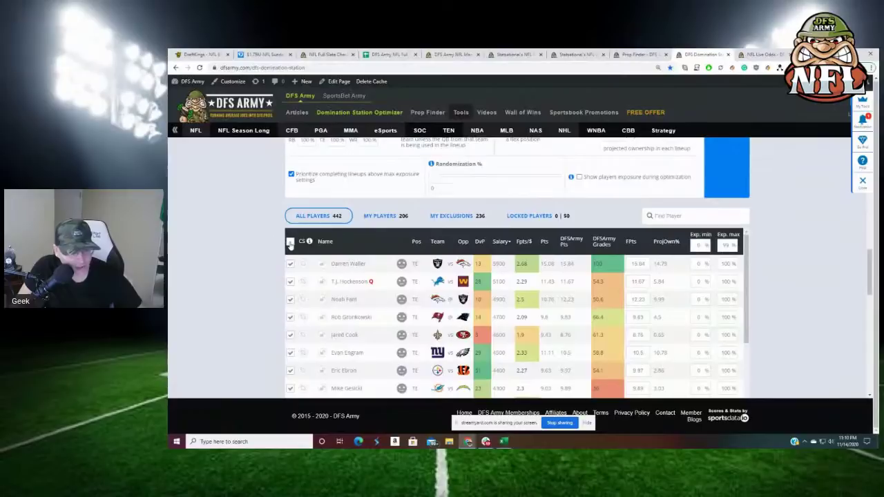
- Add tight ends Hunter Henry, Austin Hooper, Ross Dwelley and Tyler Higbee back to the player pool
scroll(243, 246, down, 2)
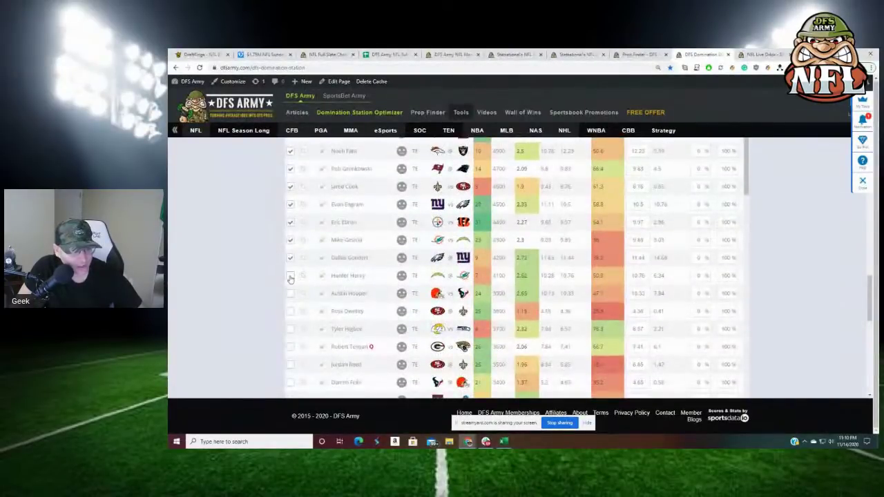
click(291, 276)
click(291, 294)
click(291, 312)
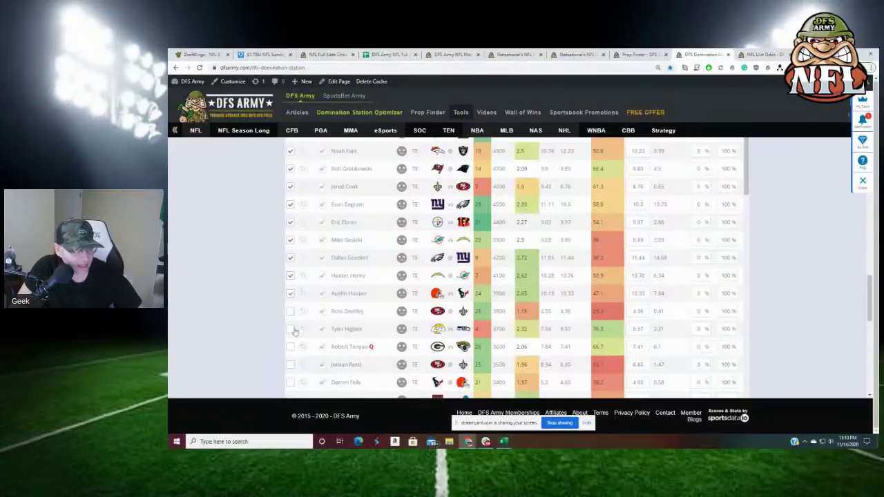
click(291, 329)
scroll(293, 332, down, 1)
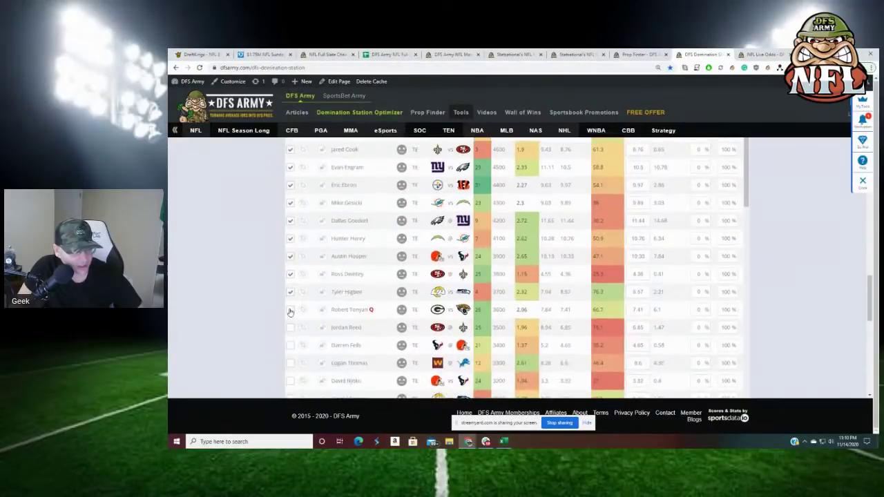
- Include tight ends Jordan Reed, Logan Thomas, Gerald Everett and Robert Tonyan in the player pool
click(290, 327)
scroll(321, 311, down, 2)
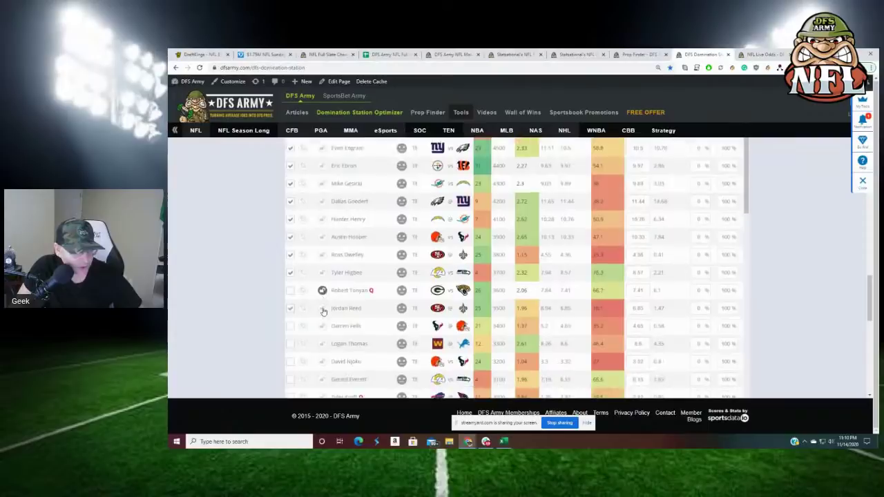
click(290, 290)
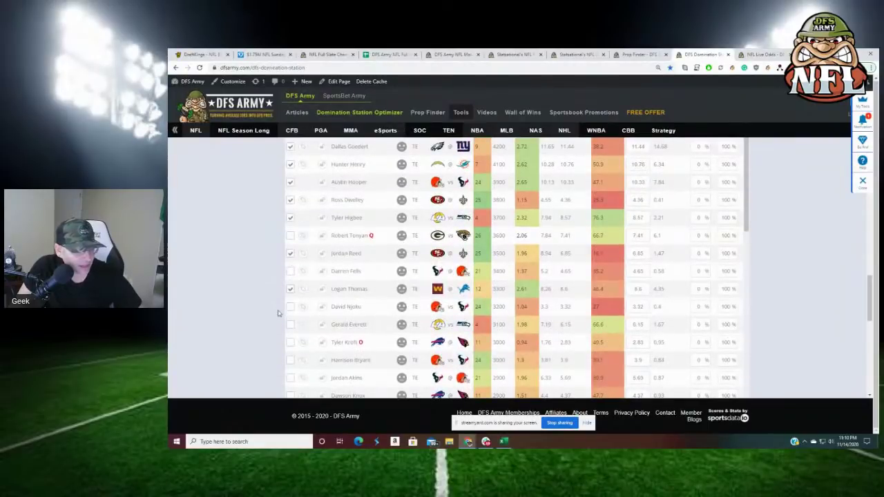
click(290, 324)
click(291, 235)
- Include the cheaper tight ends Jordan Akins and Jacob Hollister in the player pool
scroll(353, 284, down, 1)
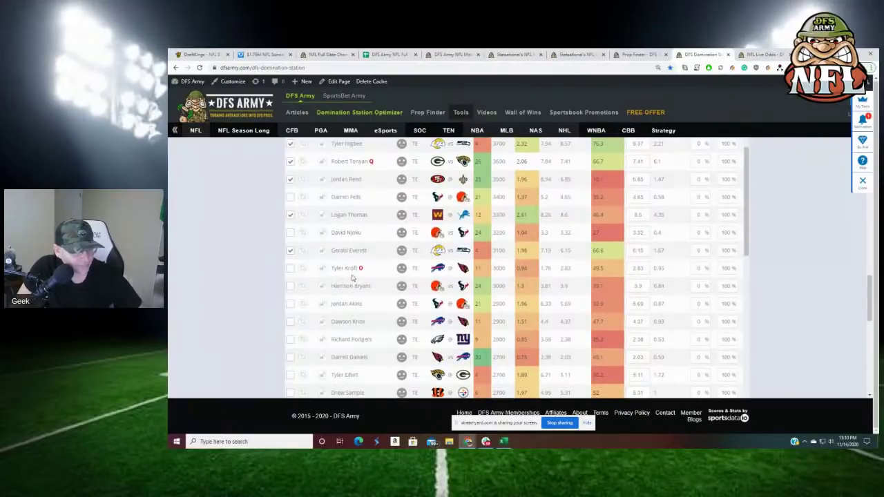
scroll(351, 276, down, 1)
click(291, 267)
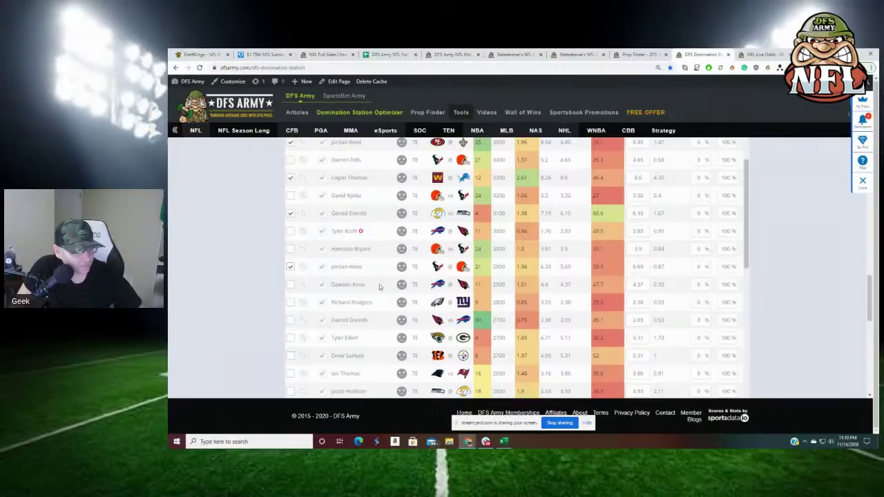
scroll(379, 284, down, 1)
scroll(379, 284, down, 1)
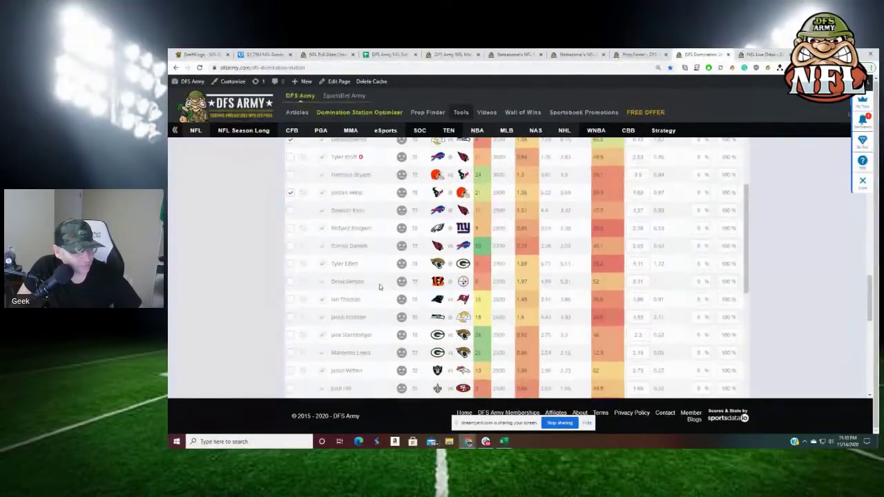
scroll(379, 284, down, 1)
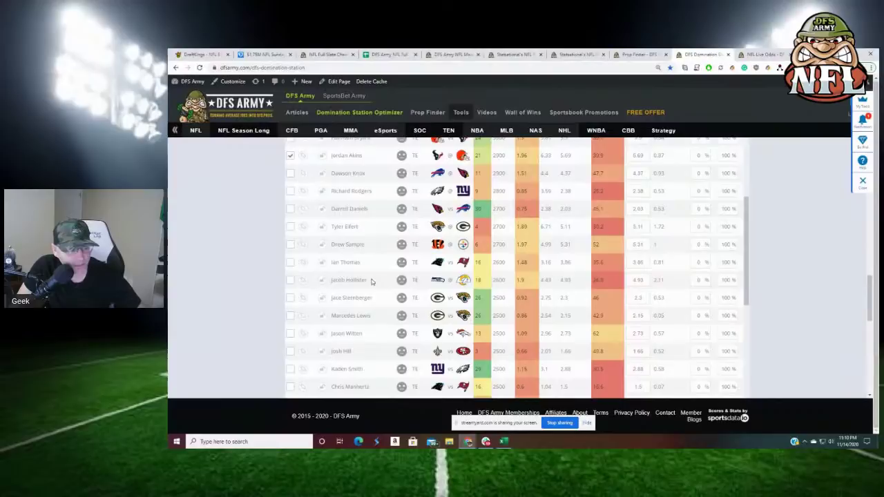
click(290, 281)
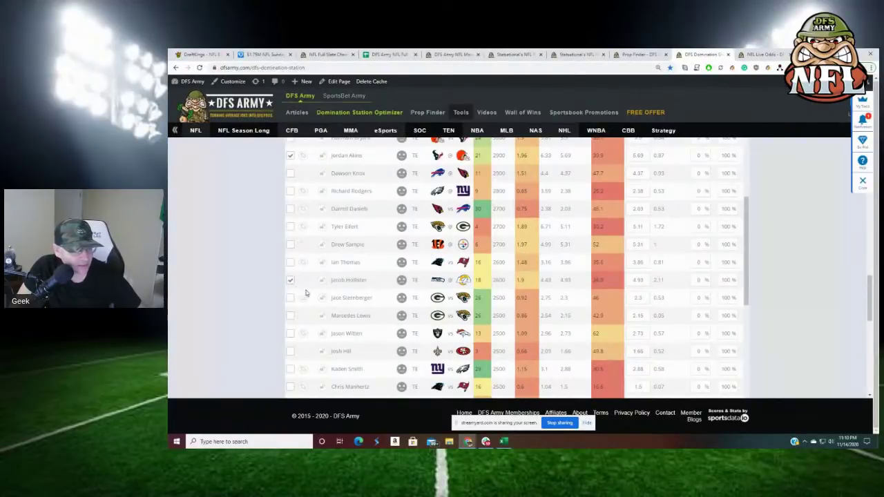
- Review the remaining low-salary tight ends down to the end of the list for further candidates
scroll(359, 304, down, 1)
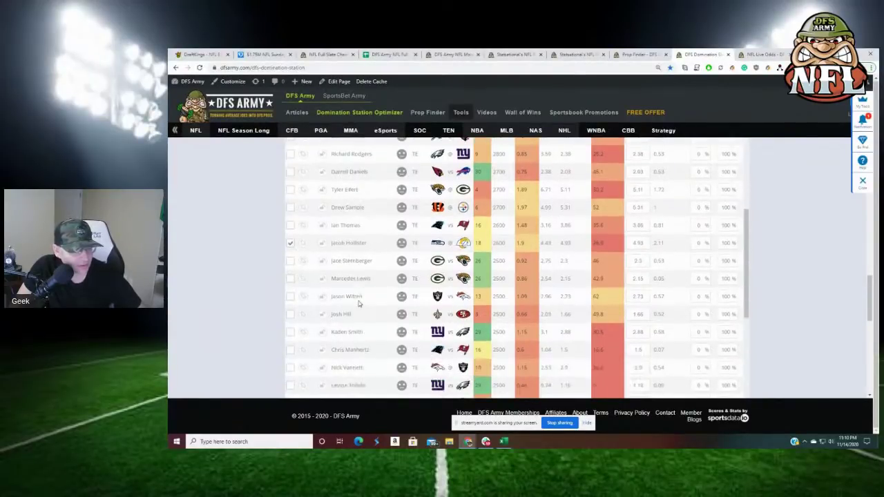
scroll(358, 304, up, 2)
scroll(358, 304, up, 1)
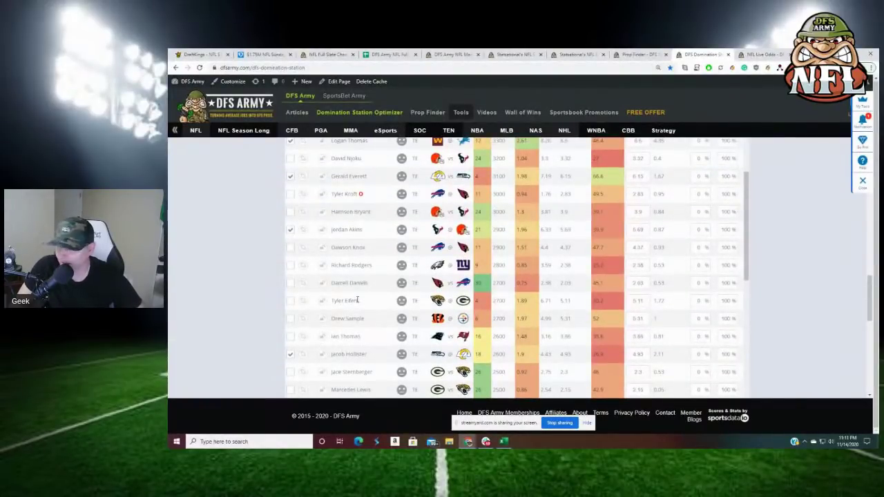
scroll(357, 300, down, 6)
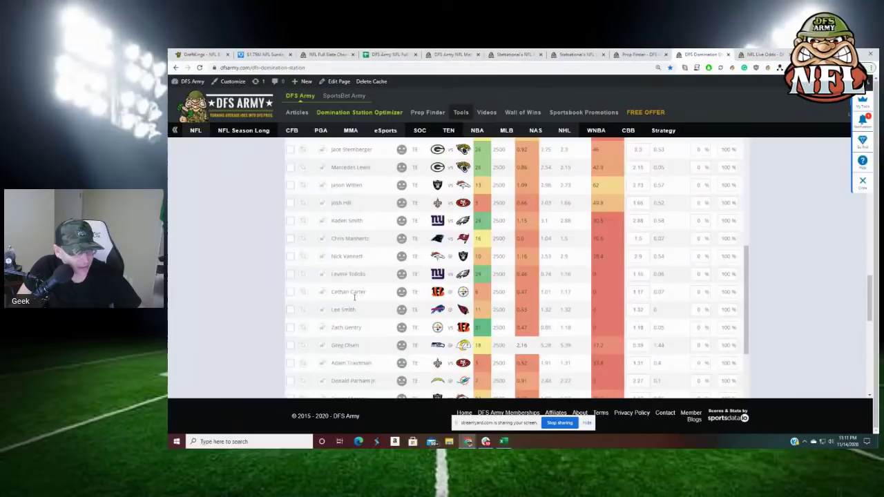
scroll(354, 297, down, 3)
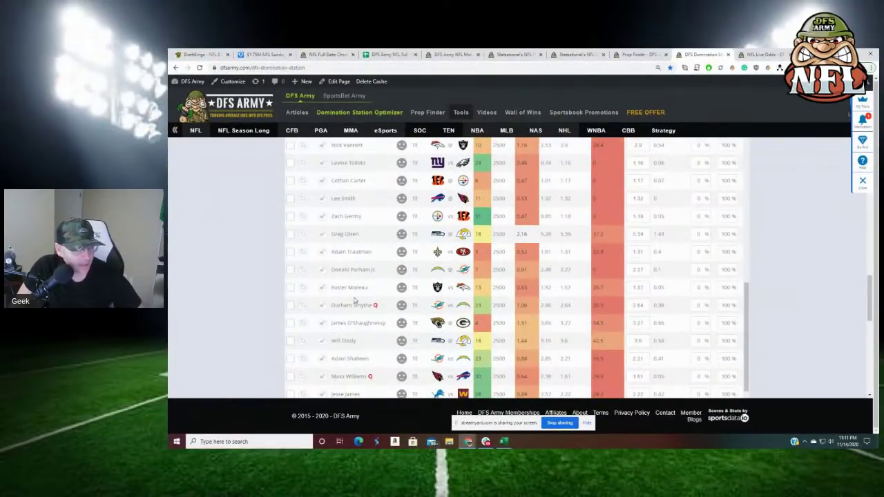
scroll(354, 299, down, 2)
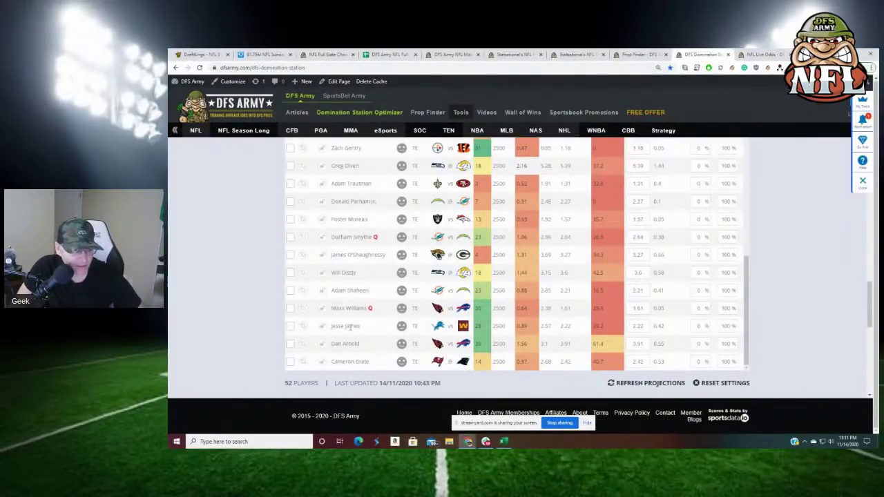
- Filter the player list to defenses (DST) and exclude all of them from the player pool
scroll(352, 326, up, 10)
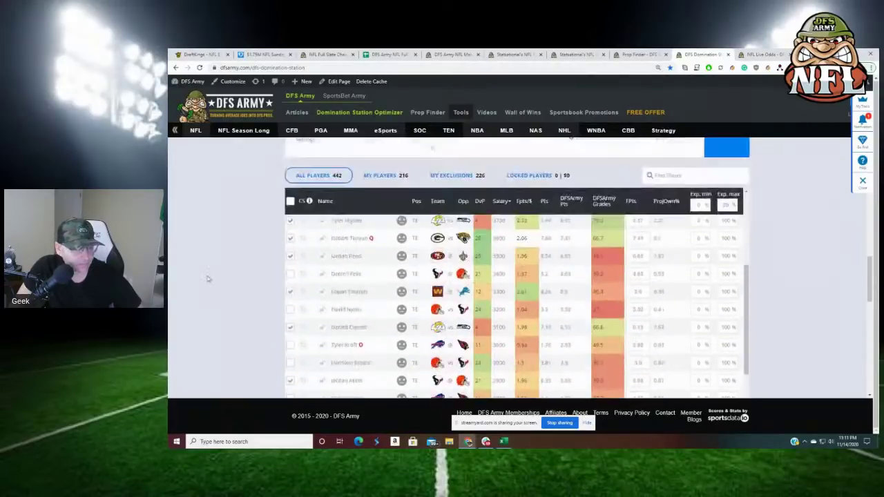
scroll(230, 276, up, 3)
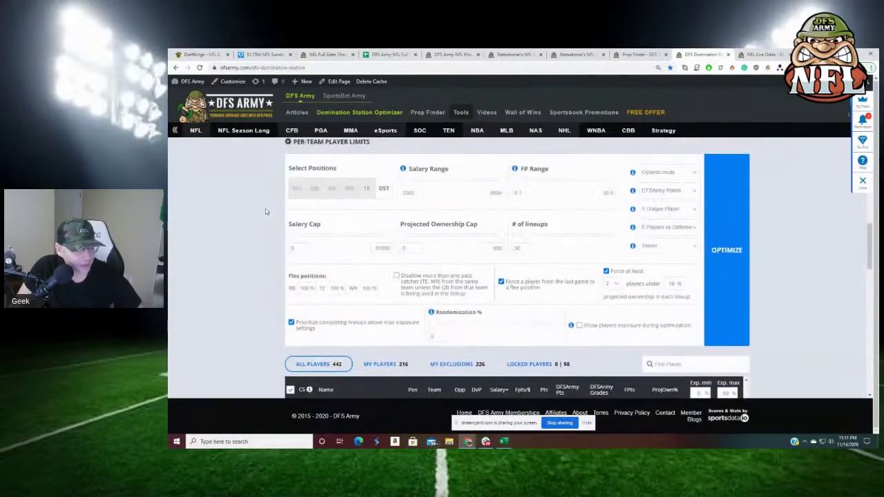
scroll(265, 209, down, 3)
scroll(265, 211, down, 1)
scroll(328, 242, up, 4)
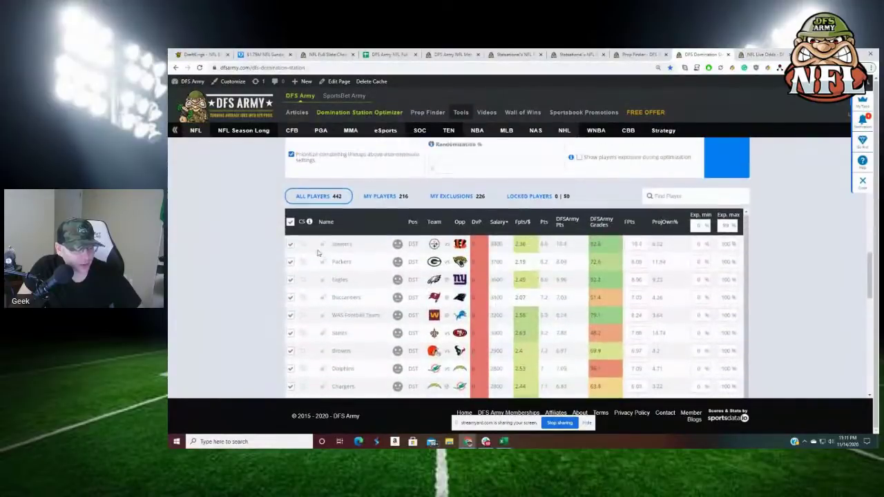
scroll(235, 245, down, 3)
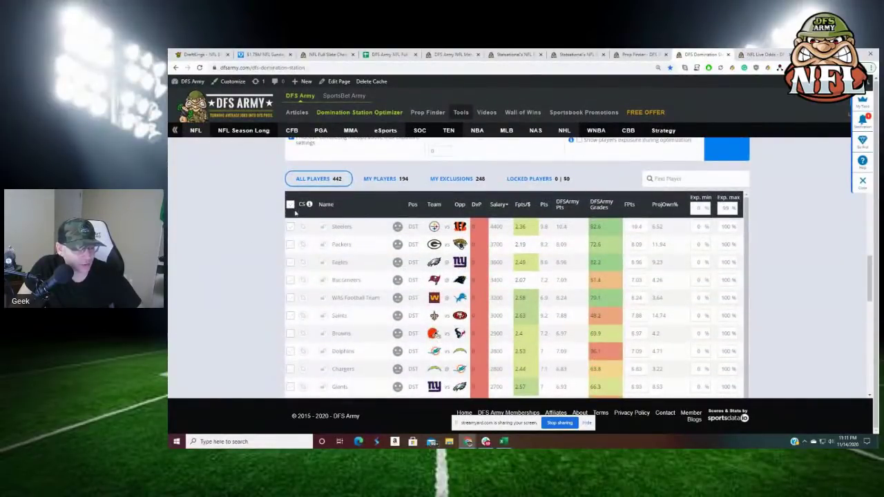
- Add the Steelers, Packers, Eagles, Buccaneers, WAS Football Team and Saints defenses back to the player pool
scroll(207, 218, down, 1)
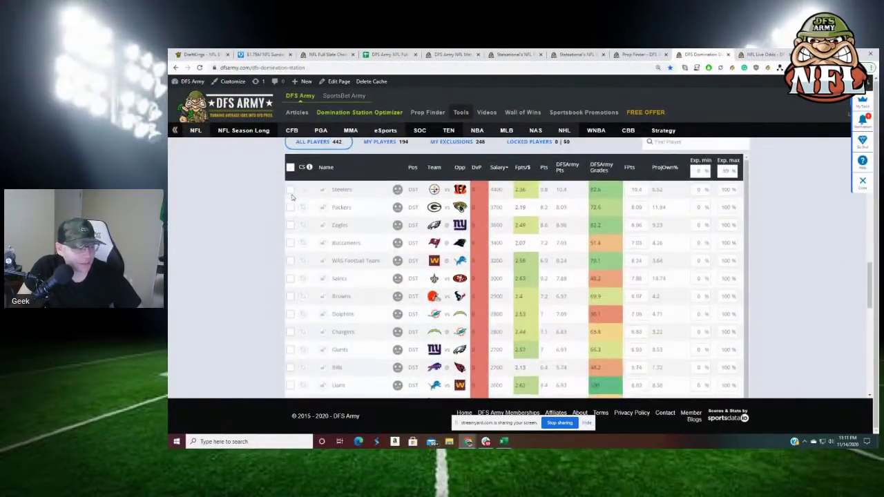
click(290, 190)
click(290, 207)
click(290, 225)
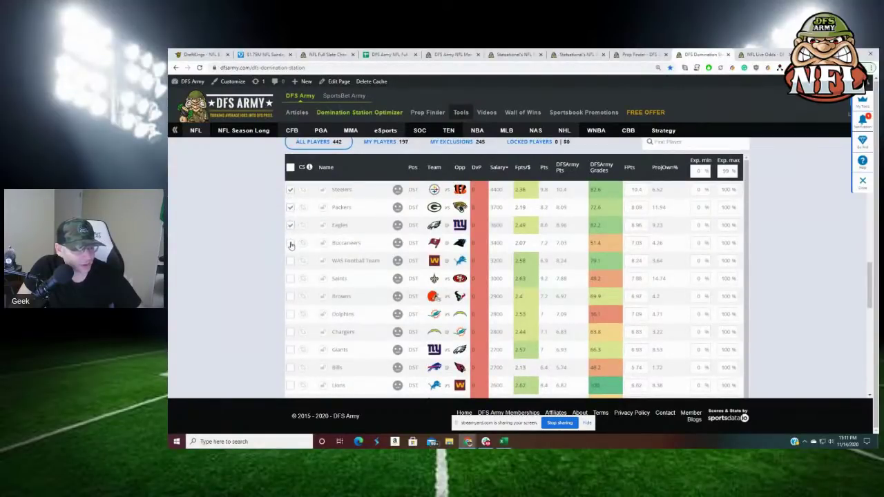
click(290, 243)
click(290, 261)
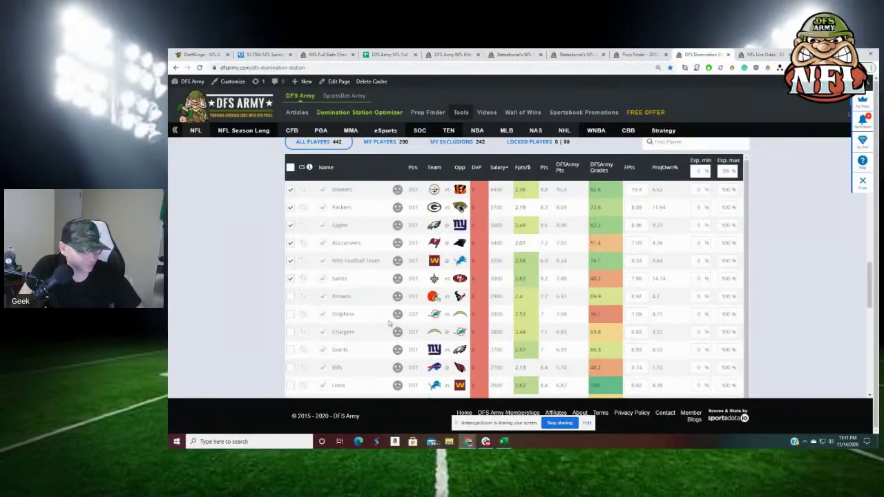
- Include the Dolphins, Chargers, Giants and Lions defenses in the player pool
click(291, 332)
scroll(291, 334, down, 2)
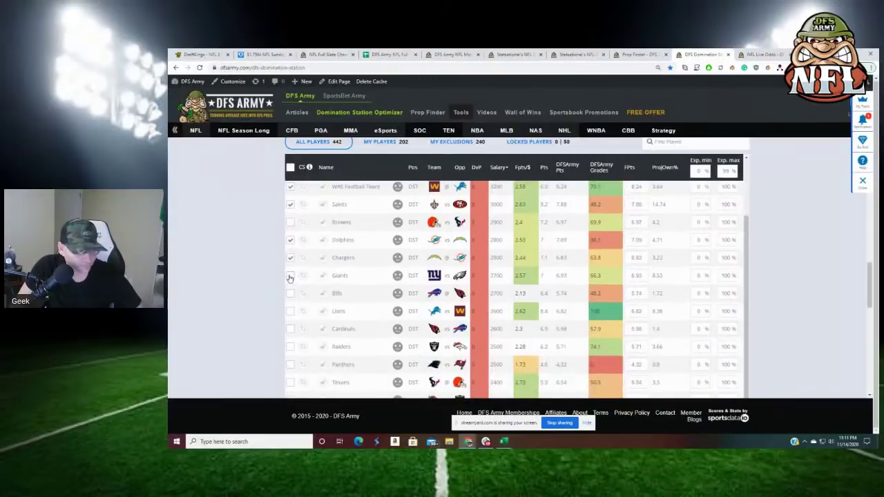
click(290, 276)
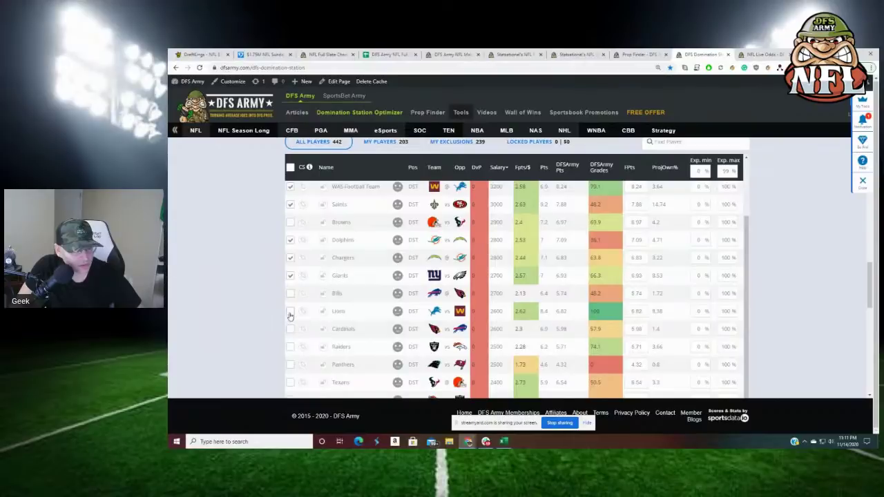
click(289, 312)
- Include the low-priced Raiders and Rams defenses in the player pool
scroll(296, 314, down, 1)
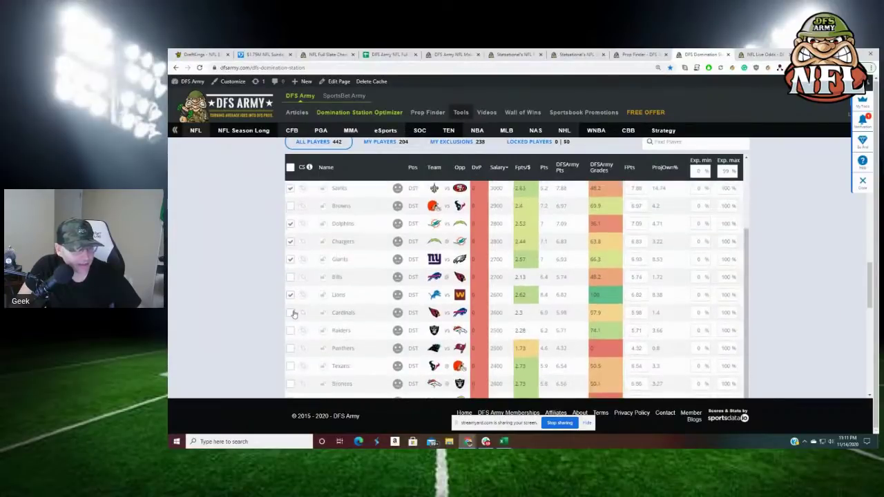
scroll(296, 315, down, 1)
click(291, 293)
scroll(359, 308, down, 1)
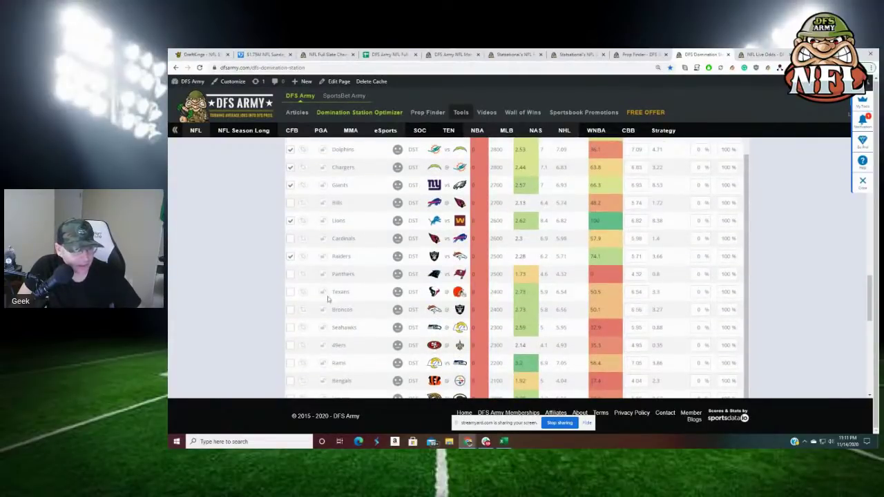
scroll(331, 296, down, 3)
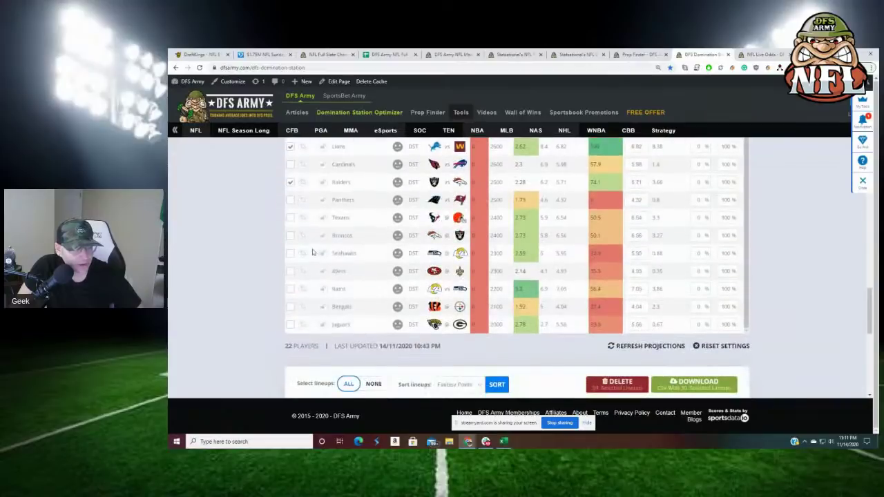
click(290, 289)
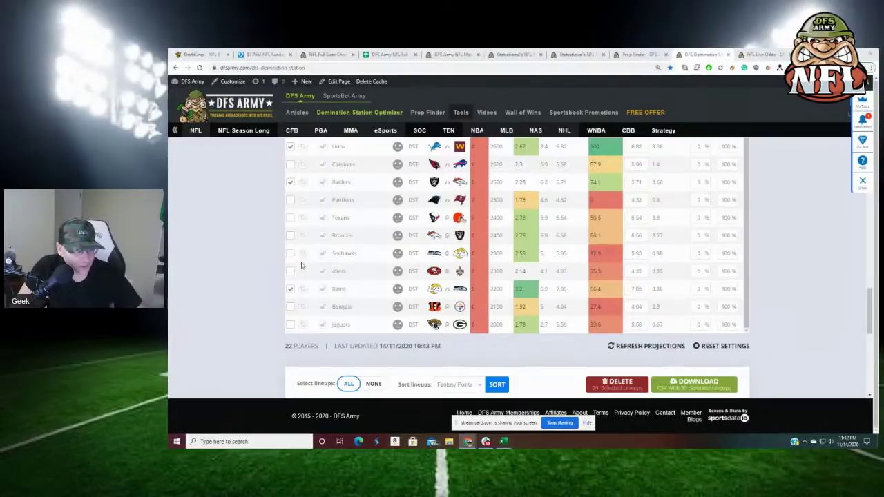
- Filter the player list to running backs and exclude all of them from the player pool
scroll(260, 296, up, 10)
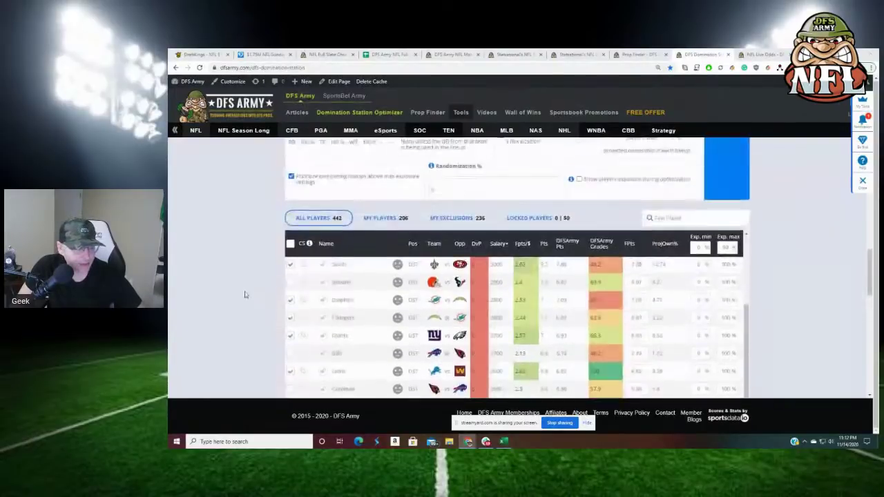
scroll(257, 290, down, 1)
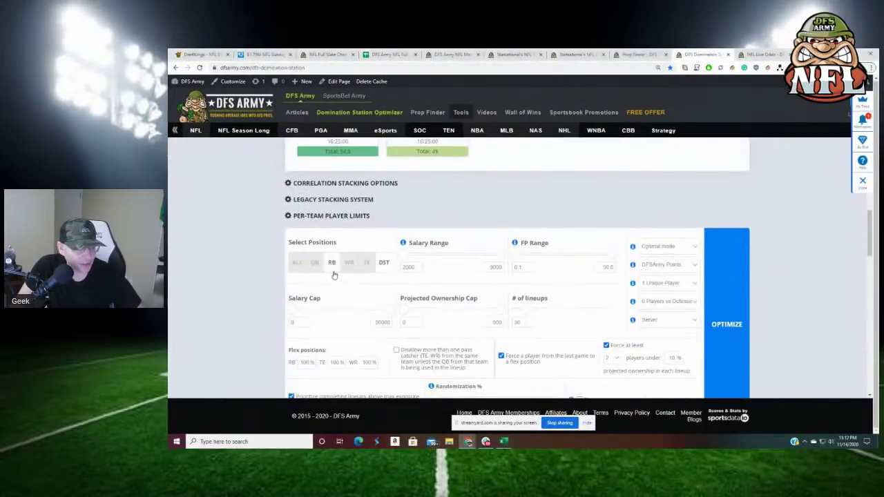
scroll(258, 278, down, 3)
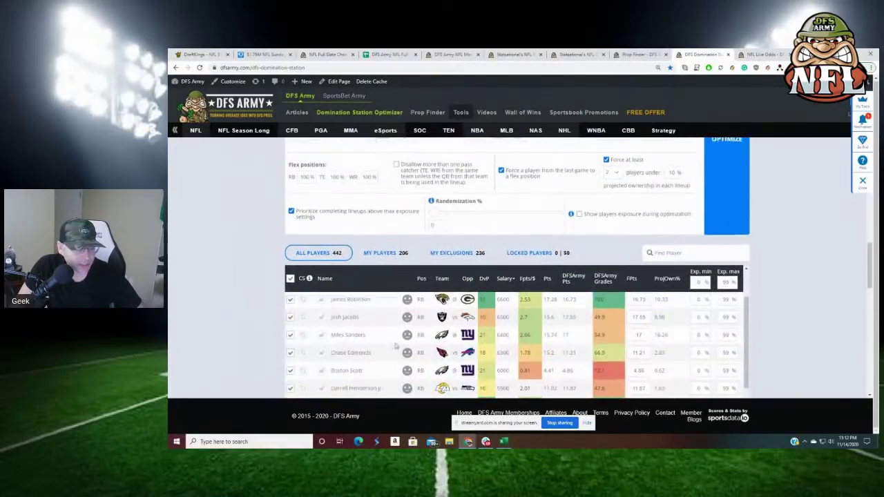
scroll(257, 304, up, 2)
scroll(257, 304, down, 2)
scroll(255, 307, up, 1)
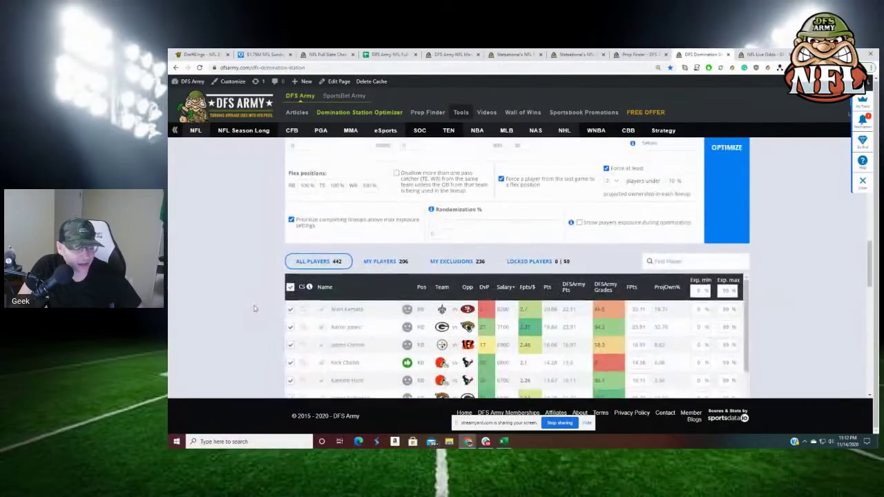
scroll(256, 307, down, 1)
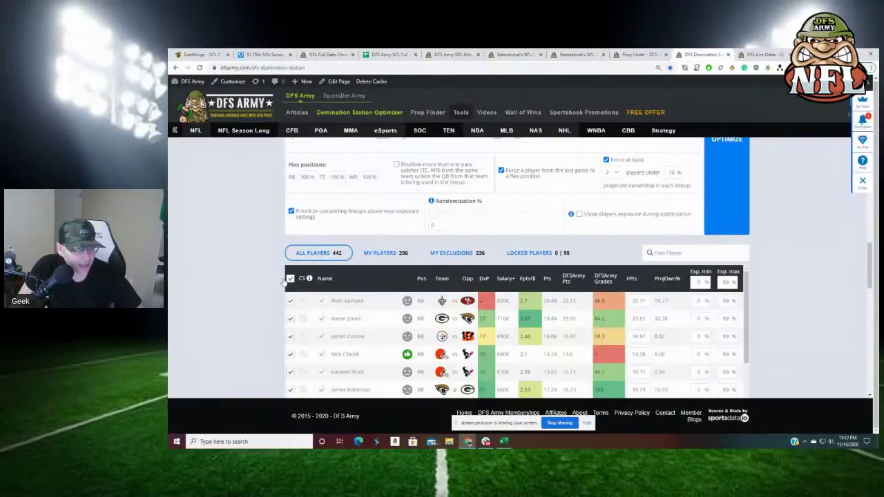
- Add running backs Alvin Kamara, Aaron Jones, James Conner, Nick Chubb, James Robinson and Miles Sanders to the player pool
scroll(256, 278, down, 2)
click(291, 190)
click(290, 207)
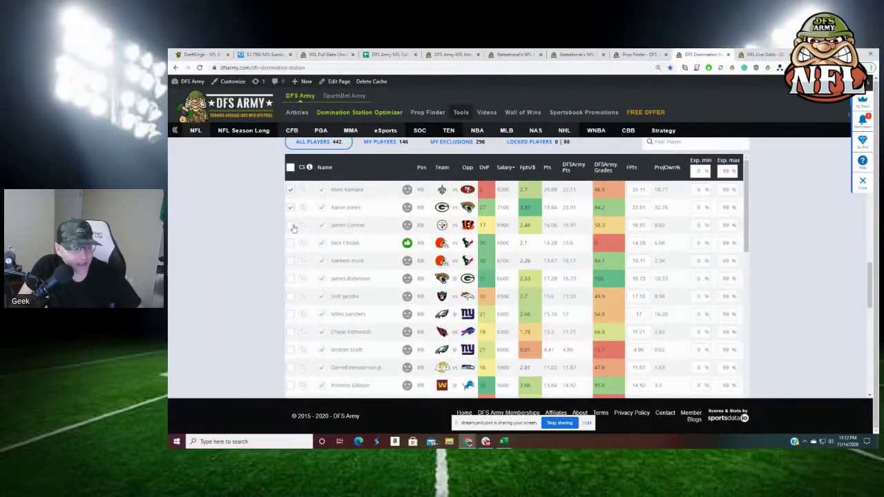
click(291, 226)
click(293, 245)
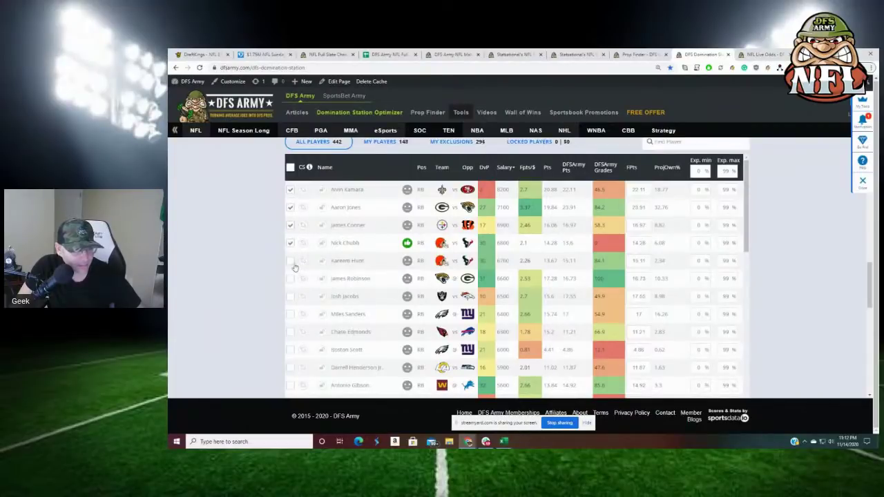
click(291, 278)
scroll(335, 286, down, 1)
click(291, 277)
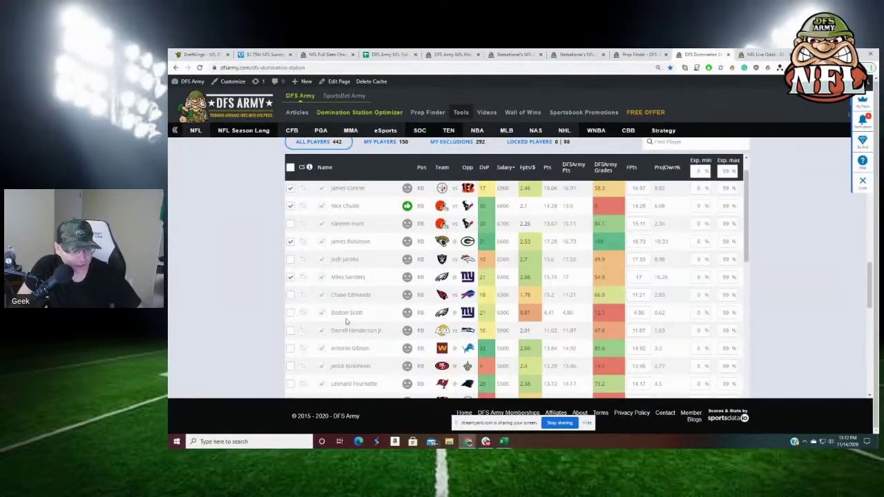
- Add running backs Darrell Henderson Jr., Antonio Gibson, Leonard Fournette, Zack Moss and D'Andre Swift to the player pool
scroll(361, 311, down, 1)
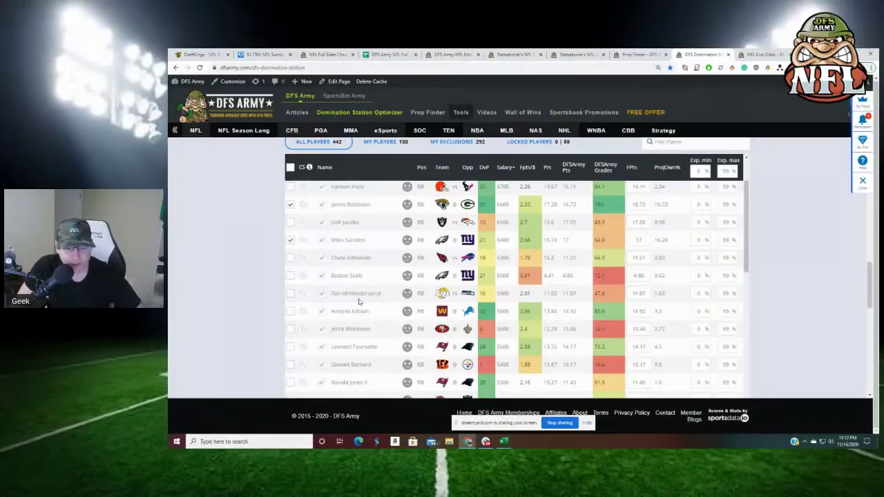
click(291, 294)
scroll(356, 295, down, 1)
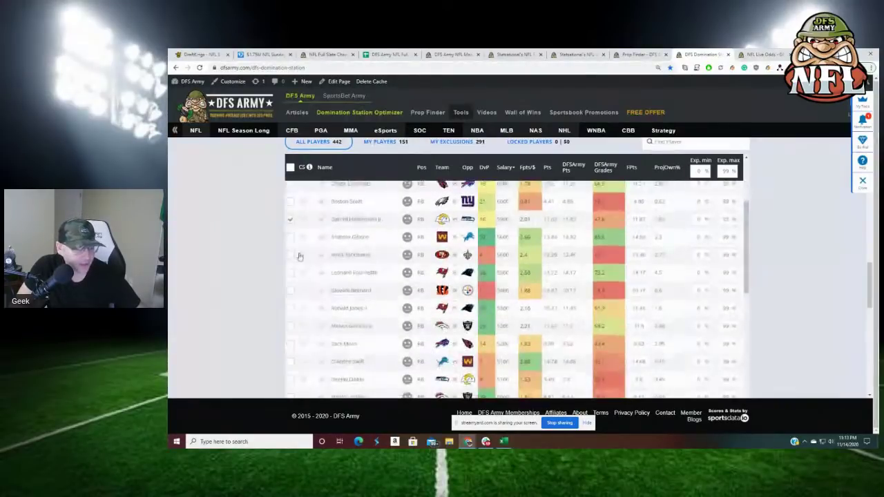
click(291, 237)
click(291, 273)
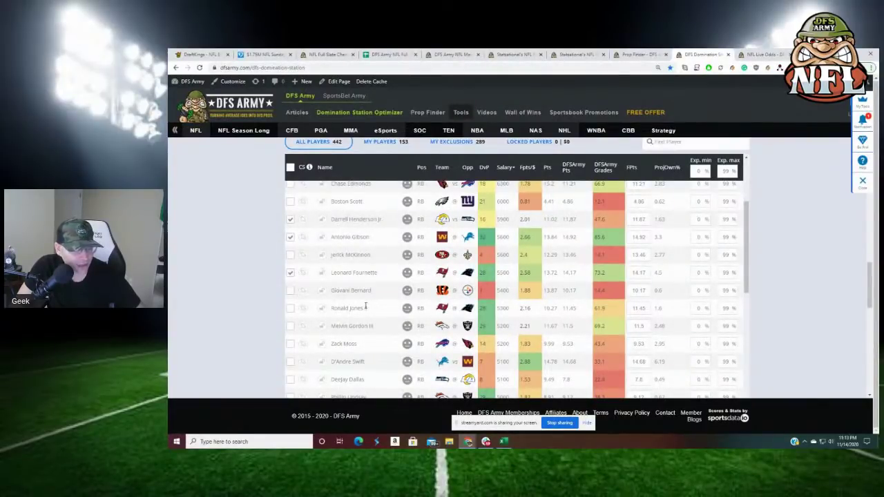
scroll(368, 305, down, 1)
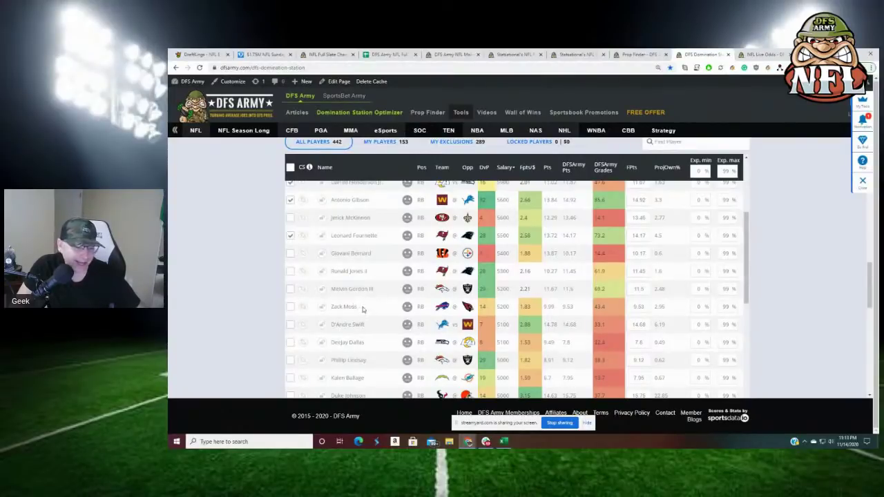
click(290, 306)
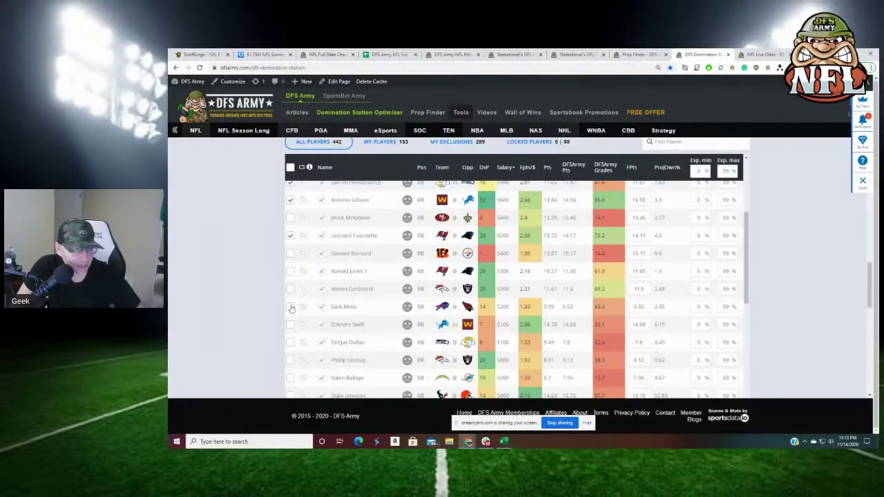
click(291, 324)
- Include running backs Duke Johnson and J.D. McKissic in the player pool
scroll(304, 316, down, 1)
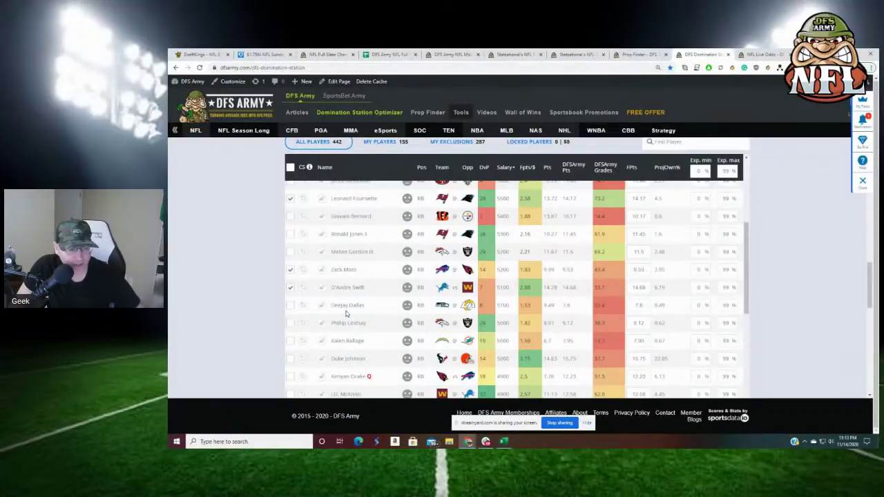
scroll(347, 311, up, 2)
scroll(349, 309, up, 4)
scroll(350, 311, down, 6)
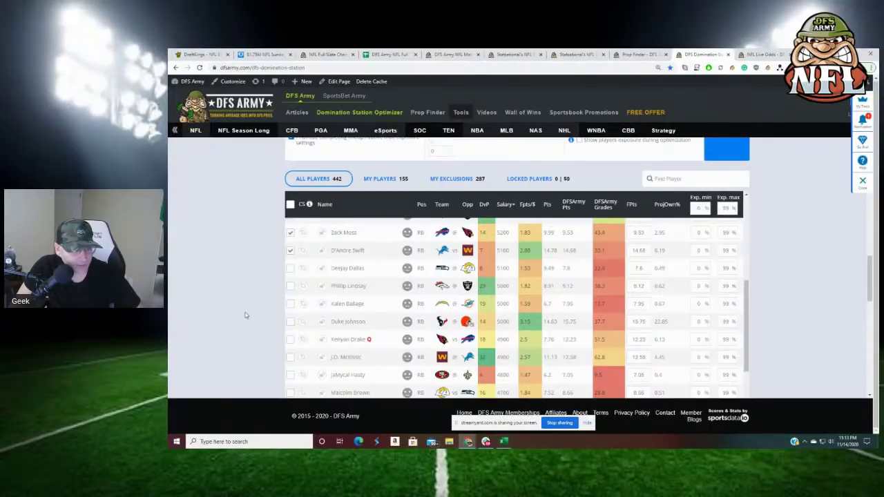
scroll(244, 315, down, 1)
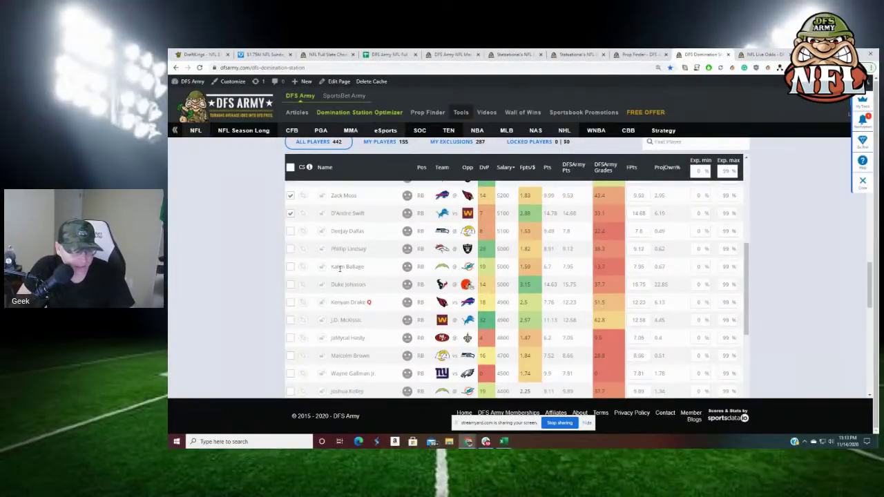
scroll(314, 242, down, 1)
click(290, 247)
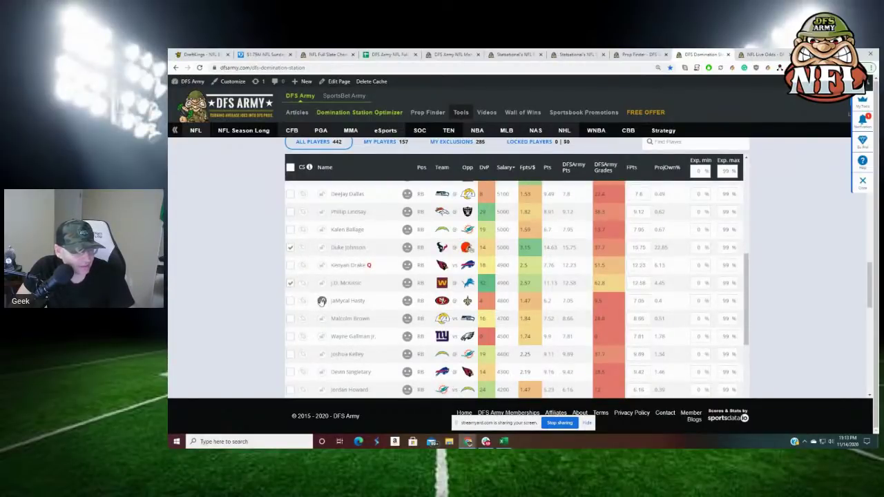
- Include Panthers running back Mike Davis from the 4000-salary group in the player pool
scroll(320, 301, down, 4)
scroll(320, 302, down, 3)
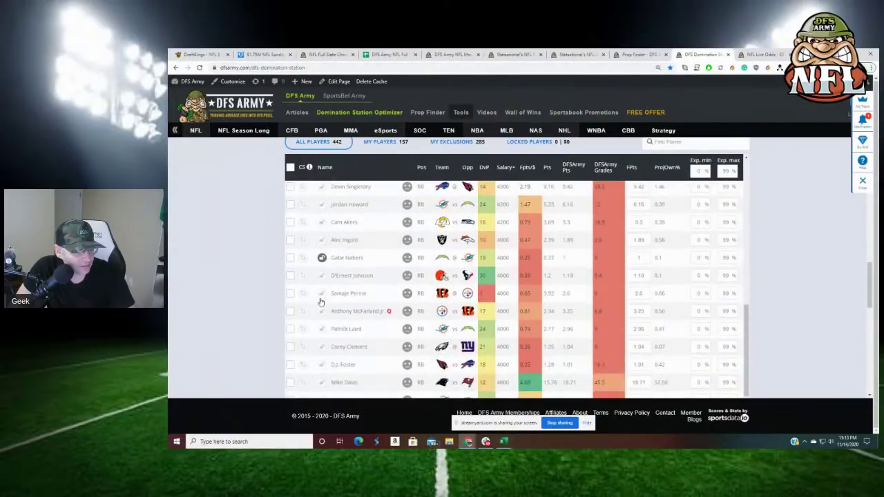
scroll(320, 302, down, 2)
scroll(321, 302, down, 1)
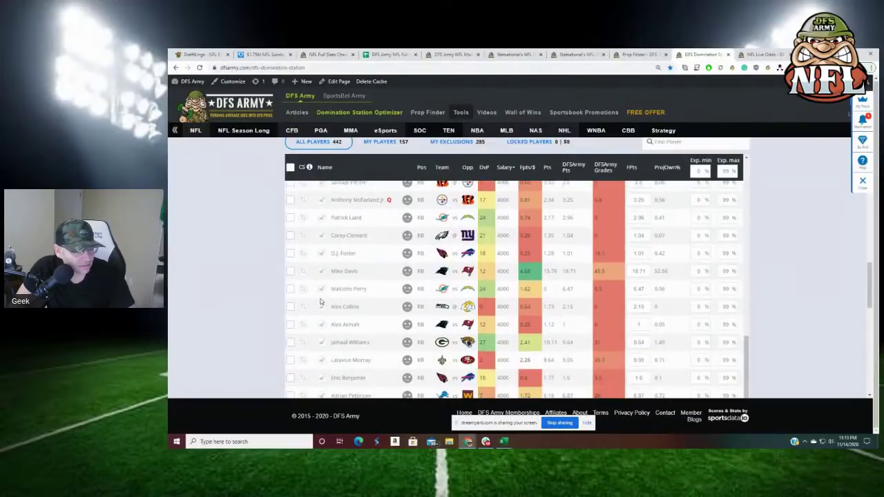
click(292, 273)
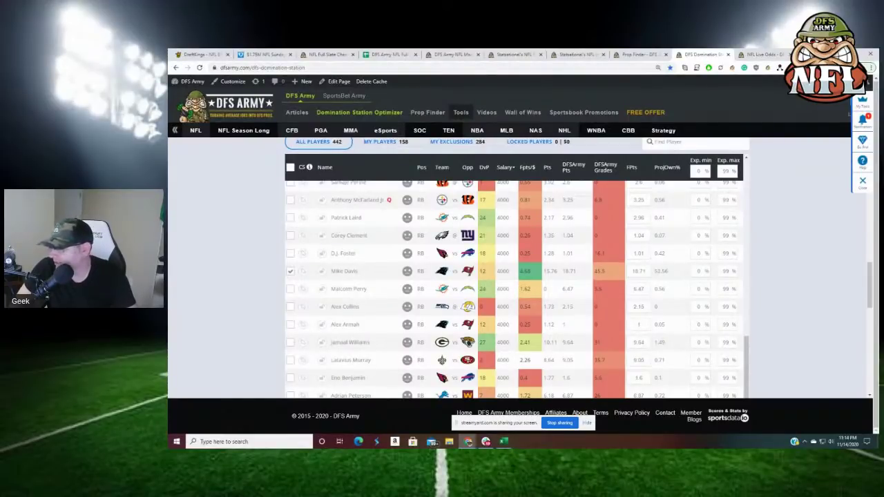
- Filter the player list to wide receivers and exclude all of them from the player pool
scroll(489, 298, up, 10)
scroll(489, 298, up, 5)
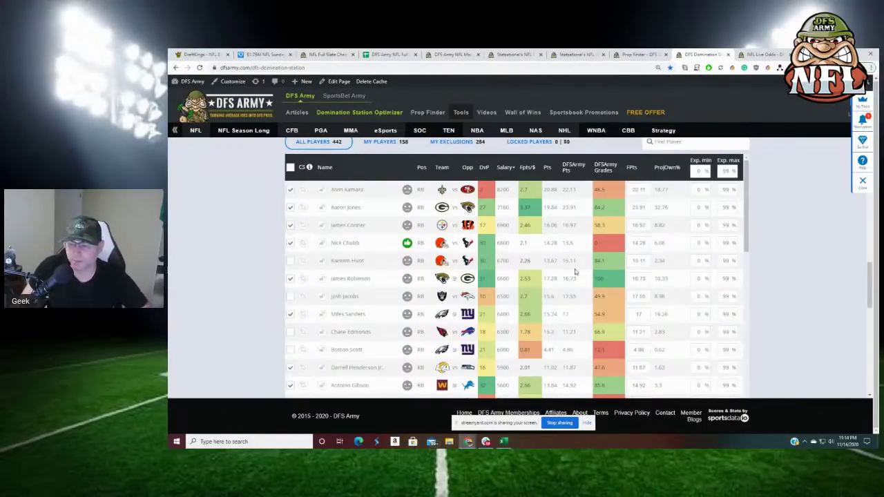
scroll(507, 258, up, 2)
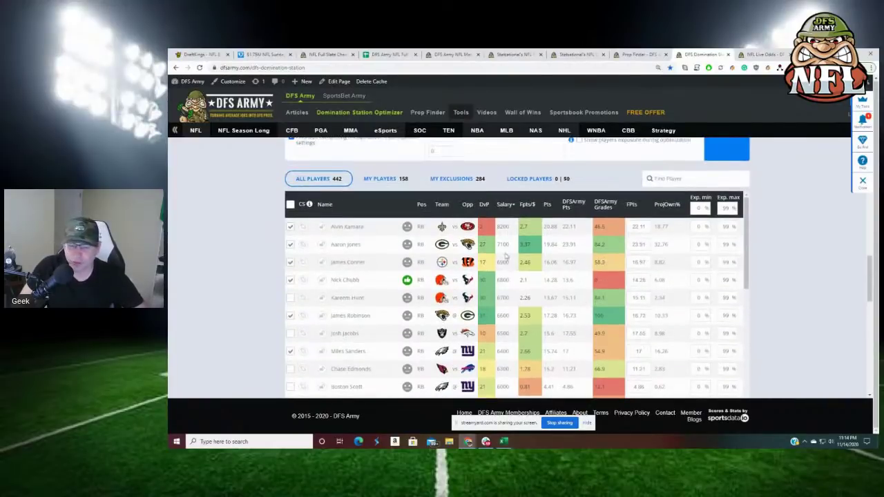
scroll(211, 222, down, 3)
scroll(211, 221, up, 6)
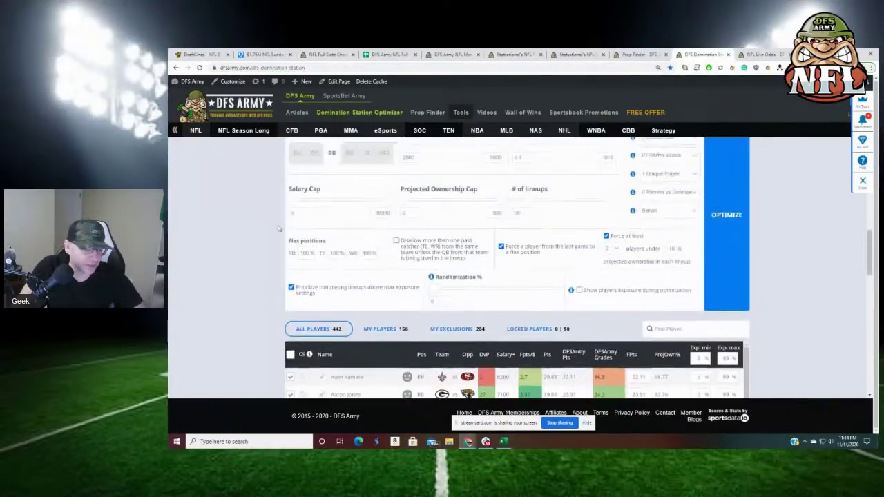
click(348, 228)
scroll(267, 237, down, 4)
scroll(263, 238, down, 1)
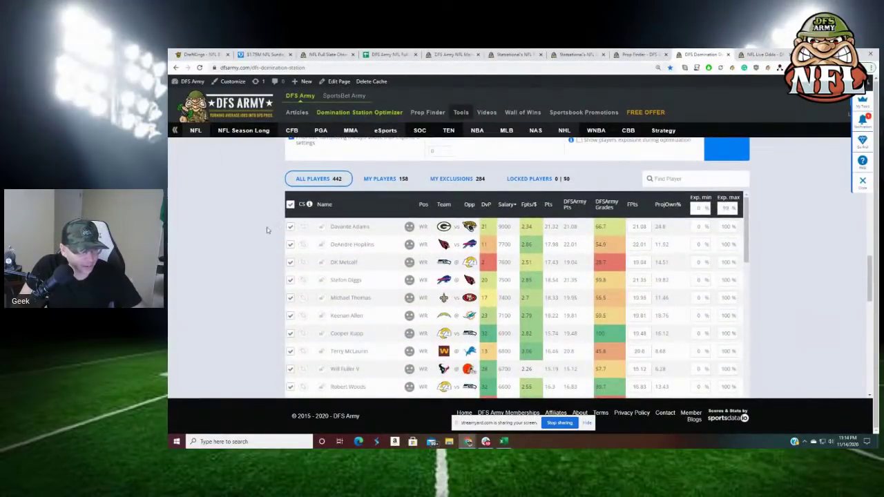
scroll(271, 230, down, 2)
scroll(276, 236, up, 3)
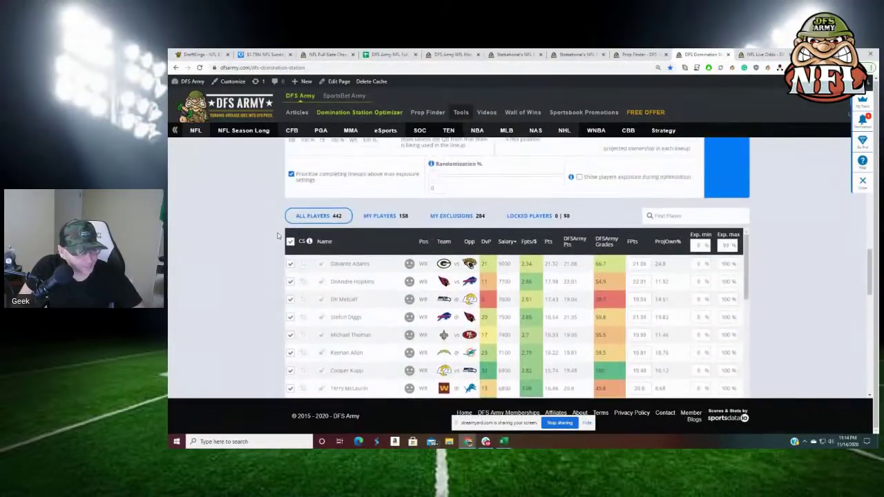
scroll(276, 236, down, 2)
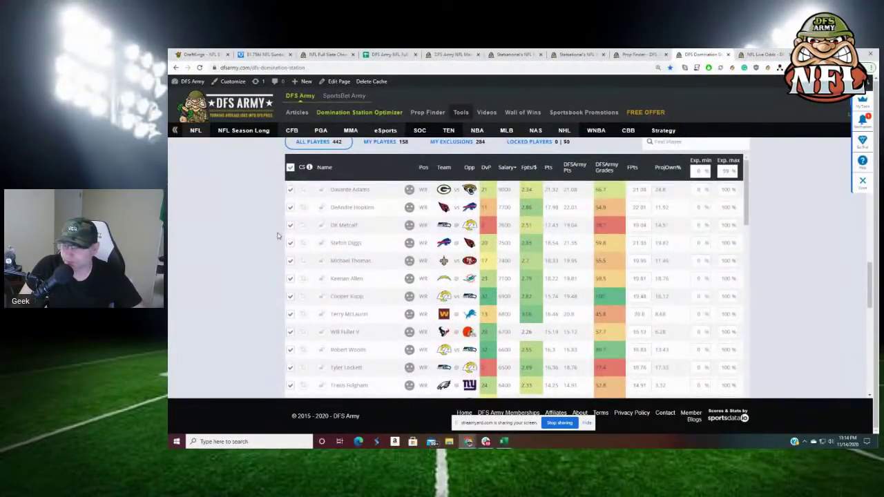
click(289, 167)
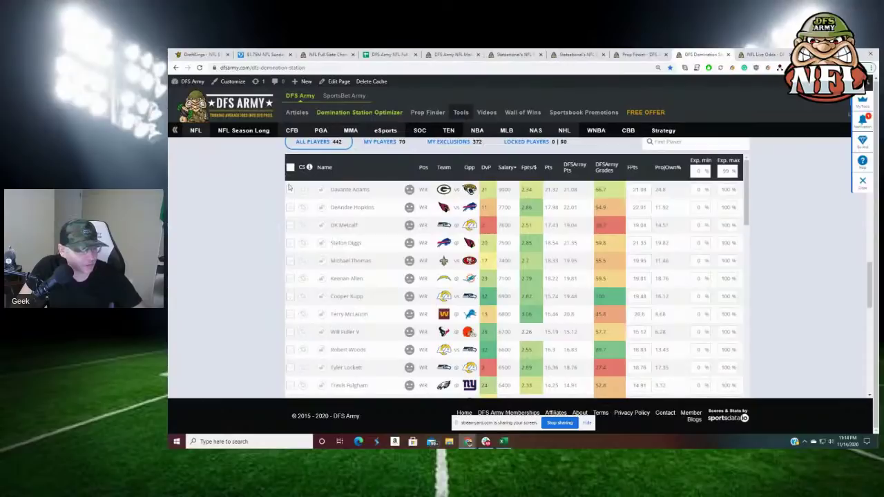
- Add wide receivers Davante Adams, DeAndre Hopkins, DK Metcalf, Stefon Diggs, Michael Thomas, Keenan Allen, Cooper Kupp and Terry McLaurin to the player pool
click(291, 208)
click(291, 225)
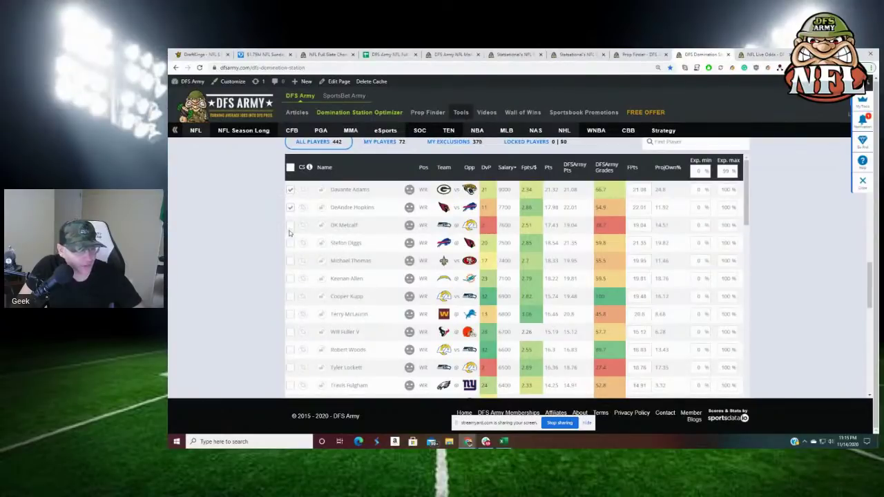
click(291, 243)
click(291, 261)
scroll(215, 263, down, 1)
click(291, 242)
click(290, 261)
click(291, 277)
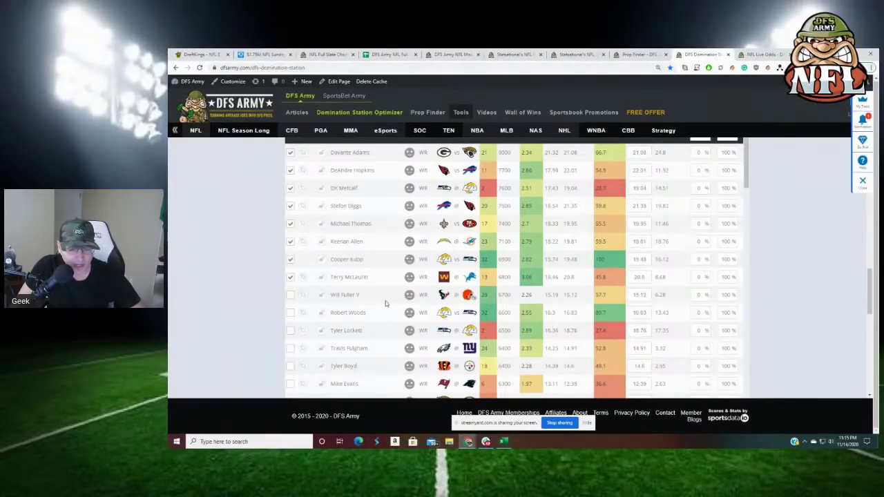
- Include wide receivers Robert Woods and Tyler Lockett in the player pool
click(291, 312)
scroll(333, 297, down, 1)
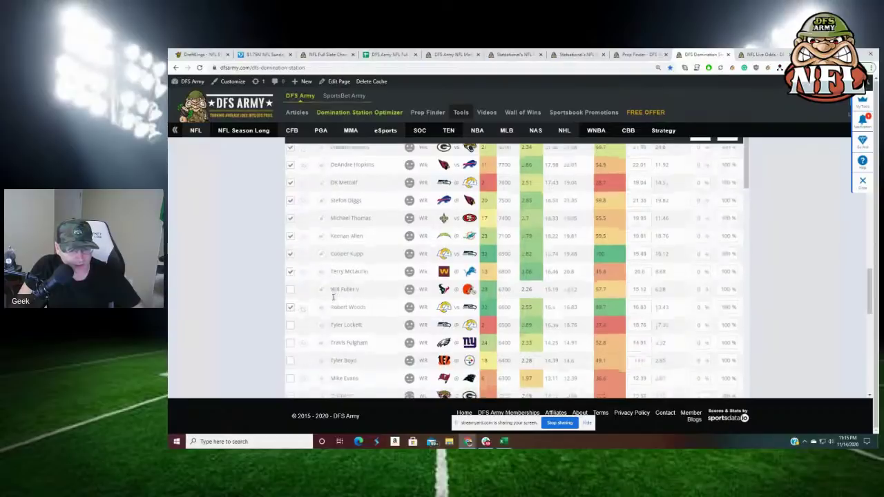
click(290, 295)
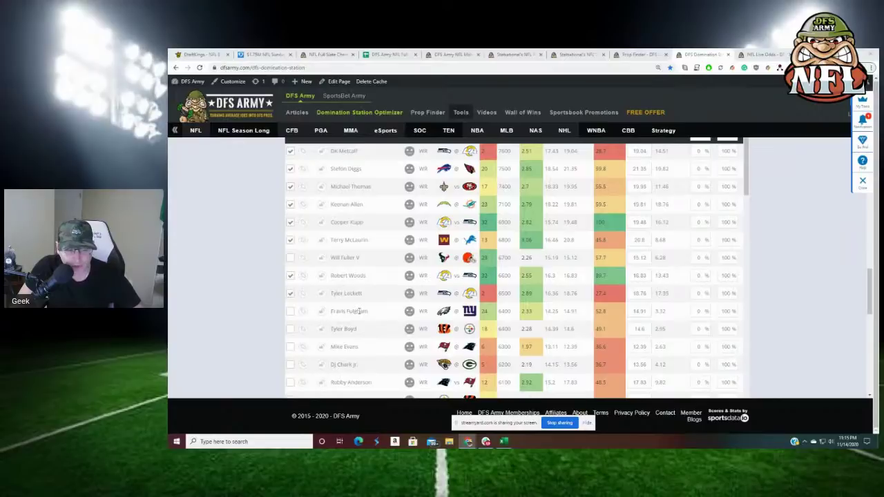
- Add wide receivers Mike Evans, DJ Chark Jr., Robby Anderson and Chris Godwin to the player pool
scroll(359, 312, down, 1)
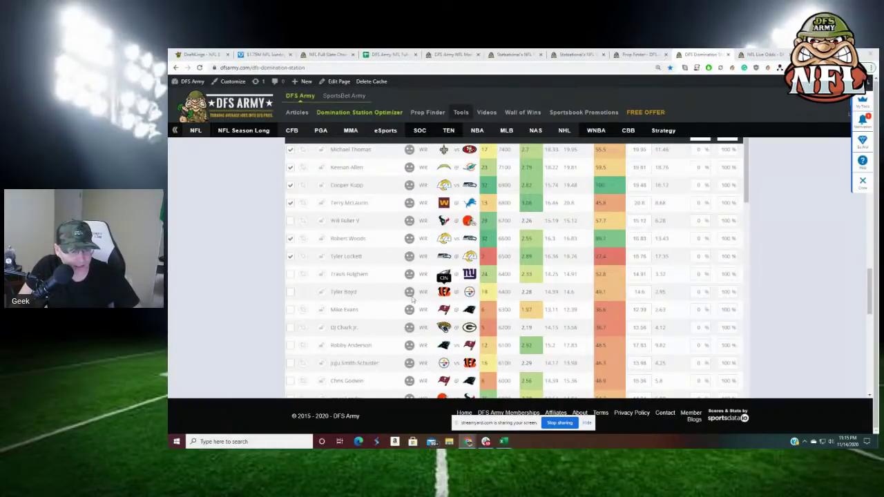
scroll(325, 304, down, 1)
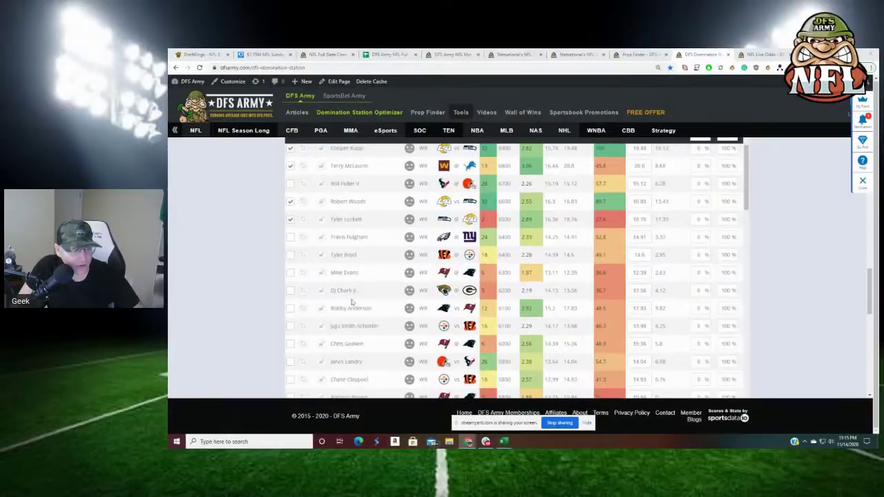
click(291, 272)
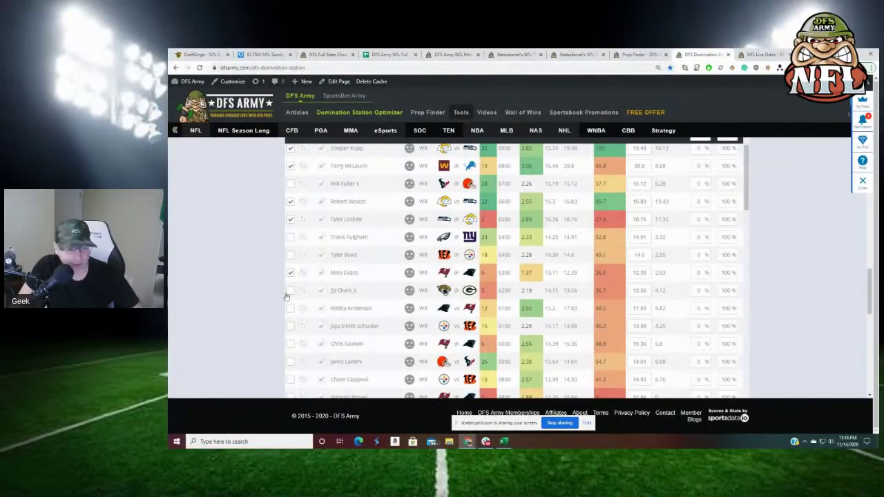
click(291, 292)
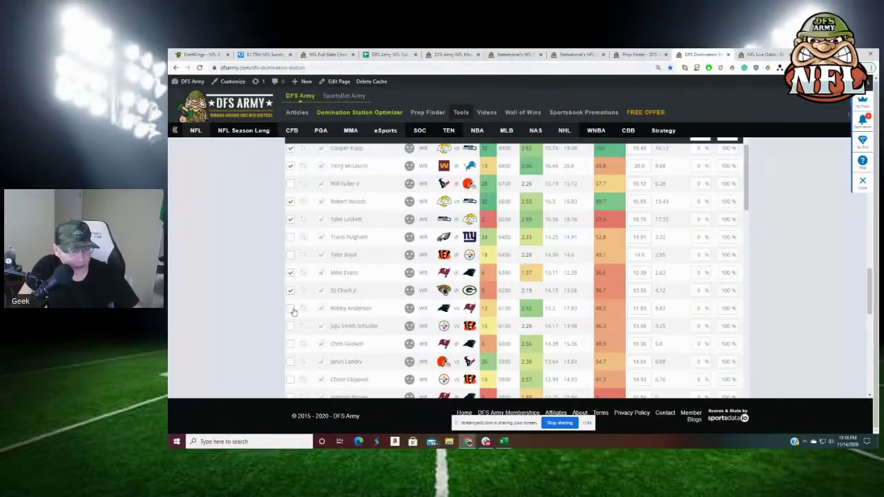
click(289, 309)
scroll(289, 297, down, 2)
click(289, 271)
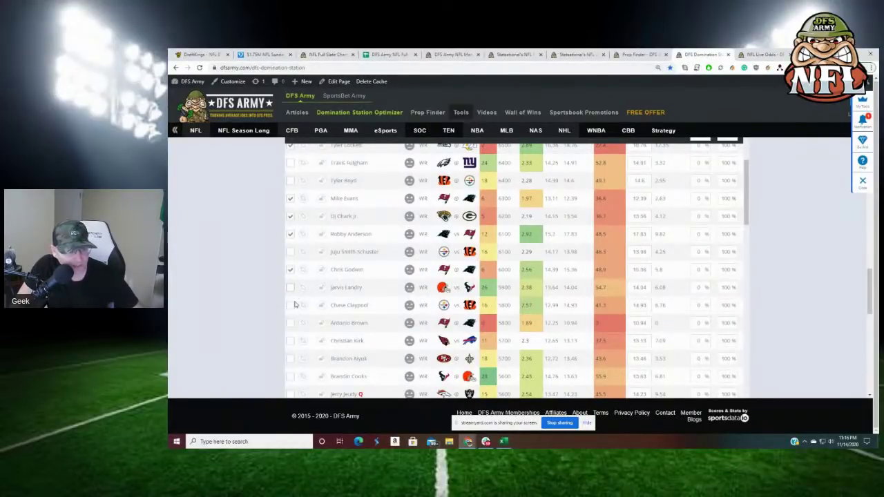
- Add wide receivers Chase Claypool, Antonio Brown, Christian Kirk, Brandon Aiyuk and Brandin Cooks to the player pool
click(291, 306)
scroll(331, 293, down, 2)
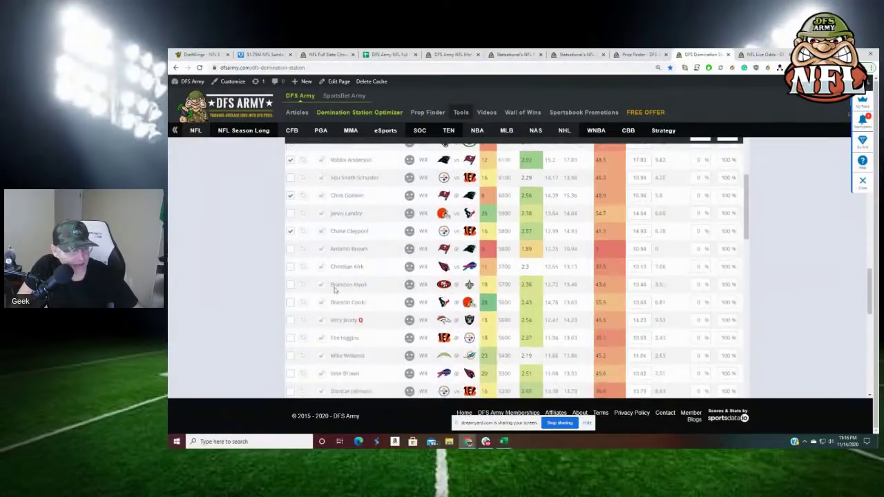
click(290, 249)
click(291, 268)
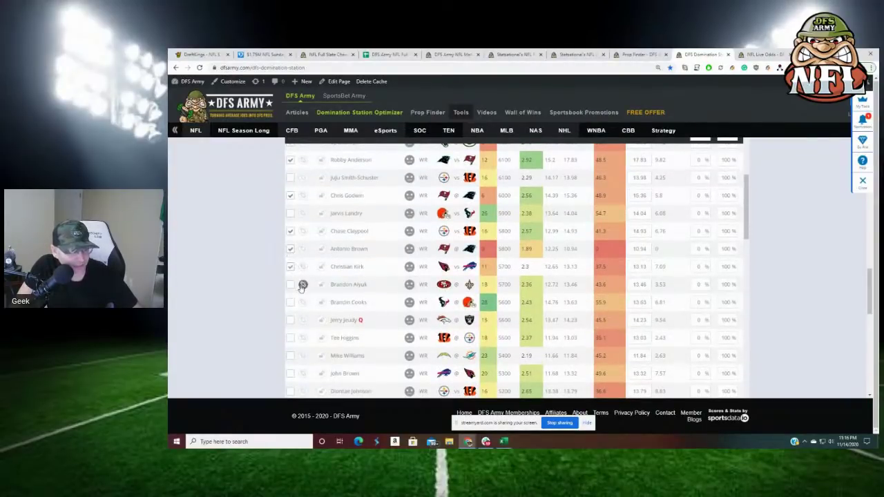
click(291, 285)
click(291, 303)
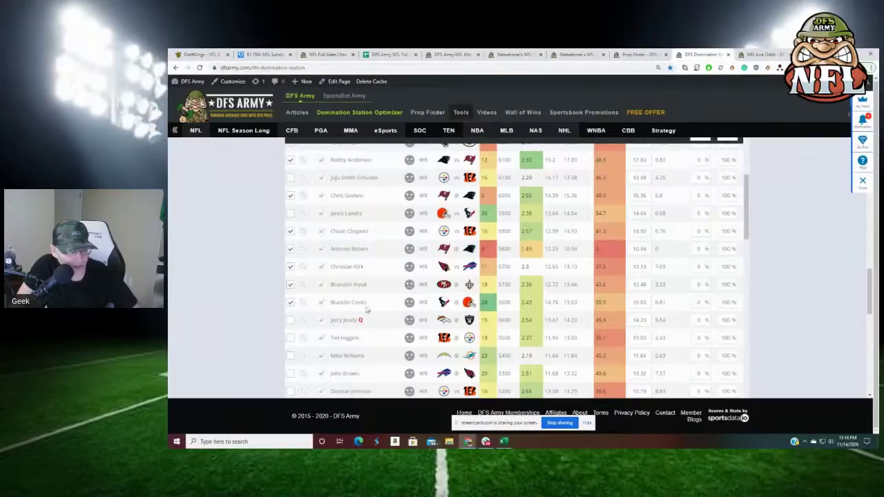
scroll(334, 306, down, 2)
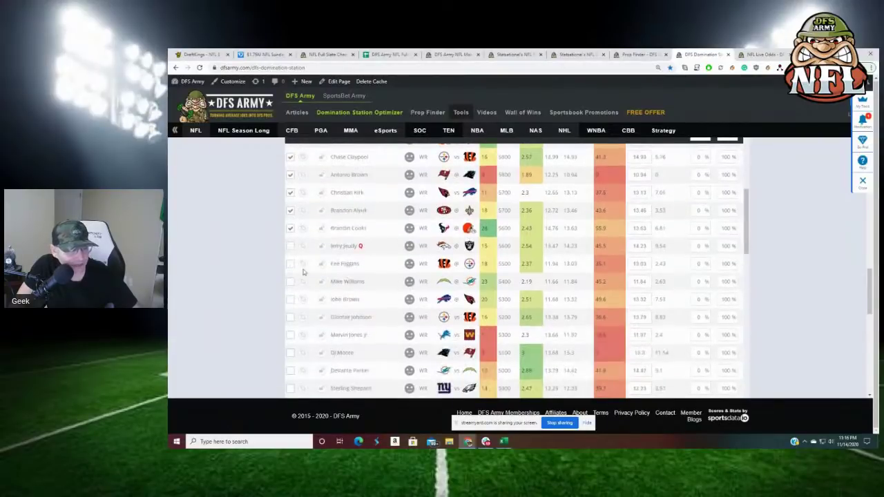
- Add wide receivers Jerry Jeudy, John Brown and Diontae Johnson to the player pool
click(290, 247)
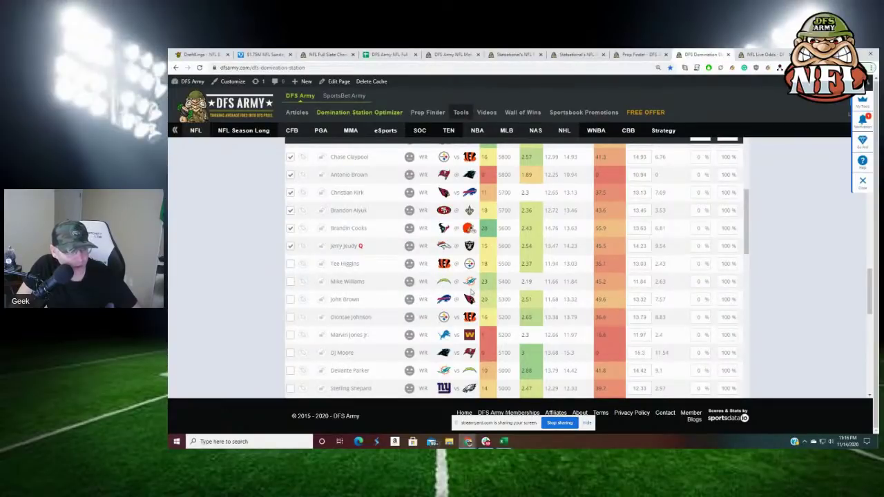
scroll(348, 275, down, 1)
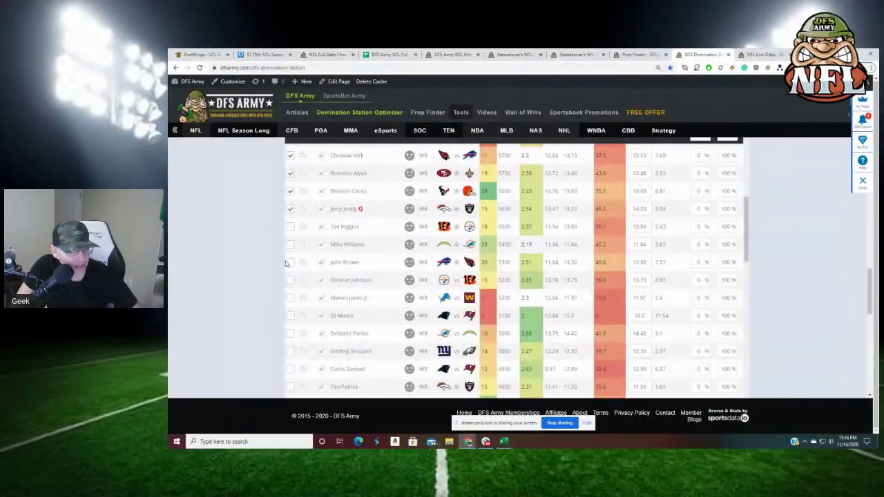
click(290, 263)
click(290, 283)
- Include wide receivers DJ Moore, DeVante Parker, Curtis Samuel and Sterling Shepard in the player pool
scroll(291, 283, down, 2)
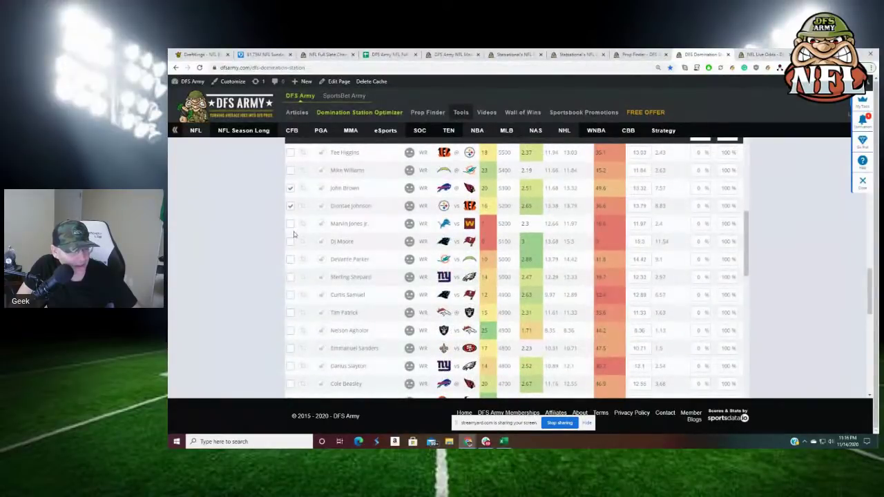
click(290, 241)
click(290, 261)
click(290, 294)
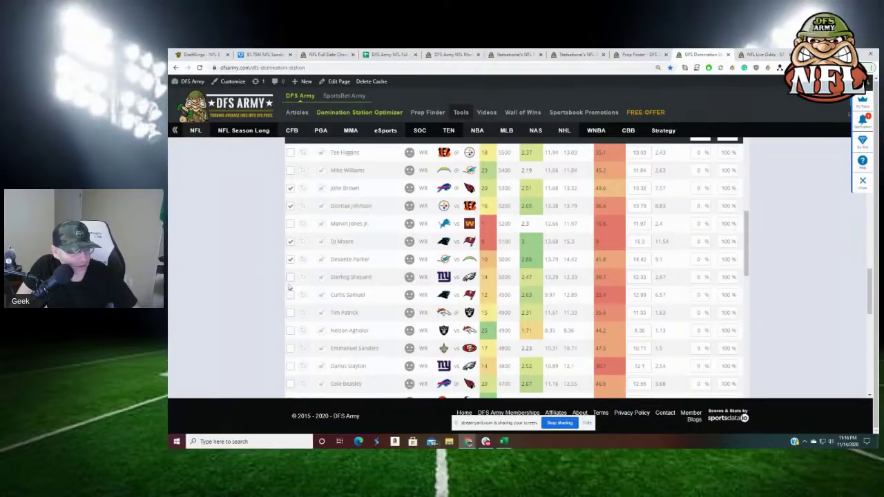
click(290, 277)
- Add the $4200 wide receiver Jalen Reagor to the player pool
scroll(304, 276, down, 1)
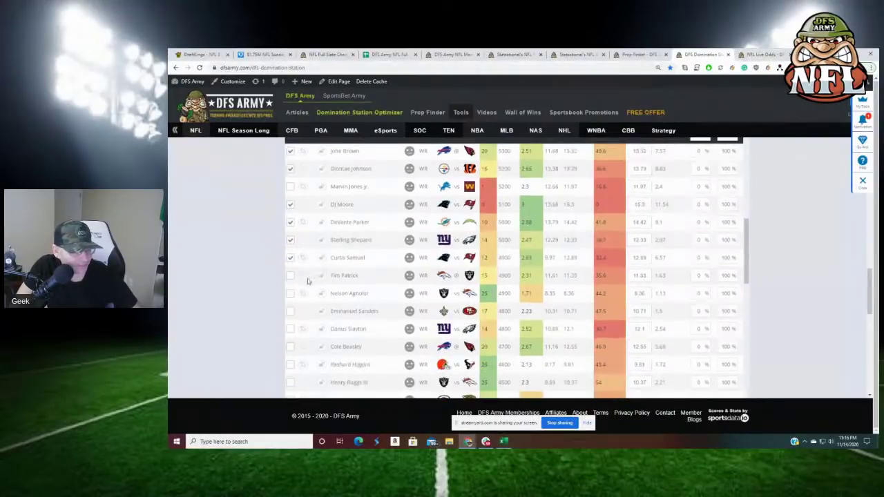
scroll(300, 278, down, 2)
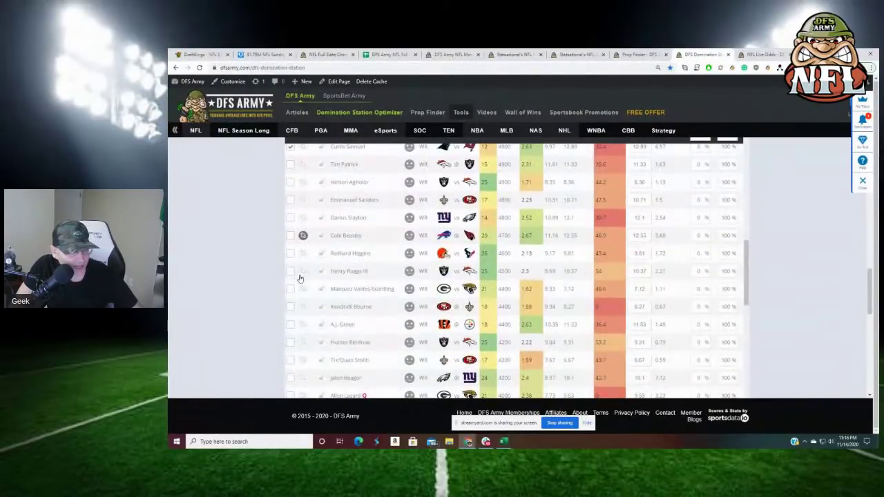
scroll(299, 278, down, 1)
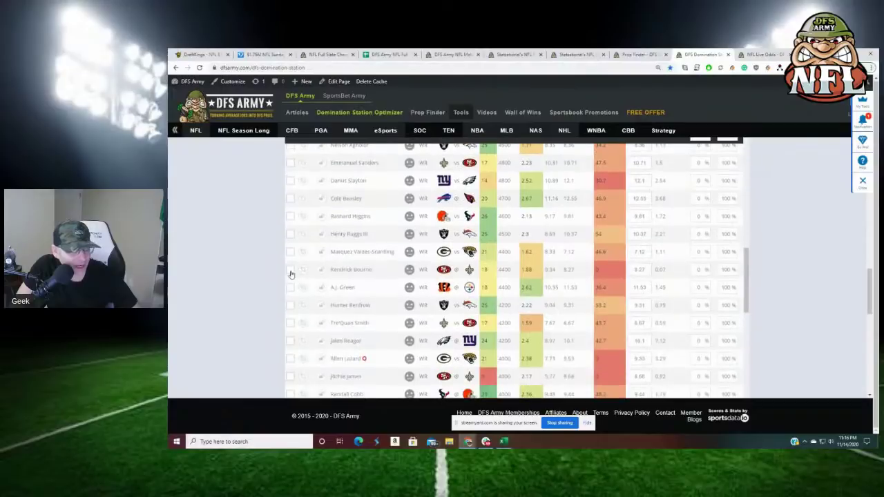
scroll(297, 276, down, 1)
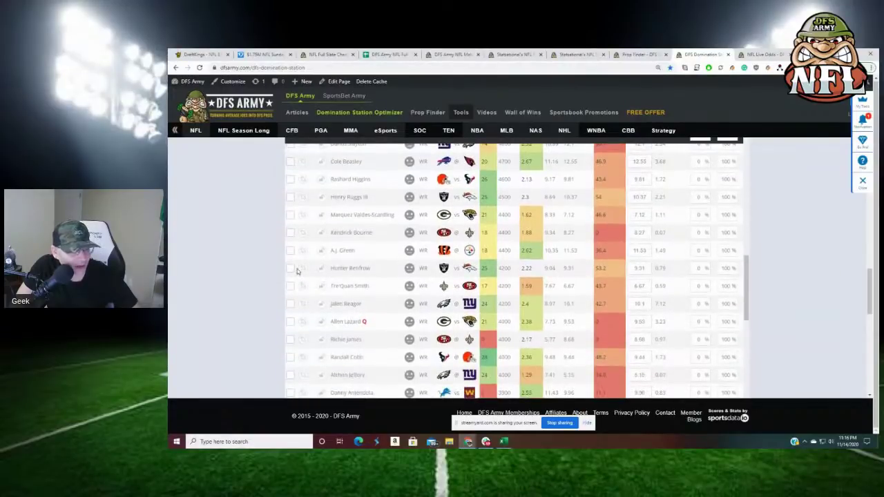
scroll(297, 270, down, 1)
click(296, 269)
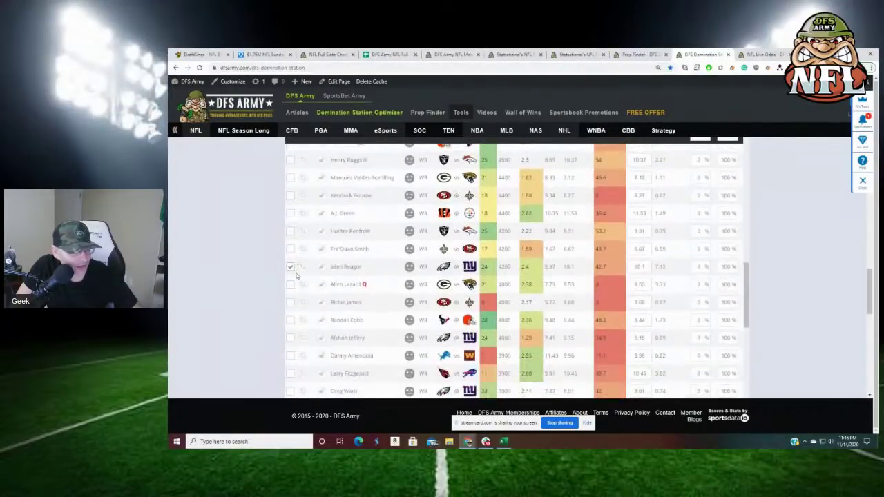
- Add the low-salary wide receivers Josh Reynolds and David Moore to the player pool
scroll(297, 280, down, 1)
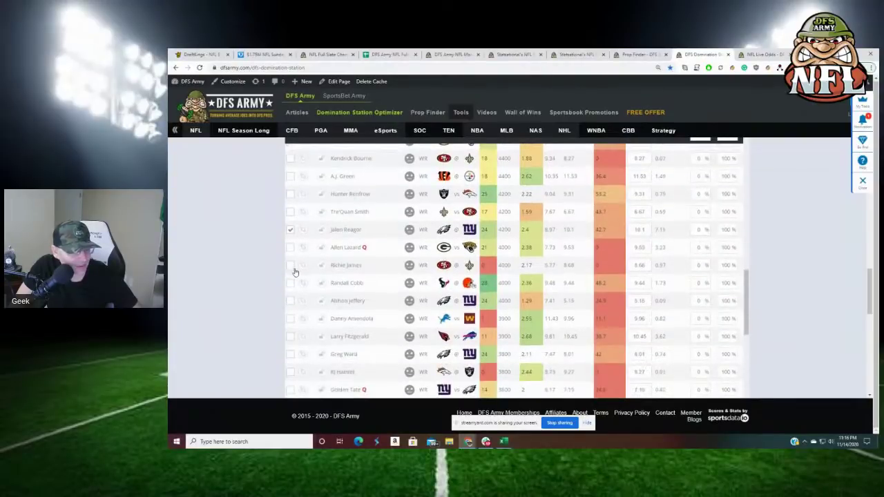
scroll(299, 276, down, 2)
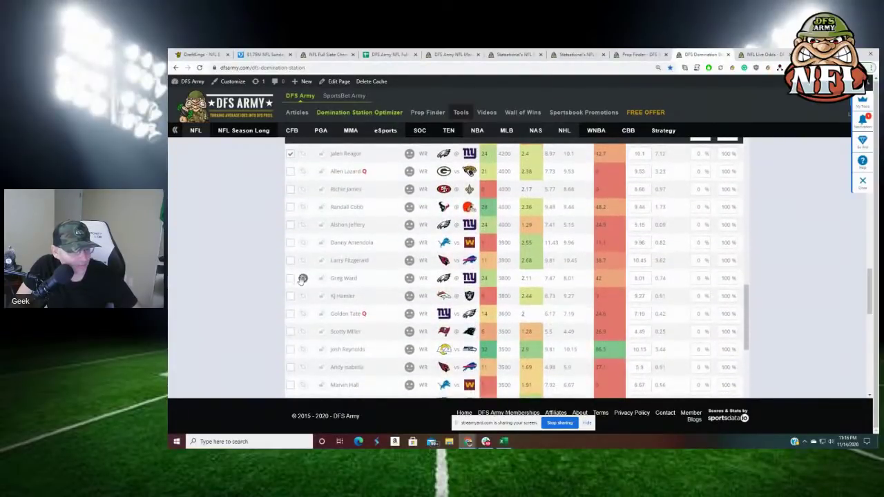
scroll(302, 279, down, 2)
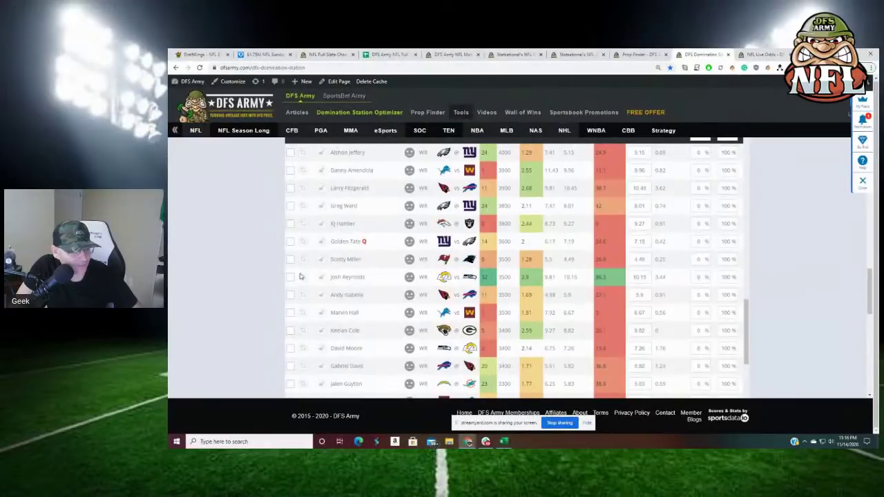
scroll(300, 276, down, 2)
click(290, 203)
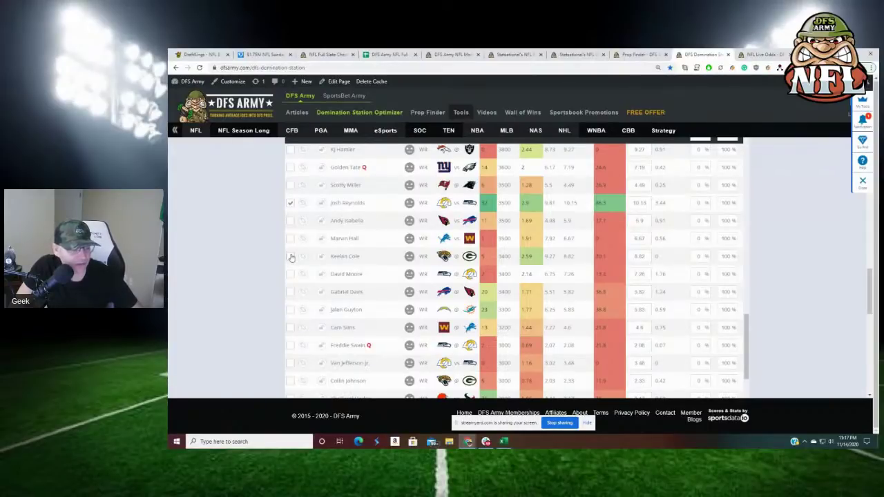
scroll(293, 249, down, 1)
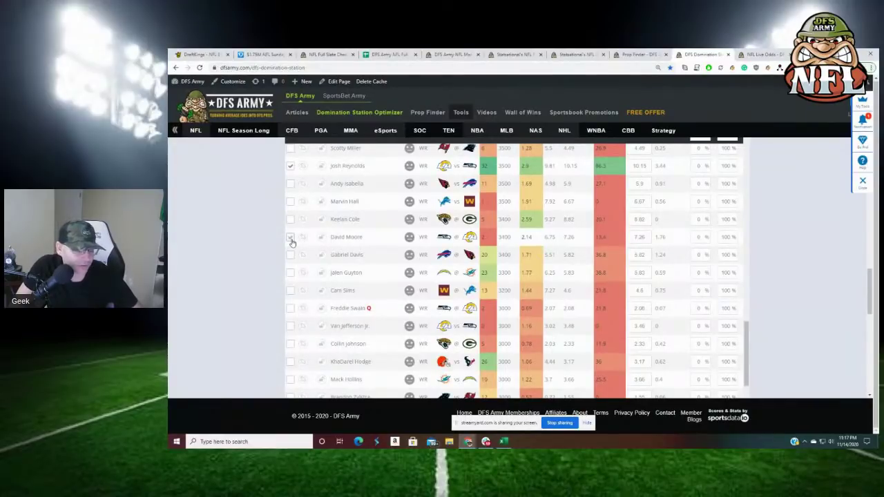
click(290, 238)
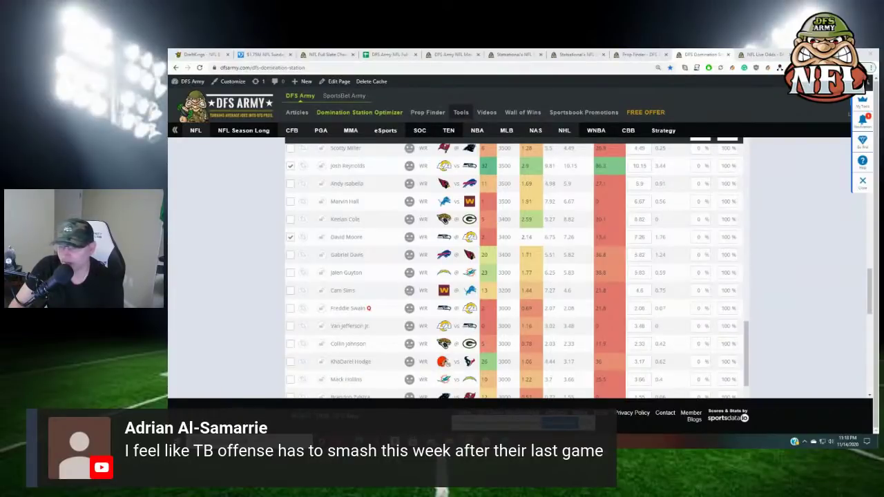
- List the defenses and review which of them are included in the player pool
scroll(208, 234, up, 3)
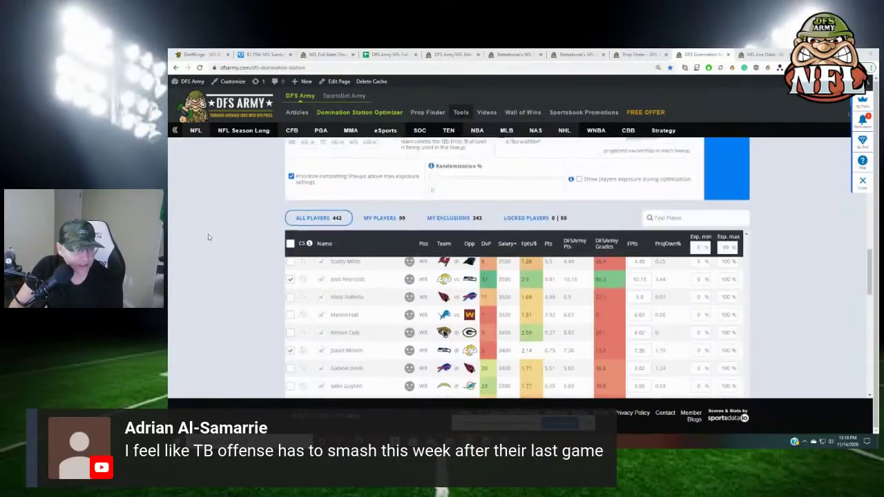
scroll(336, 230, up, 3)
click(377, 261)
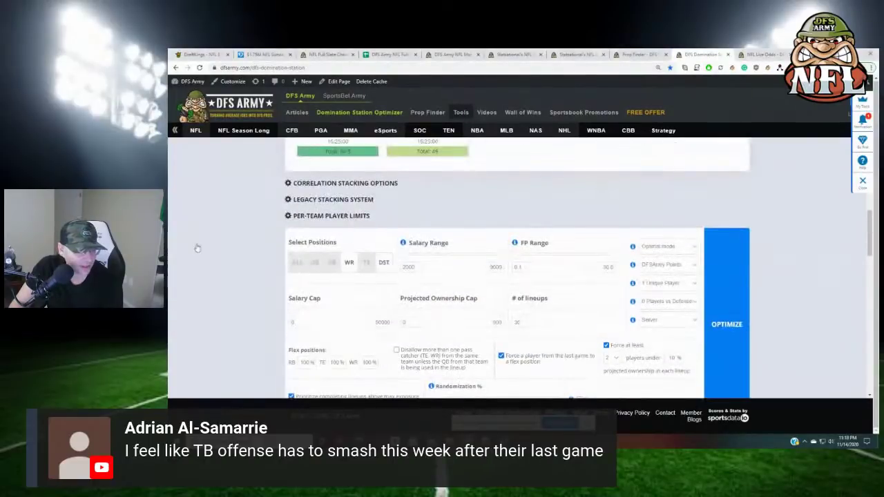
scroll(349, 262, down, 2)
scroll(195, 246, down, 3)
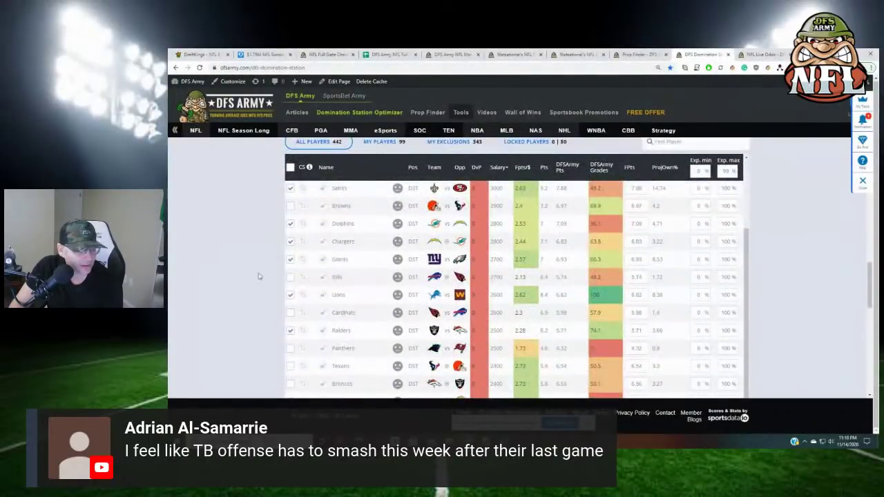
scroll(364, 282, down, 2)
scroll(364, 281, down, 2)
scroll(366, 279, up, 4)
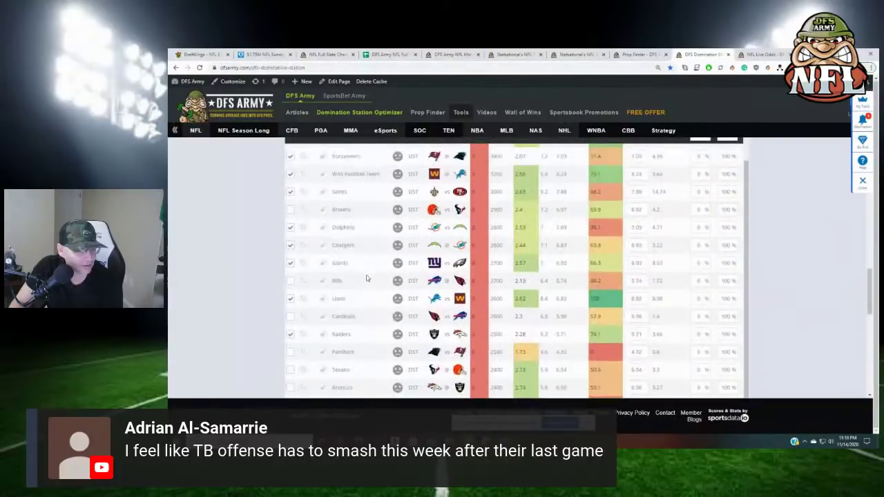
scroll(366, 278, up, 1)
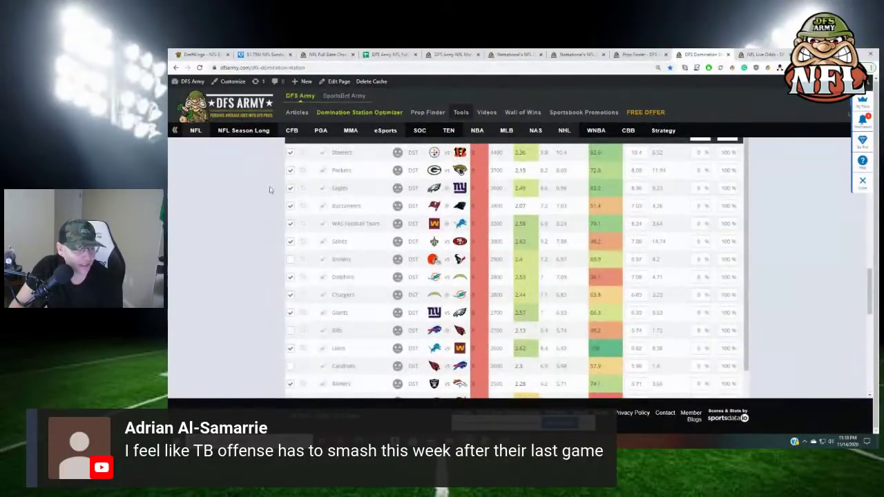
scroll(684, 256, up, 3)
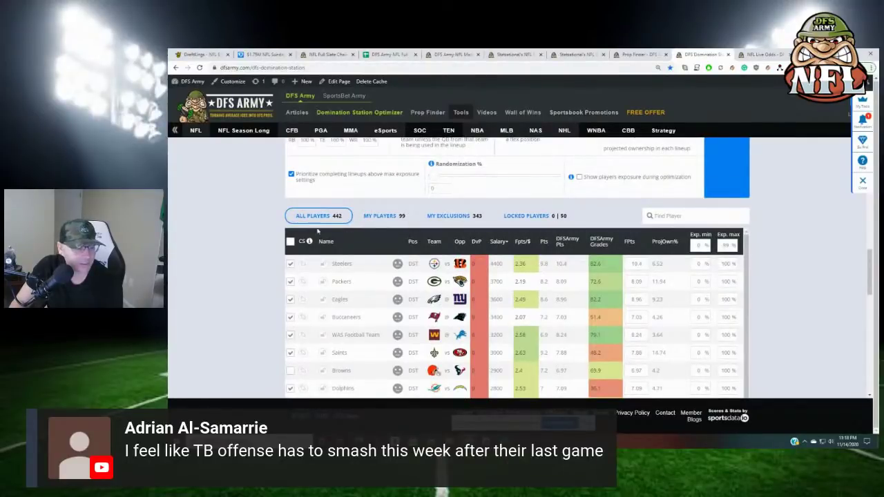
- Return to the wide receiver list and add Gabriel Davis to the player pool
scroll(308, 222, up, 2)
click(349, 188)
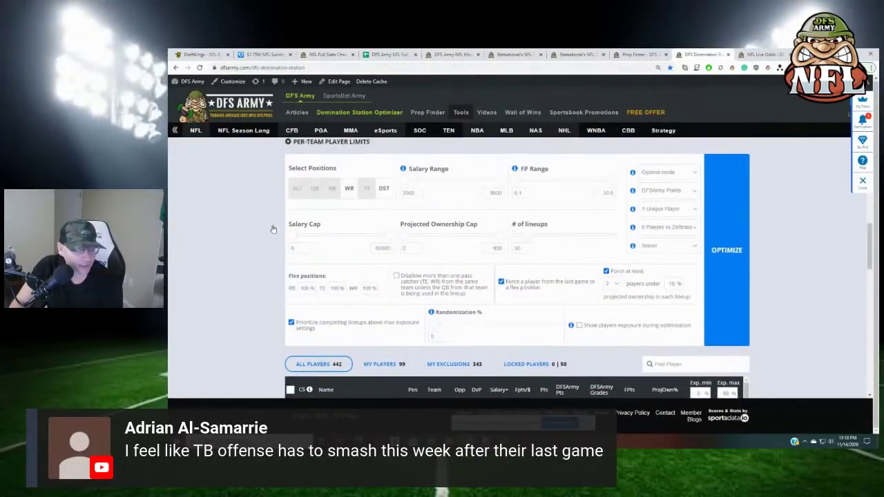
scroll(273, 228, down, 3)
scroll(318, 248, down, 8)
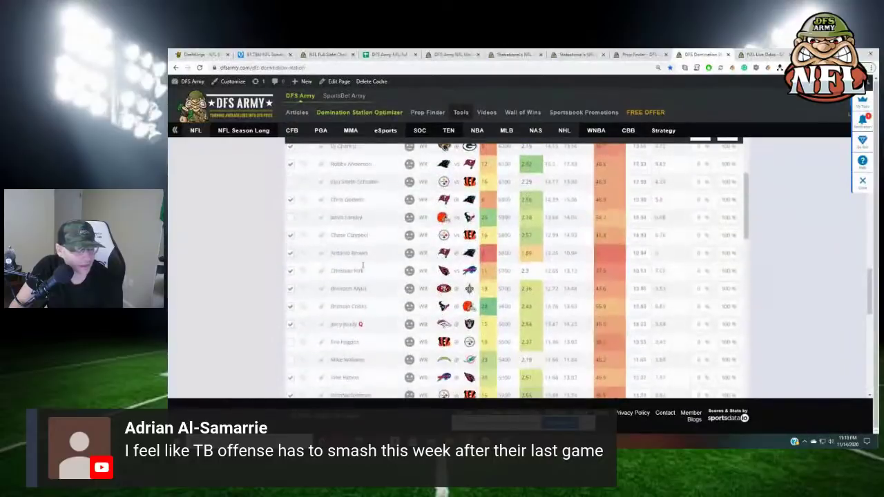
scroll(363, 264, down, 4)
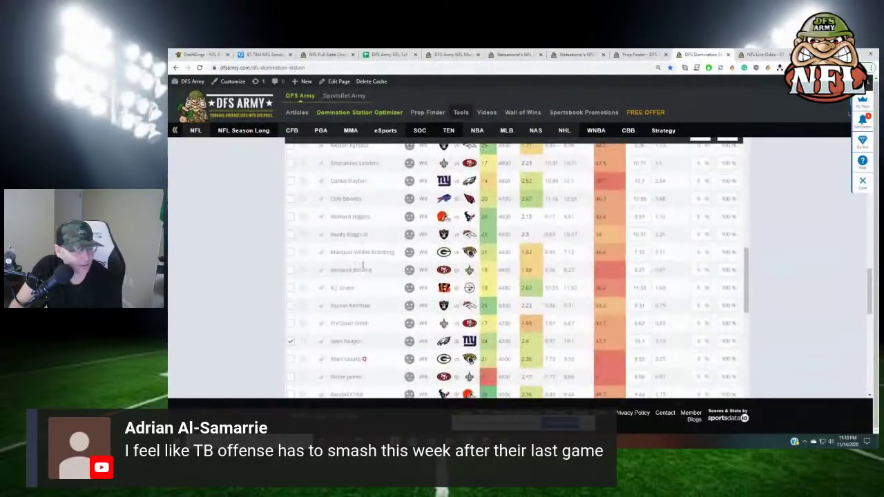
scroll(362, 265, down, 4)
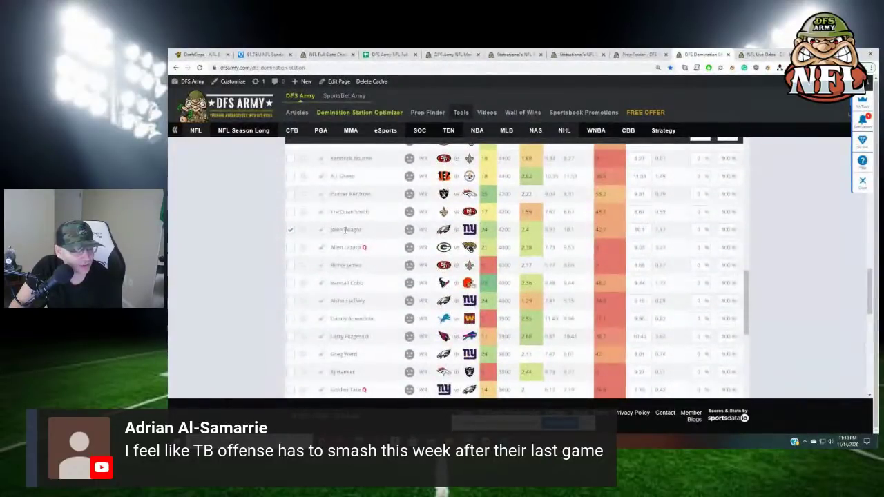
scroll(357, 269, down, 2)
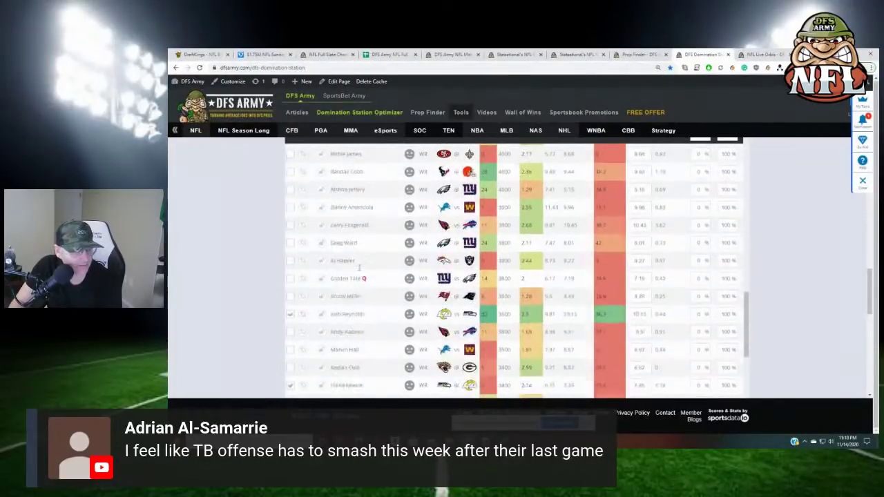
scroll(361, 278, down, 2)
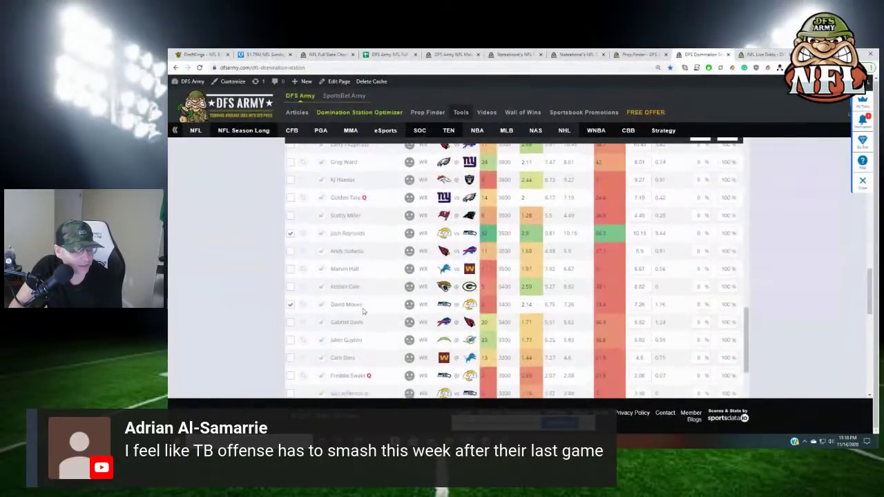
scroll(364, 312, down, 1)
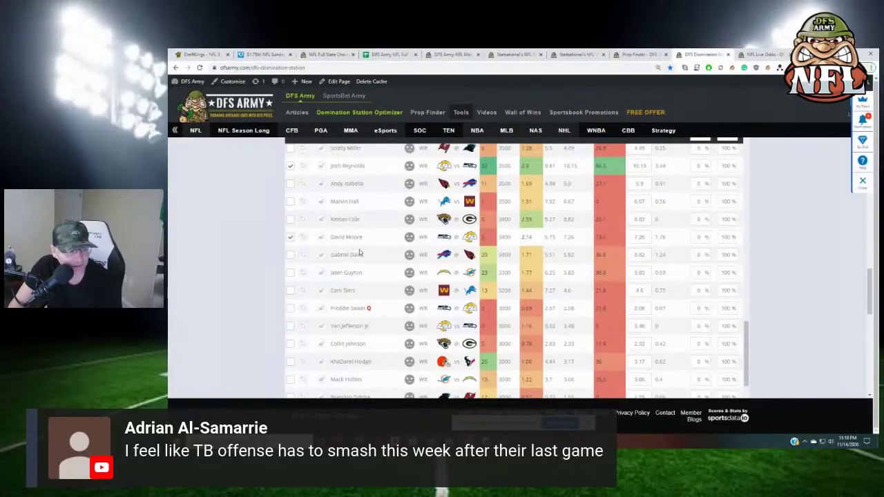
click(290, 255)
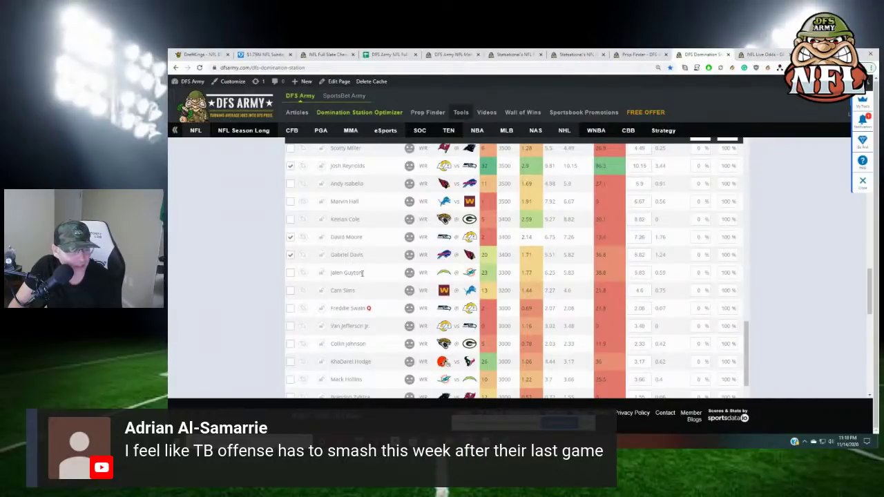
- Add the $3000 wide receiver Jakeem Grant to the player pool
scroll(371, 284, down, 2)
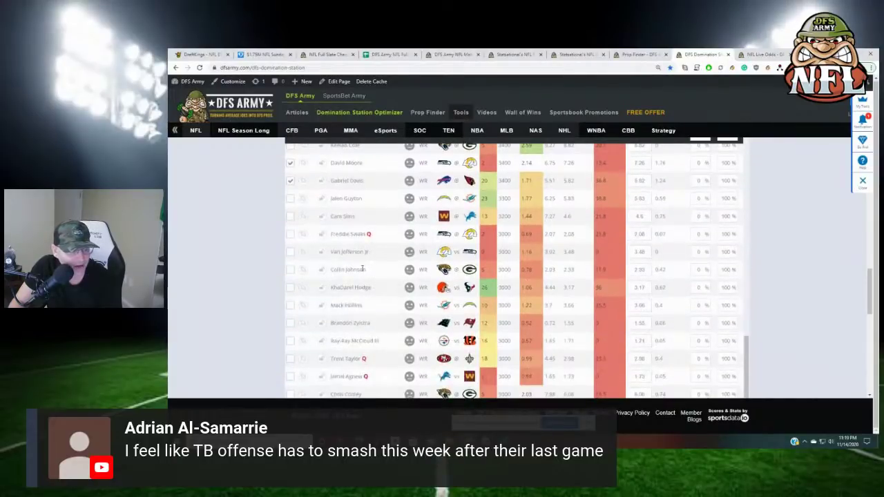
scroll(362, 269, down, 2)
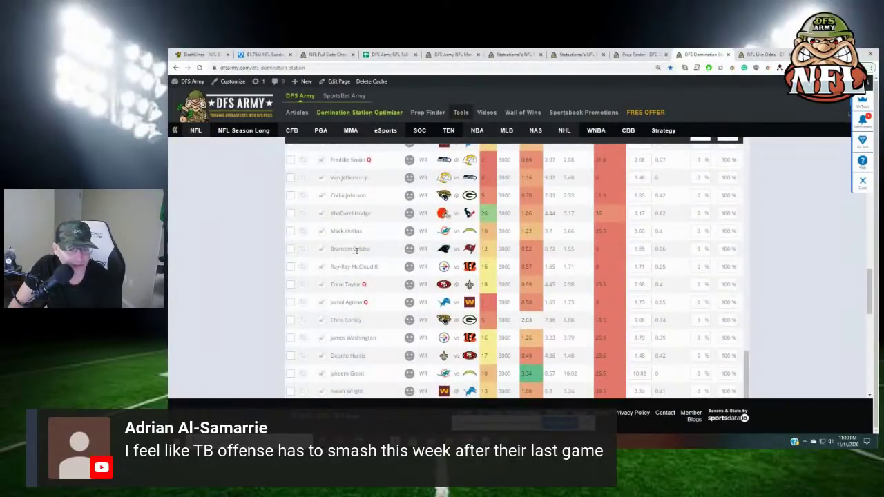
scroll(359, 262, down, 2)
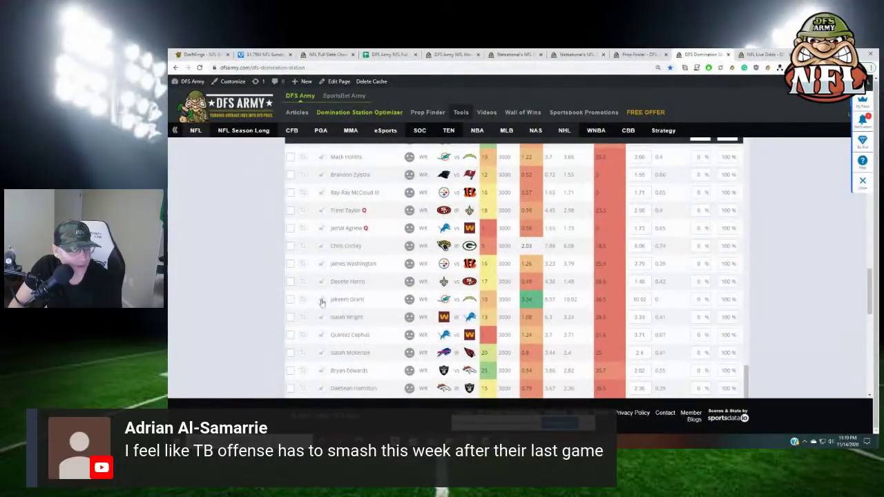
click(291, 300)
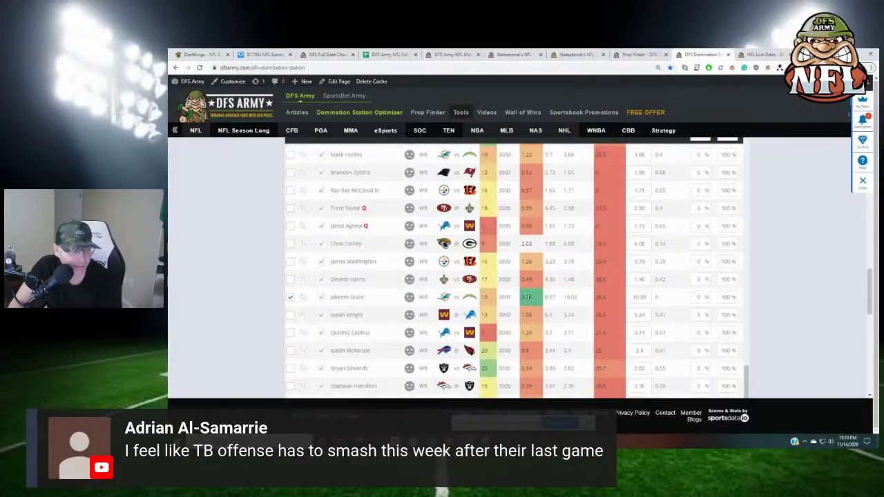
scroll(497, 297, down, 3)
scroll(385, 288, down, 2)
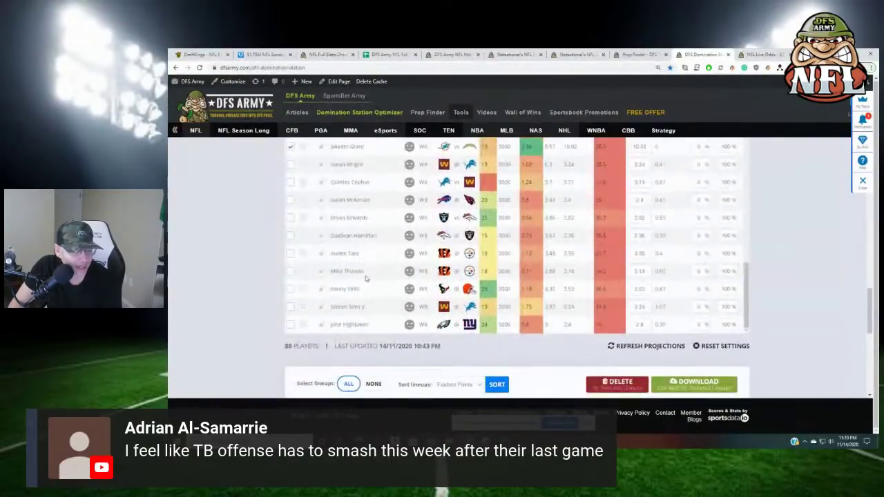
scroll(233, 266, up, 3)
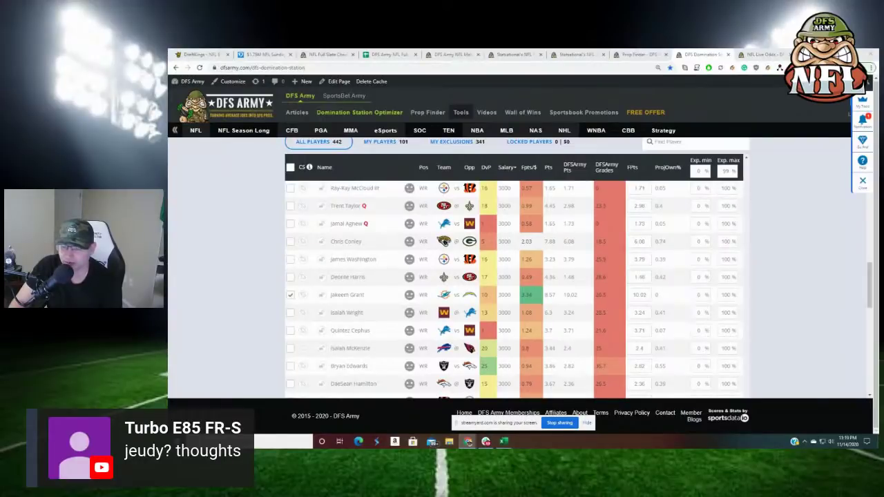
- Review the wide receiver list from the $3000 players up through the $5800 range, checking Jerry Jeudy and who is included
scroll(814, 292, up, 4)
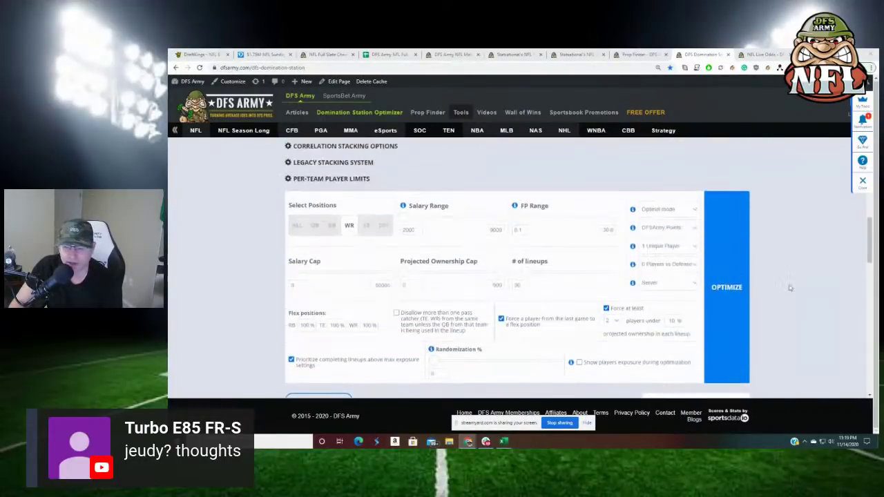
scroll(790, 287, down, 4)
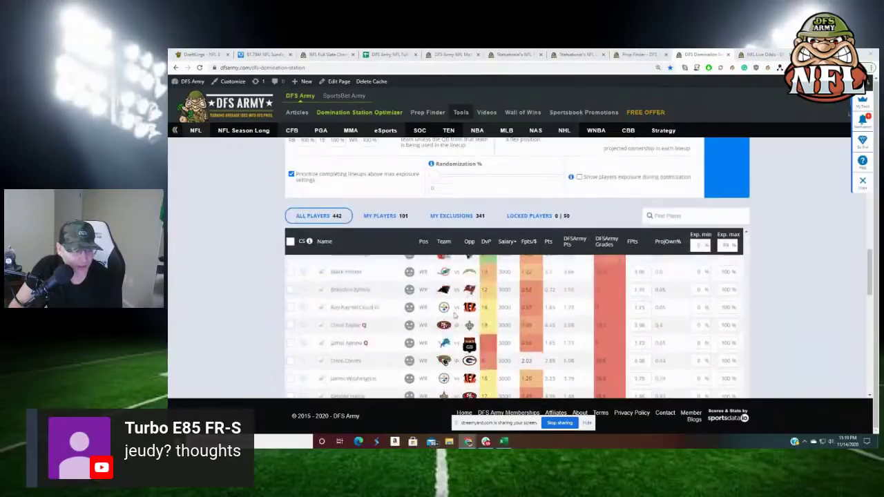
scroll(453, 316, up, 2)
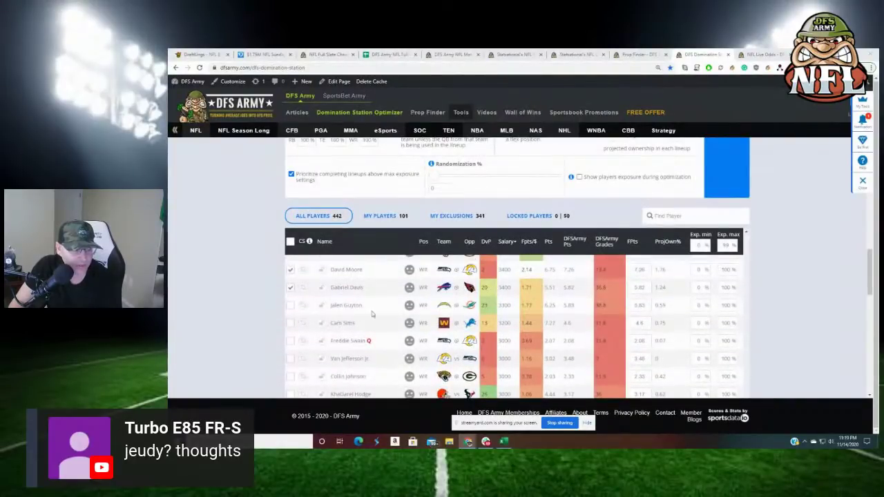
scroll(210, 276, up, 1)
scroll(210, 276, down, 4)
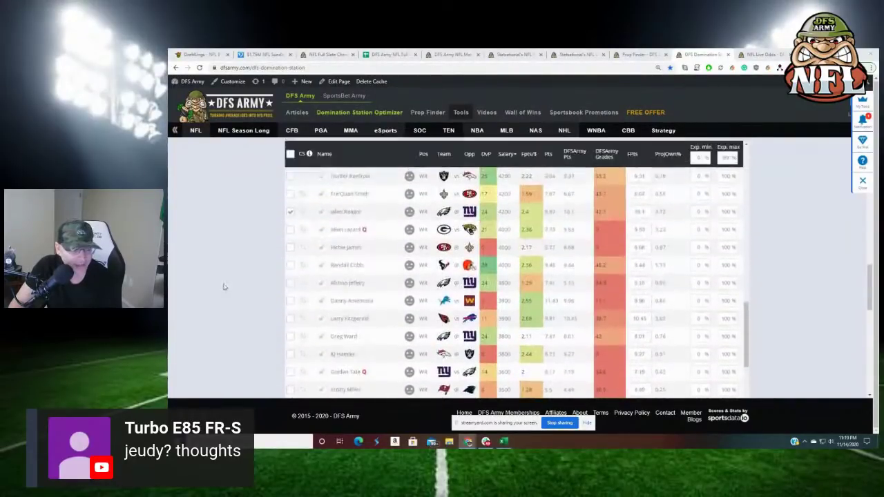
scroll(223, 287, up, 1)
scroll(359, 311, up, 4)
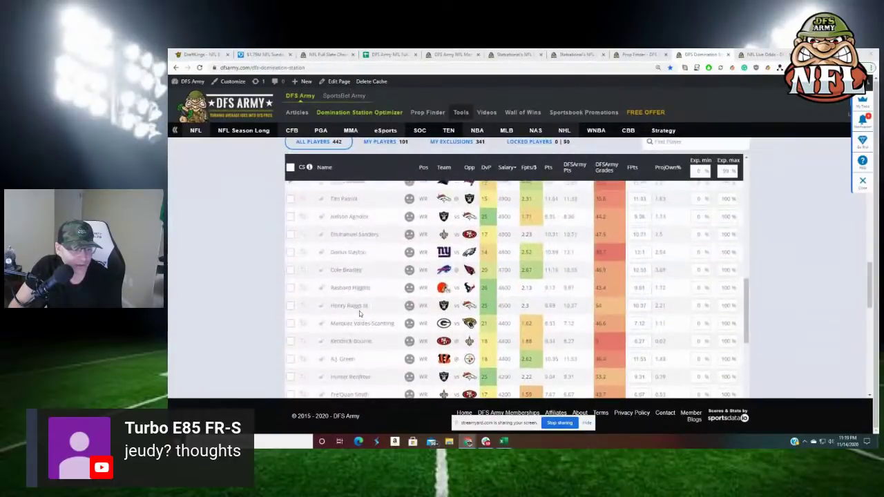
scroll(359, 311, up, 3)
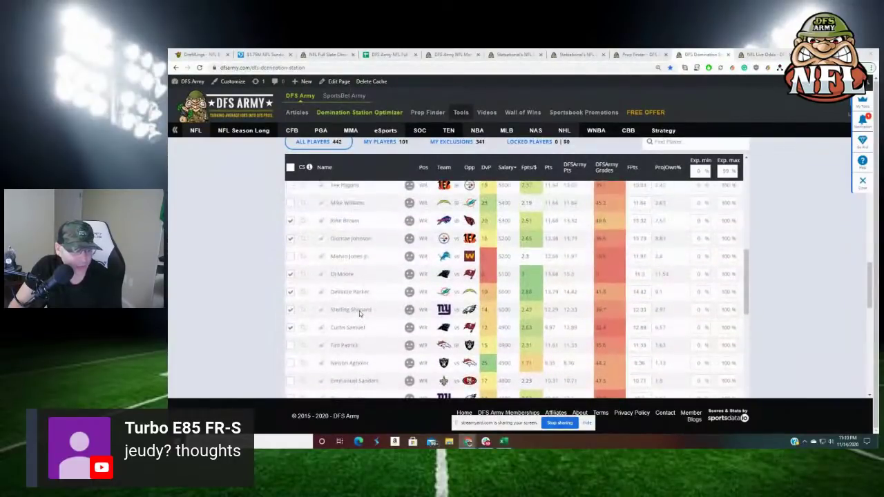
scroll(359, 311, up, 3)
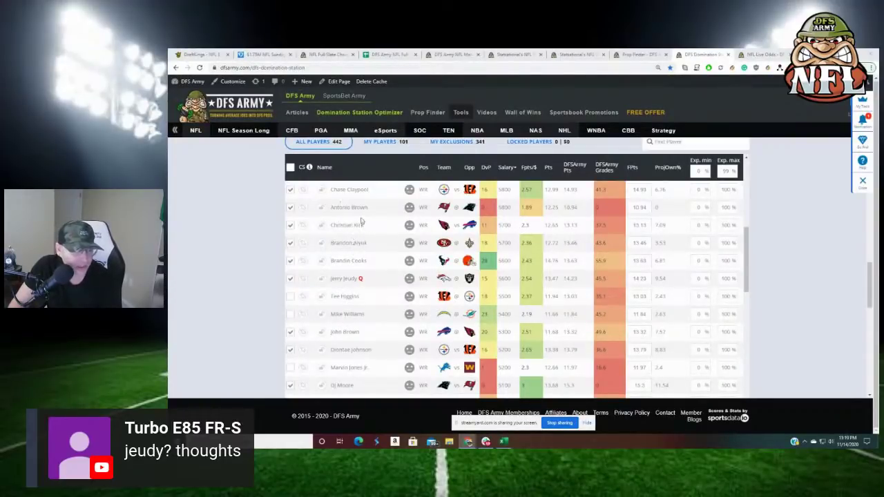
scroll(359, 221, down, 3)
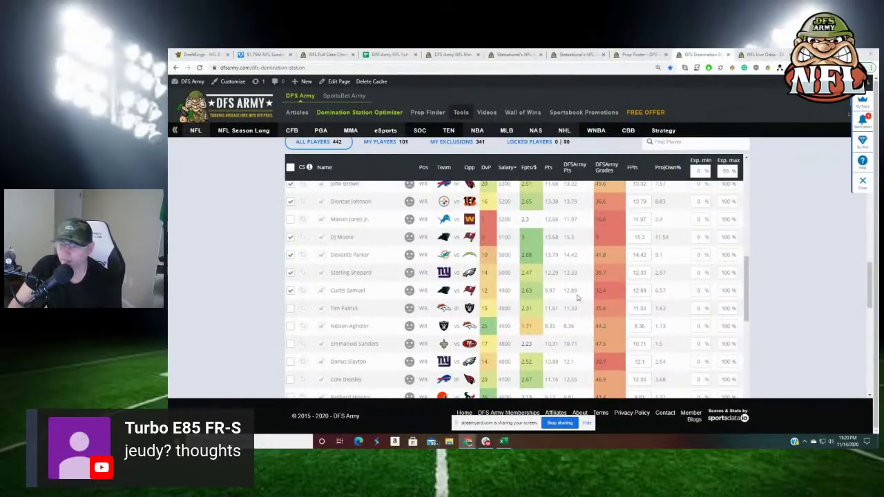
scroll(764, 305, up, 1)
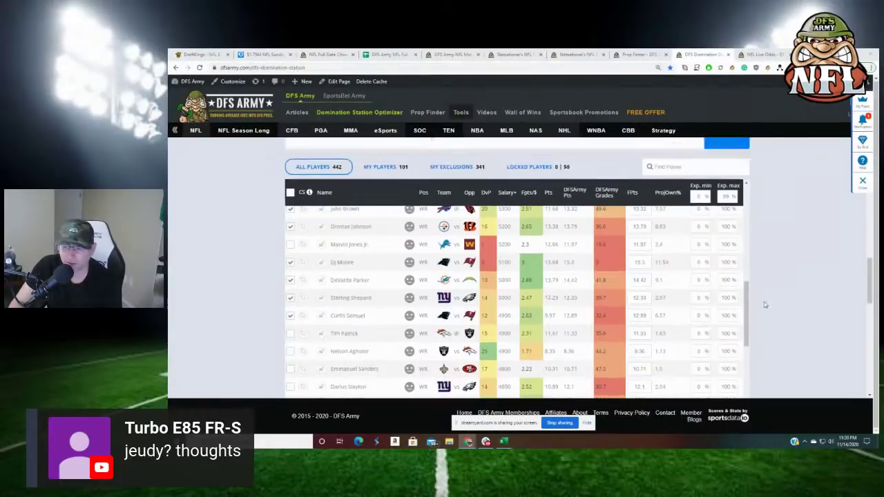
scroll(765, 305, up, 10)
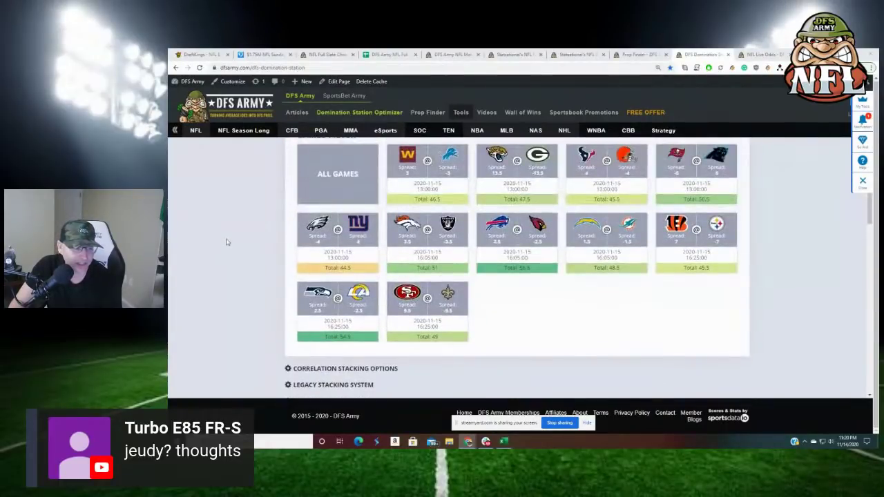
scroll(227, 241, up, 3)
- Set the flex position percentages to 0% for tight ends and 30% for running backs
scroll(226, 241, down, 6)
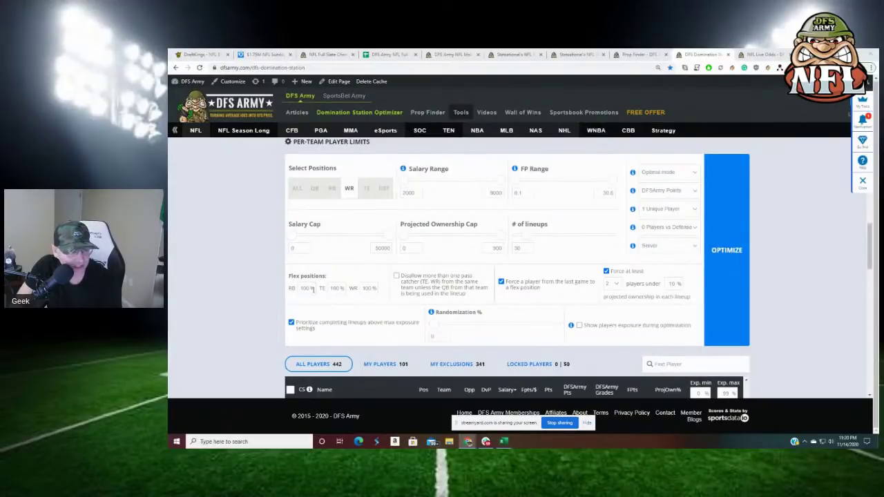
double_click(343, 291)
text(0)
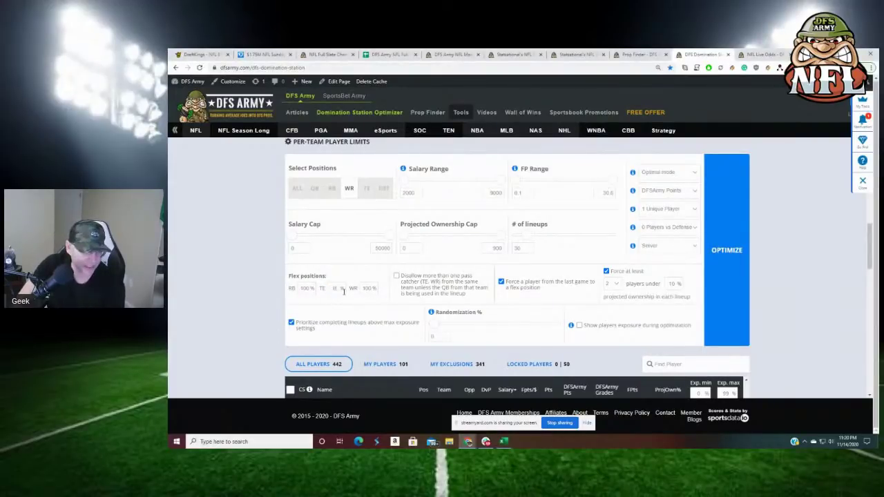
double_click(303, 291)
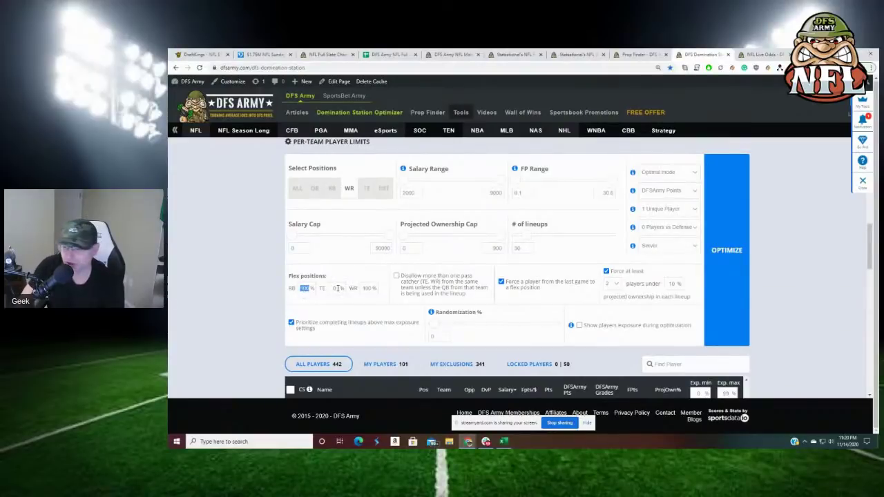
text(30)
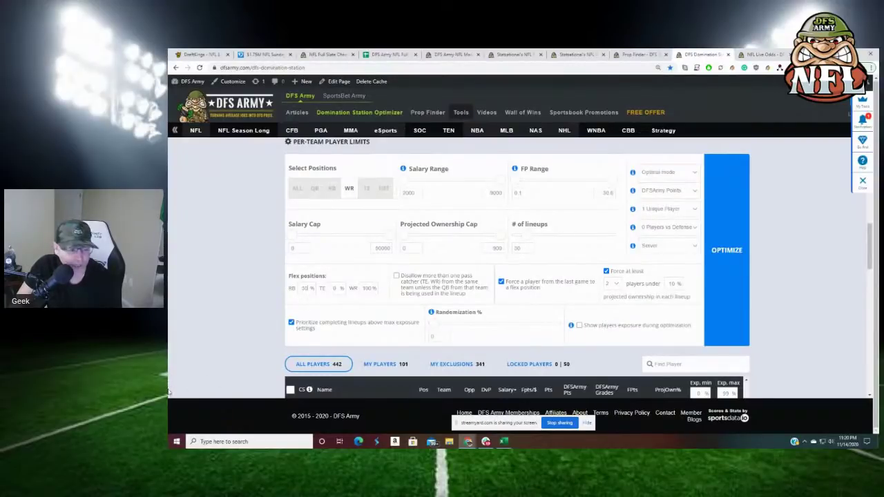
- Lower the running back flex percentage to 25% and finally to 20%
double_click(305, 288)
text(25)
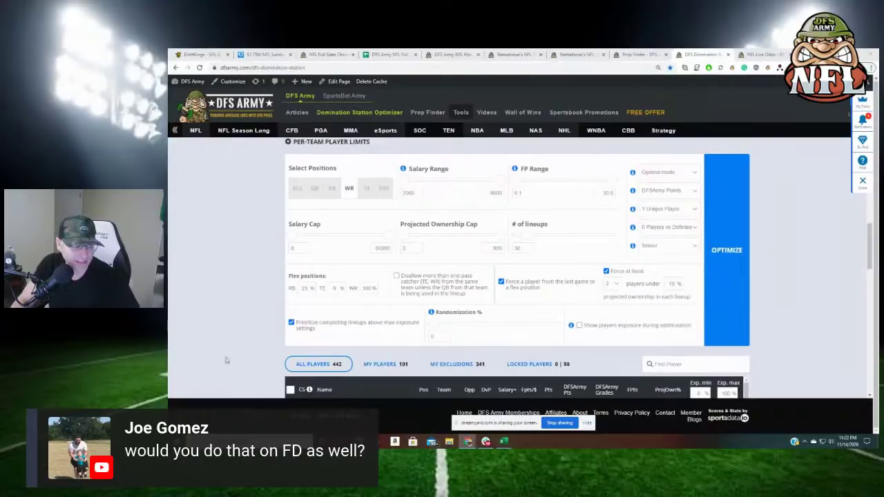
double_click(304, 288)
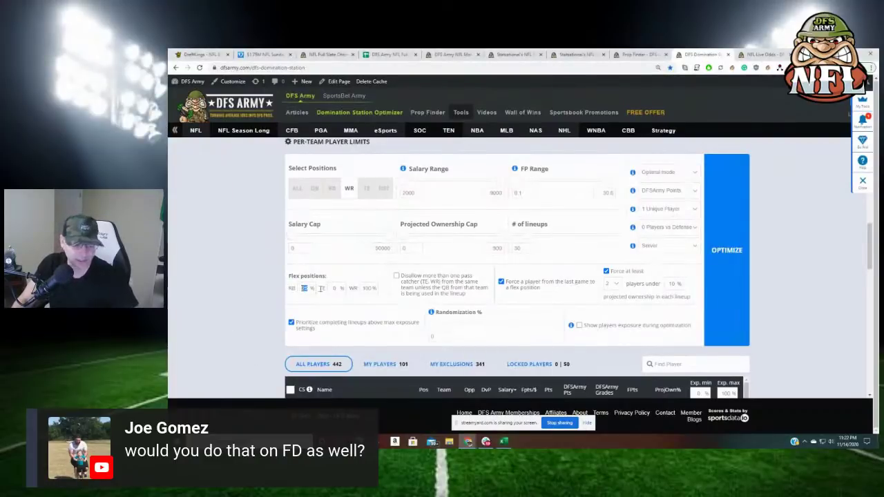
text(20)
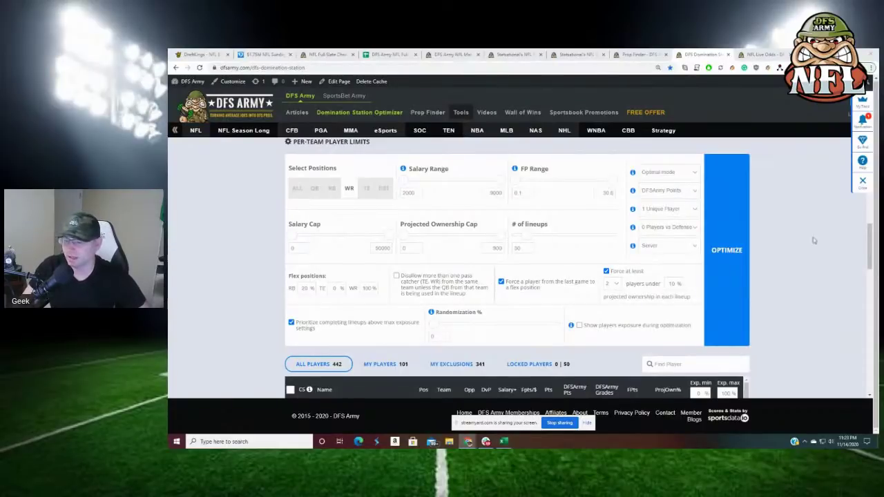
- Look over the wide receiver pool and slate games, and filter the generated lineups' used players to quarterbacks to check their exposure
scroll(811, 237, down, 2)
scroll(812, 236, up, 2)
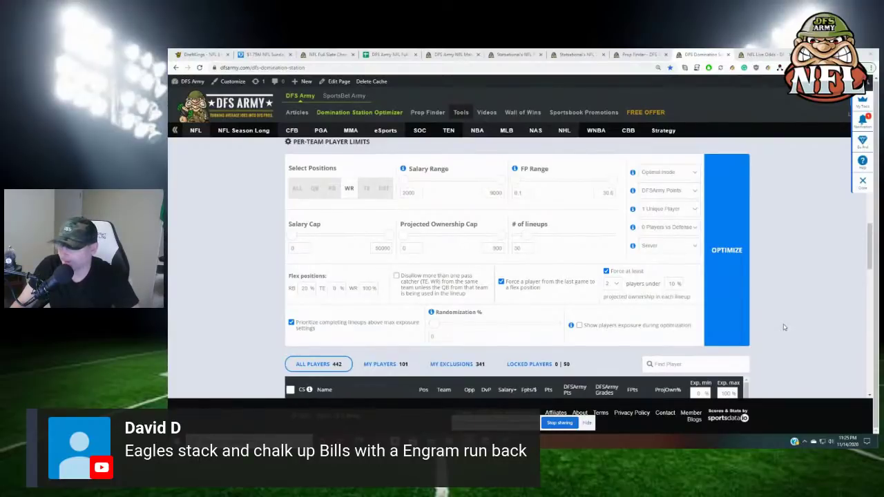
scroll(780, 314, down, 3)
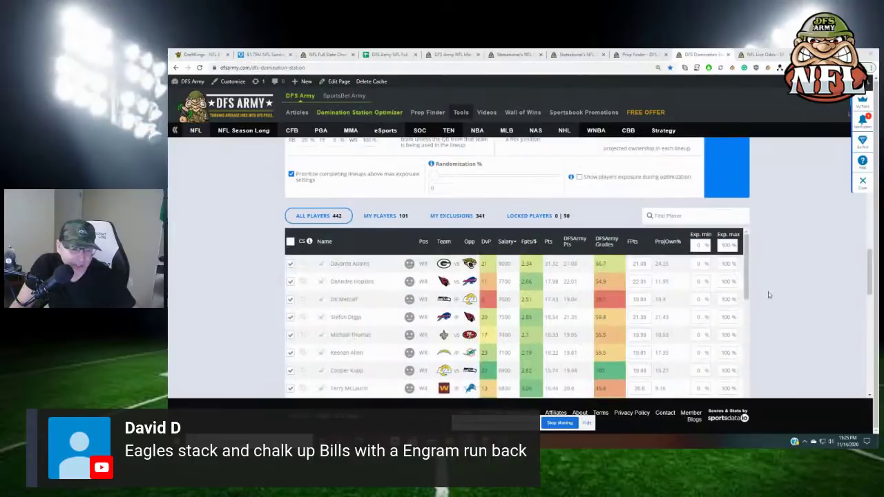
scroll(771, 296, up, 4)
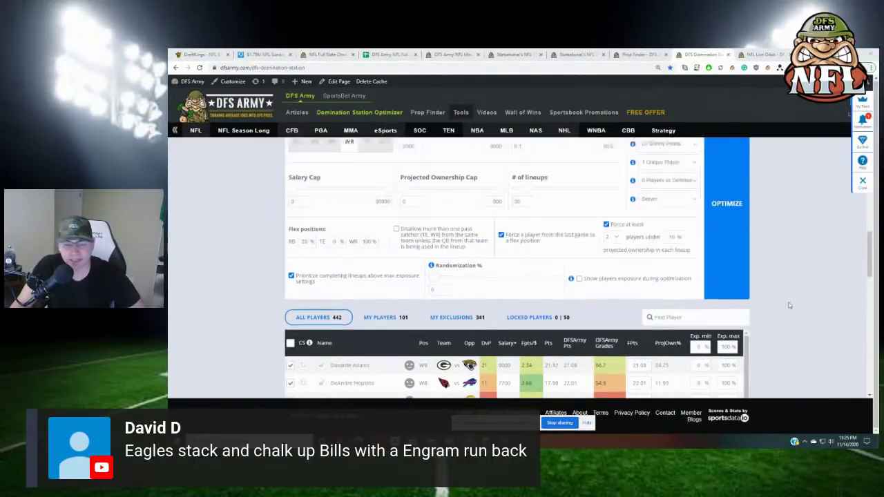
scroll(787, 305, up, 4)
scroll(787, 306, down, 6)
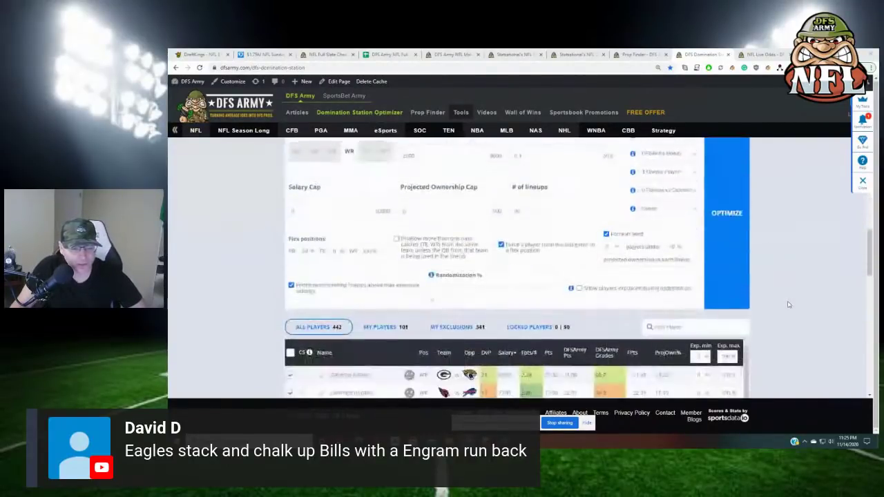
scroll(379, 317, up, 8)
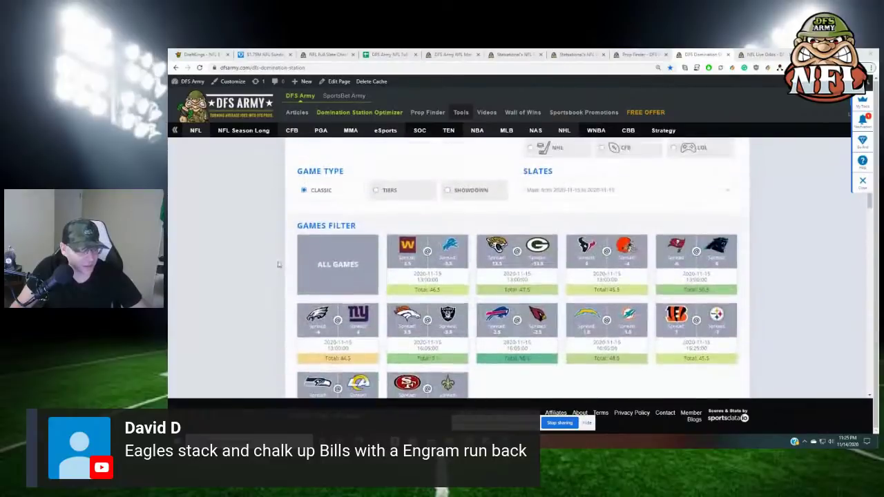
scroll(275, 263, down, 15)
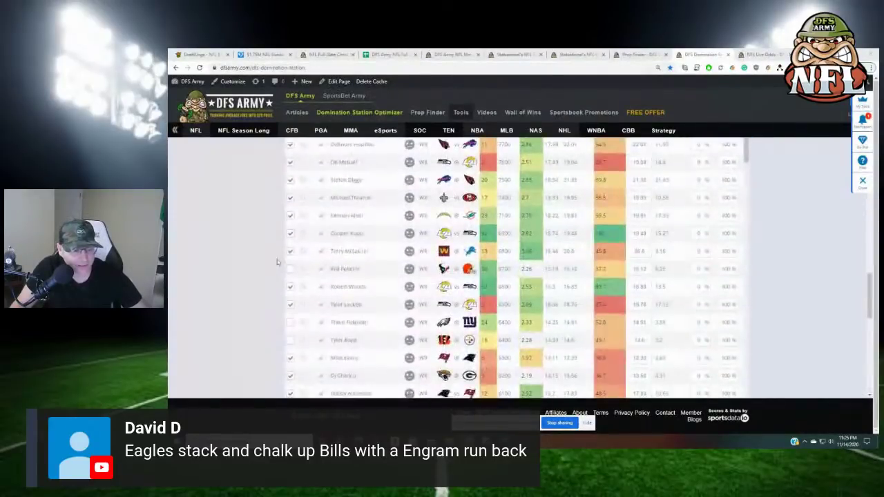
scroll(263, 261, up, 2)
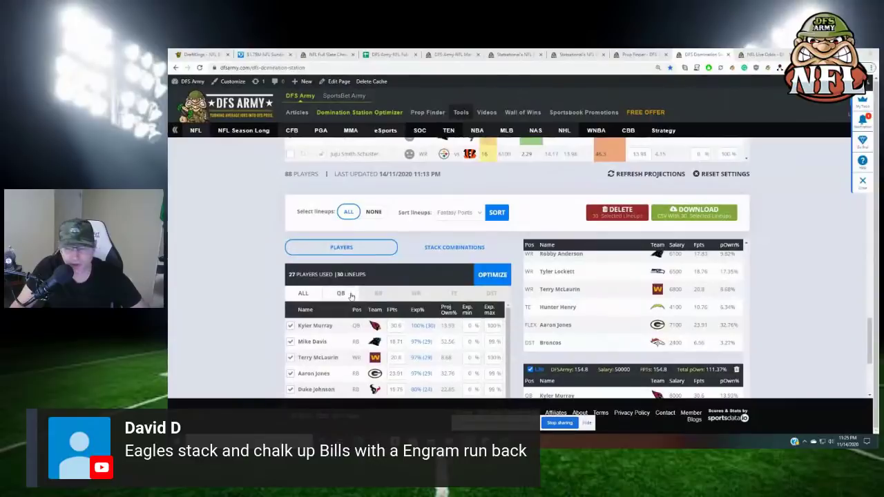
click(342, 293)
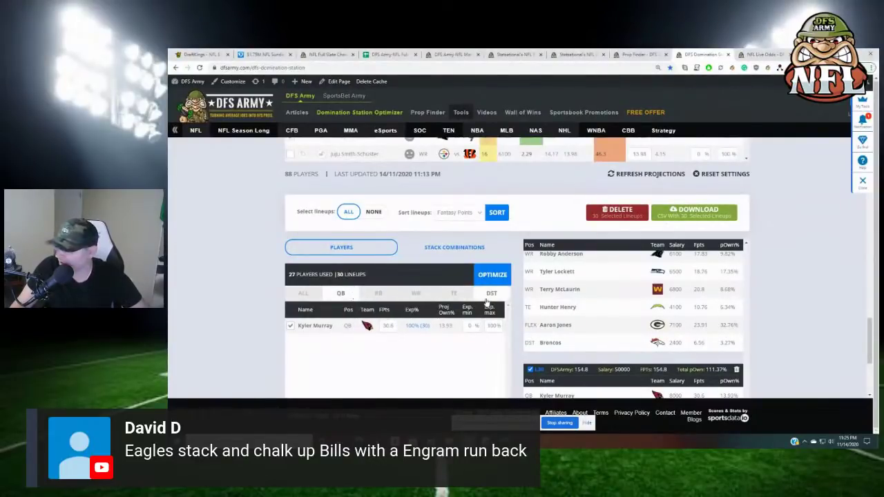
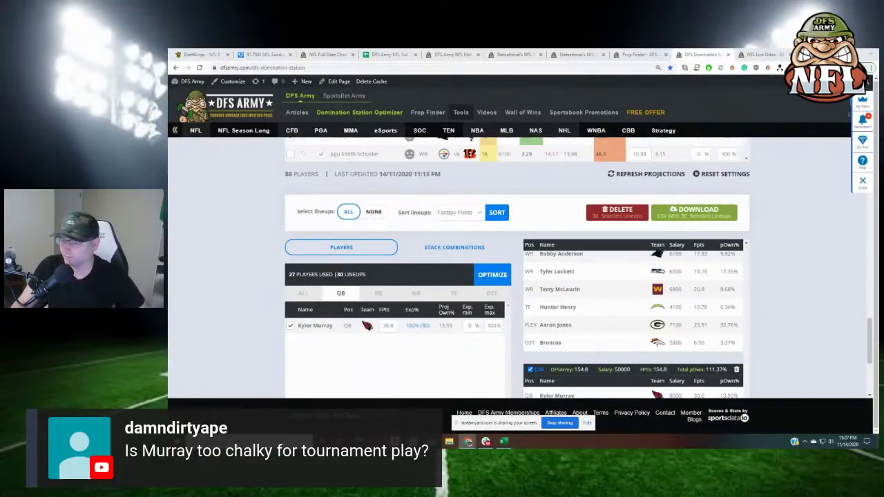
- List the quarterbacks in the player pool and review their inclusion, salaries, grades and projected ownership alongside the optimizer settings
scroll(649, 269, up, 5)
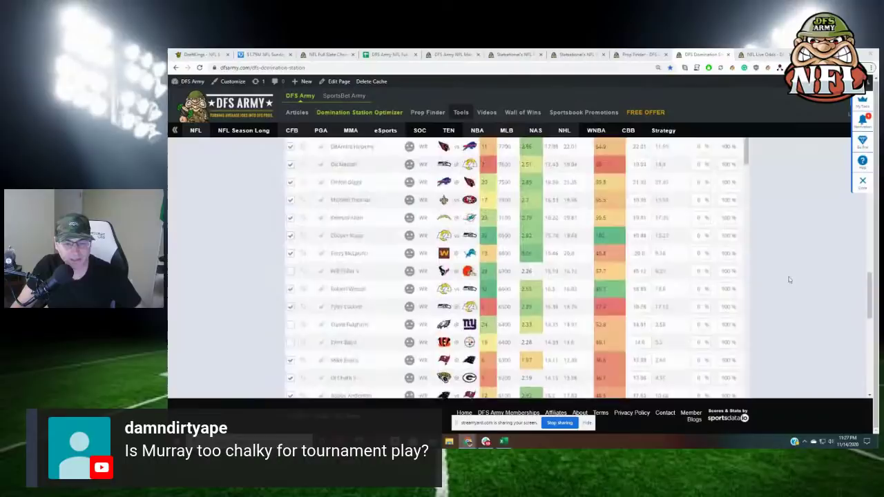
scroll(679, 264, up, 2)
scroll(296, 207, up, 2)
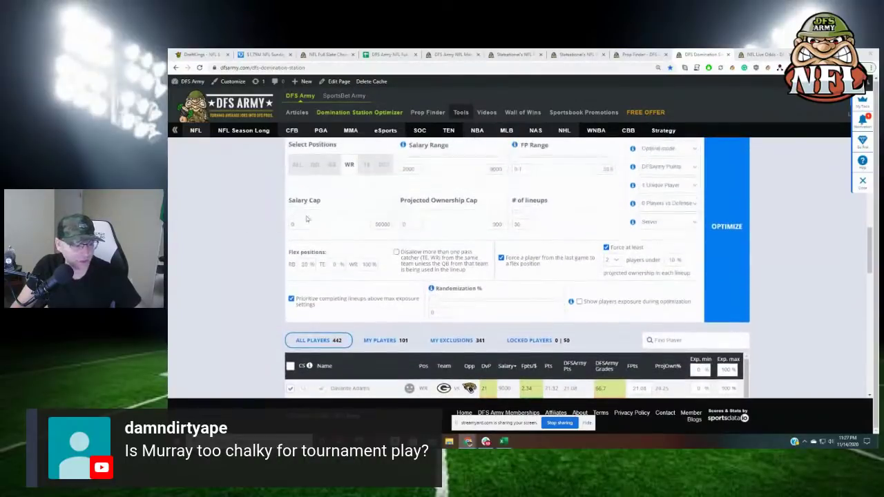
click(312, 166)
scroll(667, 251, down, 3)
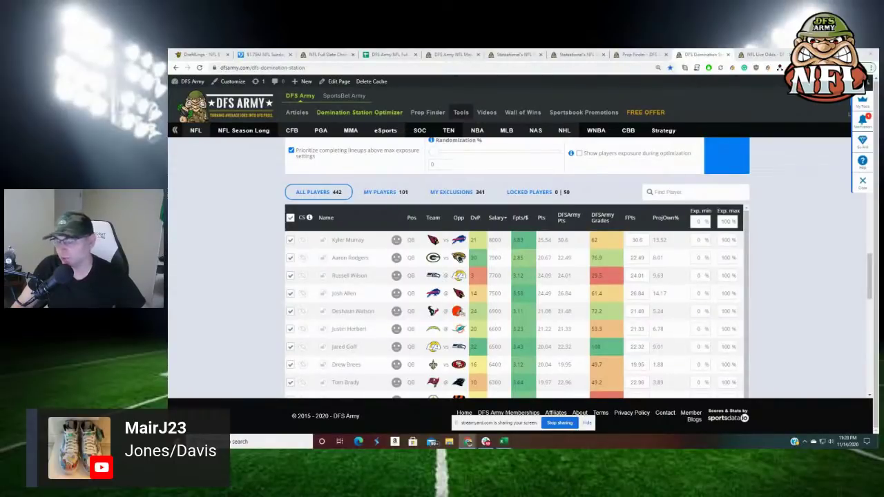
scroll(785, 240, up, 1)
scroll(786, 240, up, 3)
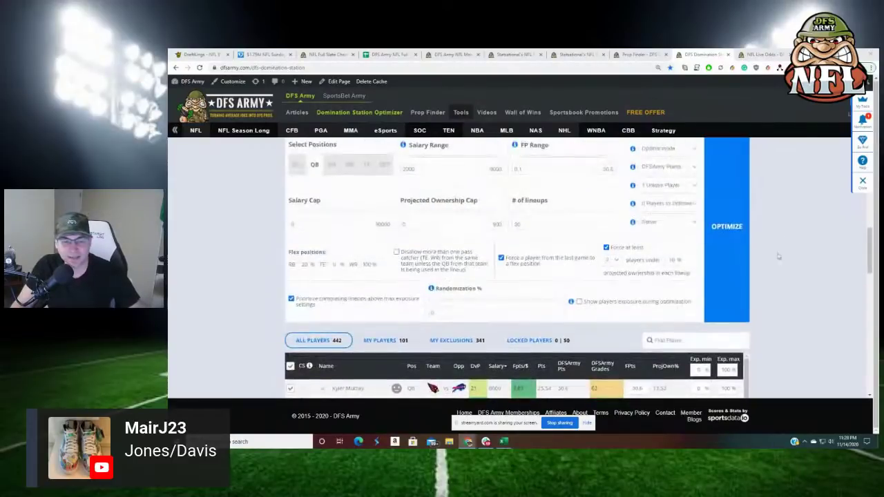
scroll(777, 252, down, 2)
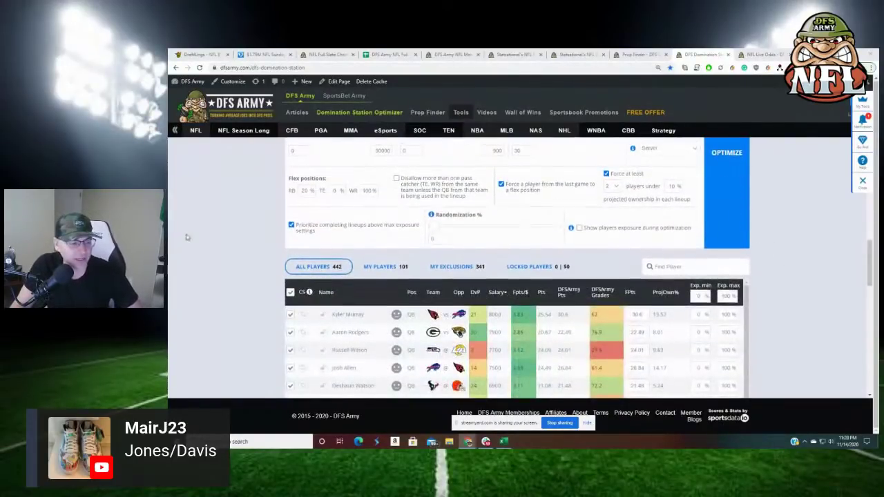
- Open the correlation stacking options, switch the universal QB with WR/TE stacking rule on and back off, and review the optimizer settings
scroll(201, 237, up, 8)
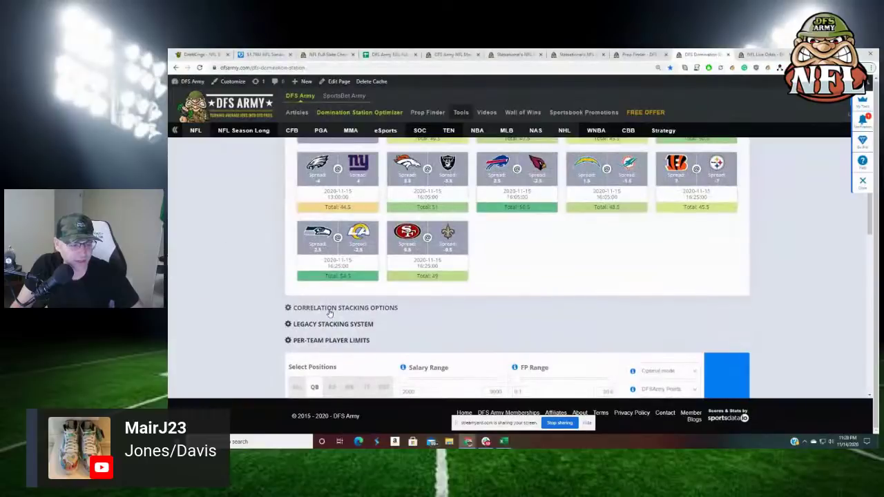
click(327, 307)
scroll(247, 289, down, 2)
click(293, 223)
click(293, 223)
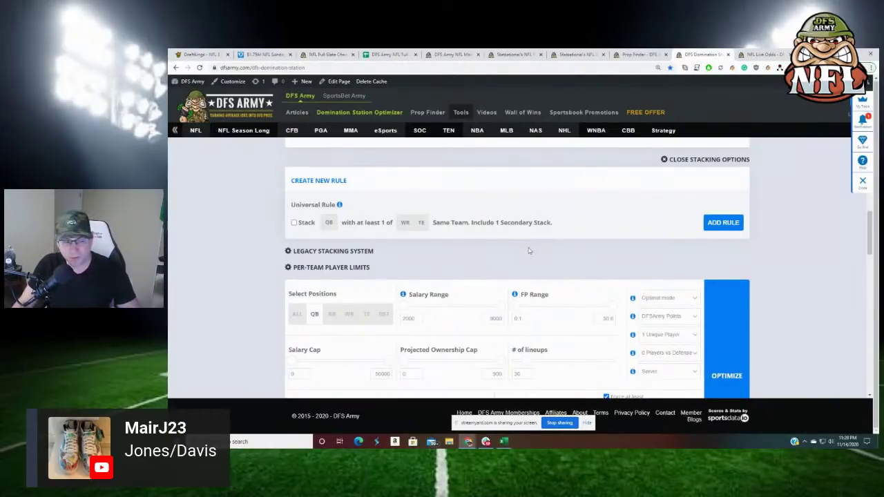
scroll(529, 260, down, 2)
scroll(530, 260, up, 2)
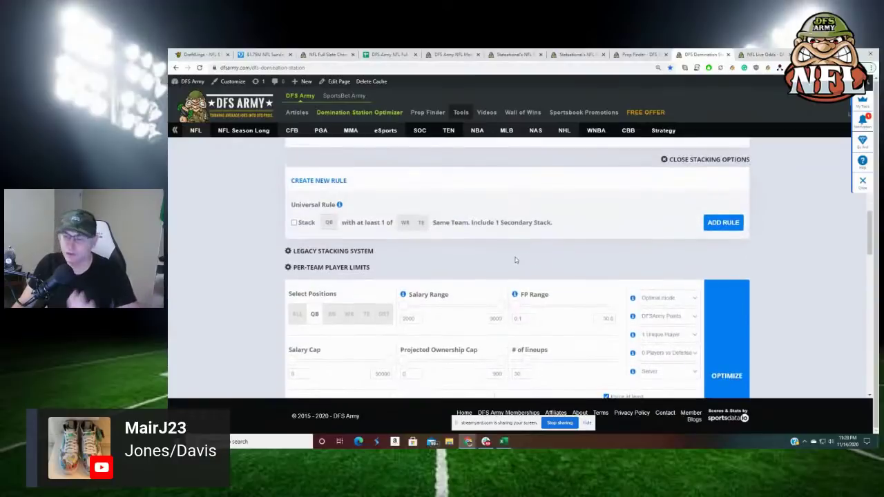
scroll(690, 280, up, 3)
scroll(821, 314, down, 1)
scroll(821, 314, down, 3)
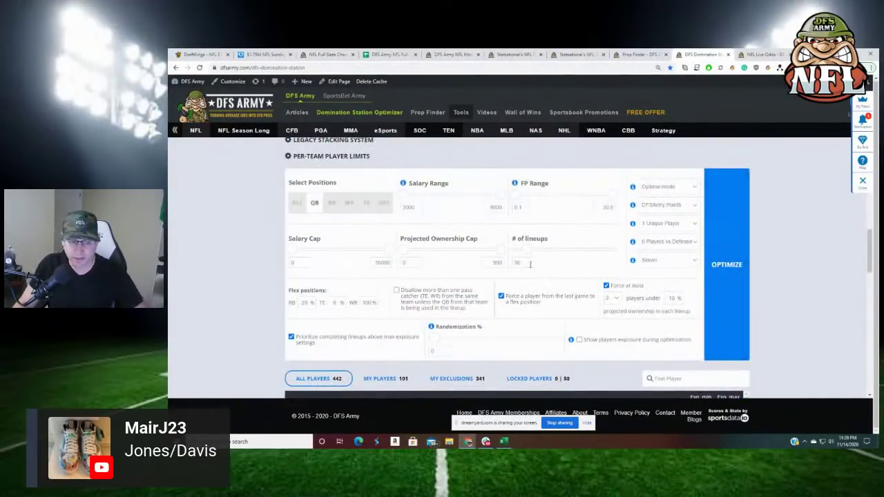
- Add a new custom stacking rule and set Aaron Rodgers as its quarterback
scroll(793, 276, up, 3)
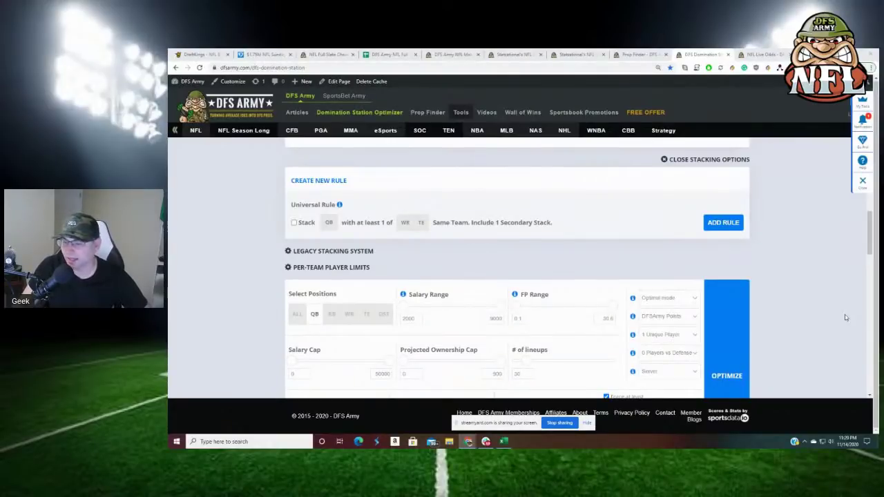
scroll(845, 318, down, 2)
scroll(844, 316, up, 1)
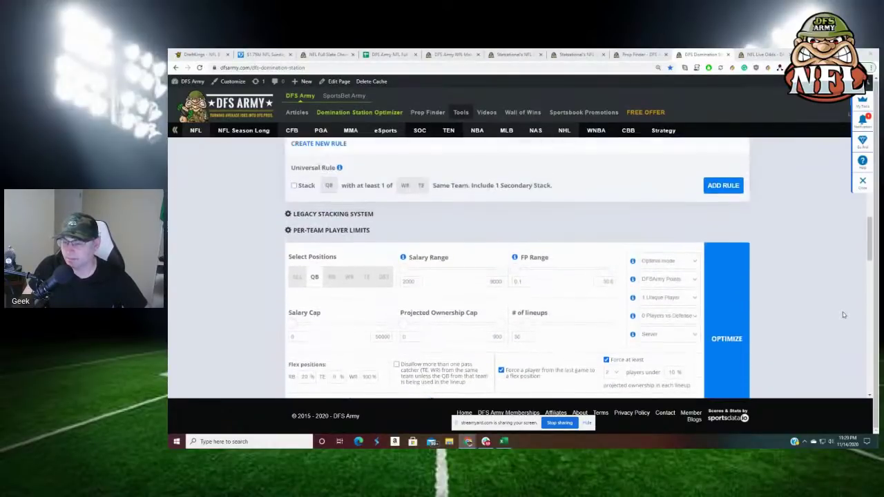
scroll(842, 314, up, 2)
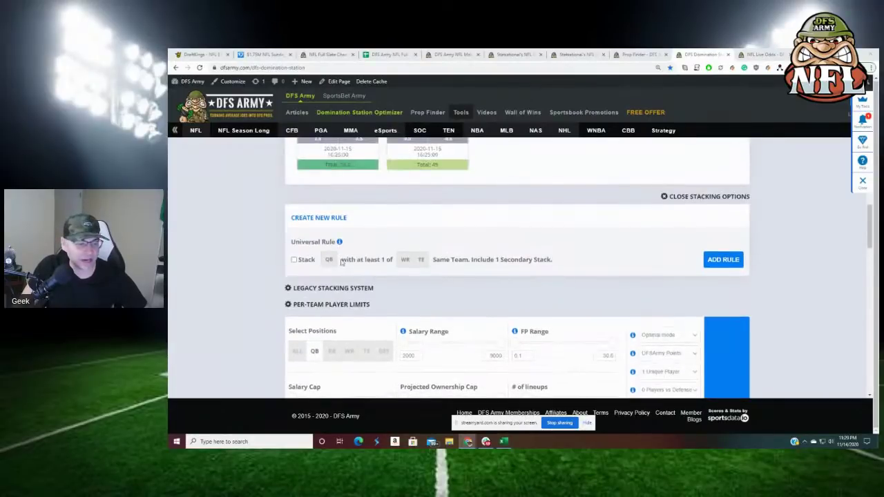
scroll(452, 296, up, 3)
scroll(451, 296, down, 4)
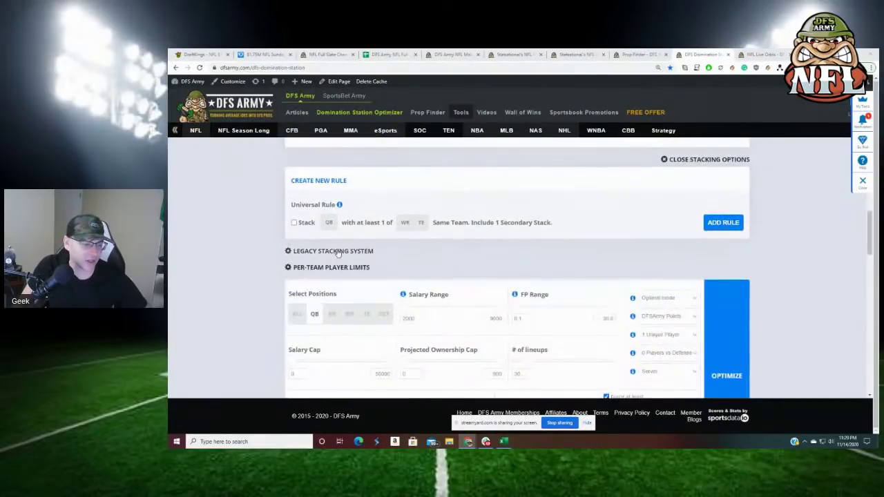
click(723, 222)
scroll(354, 199, down, 2)
click(349, 178)
click(381, 221)
click(377, 246)
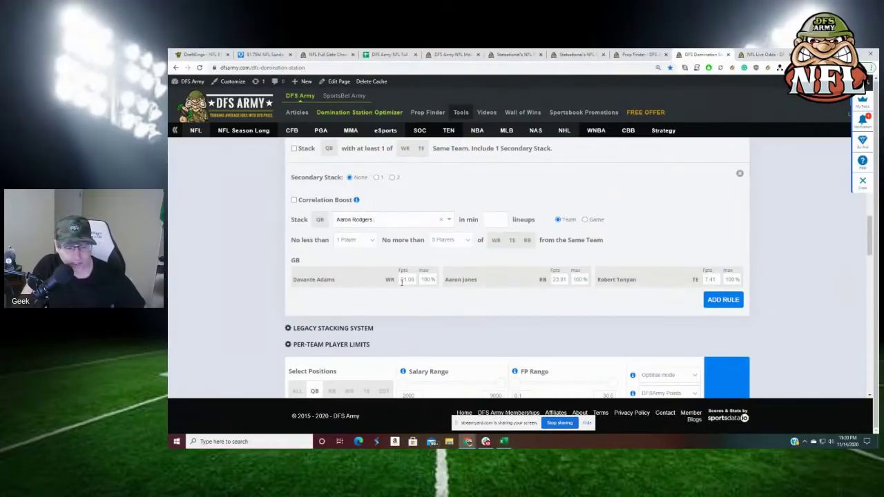
- Search the wide receivers for Allen Lazard, include him in the player pool, and check the Green Bay players in the stacking rule
scroll(404, 281, down, 5)
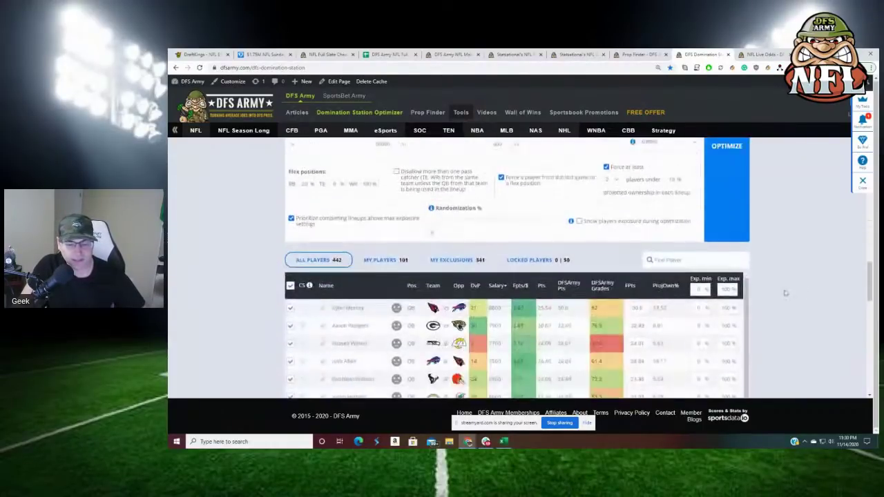
click(689, 229)
text(laz)
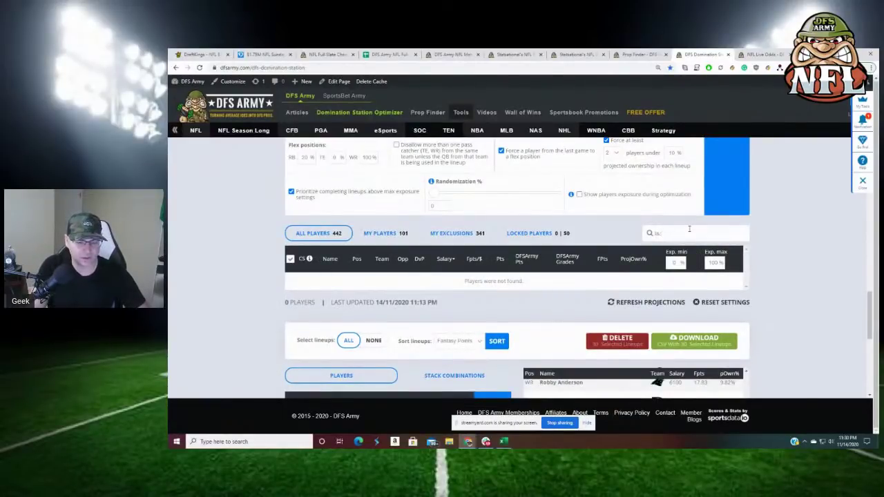
scroll(332, 248, up, 2)
click(348, 168)
scroll(304, 304, down, 2)
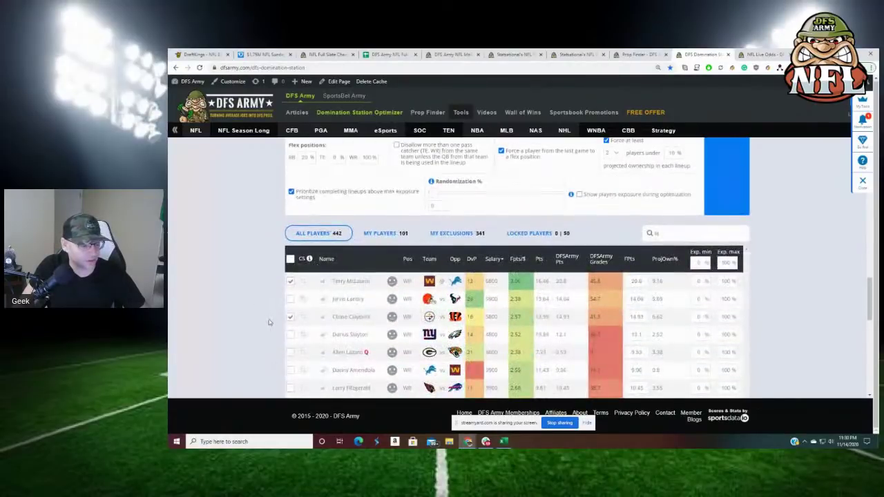
scroll(287, 312, down, 1)
click(290, 315)
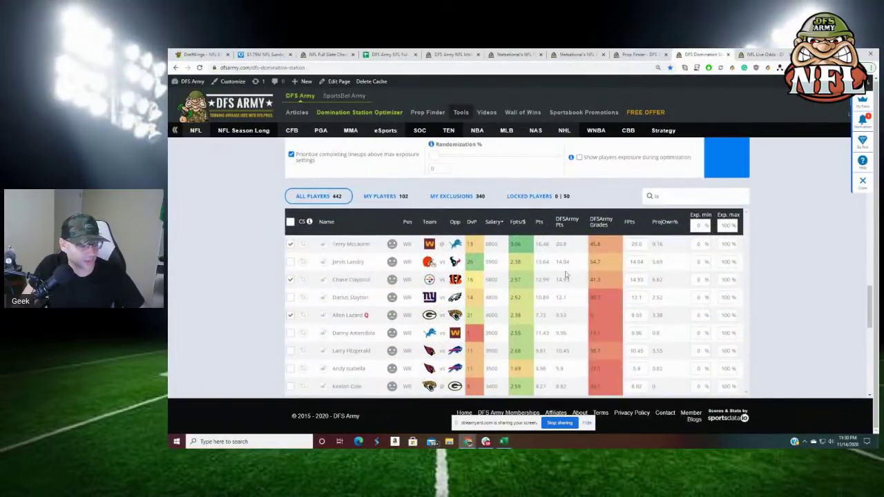
scroll(753, 332, up, 3)
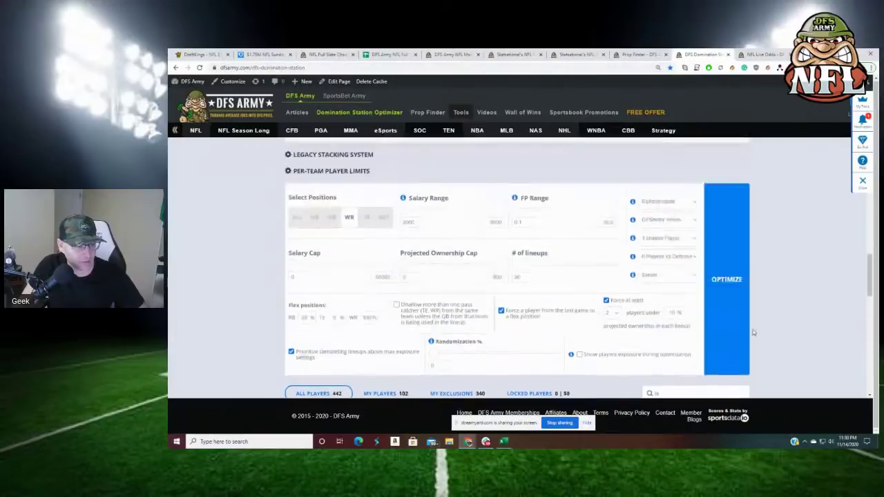
scroll(753, 333, up, 3)
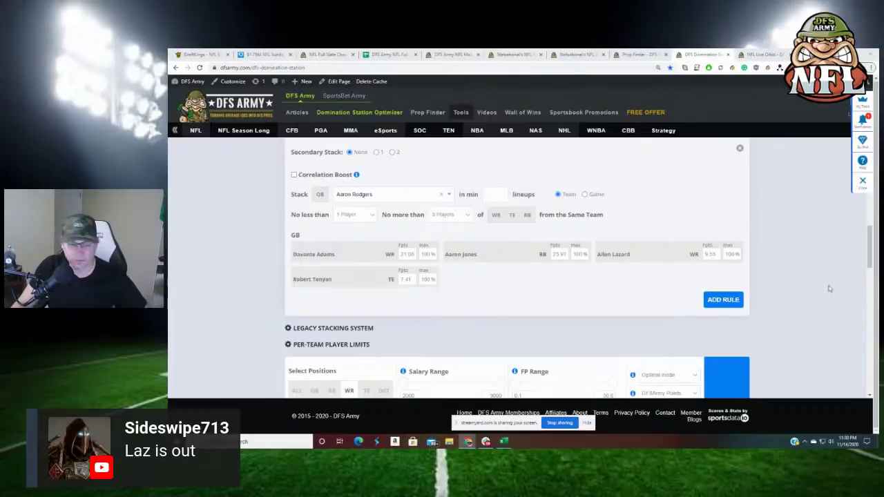
- Remove Allen Lazard from the player pool and clear the player search
scroll(821, 285, down, 6)
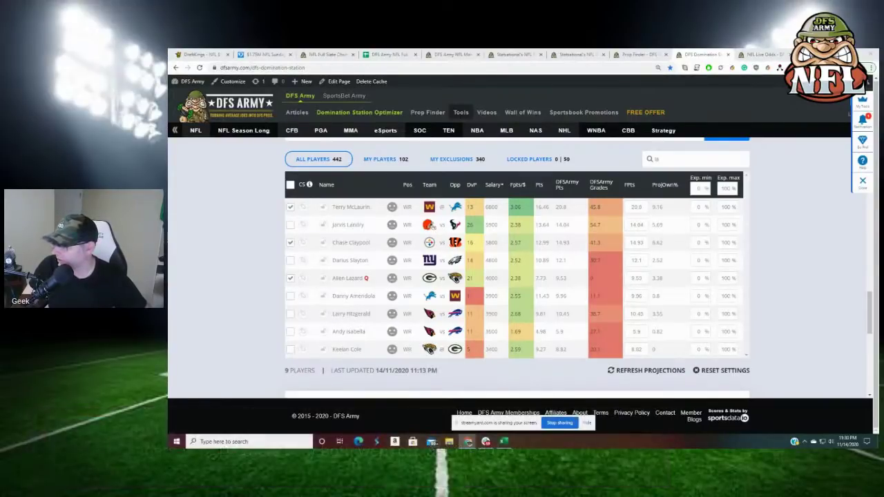
click(290, 277)
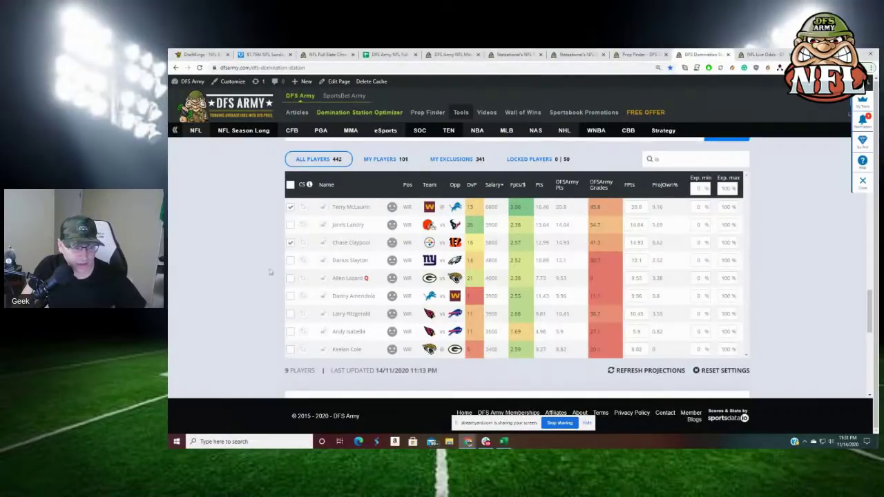
scroll(256, 270, up, 1)
scroll(324, 283, down, 2)
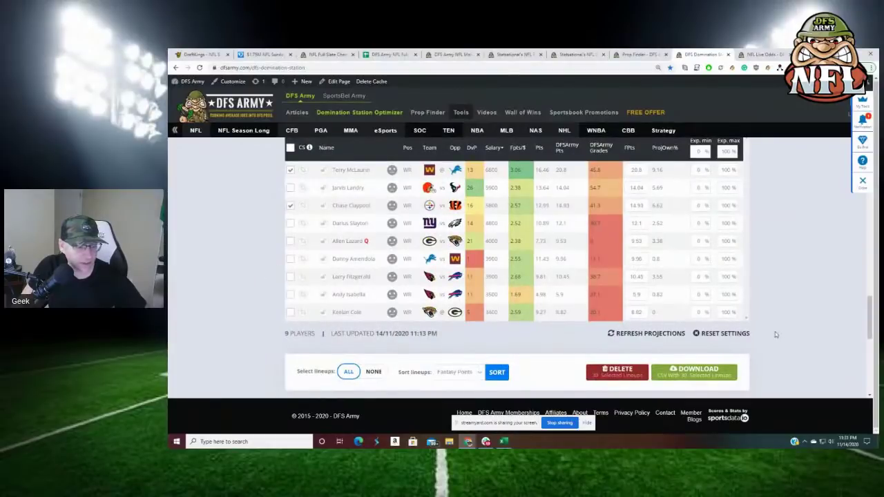
scroll(774, 330, up, 3)
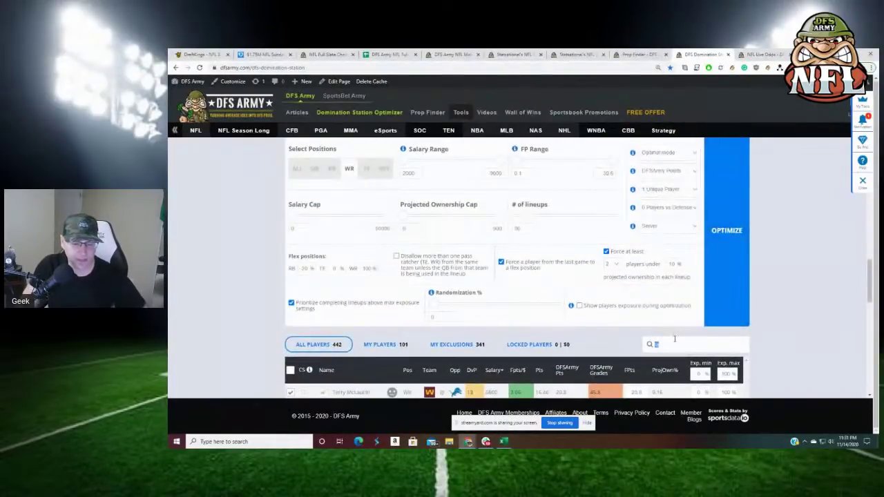
- Set the Aaron Rodgers stack to a minimum of 10 lineups and switch it from a team stack to a game stack
scroll(783, 270, up, 2)
scroll(784, 270, up, 2)
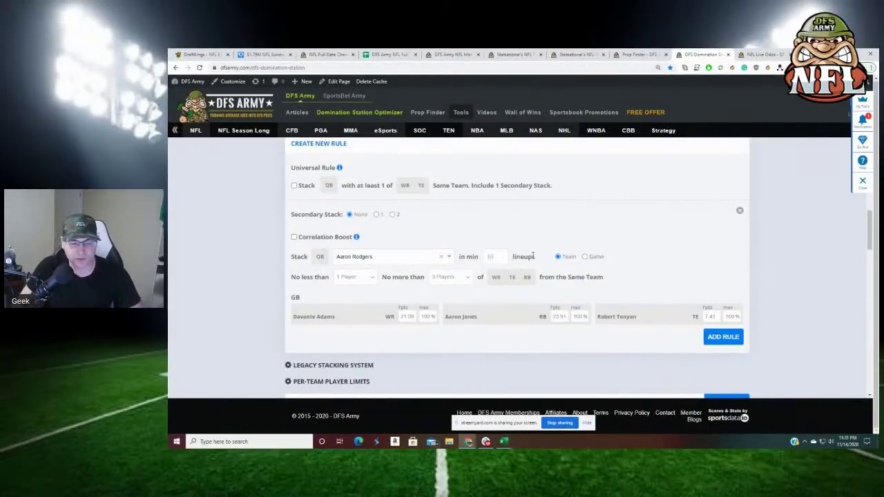
click(587, 257)
scroll(445, 269, down, 1)
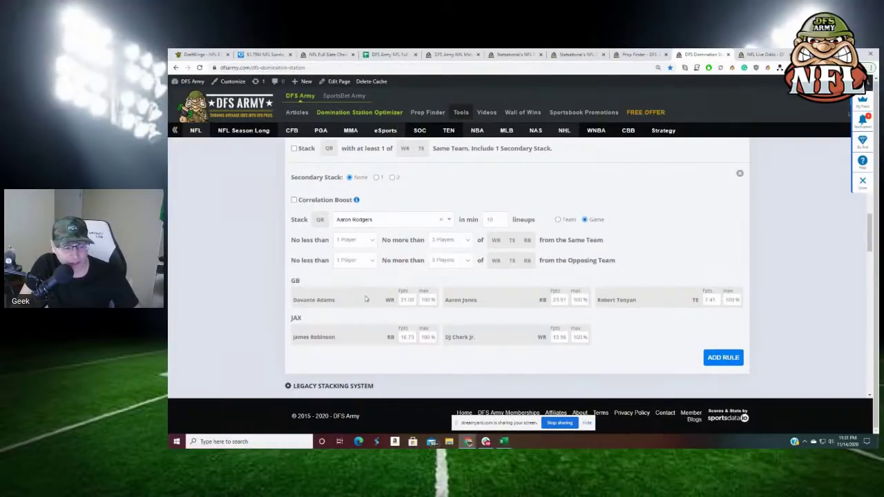
- Enable Correlation Boost on the Aaron Rodgers rule and check the boosted projections of the GB and JAX players
scroll(622, 296, up, 1)
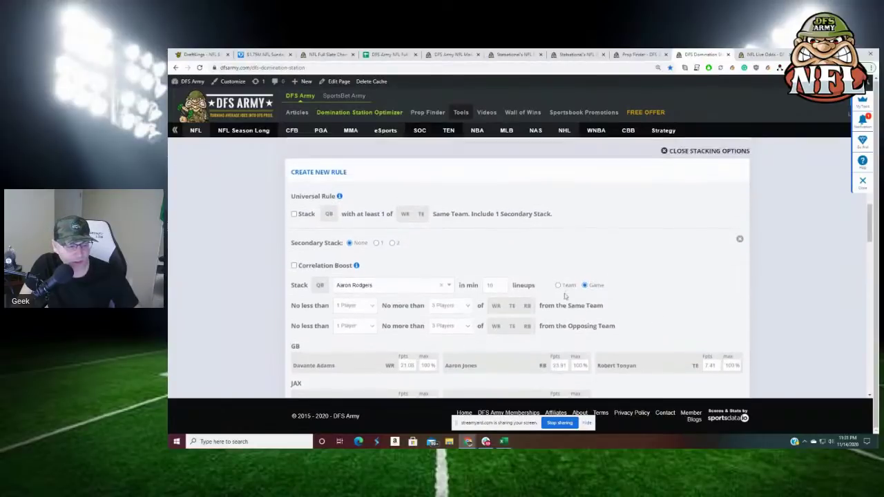
click(294, 274)
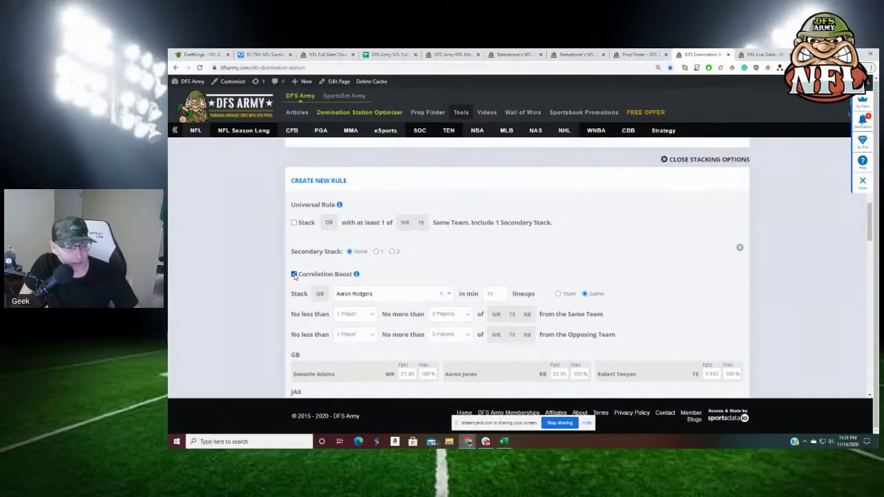
scroll(461, 281, down, 3)
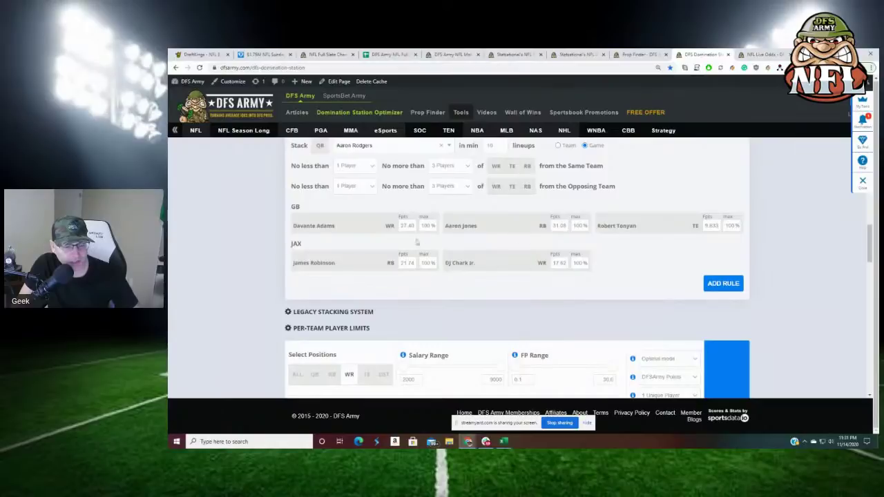
scroll(779, 295, up, 2)
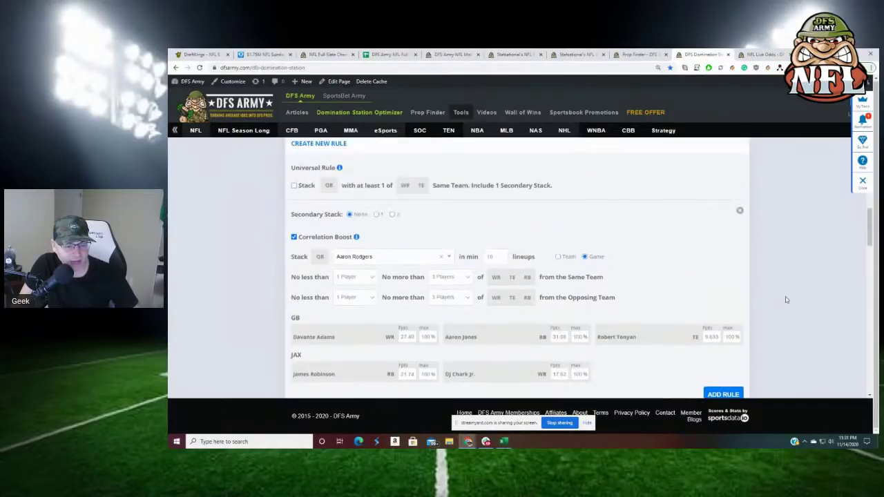
- Set the number of lineups to 10 and run the optimizer with the Aaron Rodgers rule
scroll(785, 300, up, 5)
scroll(784, 300, down, 8)
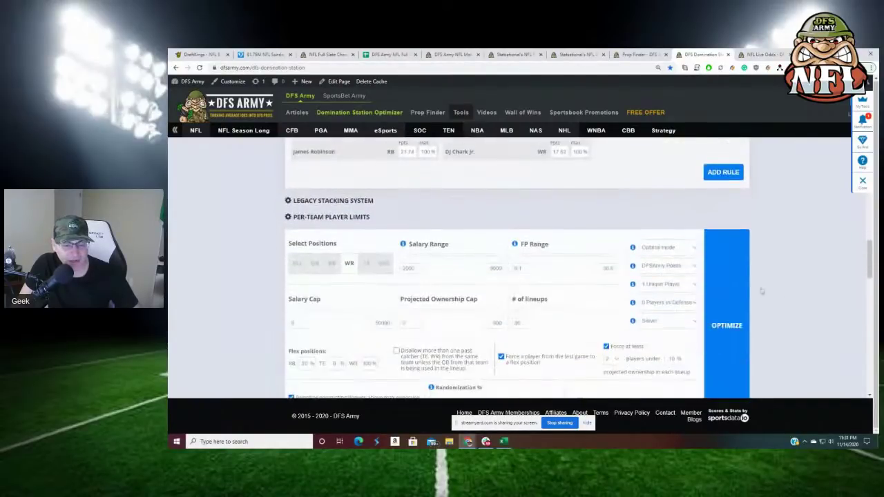
double_click(528, 320)
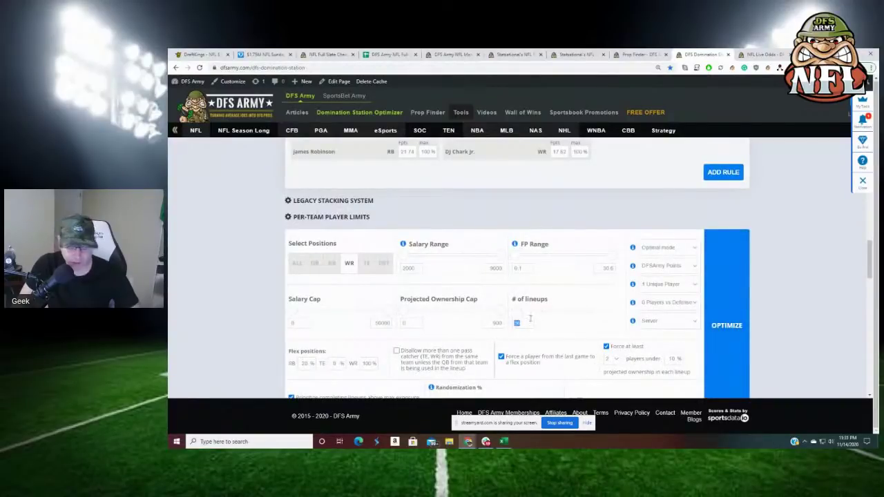
text(10)
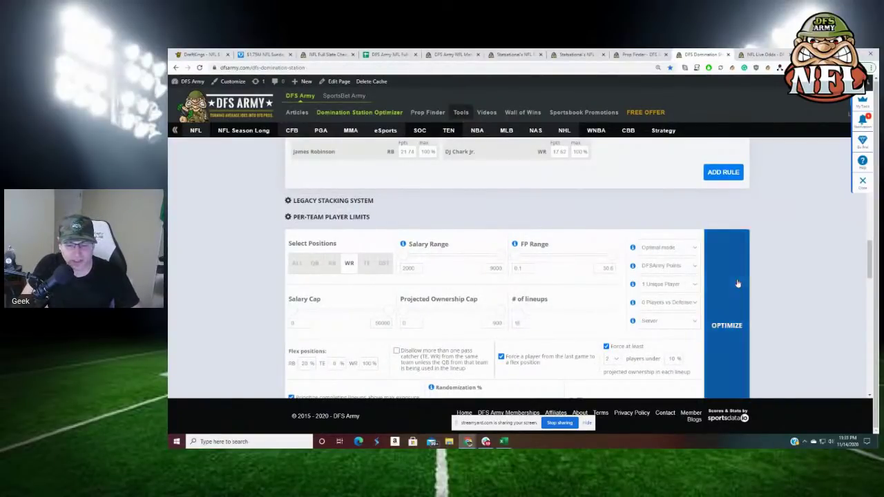
scroll(737, 279, down, 8)
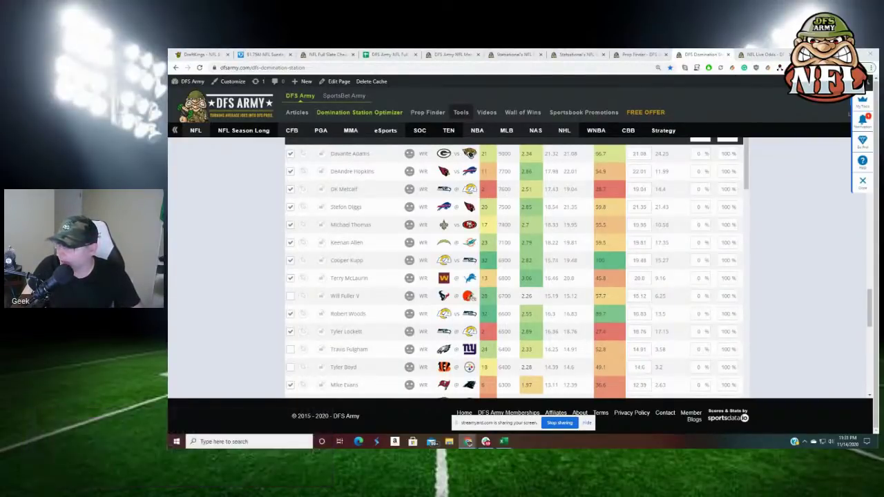
- Review the generated lineups one by one, examining which GB and JAX players are stacked with Aaron Rodgers
scroll(794, 319, up, 1)
scroll(795, 319, down, 10)
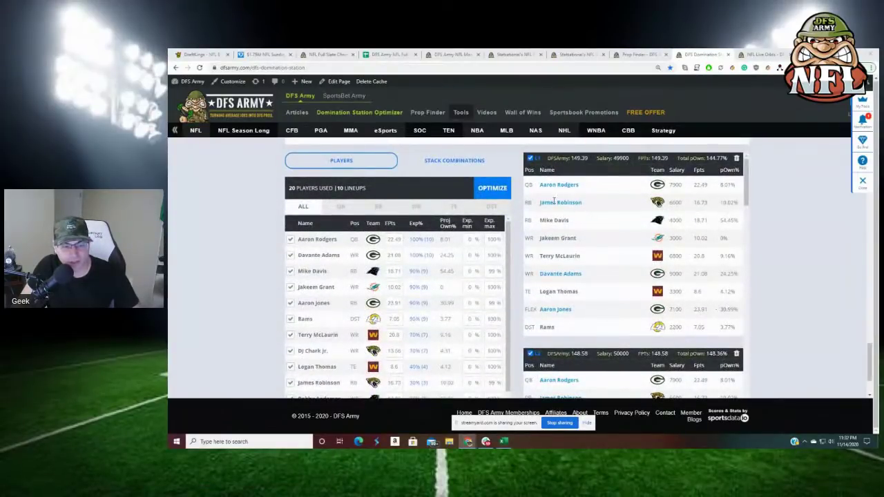
scroll(574, 303, down, 2)
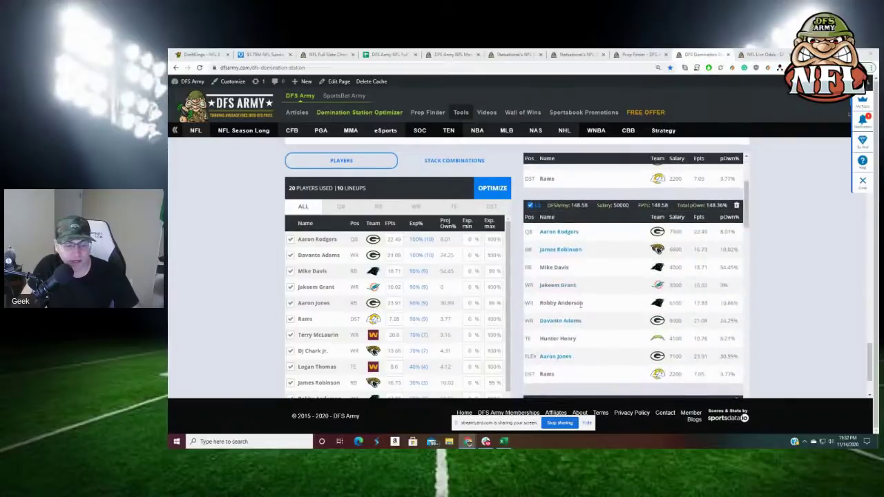
scroll(594, 333, down, 2)
scroll(593, 333, down, 1)
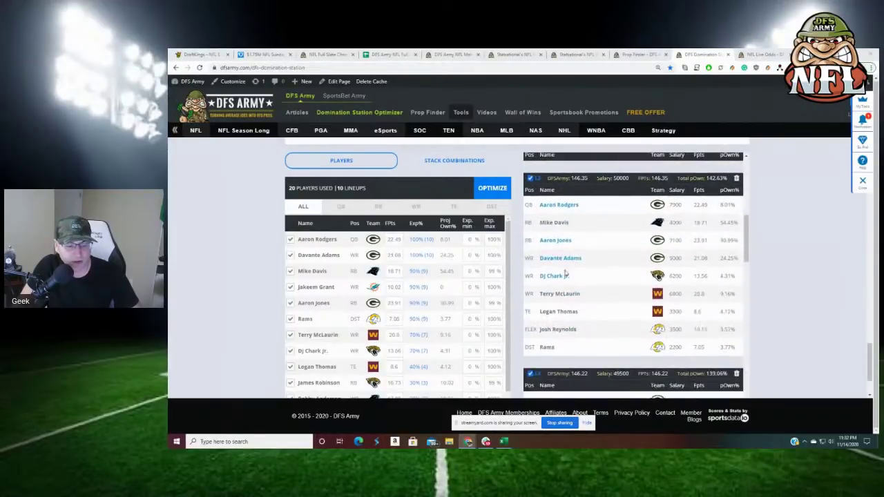
scroll(557, 276, down, 3)
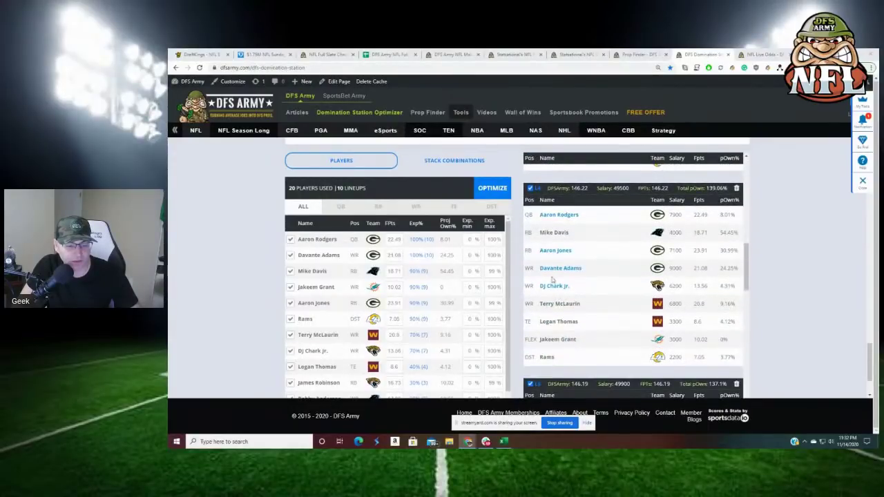
scroll(573, 297, down, 3)
scroll(568, 313, down, 5)
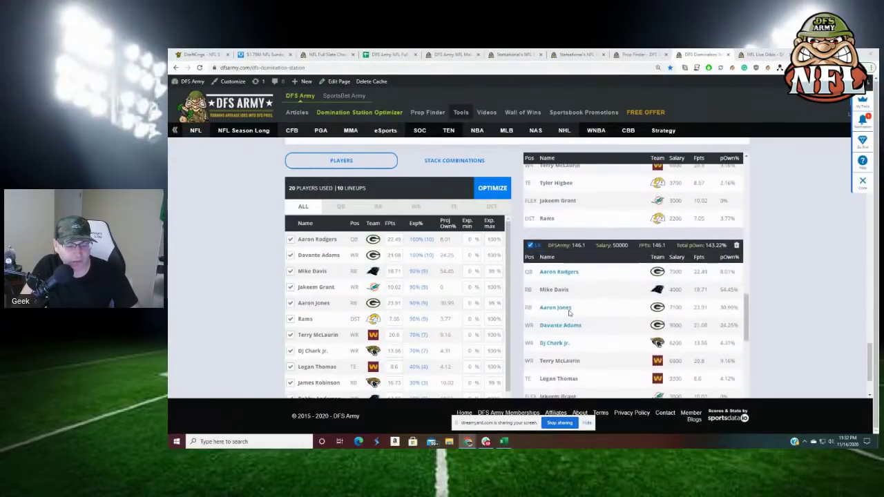
scroll(576, 286, down, 3)
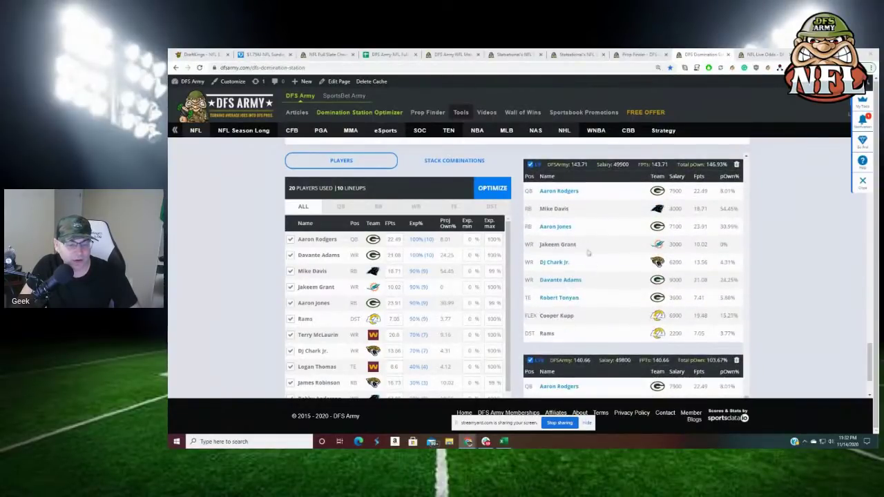
scroll(595, 290, down, 4)
scroll(595, 291, down, 2)
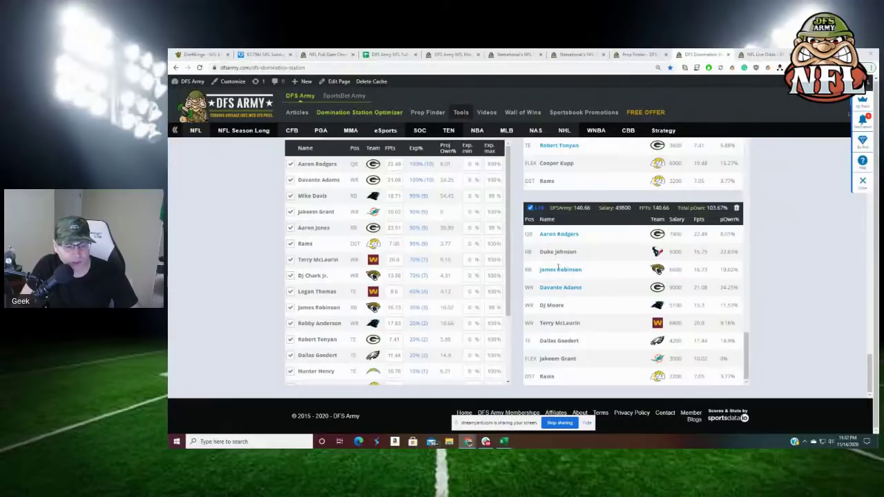
scroll(437, 274, up, 5)
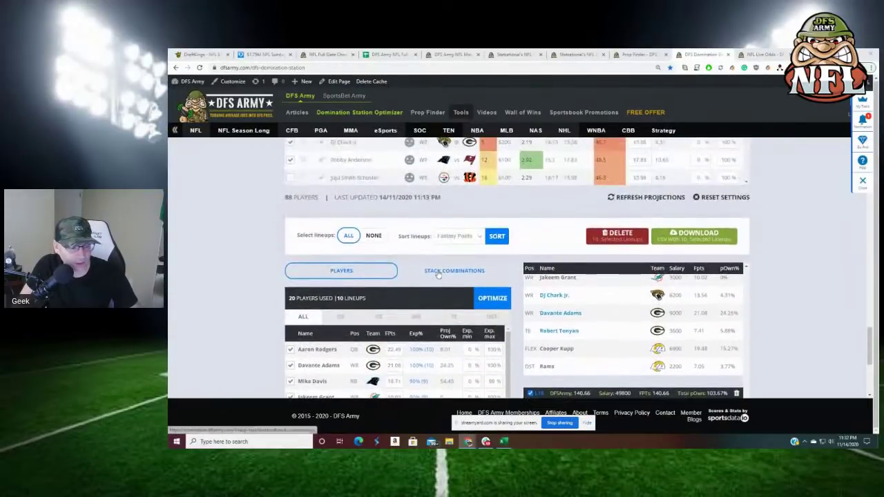
- Check the stack combinations, then filter the lineups' used players to running backs to examine their exposure
click(438, 275)
click(360, 277)
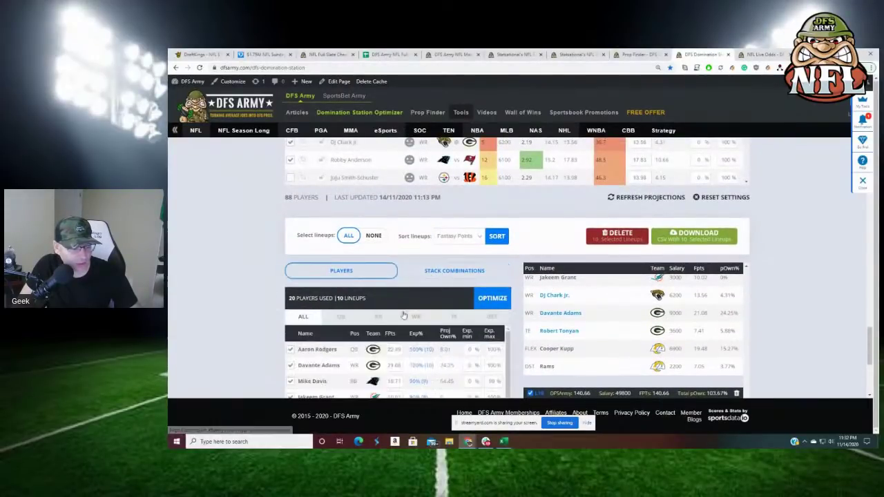
click(376, 318)
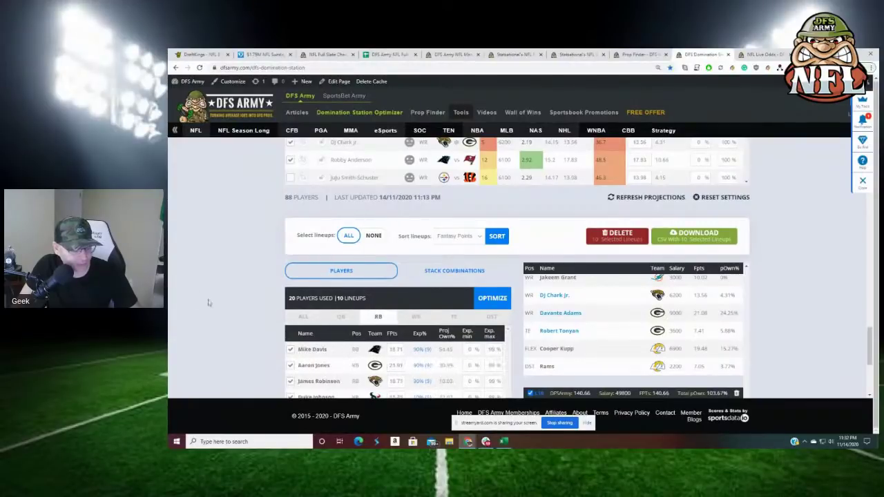
- Check the running back exposures, then filter the lineups' used players to wide receivers to examine theirs
scroll(200, 298, down, 3)
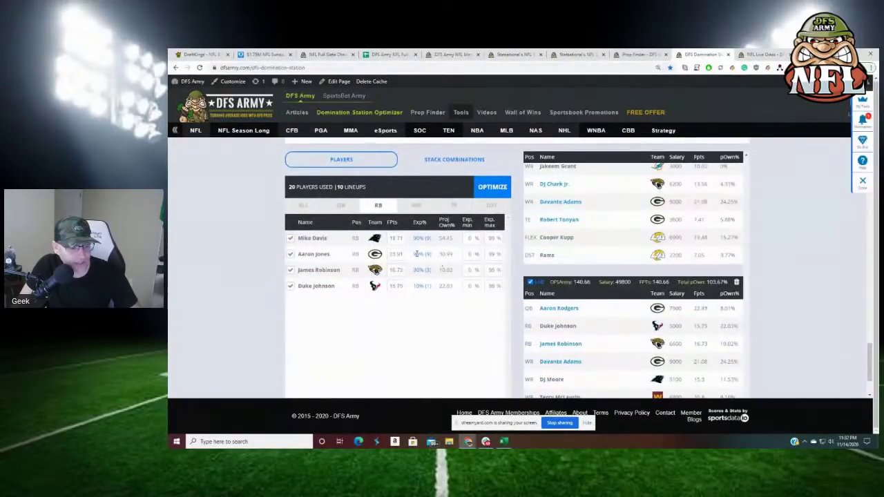
click(415, 205)
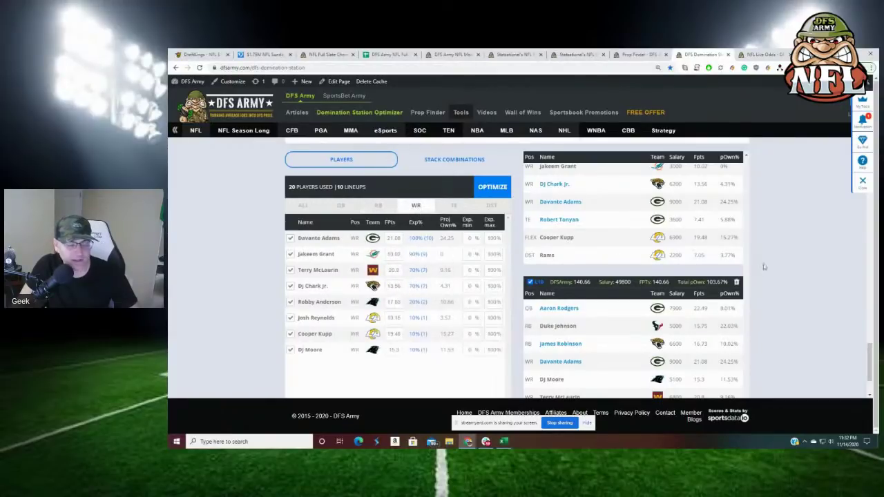
- In the Aaron Rodgers rule, set Aaron Jones's maximum exposure to 50% and Davante Adams's projected points to 30
scroll(762, 265, up, 15)
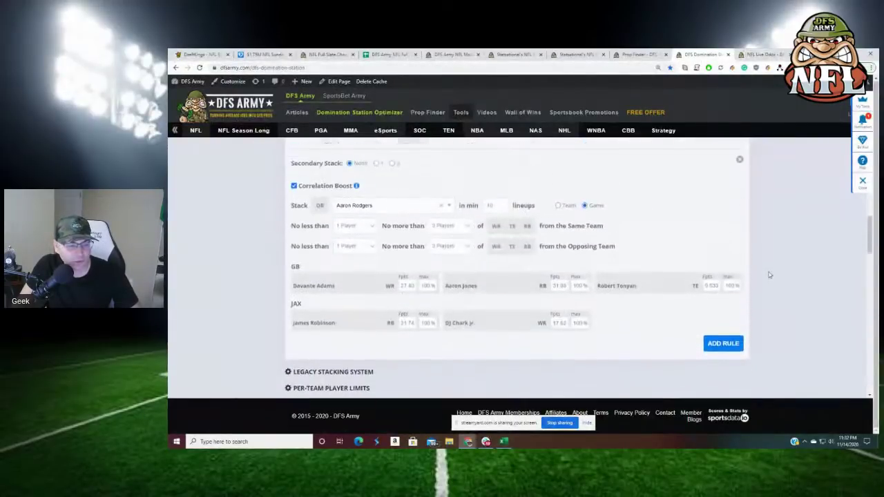
scroll(768, 274, up, 1)
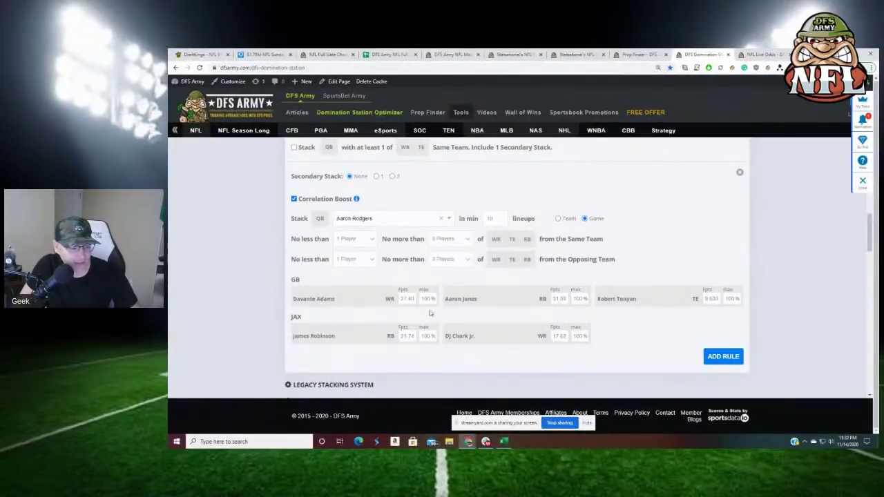
double_click(575, 298)
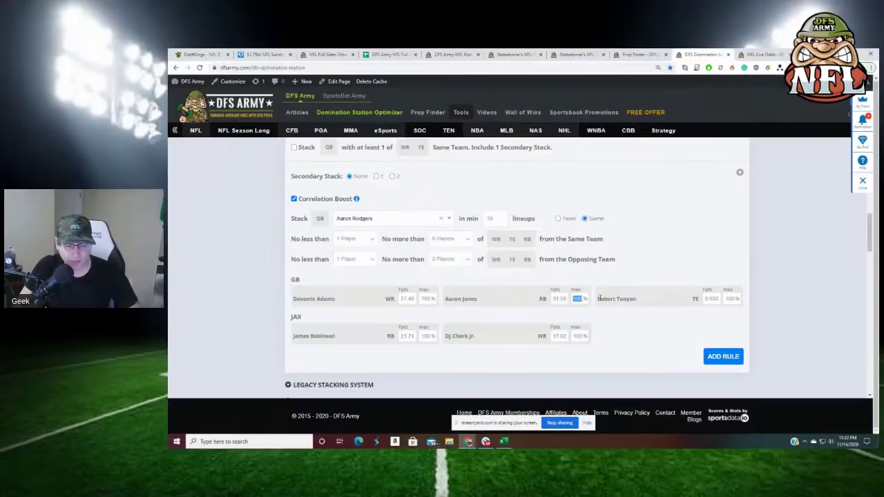
text(90)
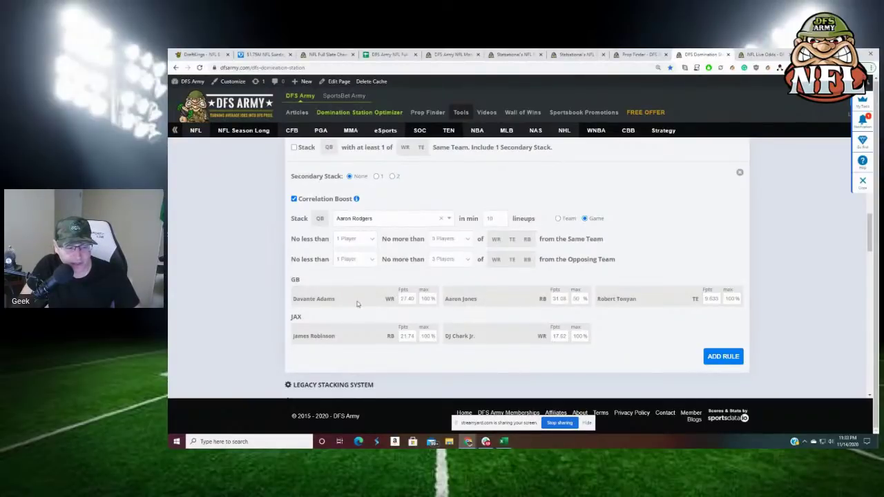
double_click(409, 298)
text(30)
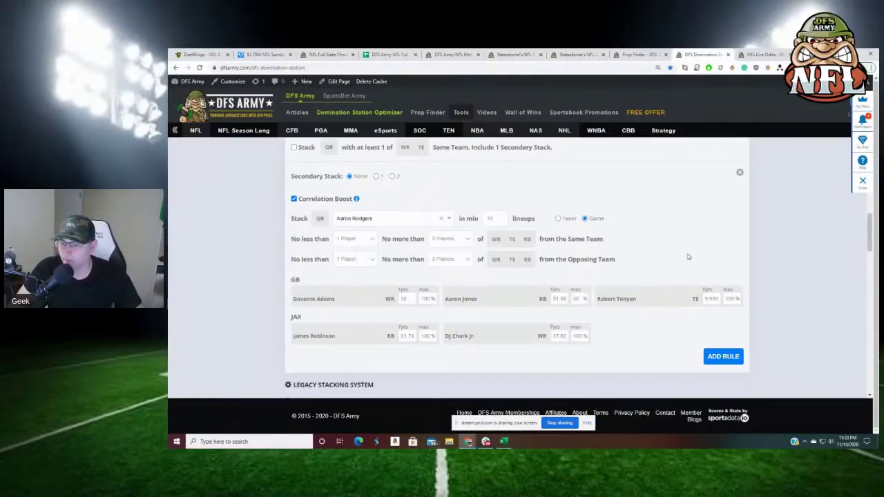
scroll(759, 234, up, 2)
scroll(788, 229, down, 2)
scroll(788, 229, up, 1)
scroll(792, 229, down, 1)
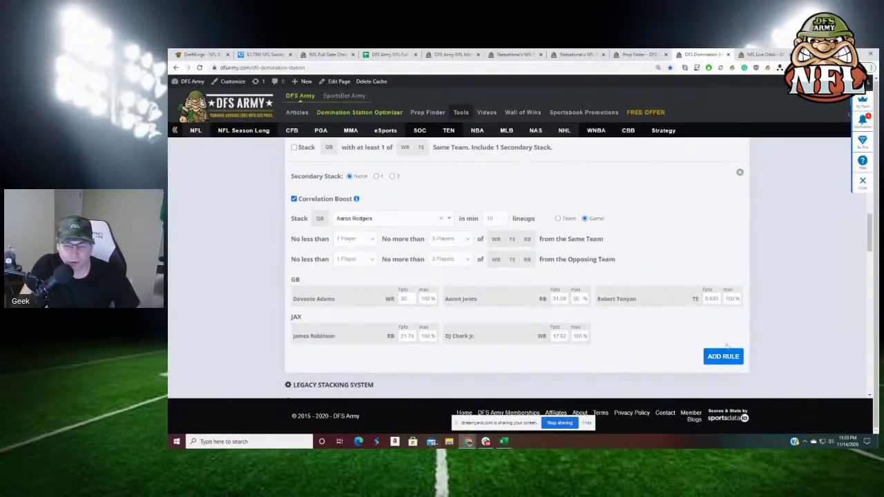
- Add a stacking rule for quarterback Kyler Murray with no secondary stack and a minimum of 10 lineups
scroll(725, 356, down, 1)
click(724, 283)
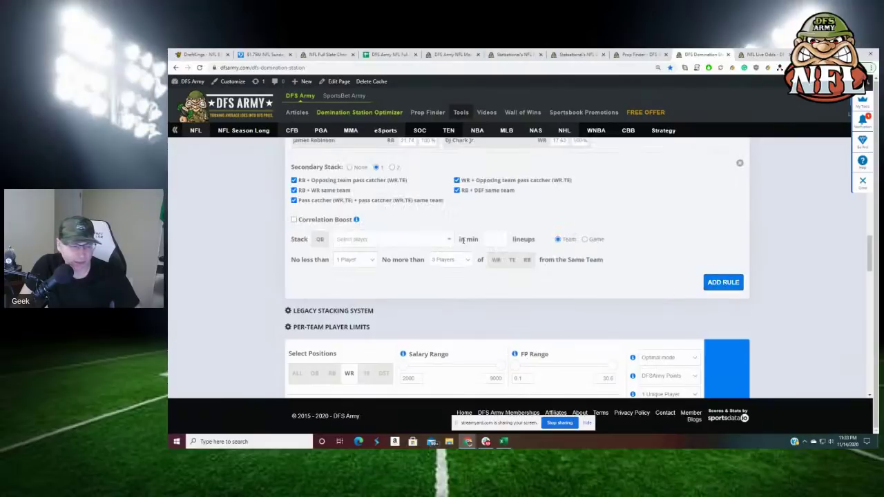
click(349, 241)
click(361, 283)
click(366, 306)
click(365, 289)
click(365, 289)
click(365, 289)
click(367, 300)
click(496, 283)
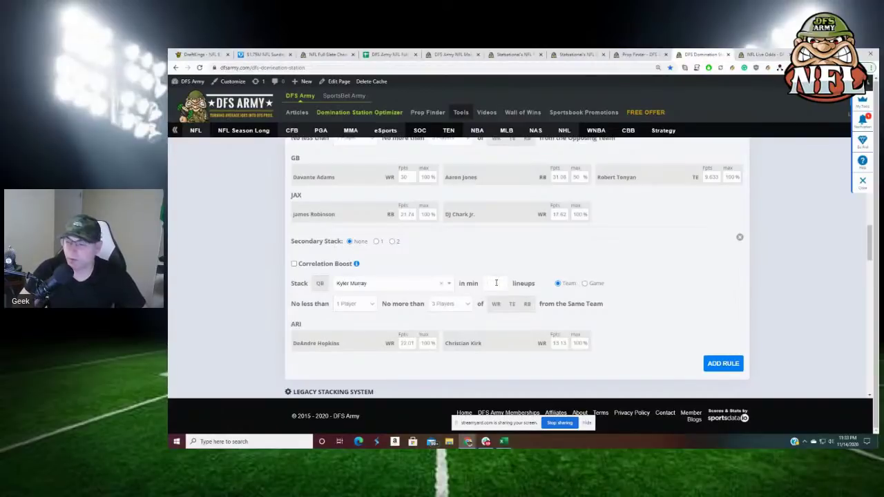
text(30)
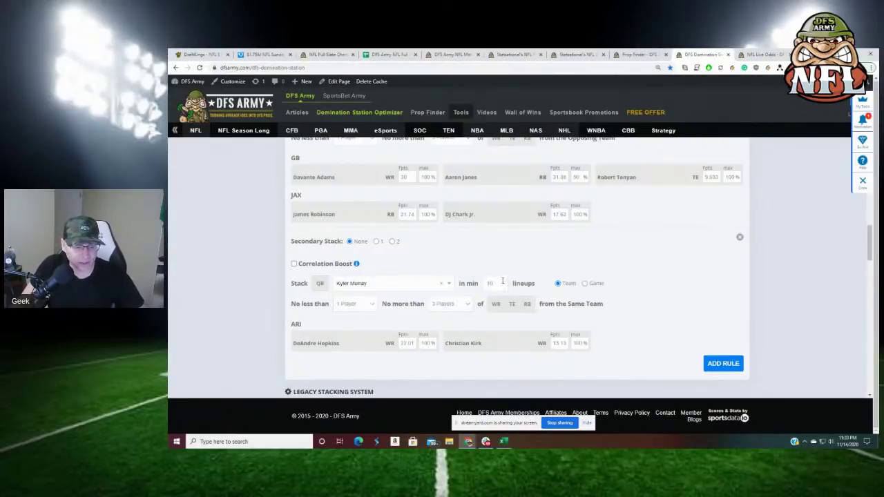
- Set the number of lineups to generate to 35
scroll(552, 262, up, 10)
scroll(683, 283, down, 10)
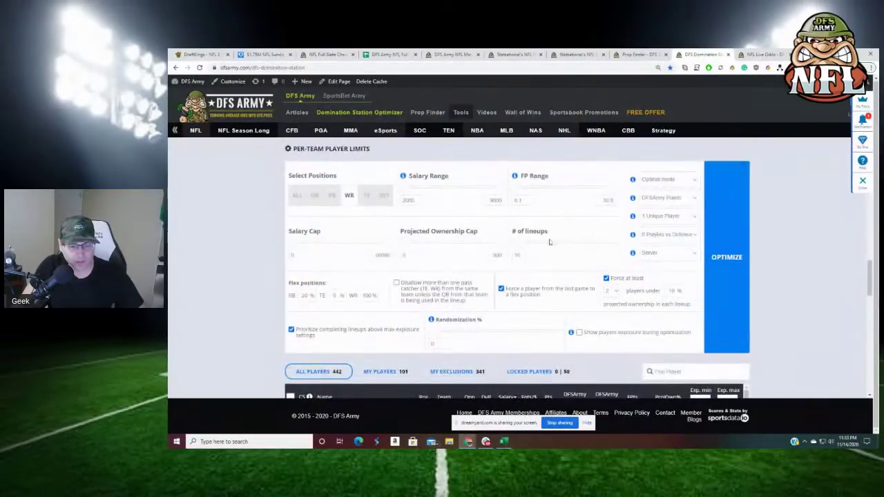
double_click(525, 254)
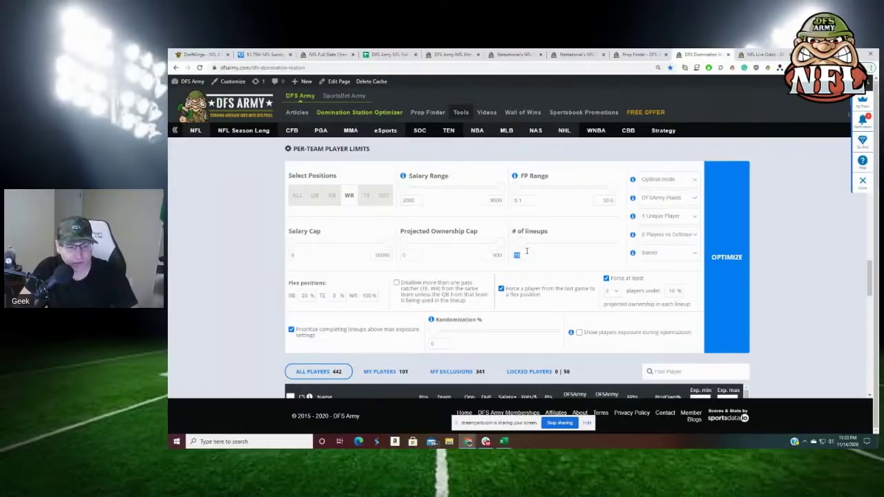
text(8)
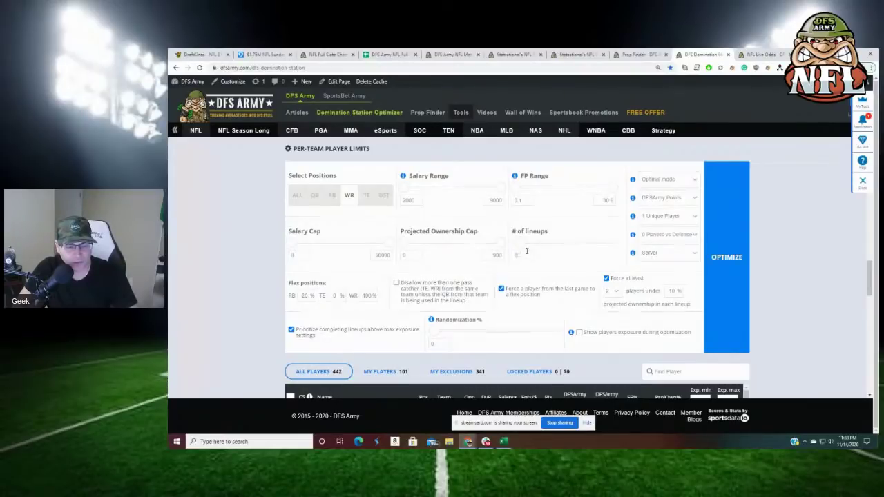
- Set the Kyler Murray rule to a minimum of 25 lineups and switch it from a team to a game stack
scroll(787, 242, up, 5)
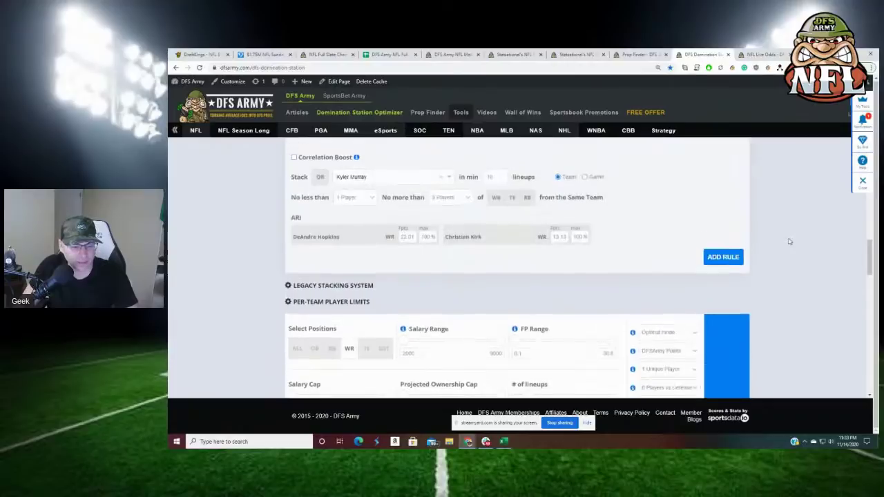
scroll(789, 242, down, 3)
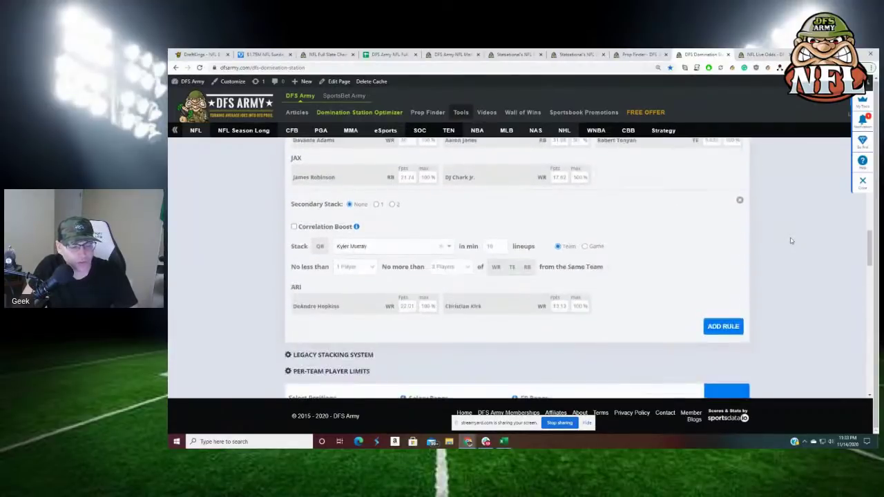
click(501, 246)
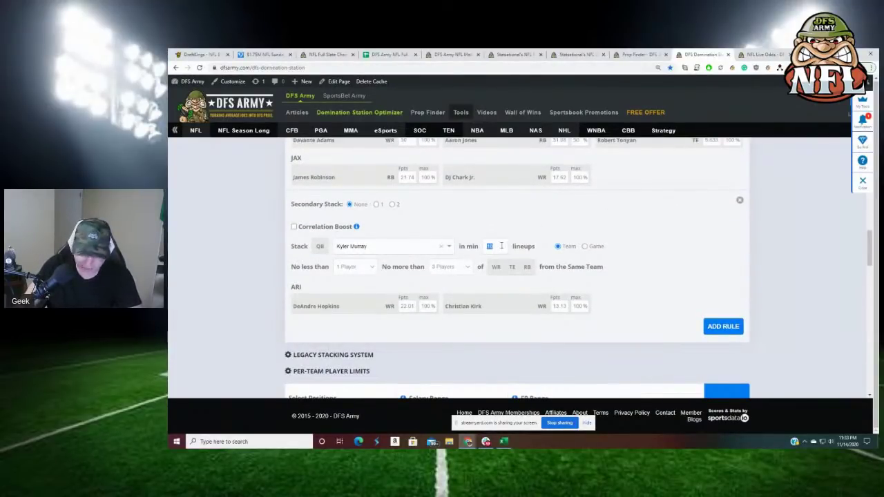
click(585, 246)
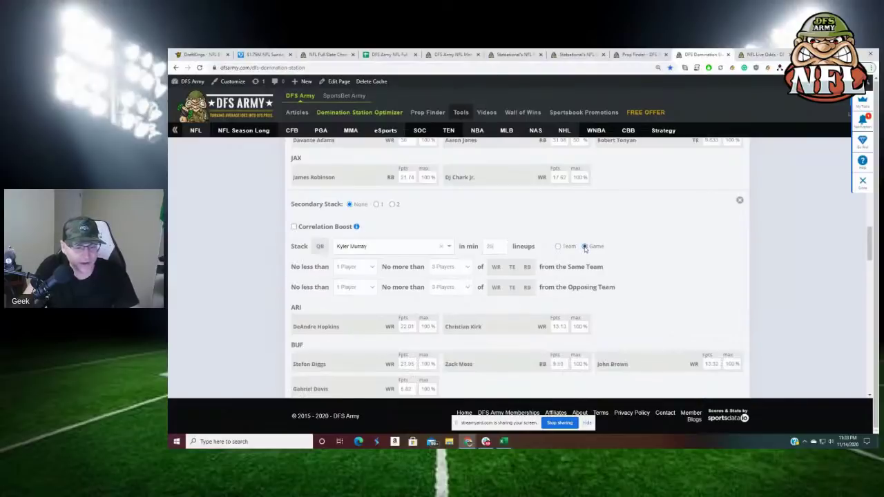
scroll(614, 253, down, 1)
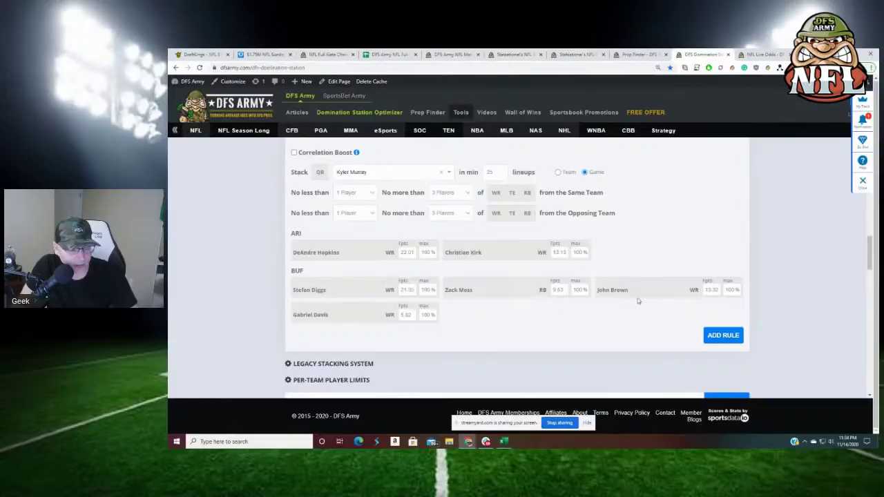
scroll(837, 311, down, 1)
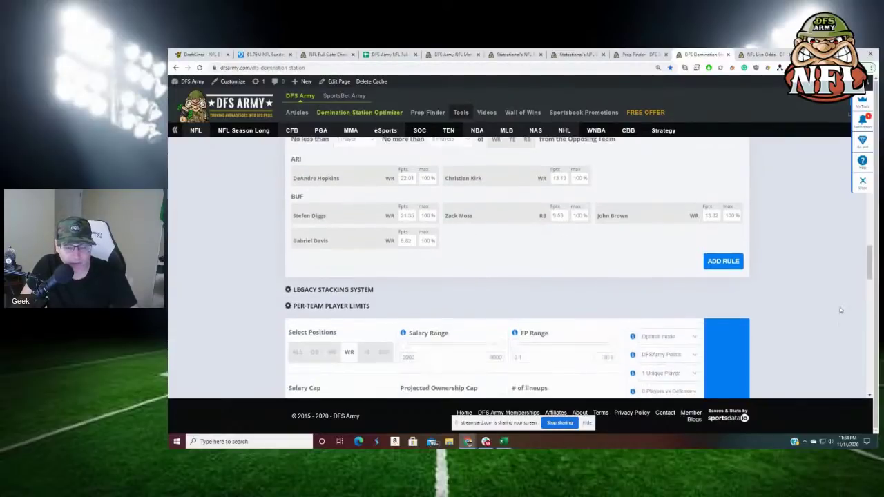
scroll(837, 311, up, 2)
scroll(836, 310, up, 2)
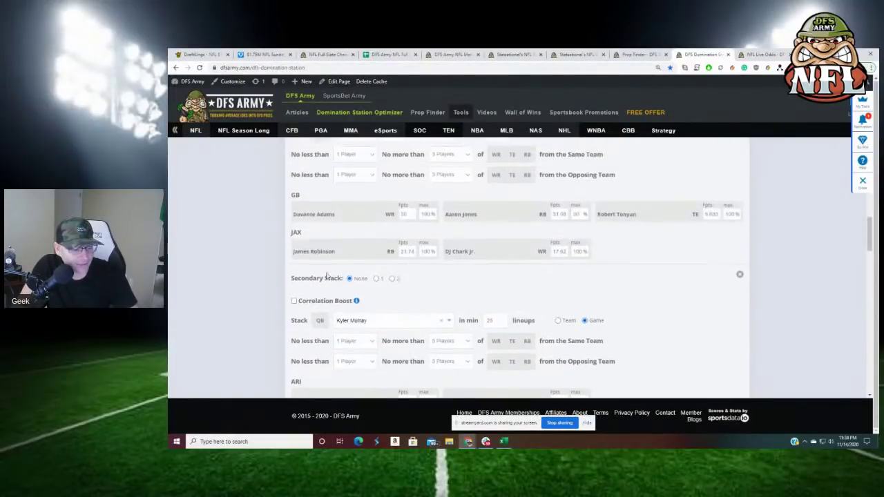
- Enable Correlation Boost on the Kyler Murray rule and check the boosted projections of the ARI and BUF players
click(294, 301)
scroll(258, 286, down, 2)
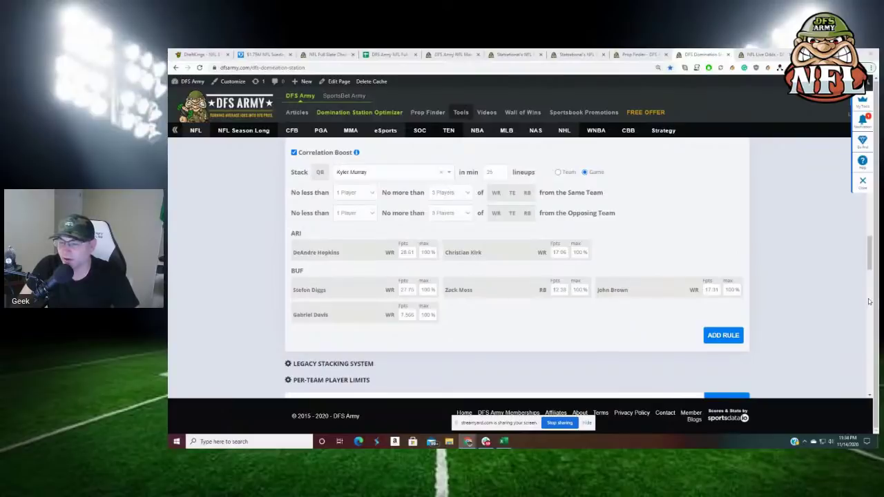
scroll(765, 260, down, 5)
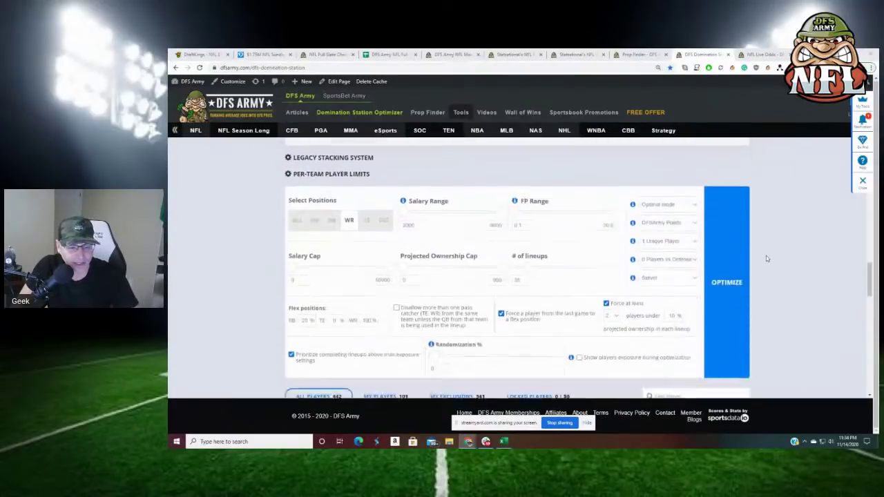
scroll(765, 258, up, 3)
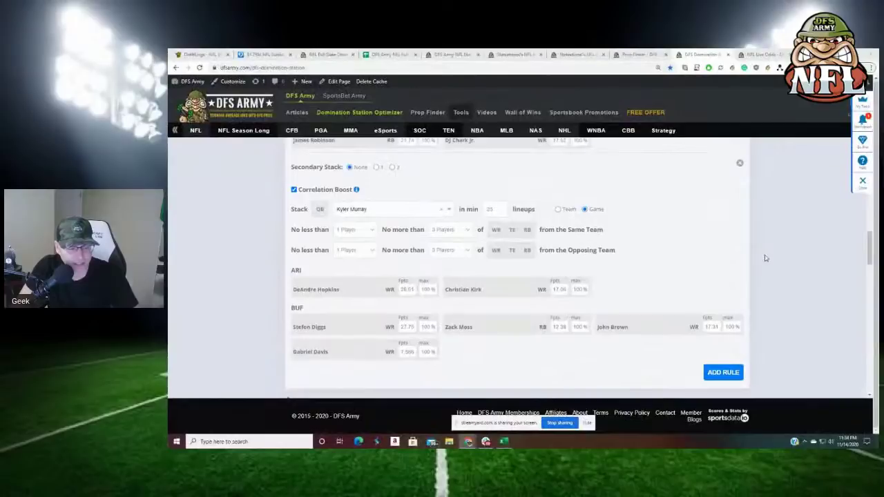
double_click(407, 289)
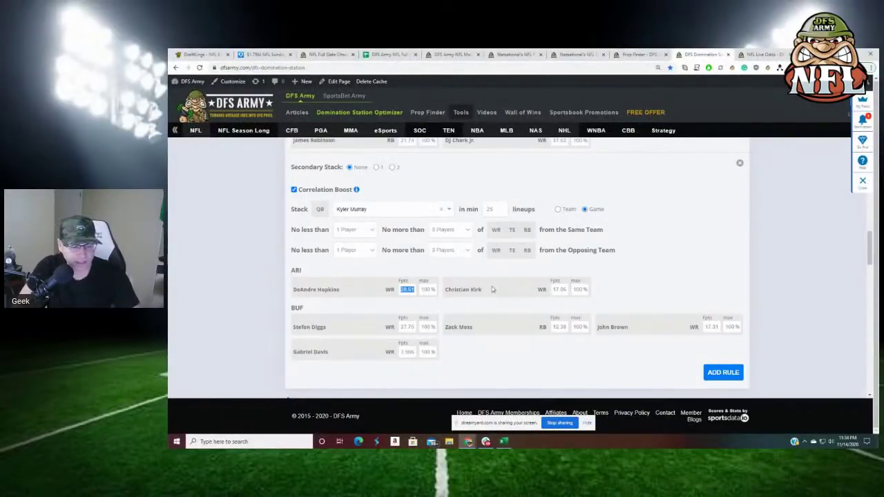
- Run the optimizer with the Aaron Rodgers and Kyler Murray rules
scroll(725, 281, down, 5)
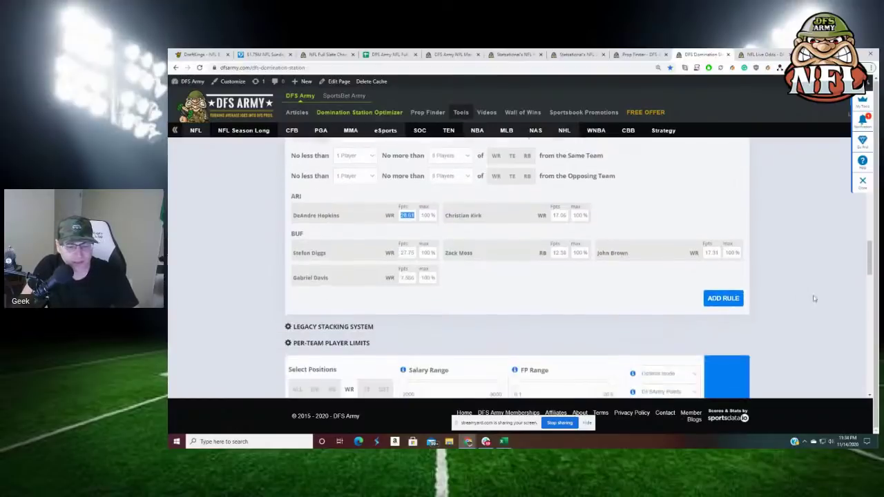
click(727, 305)
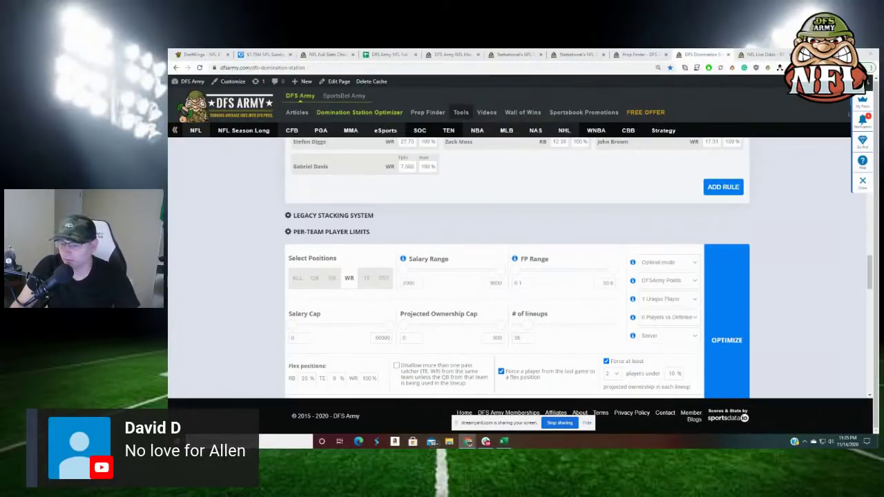
scroll(814, 271, down, 3)
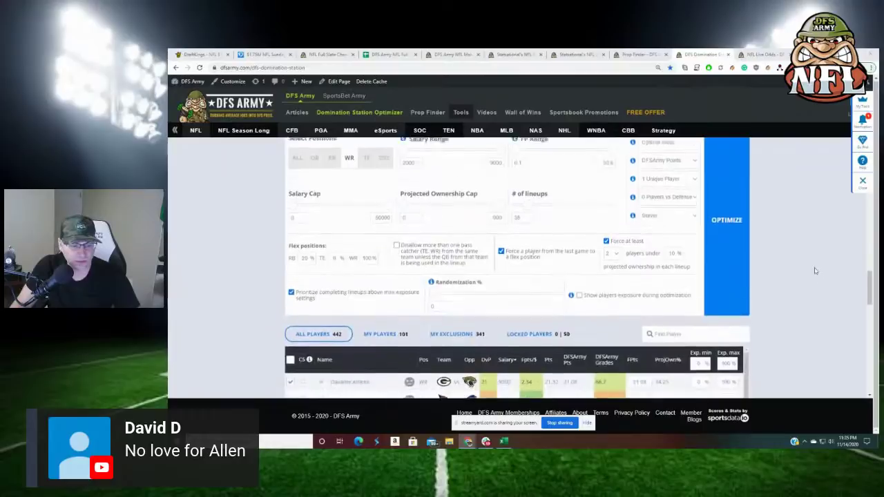
scroll(815, 270, up, 1)
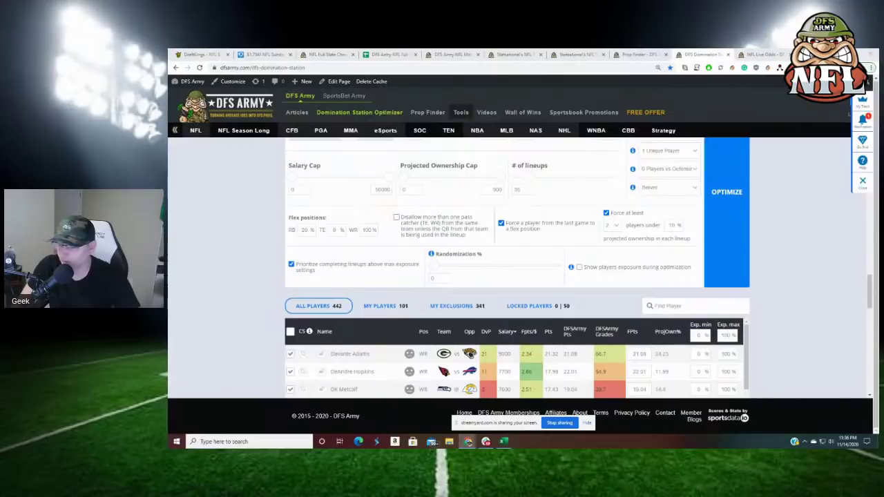
- Open the stack combinations of the generated lineups and examine how often each Aaron Rodgers and Kyler Murray stack is used
scroll(863, 328, down, 10)
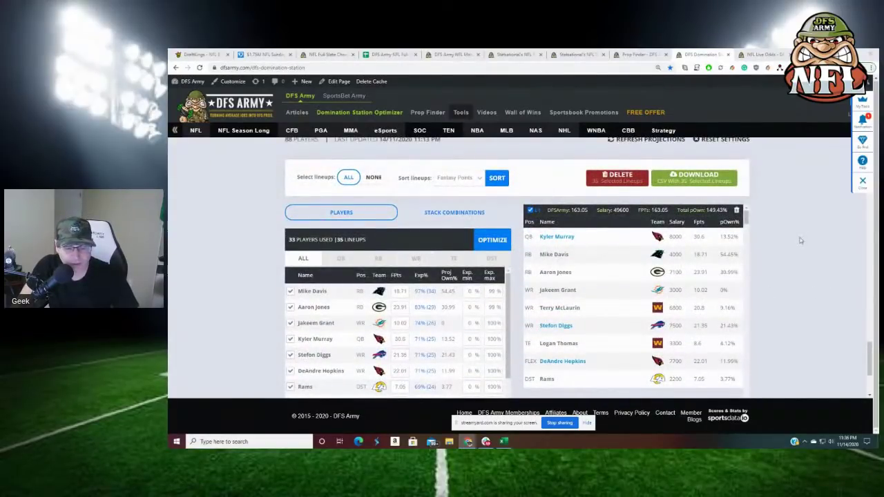
scroll(618, 244, down, 2)
click(446, 143)
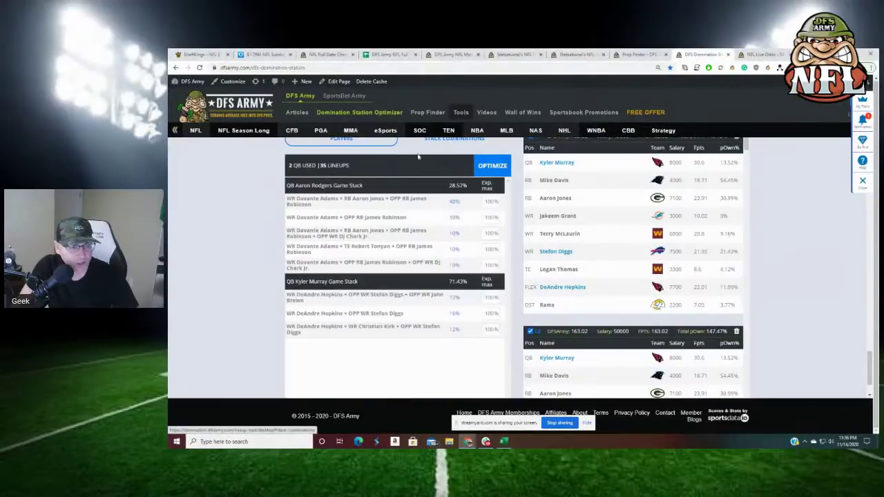
scroll(217, 207, up, 1)
scroll(228, 227, up, 1)
scroll(276, 274, down, 3)
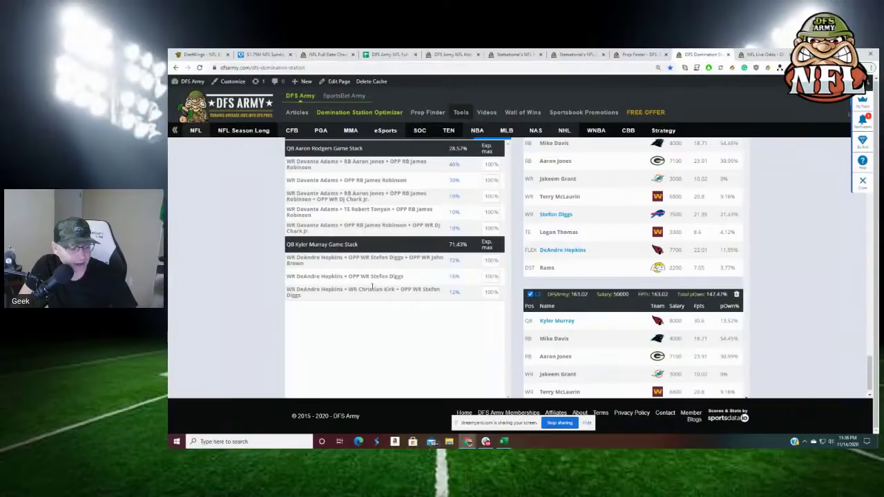
- In the Kyler Murray rule, set the projected points to 24 for Stefon Diggs, 15 for John Brown and 26 for DeAndre Hopkins
scroll(776, 293, up, 15)
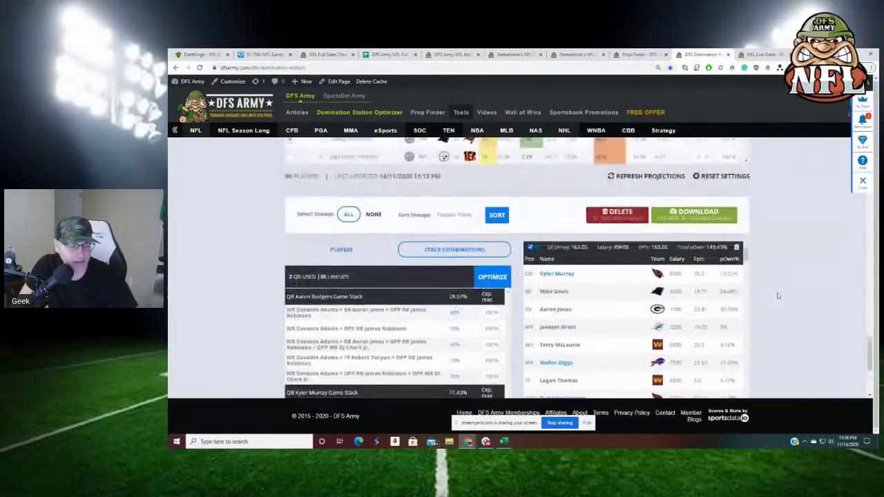
scroll(786, 291, up, 5)
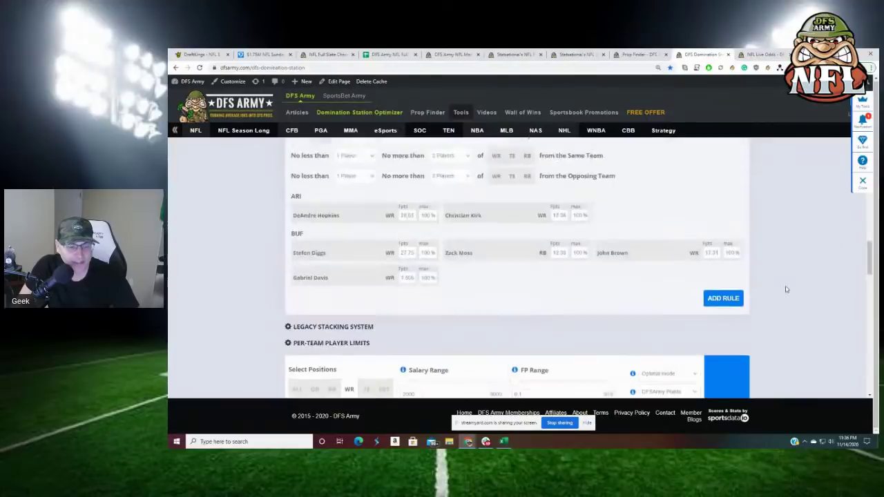
scroll(784, 288, up, 2)
scroll(784, 288, down, 2)
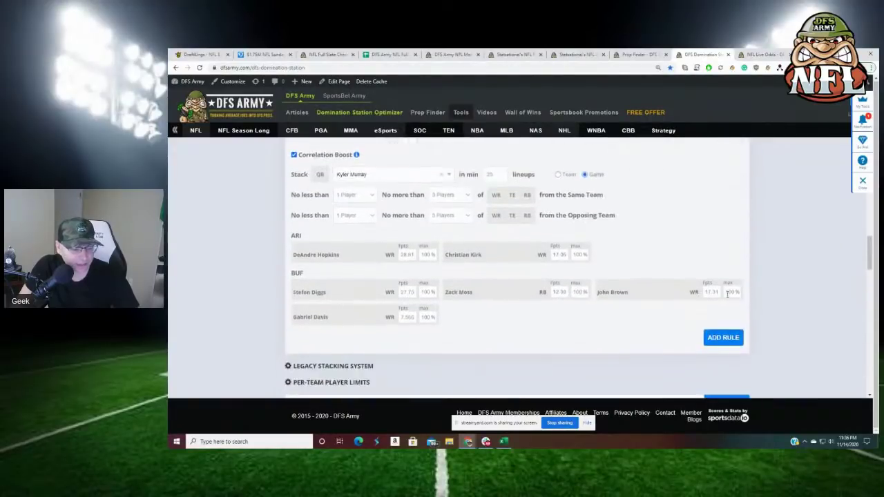
double_click(408, 290)
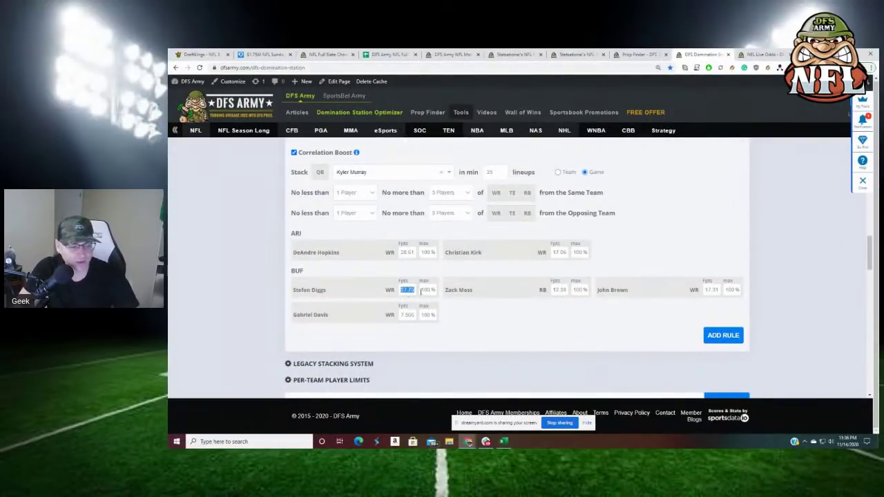
text(0)
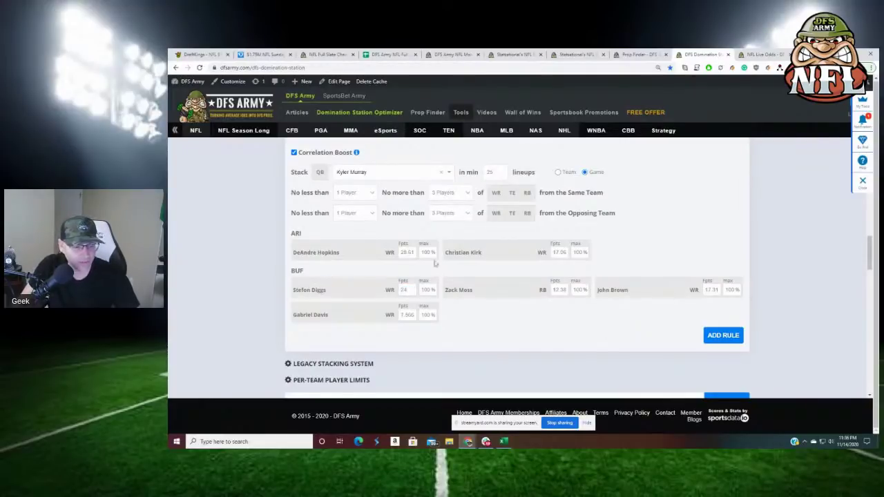
double_click(711, 290)
text(15)
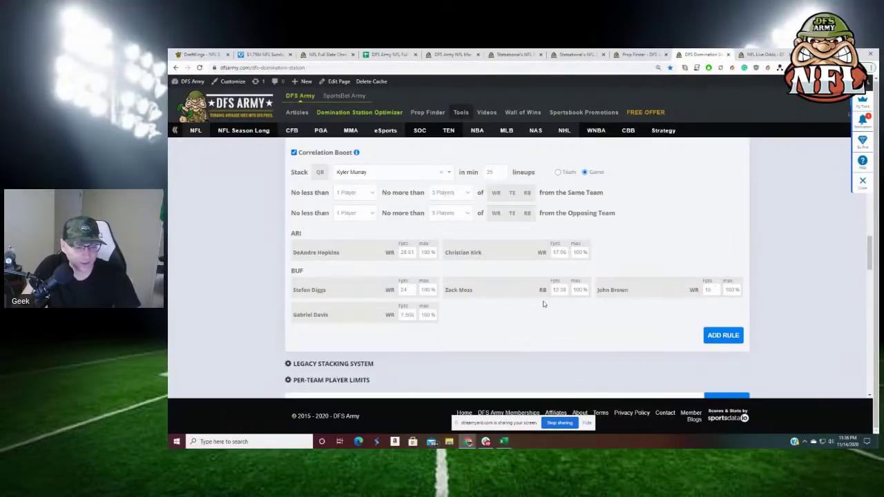
double_click(407, 315)
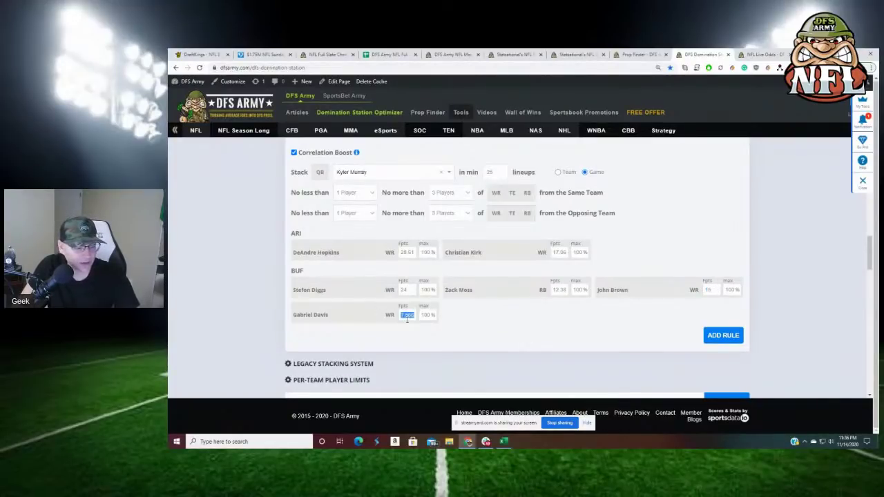
double_click(406, 252)
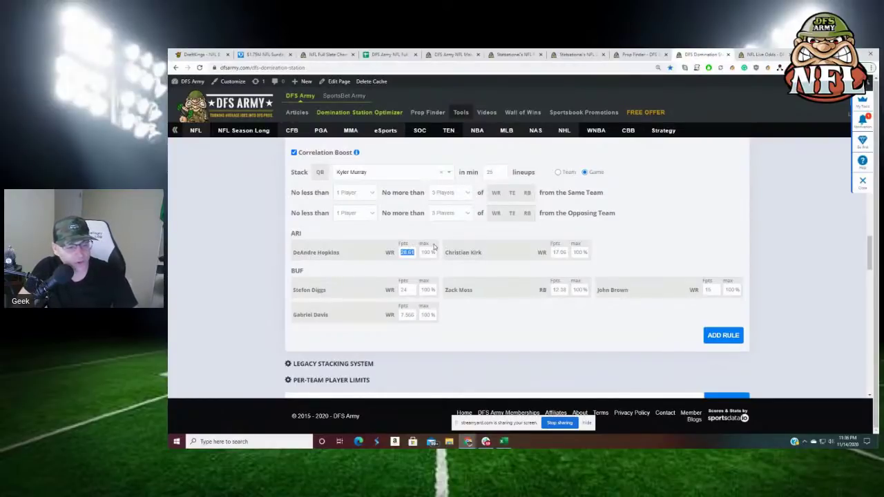
text(20)
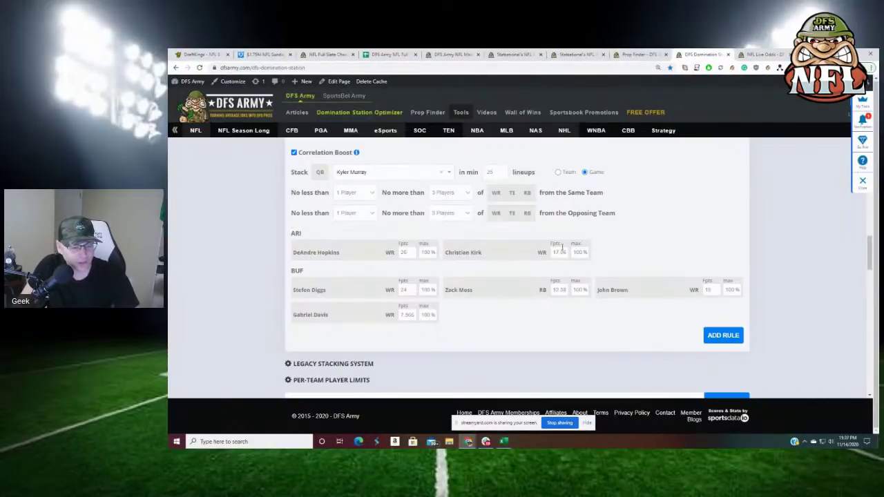
- Examine the player exposures in the generated lineups position by position, from QB, RB and WR to TE and DST
scroll(732, 249, down, 3)
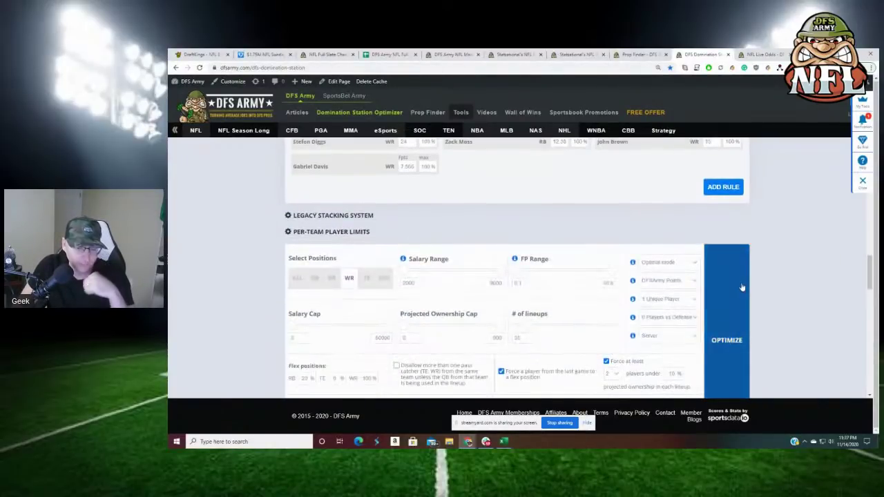
scroll(766, 288, down, 5)
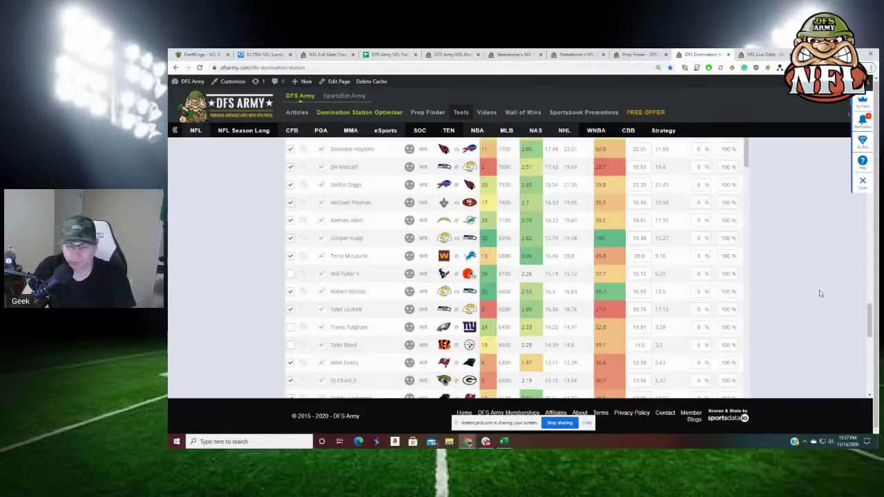
scroll(823, 292, down, 4)
scroll(817, 291, down, 4)
click(340, 183)
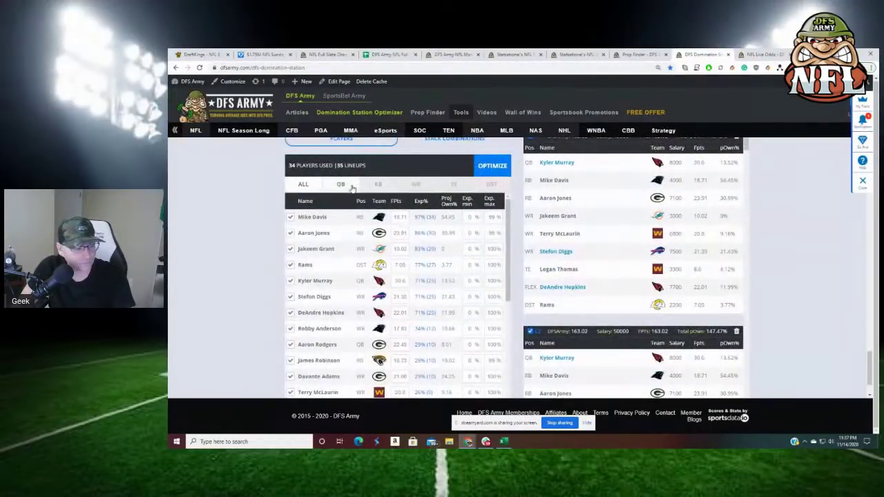
click(385, 192)
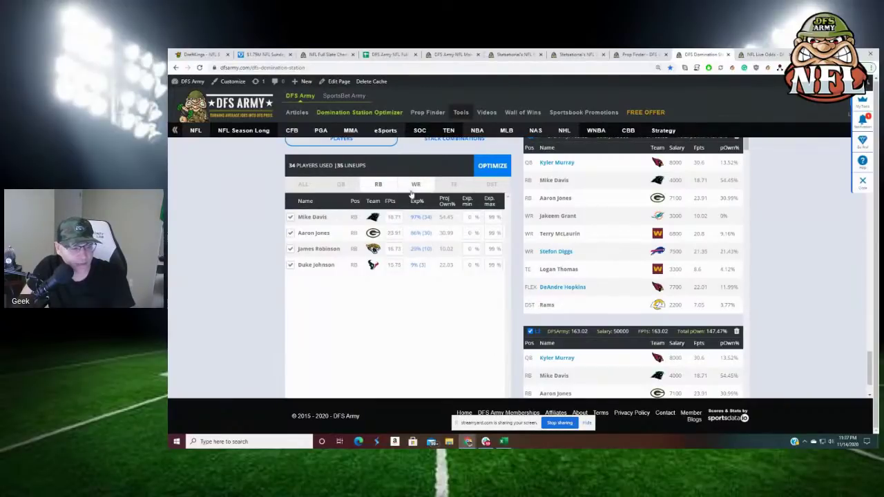
click(413, 189)
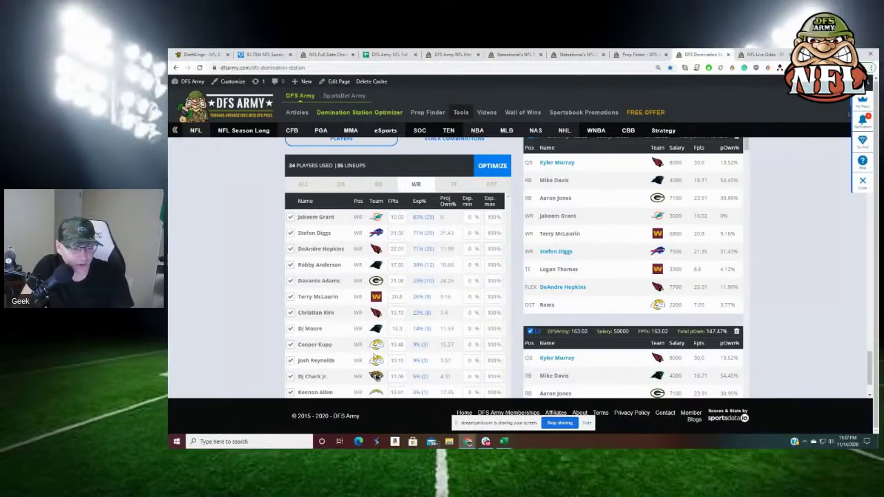
click(455, 186)
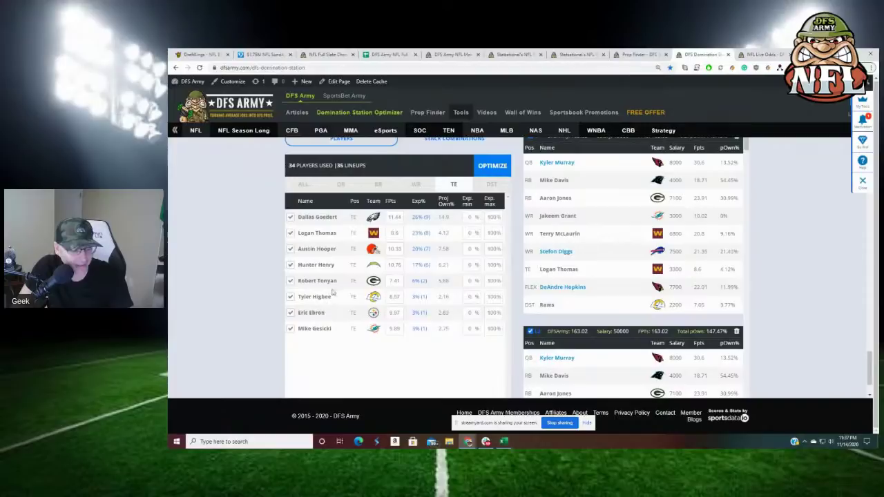
click(491, 183)
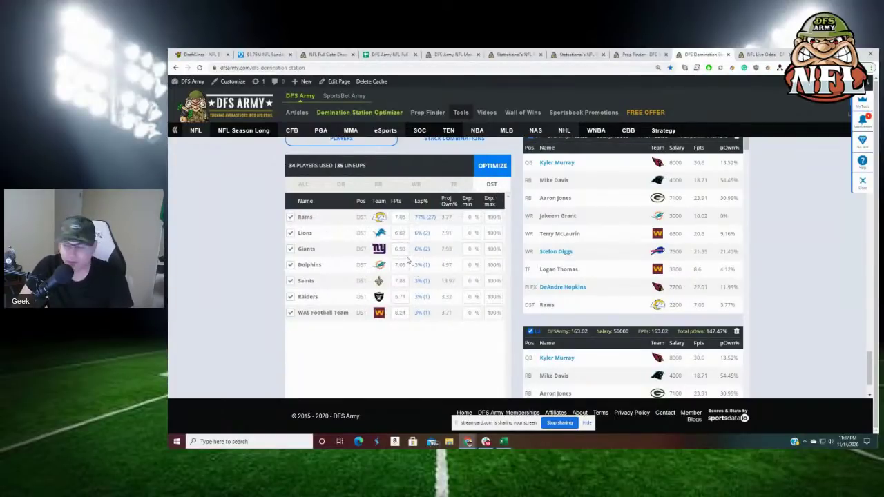
- Lower the maximum exposure of the Rams defense and switch the optimizer to Tournament mode
double_click(492, 218)
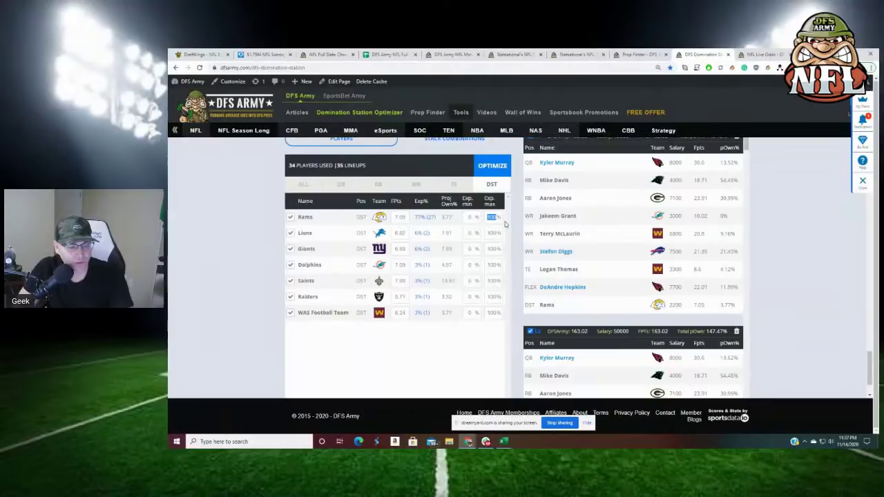
text(7)
scroll(763, 186, up, 15)
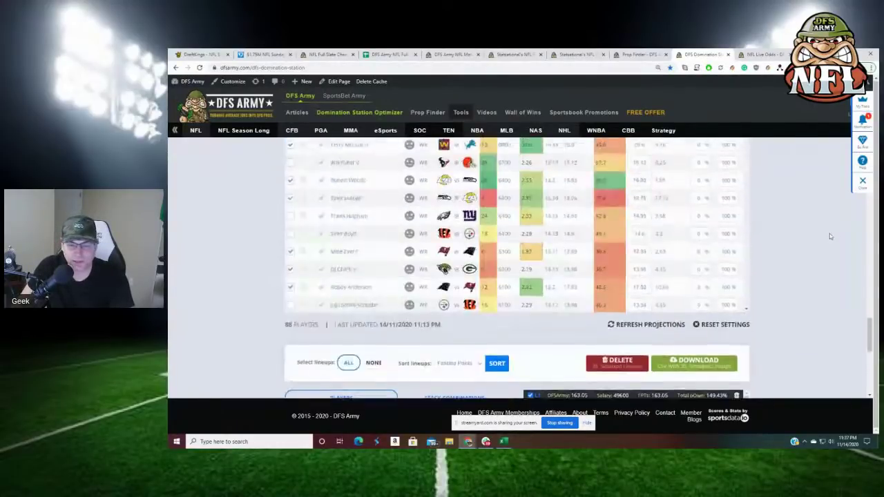
click(665, 225)
click(662, 240)
- Enable showing players' exposure during optimization and start the optimizer
scroll(775, 247, down, 3)
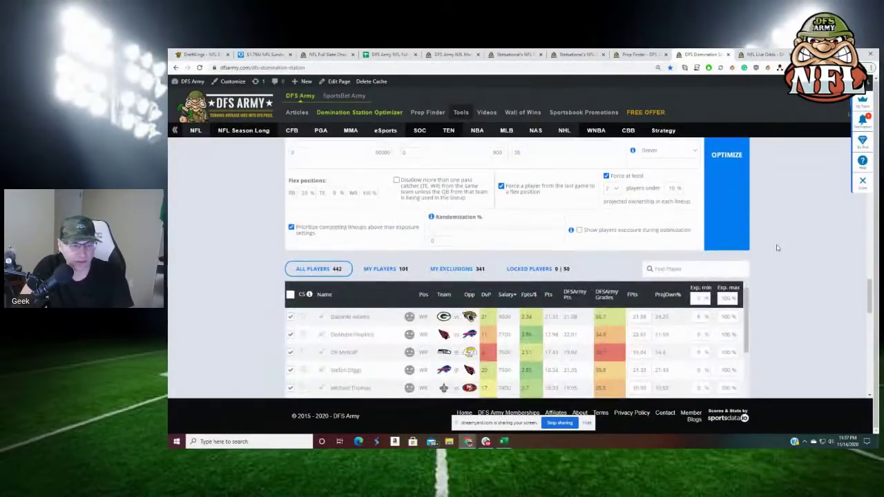
scroll(776, 247, up, 2)
scroll(542, 299, down, 1)
scroll(792, 299, down, 1)
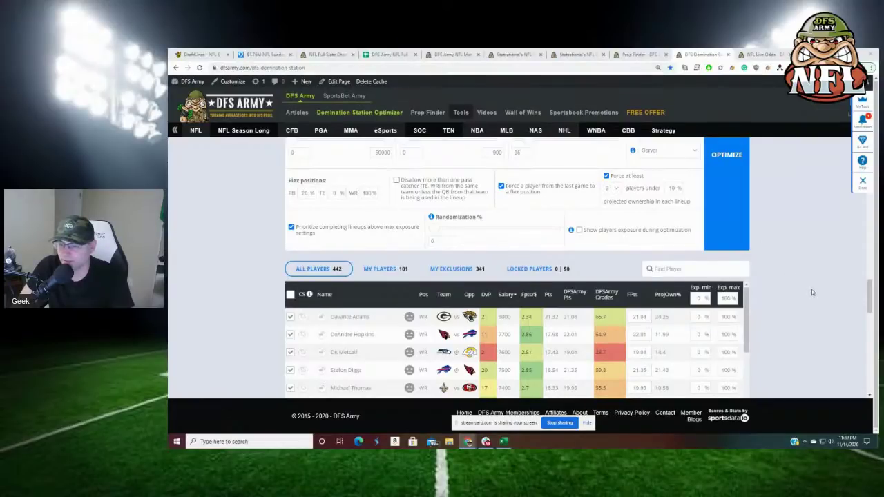
scroll(811, 289, up, 1)
click(579, 267)
click(723, 229)
scroll(789, 265, down, 6)
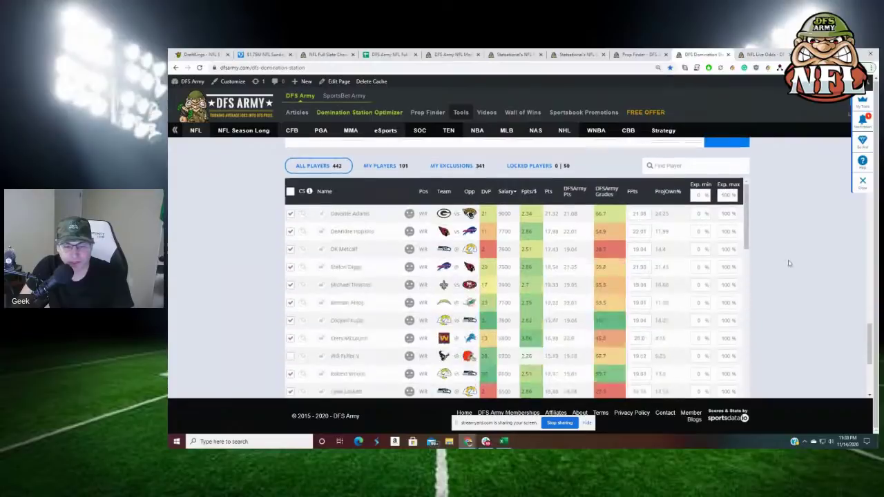
scroll(790, 276, up, 6)
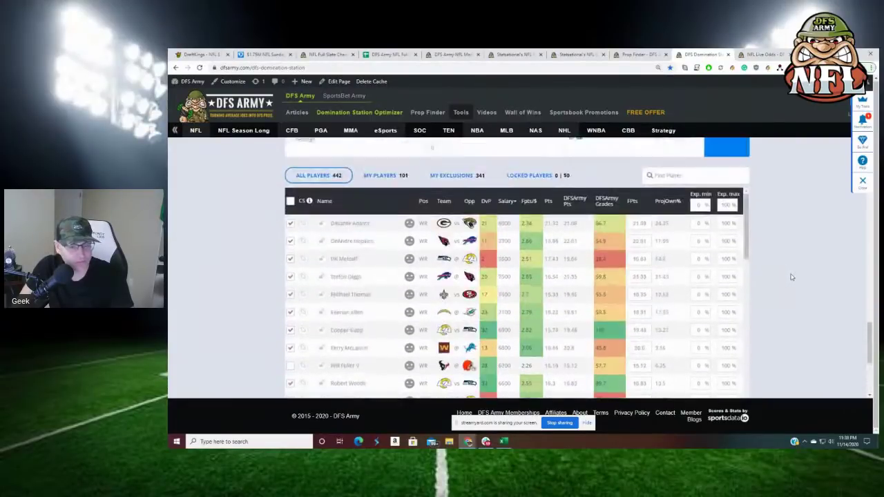
- Switch the optimization processing from Server to Browser and run the optimizer
click(676, 245)
click(674, 255)
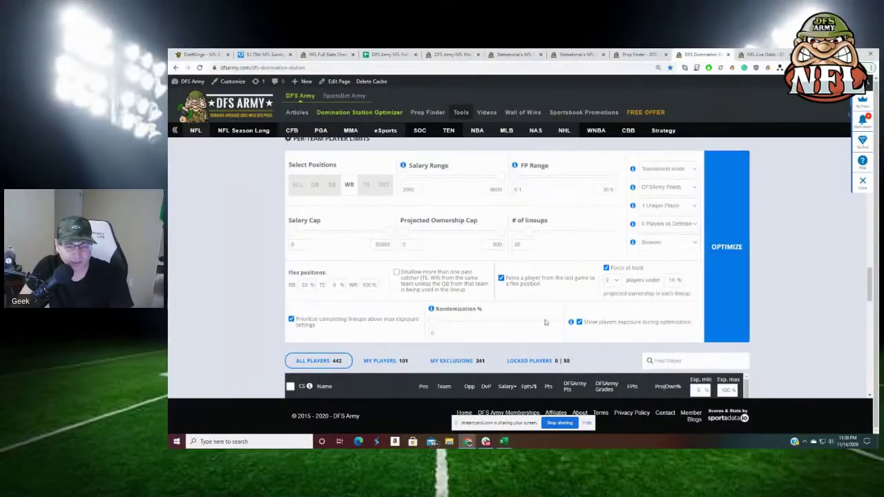
click(733, 279)
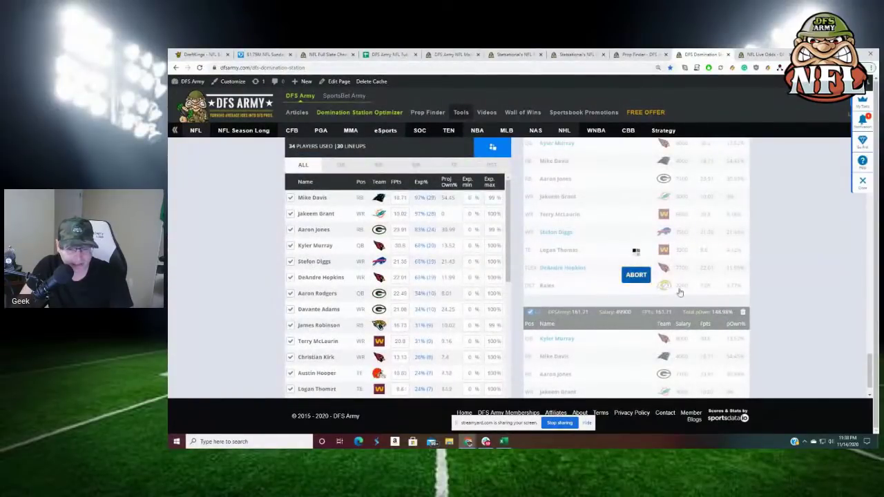
- Add another stack rule below the Kyler Murray rule for quarterback Josh Allen, with the secondary stack set to None
scroll(807, 296, up, 10)
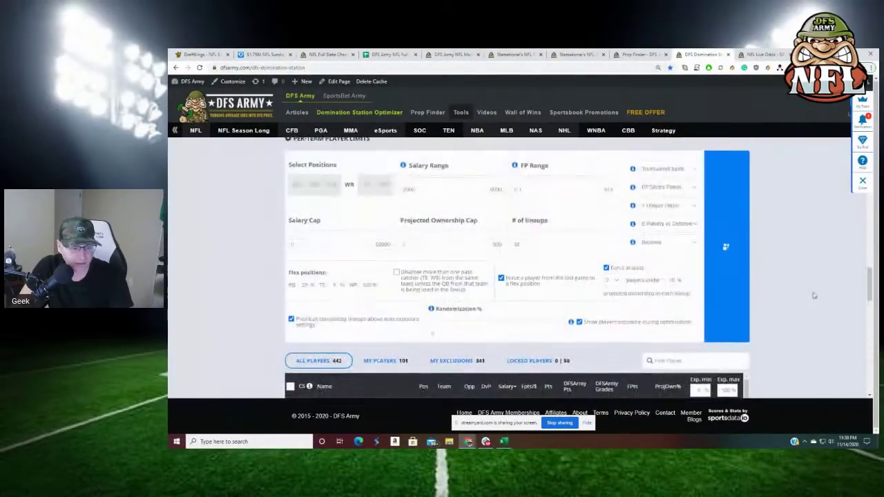
scroll(804, 297, up, 5)
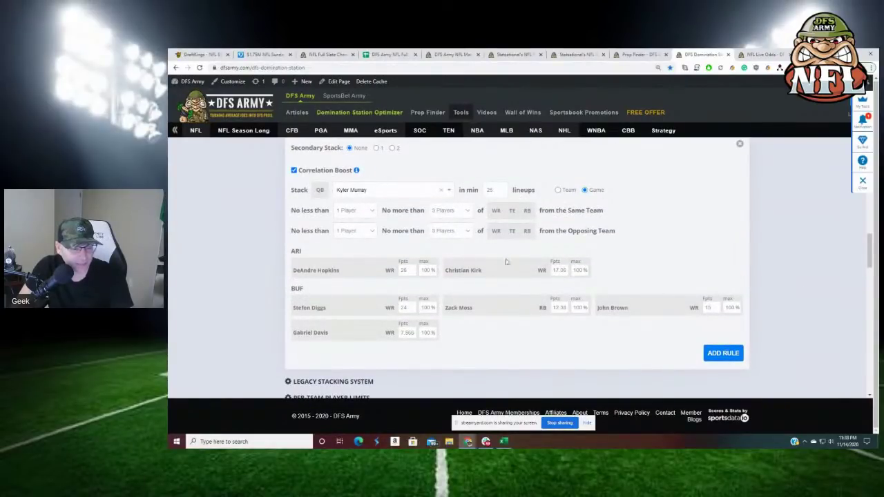
scroll(508, 271, down, 1)
scroll(587, 304, up, 2)
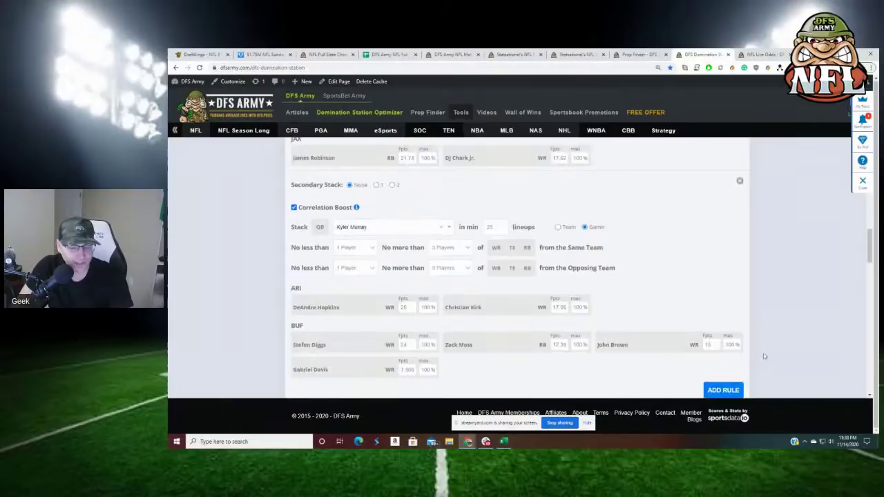
scroll(764, 356, down, 1)
click(719, 317)
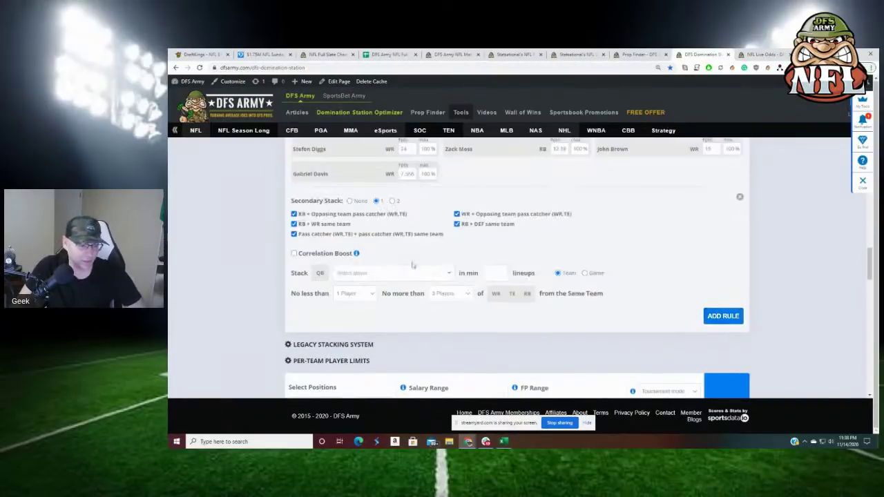
click(367, 271)
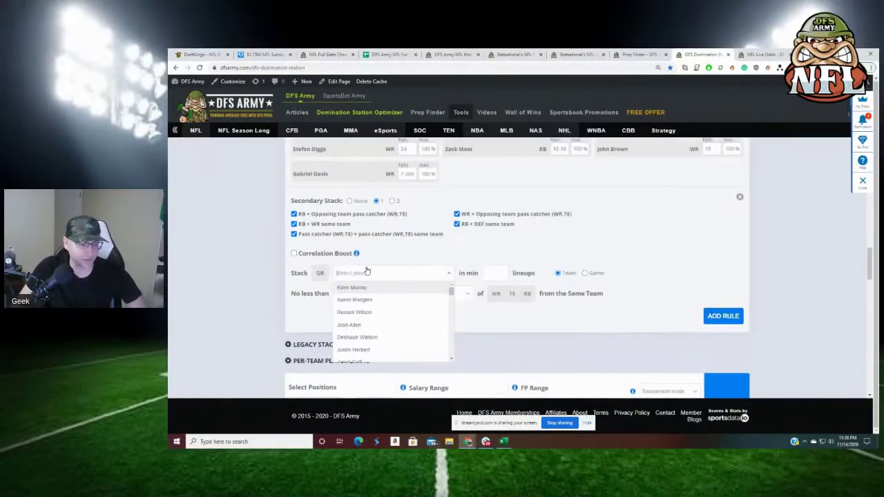
click(373, 324)
click(350, 201)
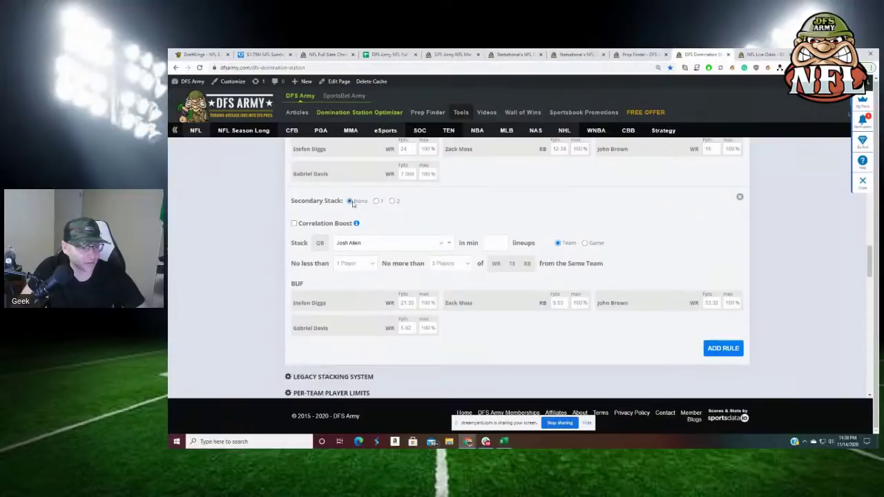
click(499, 242)
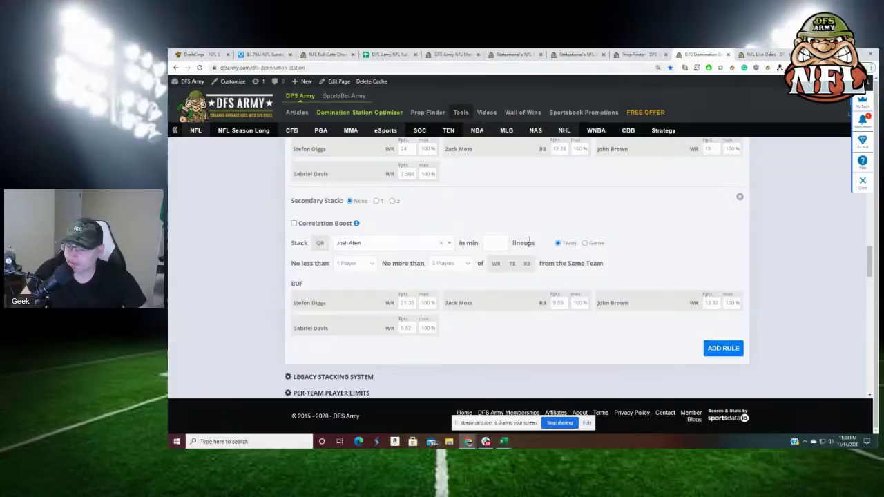
click(585, 244)
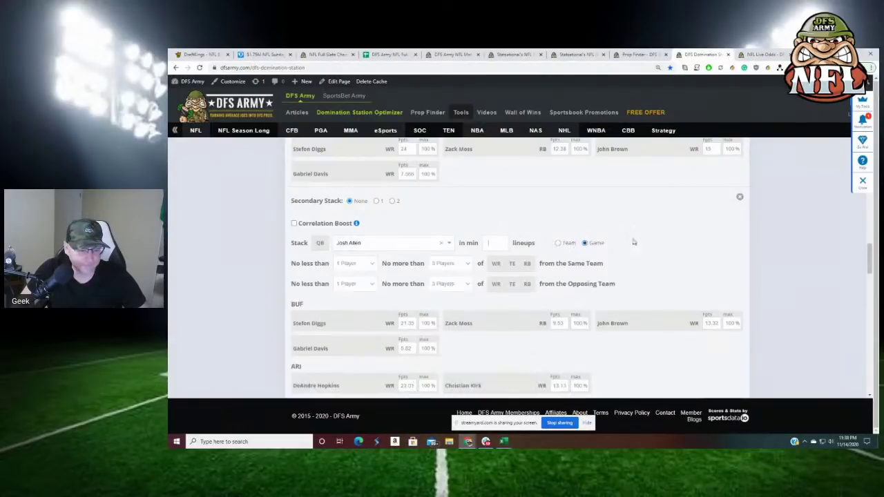
scroll(633, 241, down, 2)
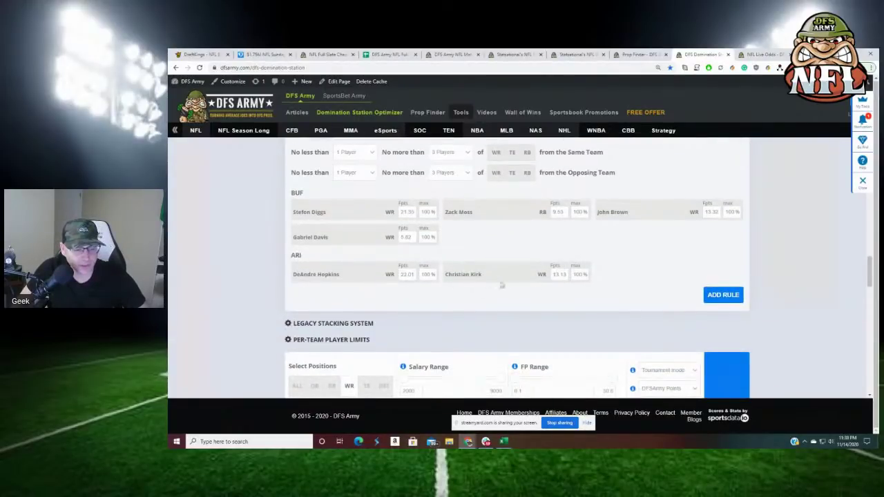
scroll(486, 284, up, 2)
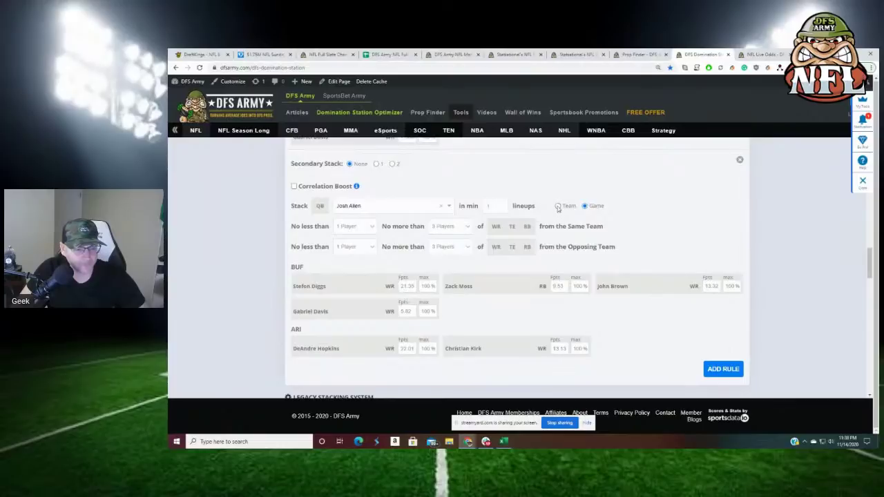
click(557, 206)
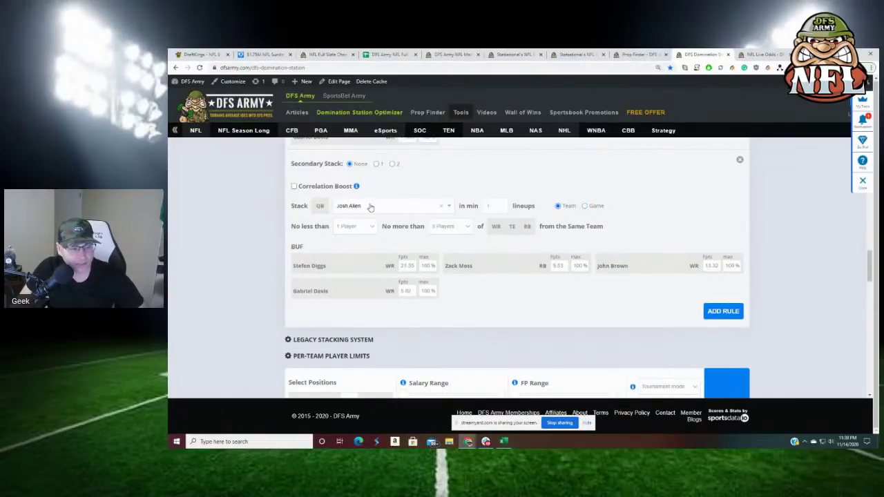
- Edit the total number of lineups and set the Josh Allen team stack rule to a minimum of 20 lineups
scroll(733, 274, down, 3)
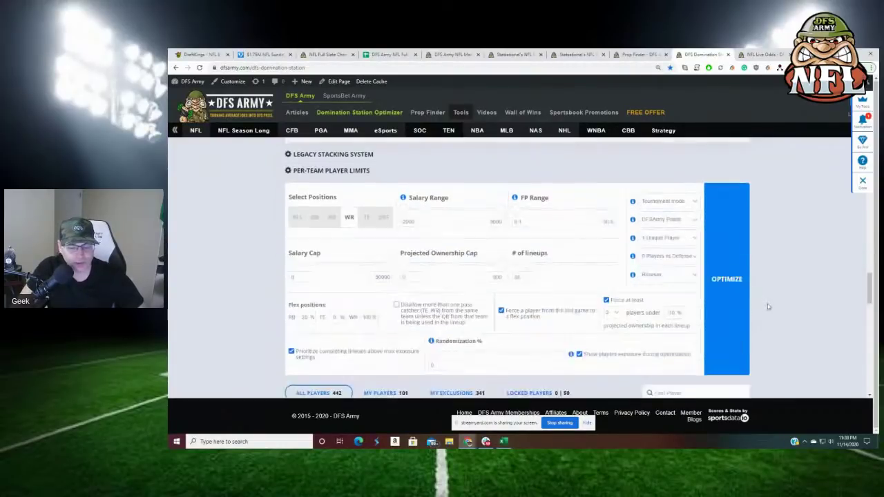
double_click(528, 278)
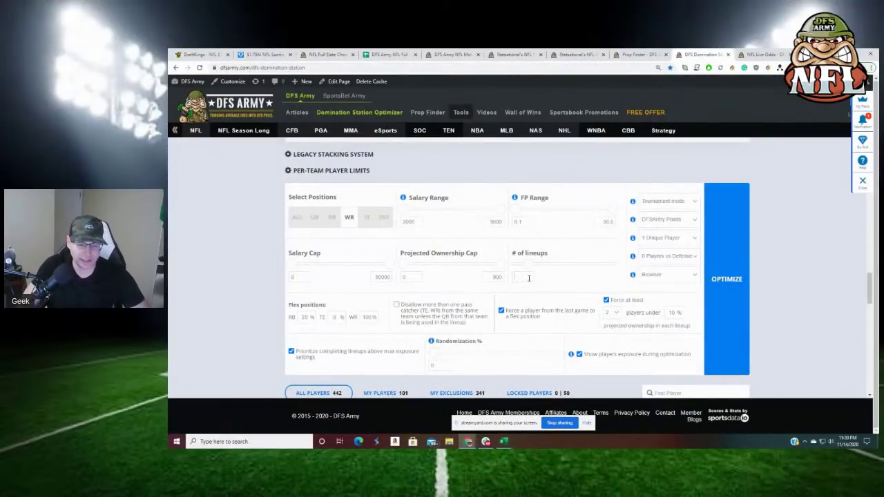
scroll(528, 278, up, 4)
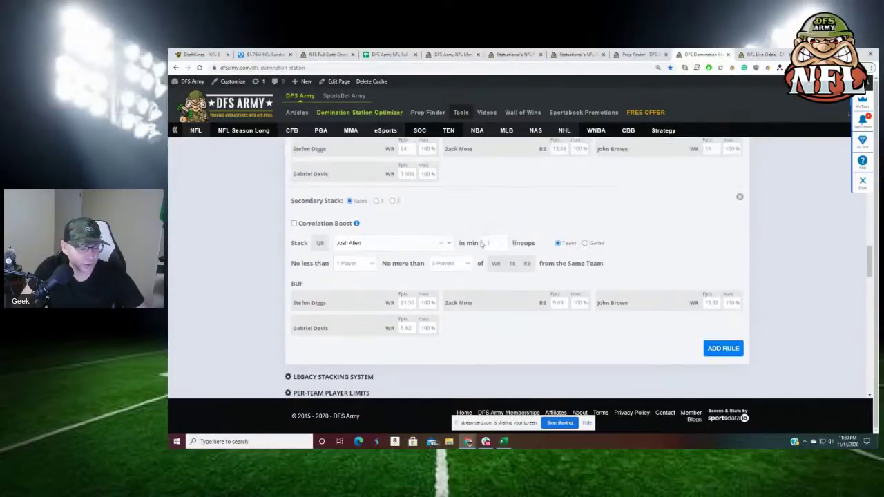
double_click(494, 243)
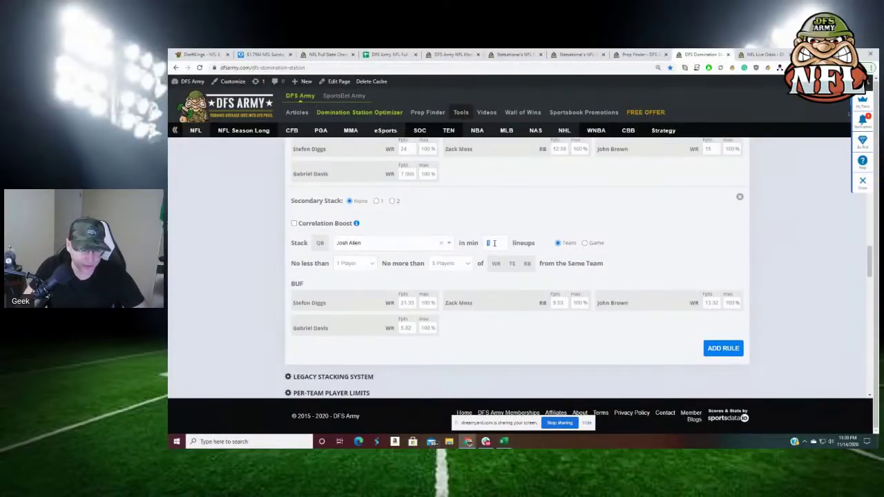
text(20)
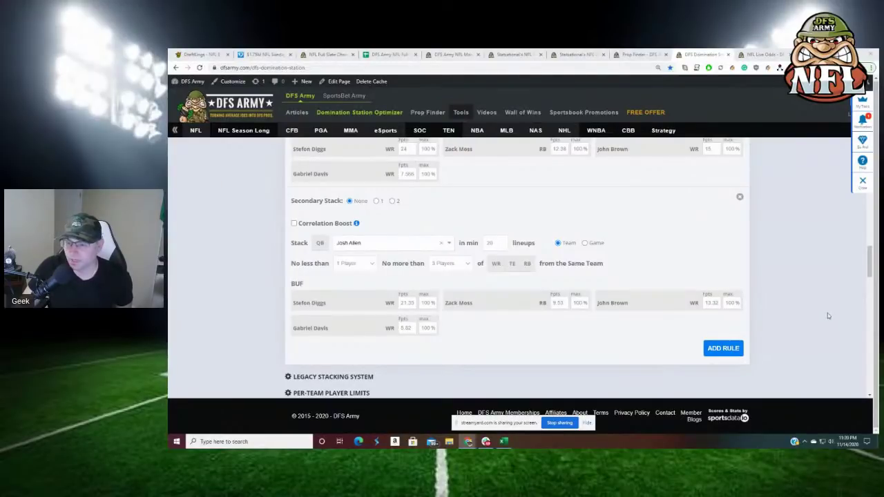
- Find Cole Beasley in the full player list and include him in the player pool
scroll(823, 305, down, 4)
scroll(822, 302, down, 3)
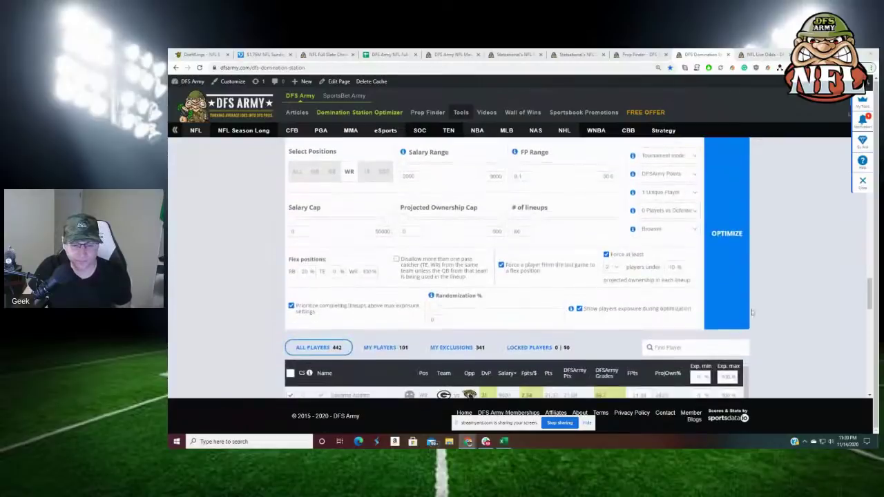
click(652, 318)
text(beasl)
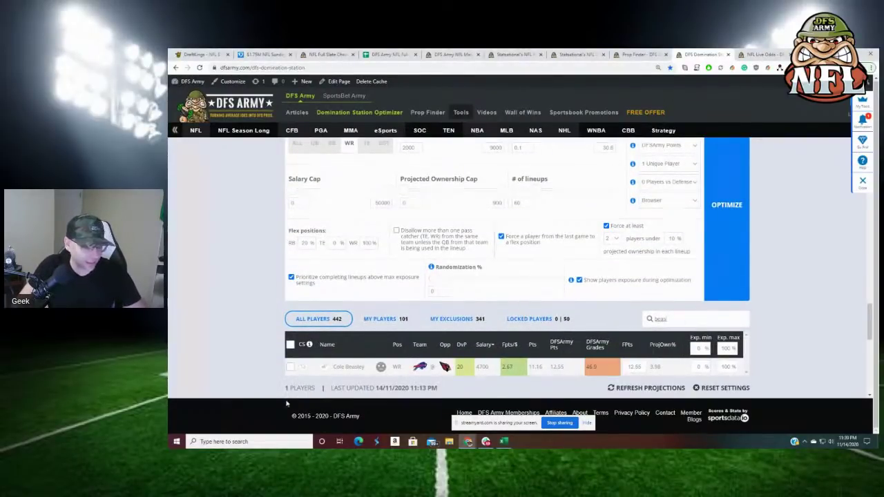
click(291, 370)
scroll(796, 300, down, 2)
scroll(792, 303, up, 10)
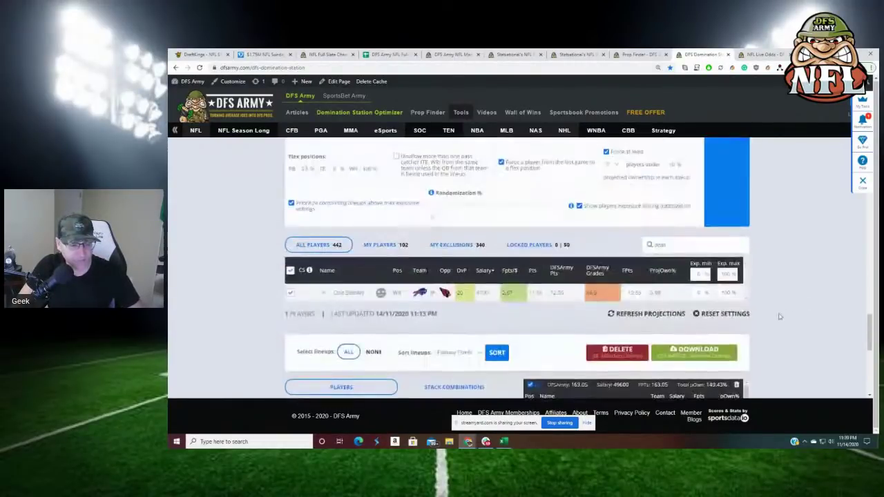
scroll(782, 314, up, 1)
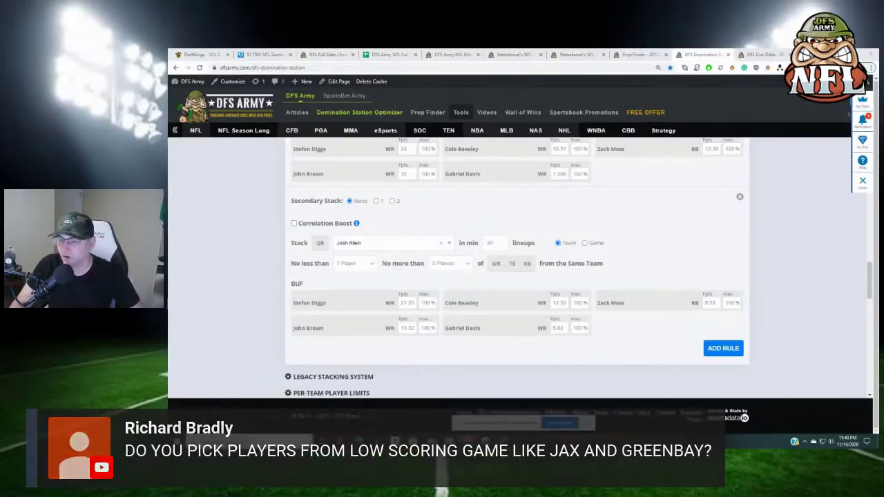
- Switch to the NFL Live Odds page and examine the spreads and totals, including the Jacksonville at Green Bay game
click(762, 54)
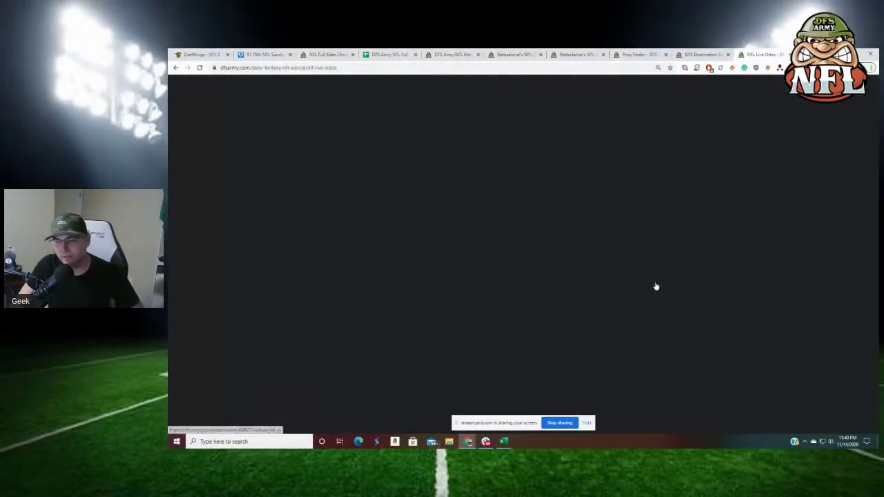
scroll(621, 289, down, 1)
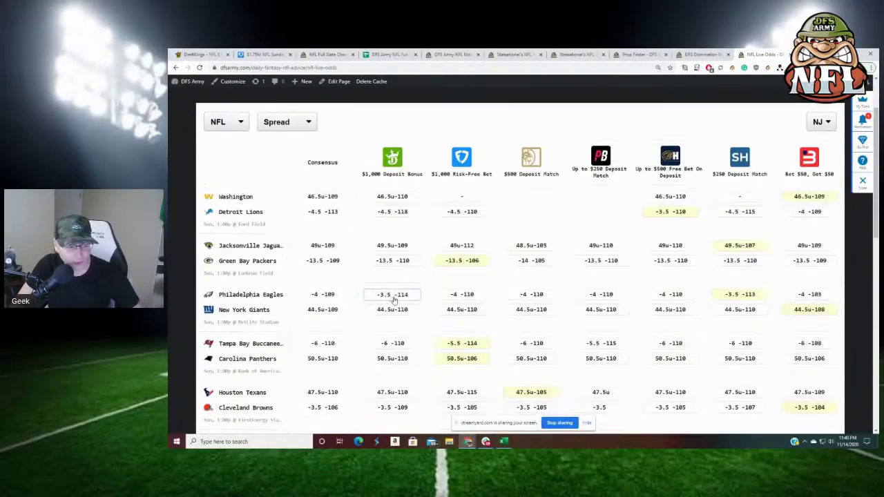
scroll(395, 298, down, 2)
scroll(398, 304, down, 5)
scroll(546, 343, up, 5)
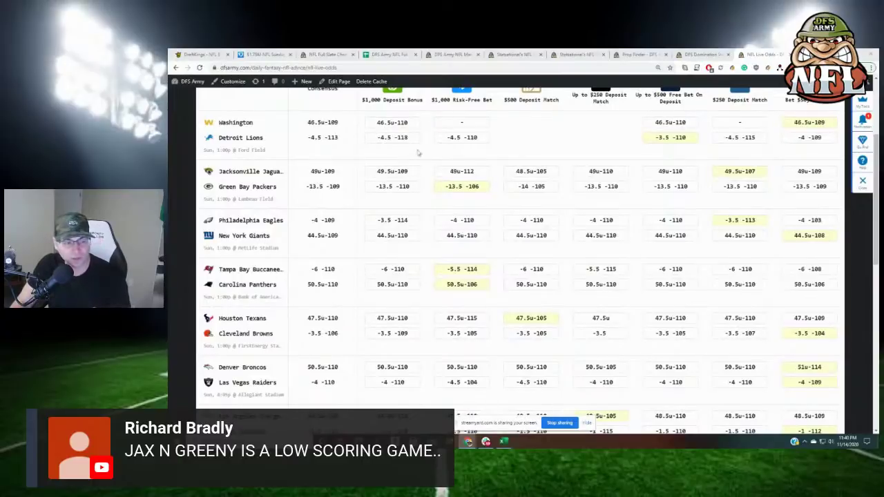
scroll(376, 169, up, 2)
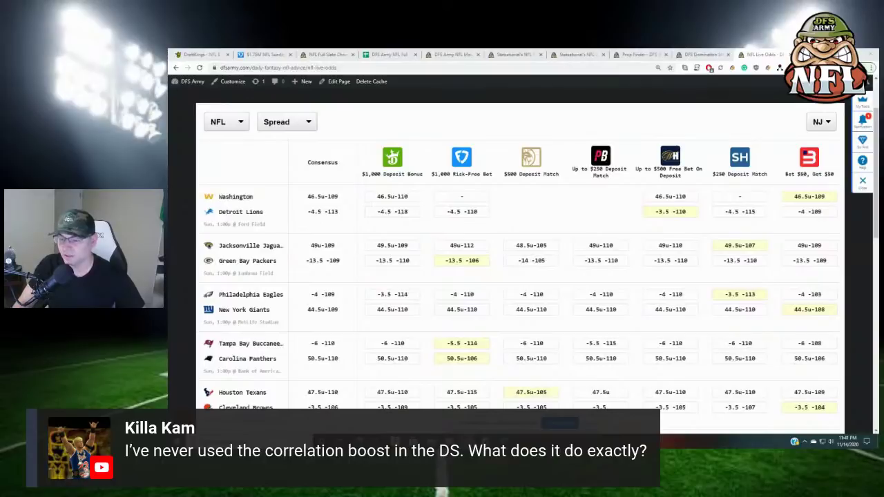
- Return to the optimizer and turn Correlation Boost on and off for the Josh Allen stack to compare the receivers' projected points
click(700, 55)
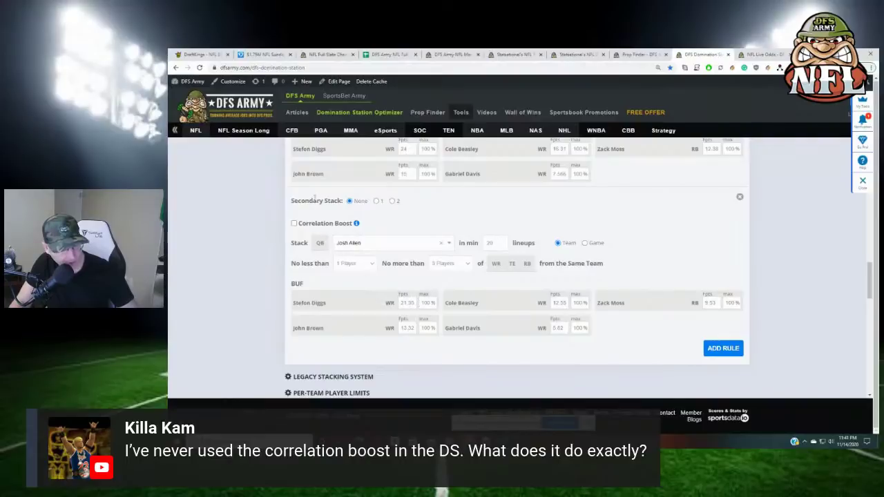
click(294, 223)
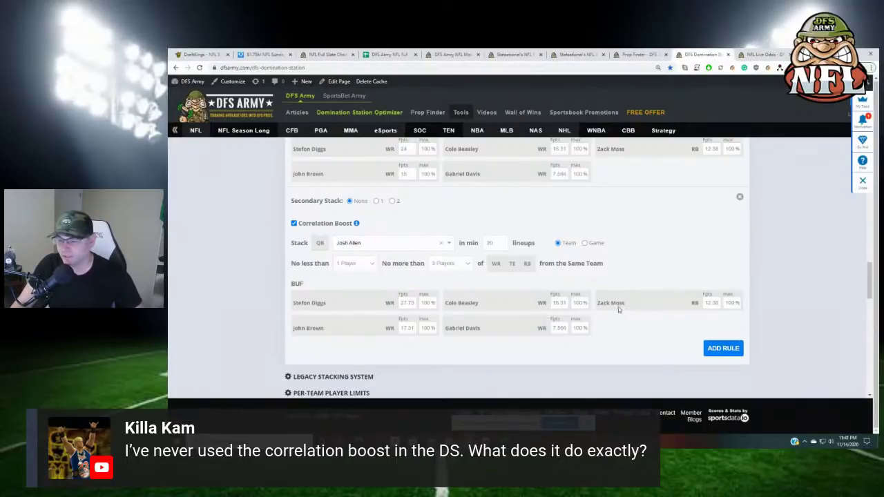
click(294, 223)
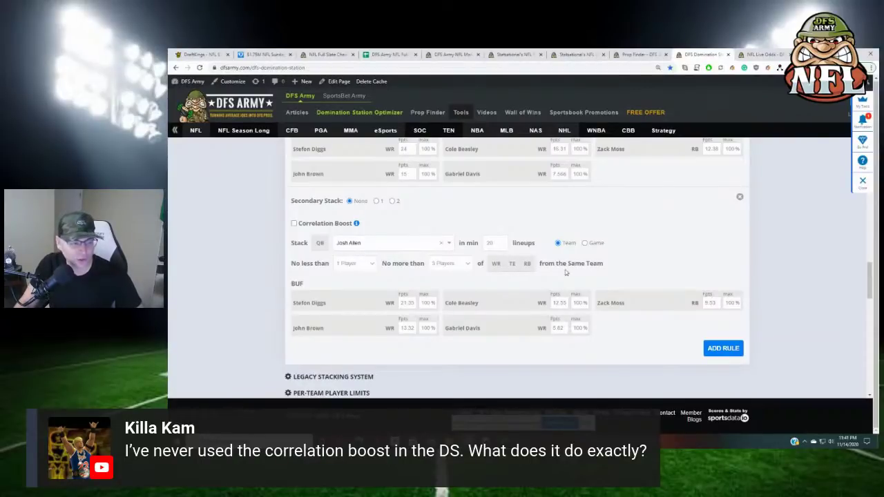
click(294, 224)
click(293, 224)
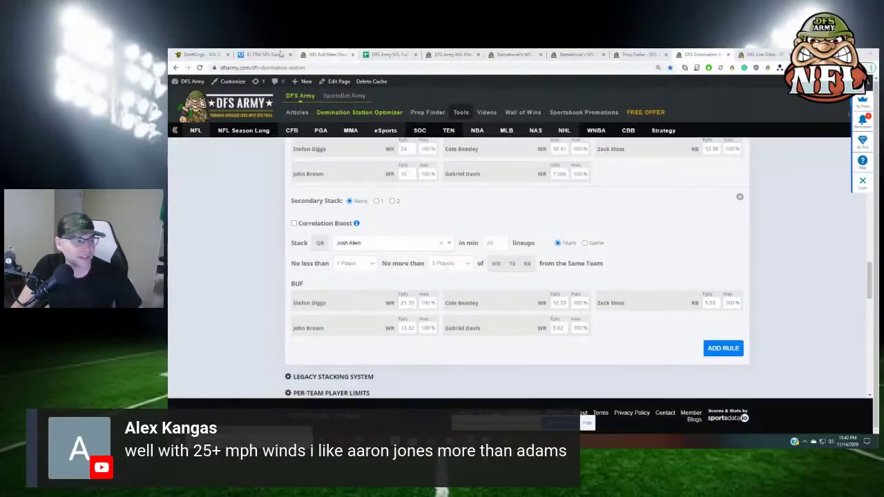
- Switch to the DraftKings lineup and examine Davante Adams' game log, including the week 7 game at Houston, then close his card
click(200, 53)
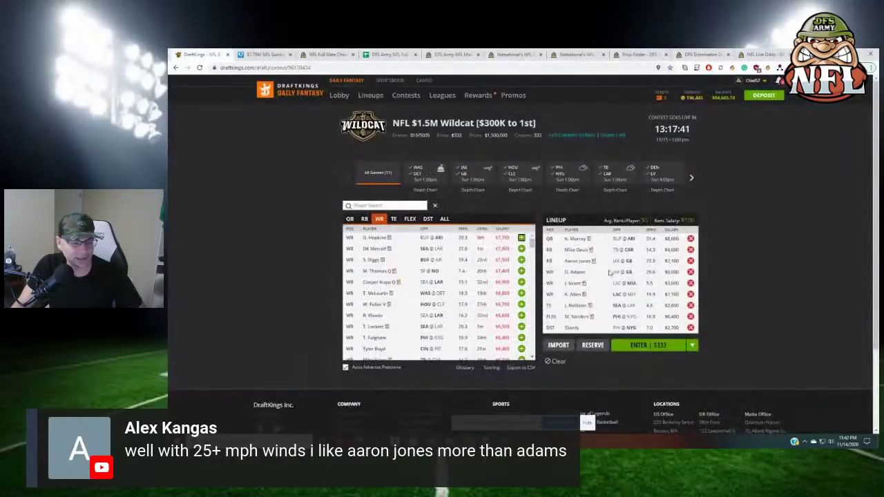
click(580, 273)
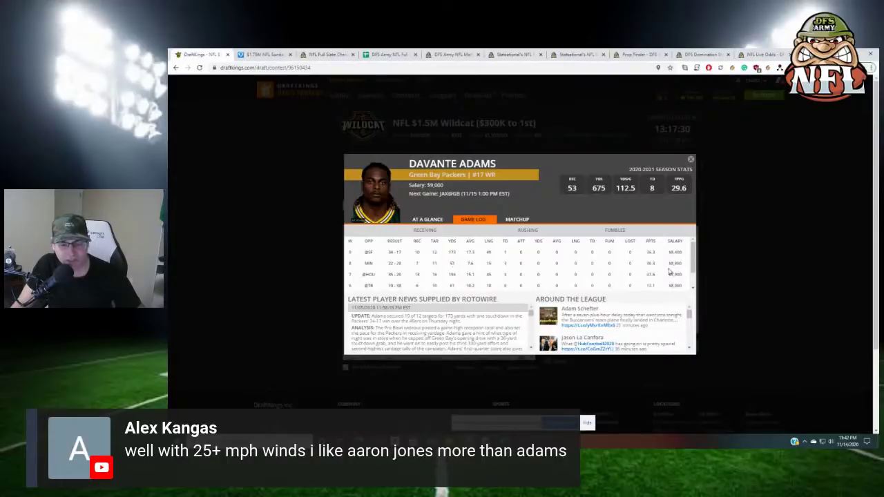
drag(651, 263, 470, 278)
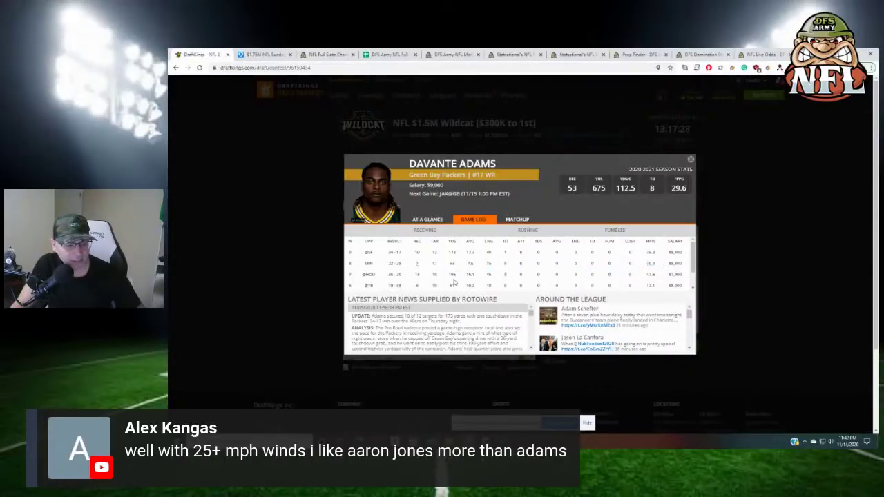
drag(412, 276, 662, 282)
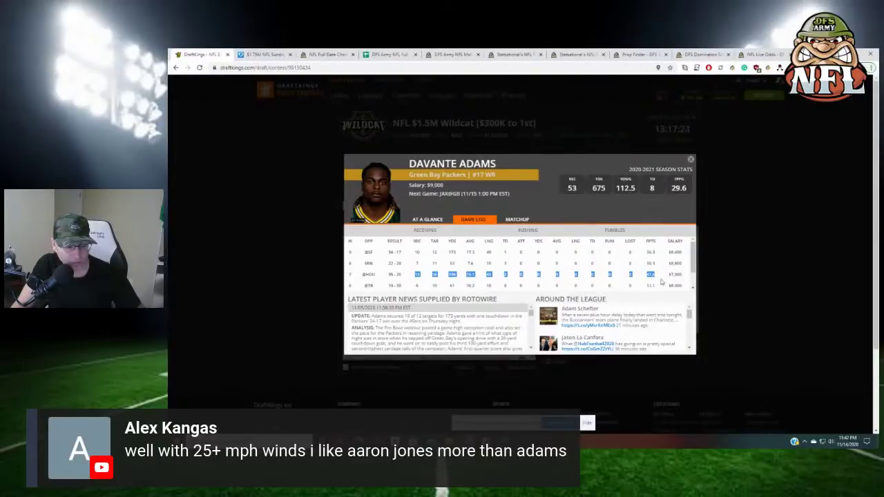
click(471, 274)
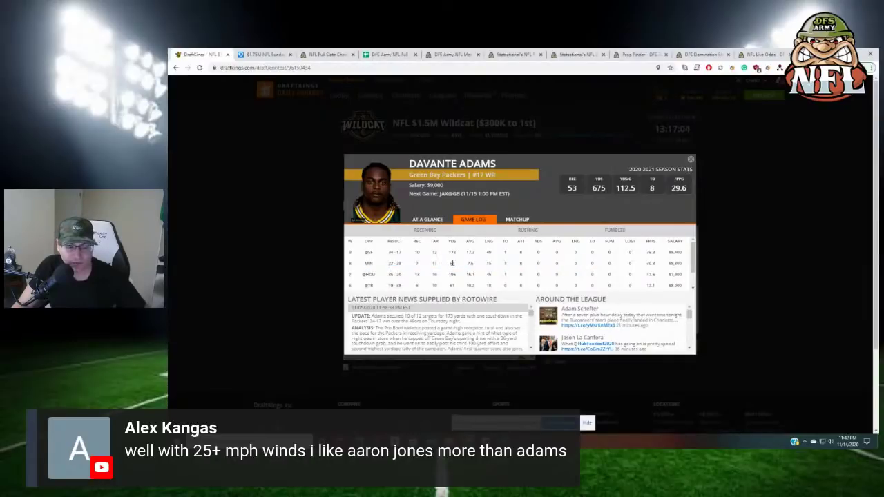
click(690, 160)
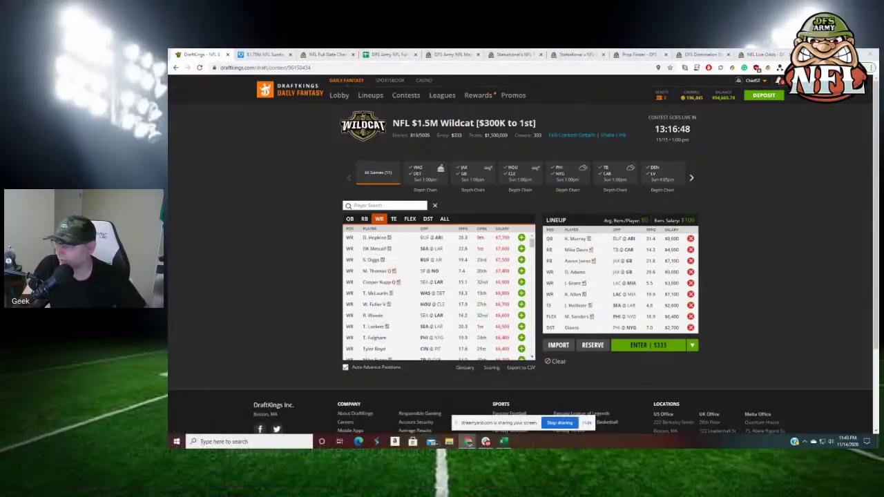
- Return to the optimizer and, in the Josh Allen team stack, set the projected points to 15.5 for John Brown and 23 for Stefon Diggs
click(699, 54)
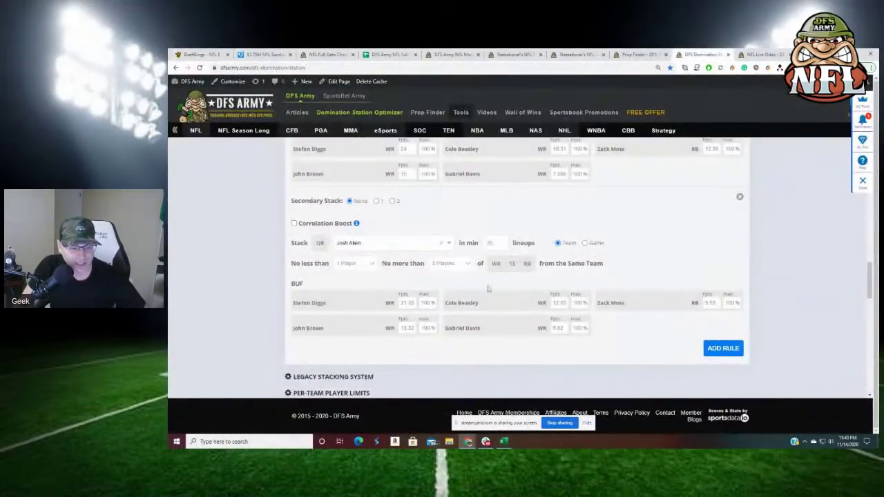
scroll(657, 292, down, 1)
click(584, 206)
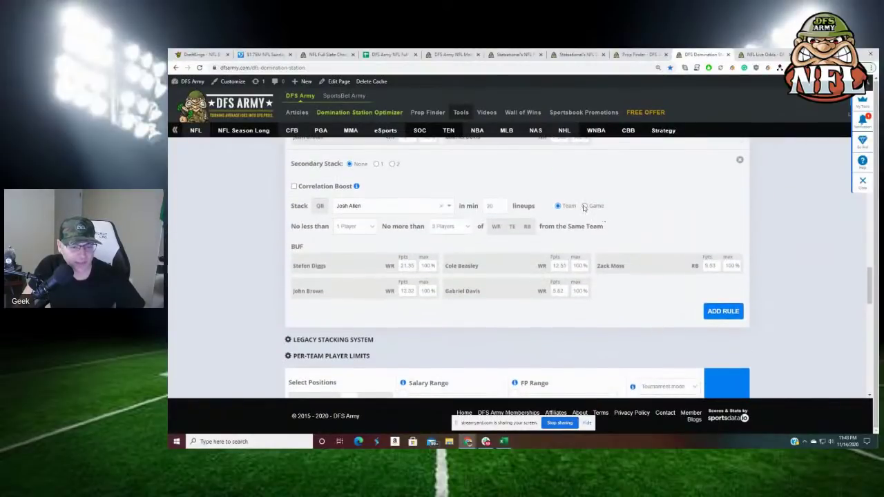
click(558, 206)
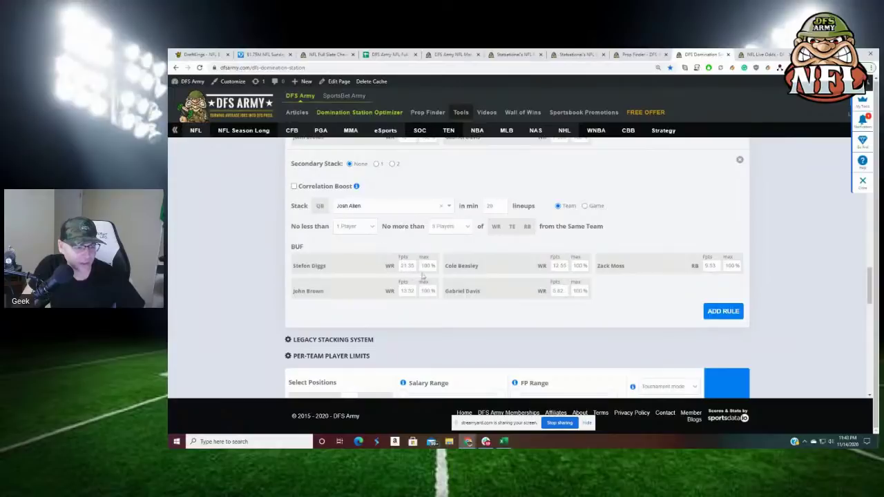
double_click(558, 269)
double_click(406, 290)
text(5)
text(0)
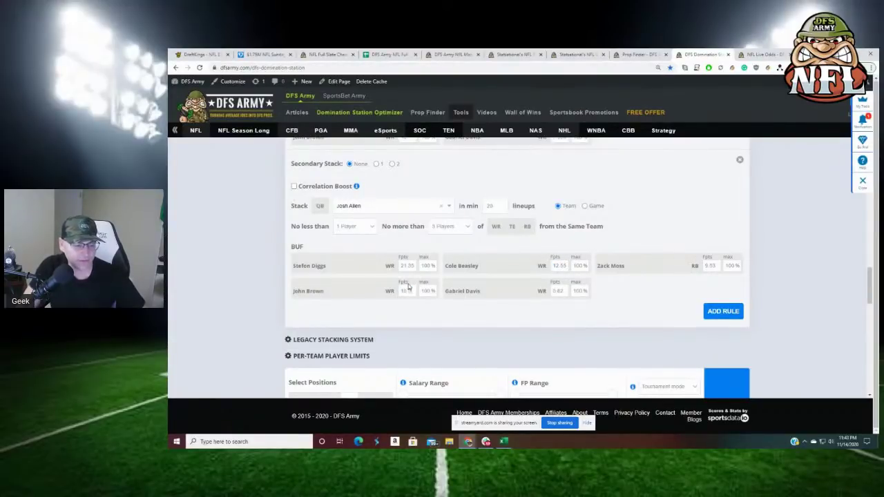
double_click(406, 266)
text(5)
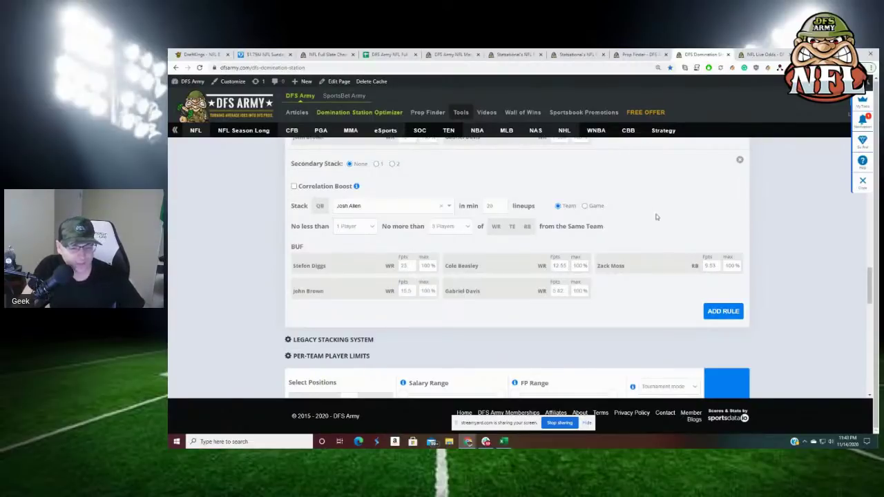
- In the Josh Allen stack, set the projected points to 13.5 for Cole Beasley and 7.5 for Gabriel Davis
double_click(558, 265)
text(13.5)
double_click(559, 291)
text(8)
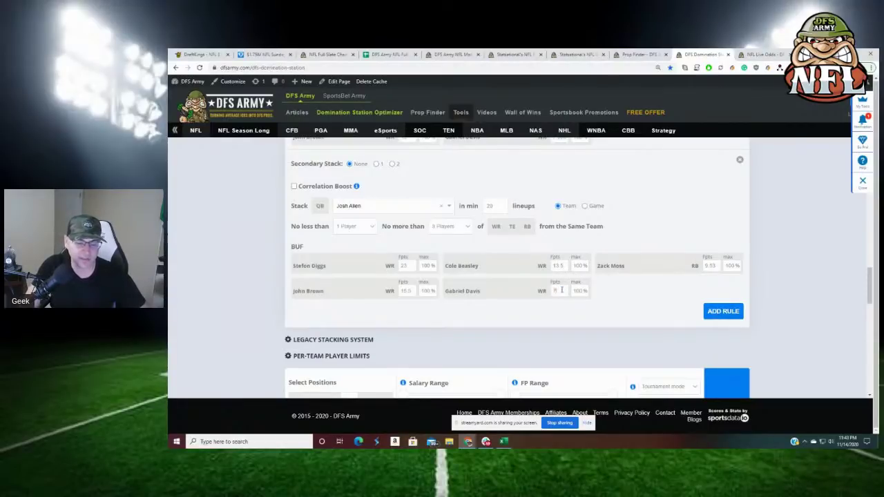
key(BackSpace)
text(7.5)
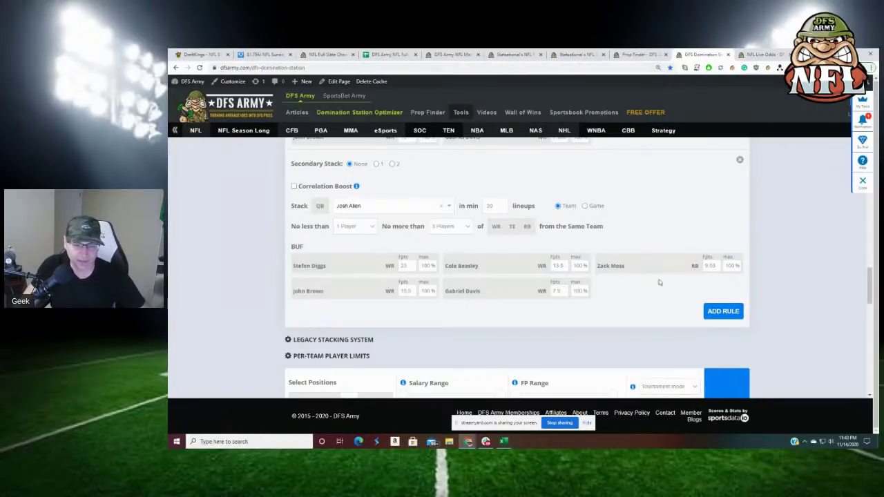
click(710, 265)
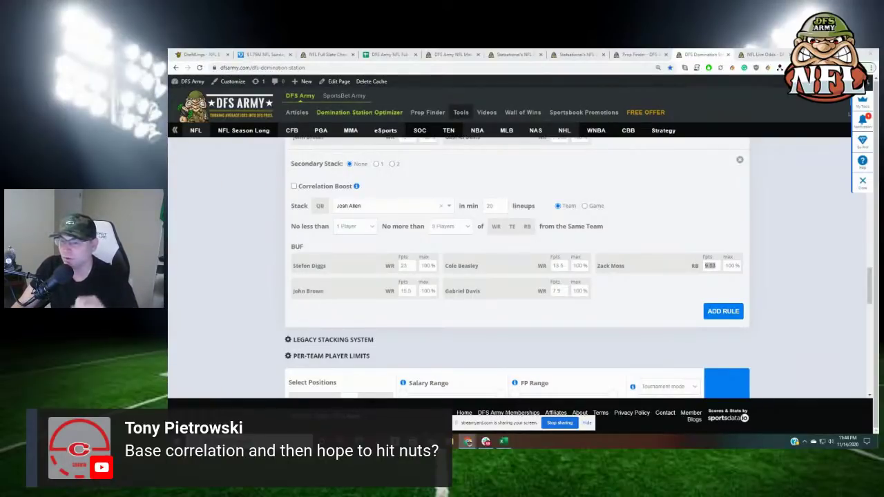
scroll(525, 330, up, 3)
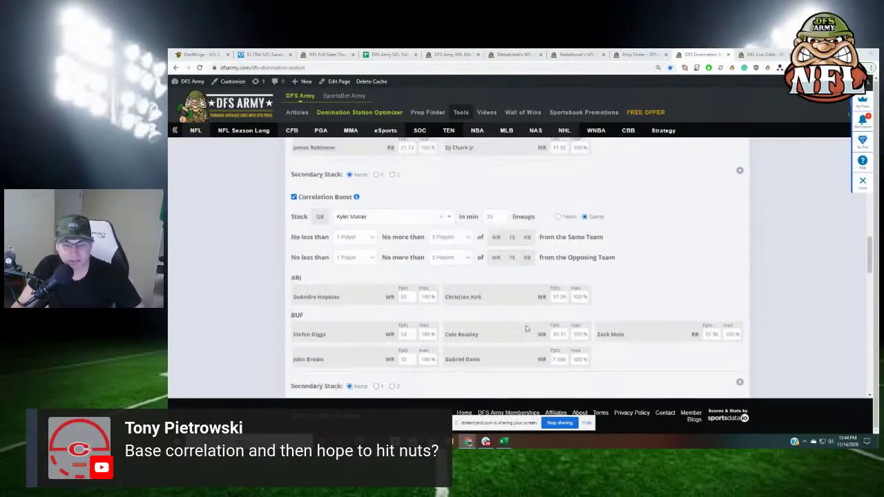
scroll(414, 256, down, 3)
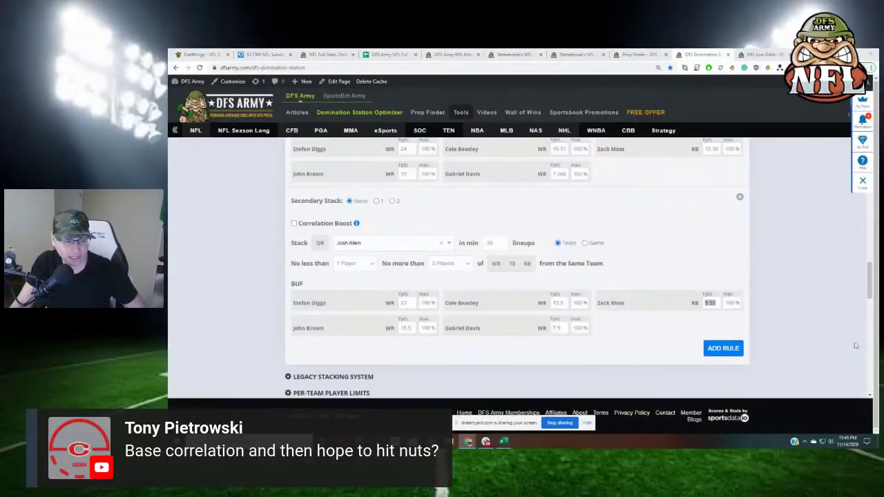
- Add another stacking rule below the Josh Allen stack, with its secondary stack set to None
scroll(819, 304, down, 1)
scroll(818, 314, up, 1)
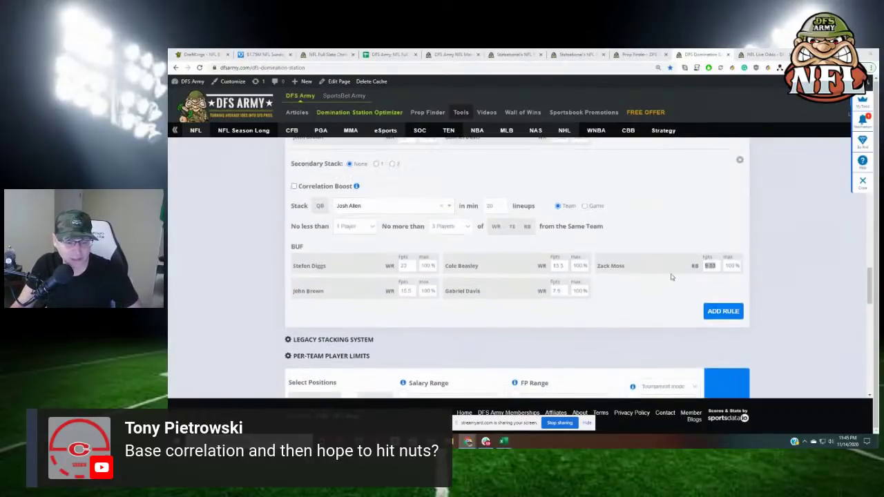
click(729, 311)
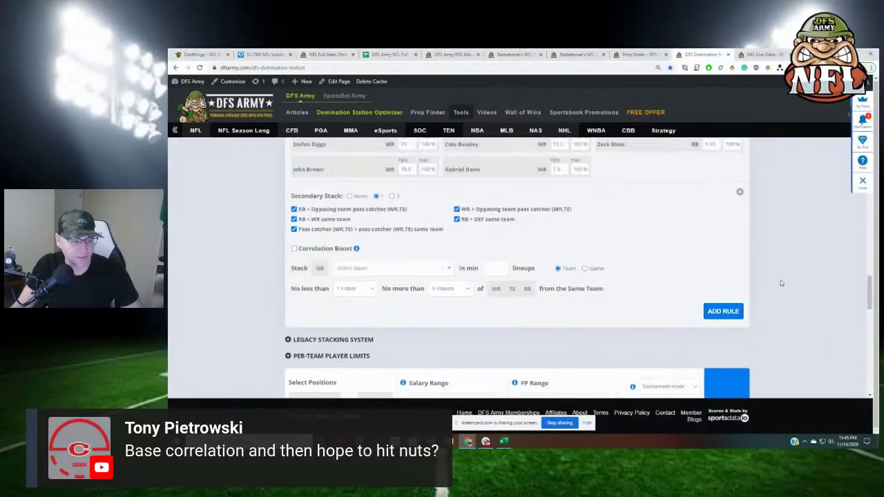
click(349, 196)
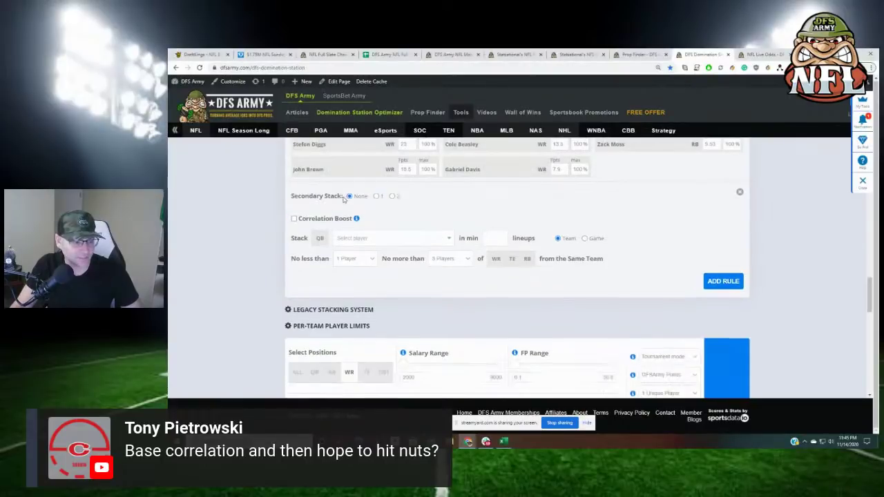
- Choose Jared Goff as the new rule's quarterback and pick the minimum number of players from his team
click(371, 238)
text(goo)
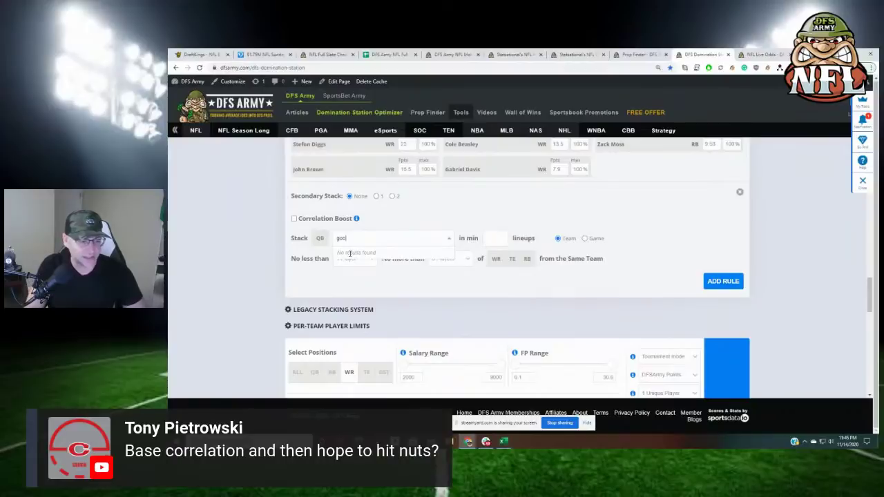
key(BackSpace)
text(f)
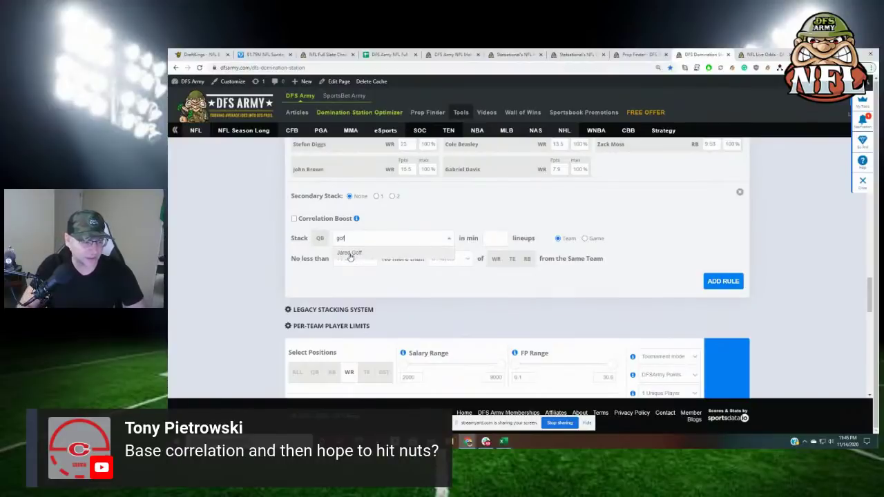
click(349, 253)
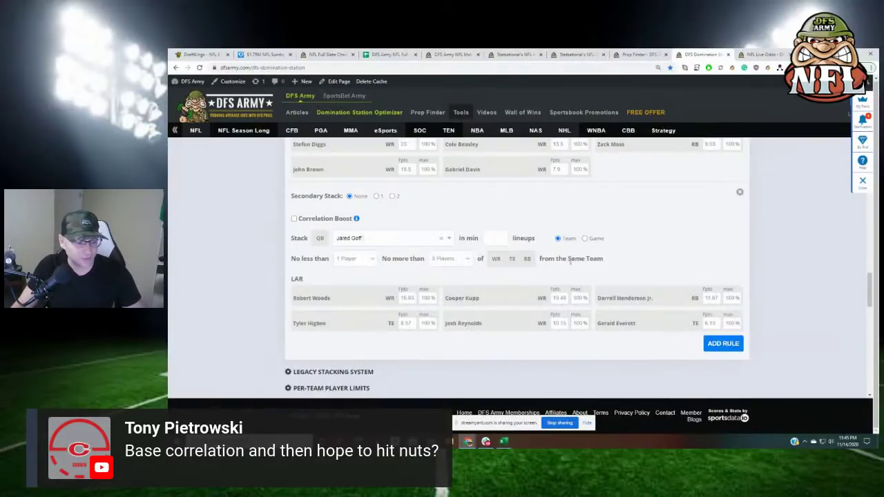
click(372, 258)
click(354, 286)
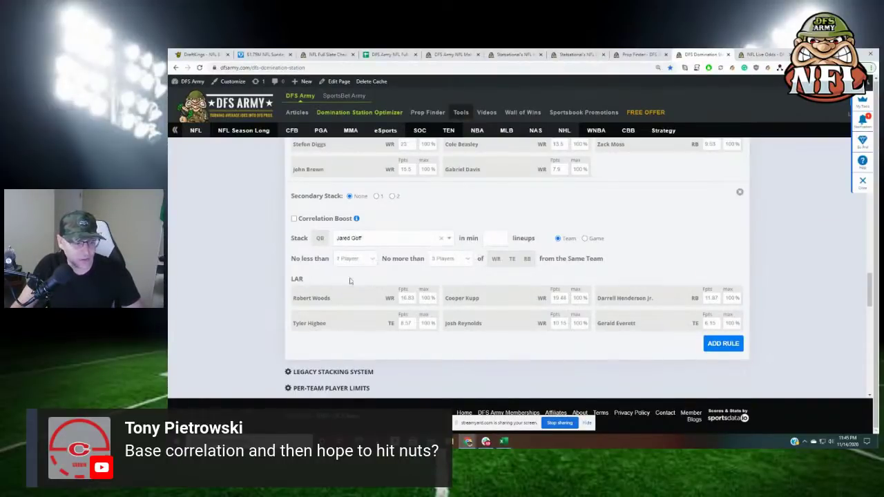
- Check the lineup minimums in the existing stacking rules and set the number of lineups to build to 90
click(495, 236)
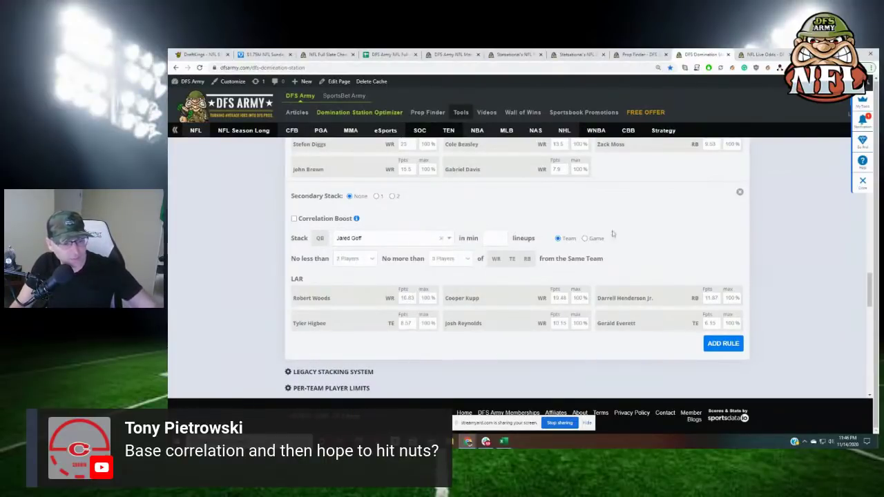
scroll(776, 259, up, 5)
scroll(776, 260, up, 3)
scroll(776, 263, down, 2)
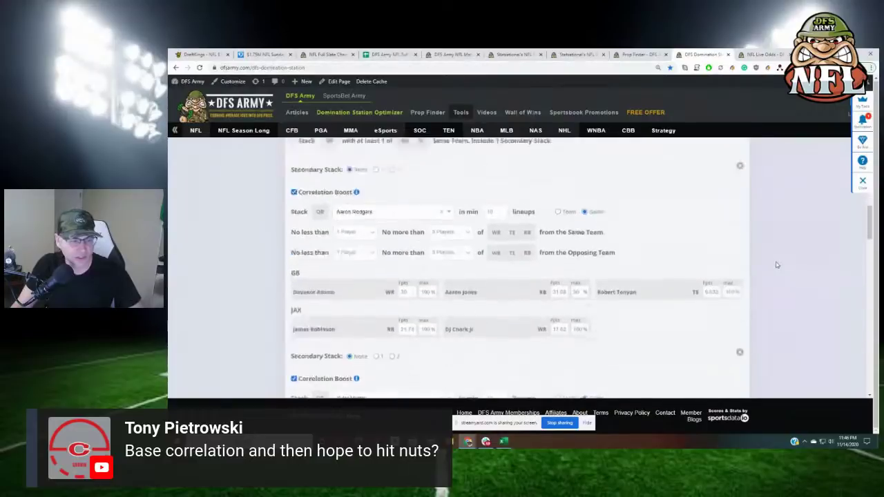
scroll(776, 263, up, 5)
scroll(777, 267, down, 3)
scroll(777, 272, down, 10)
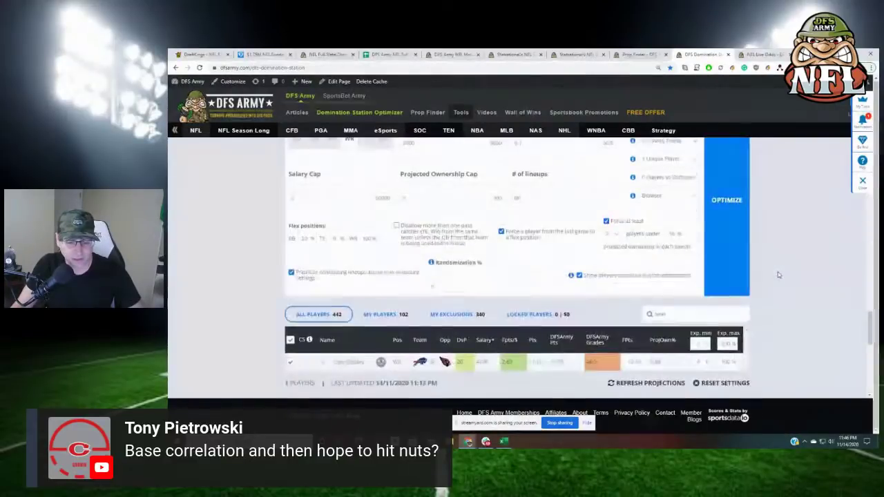
scroll(777, 272, up, 2)
double_click(523, 271)
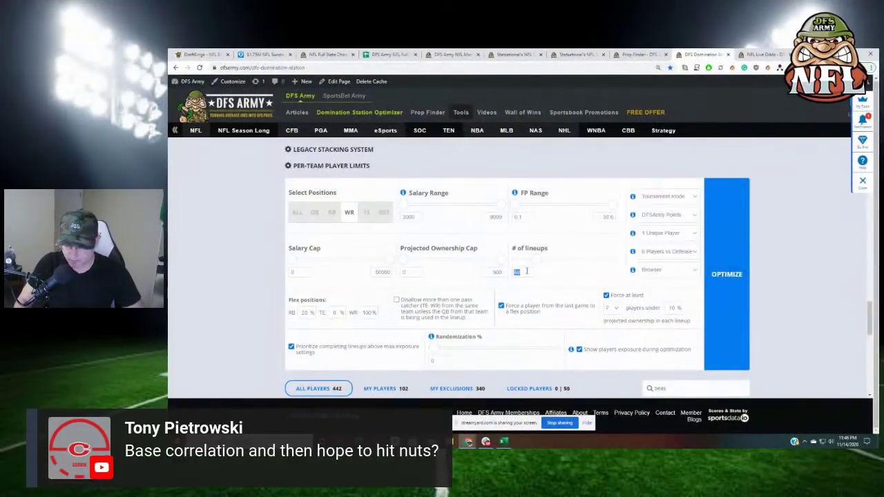
text(90)
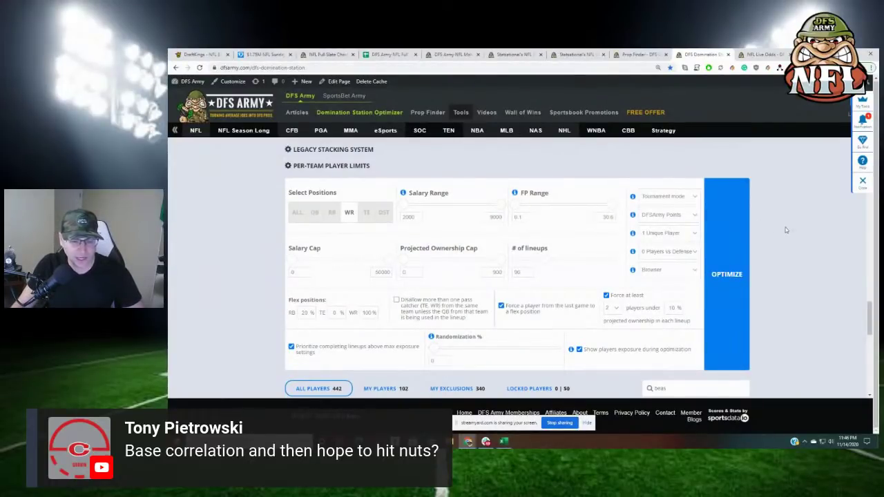
- Require the Jared Goff stack in at least 20 lineups and set Darrell Henderson Jr.'s maximum in that stack to 0%
scroll(785, 230, up, 5)
double_click(499, 277)
text(20)
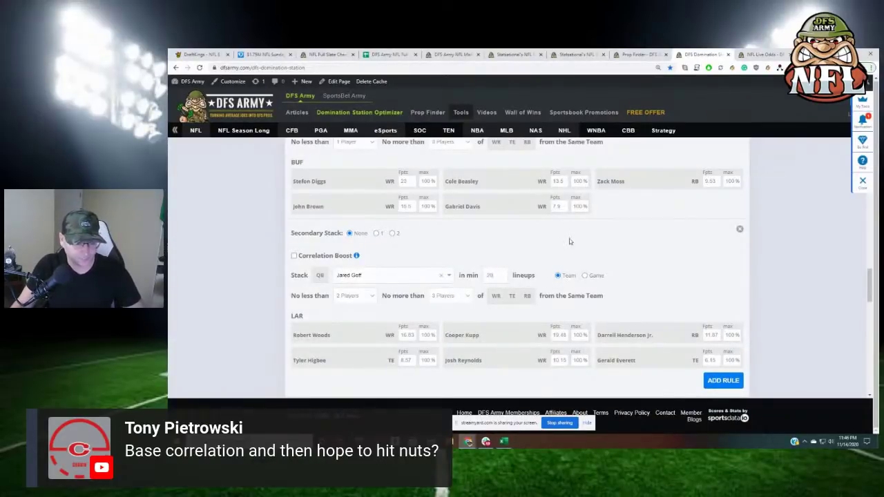
scroll(437, 288, down, 1)
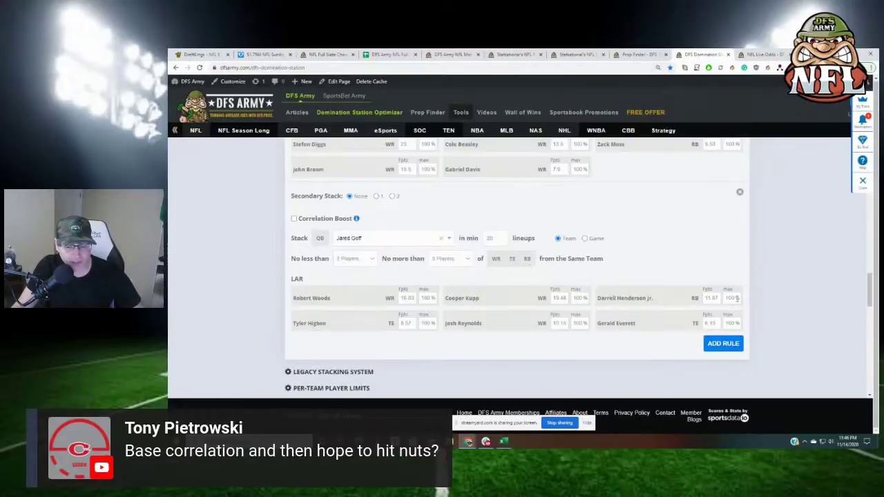
drag(735, 299, 686, 296)
text(0)
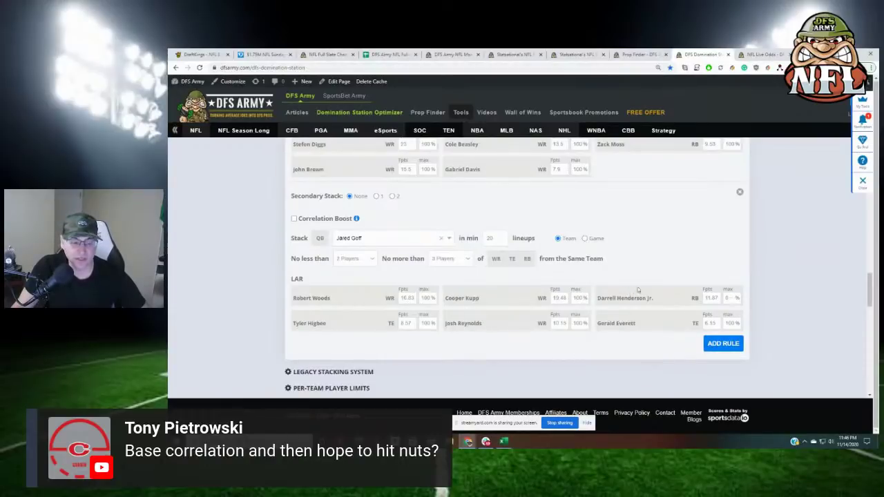
- Examine the players used and their exposures while the optimizer generates the lineups
scroll(819, 334, down, 2)
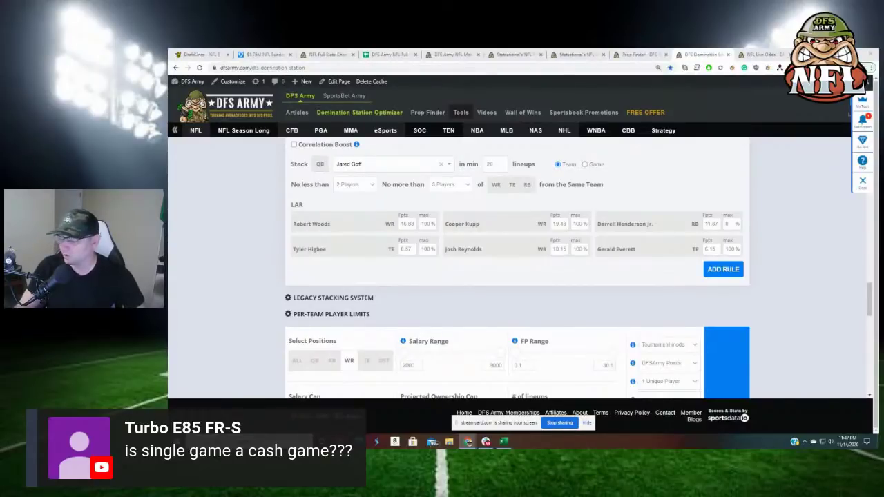
scroll(671, 218, down, 10)
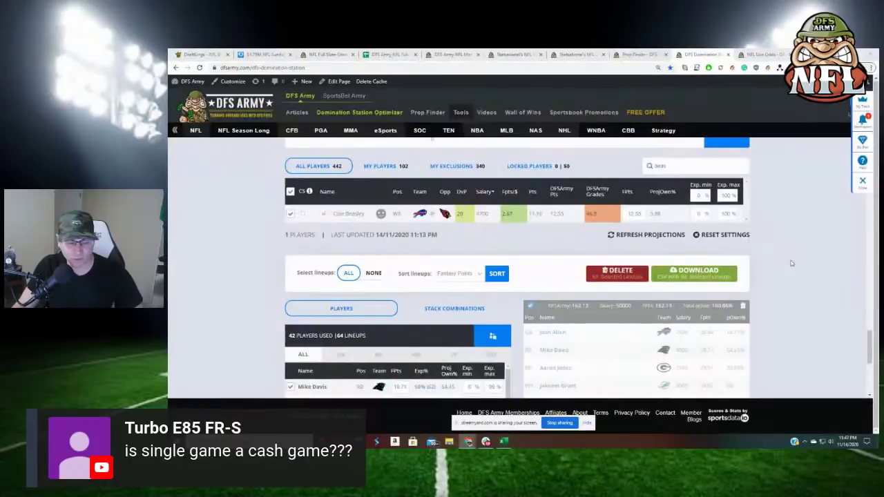
scroll(700, 322, up, 5)
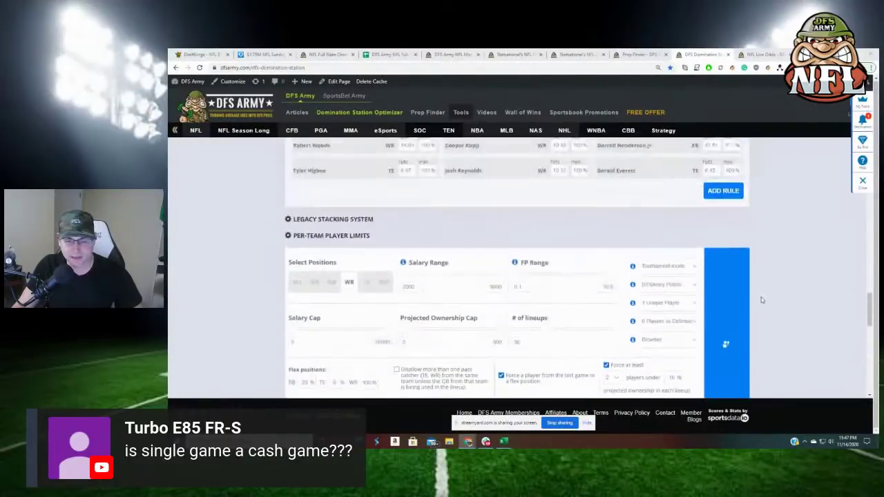
scroll(794, 309, down, 5)
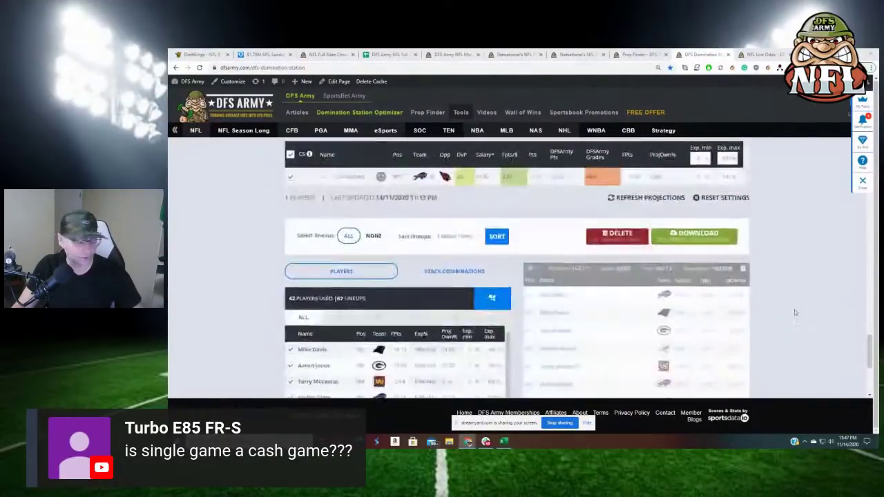
scroll(793, 312, up, 1)
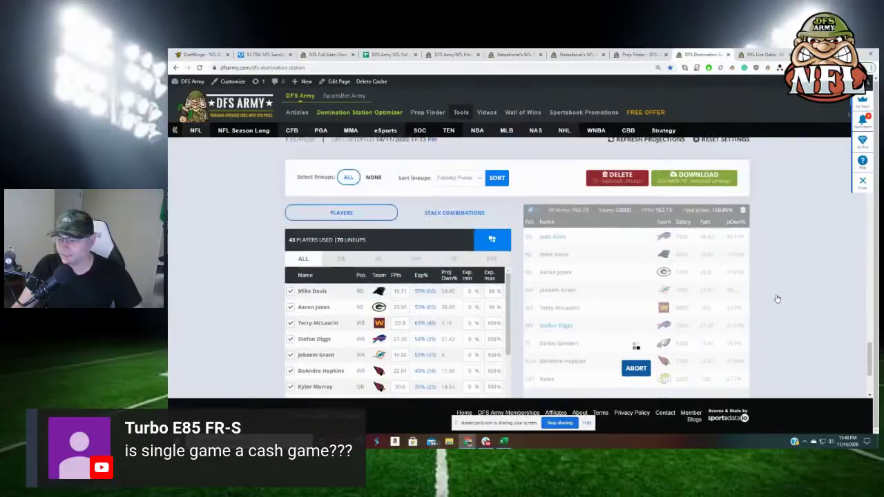
- Switch the optimization from Browser to Server and require 2 unique players between lineups
scroll(778, 298, up, 3)
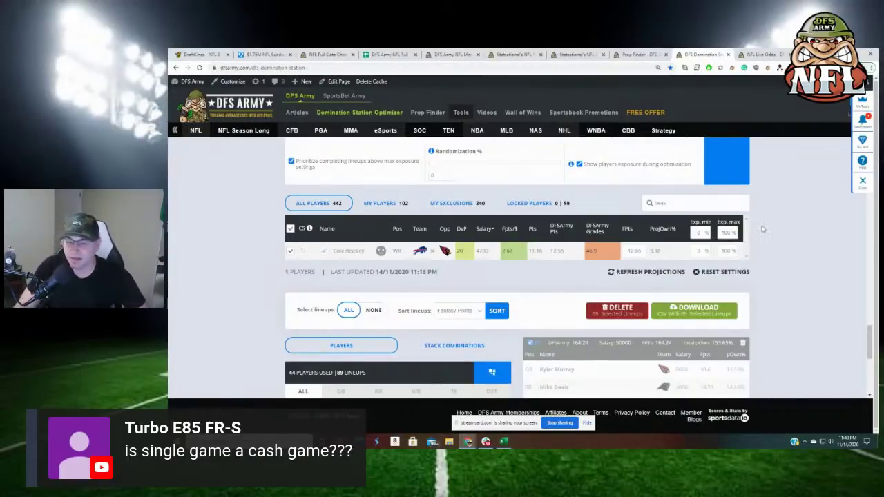
scroll(762, 230, up, 5)
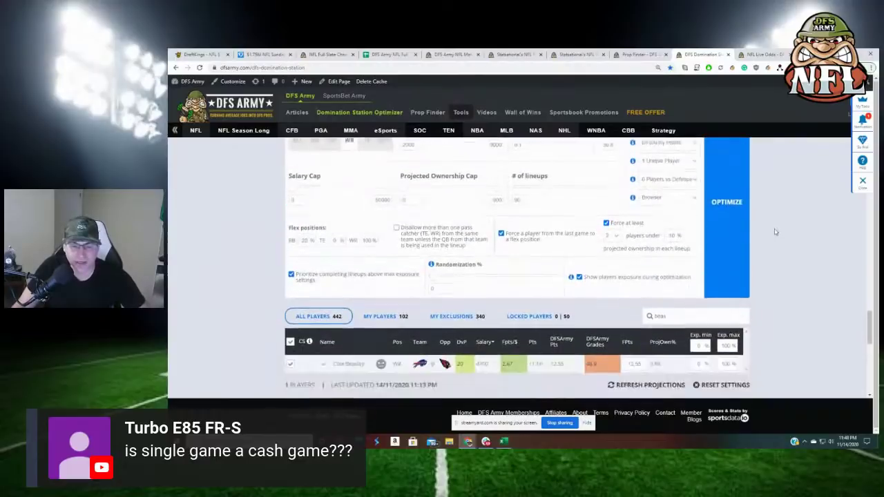
click(689, 271)
click(675, 289)
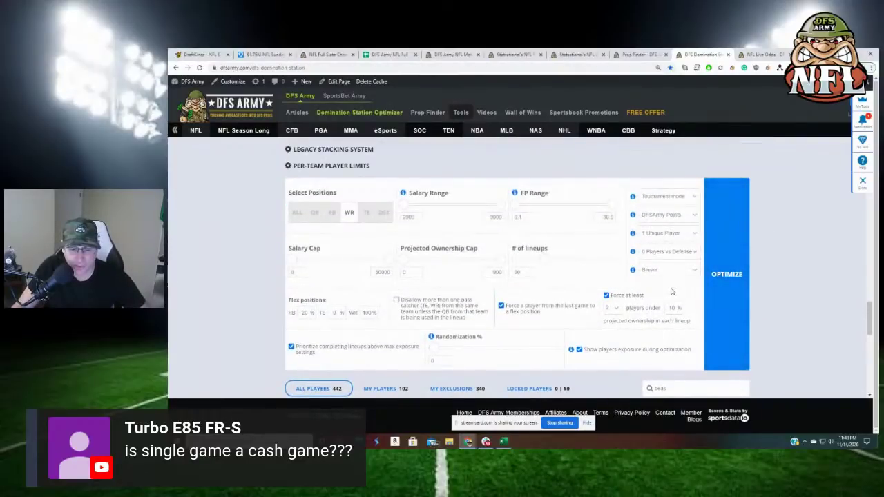
click(673, 235)
click(669, 252)
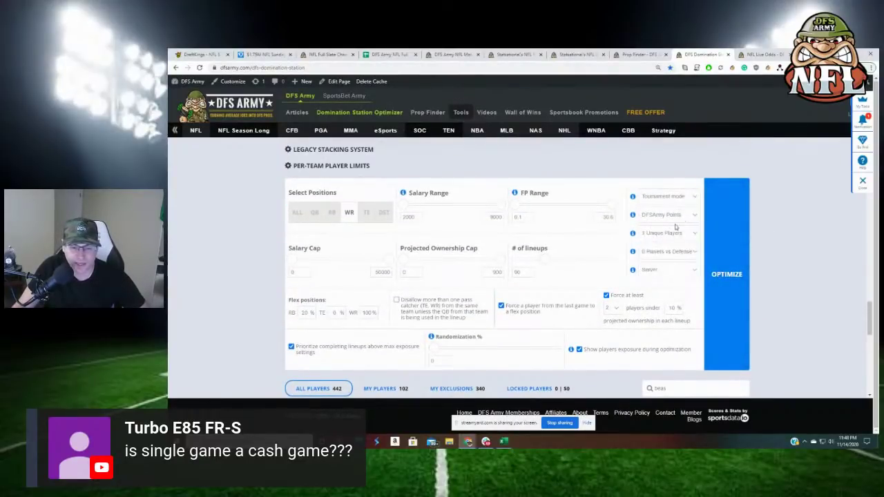
- Clear the search text that filters the player pool
scroll(784, 271, down, 2)
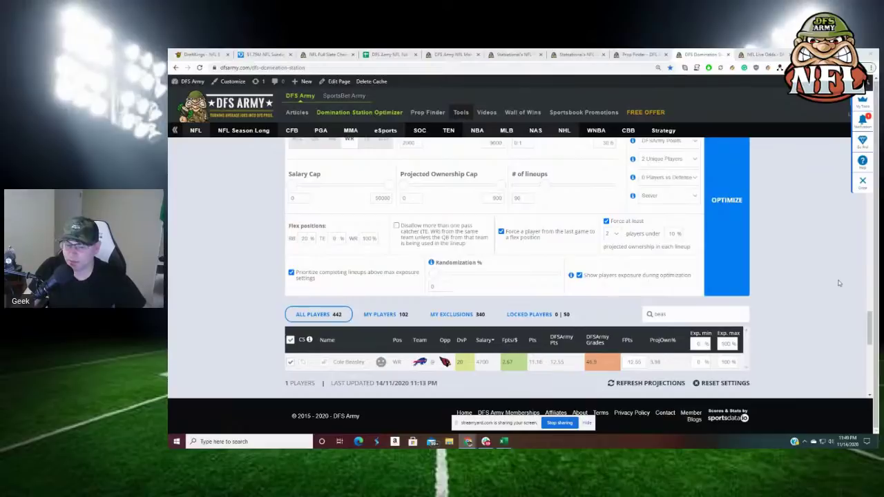
scroll(822, 281, down, 1)
scroll(483, 238, down, 1)
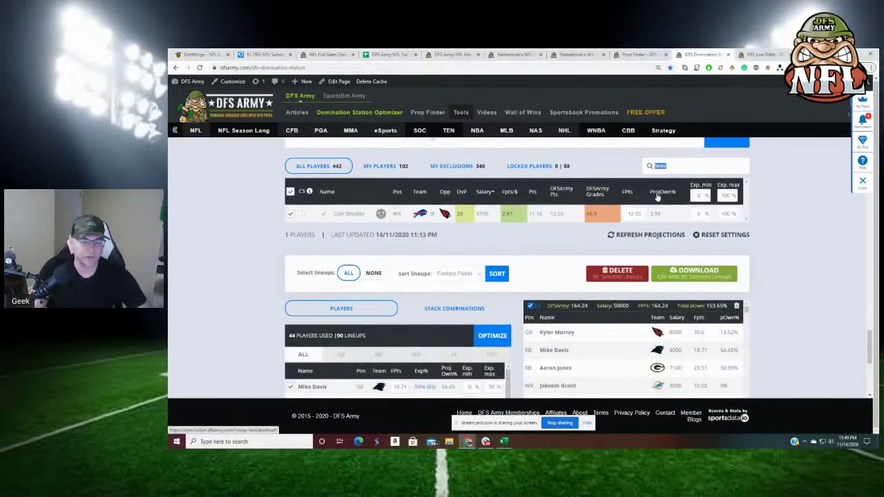
key(BackSpace)
- Set the Jared Goff stack's minimum to 25 lineups
scroll(794, 247, up, 3)
scroll(793, 247, up, 5)
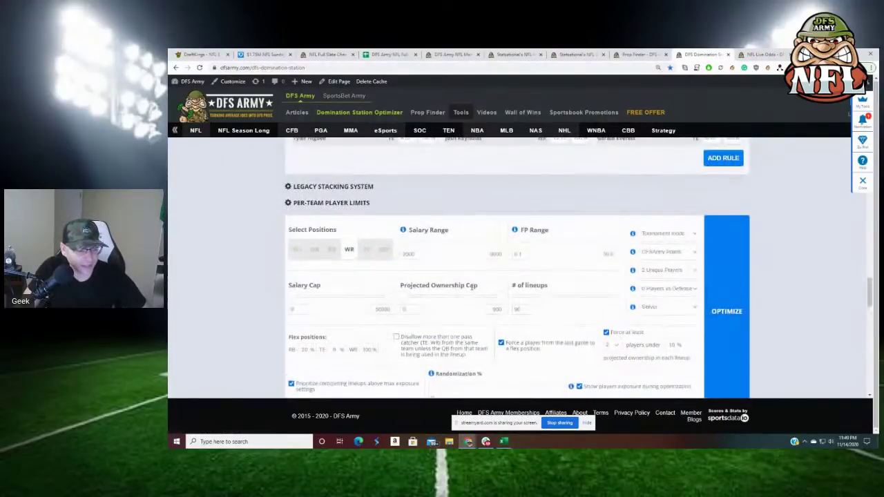
double_click(501, 231)
text(25)
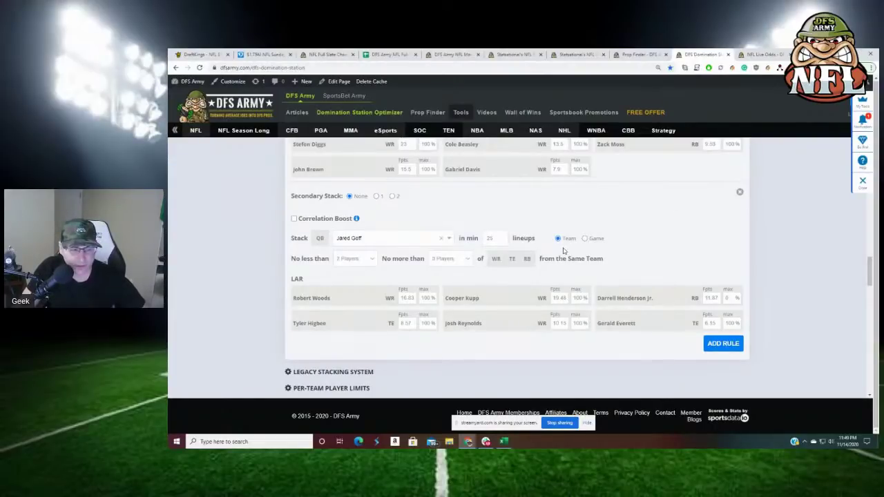
- Run the optimization again with the updated stacking rules and unique-player setting
scroll(778, 265, down, 10)
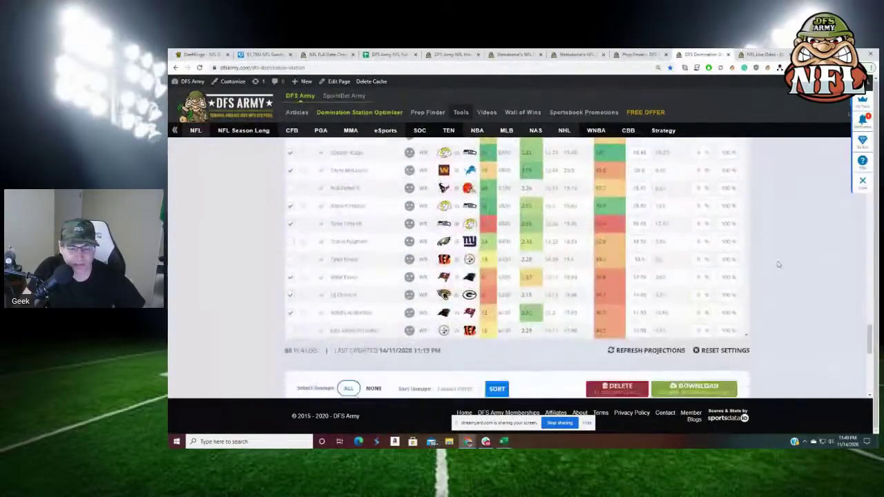
scroll(778, 264, up, 6)
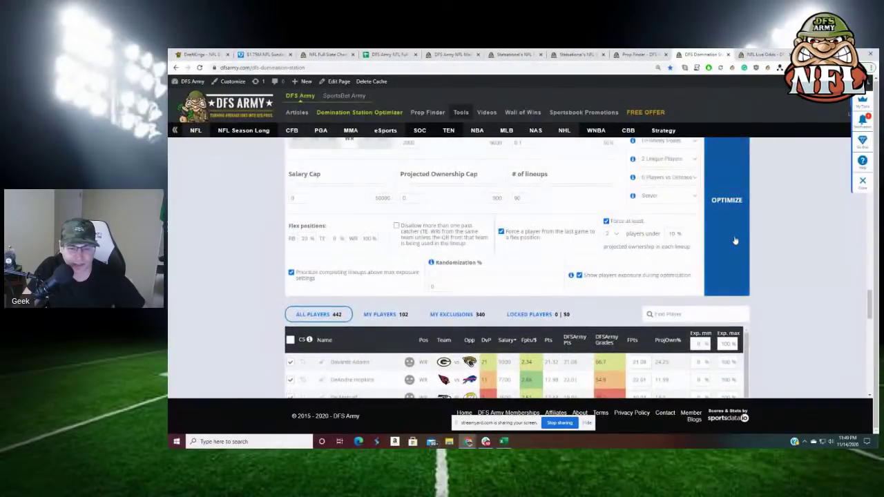
click(735, 240)
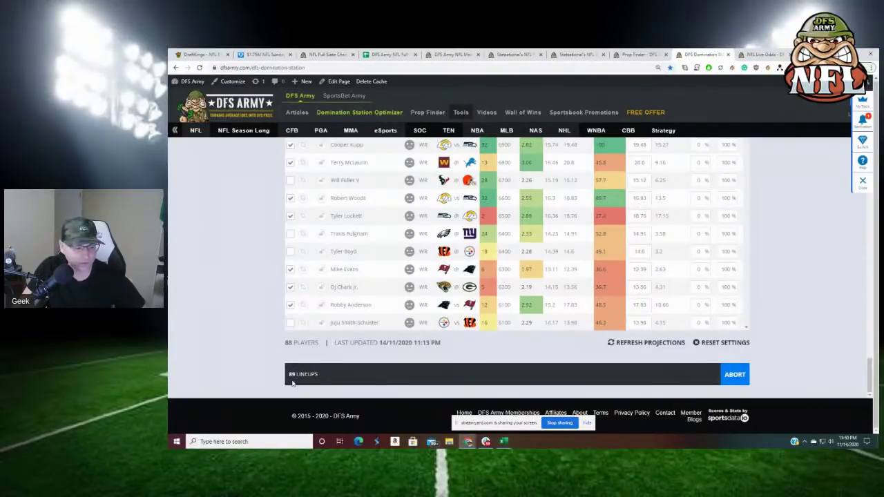
- Examine the player exposures and the highest-scoring Kyler Murray lineups in the new results
scroll(239, 306, down, 3)
scroll(640, 353, down, 1)
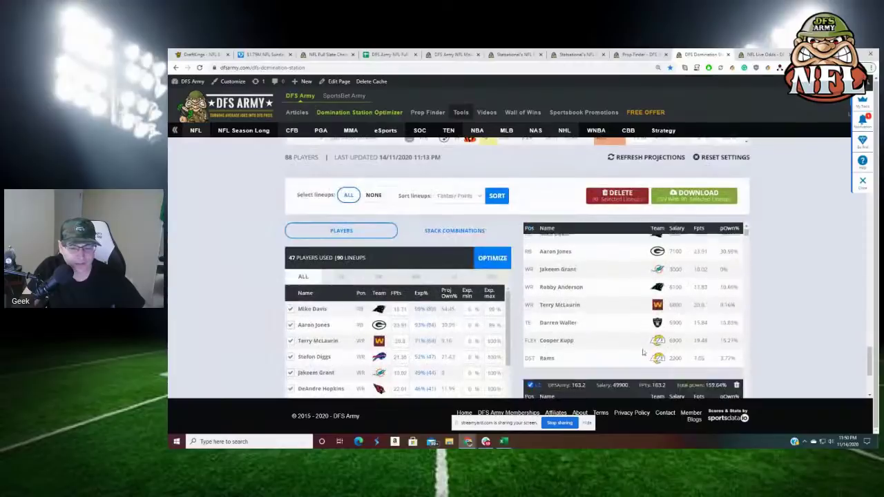
scroll(640, 354, up, 2)
scroll(782, 280, down, 1)
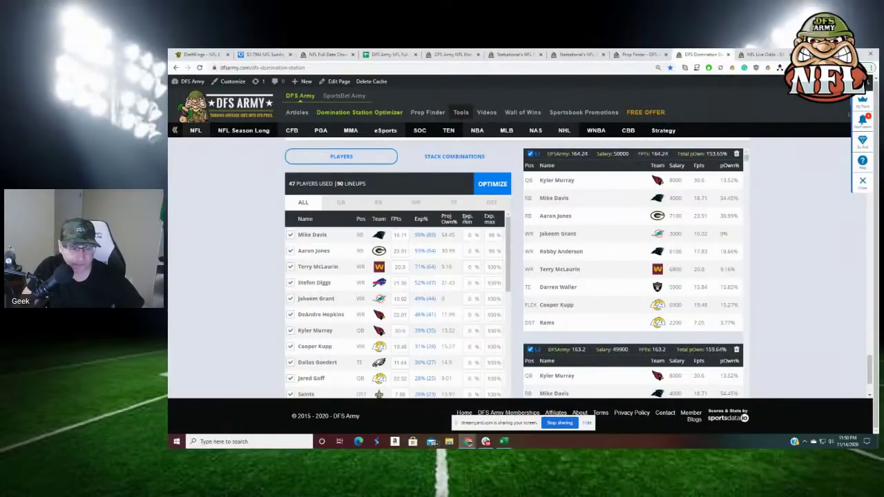
scroll(648, 283, down, 3)
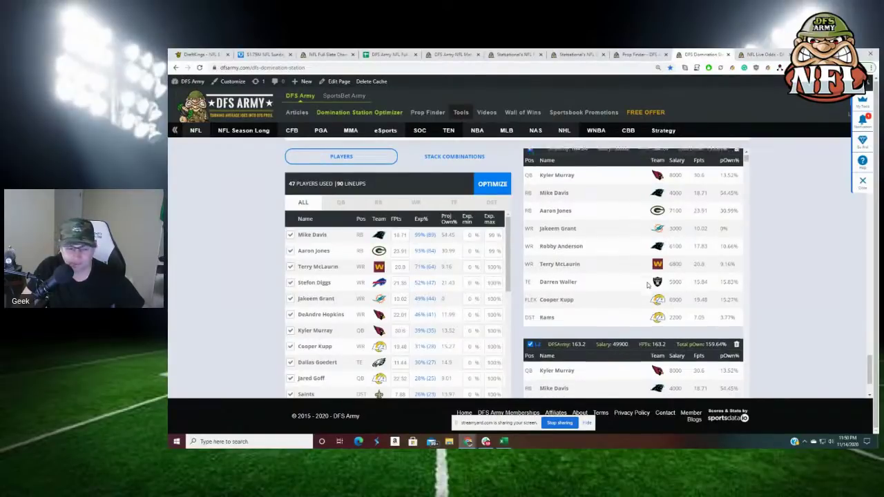
scroll(648, 283, down, 5)
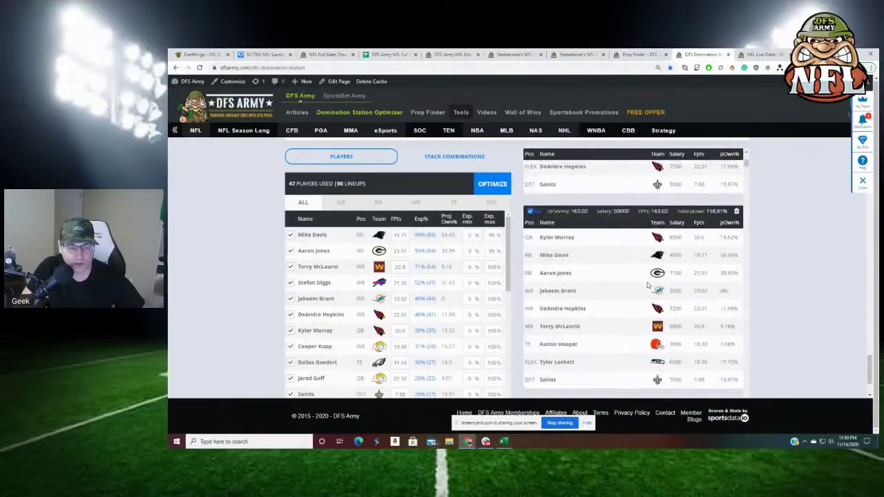
scroll(633, 247, down, 5)
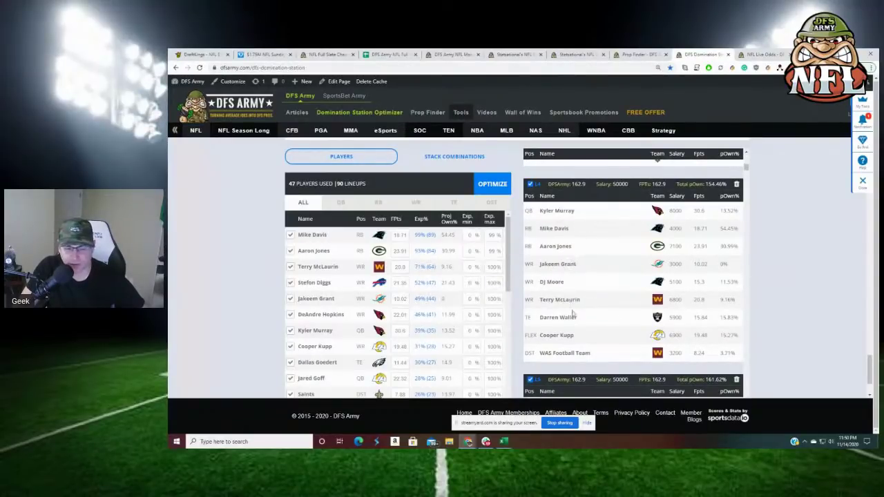
scroll(658, 275, down, 3)
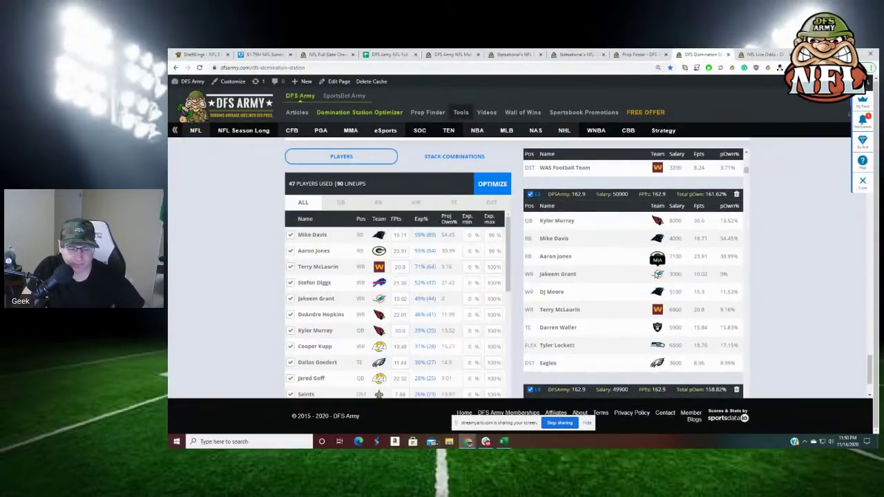
- Examine the lower-ranked lineups to compare how the Murray, Rodgers and Goff stacks were built
scroll(657, 275, down, 10)
scroll(756, 266, down, 2)
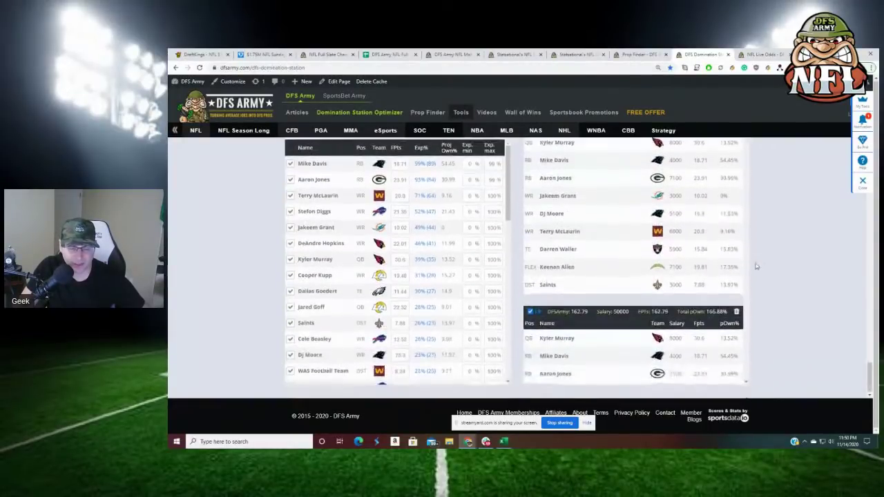
scroll(653, 250, down, 8)
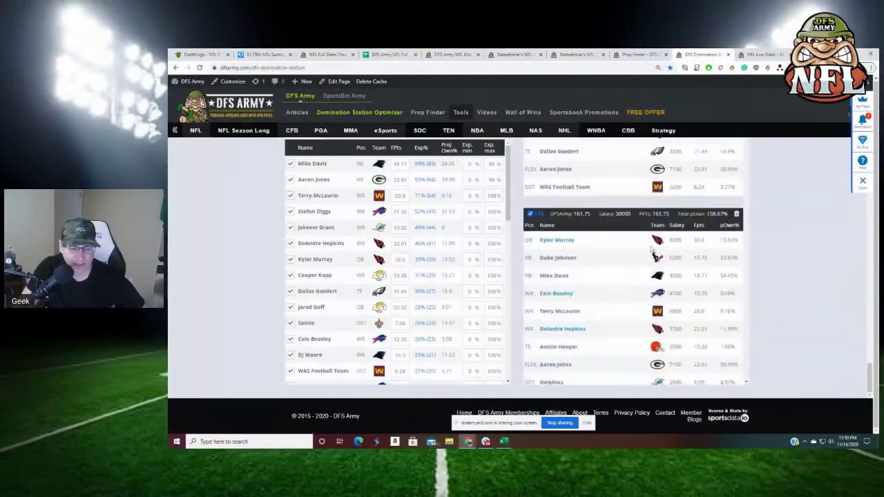
scroll(652, 248, down, 6)
drag(745, 141, 745, 350)
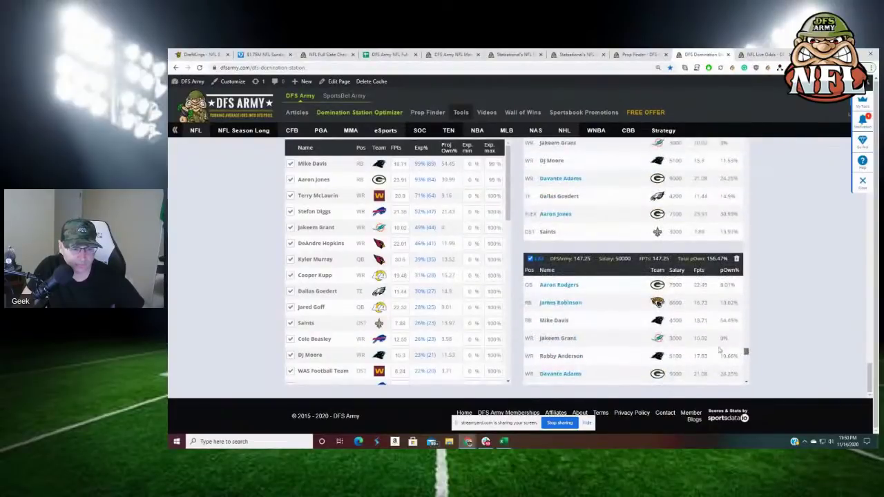
scroll(638, 334, up, 10)
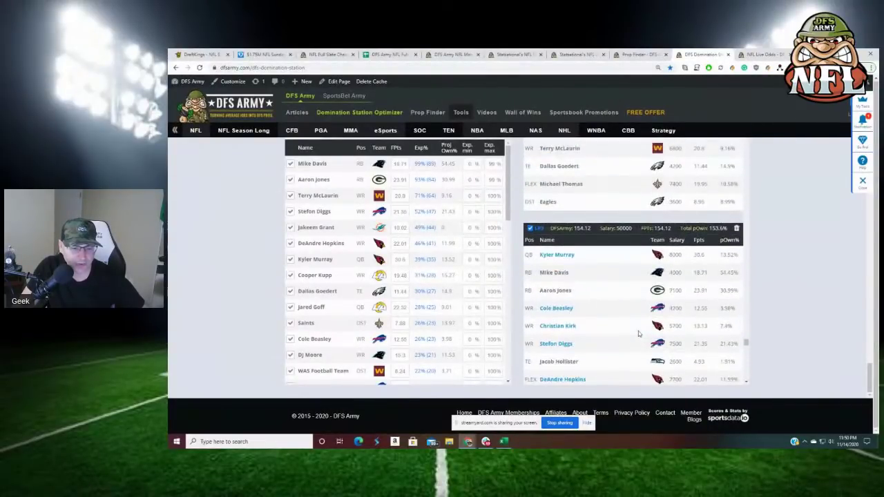
scroll(639, 333, down, 2)
scroll(638, 333, up, 3)
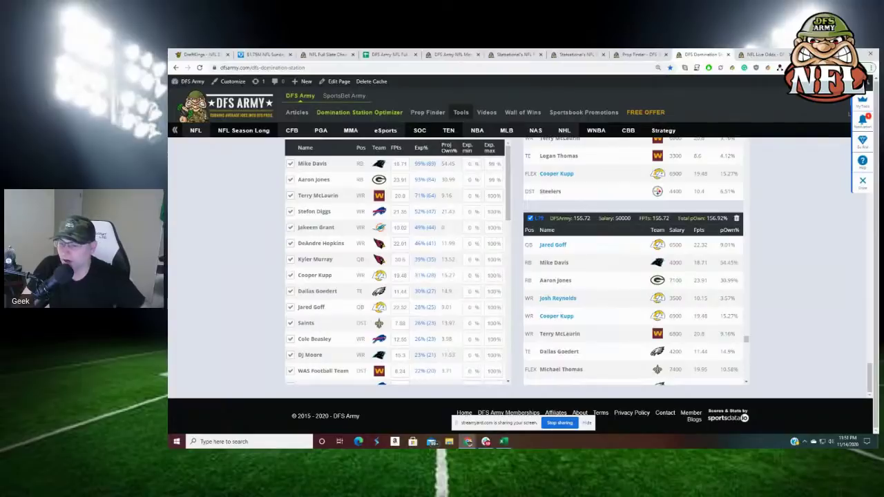
- Set the Jared Goff team stack's minimum to 15 lineups
scroll(771, 213, up, 20)
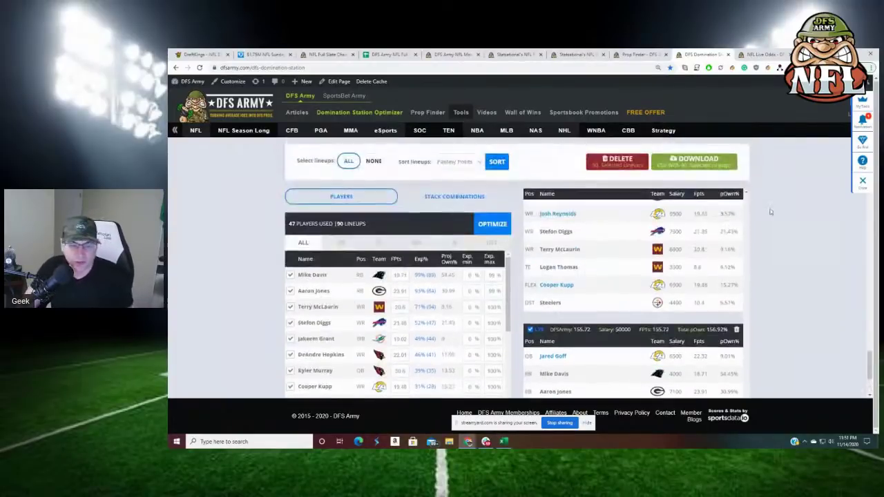
scroll(770, 228, up, 5)
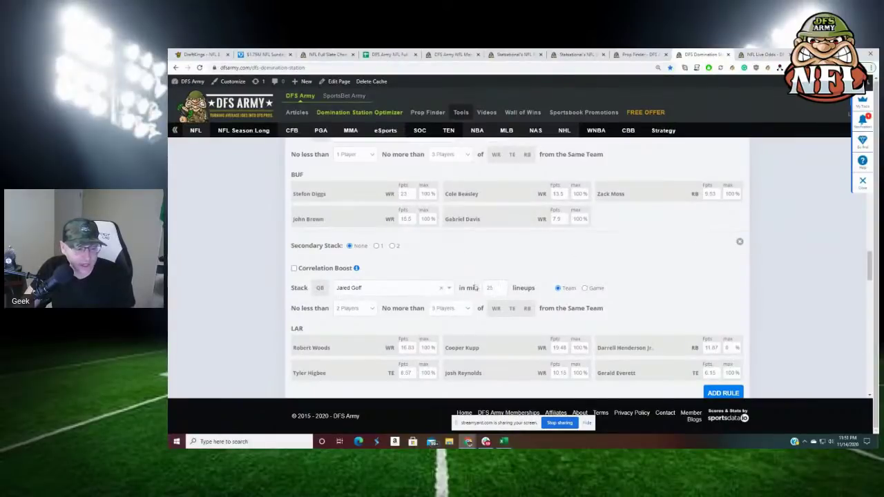
scroll(512, 259, down, 1)
double_click(498, 213)
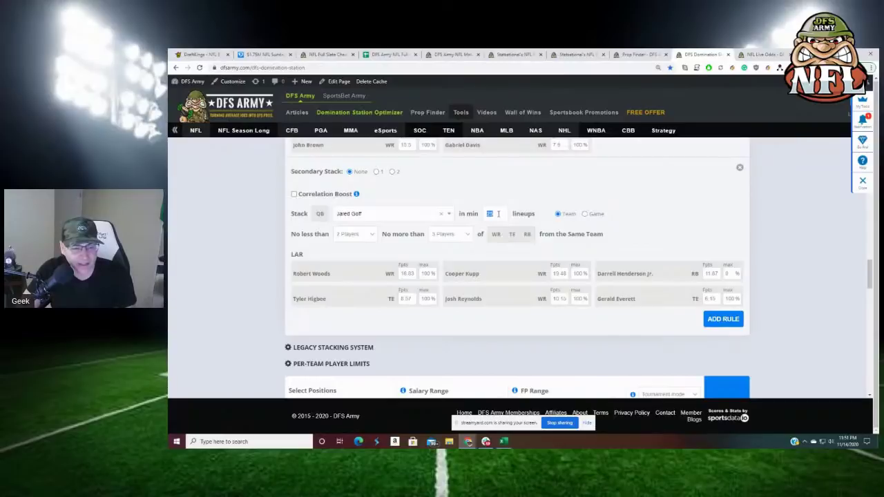
text(10)
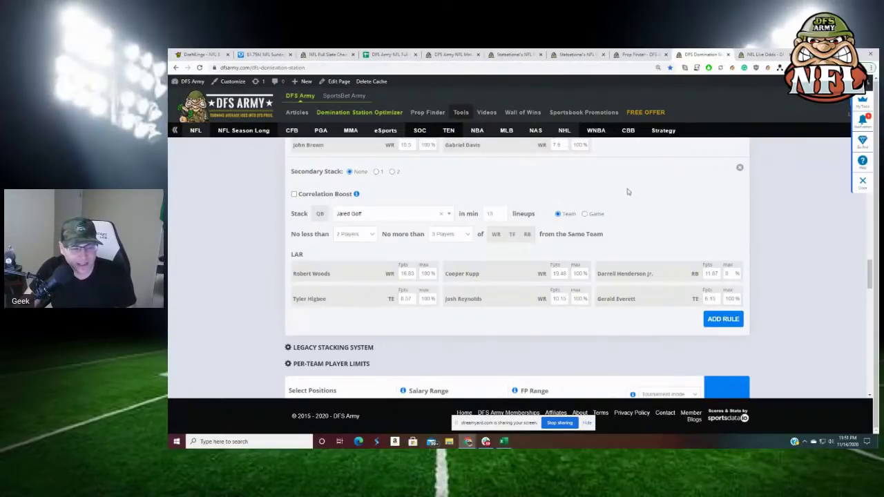
- Add another quarterback stacking rule with no secondary stack and a minimum of 10 lineups
scroll(633, 207, down, 1)
click(723, 282)
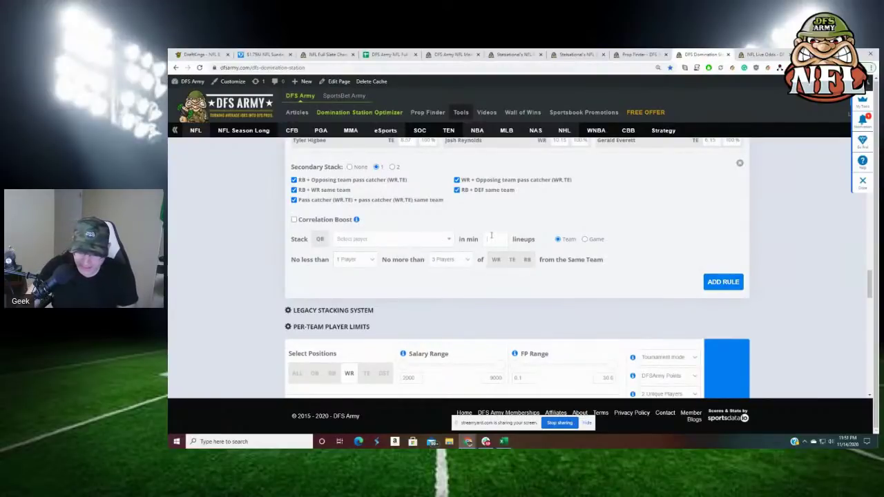
click(349, 167)
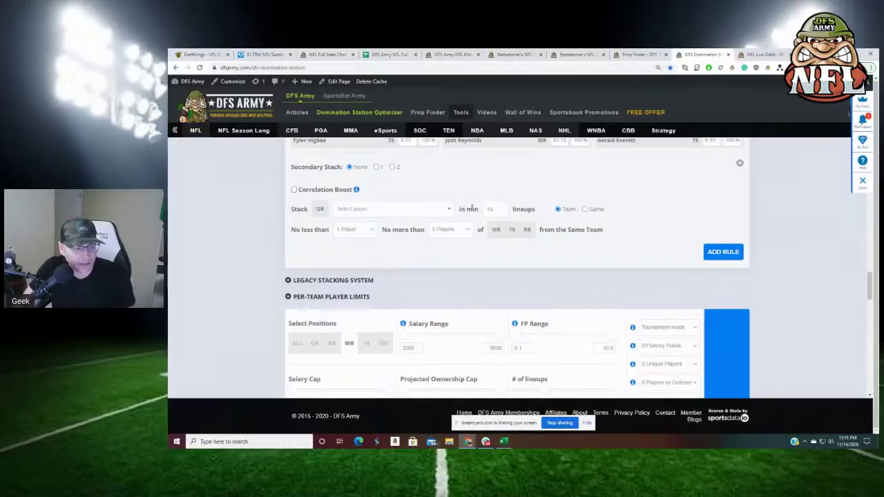
click(414, 208)
click(394, 212)
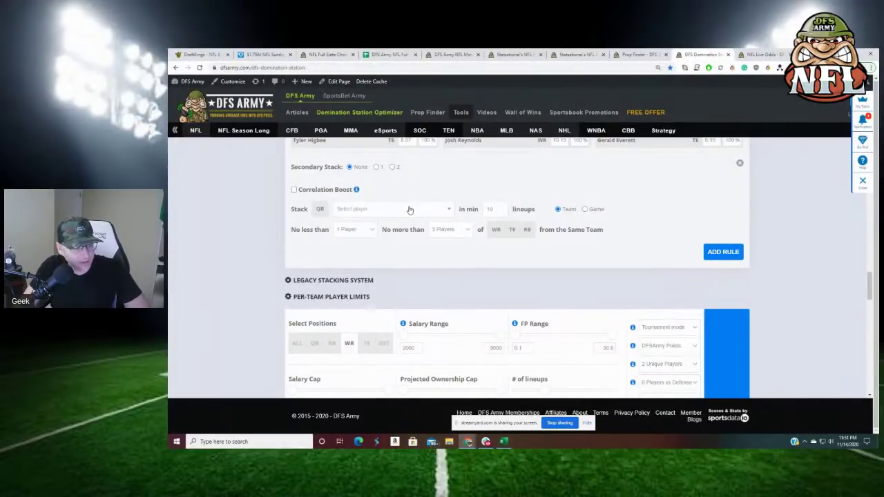
- Make the new rule a game stack built around Jared Goff
scroll(380, 211, down, 2)
scroll(387, 218, up, 2)
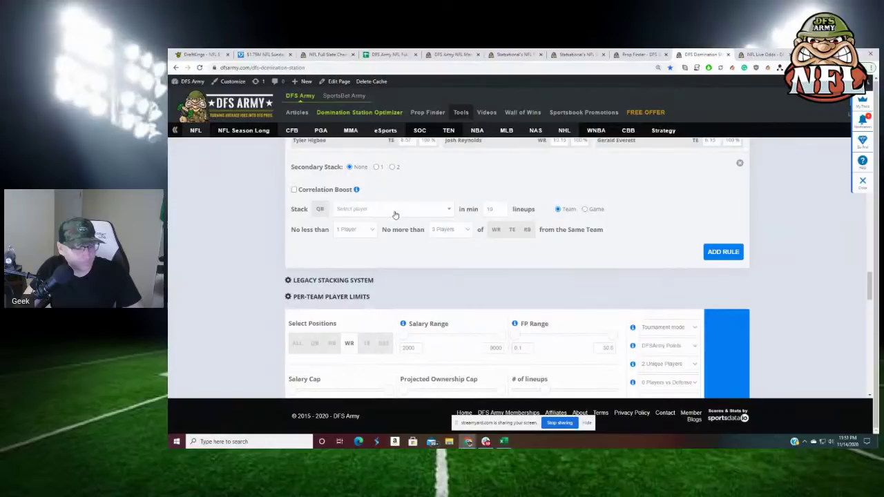
scroll(469, 263, down, 3)
scroll(469, 263, up, 3)
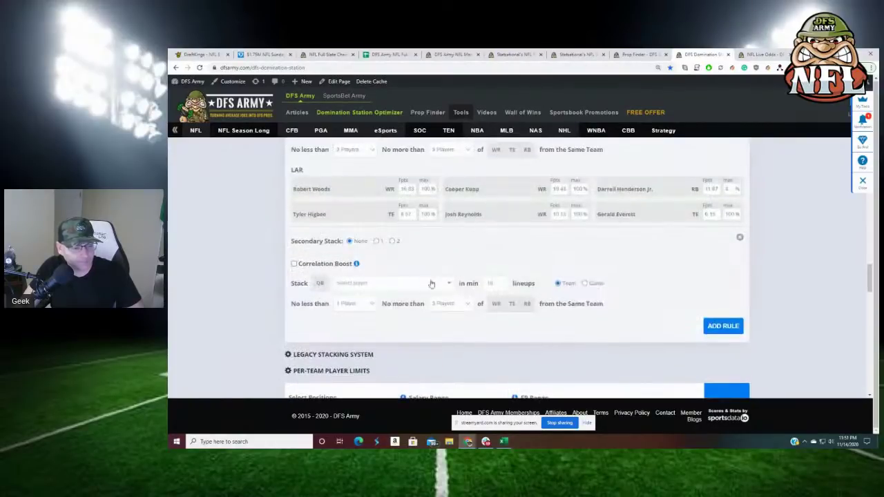
click(366, 282)
text(goff)
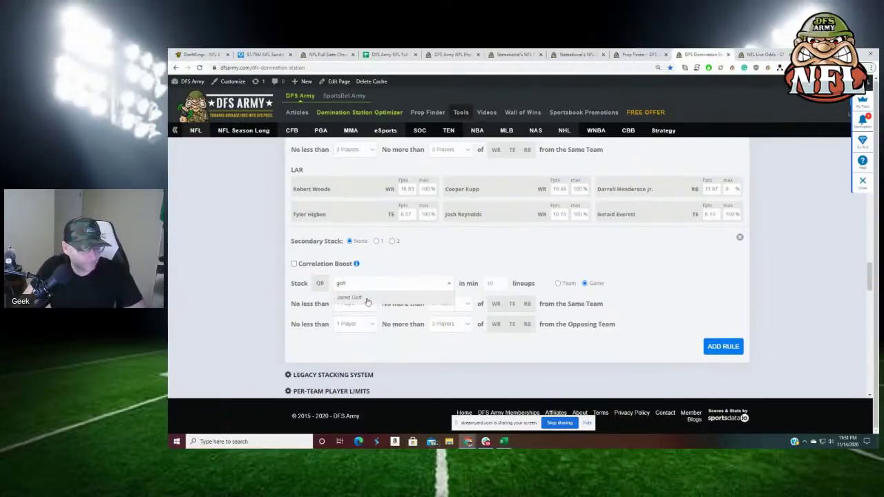
click(365, 298)
- Require at least 2 players from the same team in the Jared Goff game stack
scroll(452, 279, down, 1)
scroll(565, 244, up, 3)
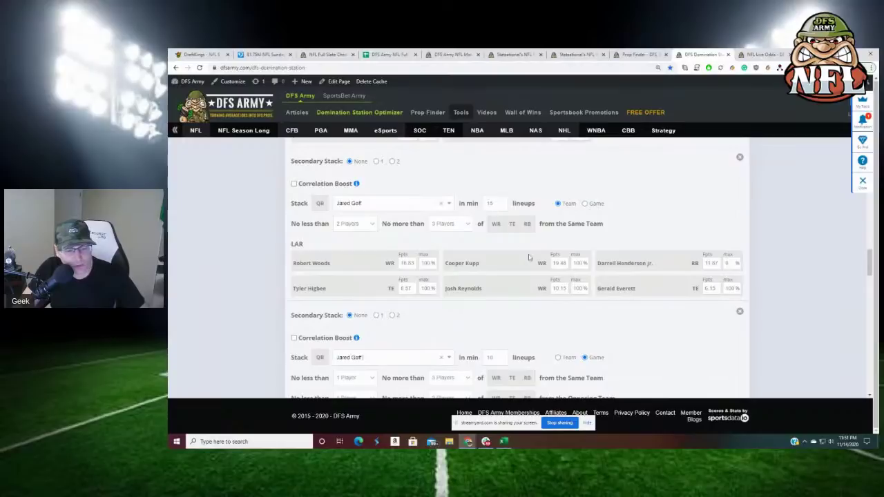
scroll(551, 270, down, 4)
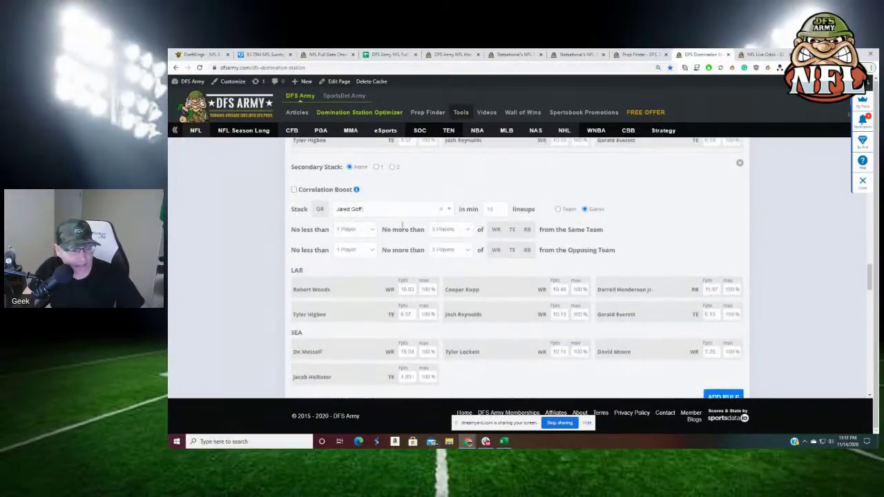
click(362, 232)
click(361, 249)
scroll(362, 249, up, 3)
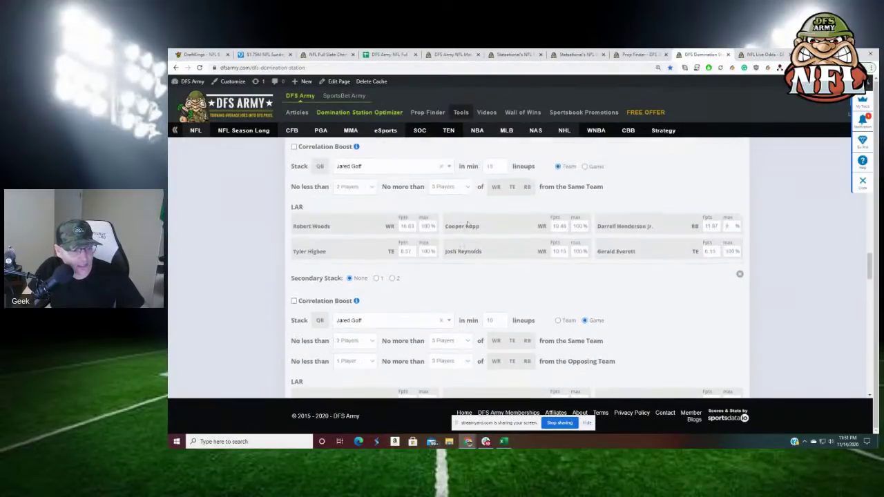
scroll(389, 217, down, 4)
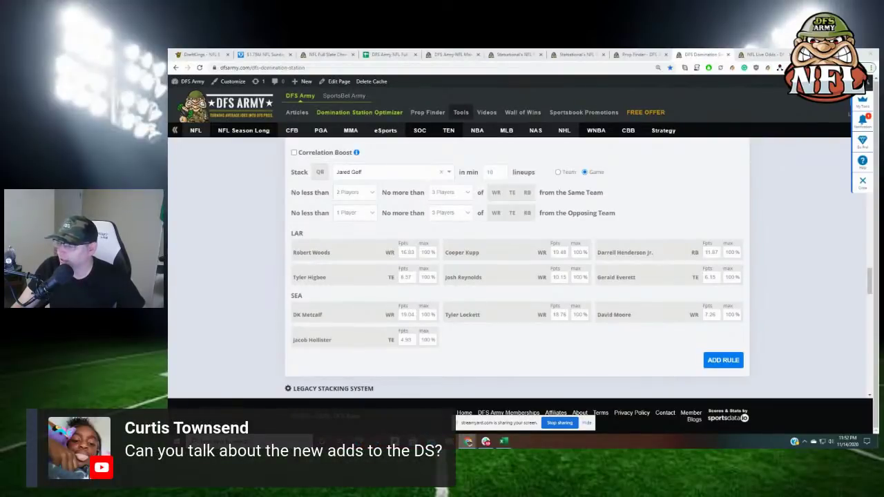
- Lower the upper limit of the projected ownership cap to 240
scroll(757, 261, down, 3)
scroll(757, 260, up, 1)
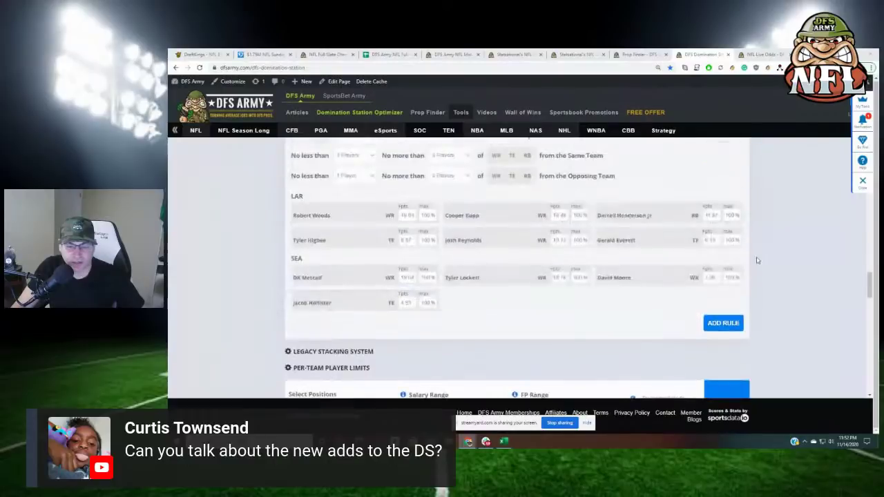
scroll(756, 260, down, 3)
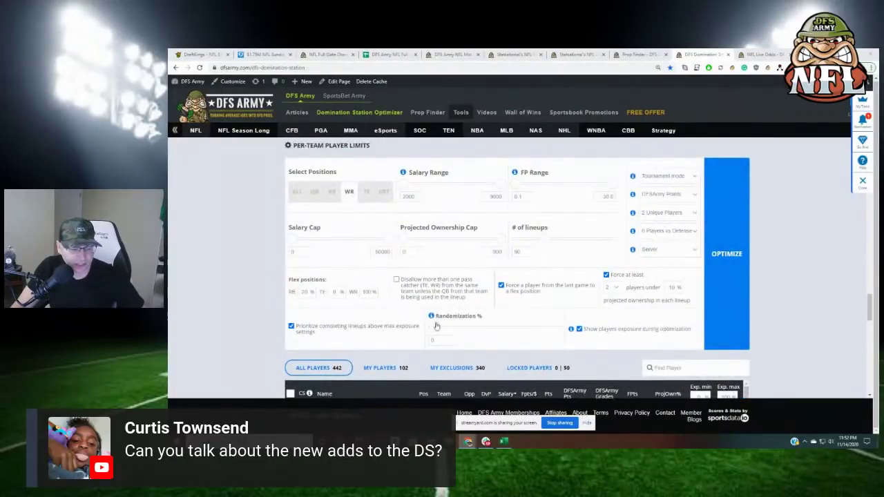
drag(500, 242, 436, 243)
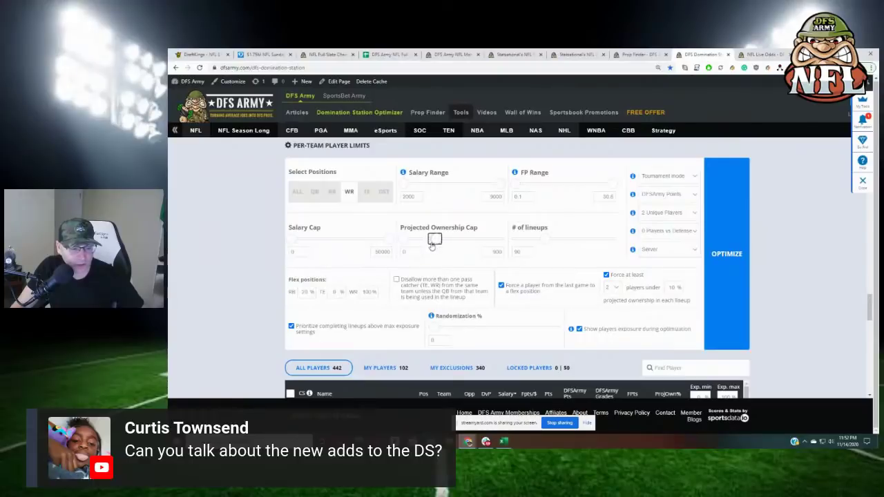
- Examine the total projected ownership of the lower-ranked Jared Goff lineups
scroll(759, 266, down, 10)
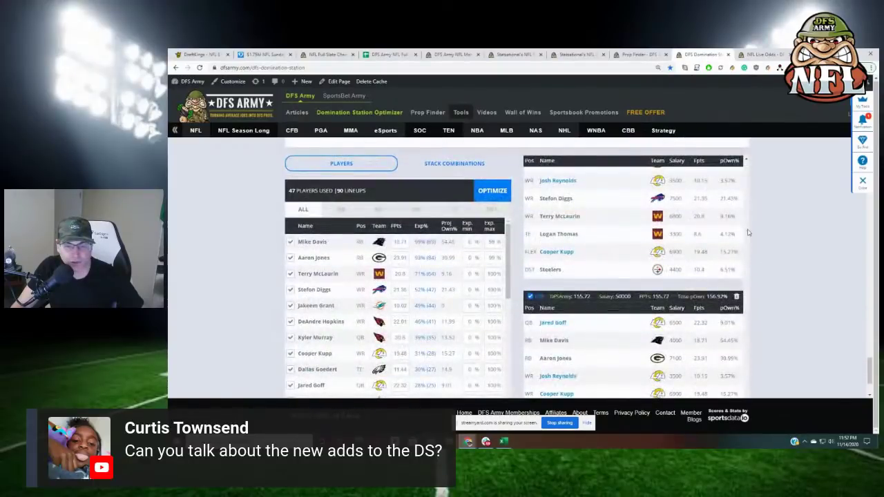
scroll(717, 251, up, 4)
scroll(711, 250, up, 3)
scroll(703, 241, up, 3)
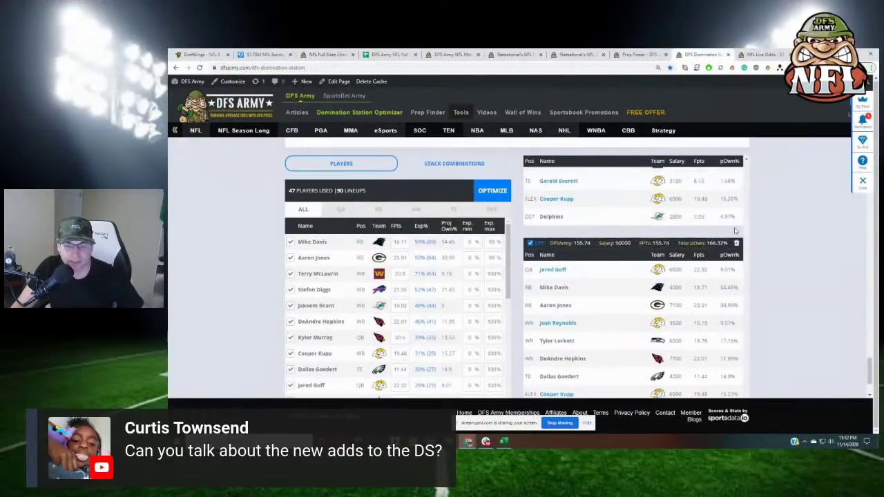
scroll(736, 279, up, 5)
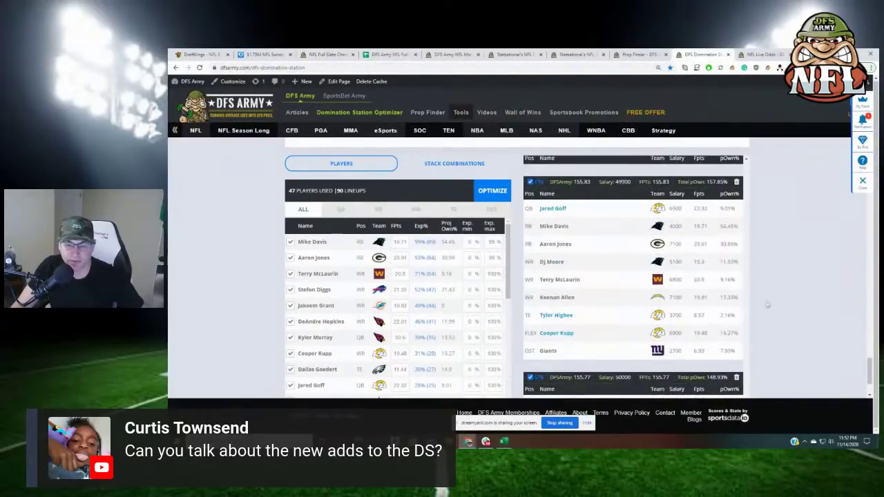
scroll(736, 278, up, 5)
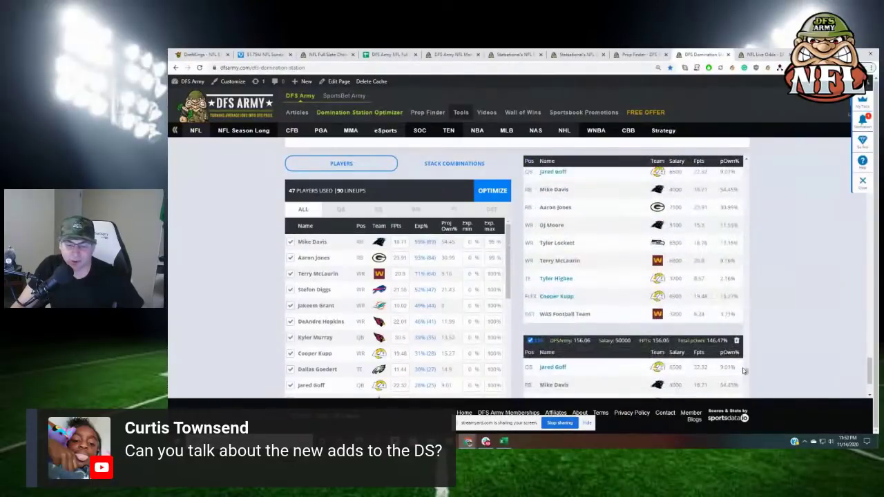
- Examine the total and individual player projected ownership in the highest-scoring Kyler Murray lineups
drag(746, 371, 746, 163)
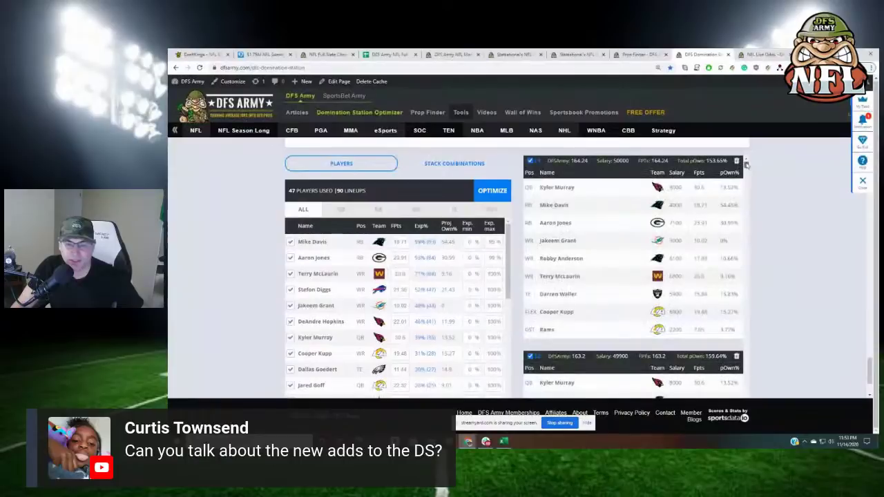
scroll(764, 194, up, 2)
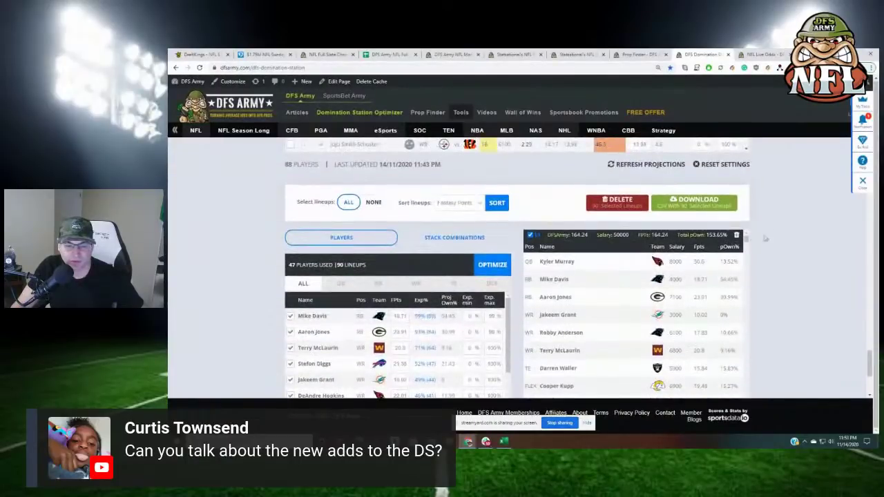
scroll(698, 276, down, 3)
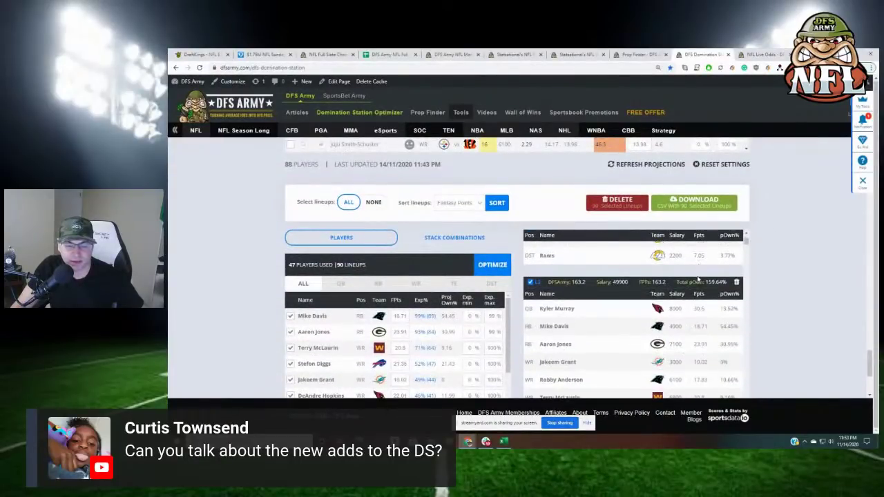
scroll(698, 278, down, 3)
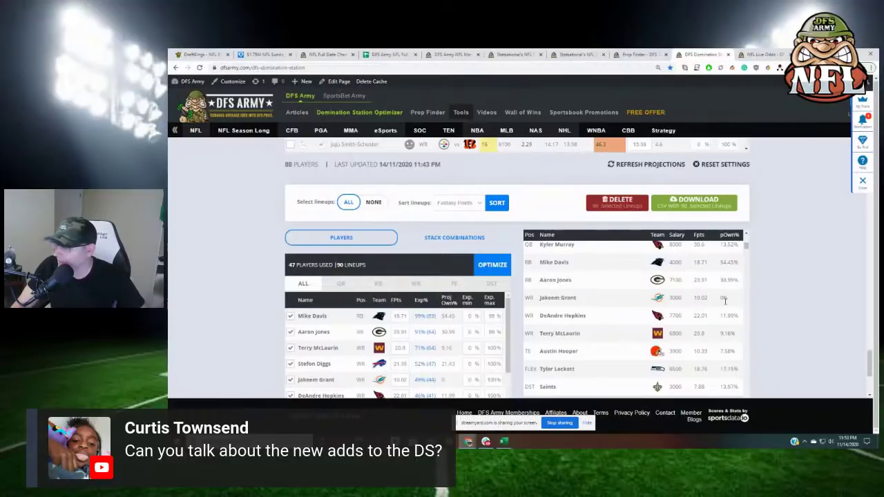
scroll(711, 270, down, 3)
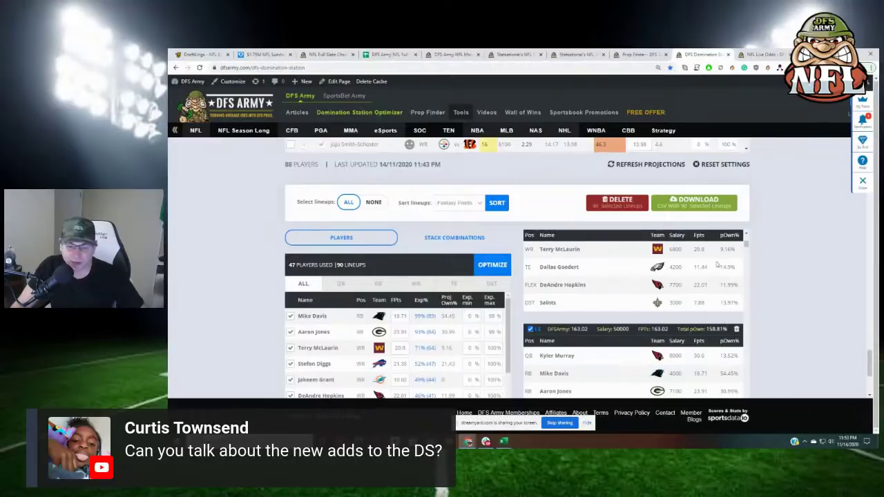
scroll(687, 310, down, 3)
scroll(689, 307, down, 5)
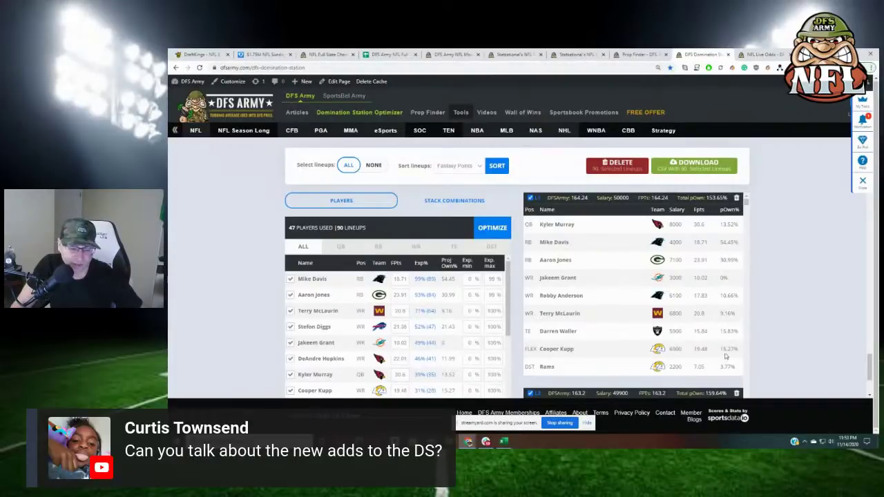
scroll(731, 330, down, 1)
scroll(730, 325, up, 1)
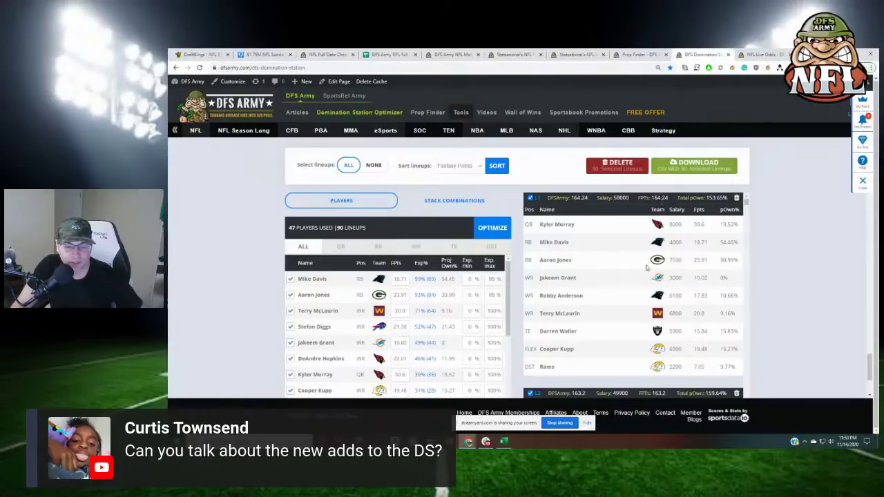
- Examine the optimizer settings and compare the Jared Goff team stack rule with the Goff game stack rule
scroll(800, 264, up, 5)
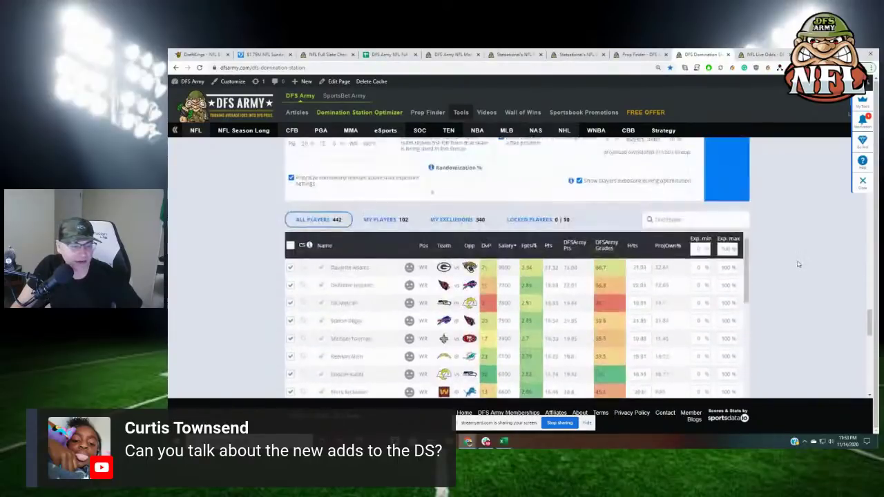
scroll(798, 264, up, 2)
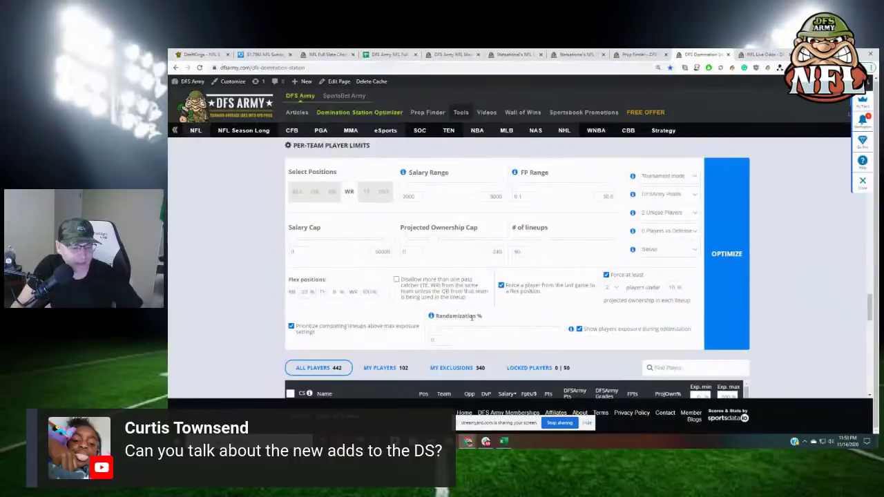
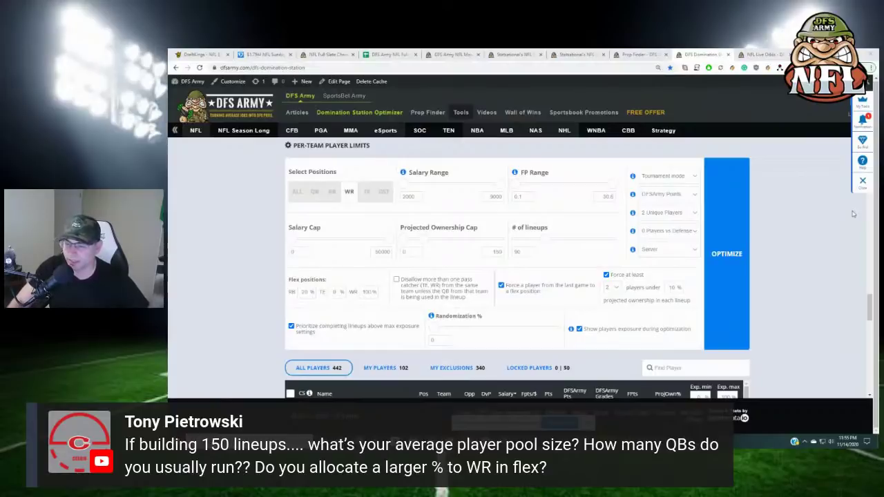
scroll(839, 238, up, 3)
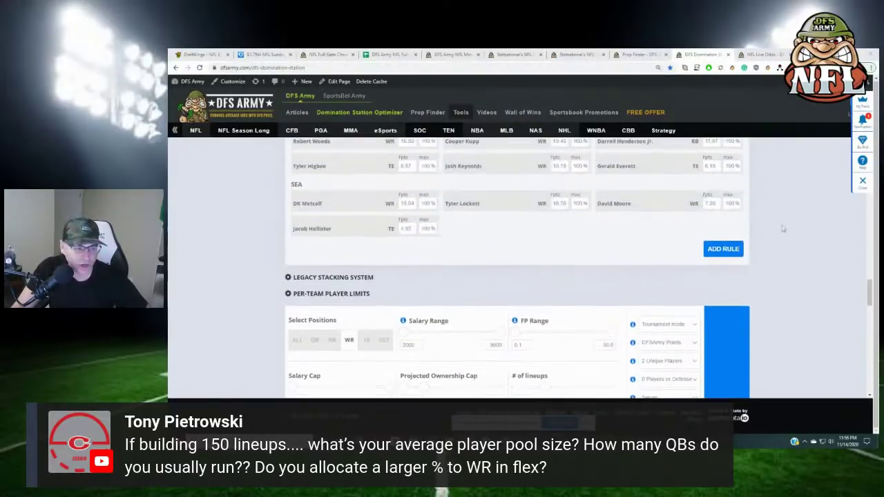
scroll(459, 180, up, 3)
scroll(490, 179, up, 2)
scroll(350, 209, down, 1)
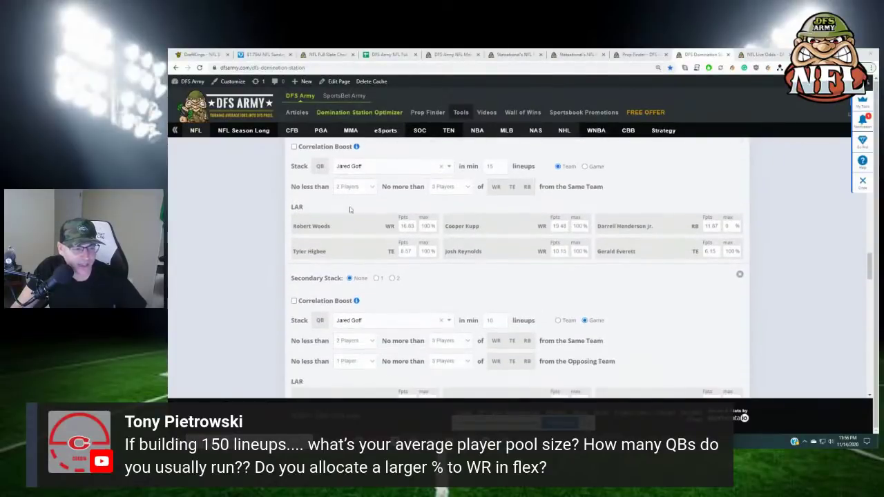
scroll(350, 209, down, 1)
scroll(488, 231, up, 3)
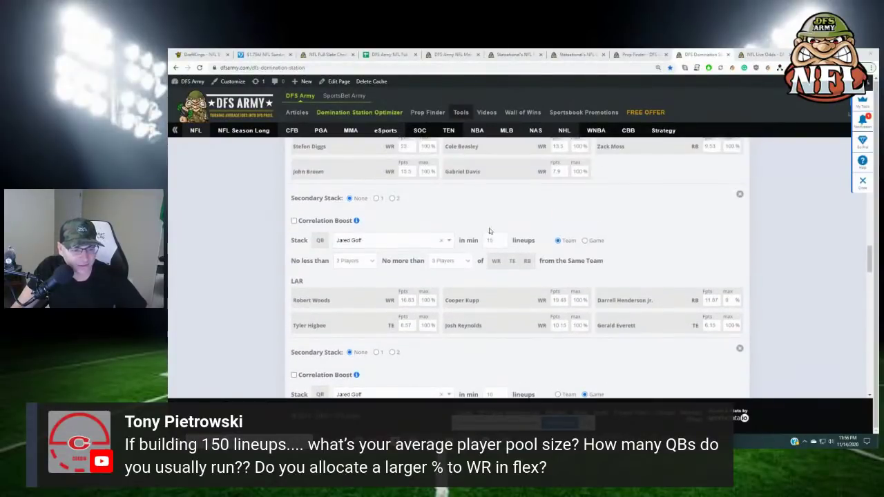
scroll(567, 243, down, 2)
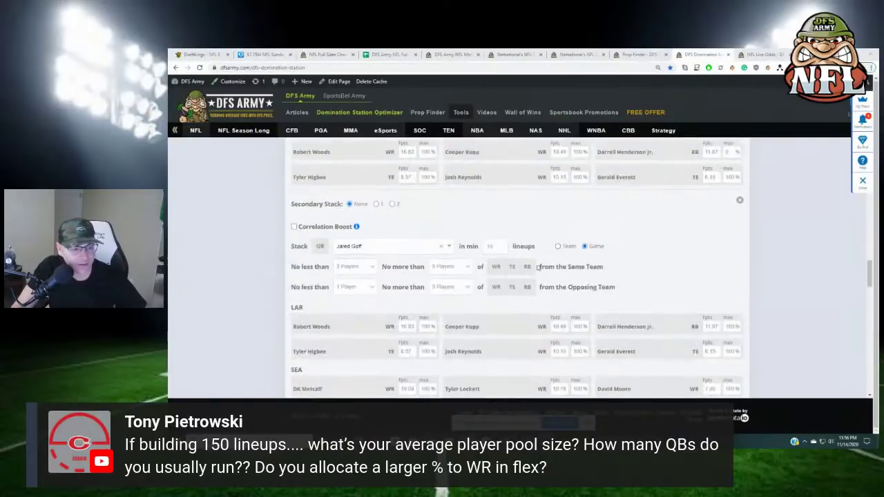
- Examine the existing quarterback stacking rules, from the Jared Goff game stack back to the Aaron Rodgers game stack
scroll(537, 267, down, 1)
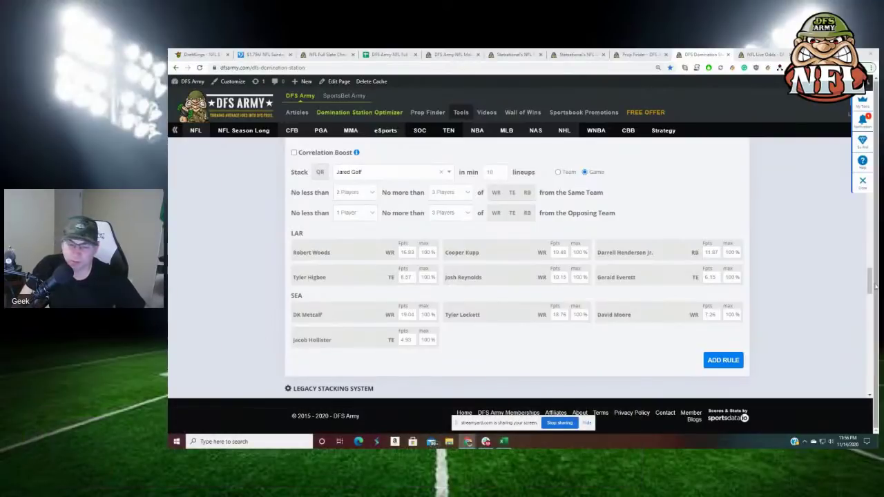
scroll(801, 255, down, 1)
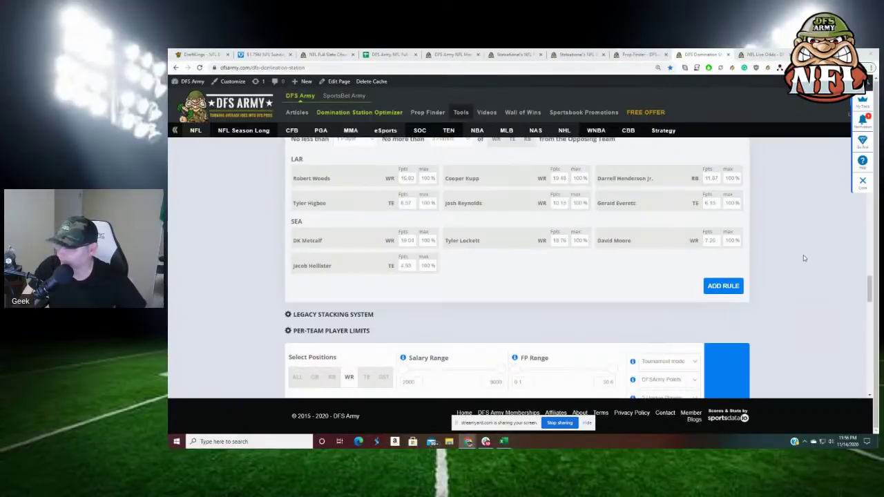
scroll(781, 279, up, 2)
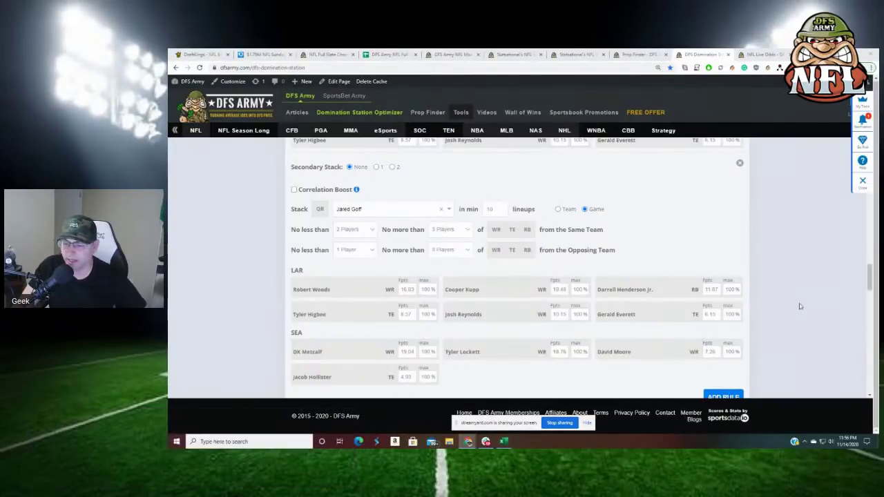
scroll(785, 290, down, 1)
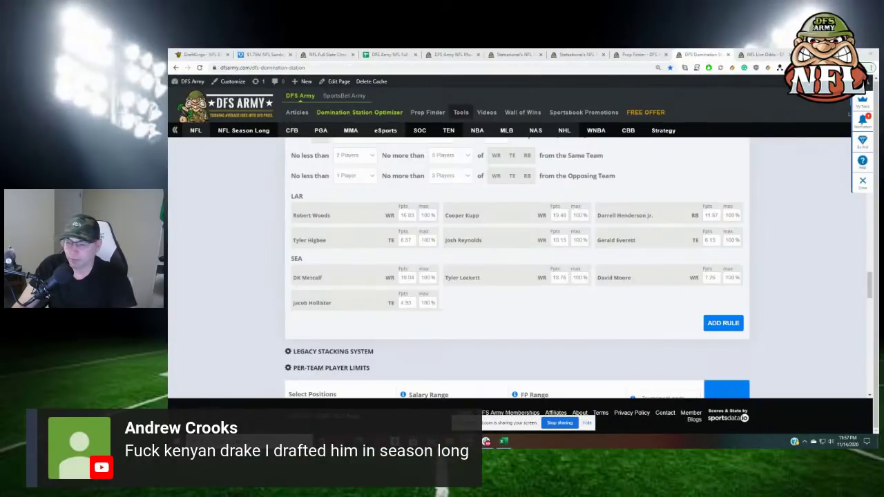
scroll(746, 271, up, 1)
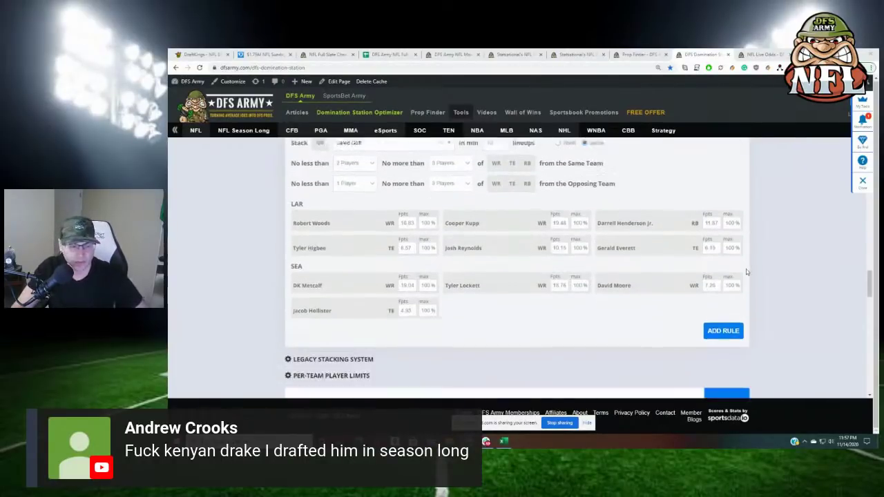
scroll(691, 269, up, 4)
scroll(606, 265, down, 3)
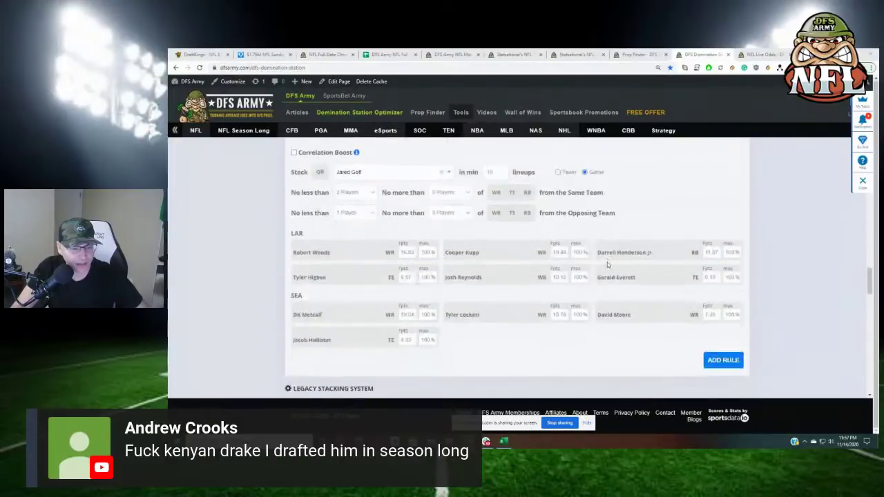
scroll(607, 265, down, 3)
scroll(567, 292, up, 7)
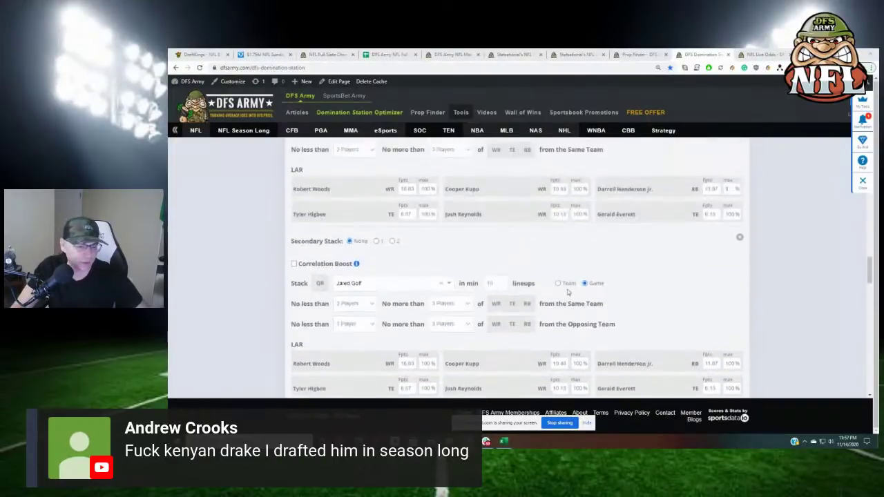
scroll(568, 292, up, 5)
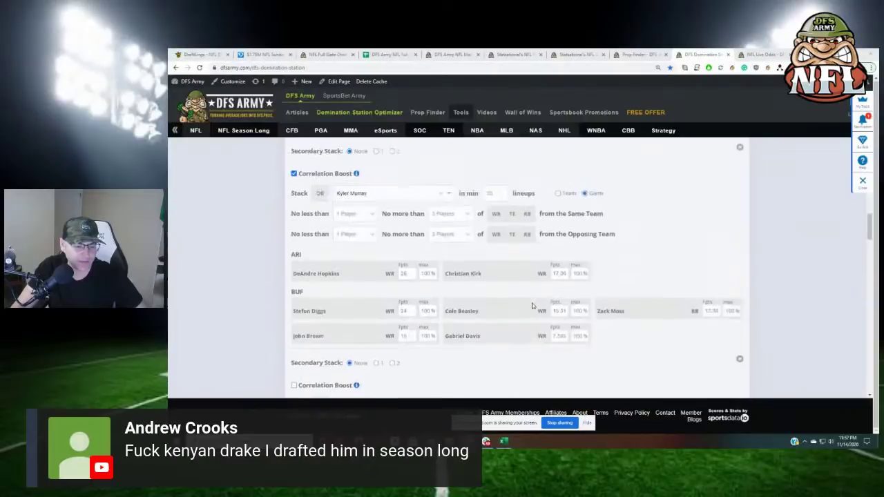
scroll(531, 305, down, 1)
scroll(499, 300, up, 5)
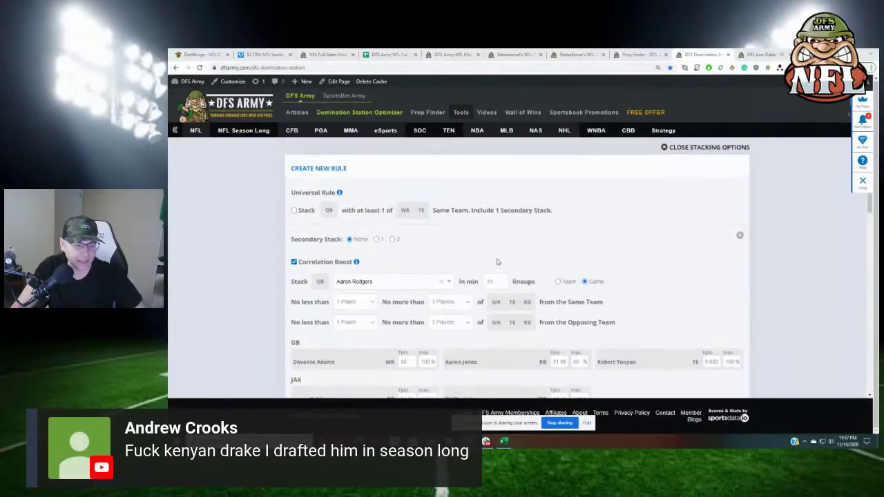
scroll(587, 302, down, 15)
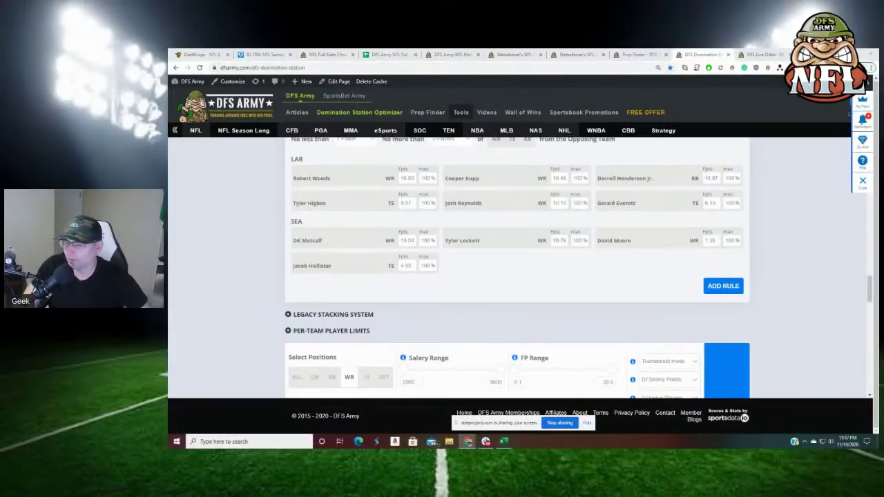
- Add a Justin Herbert game stack rule for at least 10 lineups and set DeVante Parker's projected points to 15.5
click(729, 291)
click(407, 247)
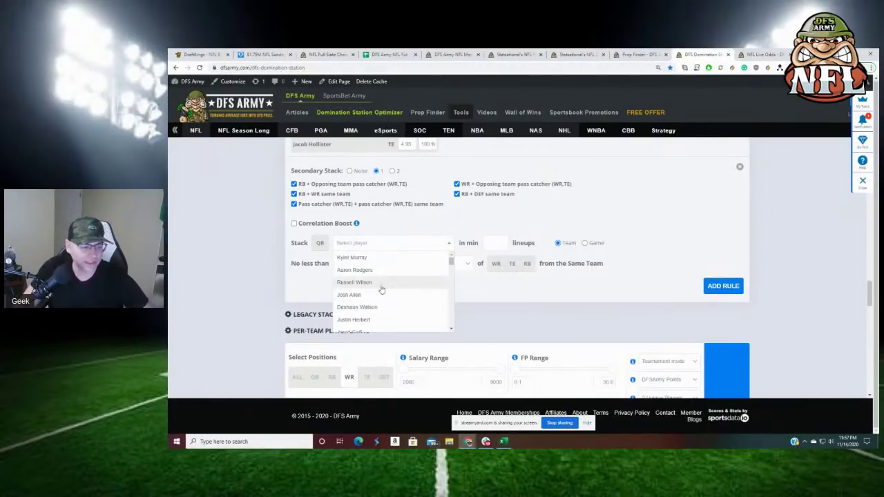
scroll(382, 299, down, 1)
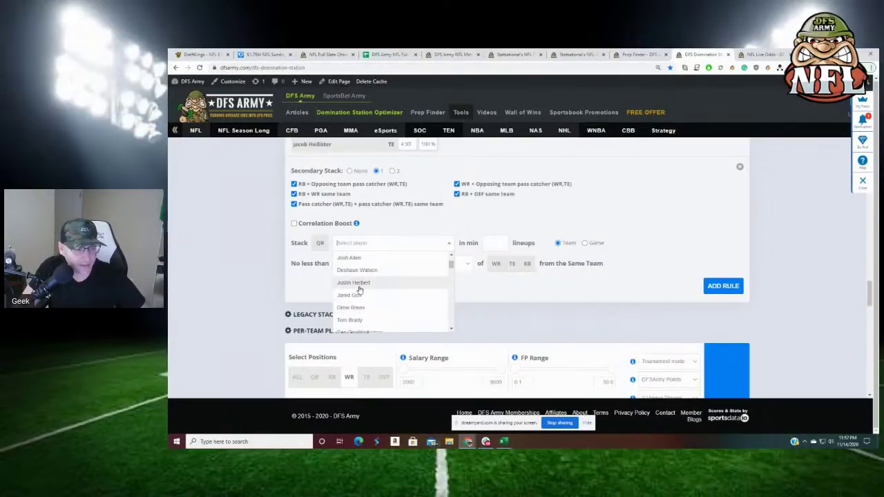
click(354, 282)
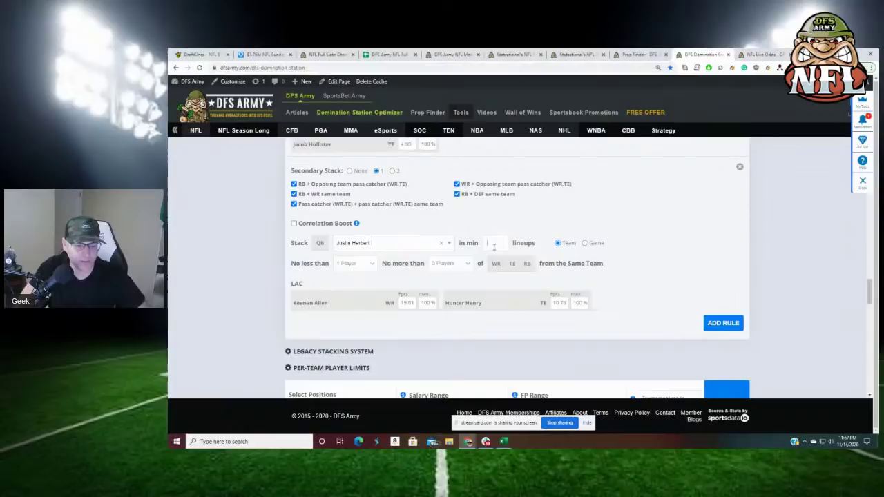
click(586, 243)
scroll(572, 297, down, 1)
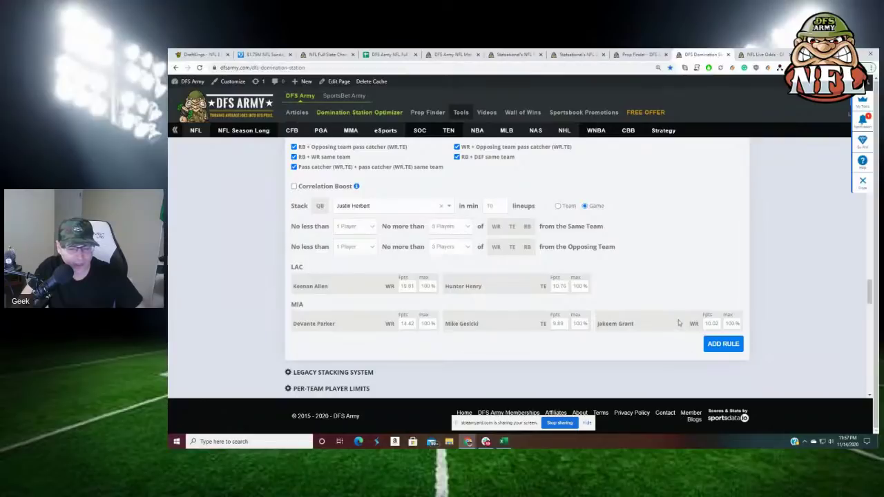
click(411, 323)
text(15.51)
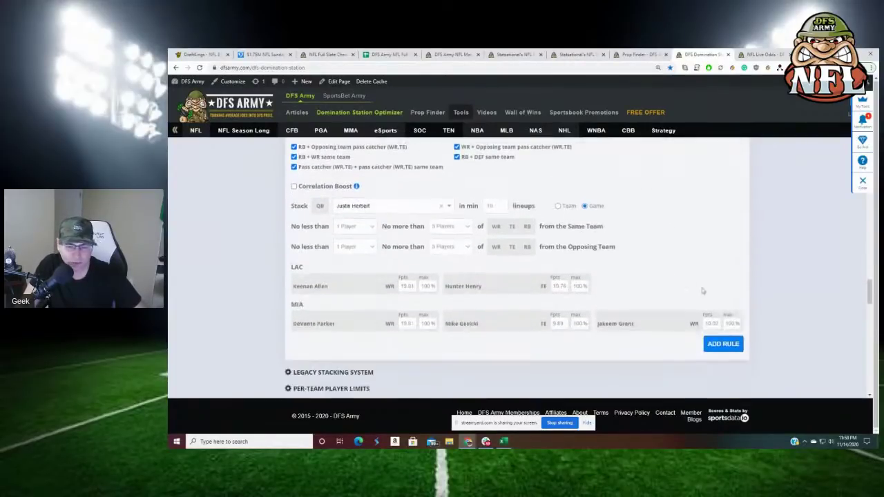
- Change the number of lineups to generate in the optimizer settings
scroll(702, 291, down, 5)
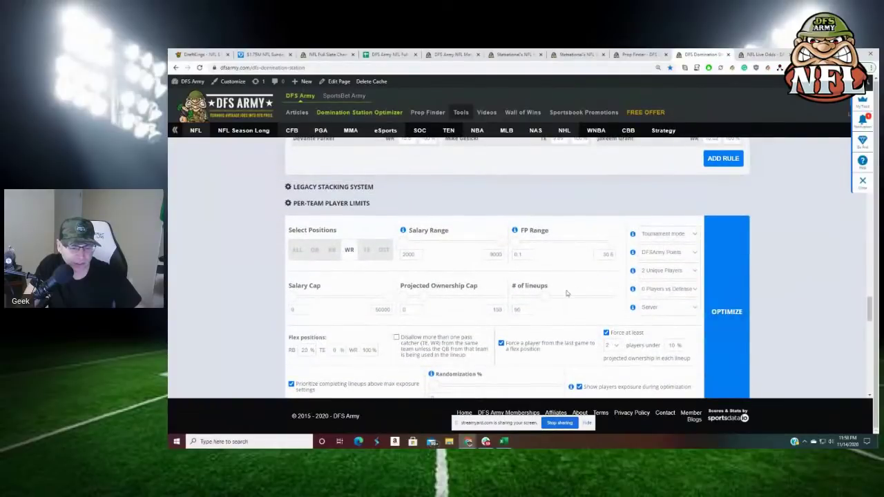
double_click(524, 309)
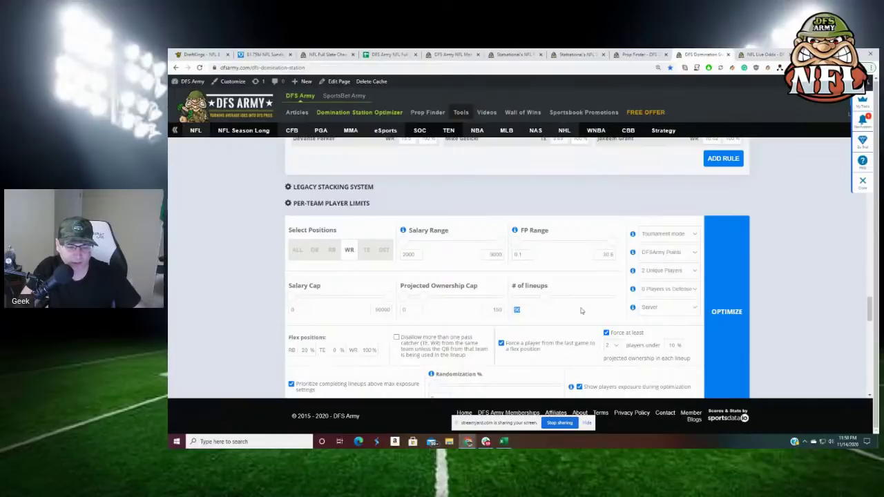
text(15)
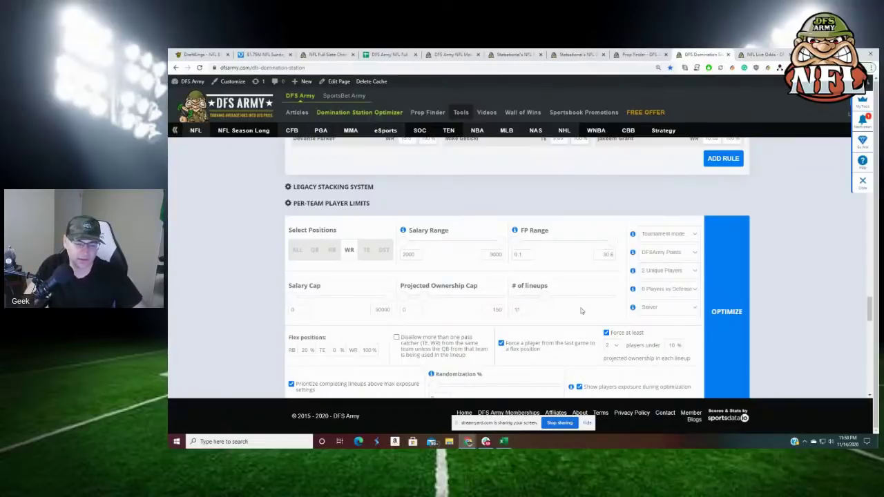
- Add a Tom Brady stack rule with no secondary stack, used in at least 10 lineups
scroll(580, 311, up, 4)
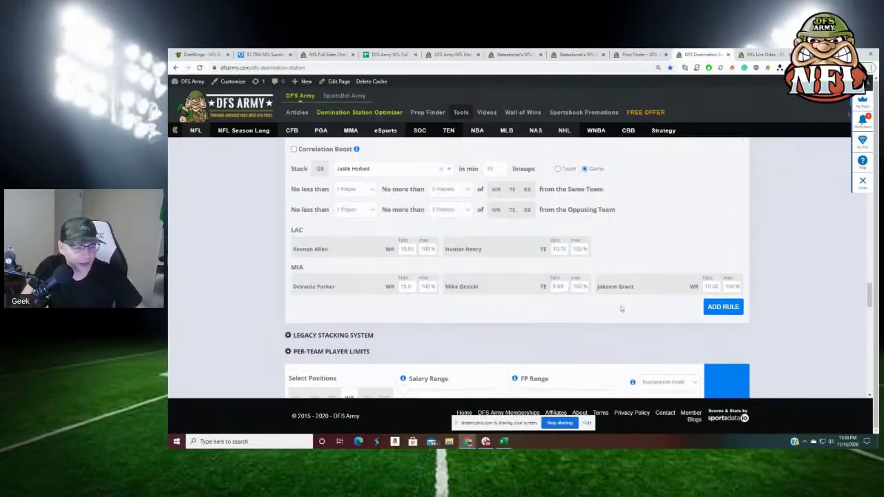
click(723, 307)
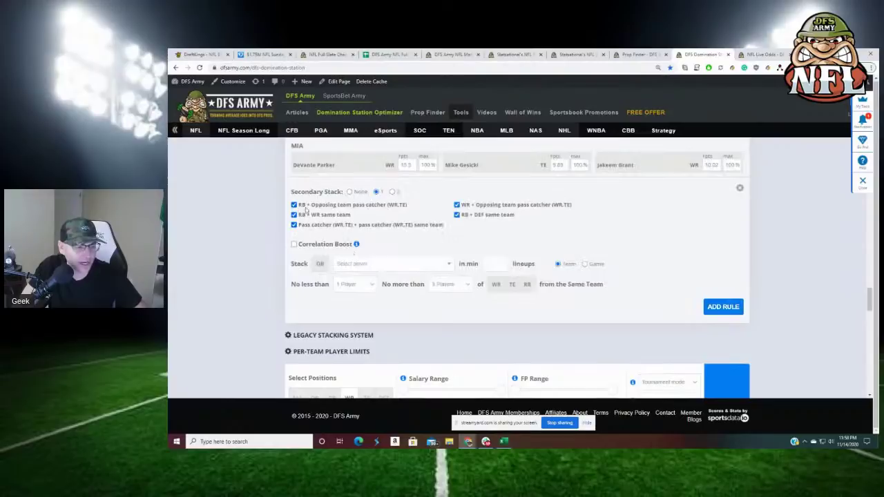
click(350, 192)
click(363, 235)
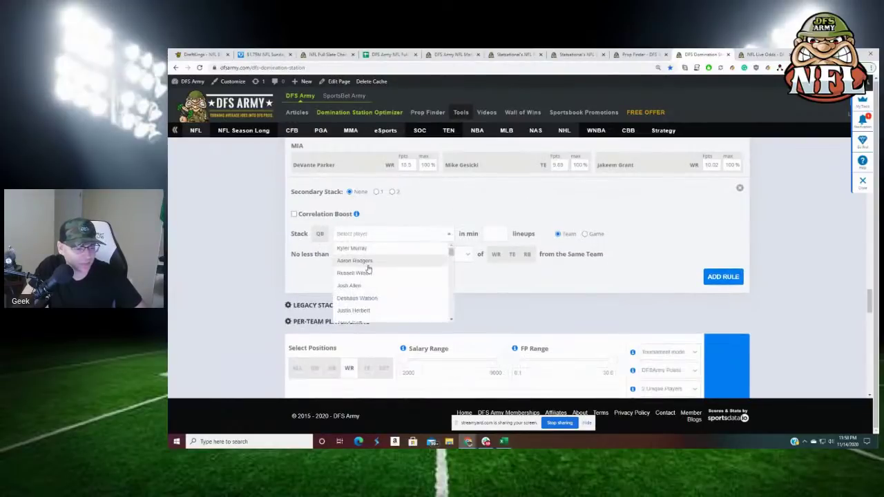
scroll(368, 273, down, 2)
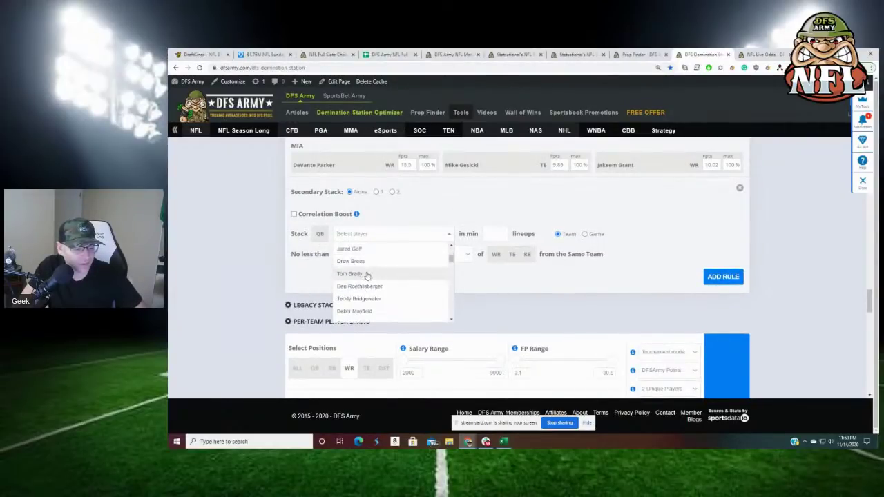
click(350, 273)
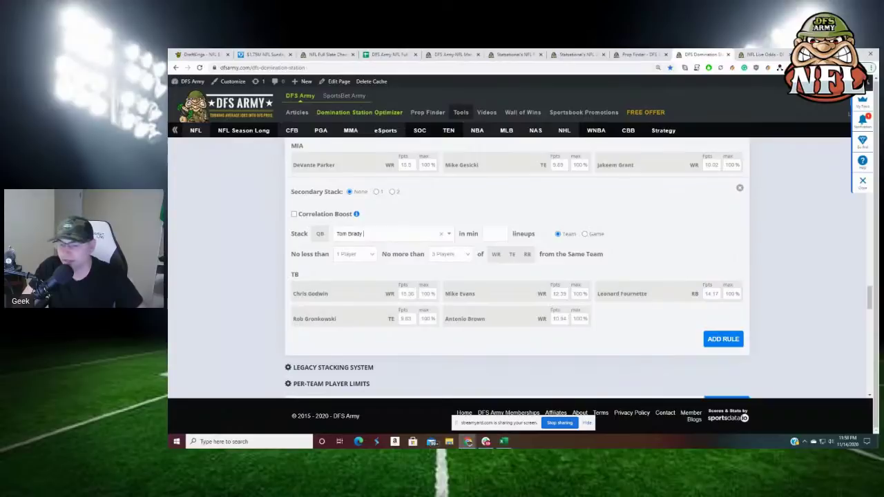
click(486, 233)
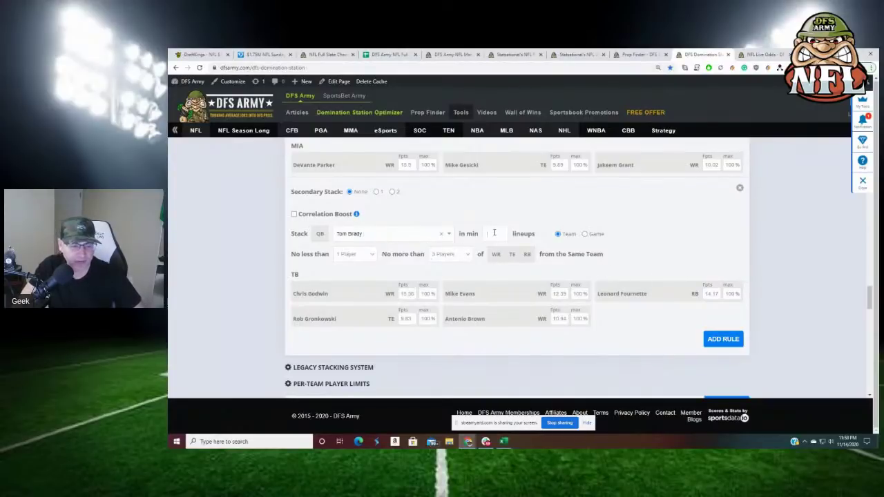
text(10)
- Make the Tom Brady rule a game stack with at least 2 players from each of the same and opposing teams
click(354, 254)
click(354, 273)
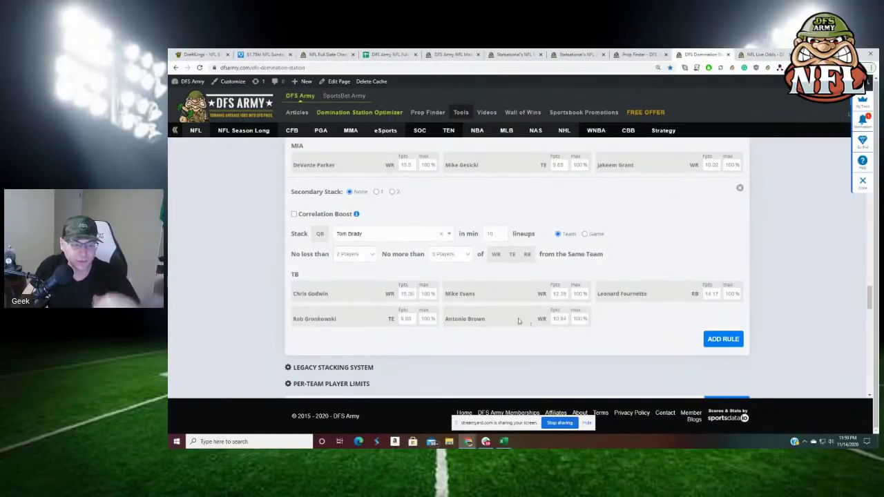
click(585, 235)
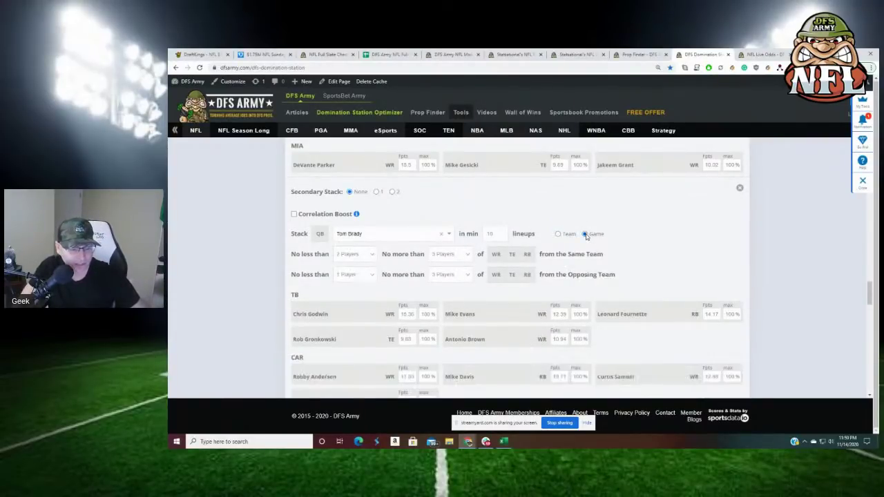
scroll(601, 248, down, 1)
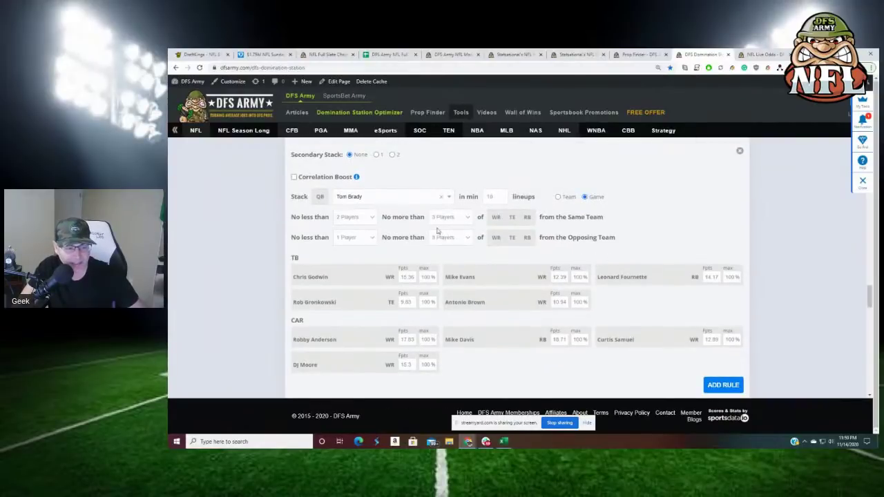
click(371, 237)
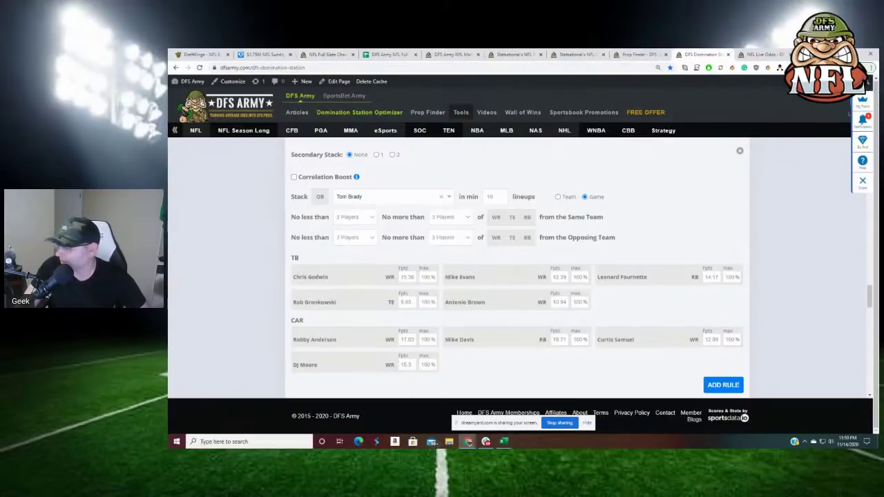
- Set Antonio Brown's projected points to 14.2 in the Tom Brady game stack rule
double_click(559, 303)
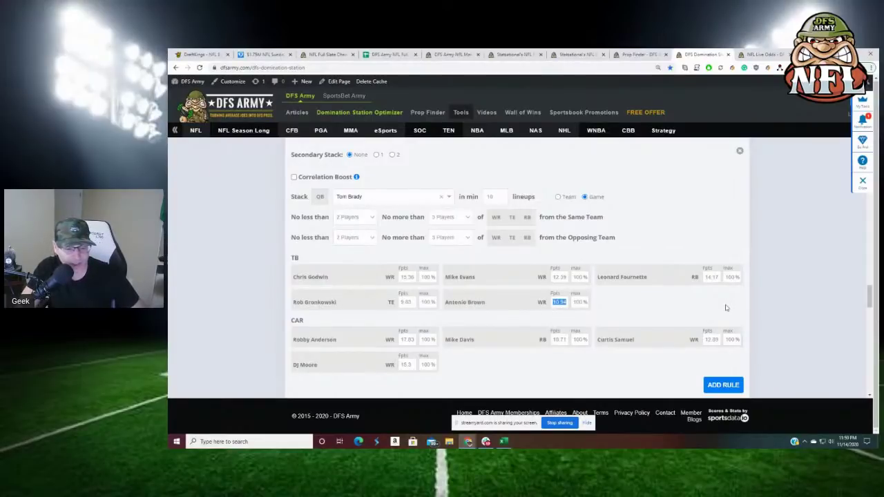
text(9)
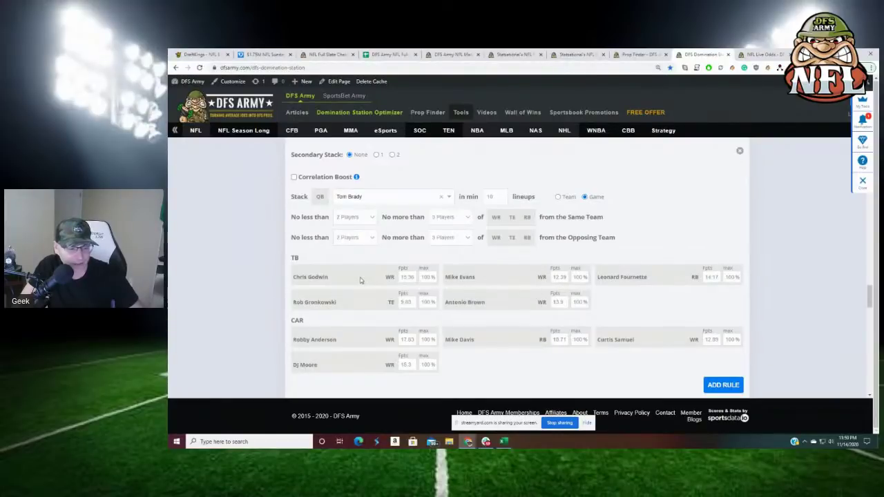
double_click(711, 278)
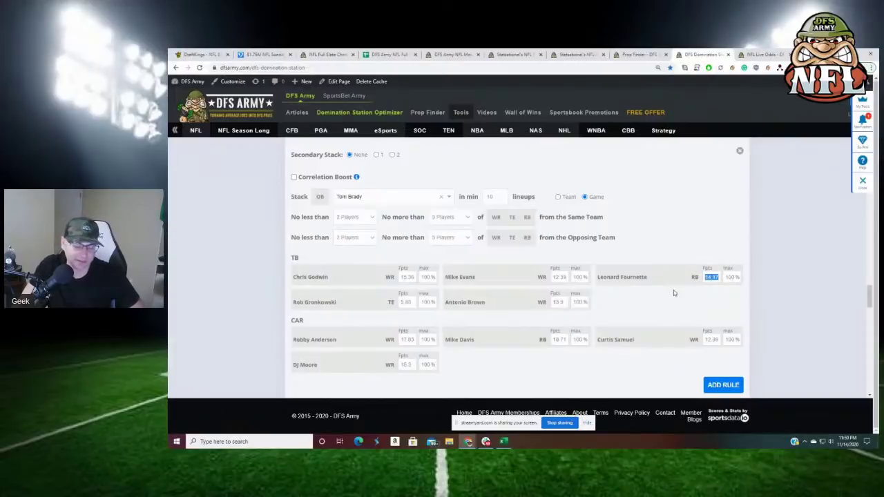
scroll(675, 292, down, 1)
double_click(558, 227)
text(1)
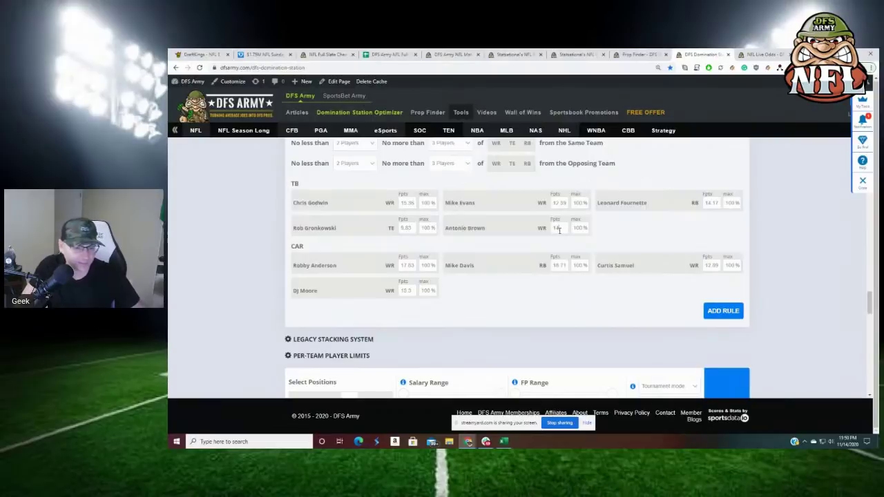
text(4.2)
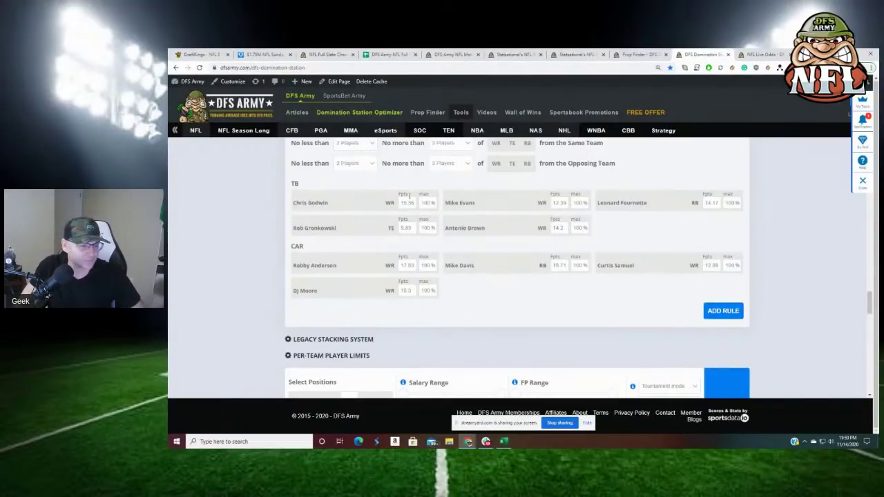
- Set Chris Godwin's projected points to 15.9 in the Tom Brady game stack rule
double_click(405, 202)
key(BackSpace)
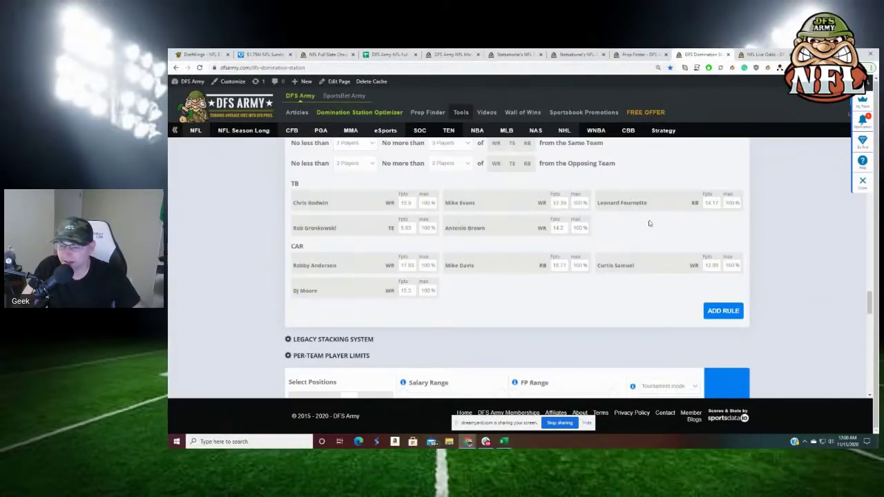
scroll(541, 236, up, 1)
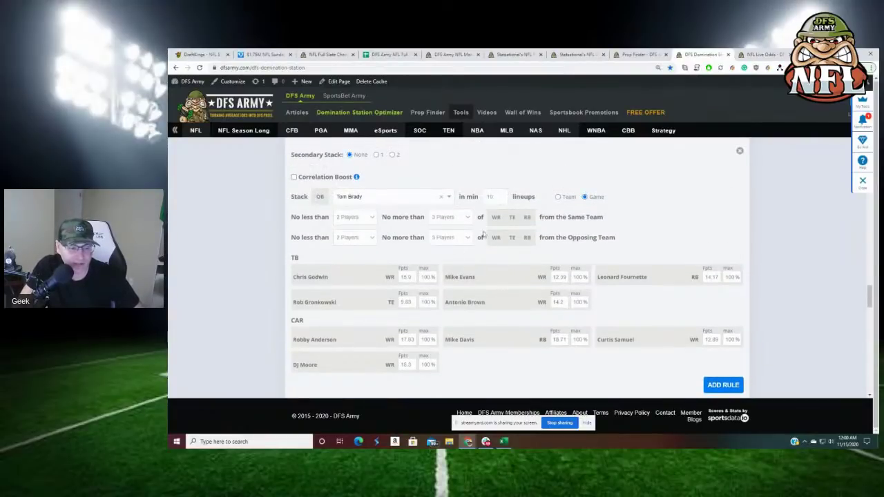
- Add a new quarterback stack rule with no secondary stack and look through the list of available quarterbacks
scroll(483, 235, down, 1)
scroll(483, 235, up, 2)
scroll(484, 248, down, 2)
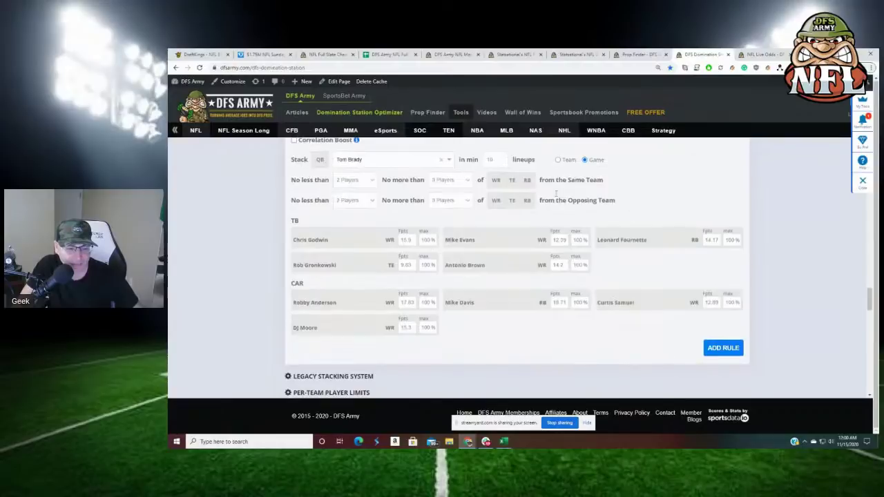
scroll(608, 290, up, 2)
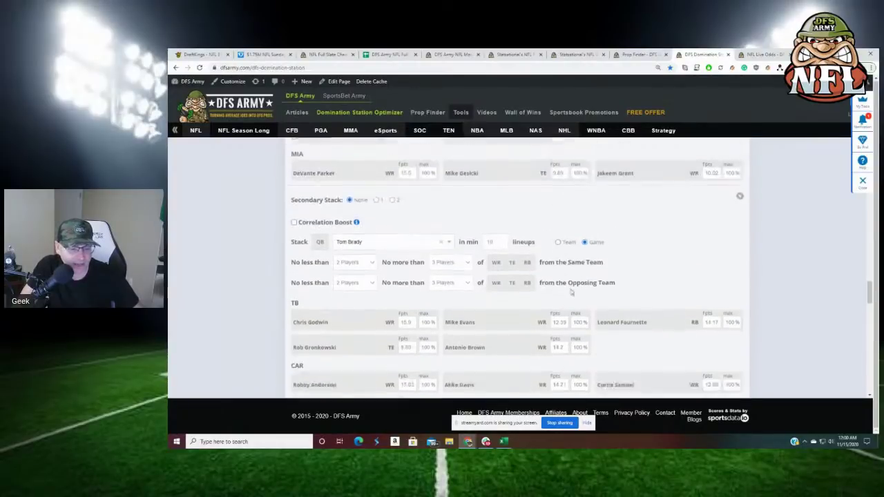
scroll(690, 311, down, 3)
click(721, 312)
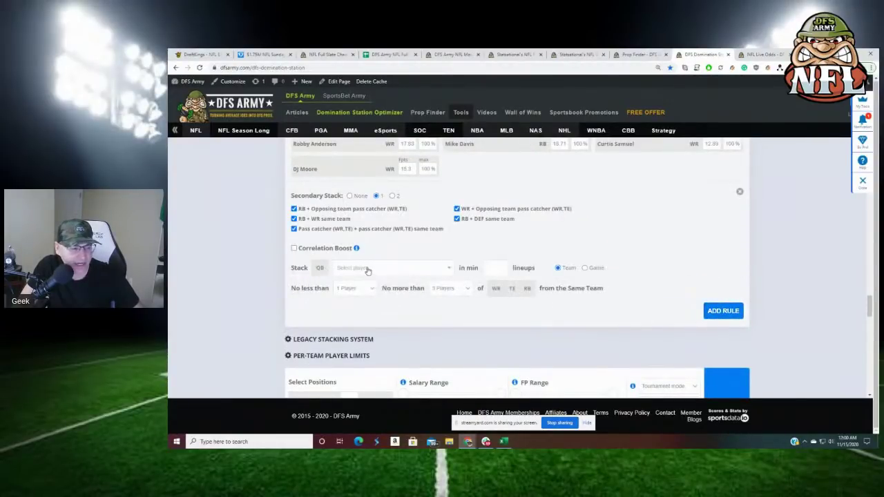
click(350, 196)
click(393, 238)
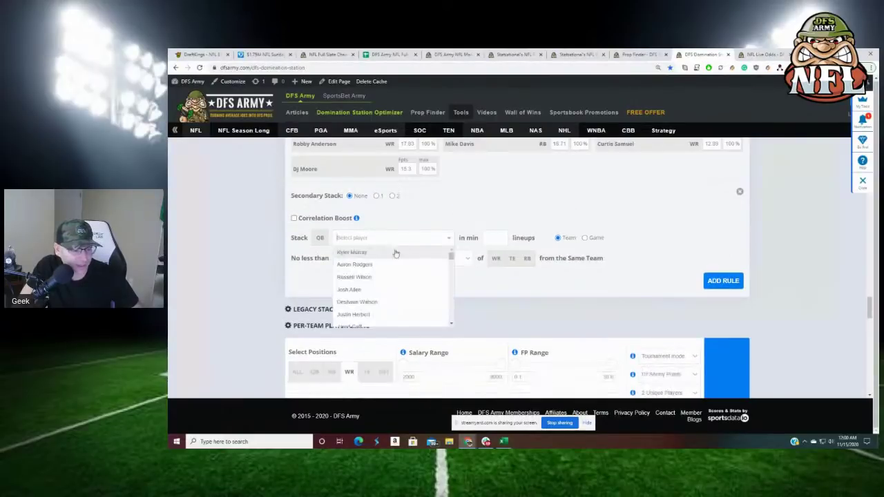
scroll(399, 277, down, 2)
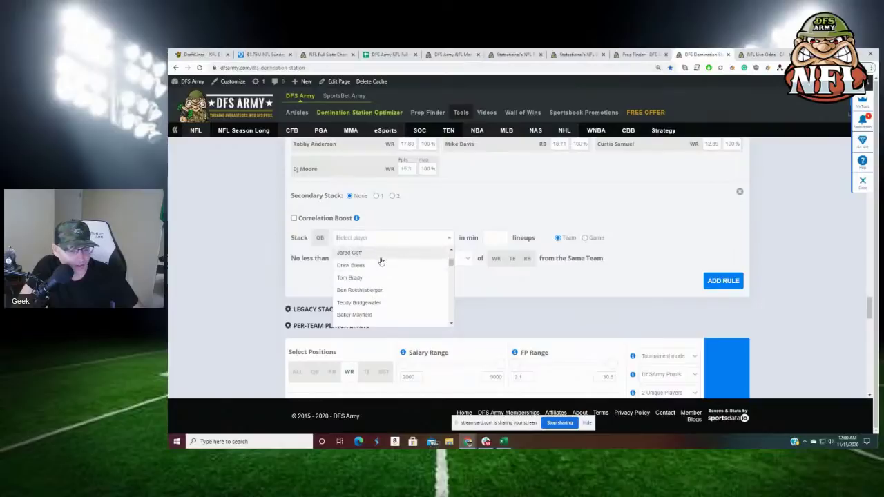
scroll(381, 279, down, 2)
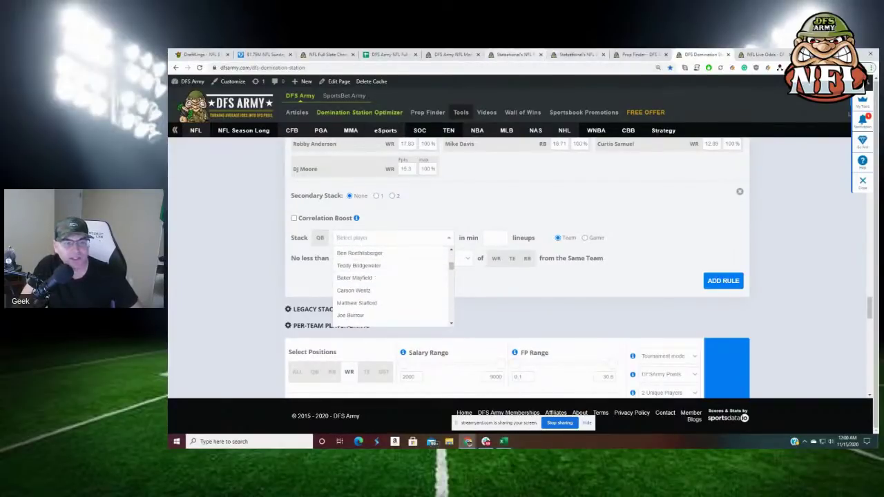
- Check this week's team projections in the NFL Power Rankings and the DraftKings matchups sheet
click(492, 55)
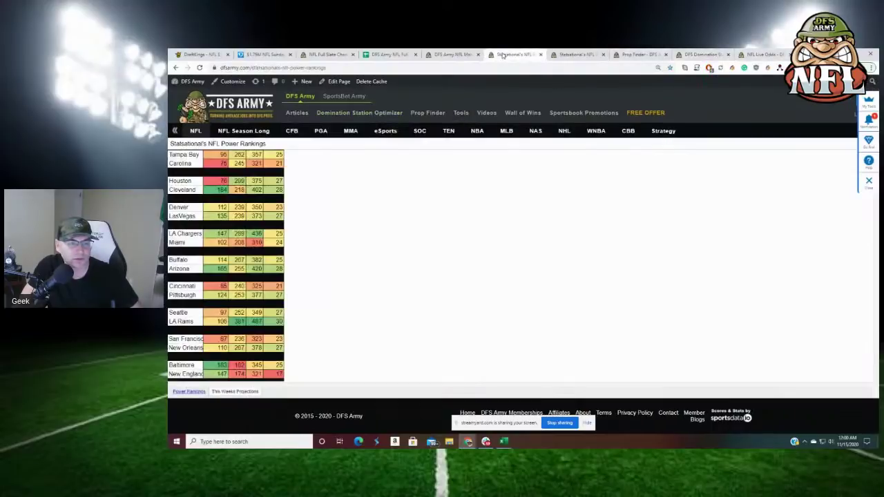
click(452, 55)
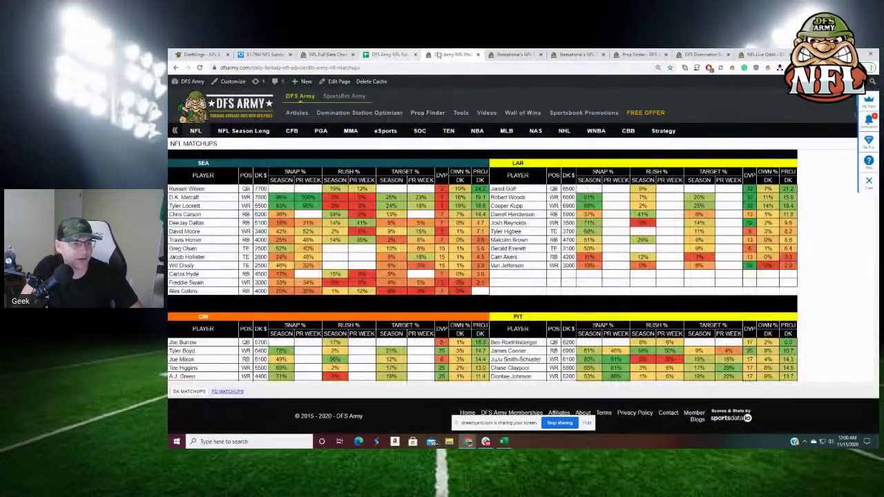
click(514, 54)
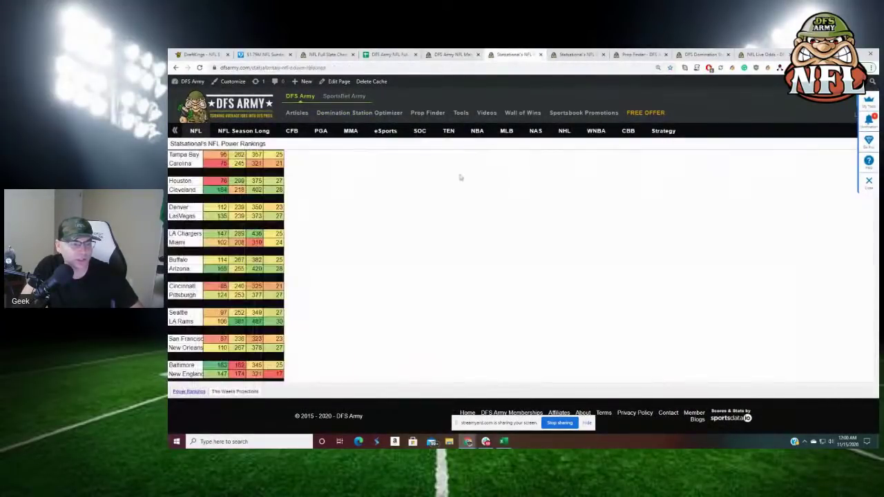
- Examine the DraftKings stack probabilities table for quarterback and pass-catcher pairings to use in the new rule
click(573, 54)
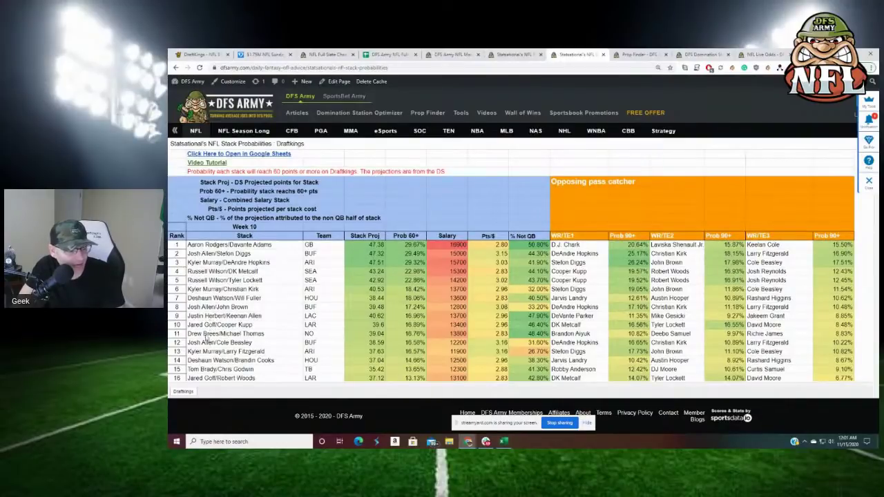
scroll(208, 305, down, 1)
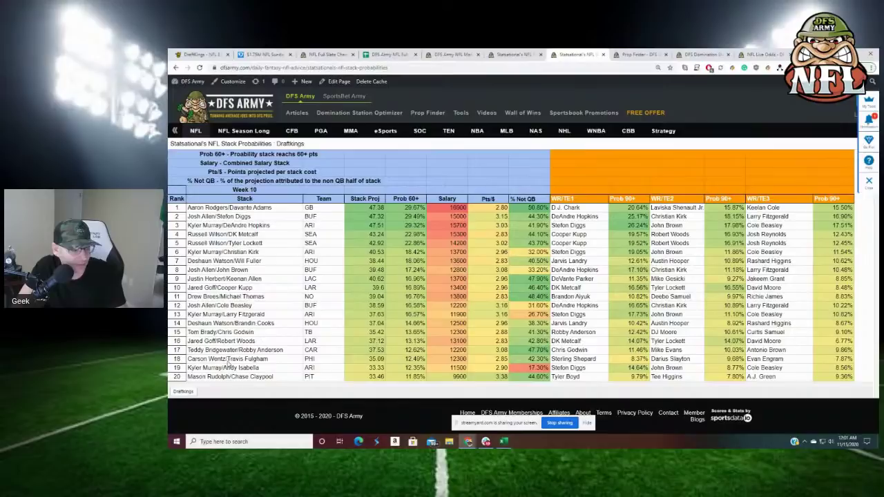
scroll(231, 368, down, 1)
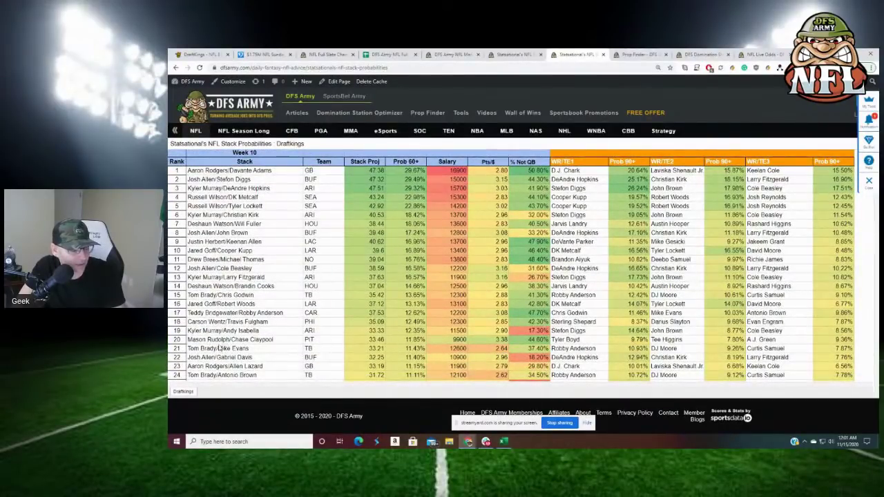
scroll(224, 350, down, 1)
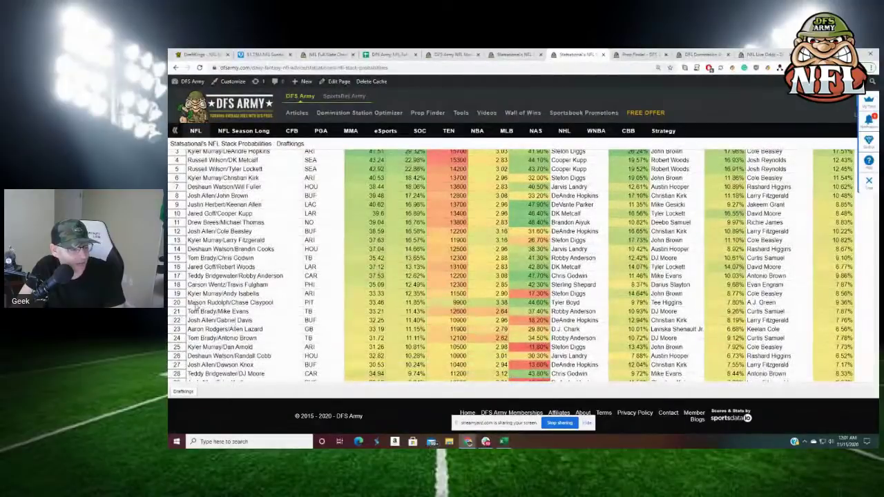
scroll(243, 332, down, 1)
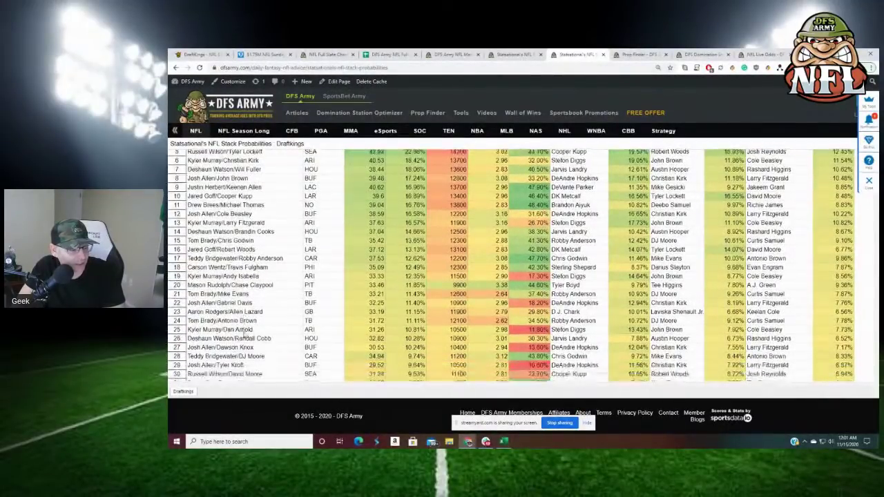
scroll(243, 329, down, 3)
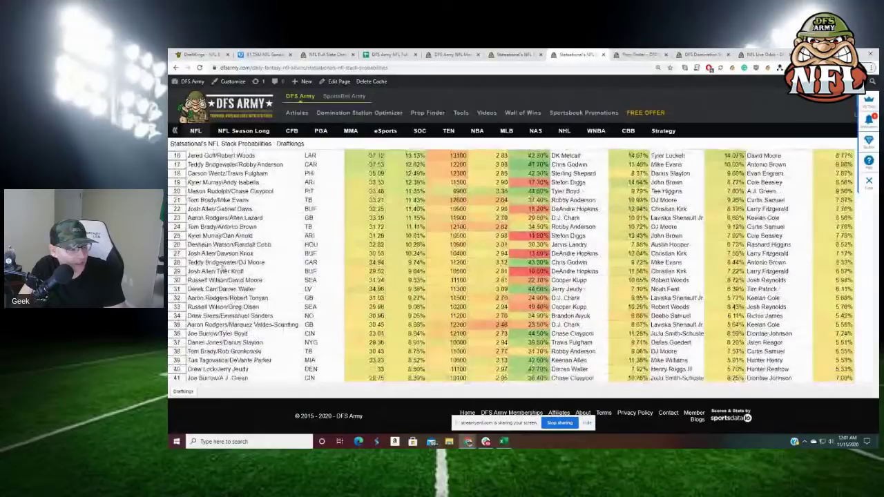
scroll(208, 272, down, 1)
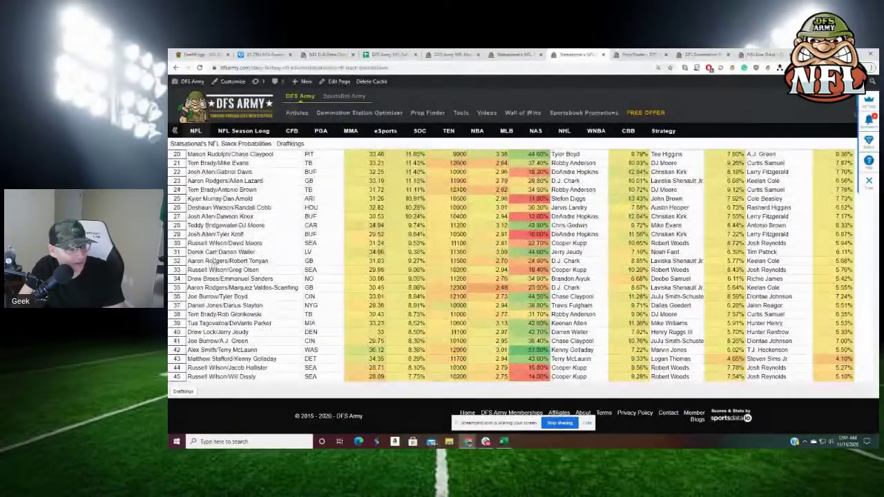
scroll(211, 274, down, 1)
scroll(216, 283, down, 2)
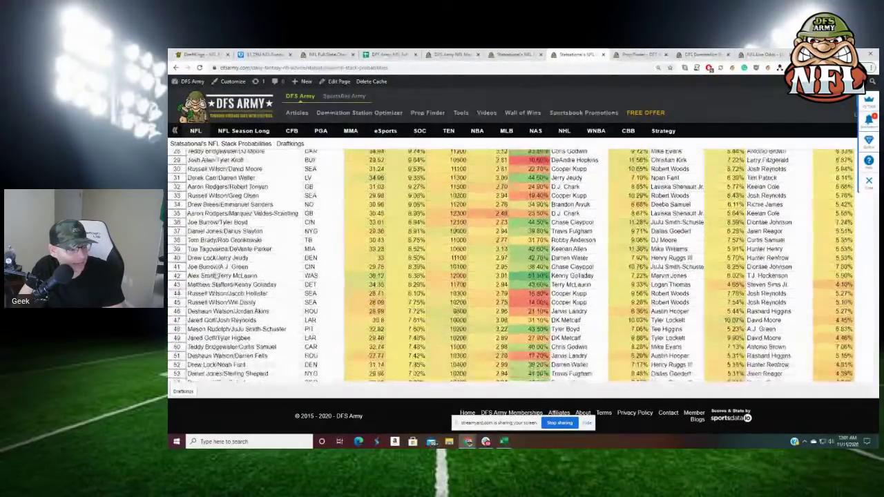
scroll(220, 292, down, 1)
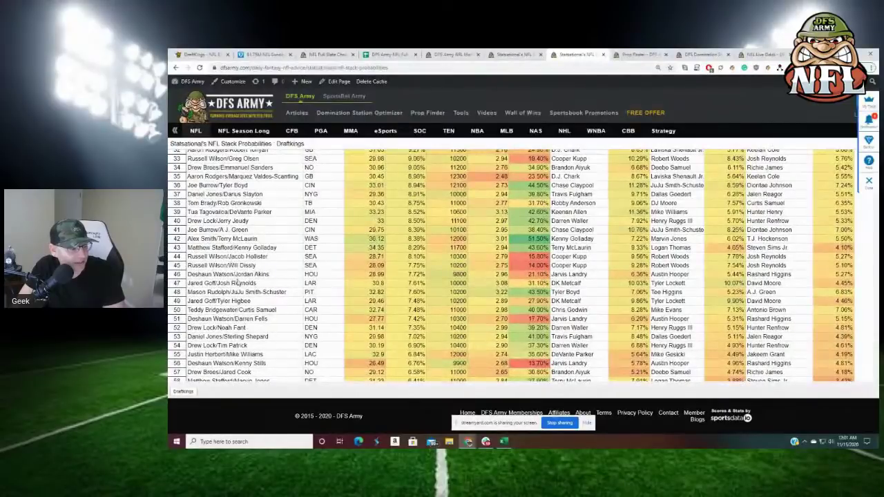
scroll(220, 292, up, 10)
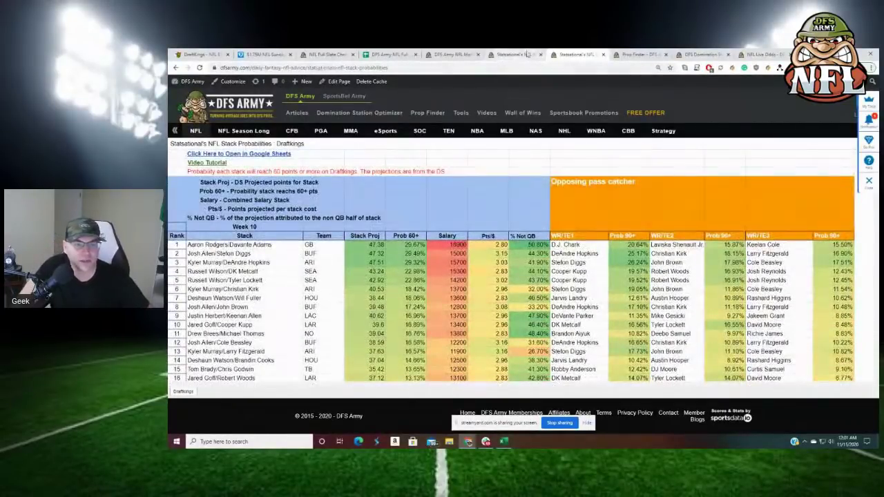
- Back in the optimizer, make the new rule a Russell Wilson game stack used in at least 15 lineups
click(698, 54)
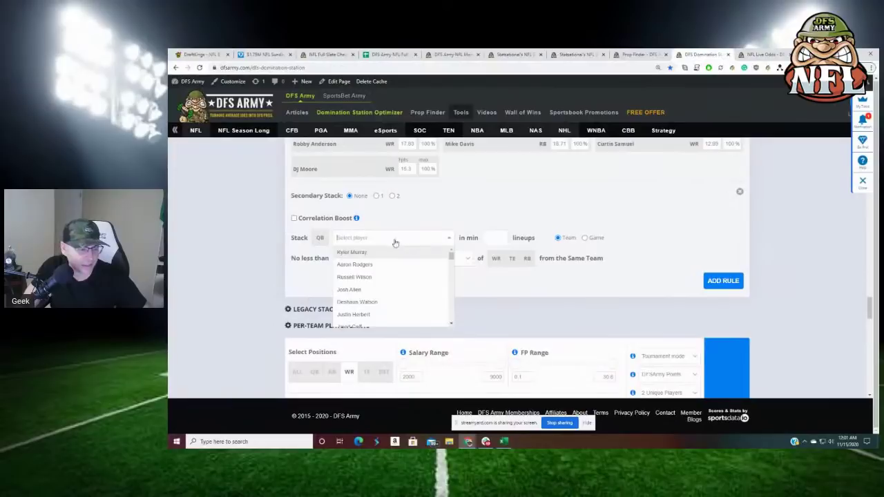
click(379, 278)
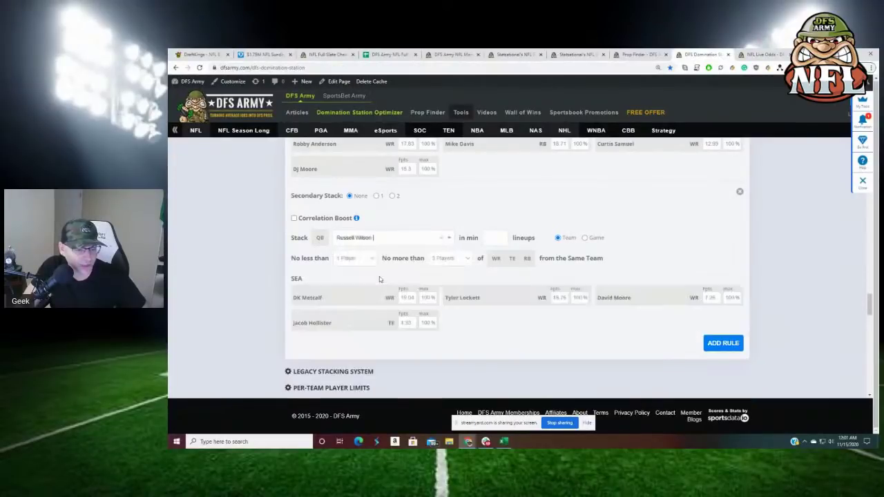
click(488, 238)
text(15)
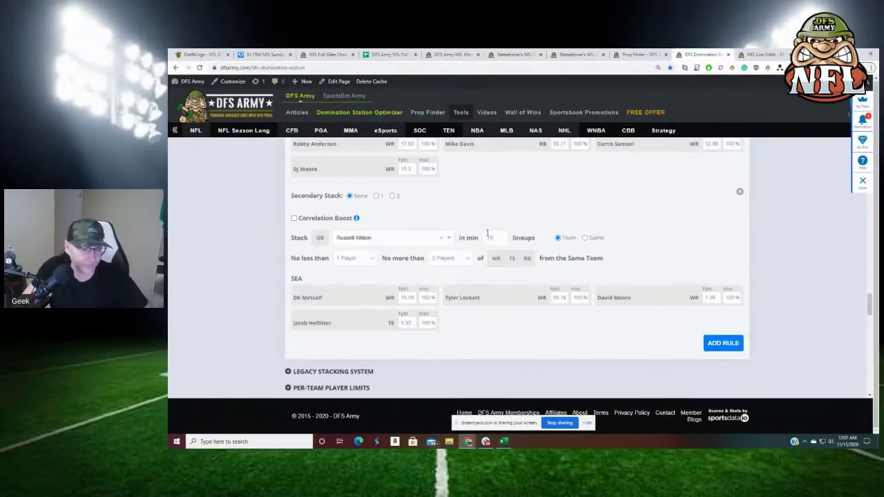
click(585, 238)
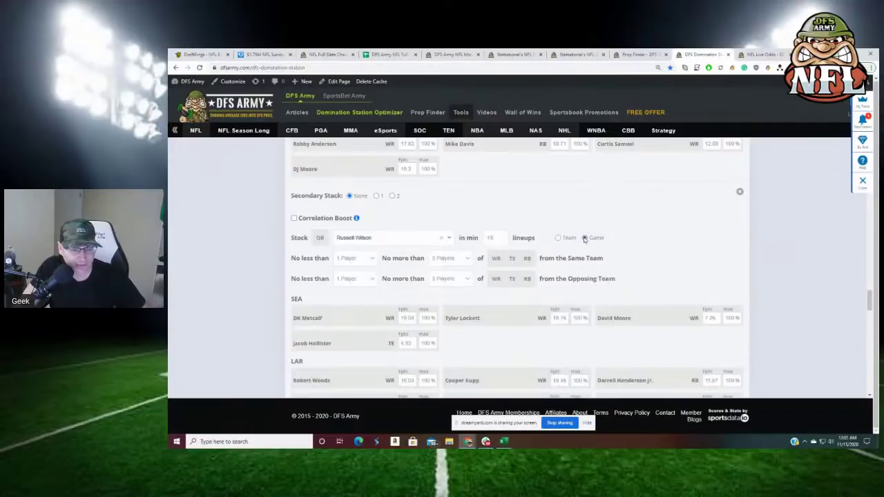
- Try a minimum of 2 same-team players in the Russell Wilson rule, and return it to 1 player
scroll(613, 241, down, 1)
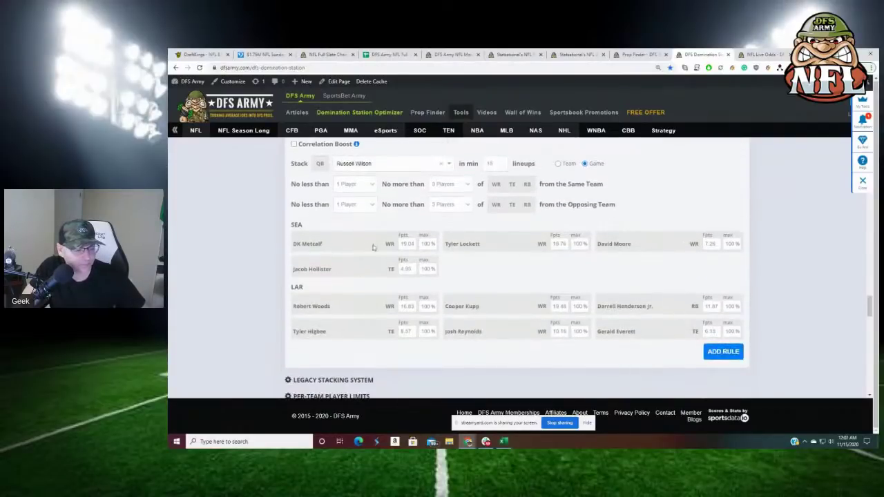
click(363, 188)
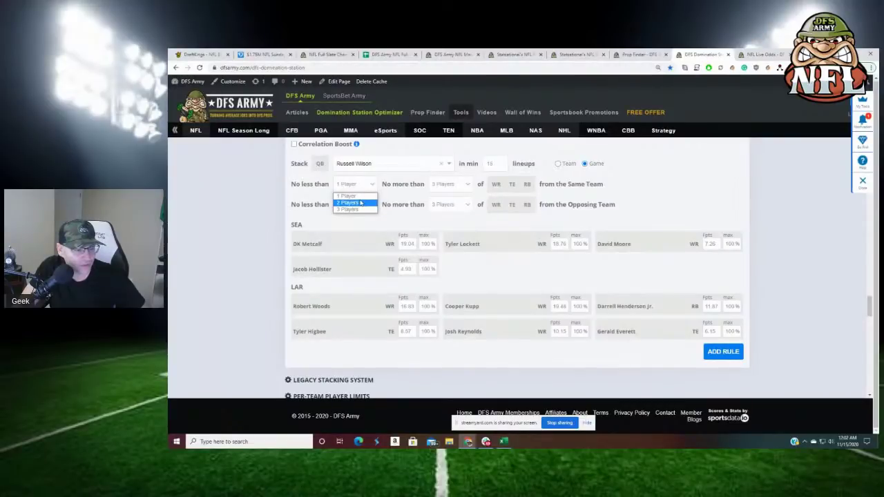
click(361, 202)
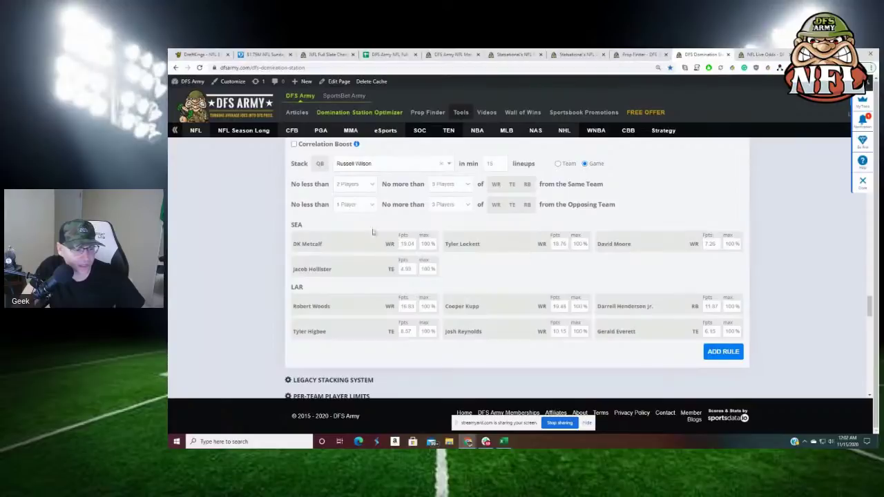
click(364, 183)
click(360, 194)
- Set Tyler Lockett's maximum exposure to 40% in the Russell Wilson game stack rule
double_click(578, 244)
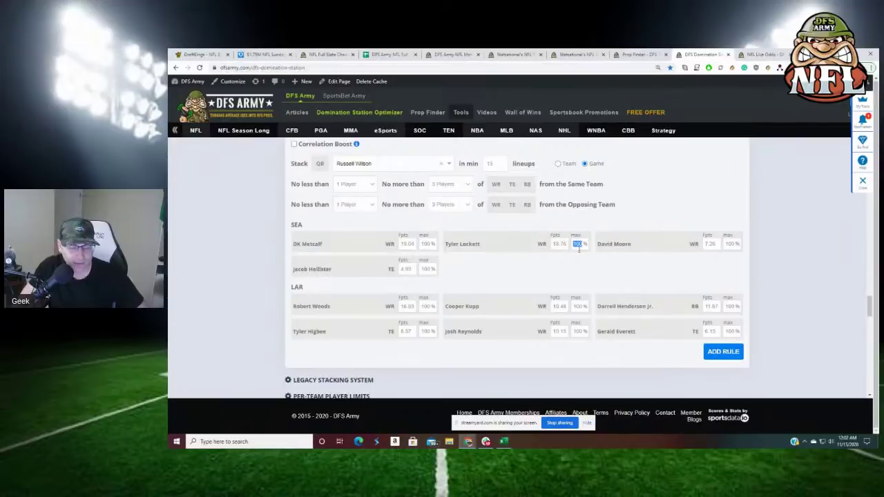
text(5)
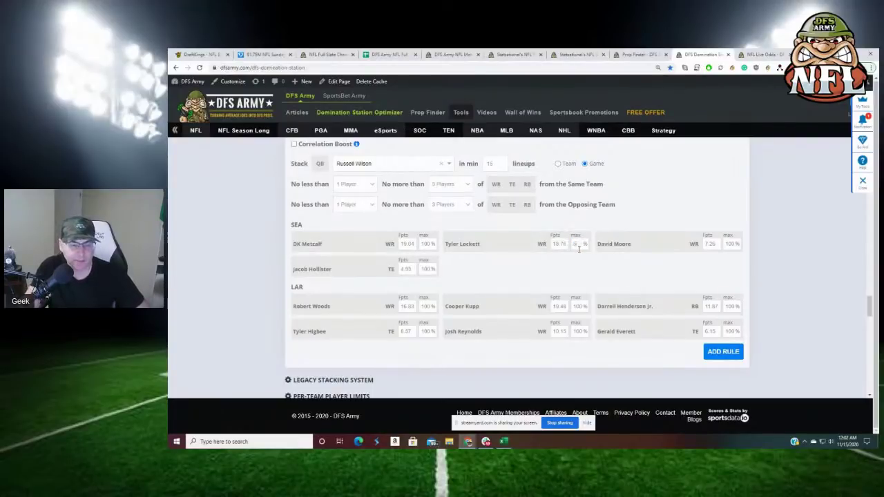
key(BackSpace)
key(BackSpace)
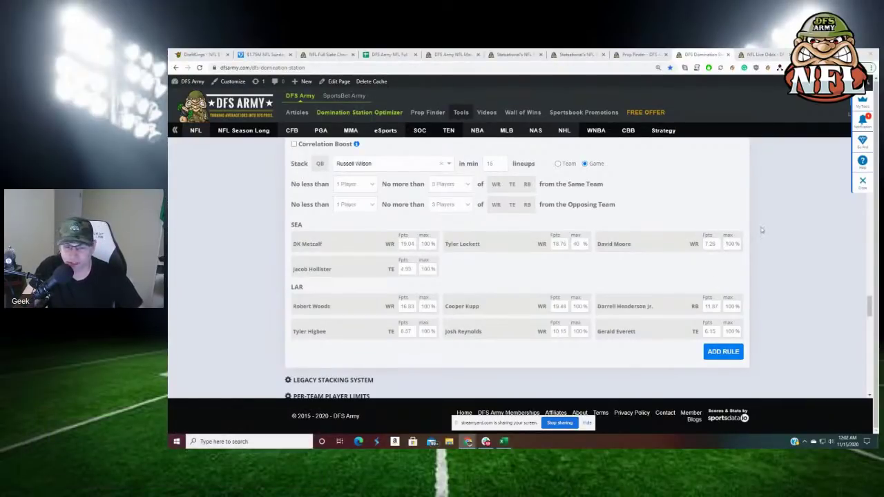
- Review the Russell Wilson game stack rule and the optimizer's lineup settings below the stacking rules
scroll(759, 230, down, 3)
scroll(768, 223, up, 2)
scroll(769, 225, up, 2)
scroll(769, 225, down, 2)
scroll(769, 225, up, 2)
scroll(769, 225, down, 1)
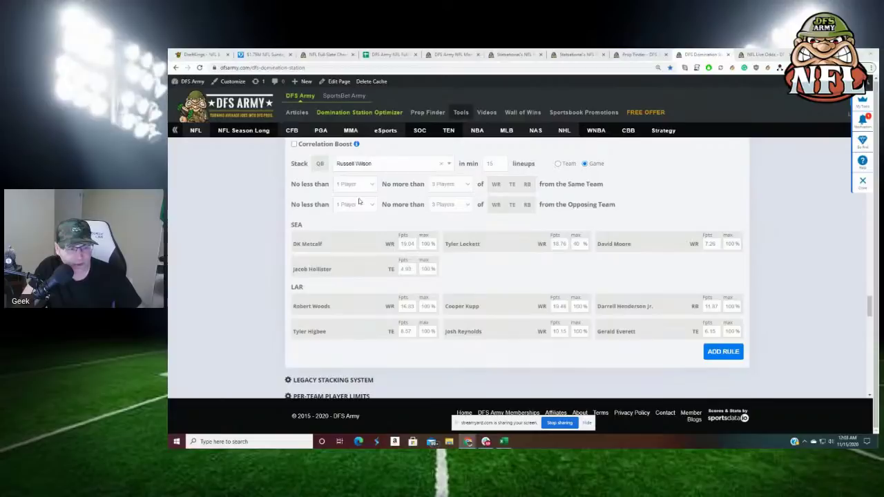
scroll(573, 223, up, 2)
scroll(573, 219, down, 1)
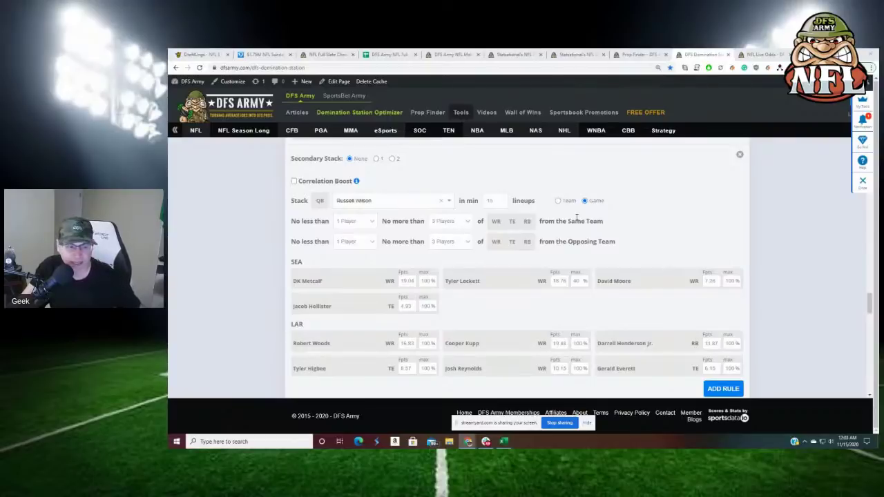
scroll(611, 255, up, 2)
scroll(807, 302, down, 5)
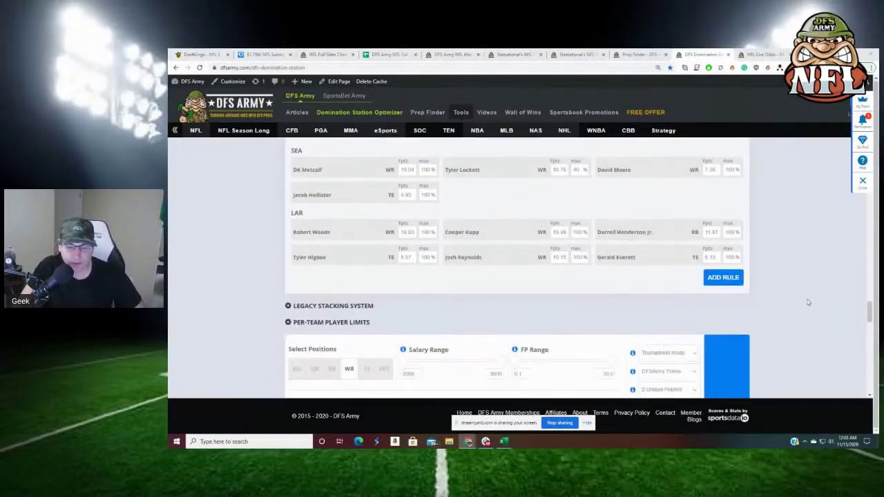
scroll(746, 327, down, 1)
scroll(559, 355, down, 1)
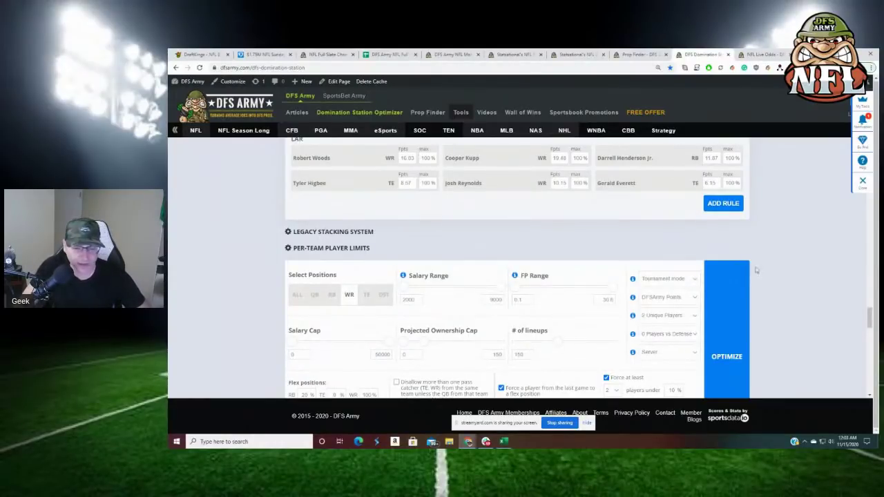
- Review the quarterback stacking rules from Russell Wilson back to Aaron Rodgers, and the lineup settings below them
scroll(782, 239, up, 5)
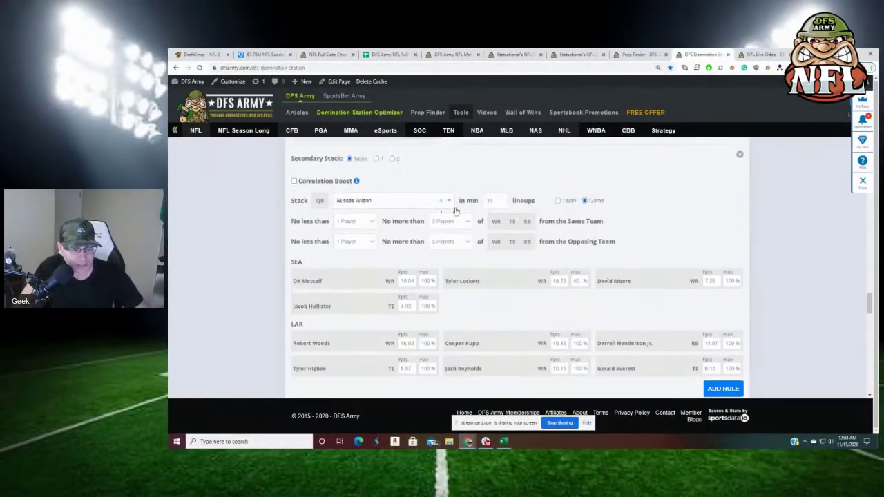
scroll(444, 209, up, 10)
scroll(545, 255, up, 5)
scroll(528, 254, up, 8)
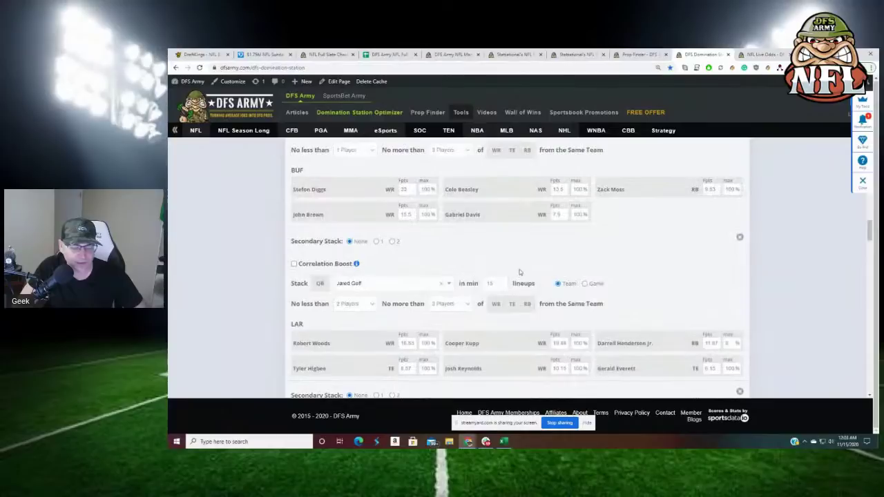
scroll(519, 274, up, 5)
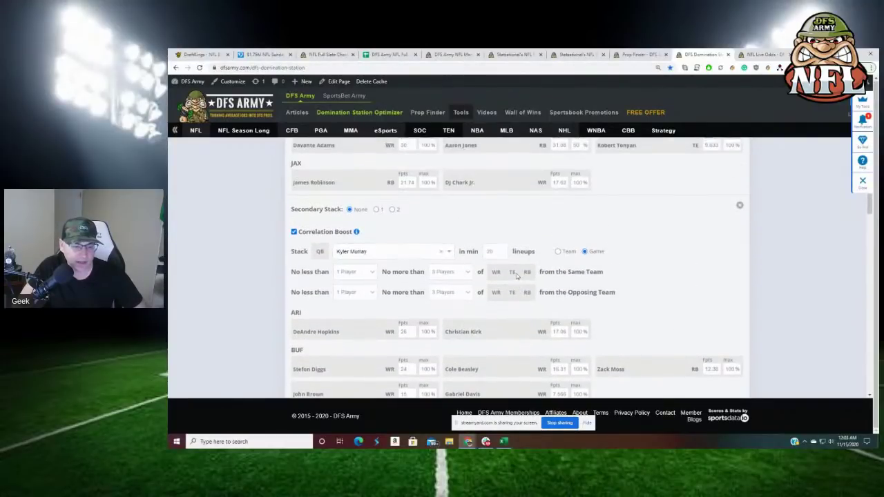
scroll(497, 254, up, 3)
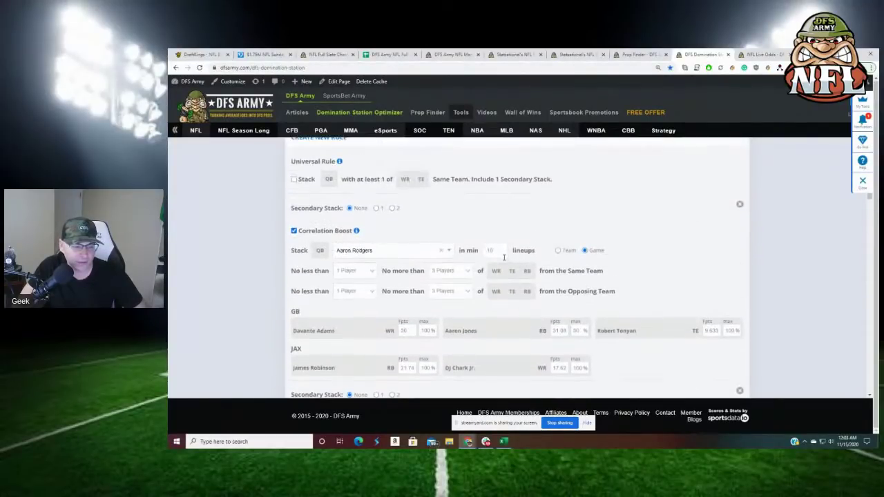
scroll(504, 256, up, 2)
scroll(511, 257, down, 6)
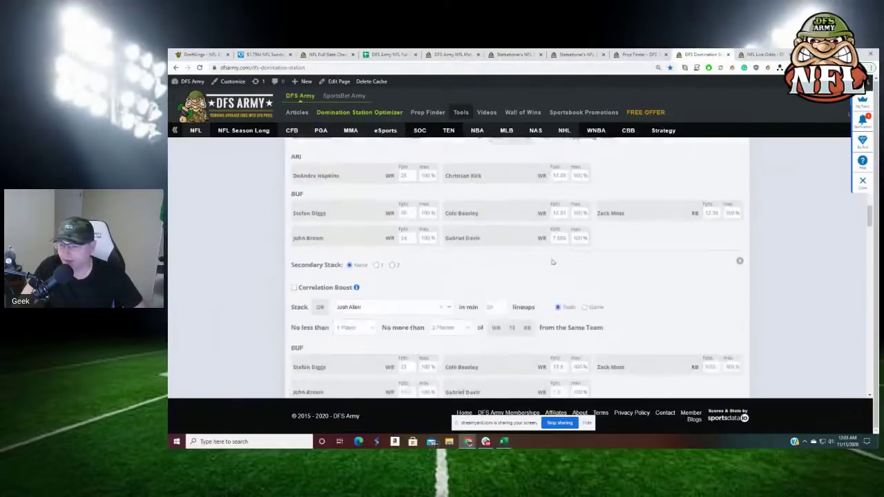
scroll(552, 262, down, 10)
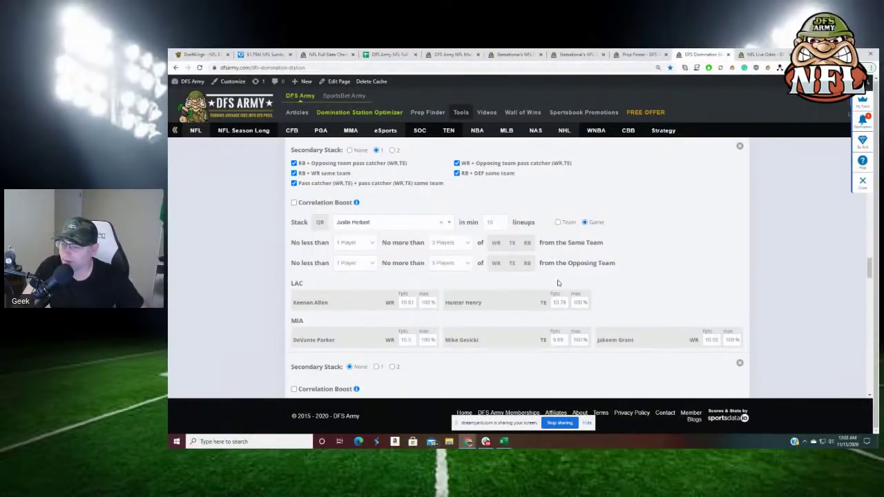
scroll(673, 300, down, 10)
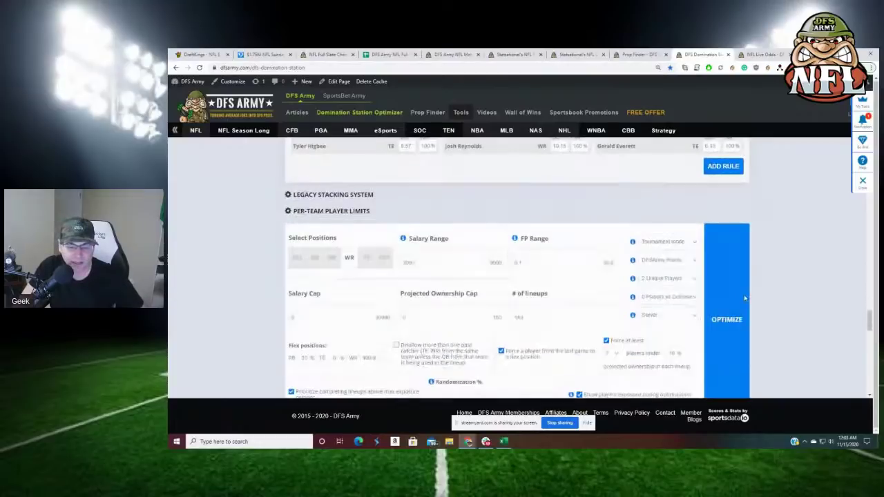
scroll(744, 298, up, 3)
scroll(794, 294, down, 4)
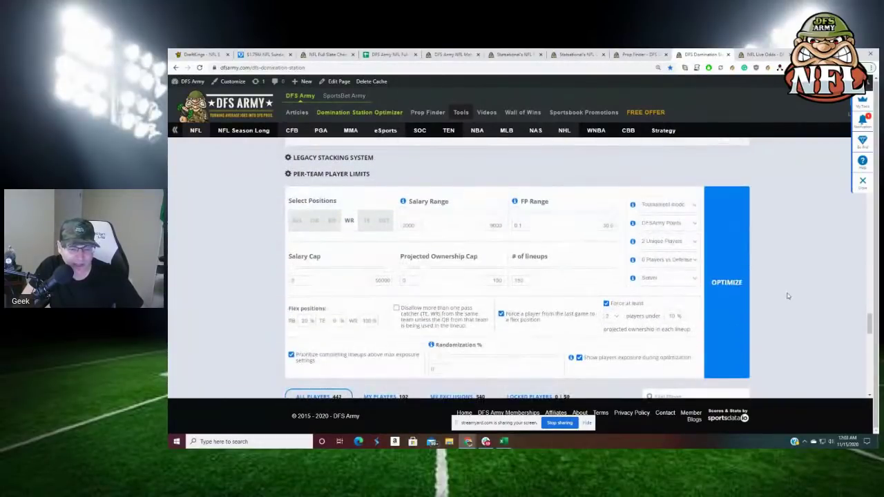
- Add a Drew Lock team stack rule with no secondary stack, used in at least 5 lineups
scroll(787, 295, up, 3)
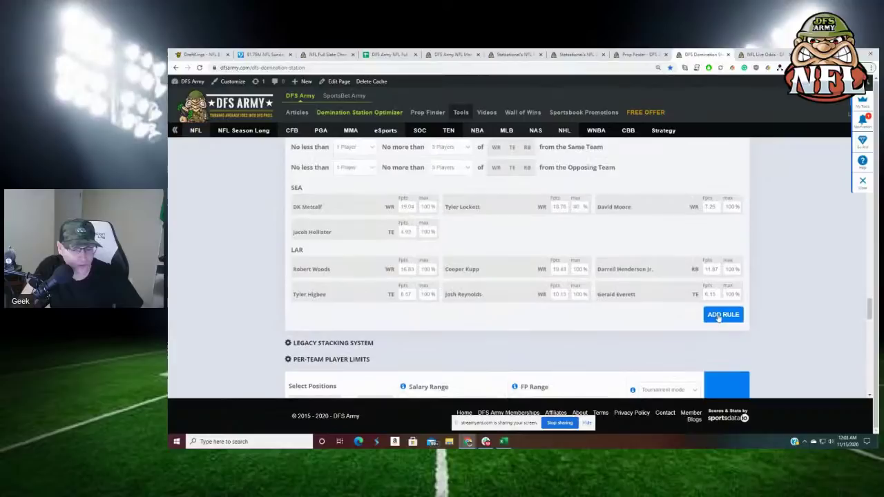
click(721, 314)
click(371, 273)
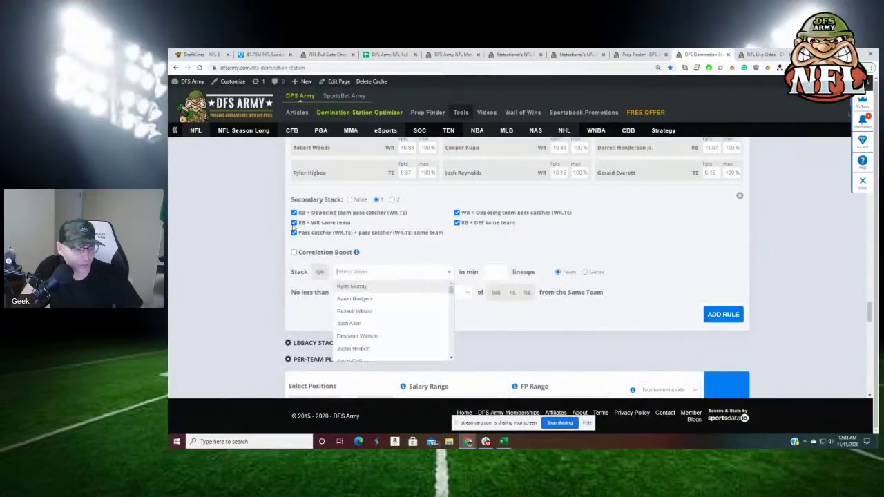
click(350, 199)
click(388, 242)
scroll(385, 278, down, 1)
scroll(386, 280, down, 3)
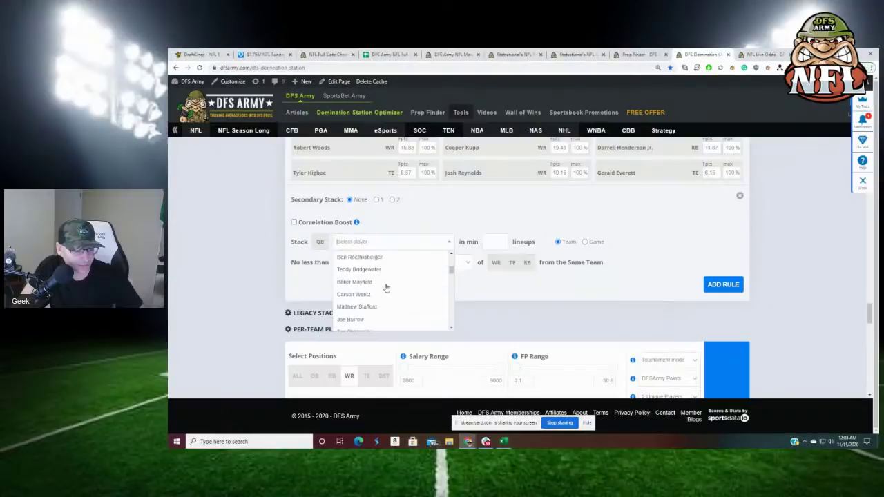
scroll(386, 286, down, 4)
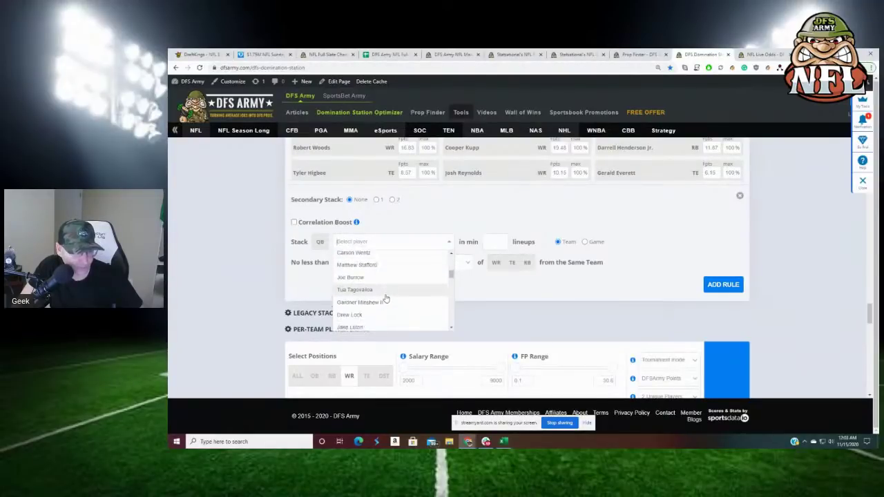
click(383, 283)
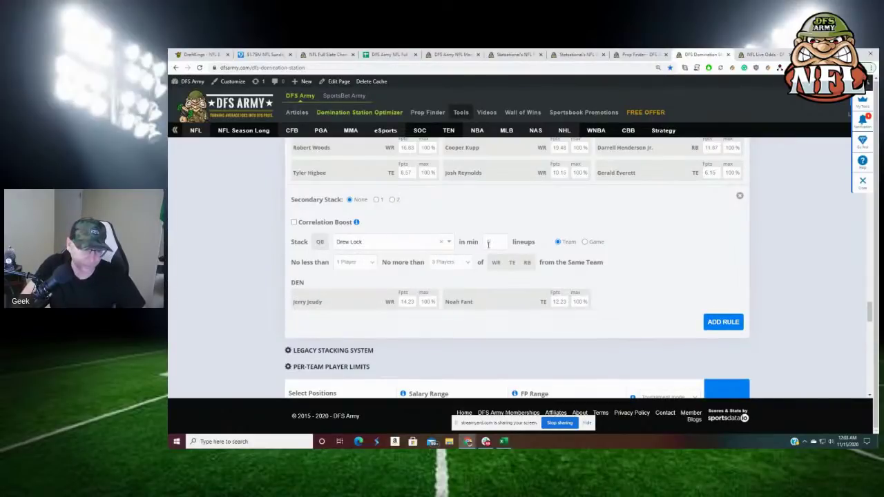
- Add a Teddy Bridgewater team stack rule used in at least 5 lineups
click(715, 324)
click(391, 279)
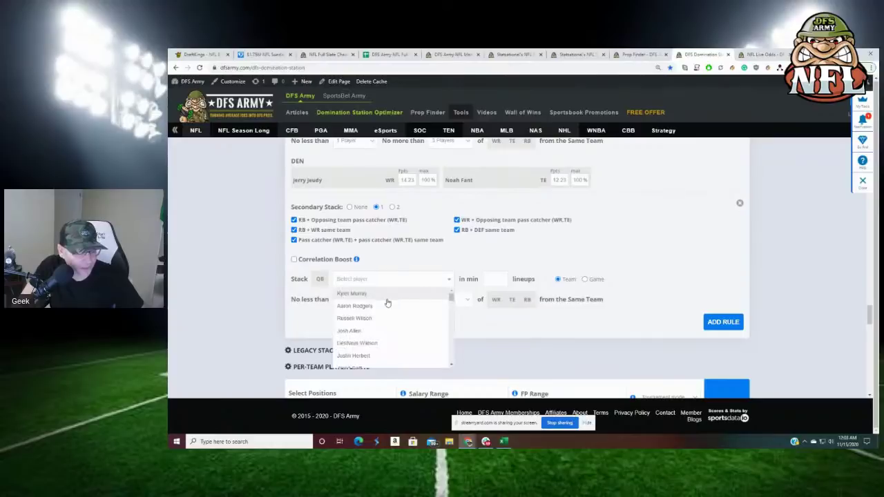
scroll(387, 303, down, 5)
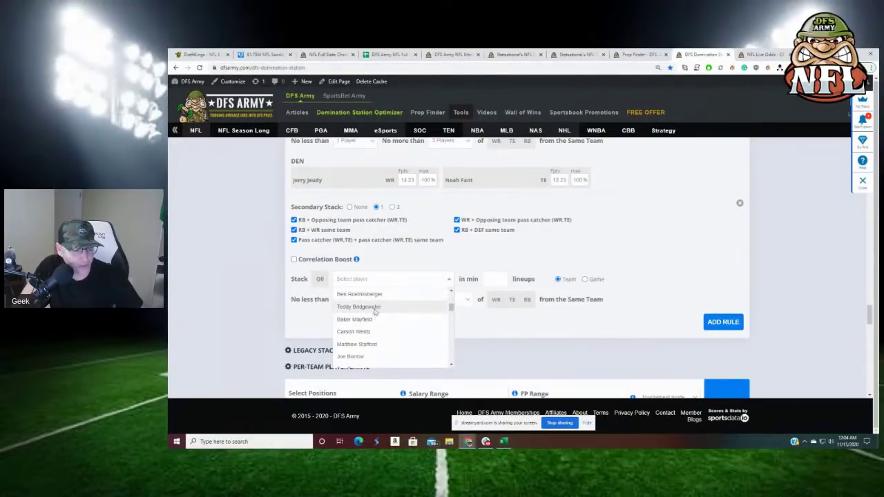
click(375, 308)
click(492, 279)
text(5)
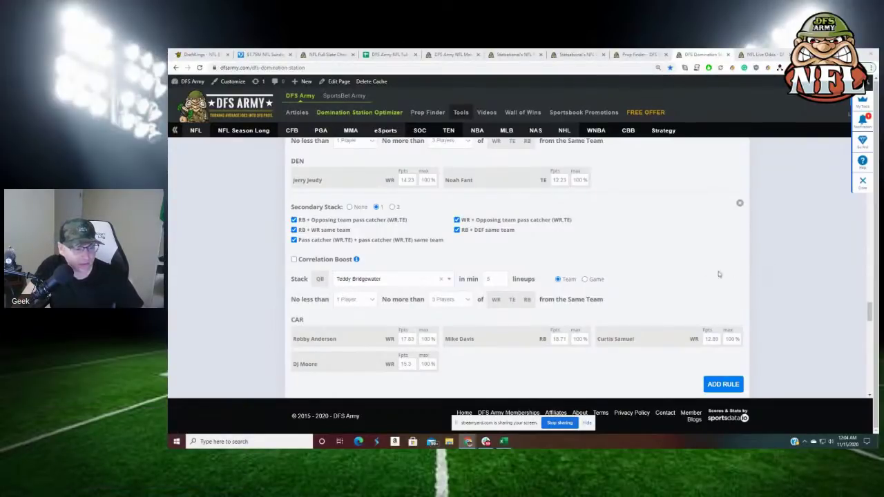
- Try a maximum projected ownership cap of 125 in the lineup settings, and set it to 130
scroll(774, 272, down, 1)
scroll(774, 272, down, 2)
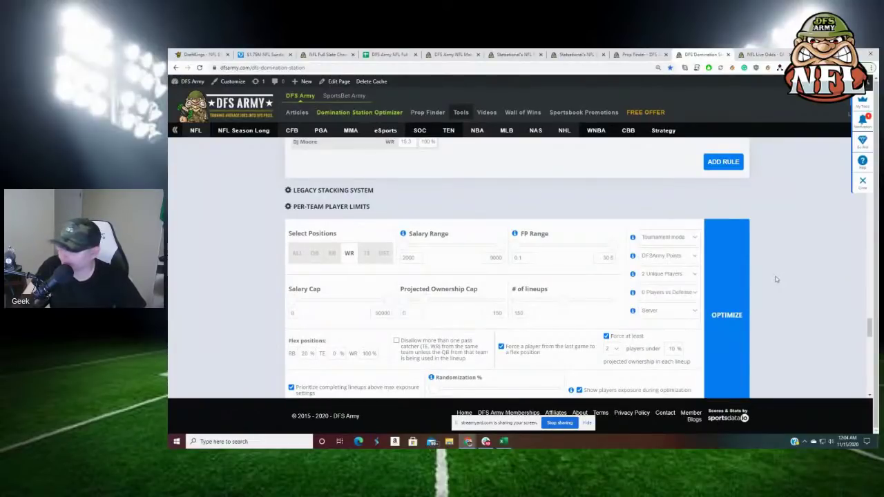
scroll(775, 278, down, 1)
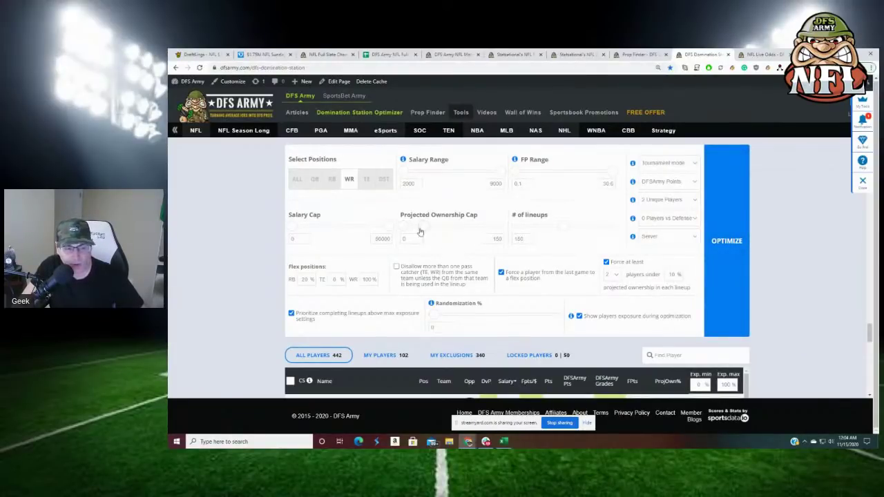
double_click(493, 239)
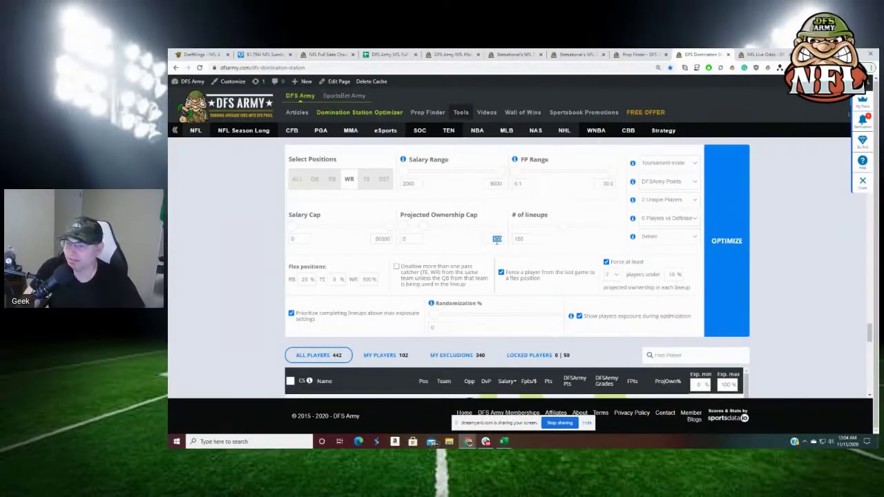
key(BackSpace)
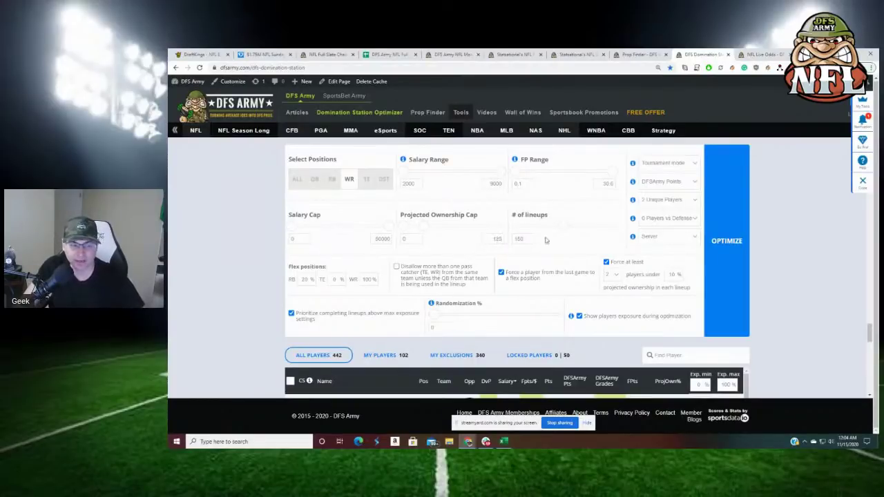
double_click(497, 239)
key(BackSpace)
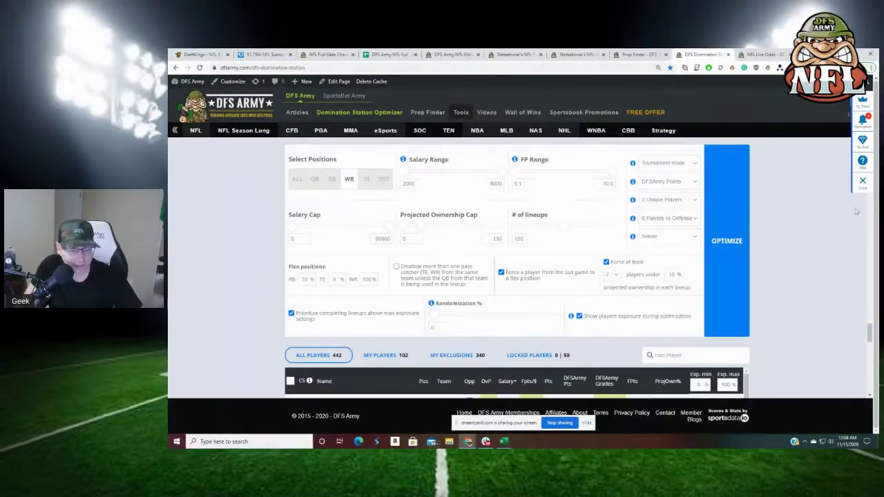
- Check the previous lineups' projected ownership, and run the optimizer again for 150 lineups with the updated rules and cap
scroll(822, 233, down, 10)
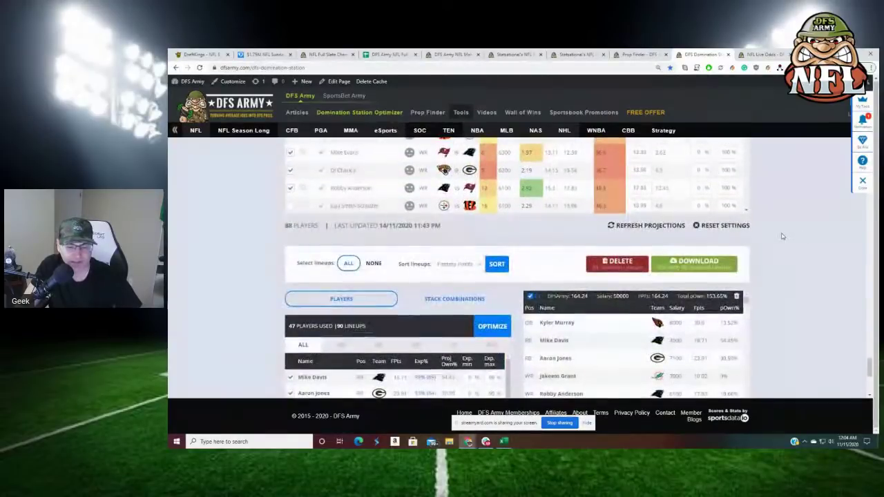
scroll(773, 237, up, 10)
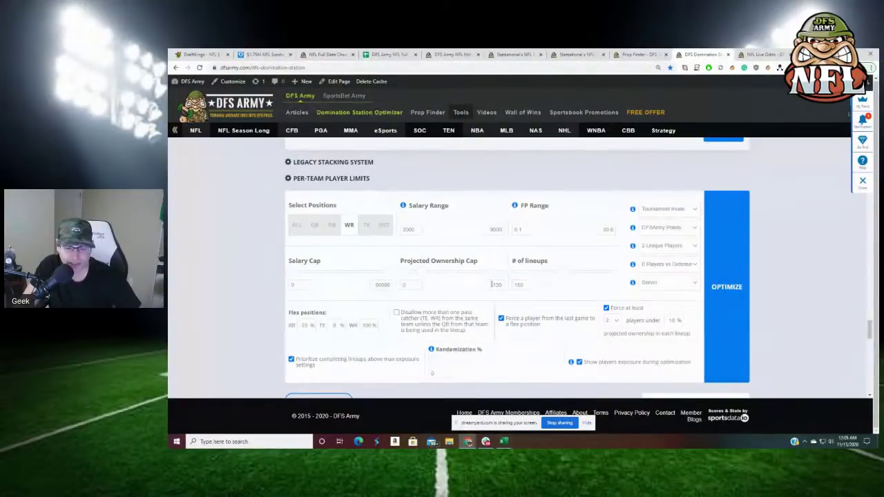
click(722, 308)
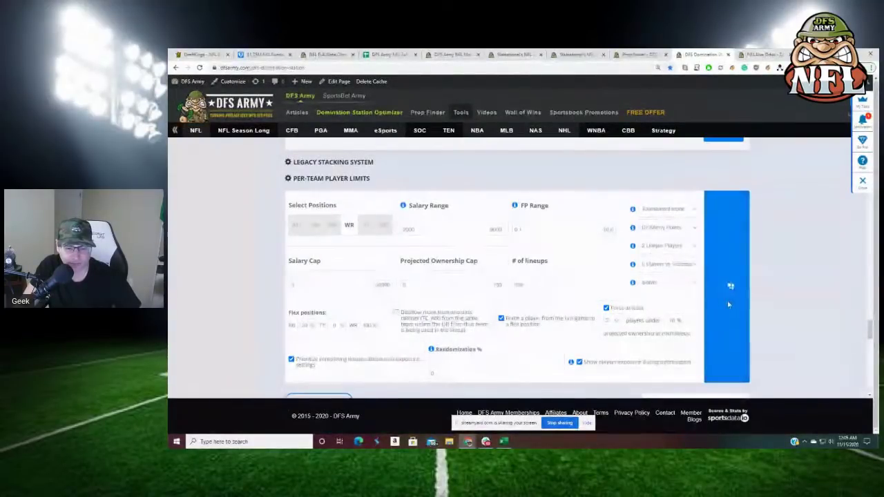
scroll(773, 293, down, 5)
scroll(774, 294, down, 2)
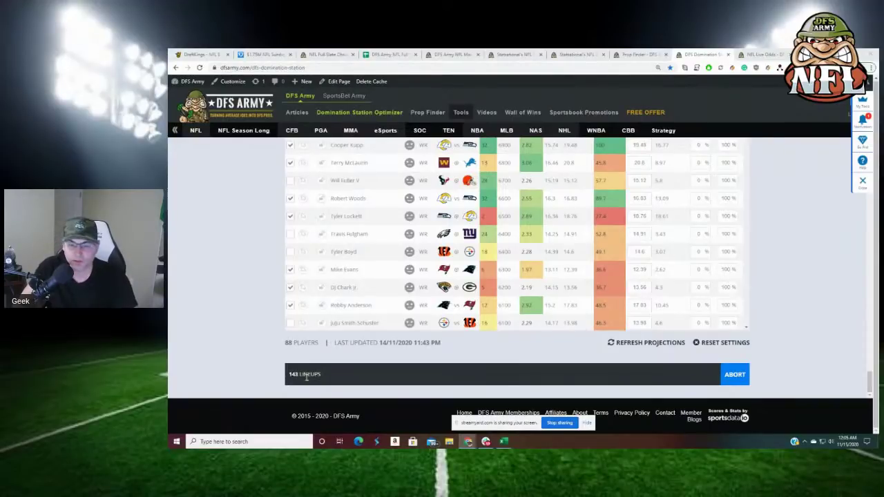
- Review the last stacking rules and examine the player exposures and lineups from the new optimizer run
scroll(815, 312, up, 10)
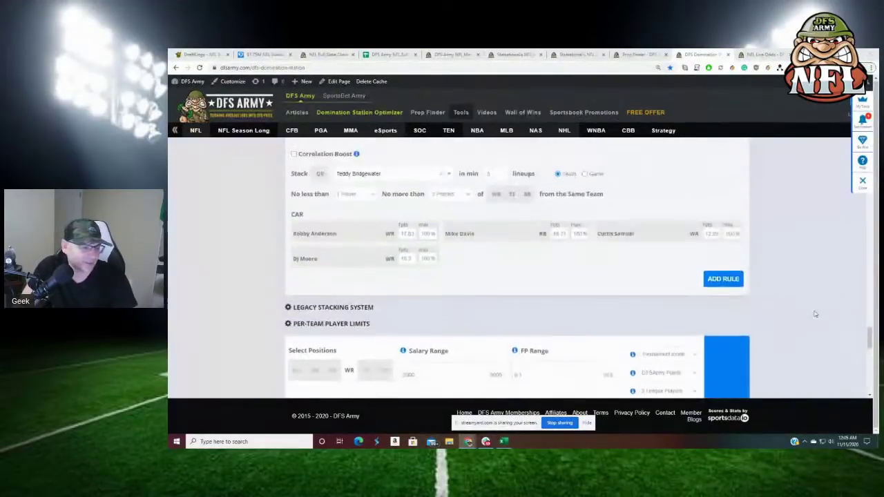
scroll(815, 314, up, 10)
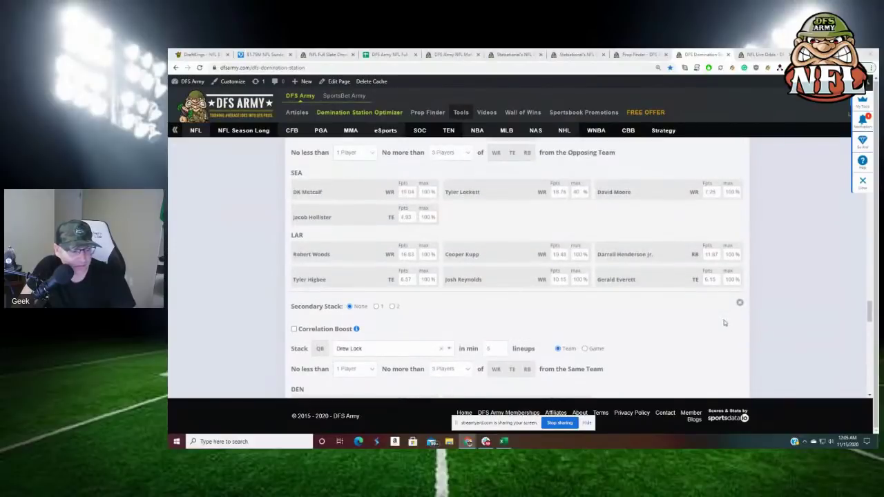
scroll(724, 322, up, 1)
scroll(819, 333, down, 10)
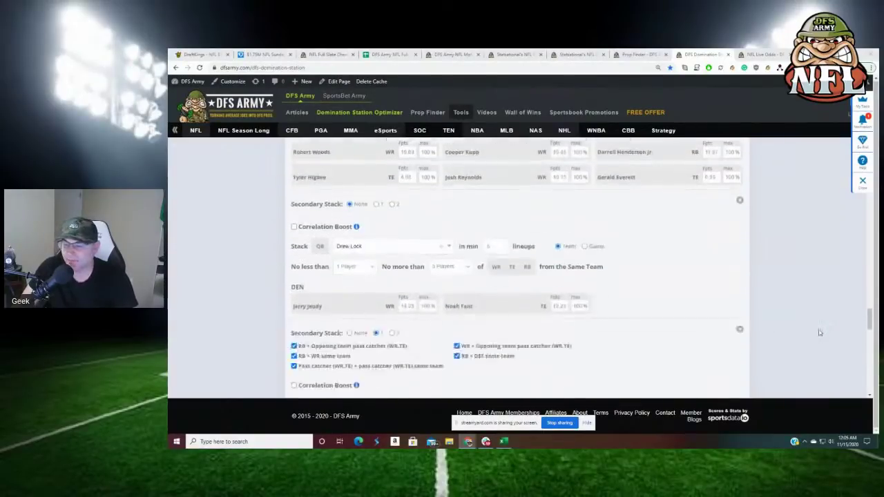
scroll(819, 333, down, 1)
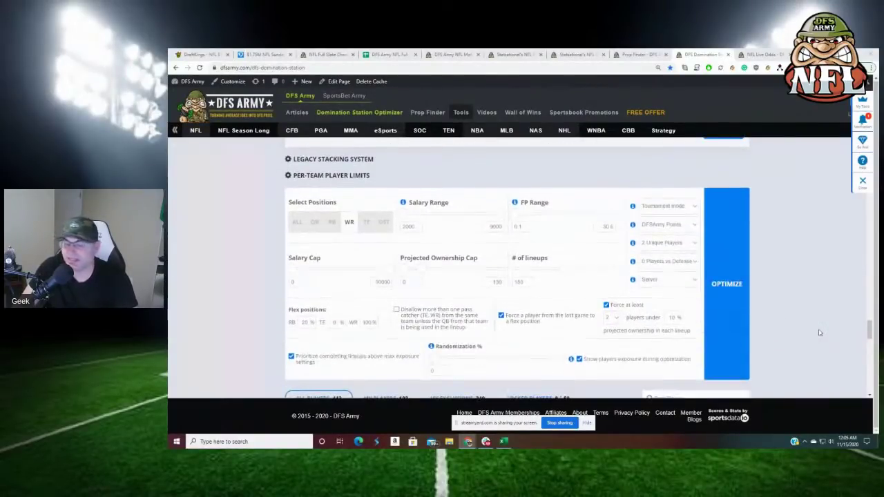
scroll(818, 333, down, 10)
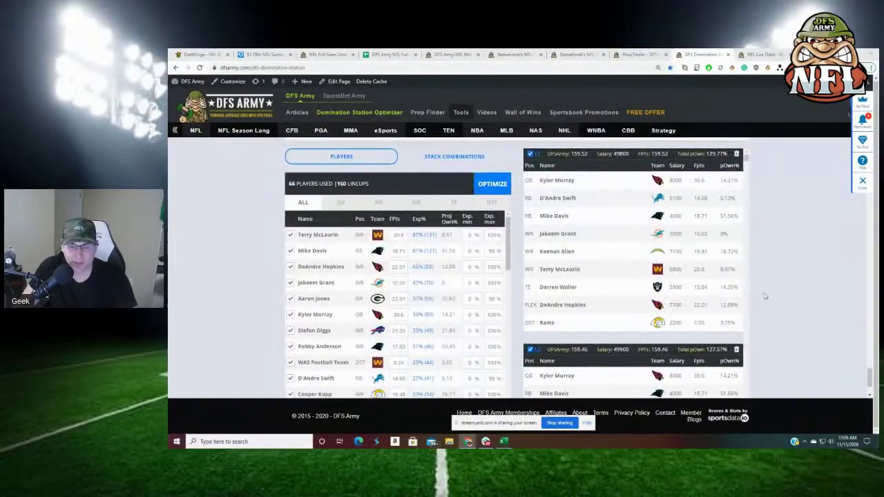
- Show only quarterbacks in the player pool and give Kyler Murray the Like rating
scroll(772, 296, up, 10)
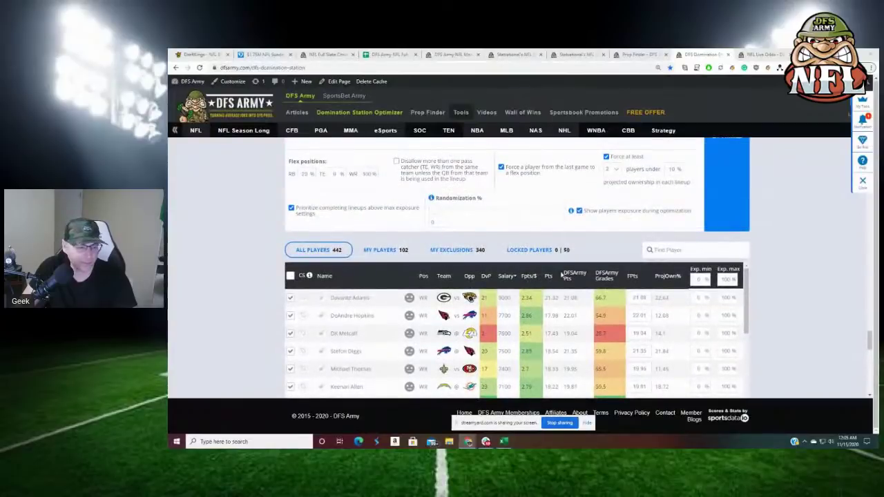
scroll(217, 187, up, 3)
scroll(297, 207, up, 1)
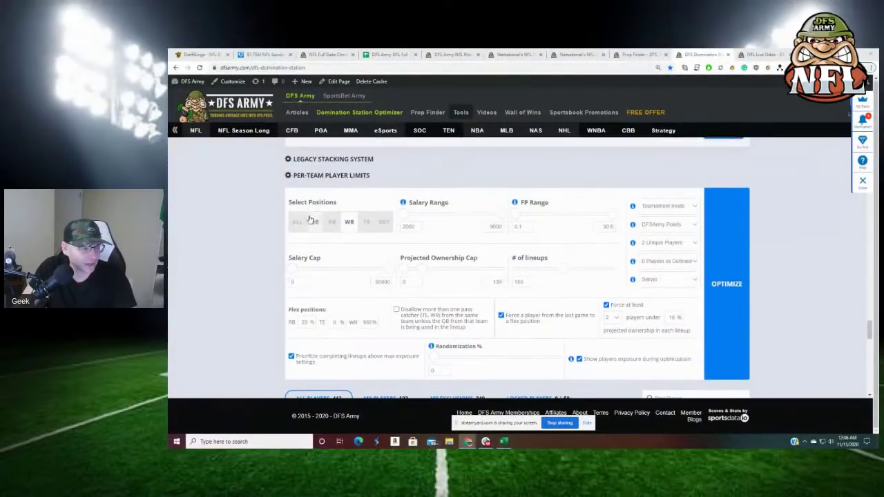
scroll(256, 231, down, 3)
scroll(254, 229, down, 3)
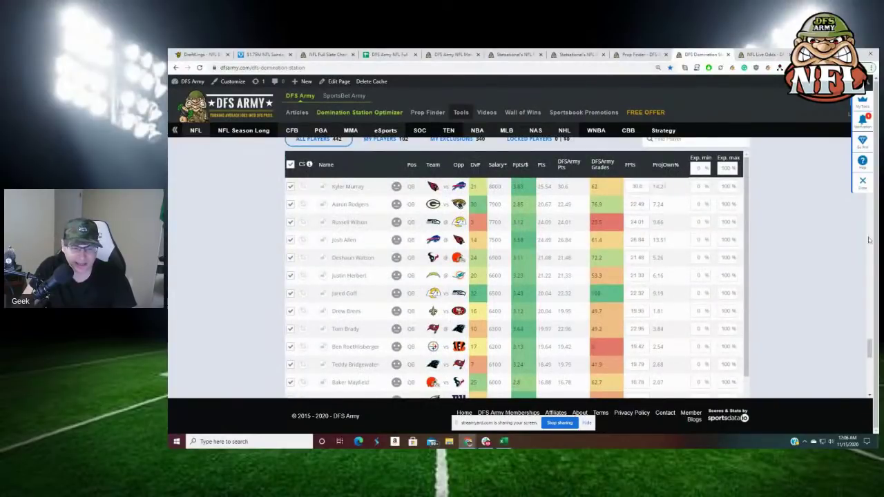
scroll(497, 235, up, 2)
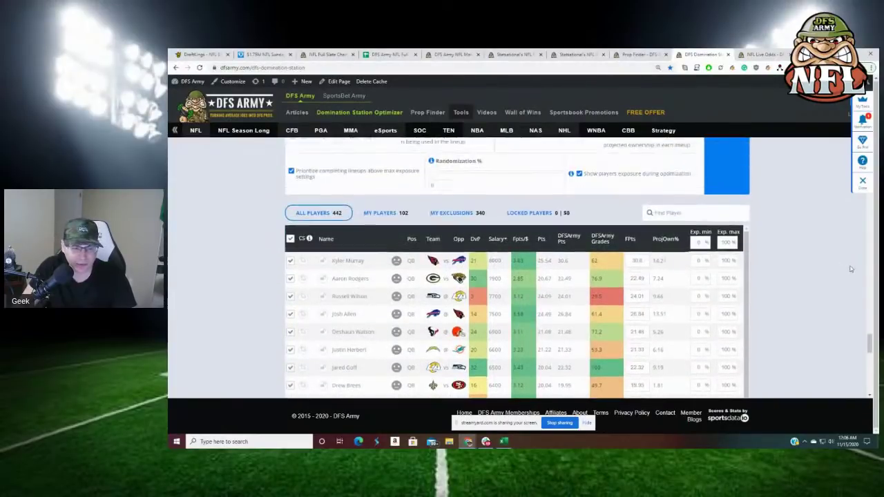
click(396, 279)
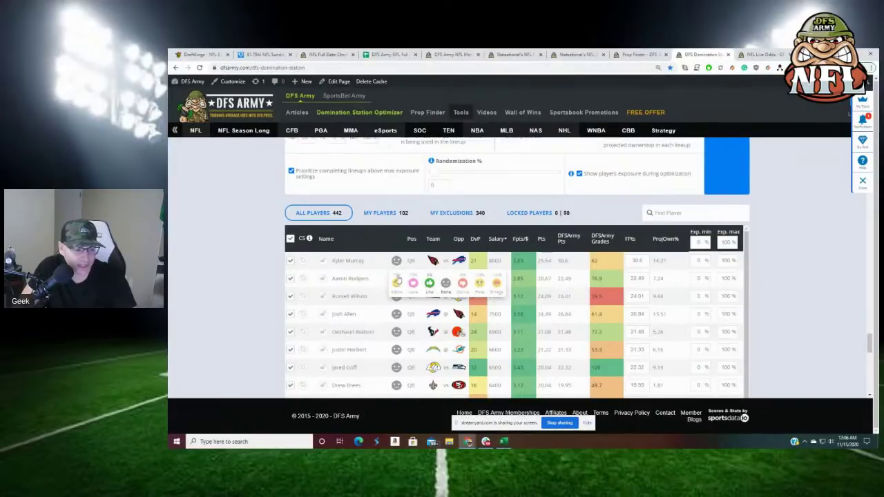
click(429, 284)
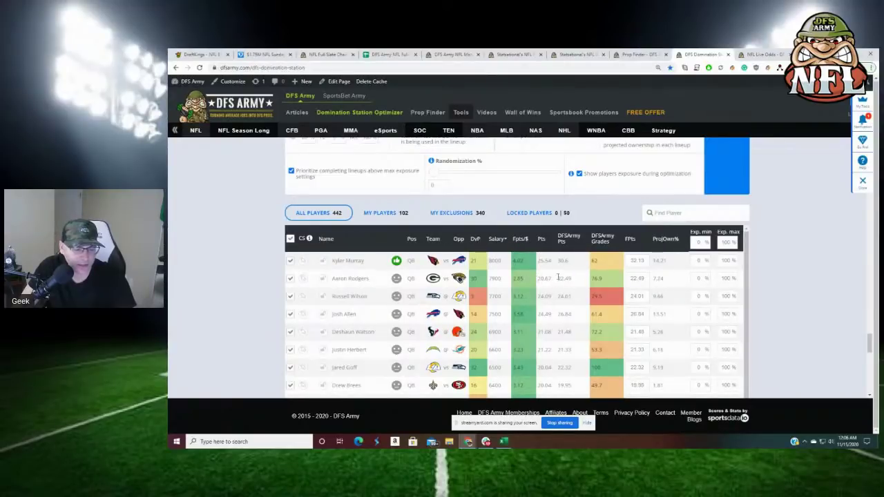
- Check the quarterback pool and stacking rules, and examine the quarterback and running back exposures in the generated lineups
scroll(552, 282, down, 2)
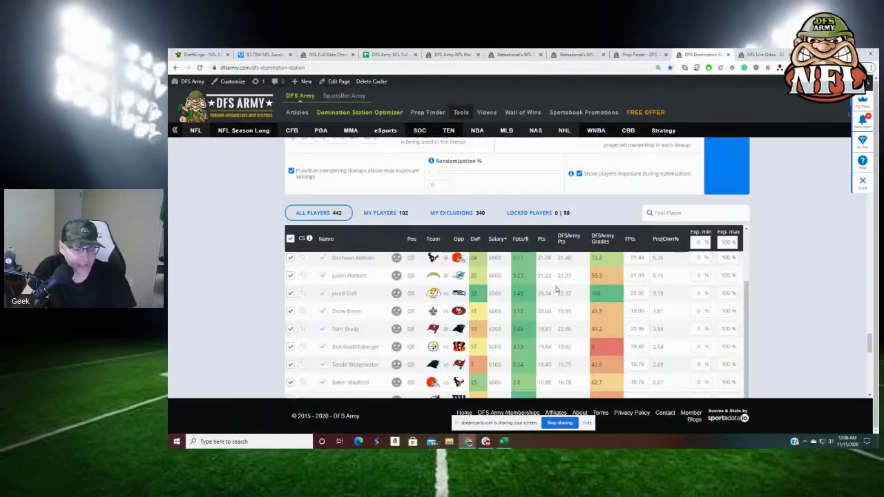
scroll(767, 303, down, 10)
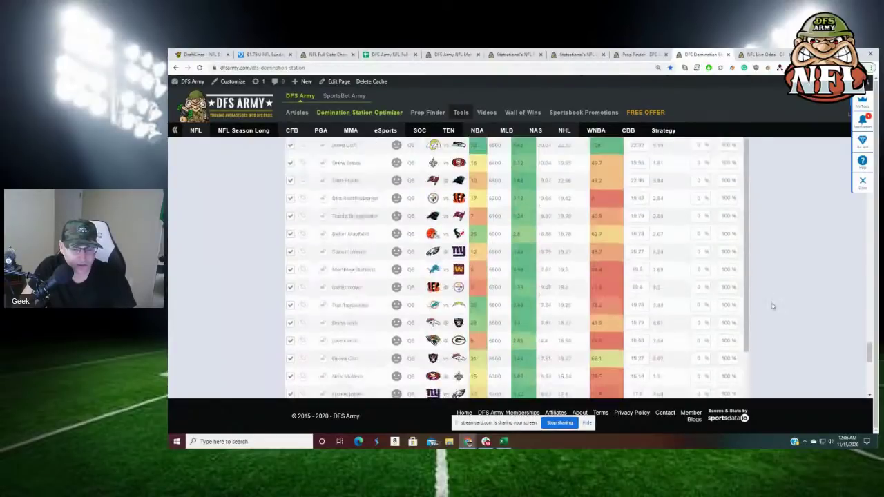
scroll(720, 252, up, 15)
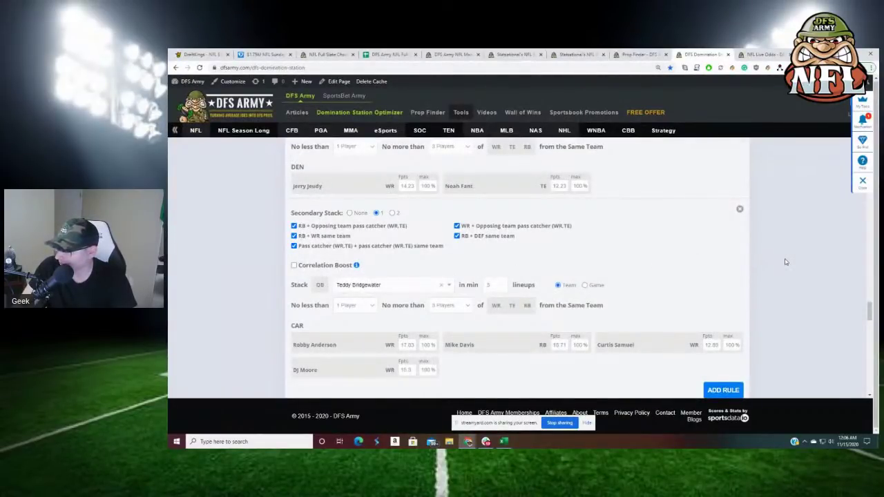
scroll(694, 259, down, 15)
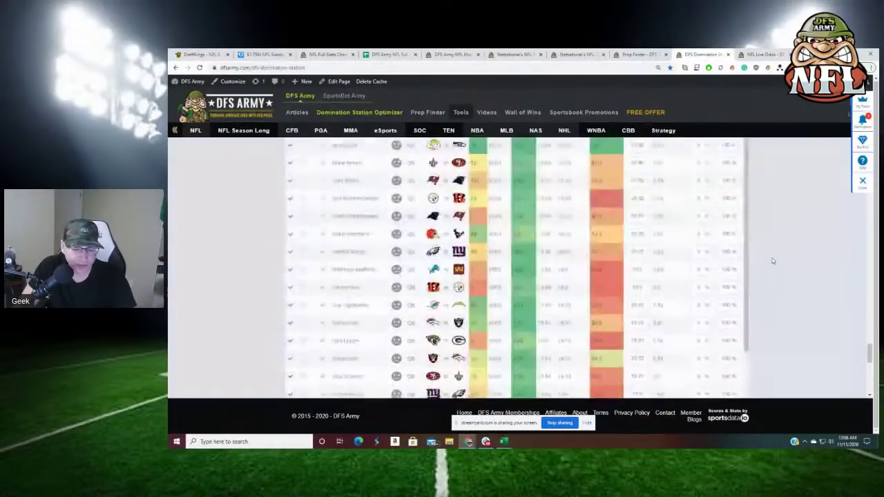
scroll(552, 241, down, 3)
scroll(366, 207, up, 1)
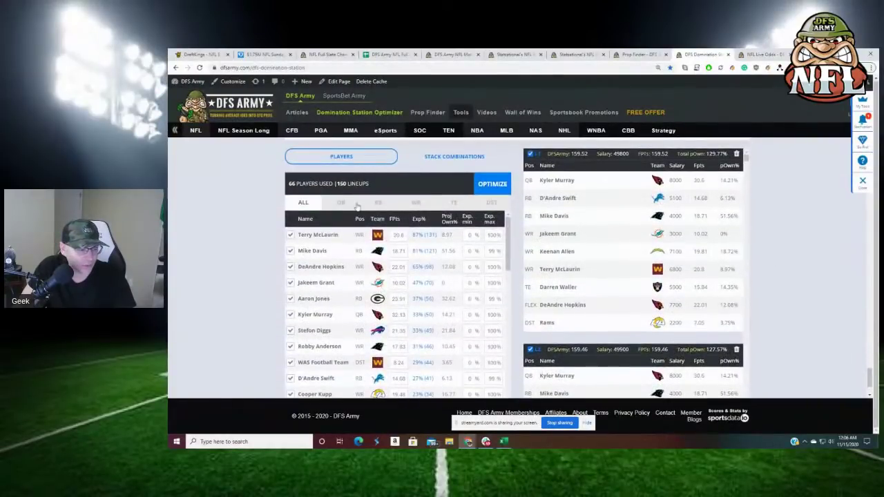
click(342, 203)
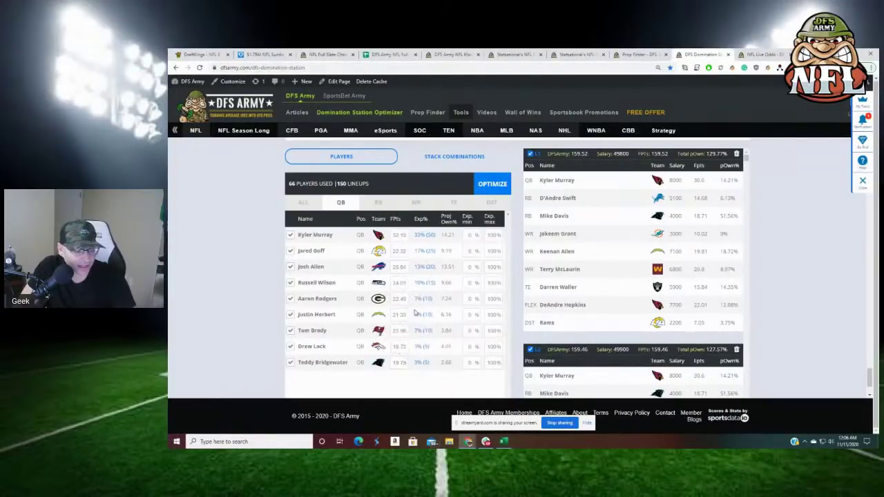
click(379, 201)
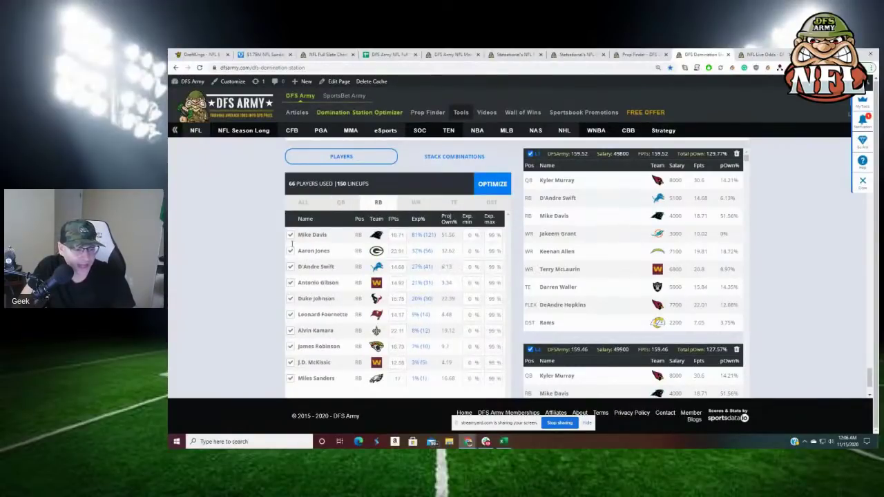
scroll(284, 246, down, 1)
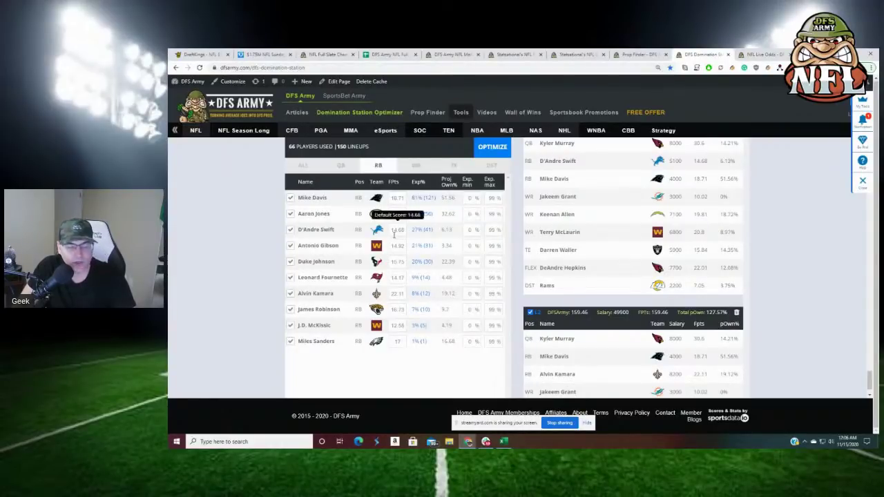
scroll(193, 250, up, 1)
scroll(194, 250, up, 15)
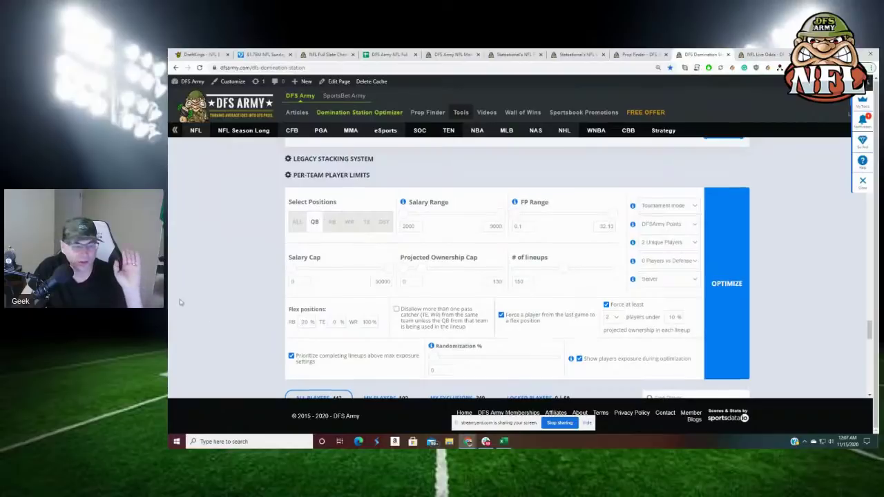
scroll(184, 298, down, 10)
scroll(184, 300, down, 3)
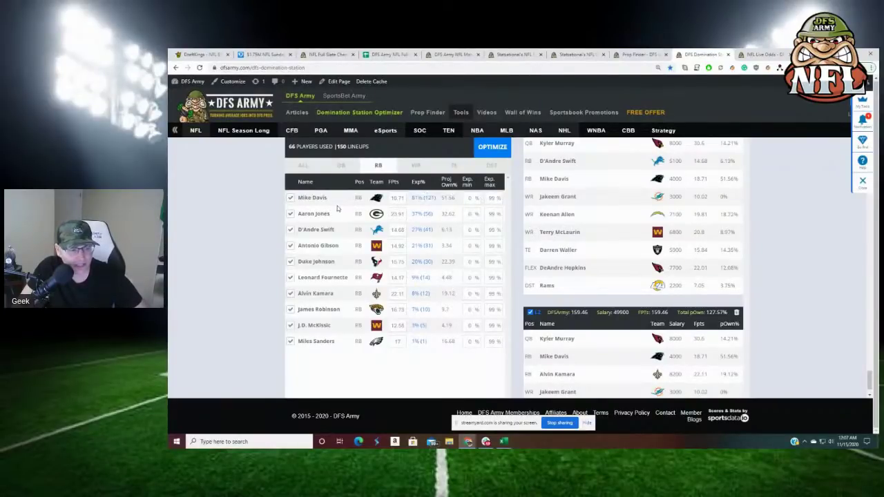
- Set the maximum exposure to 45% for Mike Davis and 10% for both D'Andre Swift and Antonio Gibson
double_click(493, 197)
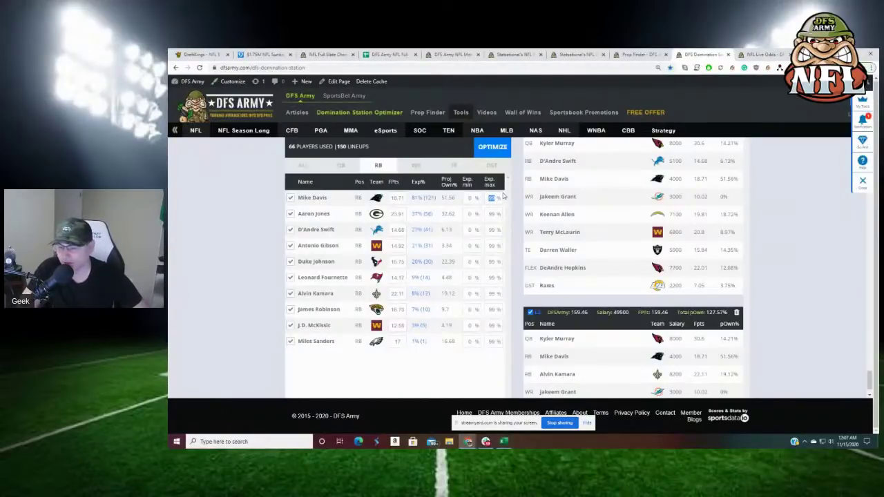
text(8)
text(5)
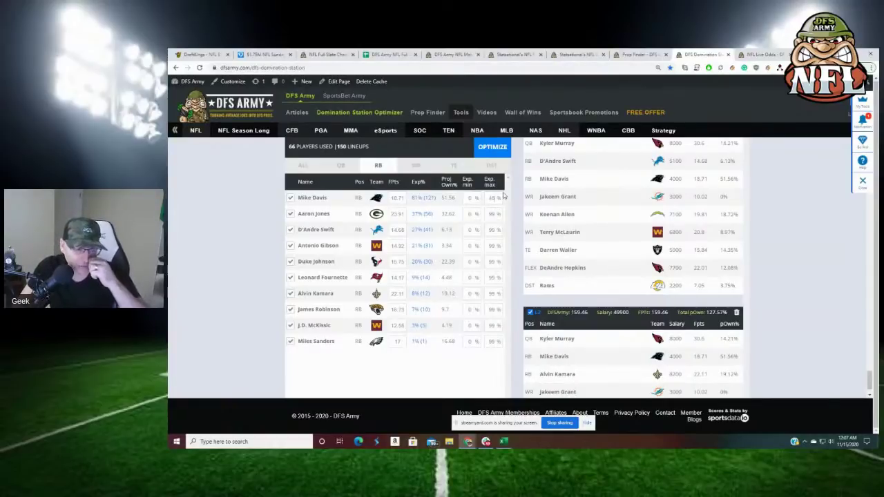
click(491, 230)
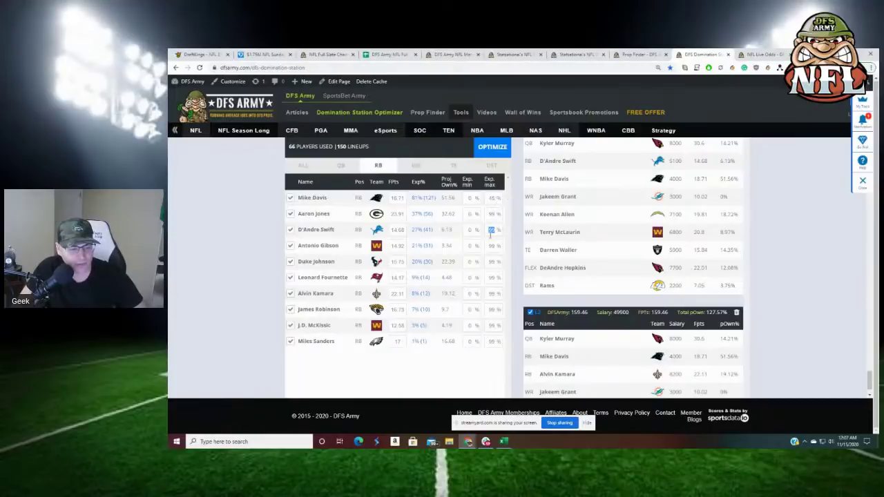
text(1)
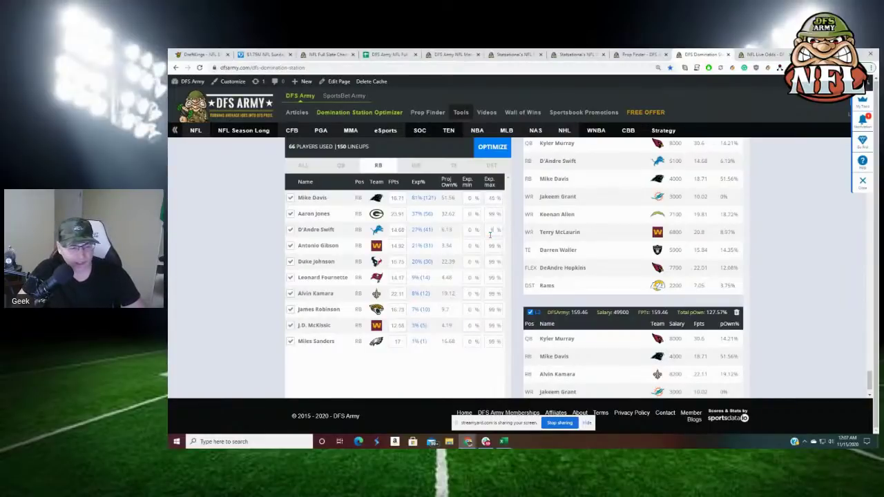
text(0)
click(493, 246)
click(492, 246)
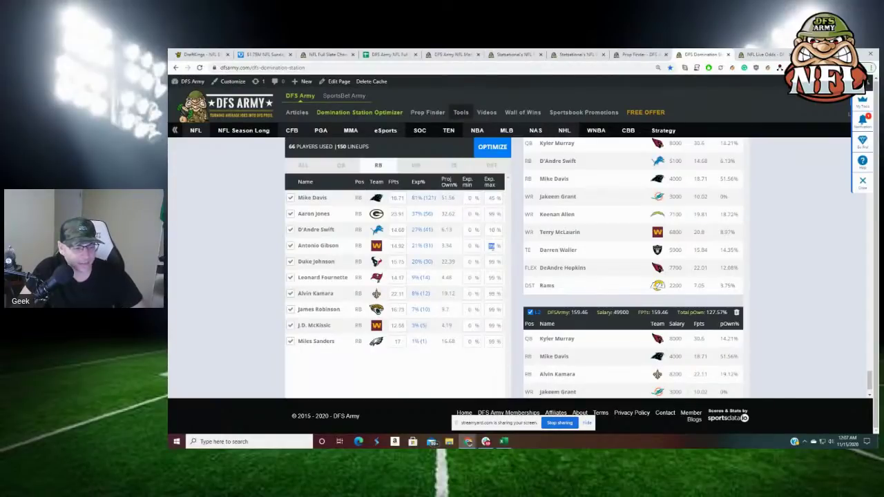
text(10)
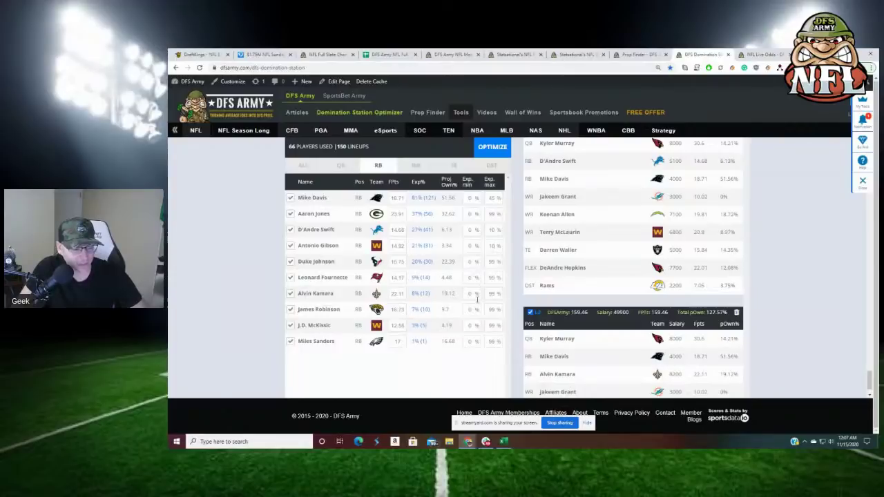
- Set Miles Sanders's projected fantasy points to 19.2 in the running back exposure list
click(405, 343)
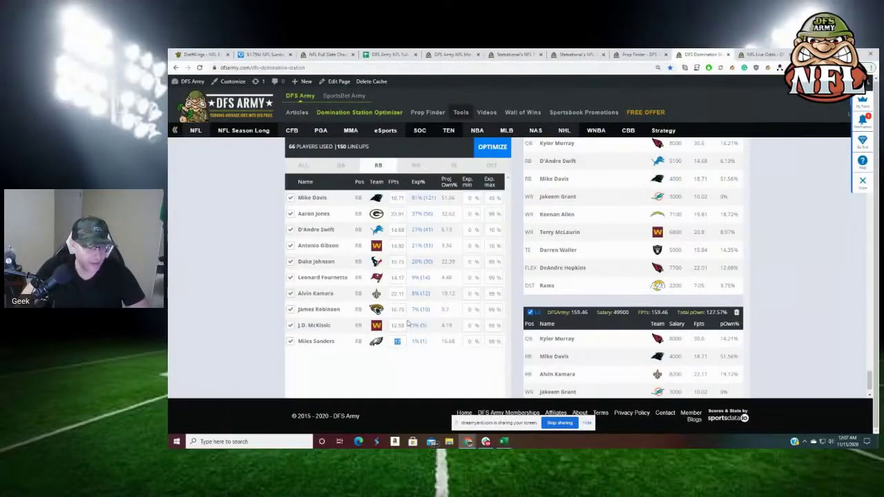
text(19.2)
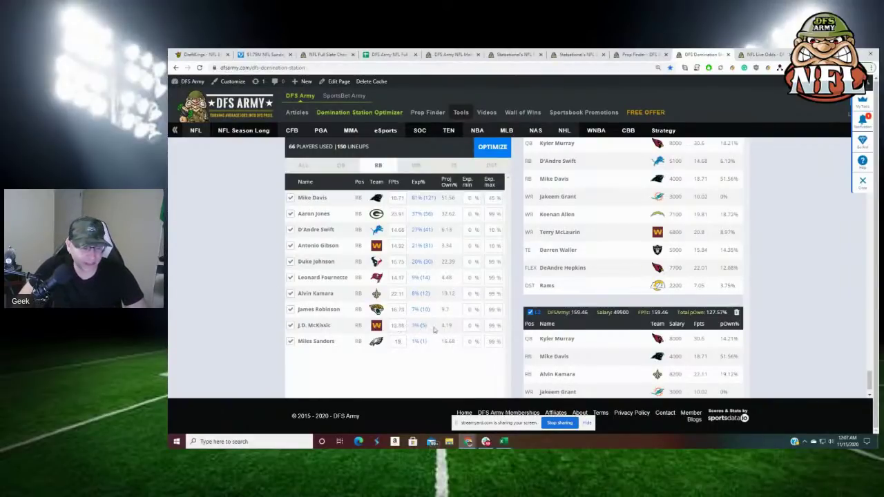
click(489, 198)
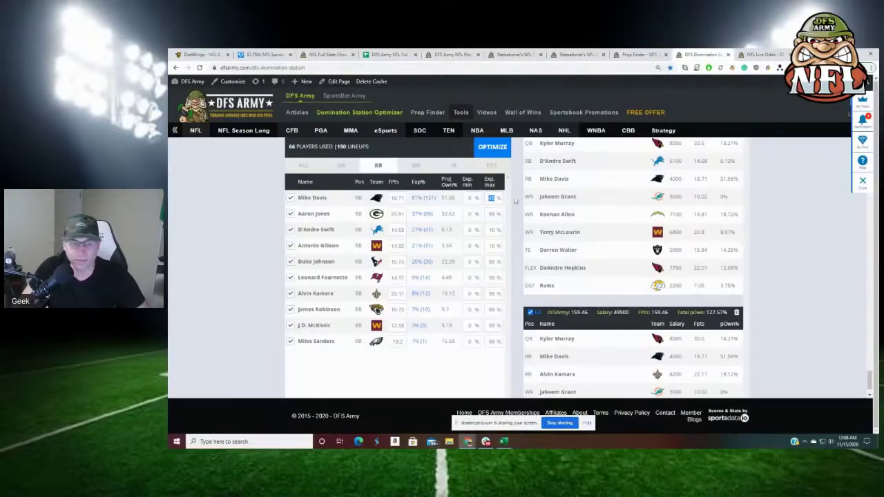
- Set Cole Beasley's projected fantasy points to 12 in the wide receiver exposure list
click(417, 168)
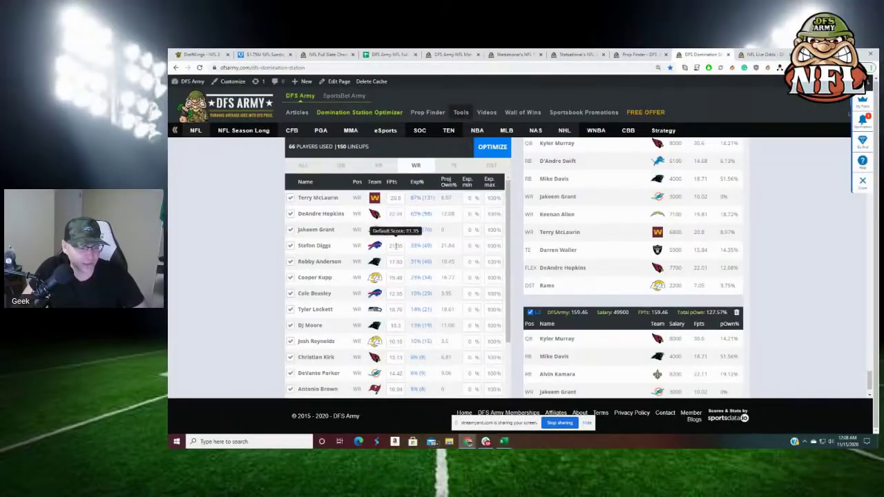
double_click(397, 293)
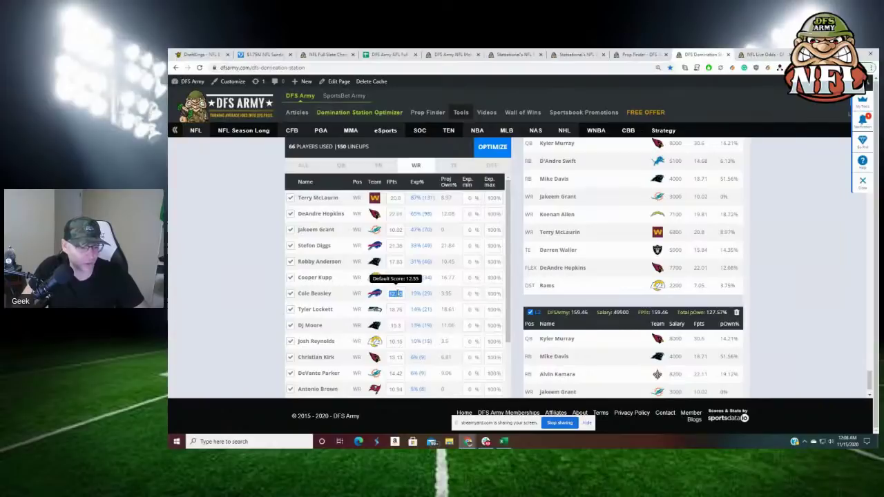
text(1)
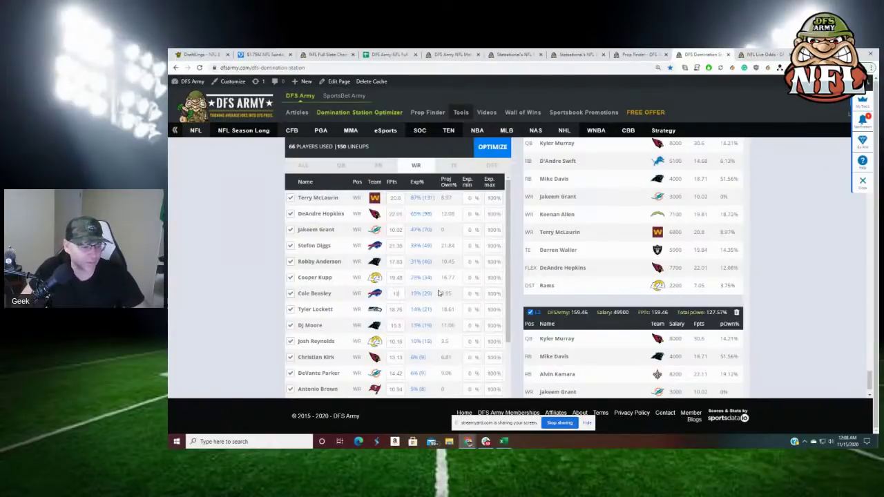
text(2)
scroll(392, 315, down, 1)
scroll(392, 316, down, 1)
scroll(392, 315, up, 2)
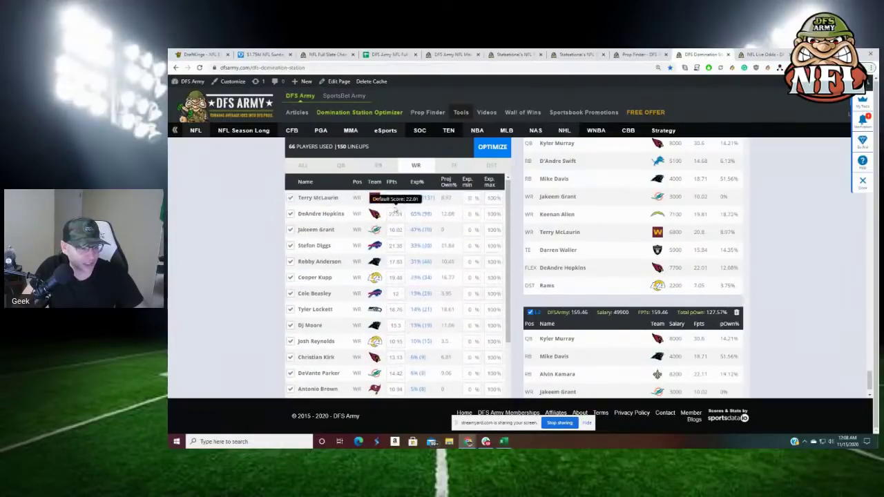
- Lower Terry McLaurin's maximum exposure and set DeAndre Hopkins's projected fantasy points to 17
click(490, 198)
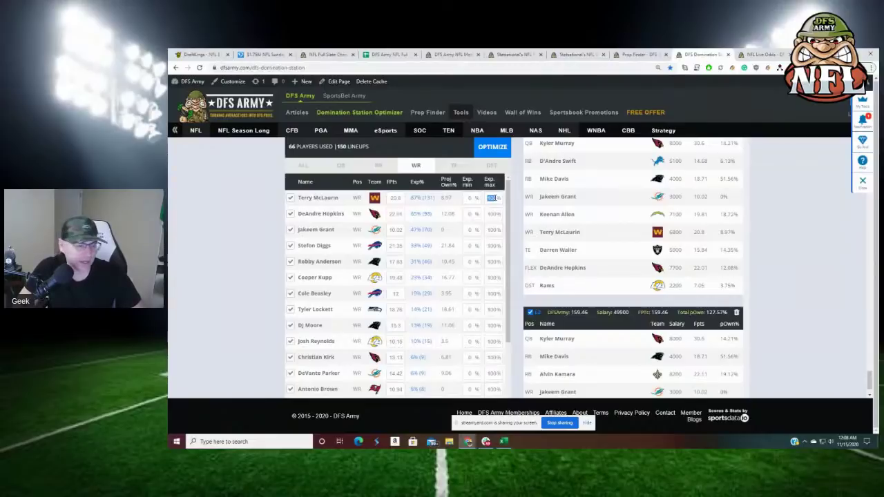
text(1)
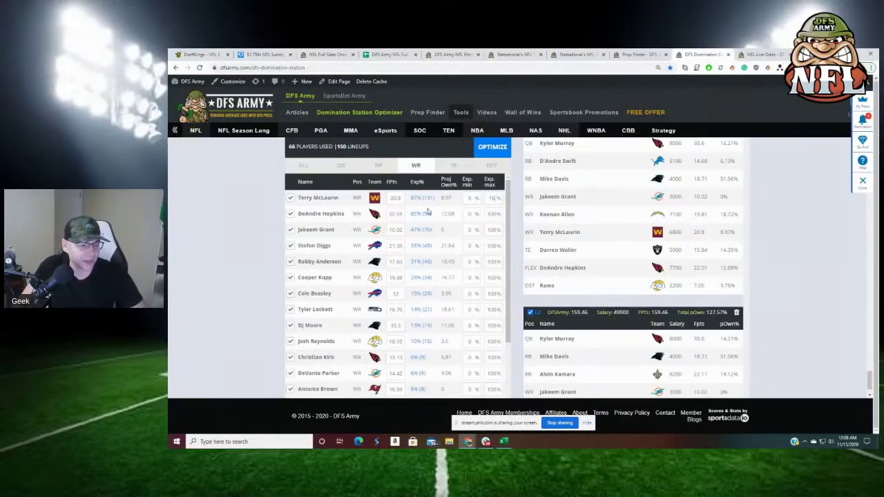
click(391, 213)
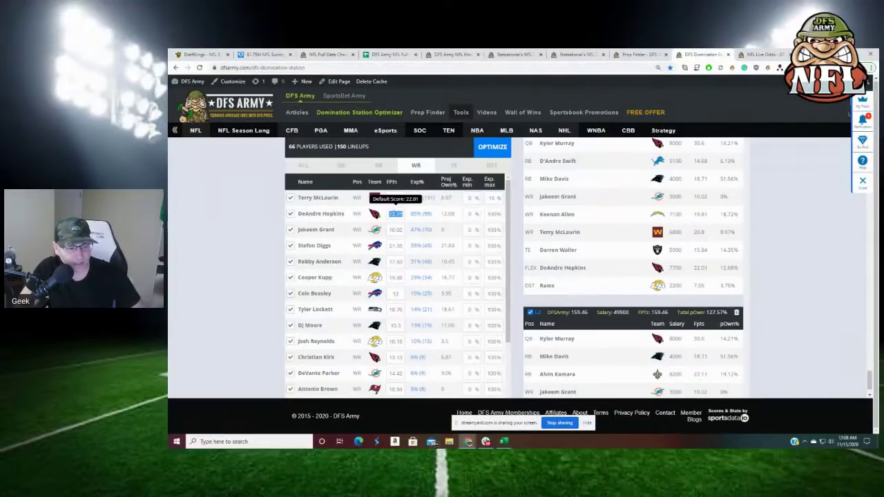
key(BackSpace)
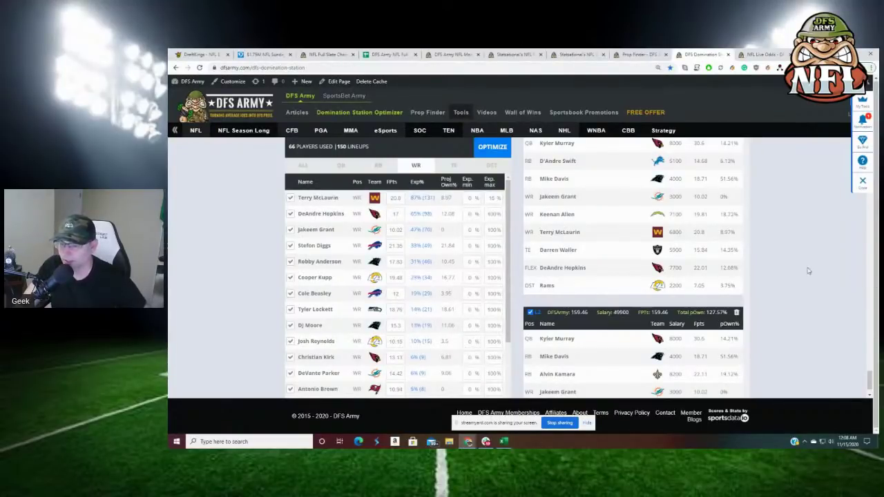
- Review the quarterback stack rules, the quarterback player pool and the wide receiver exposures of the generated lineups
scroll(798, 266, up, 20)
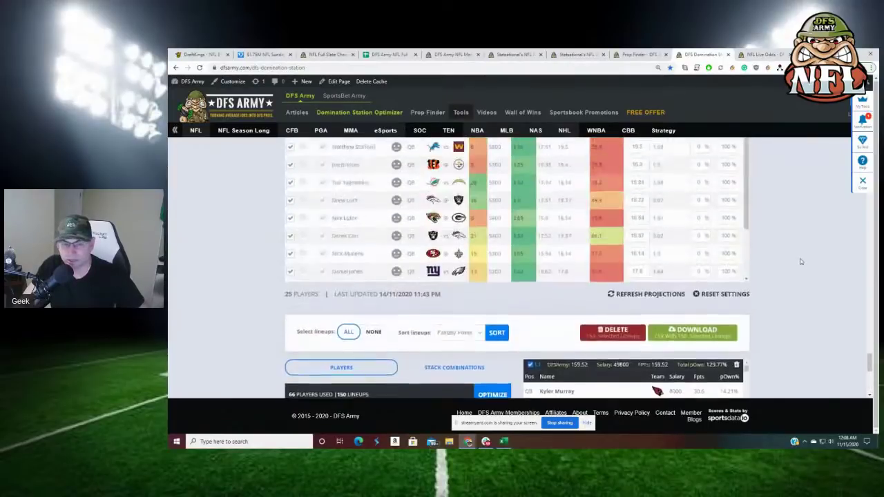
scroll(801, 262, up, 10)
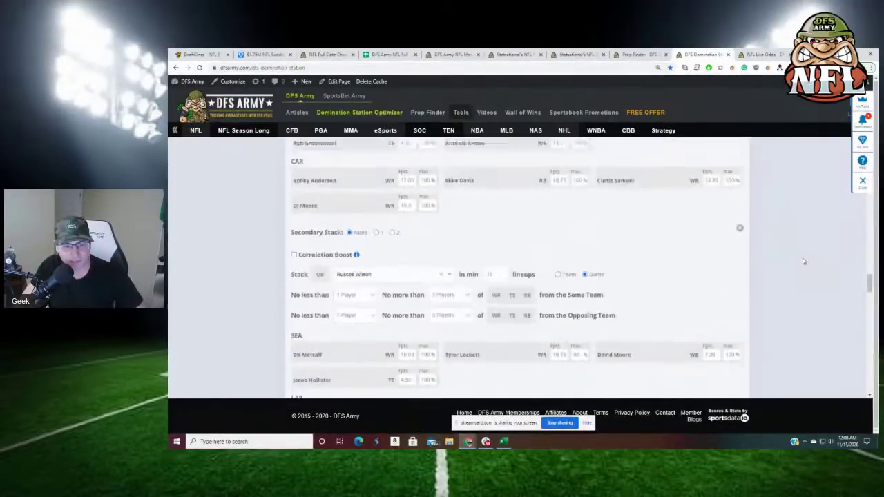
scroll(809, 264, up, 8)
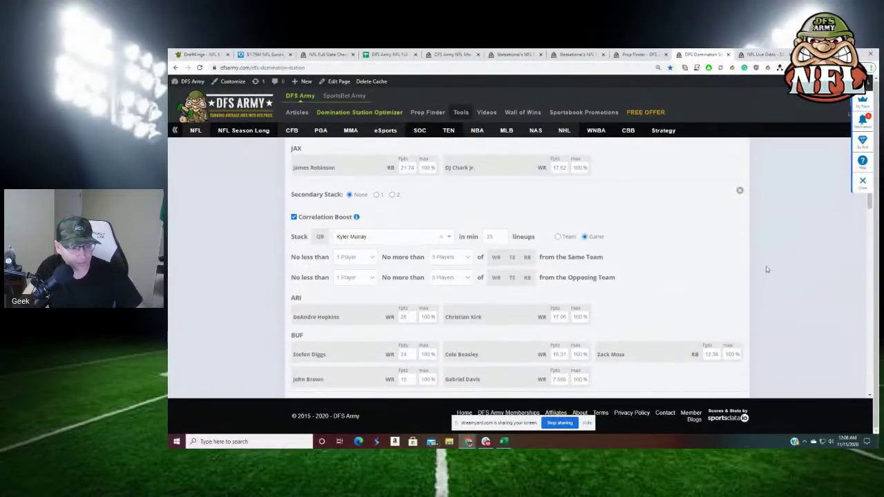
scroll(766, 266, down, 1)
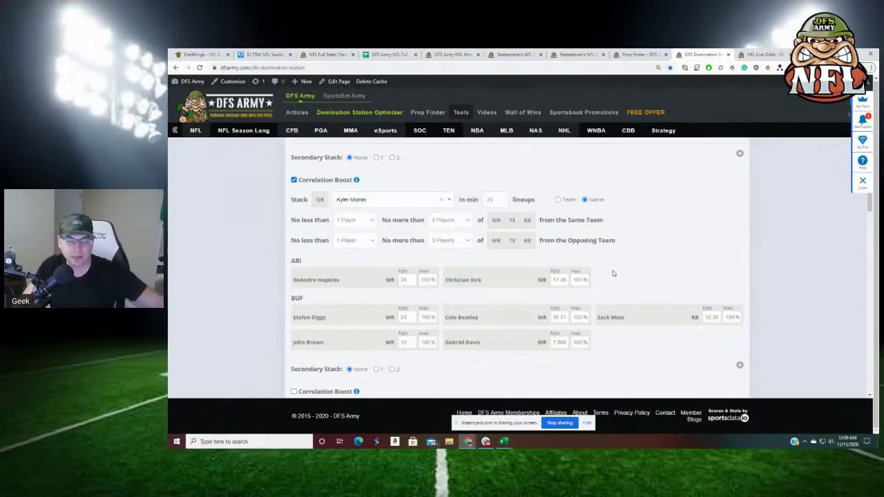
scroll(695, 279, down, 10)
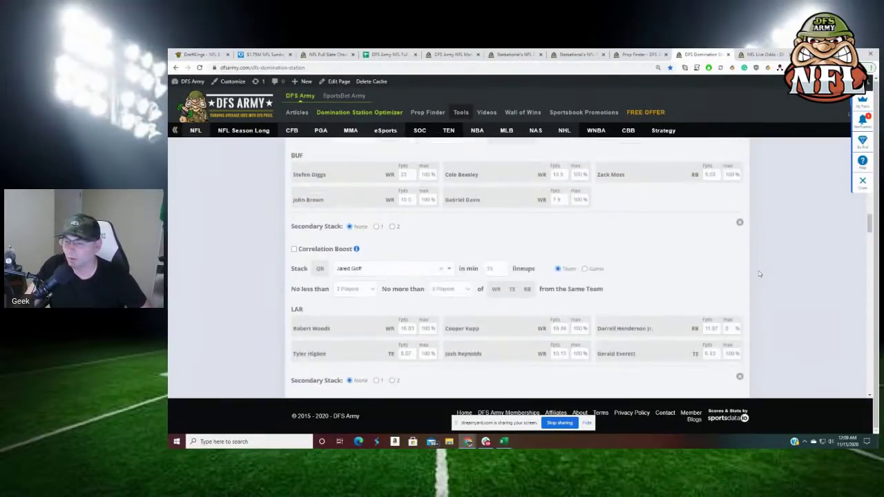
scroll(759, 274, down, 10)
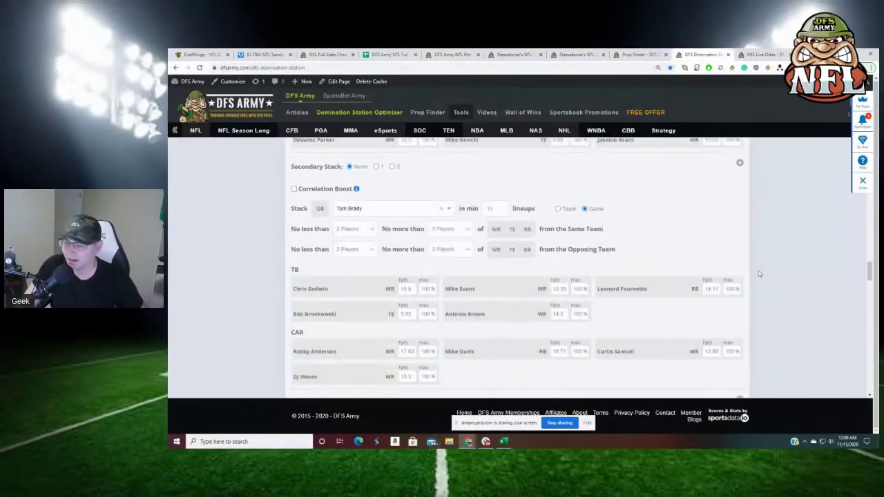
scroll(759, 274, down, 8)
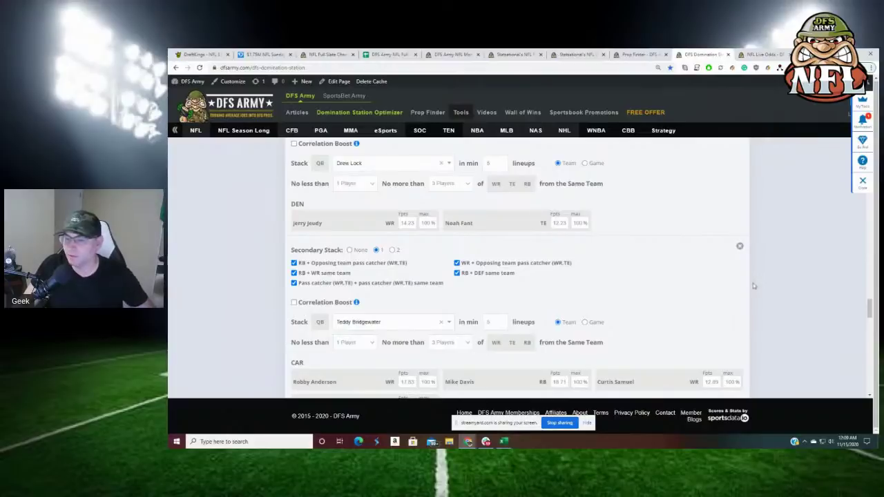
scroll(761, 285, down, 10)
scroll(524, 262, up, 2)
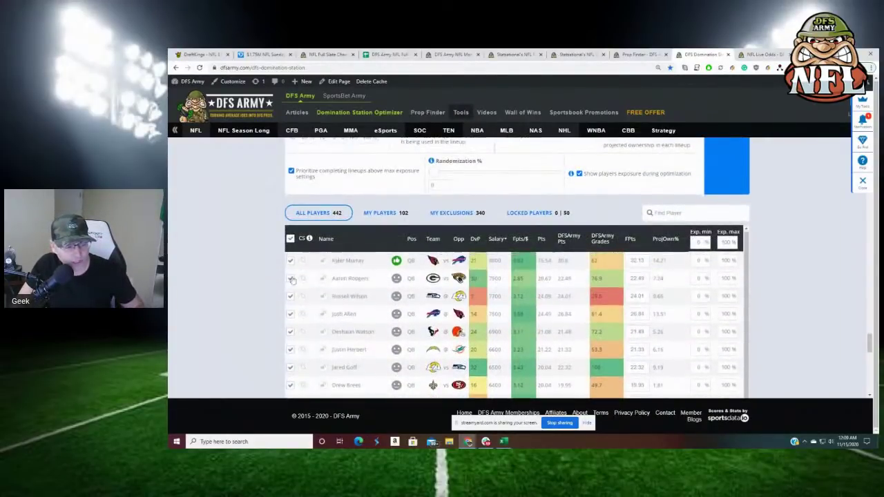
scroll(235, 234, up, 2)
scroll(222, 236, down, 4)
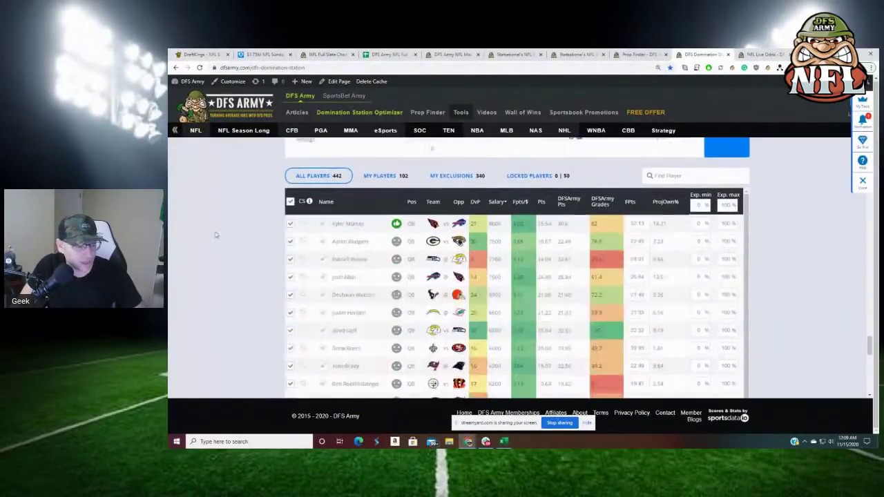
scroll(222, 236, up, 4)
scroll(222, 236, down, 8)
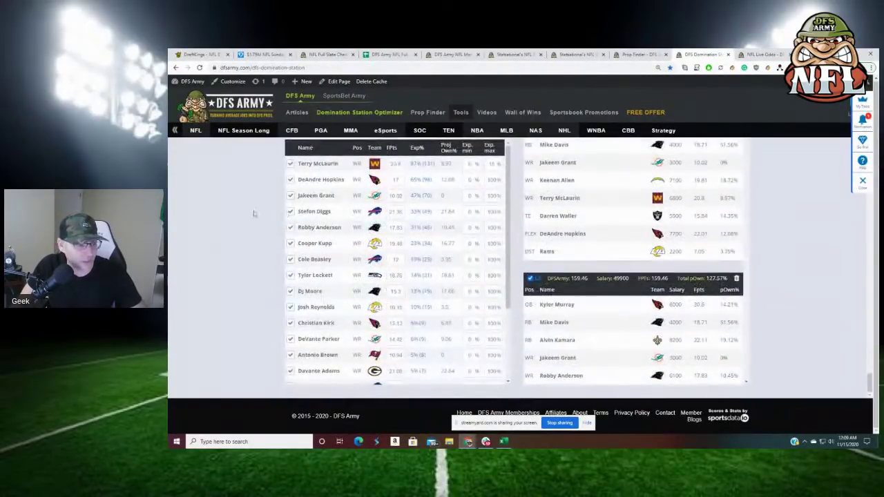
scroll(388, 259, up, 1)
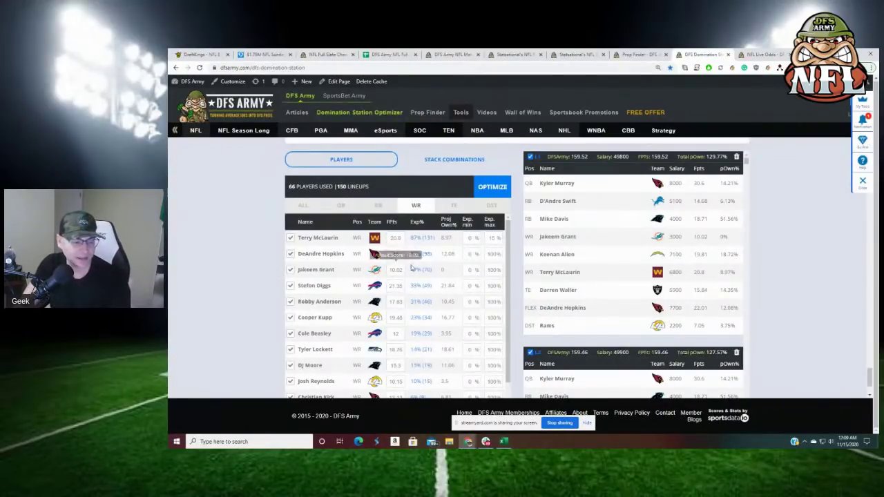
scroll(323, 271, down, 2)
scroll(580, 301, up, 10)
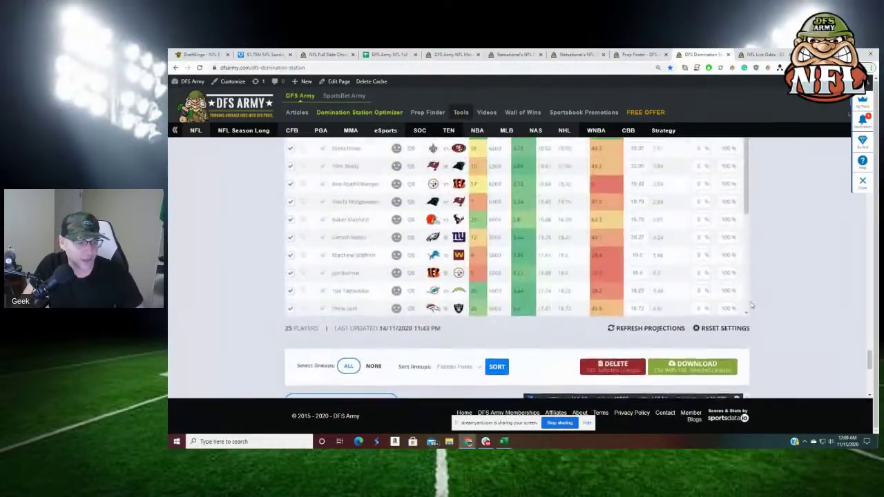
- Switch the player pool to wide receivers, and rate Michael Thomas as Like and Terry McLaurin as Dislike
scroll(292, 216, up, 2)
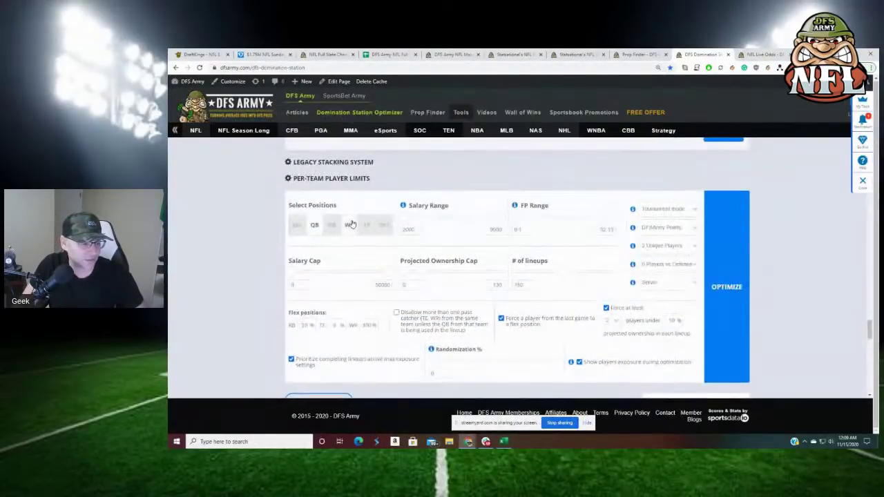
scroll(251, 225, down, 4)
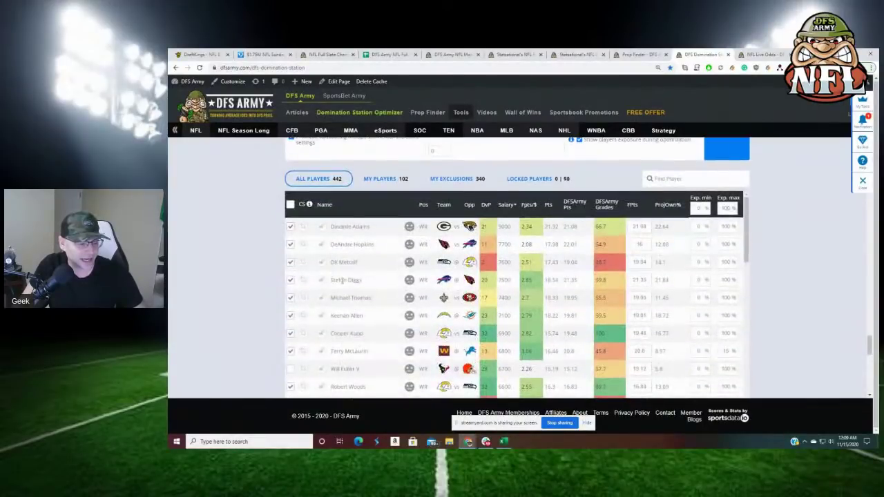
mouse_move(408, 302)
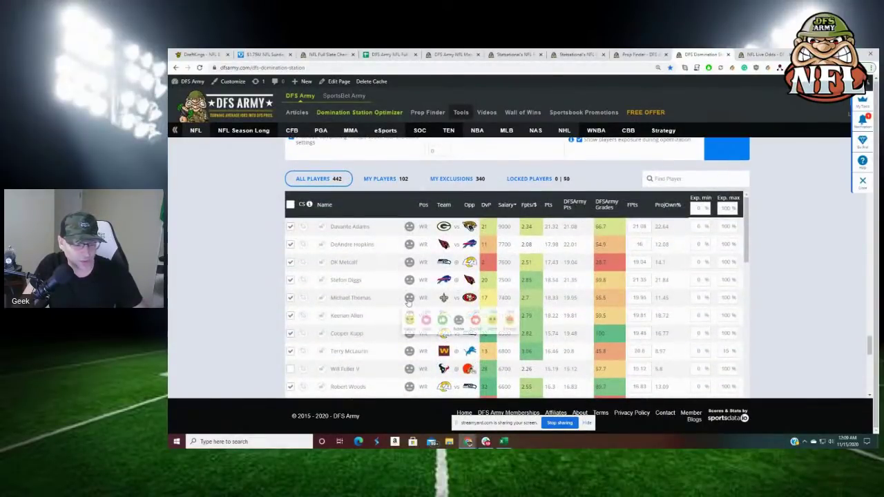
click(443, 321)
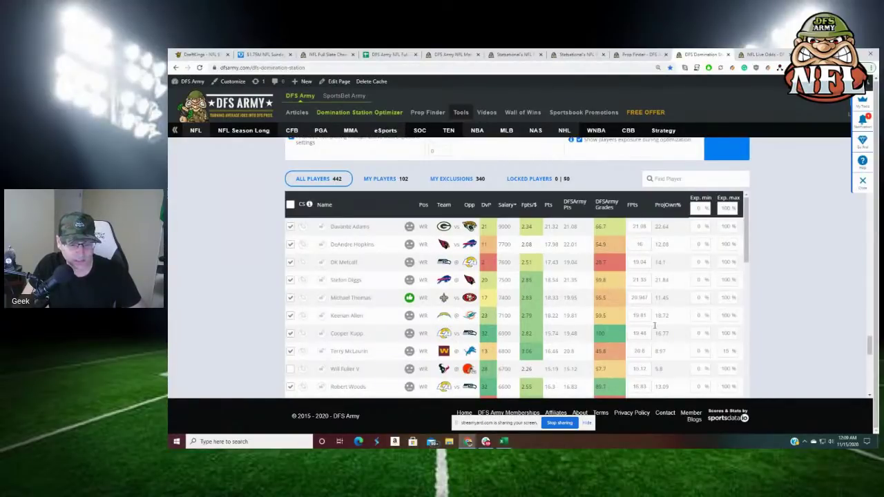
scroll(386, 325, down, 1)
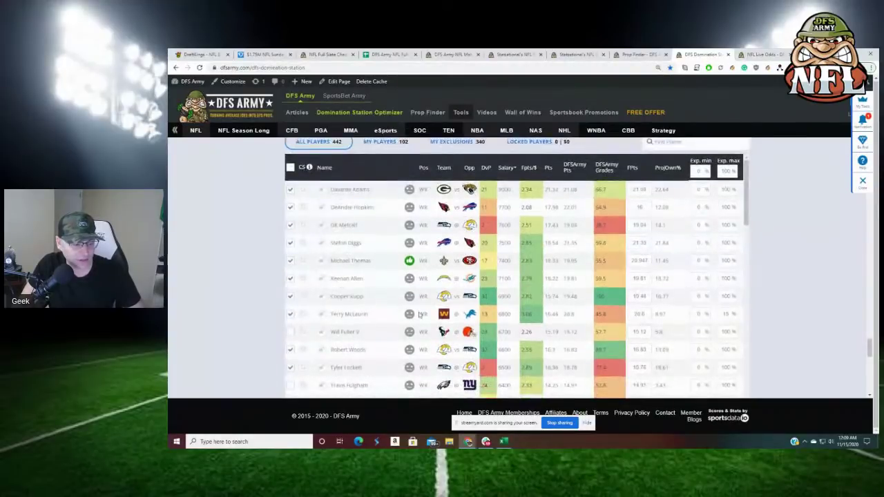
mouse_move(410, 332)
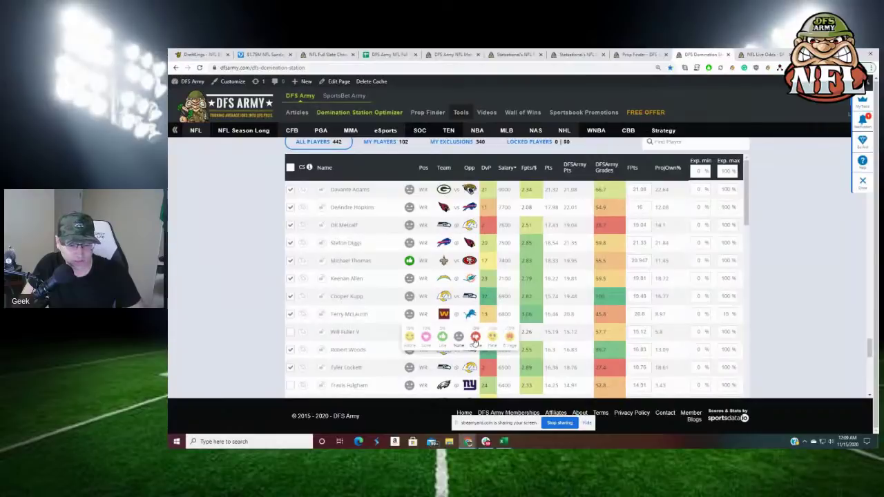
click(475, 336)
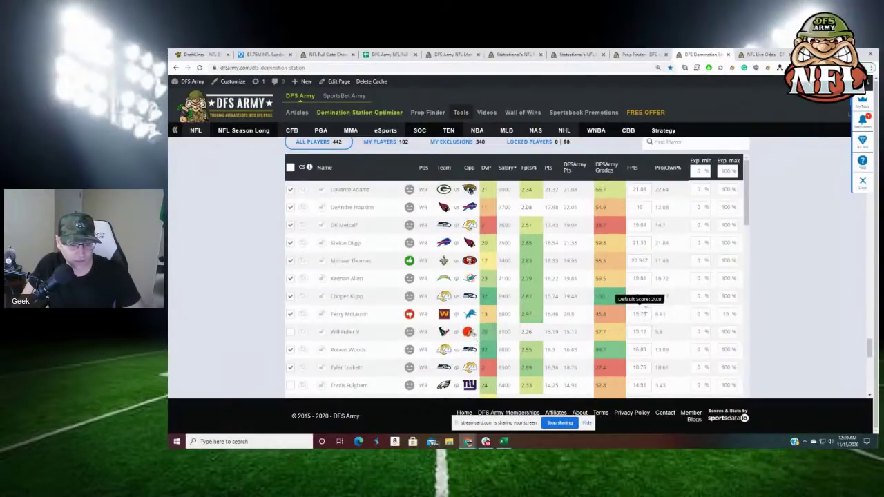
- Rate Robby Anderson as Dislike in the wide receiver pool
scroll(635, 303, down, 2)
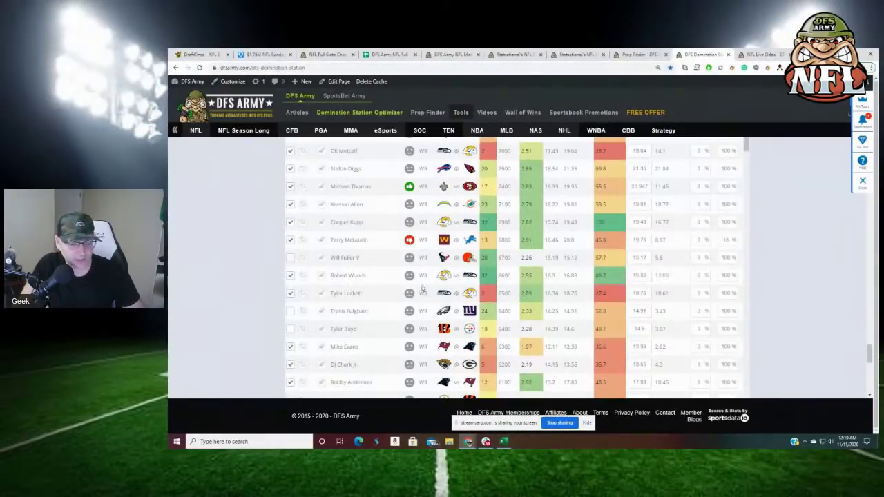
scroll(423, 288, down, 2)
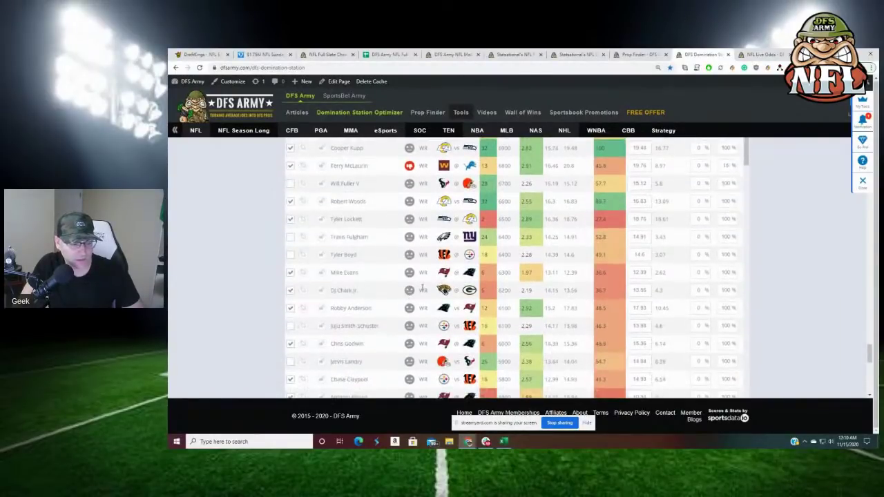
scroll(423, 289, down, 2)
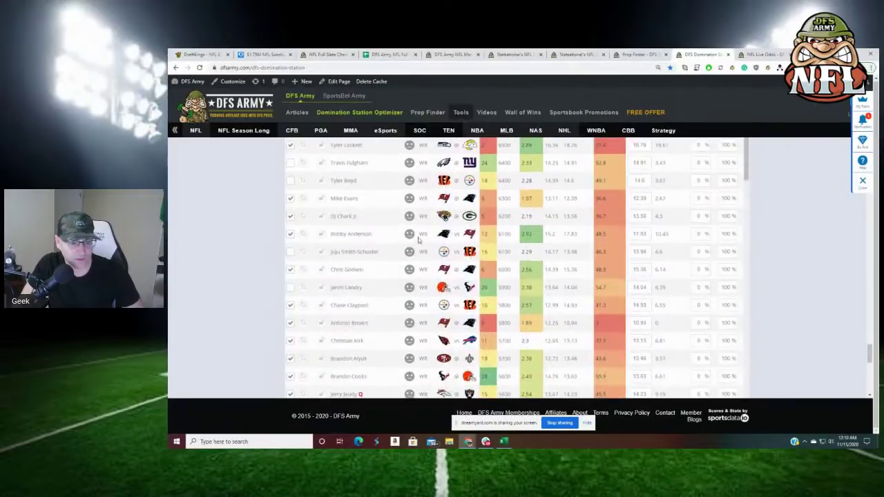
mouse_move(408, 251)
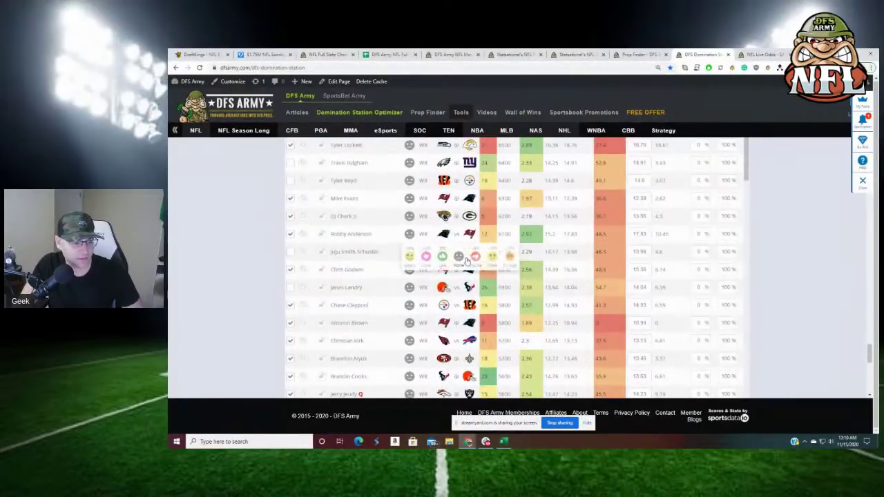
click(478, 258)
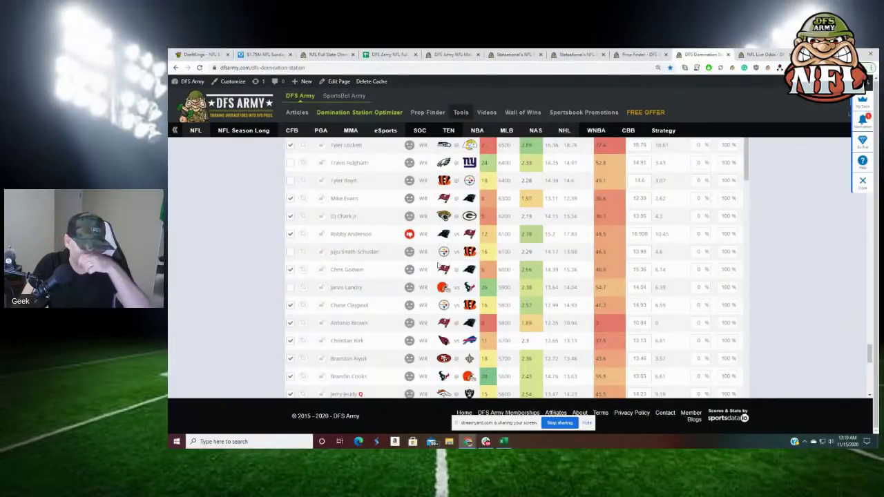
- Rate Diontae Johnson as Love and DeVante Parker as Like in the wide receiver pool
scroll(414, 269, down, 1)
scroll(411, 270, down, 4)
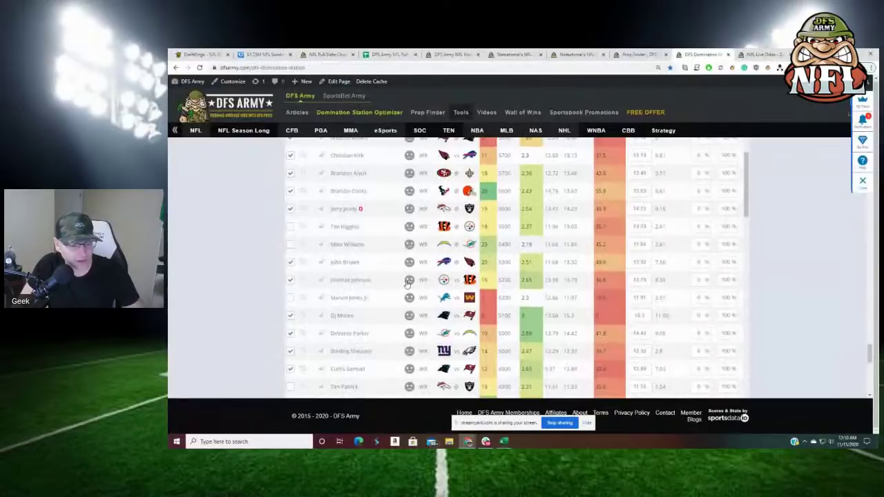
click(410, 298)
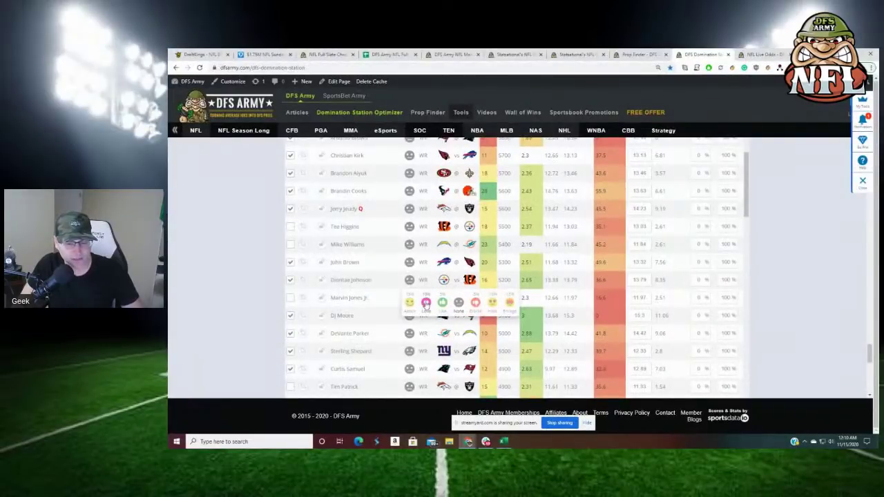
click(426, 303)
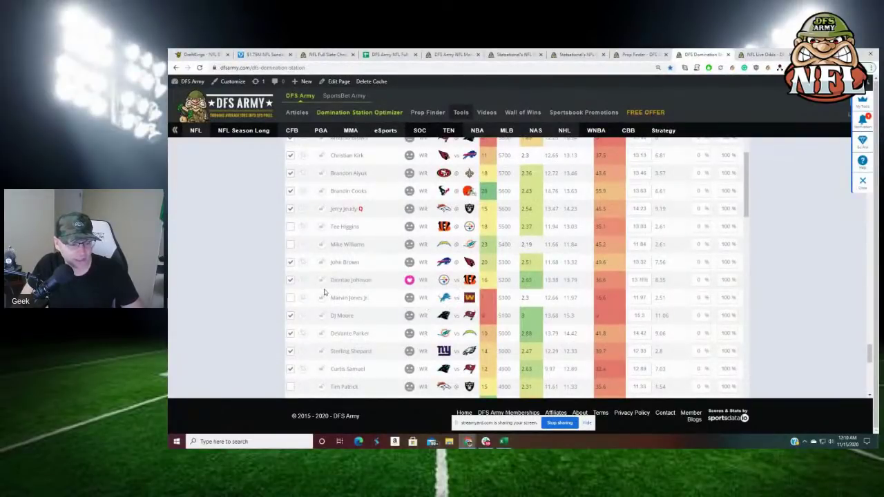
scroll(374, 309, down, 1)
click(409, 299)
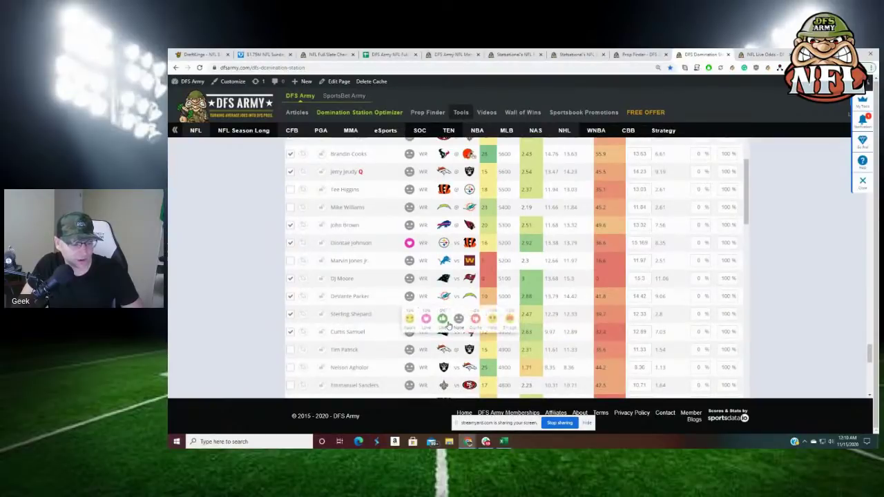
click(444, 321)
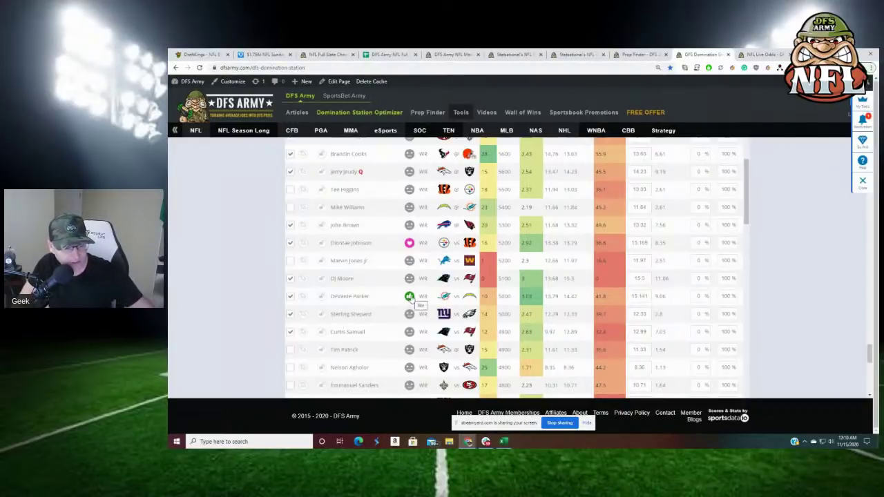
mouse_move(409, 296)
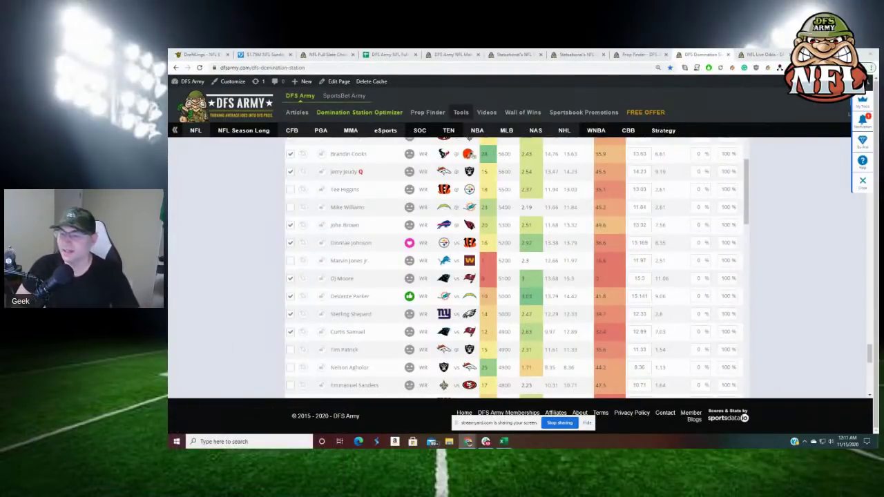
- Set Cole Beasley's projected fantasy points to 11.5 in the wide receiver exposure list
scroll(767, 231, down, 10)
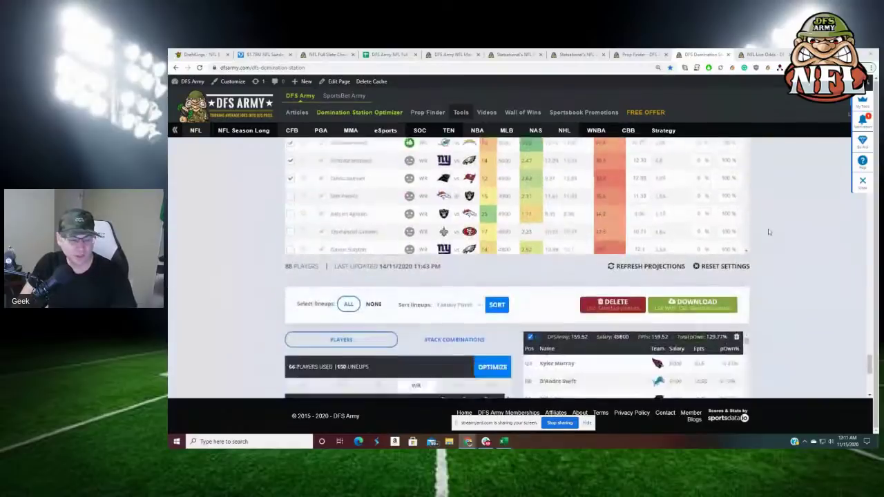
double_click(395, 221)
text(17.5)
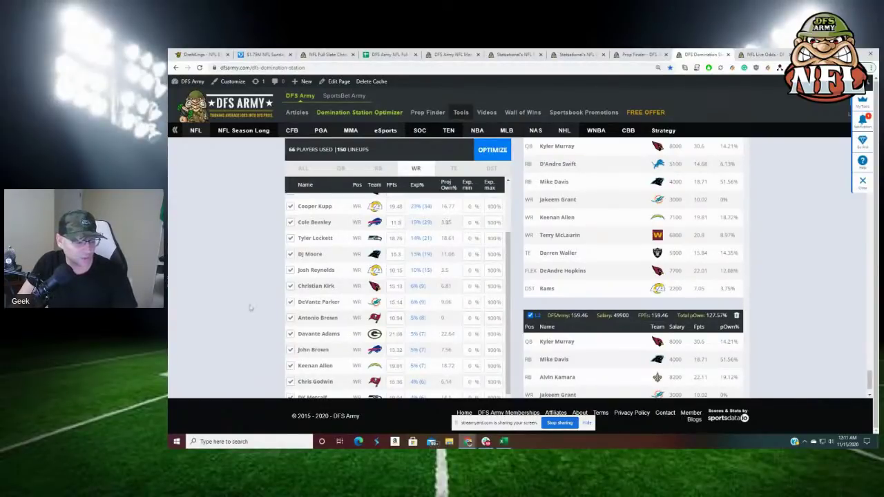
- Check the remaining wide receiver exposures and open the tight end exposure list
scroll(401, 324, down, 1)
scroll(395, 304, down, 1)
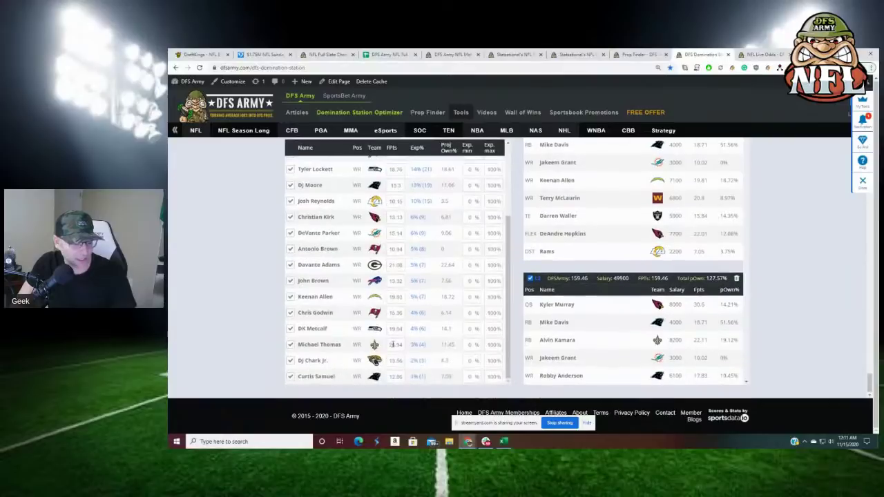
scroll(474, 290, up, 2)
scroll(474, 290, up, 3)
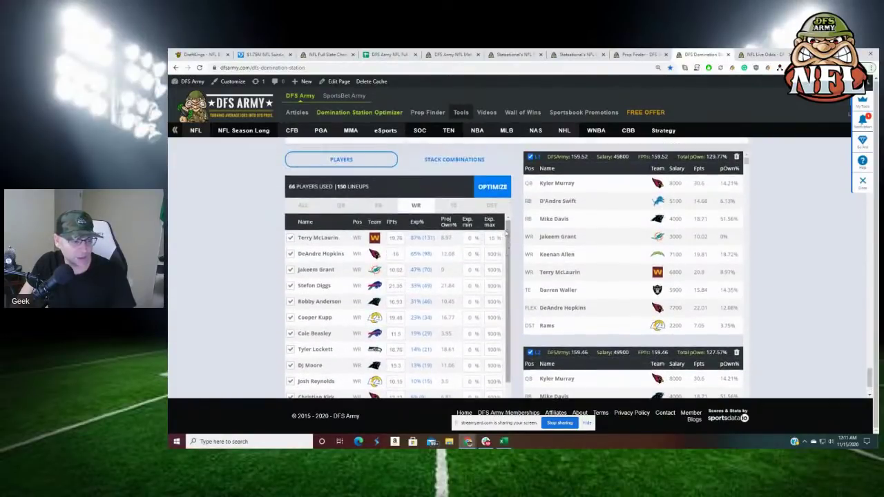
click(455, 205)
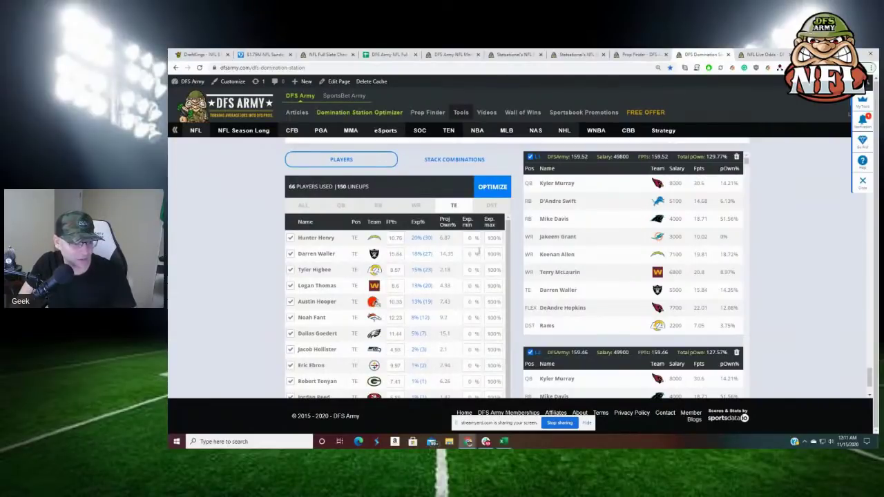
- Set Hunter Henry's projected fantasy points to 9 in the tight end exposure list and check the remaining tight ends
double_click(414, 239)
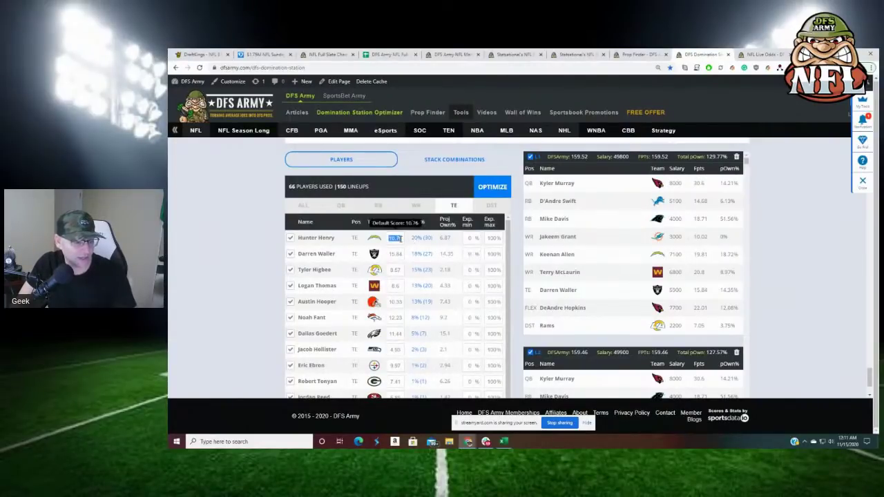
text(9)
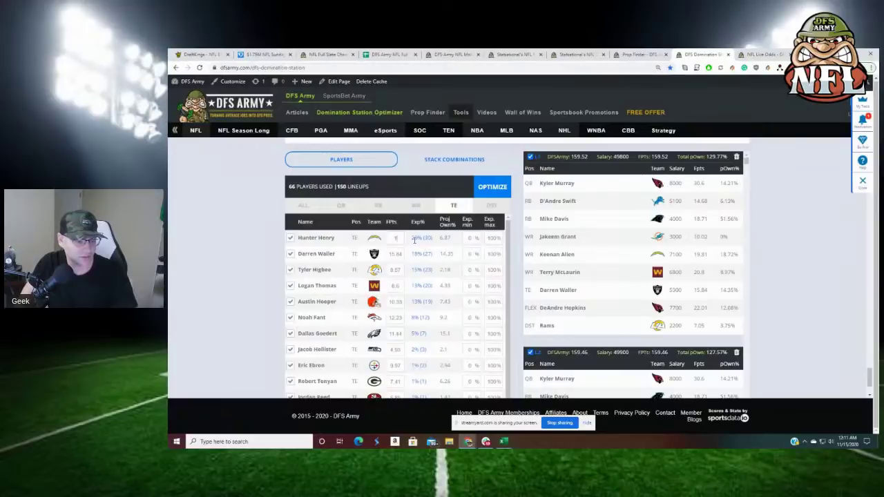
scroll(311, 290, down, 1)
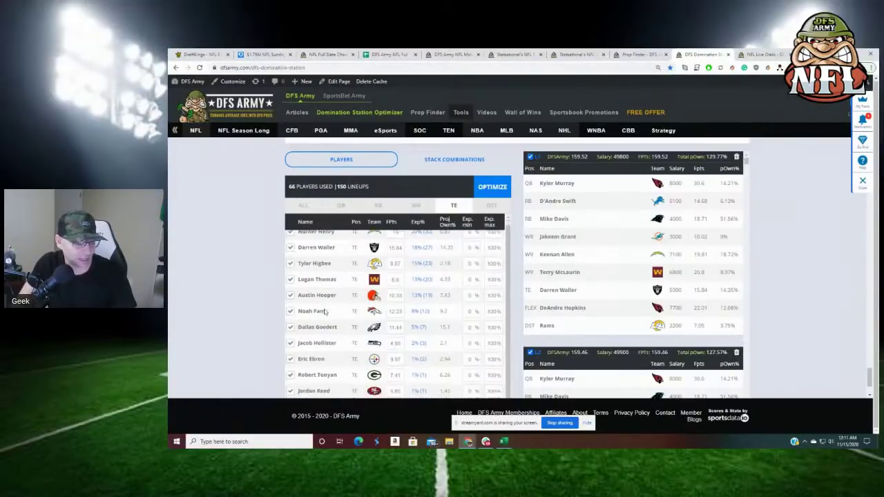
scroll(332, 314, down, 2)
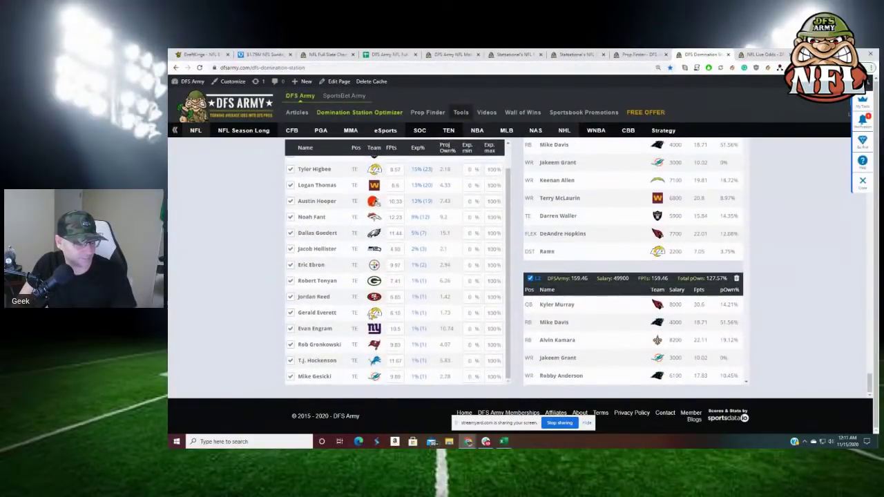
scroll(399, 311, up, 2)
- Check the defense exposures and run the optimizer again for 150 lineups
click(491, 205)
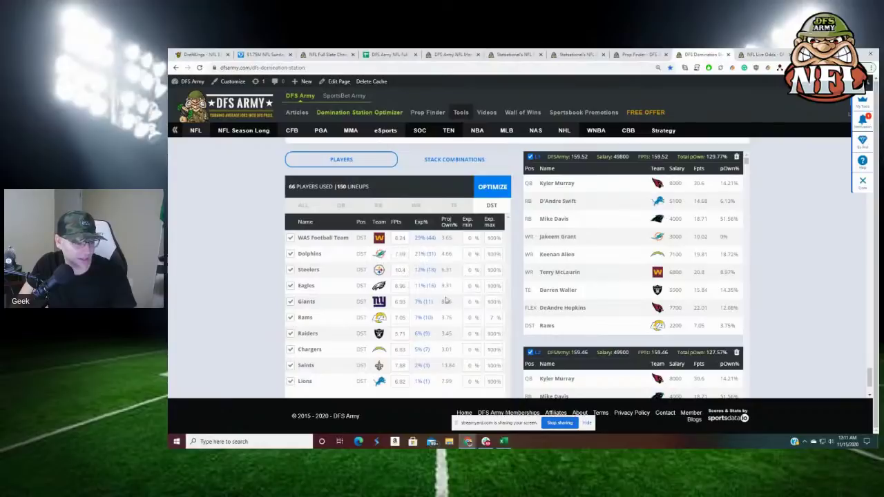
scroll(447, 299, down, 1)
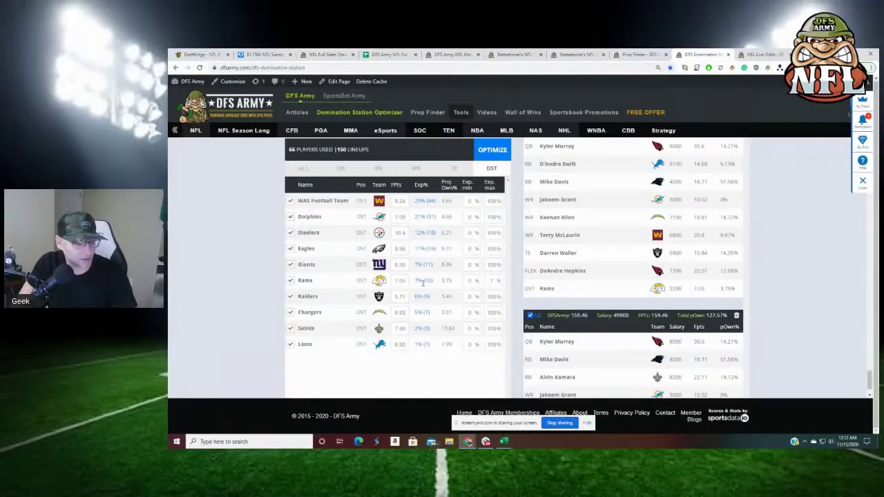
scroll(420, 282, up, 1)
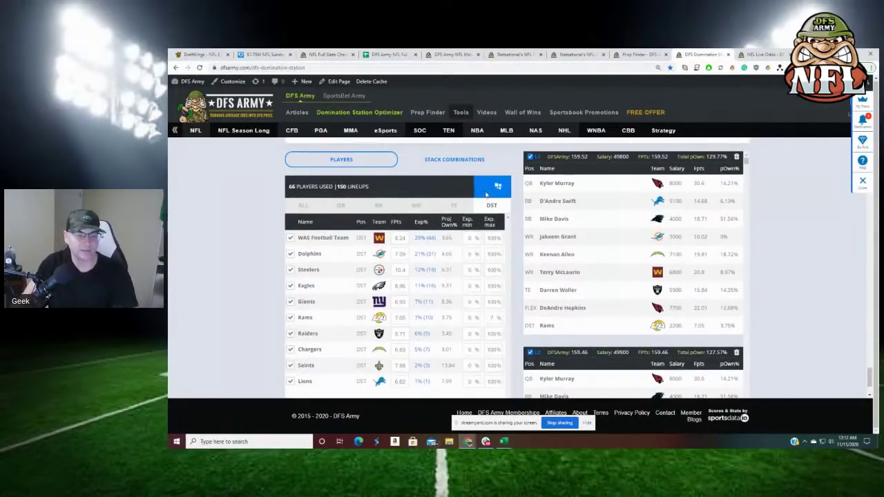
click(485, 196)
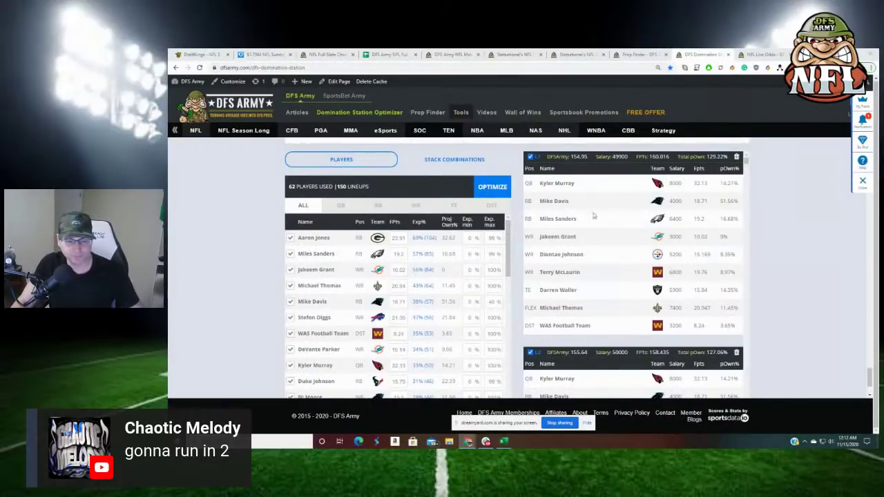
- Check the running back exposures and set Cole Beasley's projected fantasy points to 11 in the wide receiver list
click(378, 205)
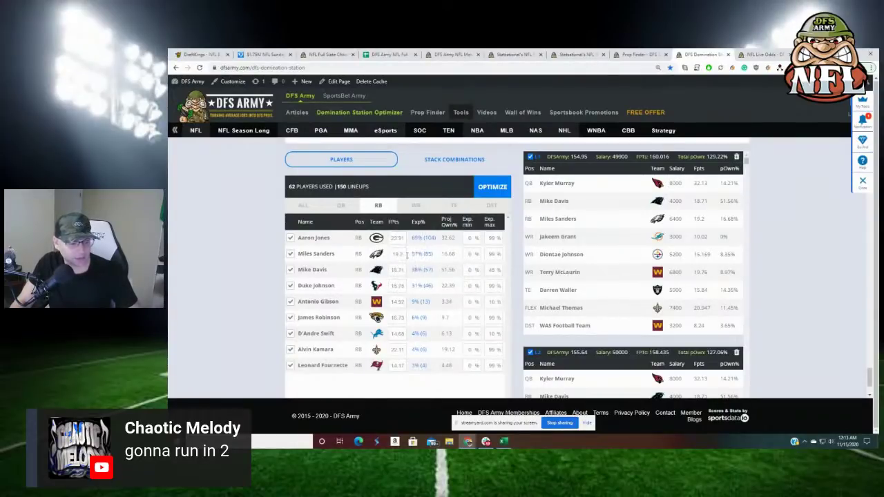
scroll(431, 319, down, 1)
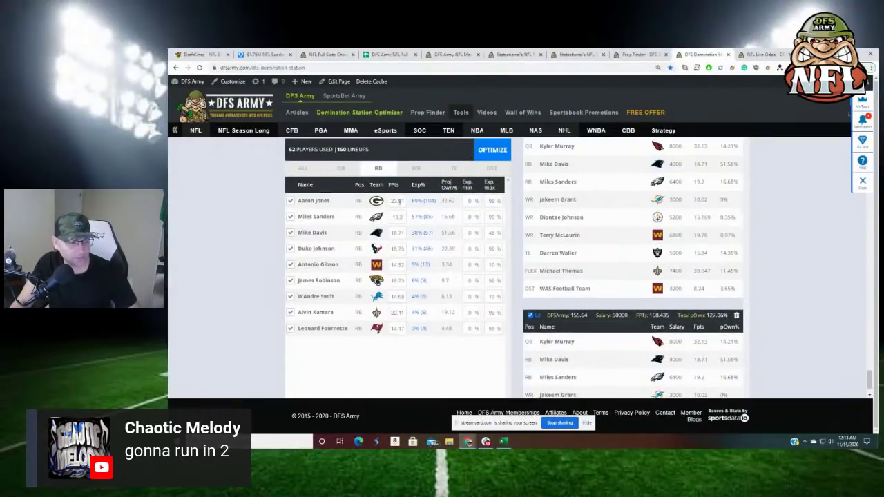
click(414, 171)
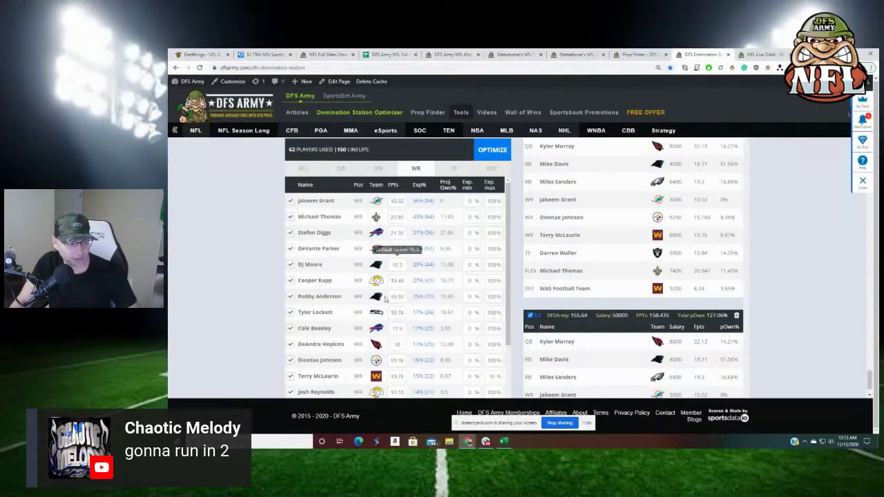
scroll(429, 294, down, 1)
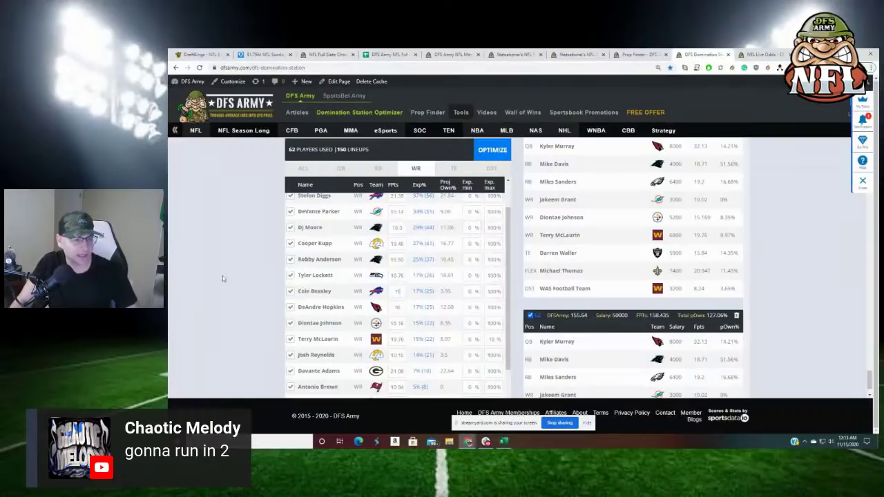
scroll(252, 274, up, 2)
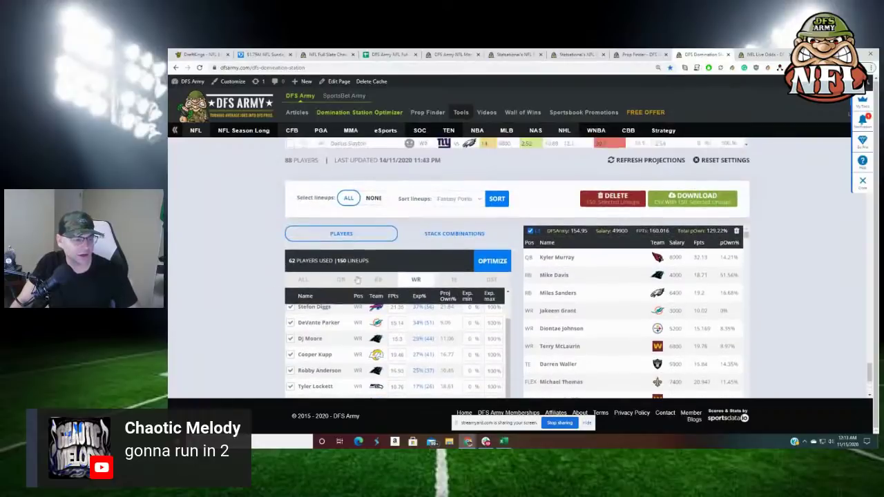
- Open the stack combinations and select the maximum exposure of Aaron Rodgers' stack with Adams, Jones, Tonyan and opposing James Robinson
click(448, 235)
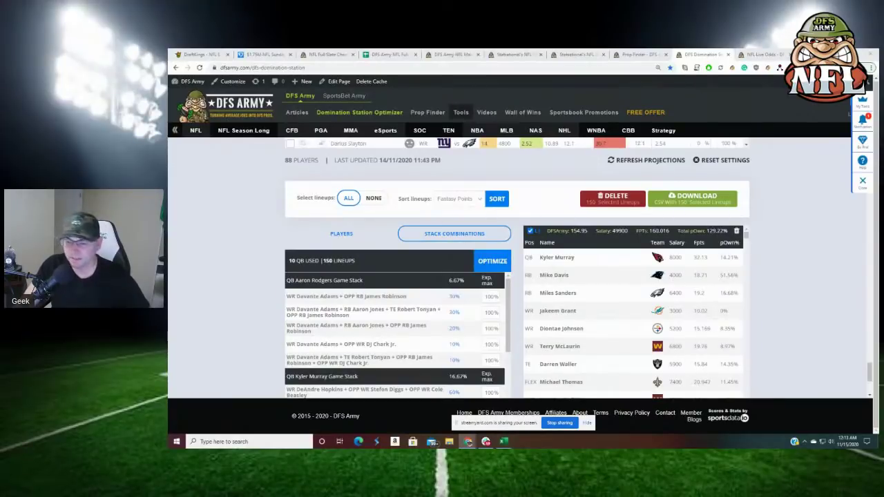
scroll(267, 237, down, 2)
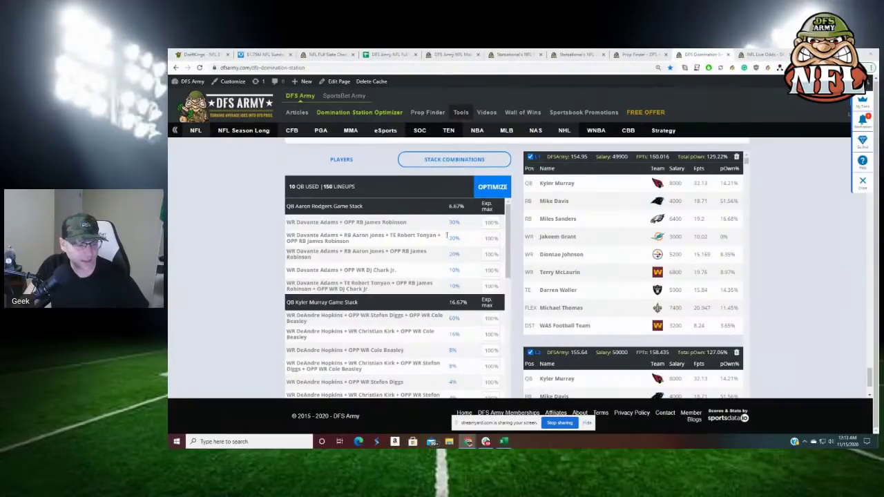
double_click(489, 239)
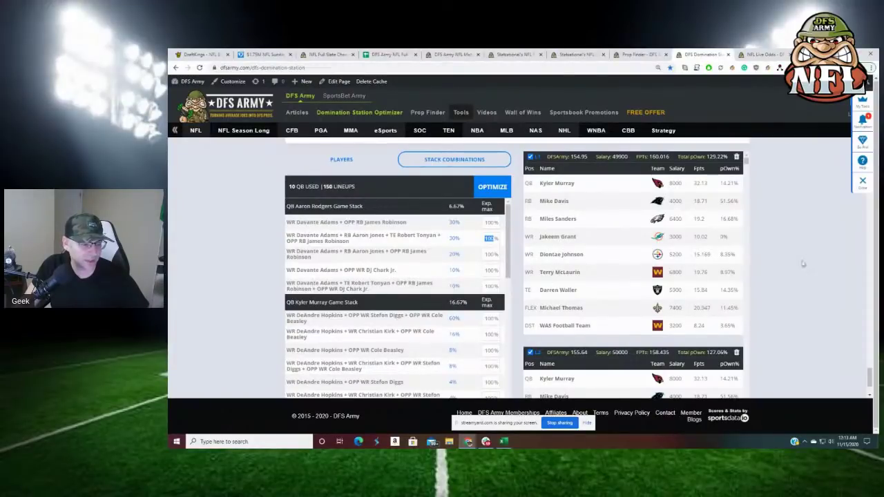
- Examine the quarterback stacking rules, comparing player projections and limits up to the Aaron Rodgers game stack
scroll(805, 269, up, 15)
scroll(804, 269, down, 10)
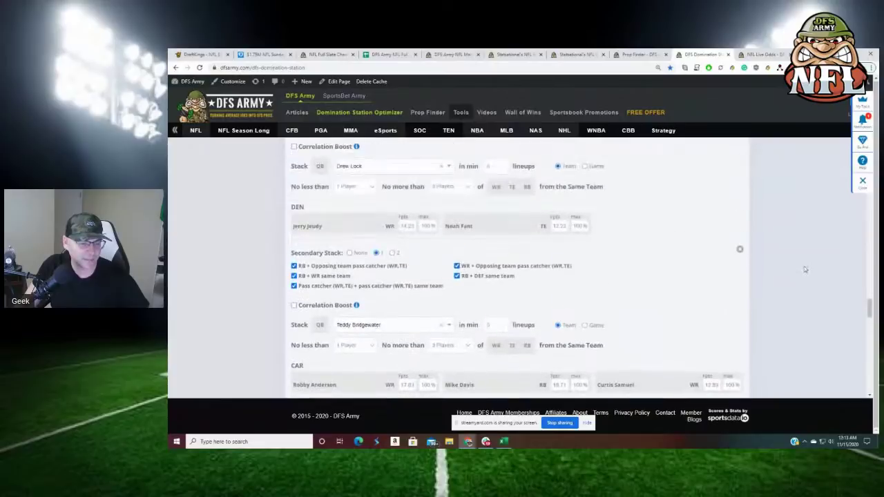
scroll(805, 269, up, 5)
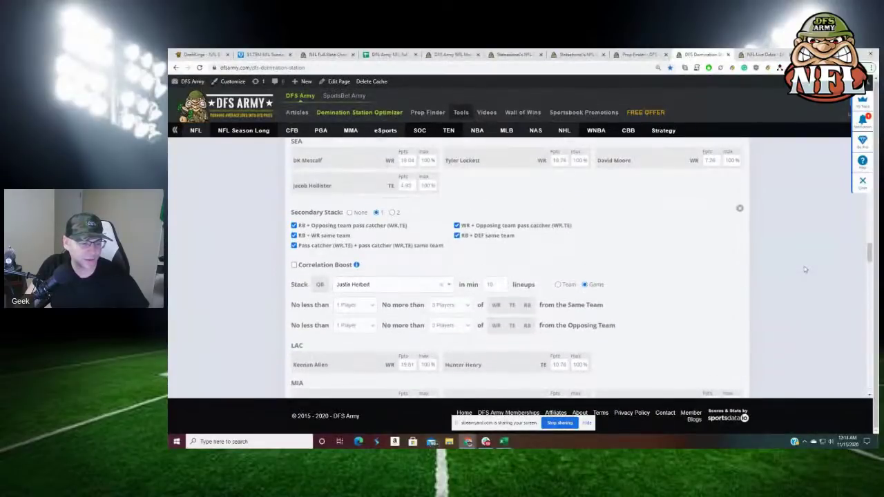
scroll(804, 269, up, 2)
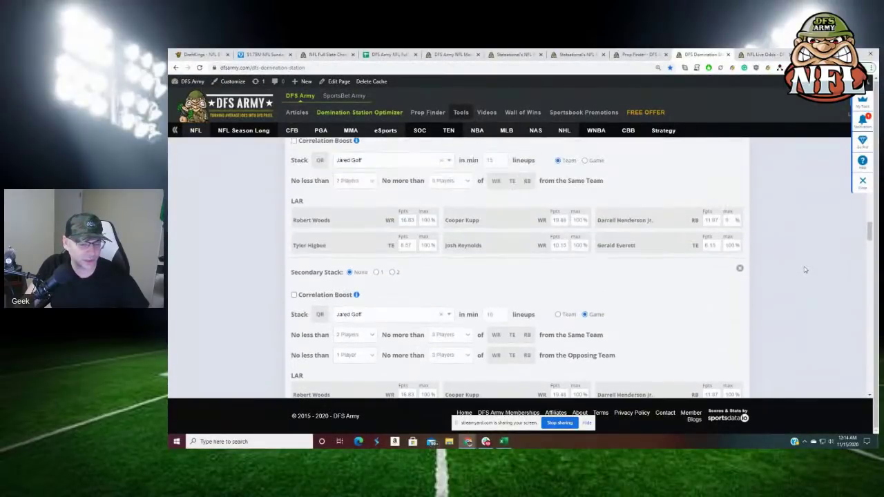
scroll(804, 269, up, 3)
scroll(805, 269, up, 4)
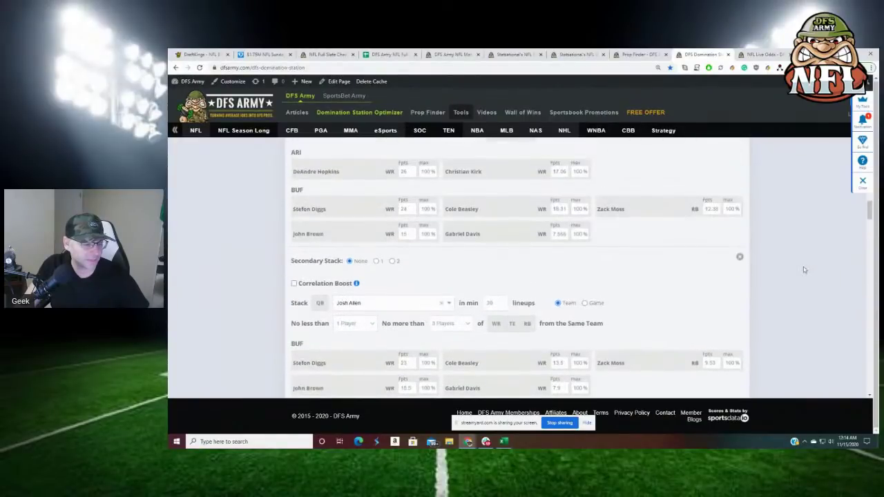
scroll(797, 268, up, 2)
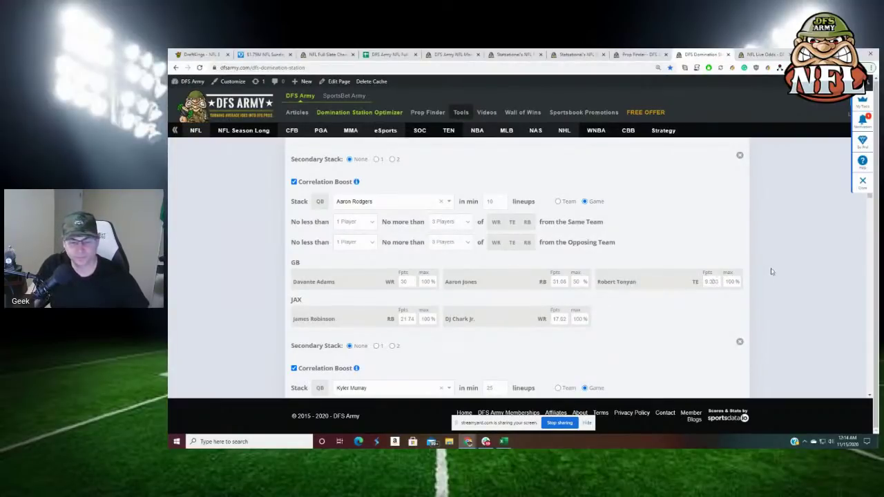
scroll(792, 275, down, 8)
scroll(782, 279, up, 5)
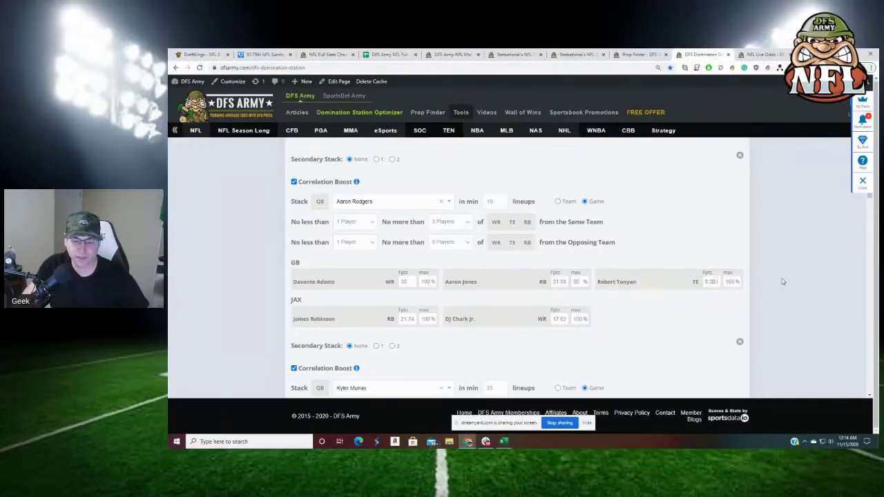
- Check the Kyler Murray stack combinations and set Cole Beasley's fantasy points to 14.5 in the Kyler Murray game stack rule
scroll(778, 281, down, 15)
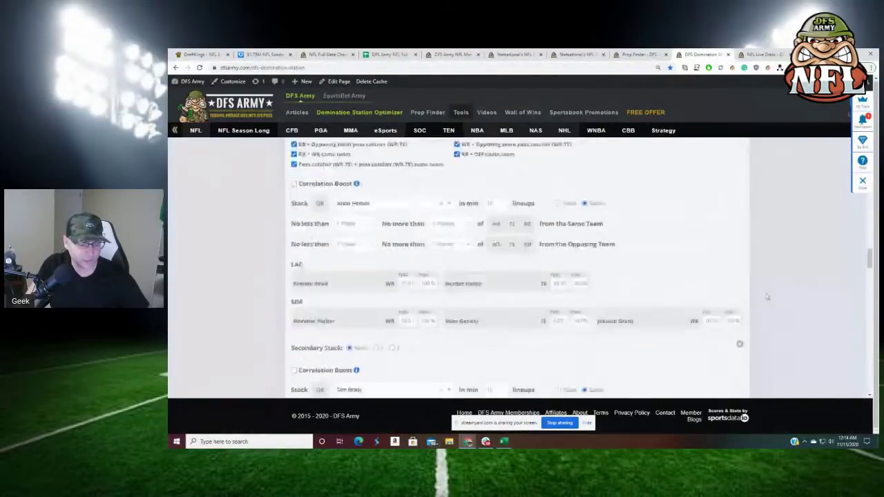
scroll(762, 285, down, 20)
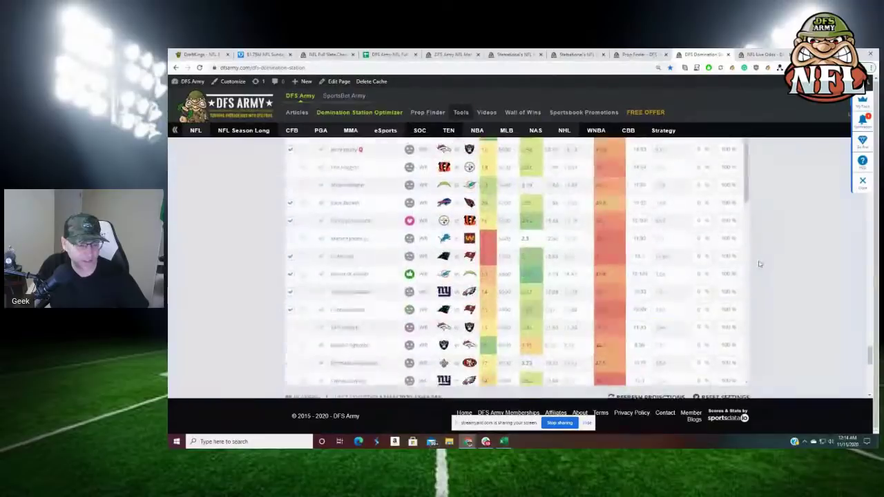
scroll(336, 273, down, 3)
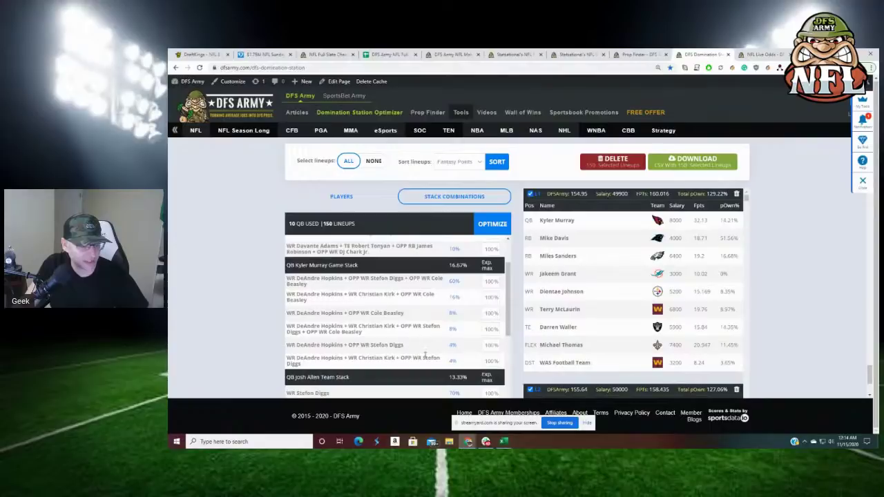
scroll(815, 303, up, 20)
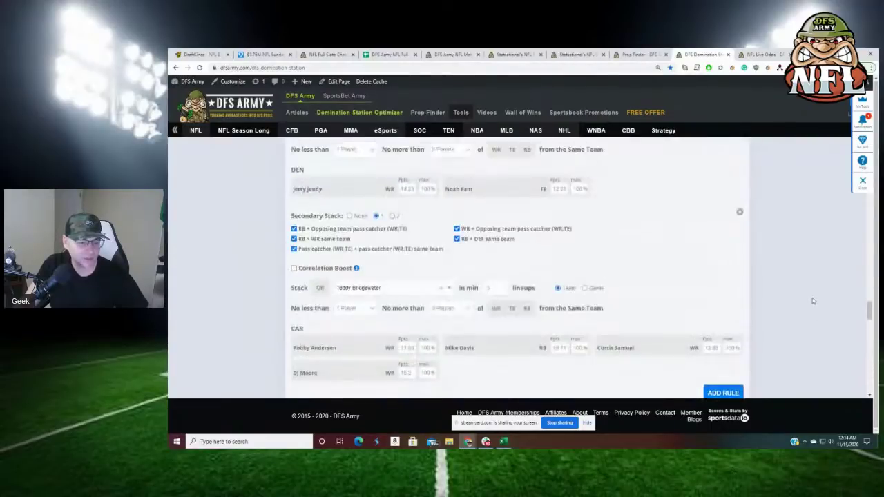
scroll(812, 301, up, 15)
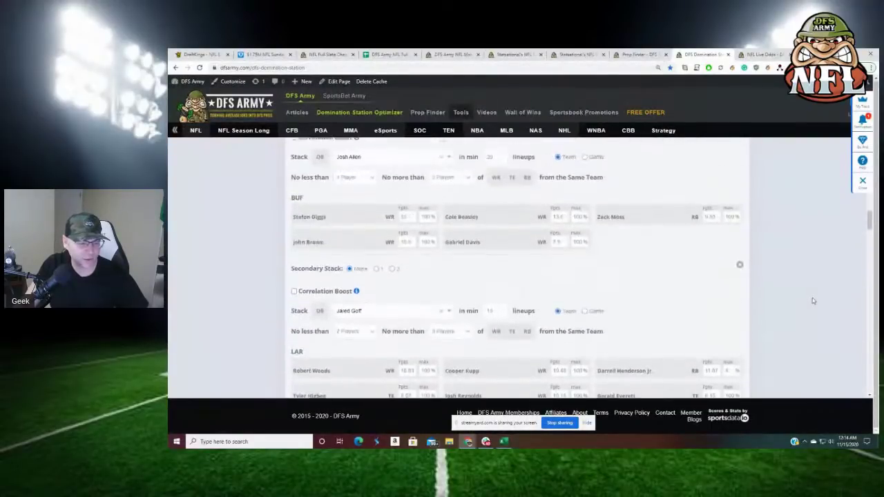
scroll(812, 301, up, 10)
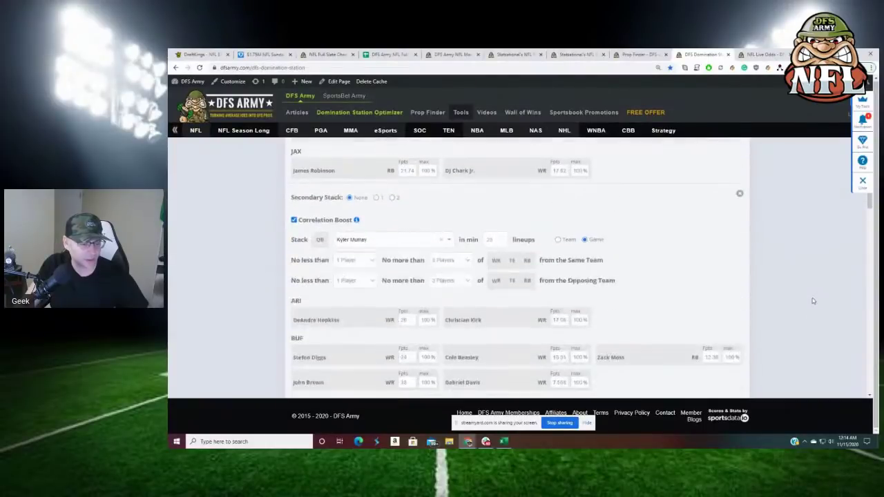
scroll(795, 304, down, 1)
double_click(559, 283)
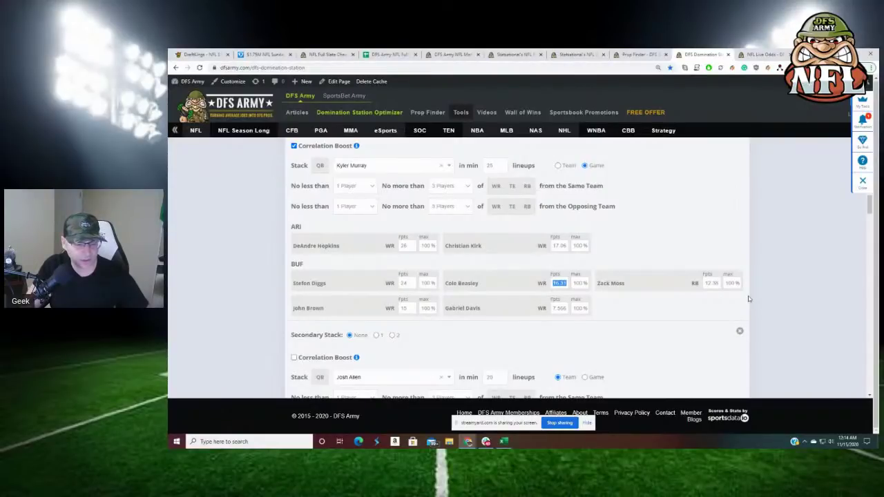
text(1)
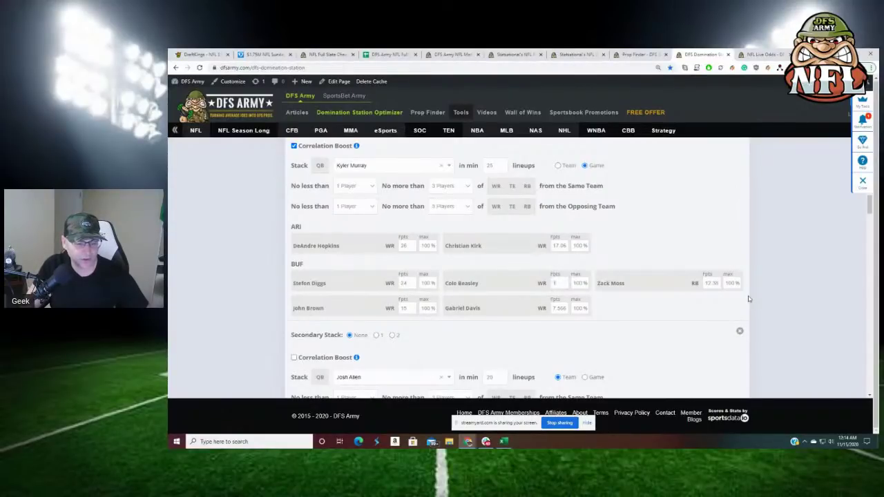
text(4)
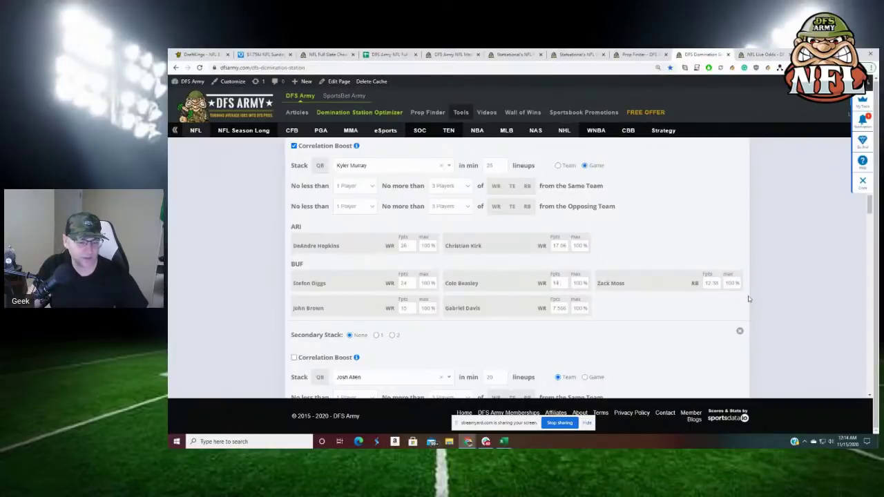
text(.5)
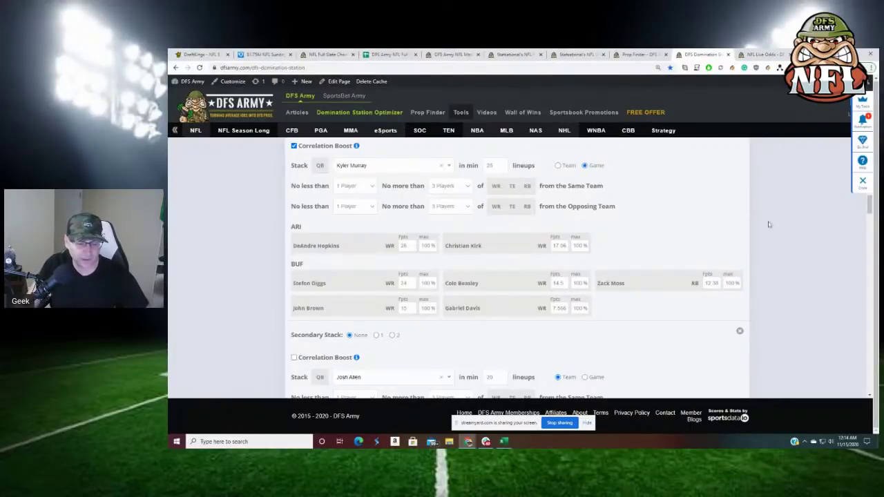
- Review the Josh Allen and Jared Goff stack combinations in the generated lineups
scroll(811, 218, down, 2)
scroll(787, 232, down, 10)
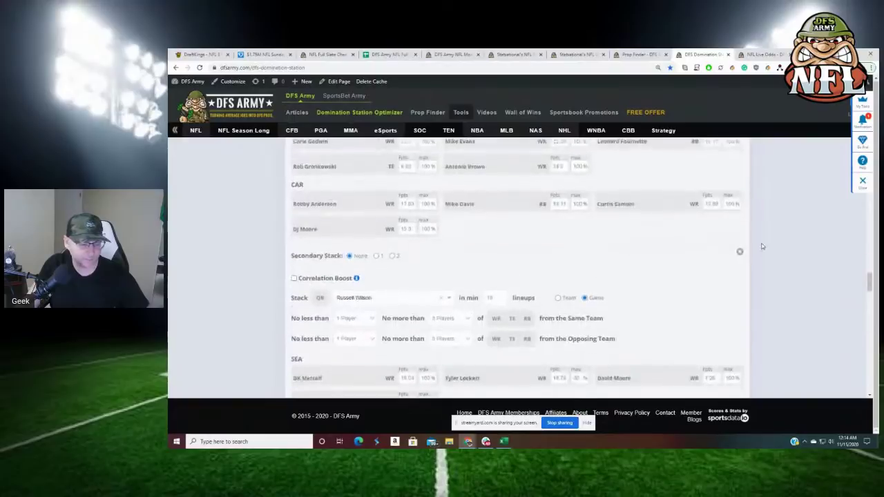
scroll(759, 239, down, 15)
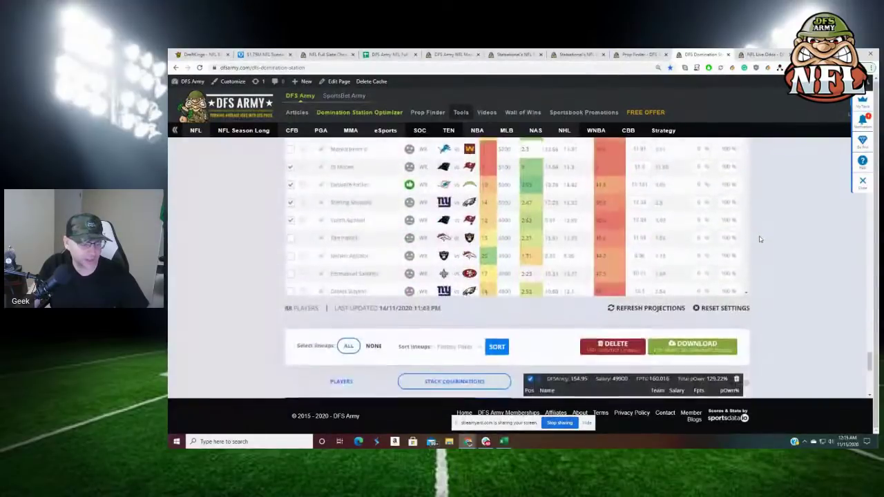
scroll(759, 239, down, 2)
scroll(389, 260, down, 5)
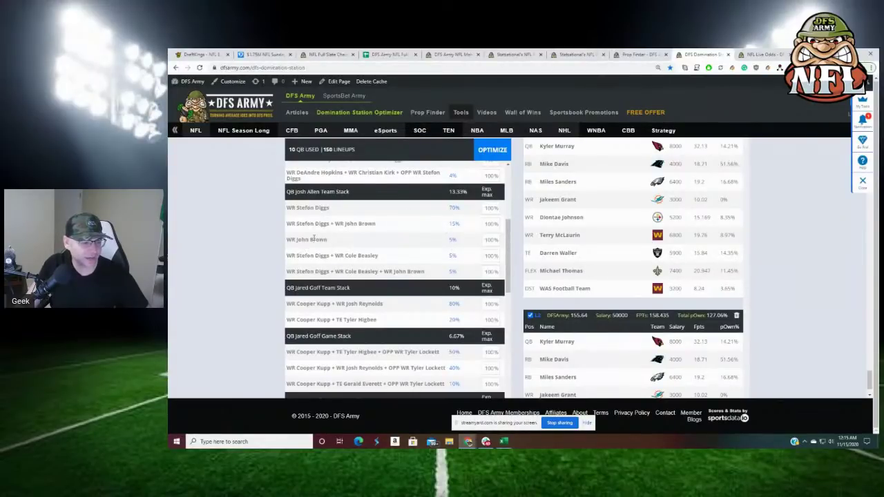
- Lower Stefon Diggs's projected fantasy points in the Josh Allen team stack rule
scroll(793, 265, up, 10)
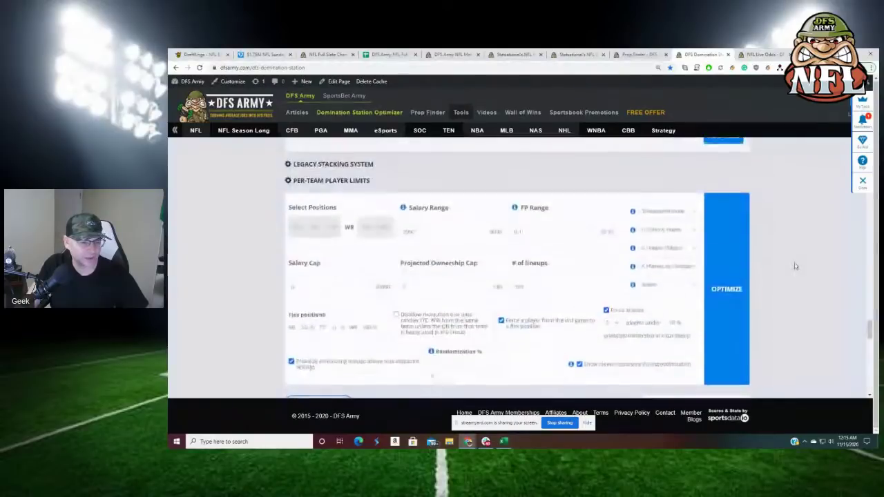
scroll(794, 266, up, 10)
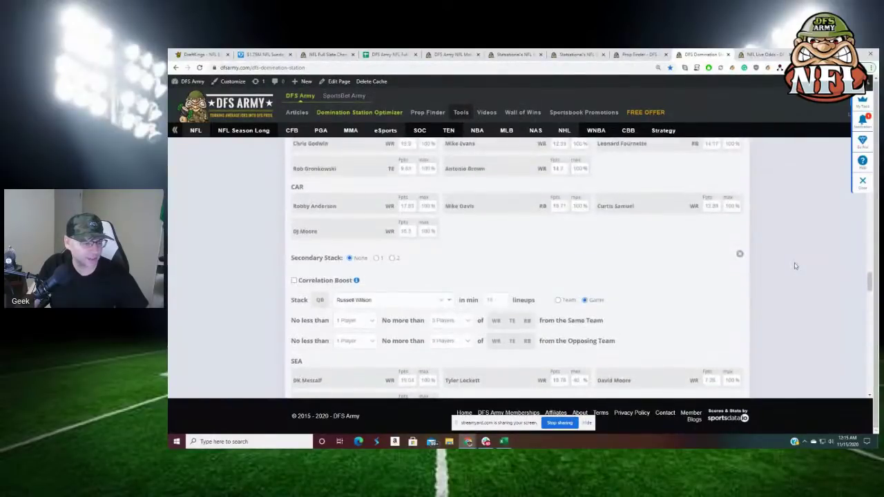
scroll(794, 266, up, 10)
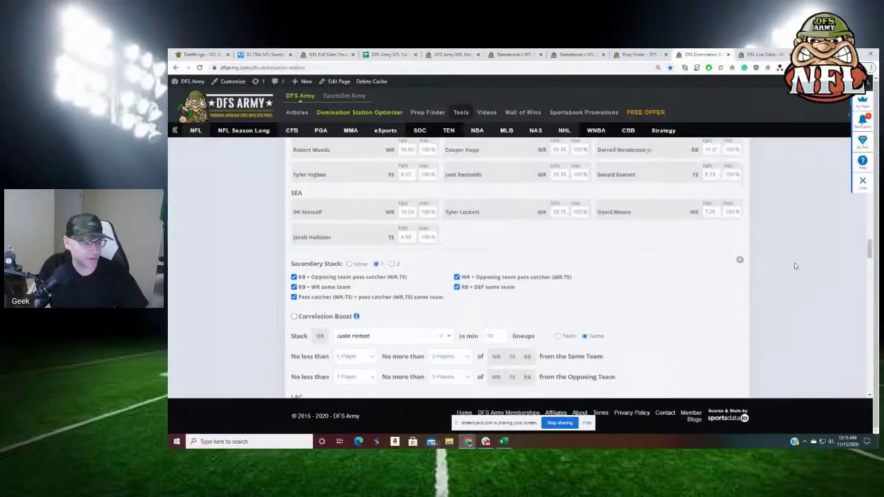
scroll(793, 266, up, 2)
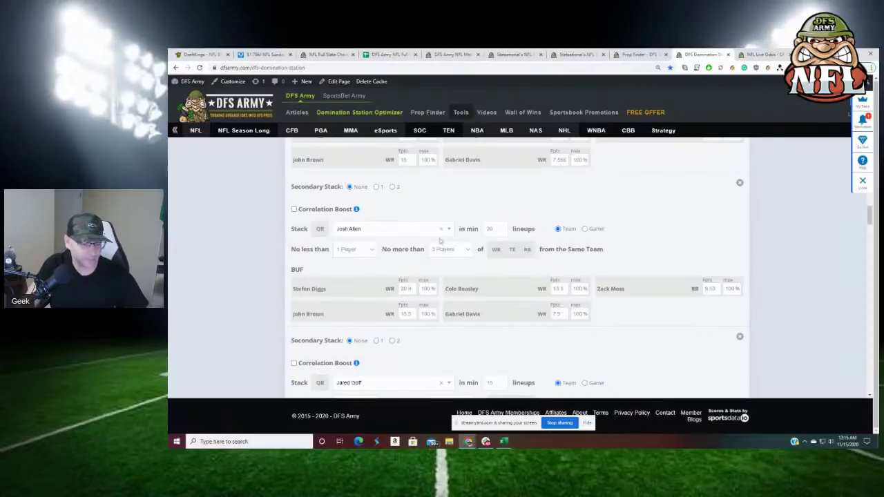
scroll(735, 266, down, 10)
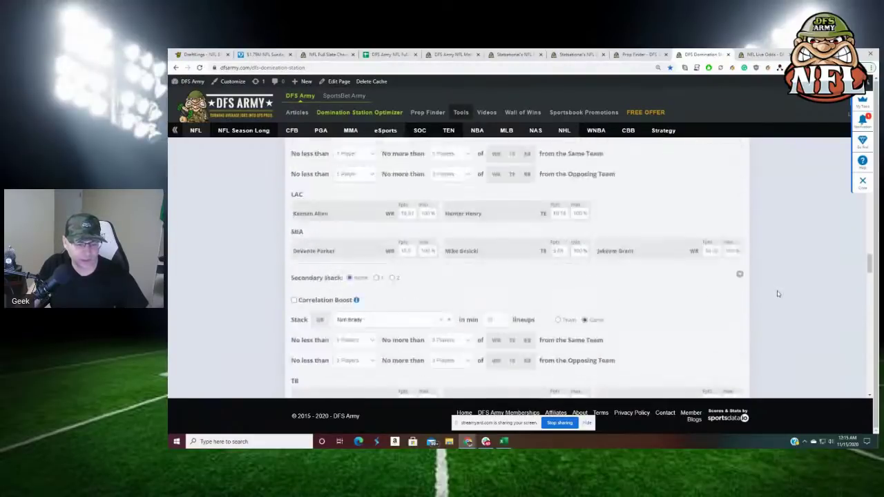
- In the Jared Goff game stack, set Cooper Kupp's points to 17.9, Robert Woods's points to 17, and Darrell Henderson Jr.'s maximum exposure to 0%
scroll(775, 293, down, 15)
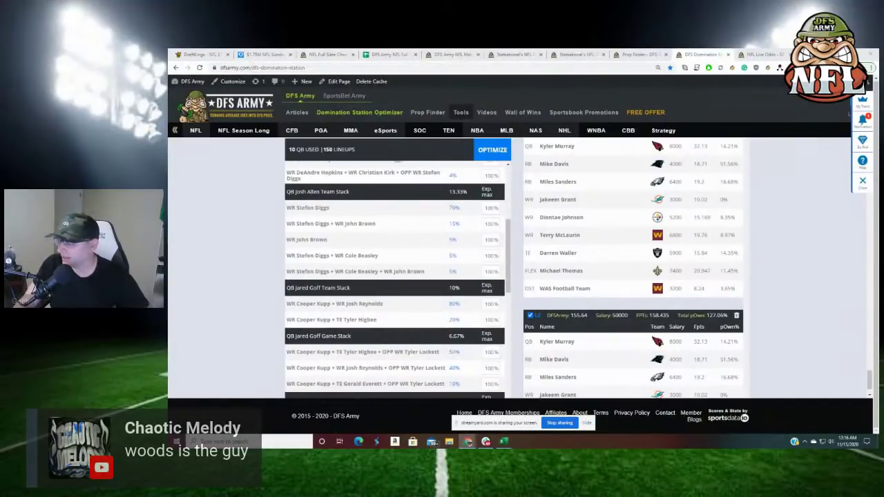
scroll(828, 274, up, 20)
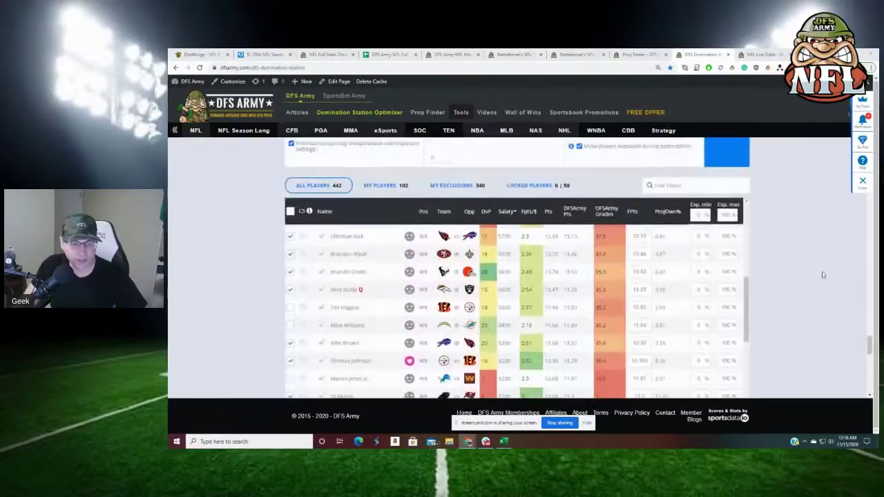
scroll(822, 285, up, 10)
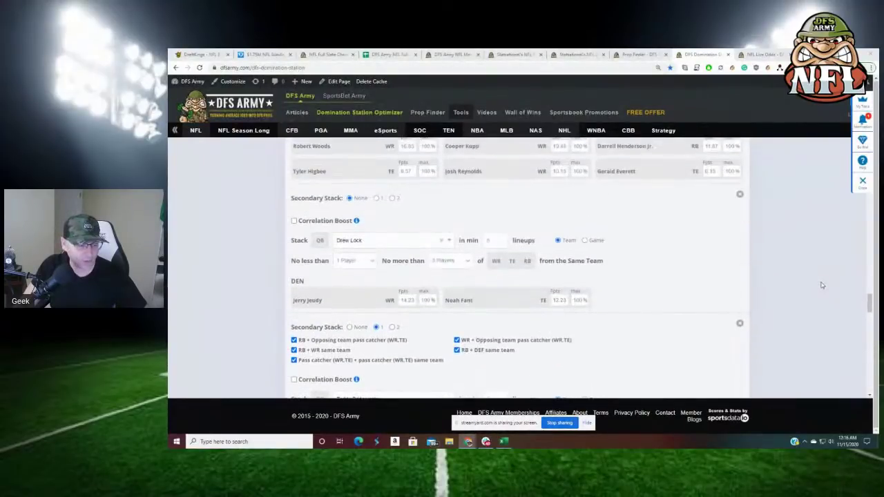
scroll(821, 285, up, 10)
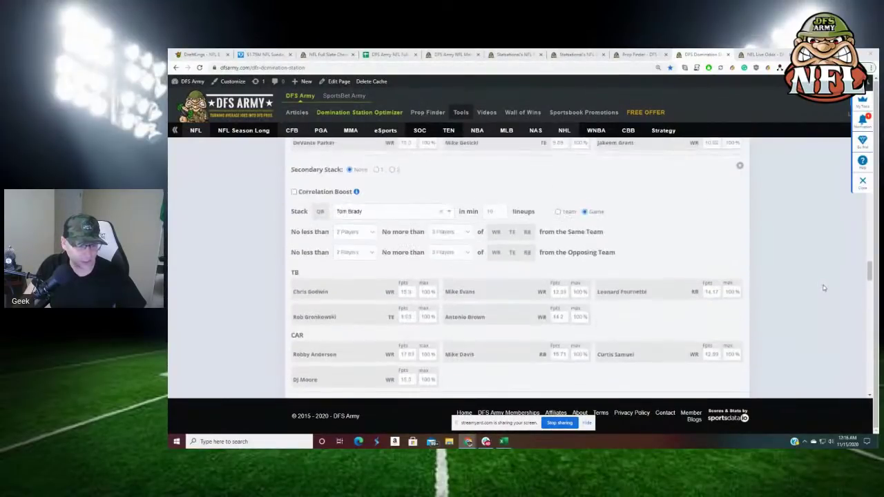
scroll(823, 288, up, 10)
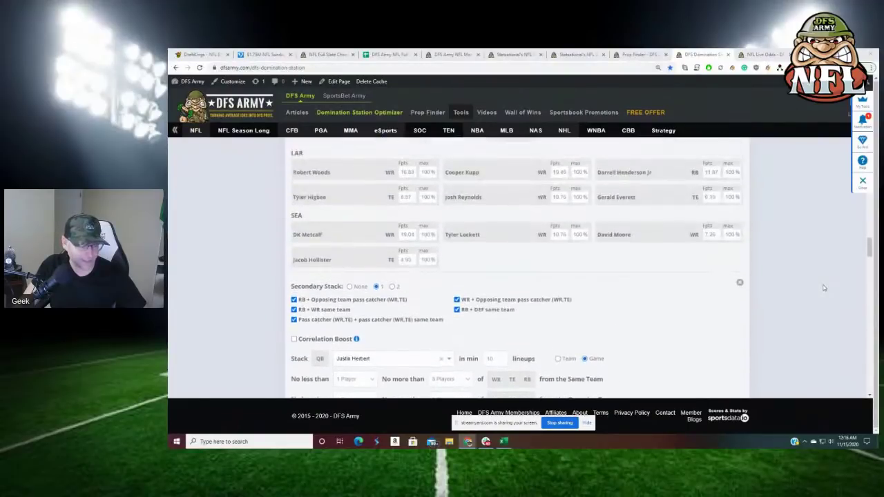
scroll(583, 289, down, 1)
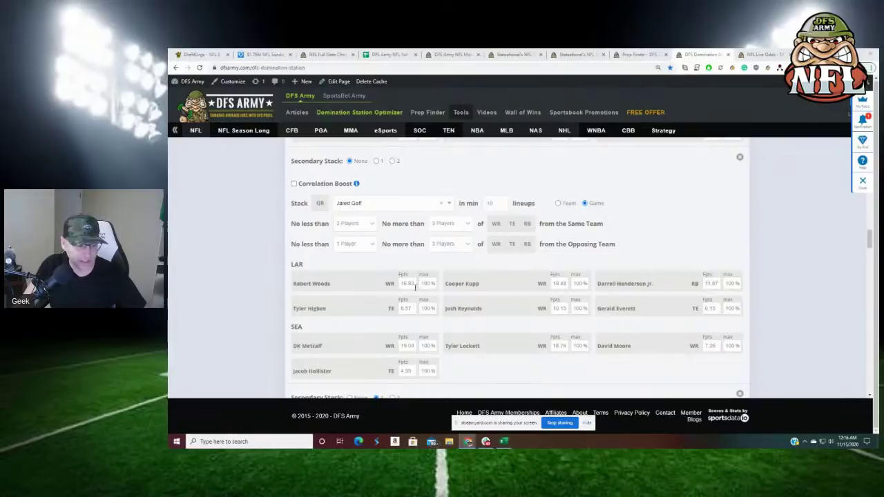
double_click(407, 284)
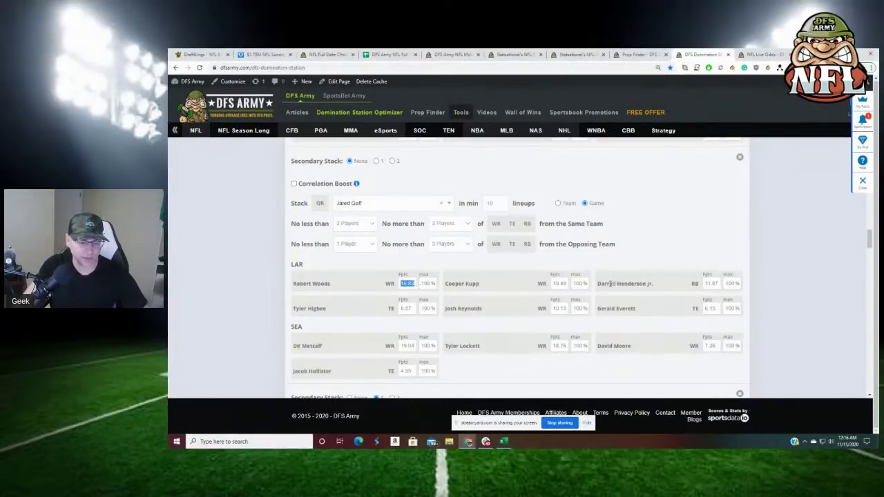
double_click(559, 283)
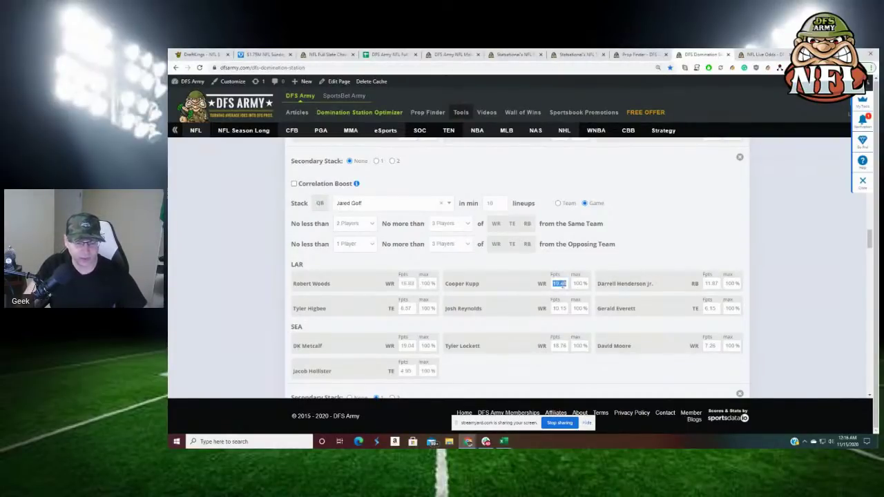
text(18)
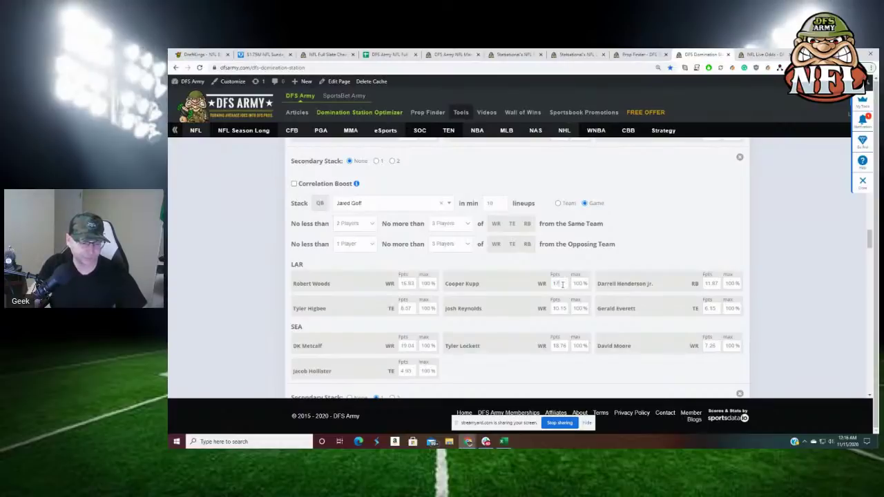
double_click(407, 284)
text(17)
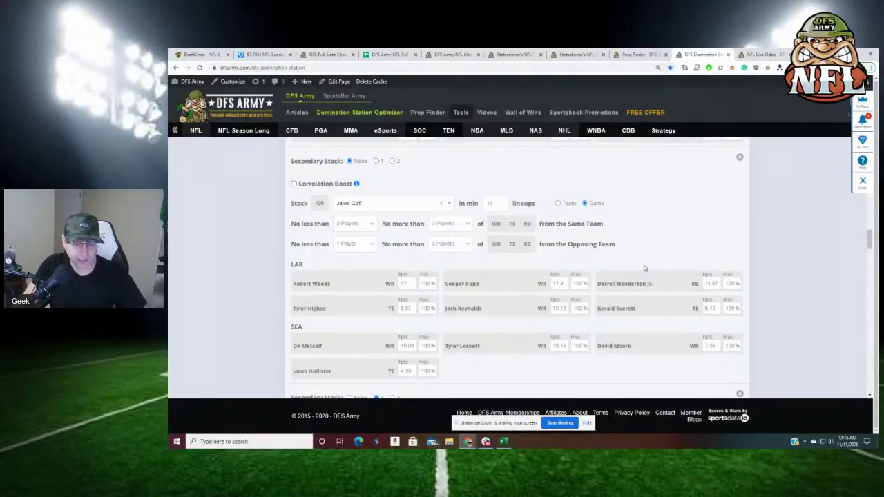
double_click(729, 283)
text(0)
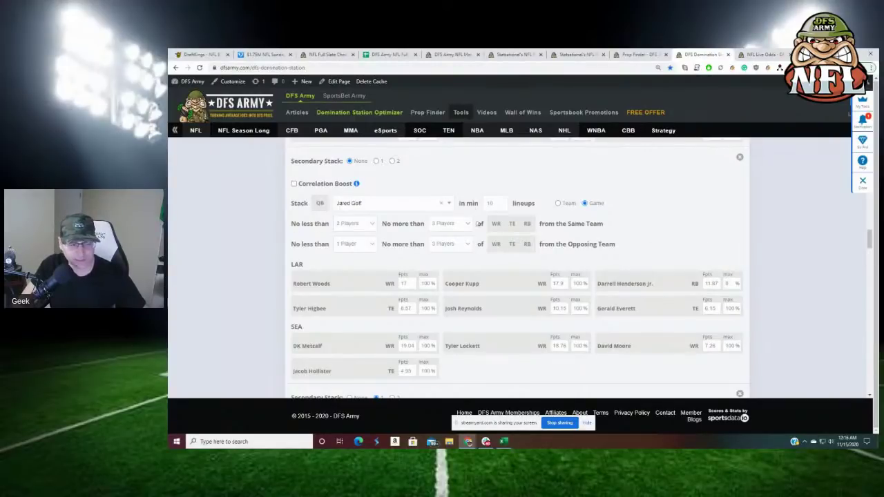
- In the Jared Goff team stack, set the projected points to 18 for Cooper Kupp and 17.2 for Robert Woods
scroll(372, 199, up, 3)
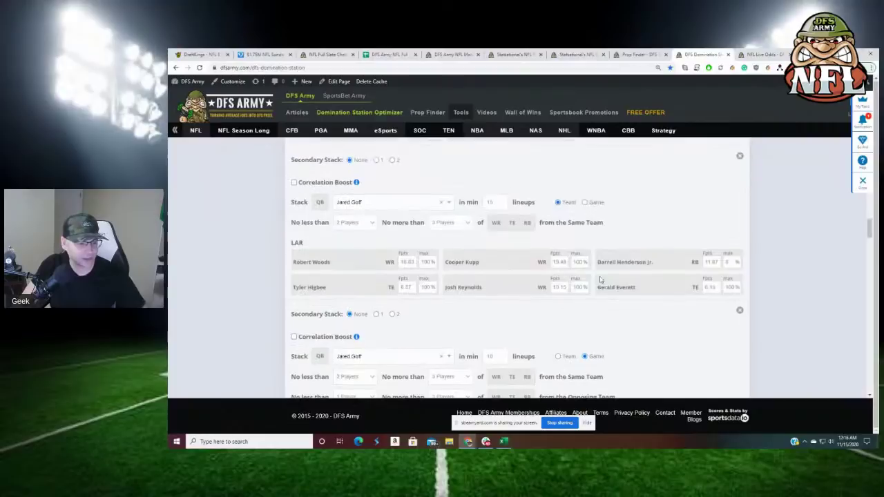
double_click(559, 294)
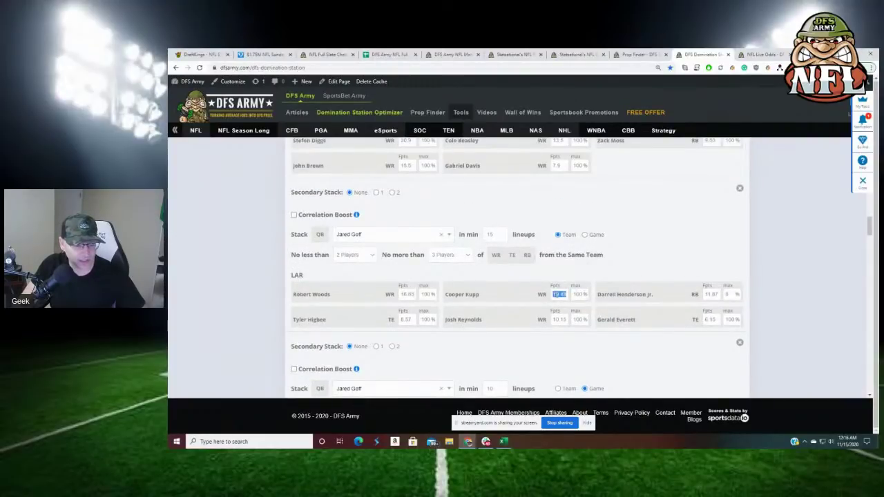
key(BackSpace)
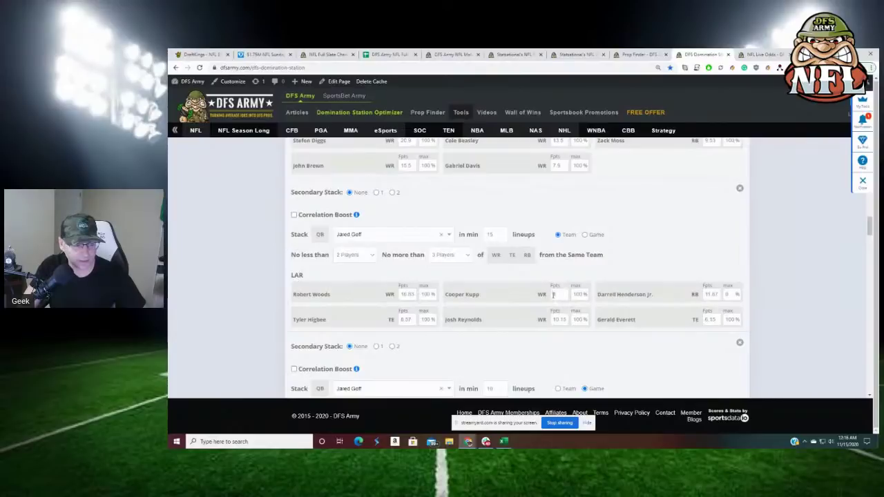
text(18)
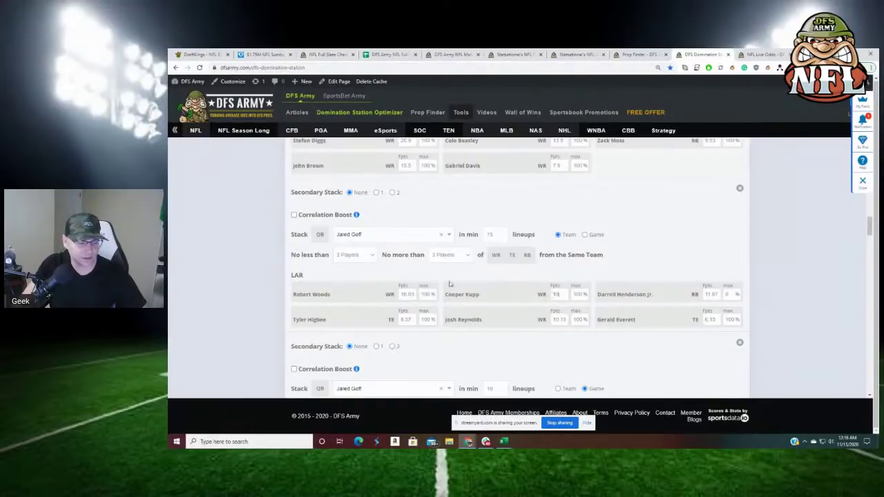
double_click(410, 295)
text(18)
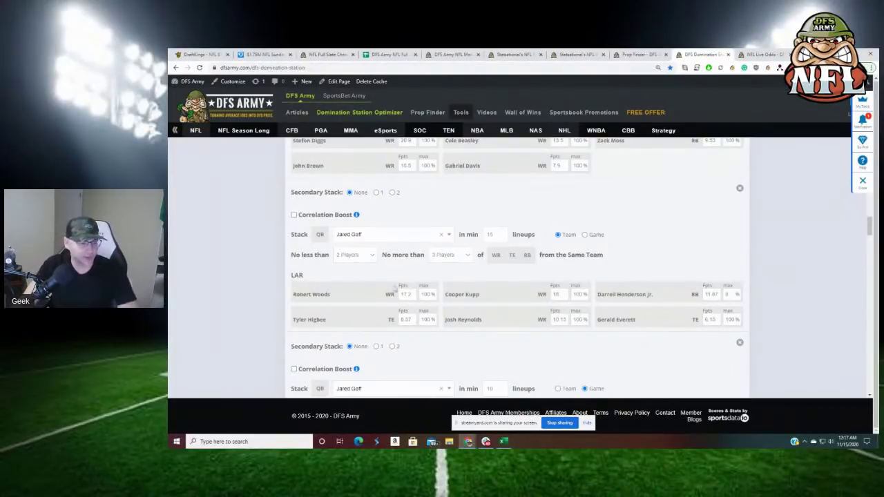
- Review the stack combinations and their exposure for the Josh Allen, Jared Goff, Justin Herbert and Tom Brady stacks
scroll(428, 279, down, 2)
scroll(509, 290, up, 1)
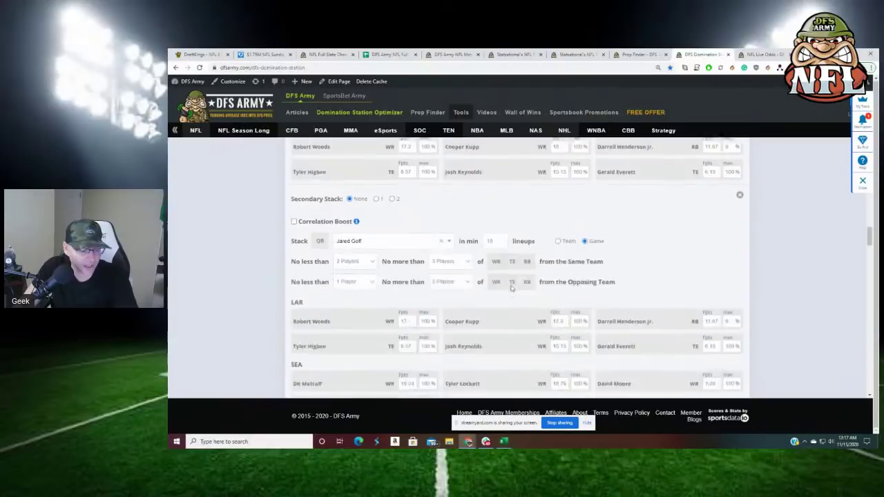
scroll(584, 296, down, 2)
scroll(801, 292, down, 4)
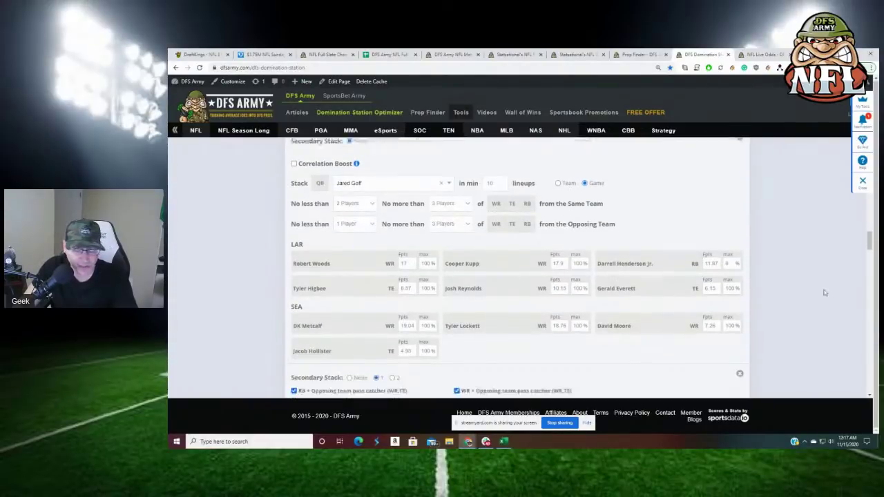
scroll(801, 292, down, 15)
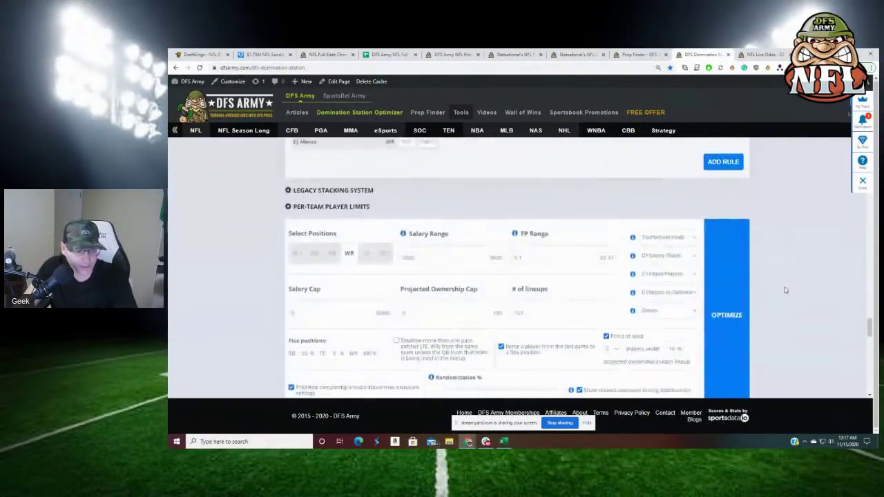
scroll(369, 293, down, 1)
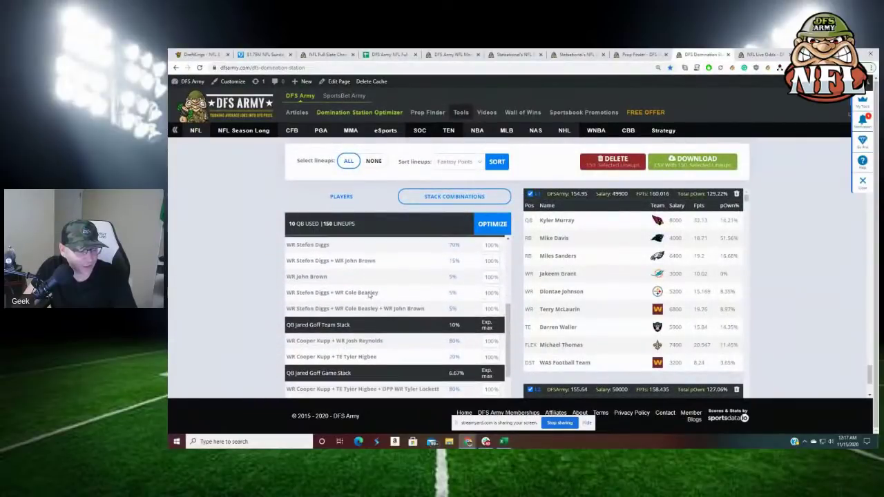
scroll(384, 279, down, 1)
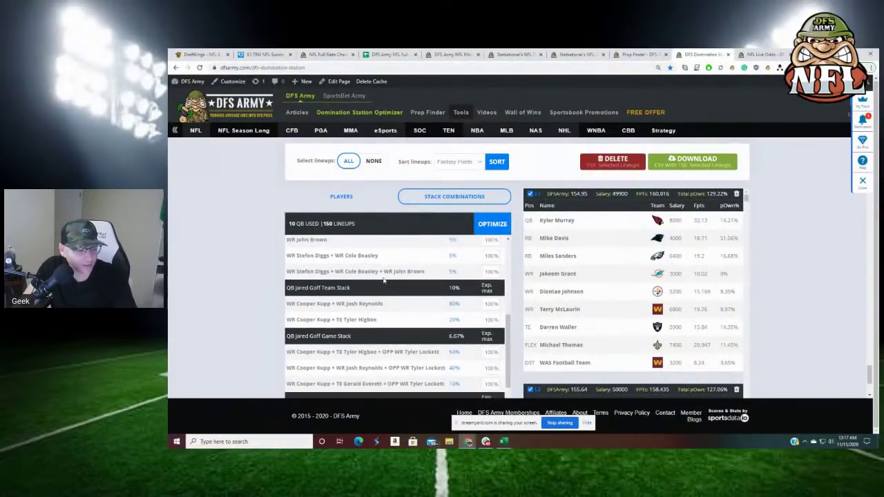
scroll(383, 280, down, 1)
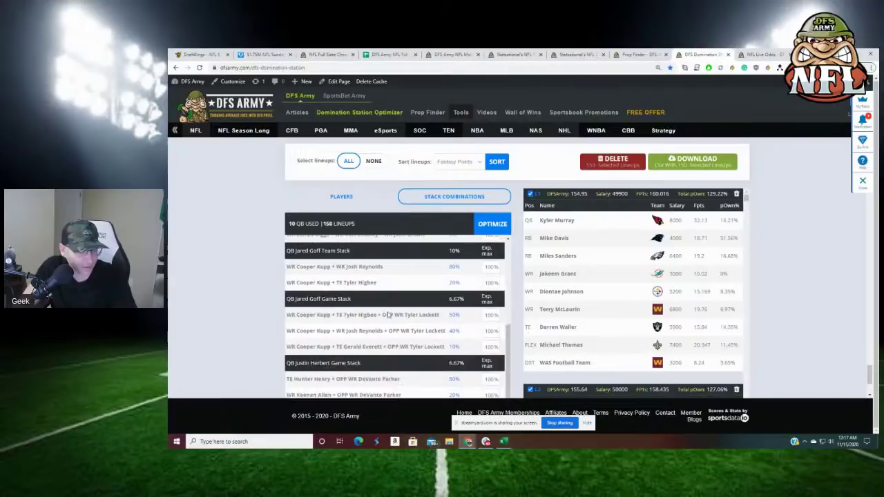
scroll(345, 316, down, 2)
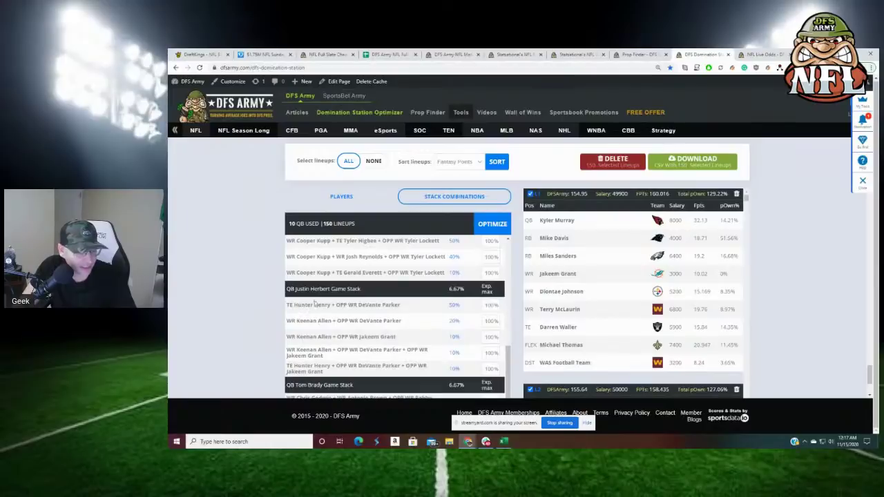
scroll(341, 360, down, 1)
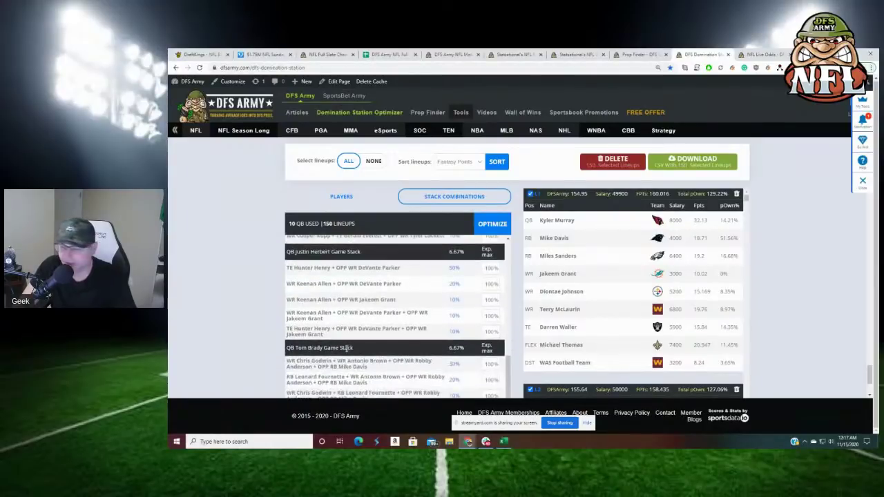
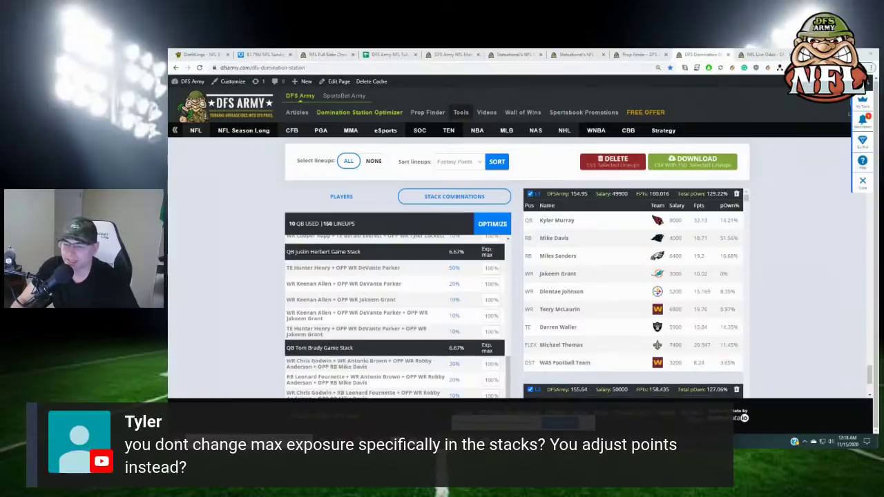
- Try limiting maximum exposure in the Tom Brady game stack to 50% for Chris Godwin and 40% for Mike Evans
scroll(805, 204, up, 5)
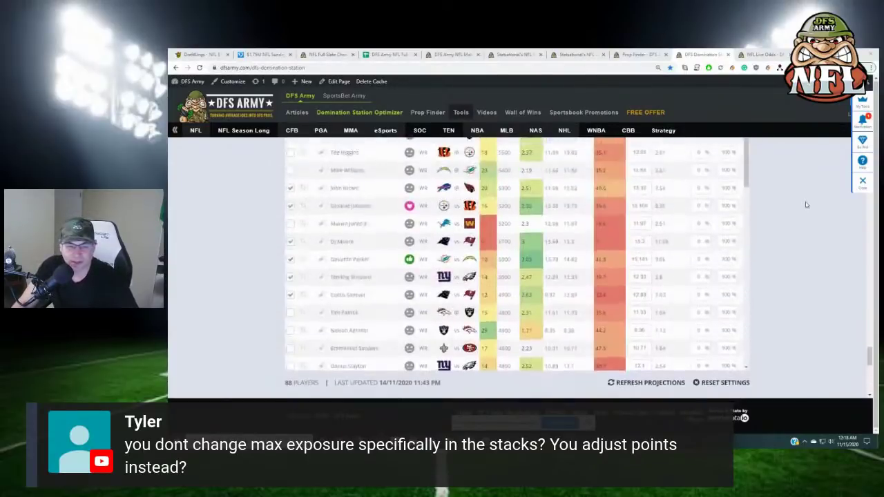
scroll(804, 205, up, 10)
scroll(479, 218, up, 8)
scroll(479, 219, up, 4)
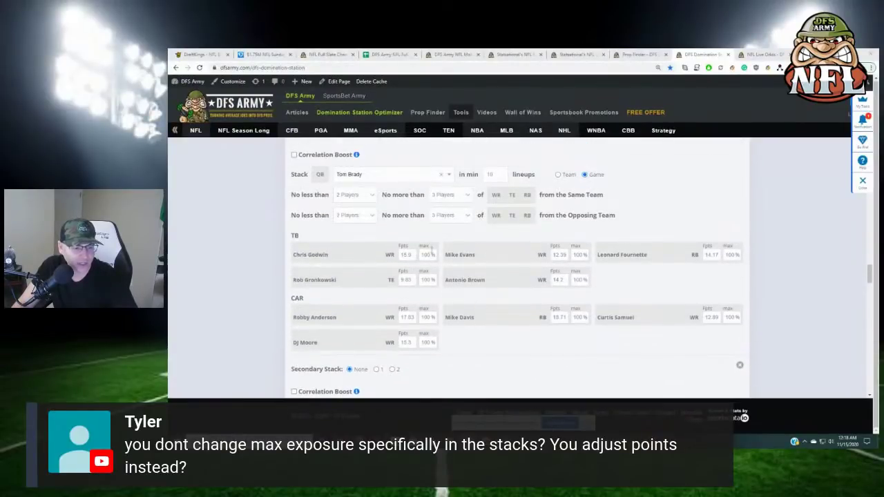
scroll(475, 267, up, 1)
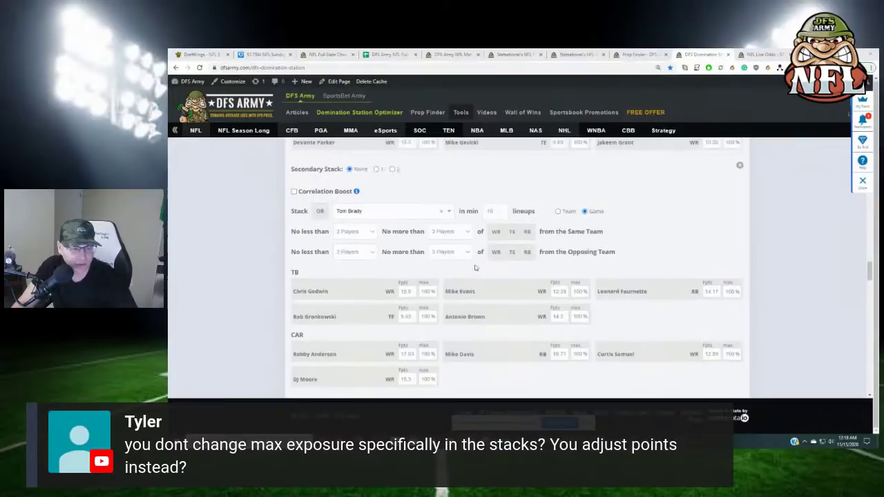
double_click(425, 291)
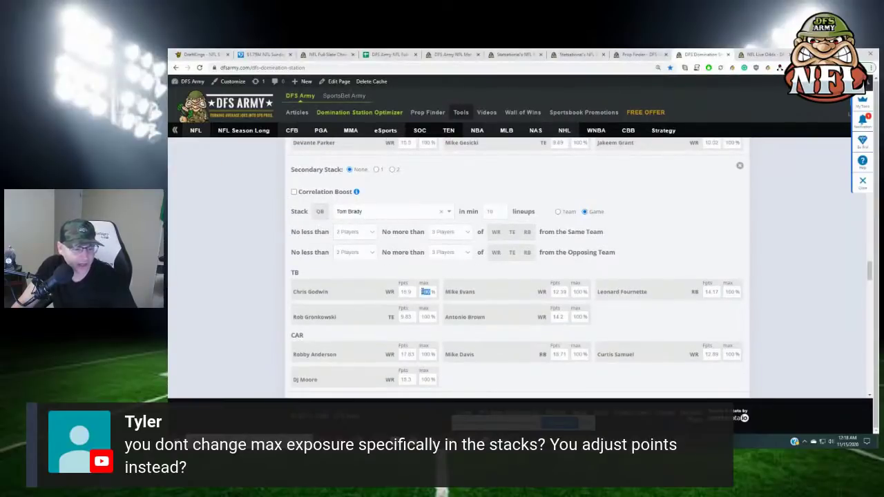
text(5)
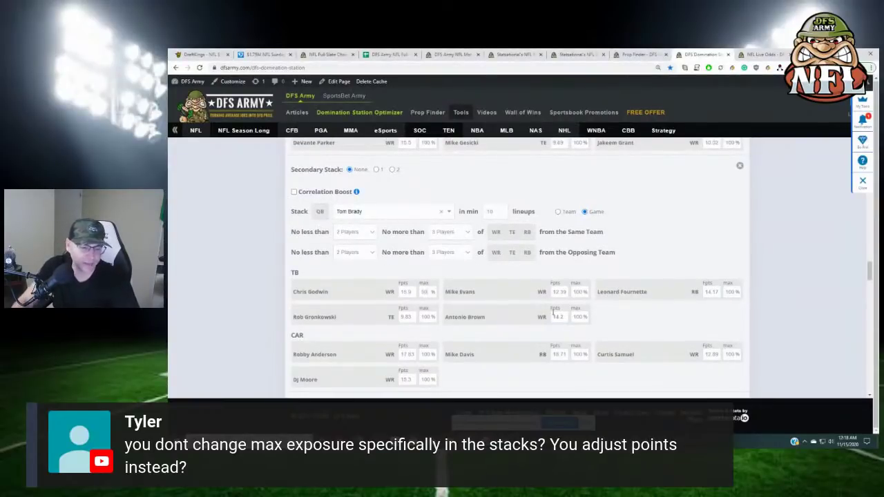
double_click(577, 292)
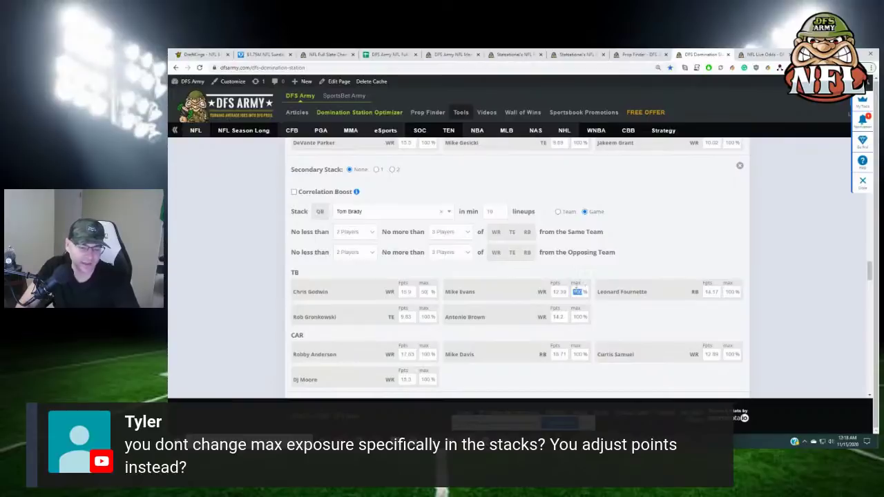
text(5)
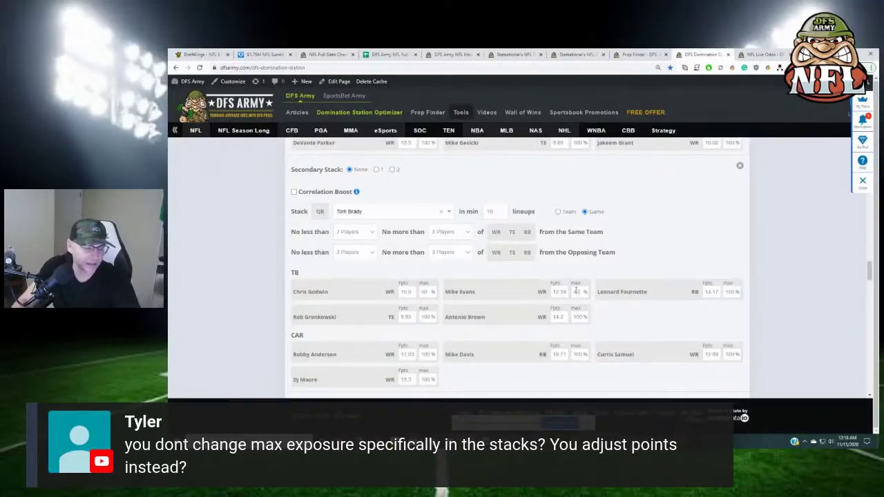
- Restore the maximum exposure of Mike Evans and Chris Godwin in the Tom Brady game stack to 100%
double_click(579, 316)
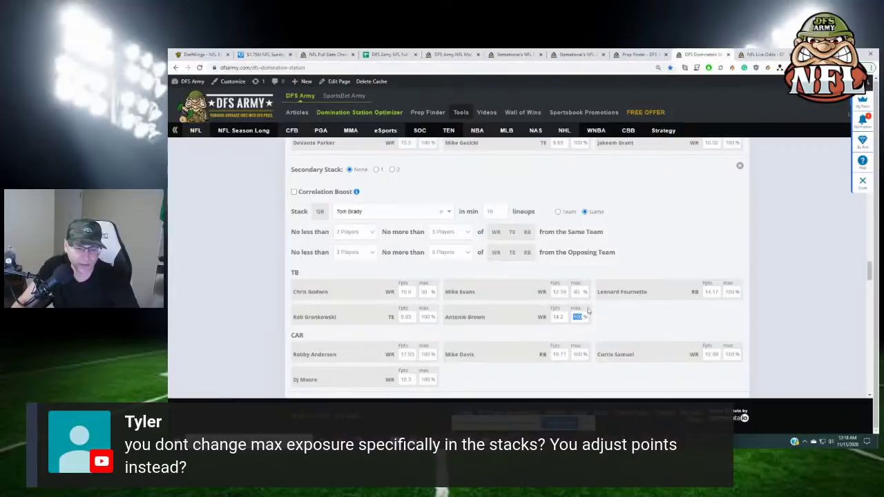
double_click(582, 291)
text(100)
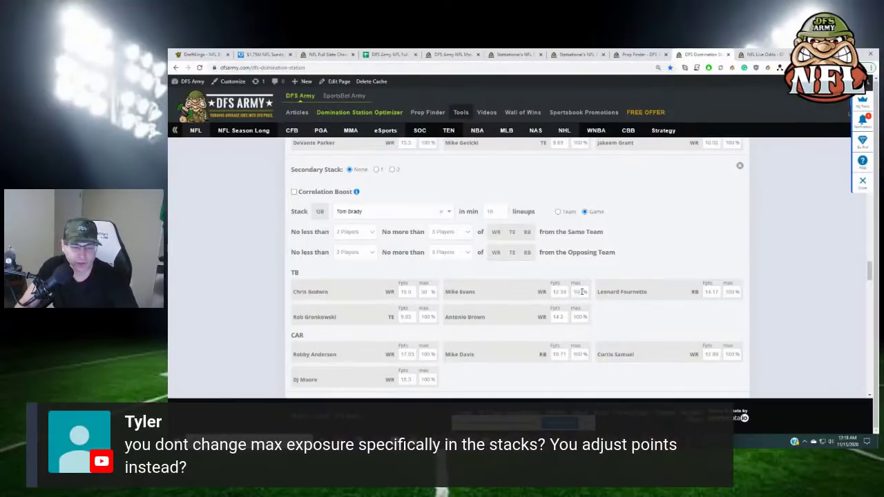
double_click(423, 291)
text(100)
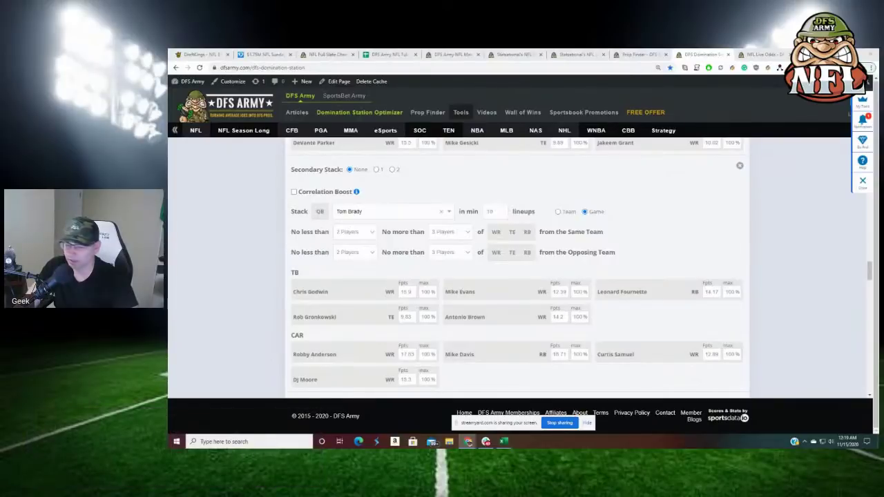
- Review the stack combinations and their exposure for the Justin Herbert and Tom Brady game stacks in the generated lineups
scroll(766, 256, down, 15)
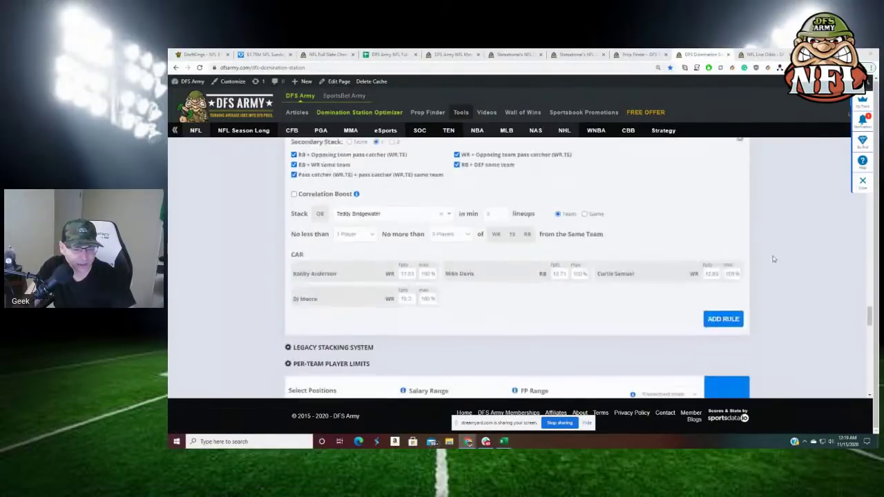
scroll(763, 257, down, 10)
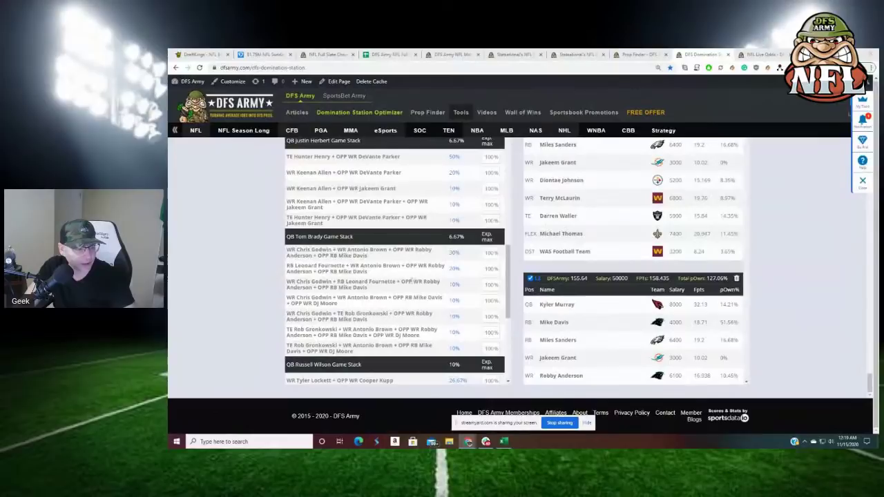
scroll(426, 278, down, 1)
scroll(426, 278, down, 3)
scroll(373, 219, up, 4)
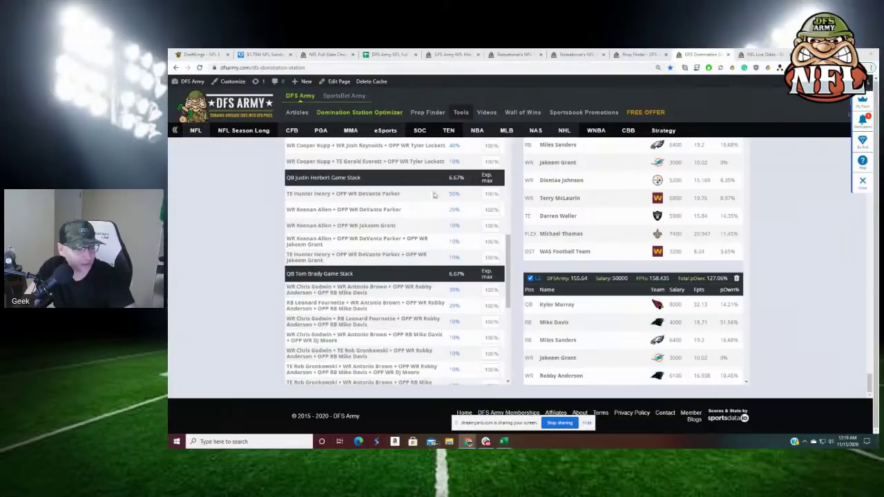
- In the Justin Herbert game stack, set the projected points to 21 for Keenan Allen and 10 for Hunter Henry
scroll(767, 274, up, 10)
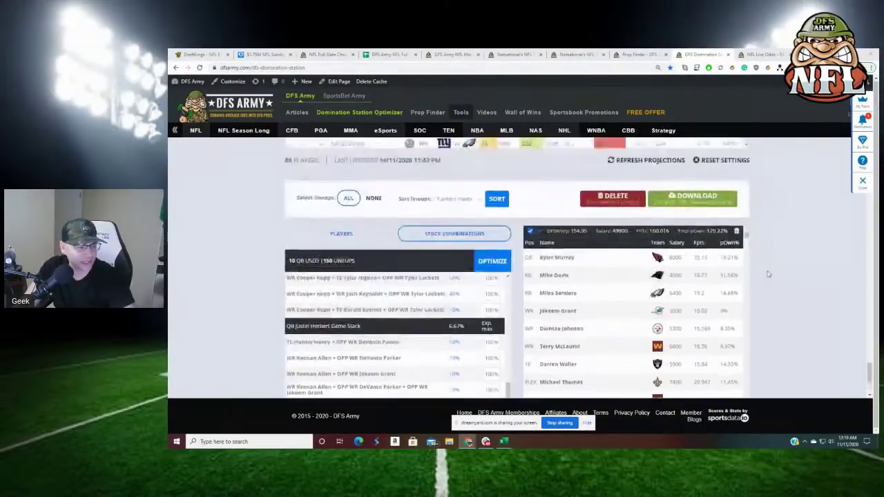
scroll(767, 274, up, 3)
scroll(759, 273, down, 12)
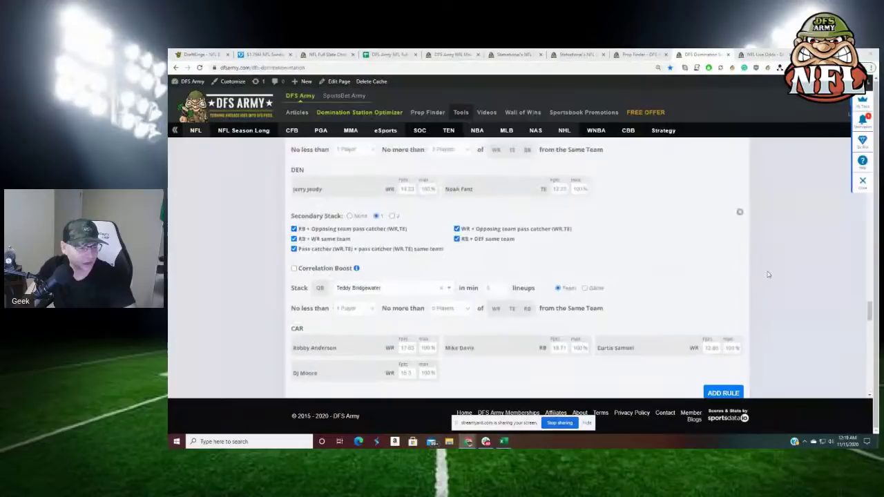
scroll(536, 277, up, 6)
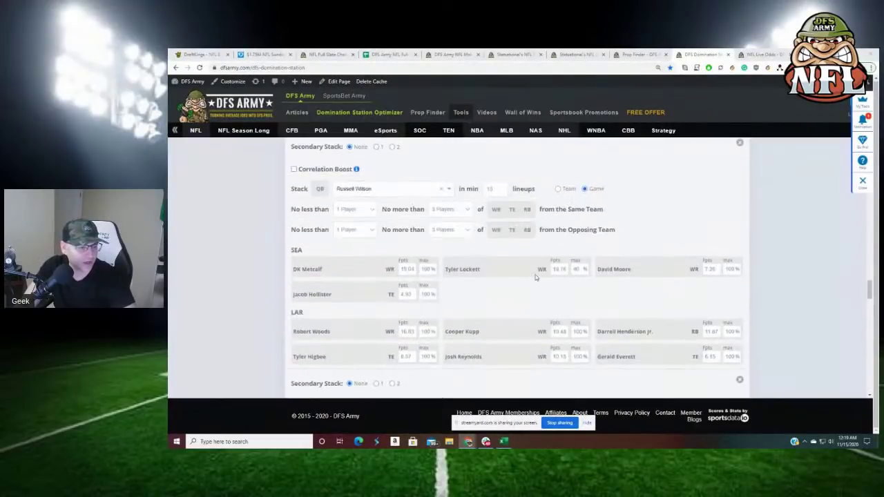
scroll(536, 277, up, 5)
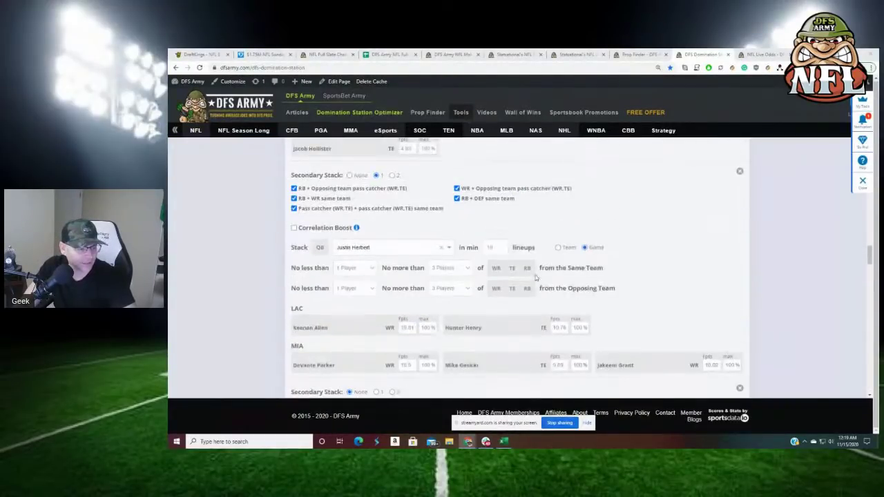
scroll(476, 297, down, 1)
drag(554, 290, 575, 293)
drag(401, 291, 418, 296)
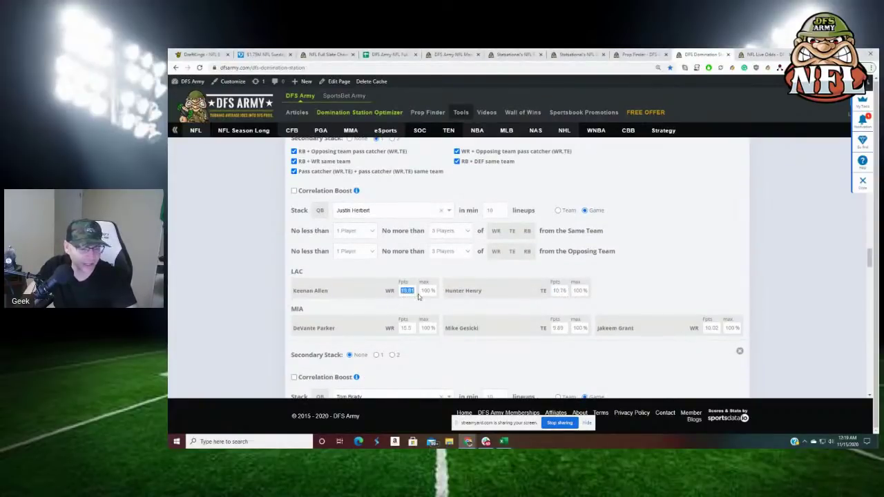
text(21)
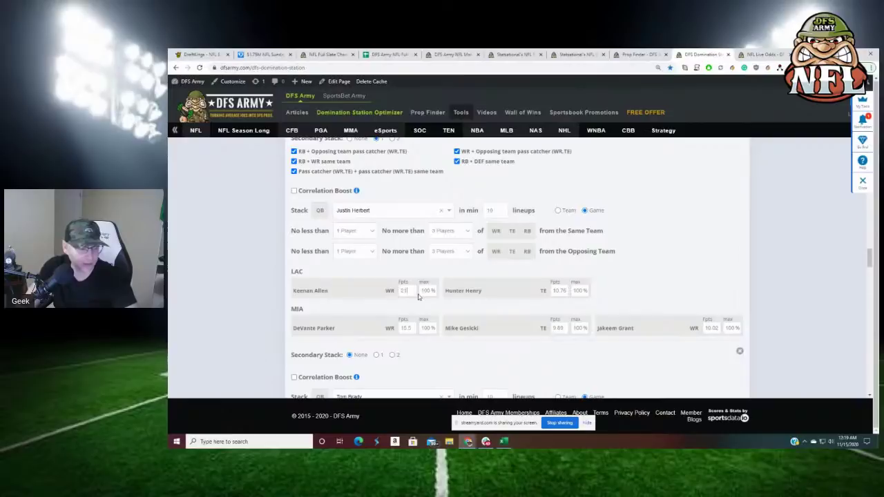
drag(564, 291, 570, 292)
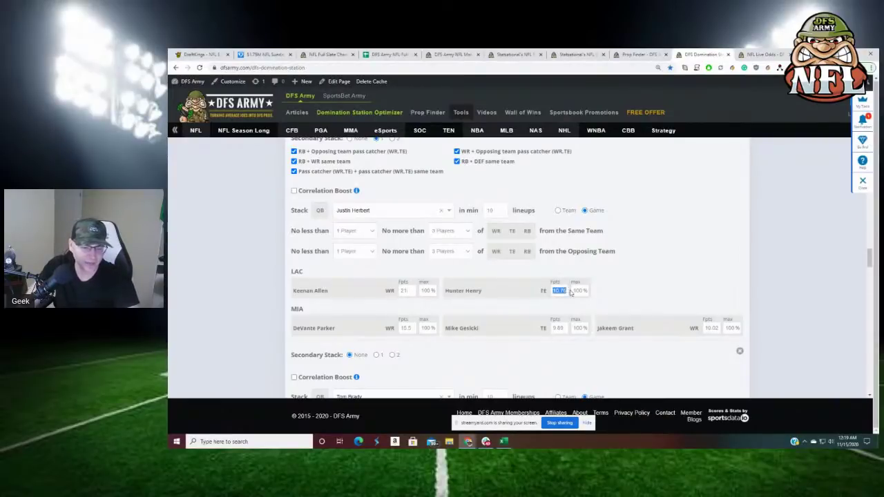
text(10)
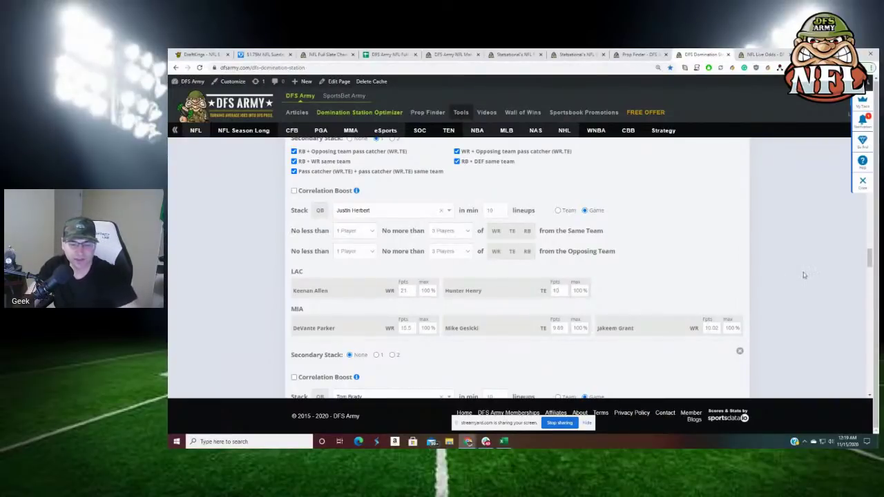
- Find wide receiver Mike Williams in the player list by searching for "will" and include him in the player pool
scroll(800, 287, down, 5)
scroll(800, 289, down, 10)
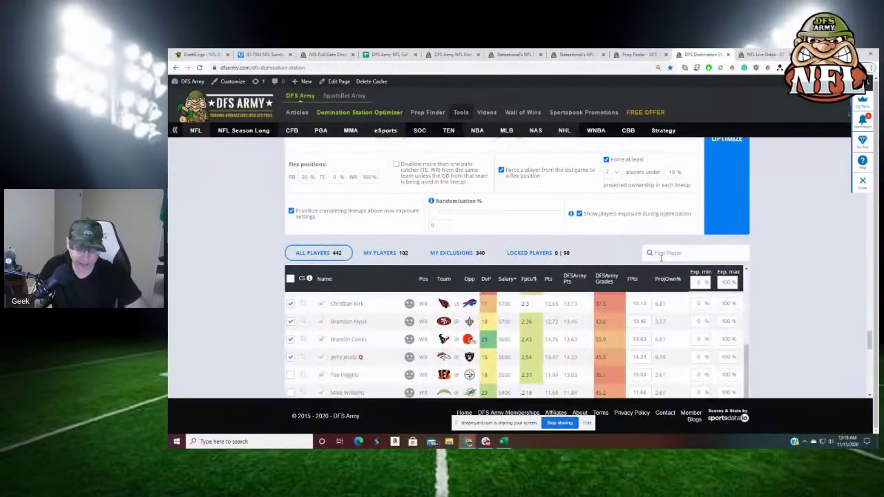
click(661, 254)
text(will)
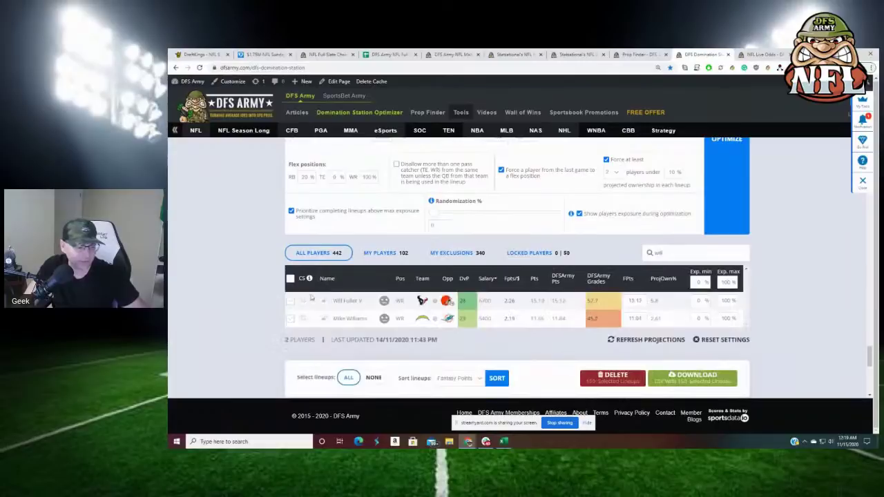
click(290, 318)
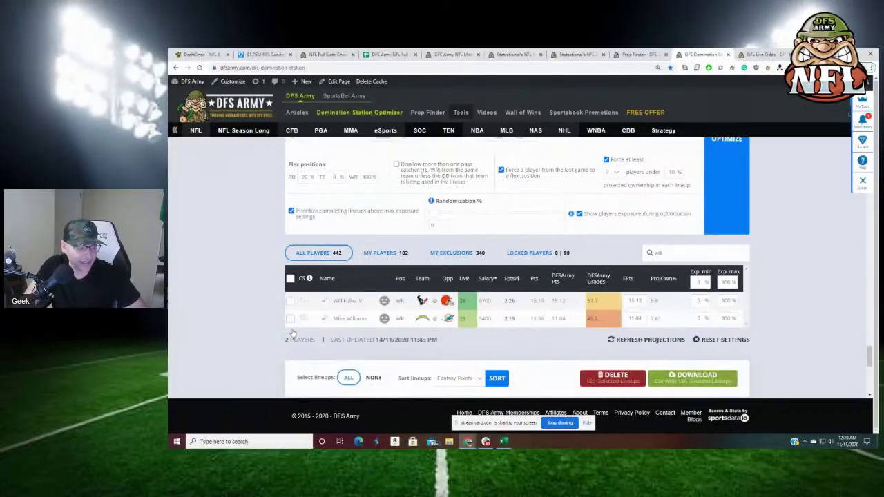
- Set Mike Williams' projected points to 13 in the Justin Herbert game stack
scroll(630, 349, up, 10)
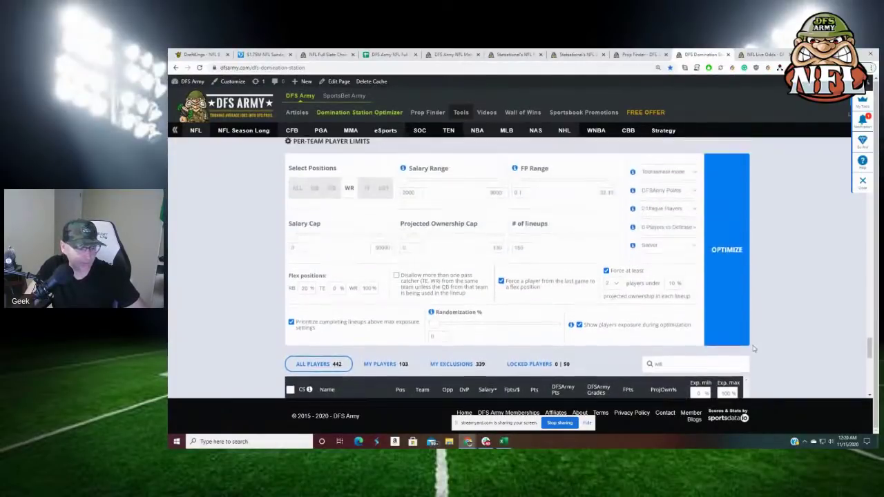
scroll(627, 317, up, 10)
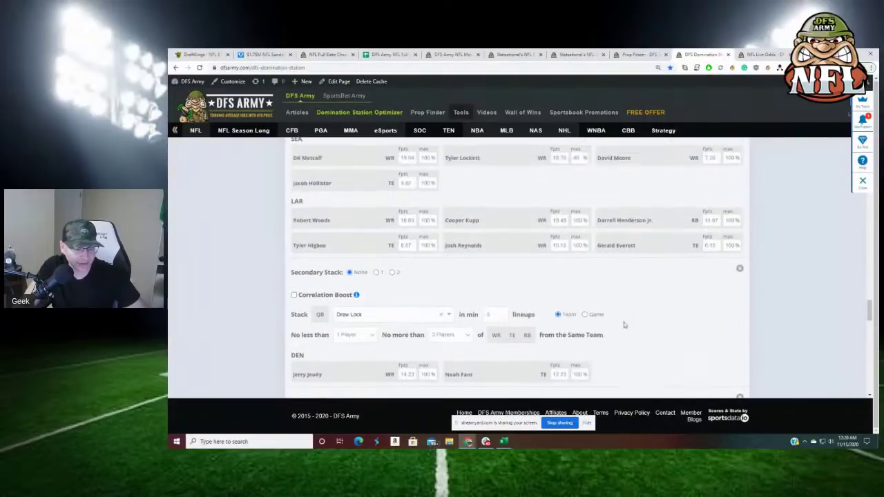
scroll(485, 297, up, 2)
scroll(490, 299, down, 4)
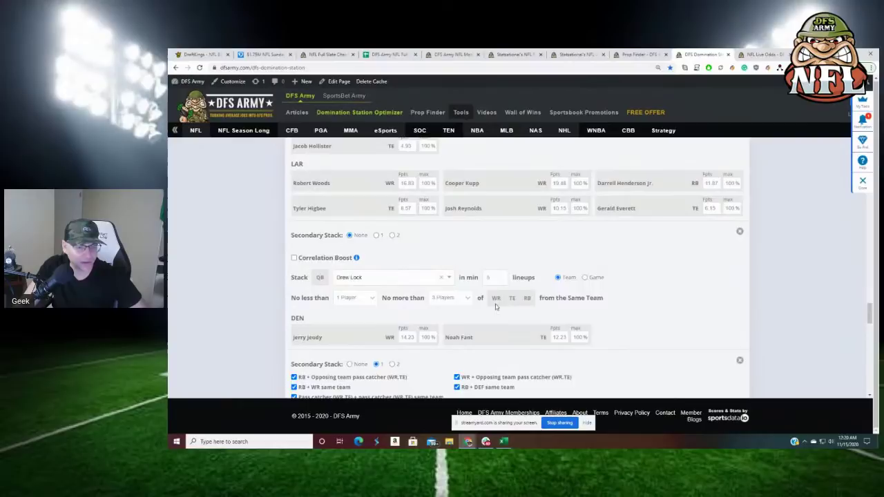
scroll(494, 303, up, 3)
scroll(497, 307, down, 7)
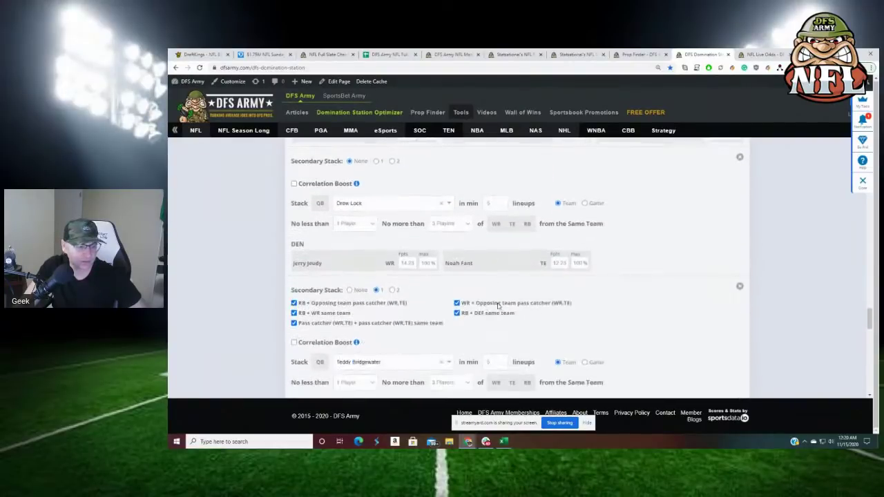
scroll(544, 300, up, 6)
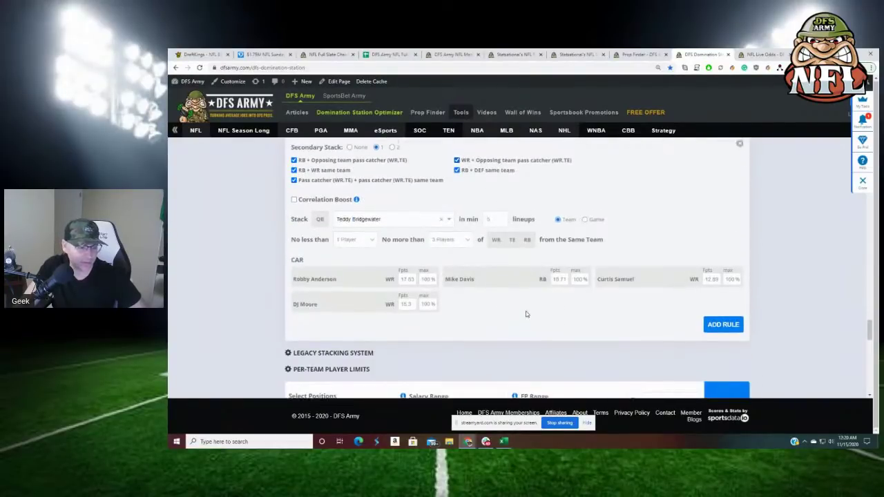
scroll(531, 321, down, 3)
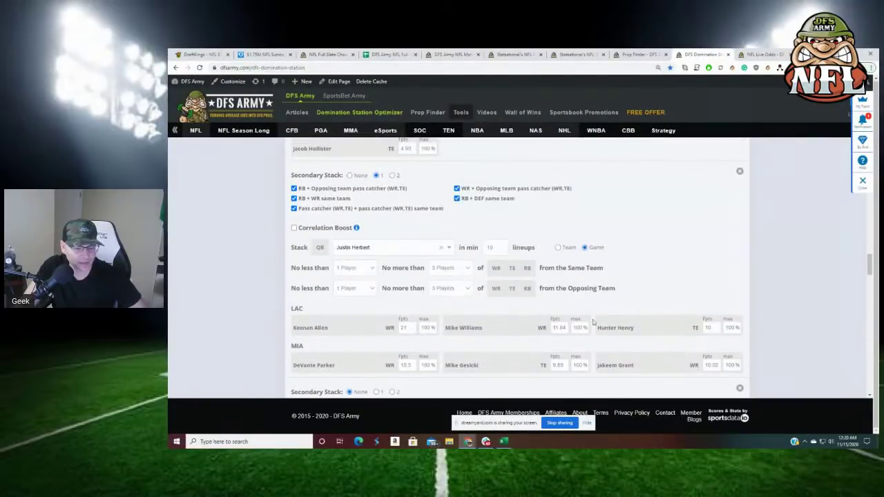
scroll(584, 326, down, 1)
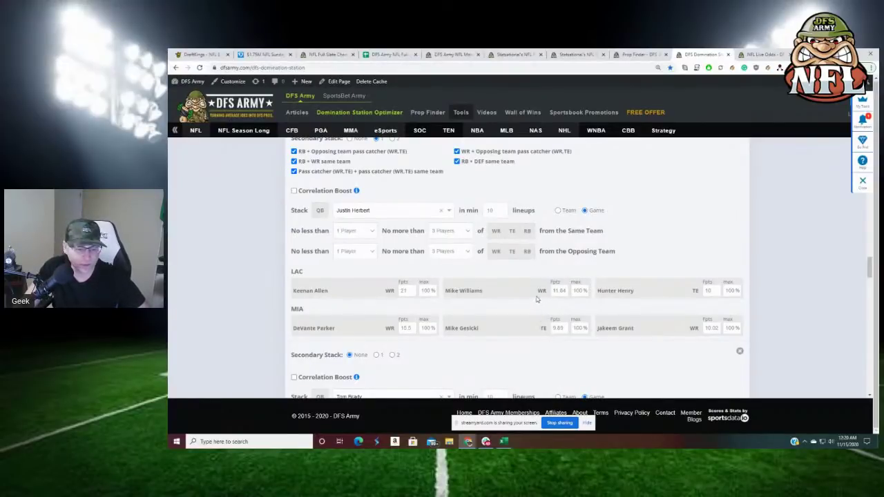
double_click(558, 289)
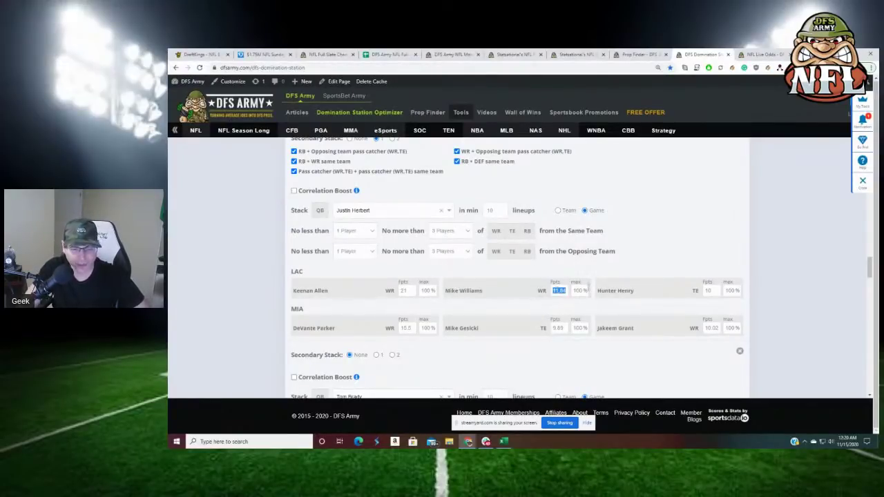
text(13)
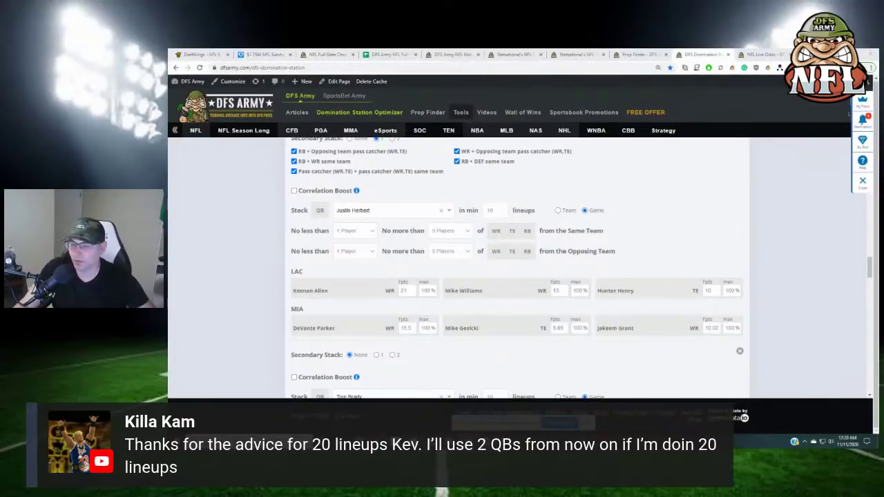
- Examine the exposure of each quarterback across the 150 generated lineups
scroll(725, 252, down, 10)
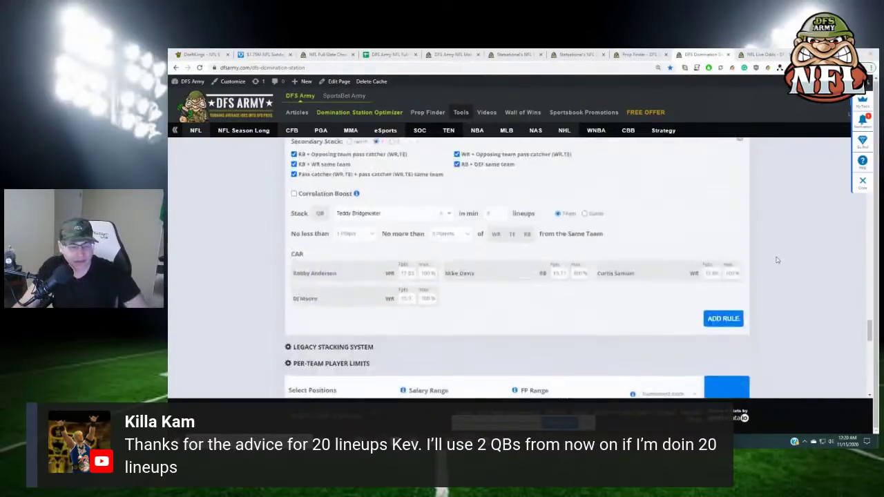
scroll(776, 260, down, 15)
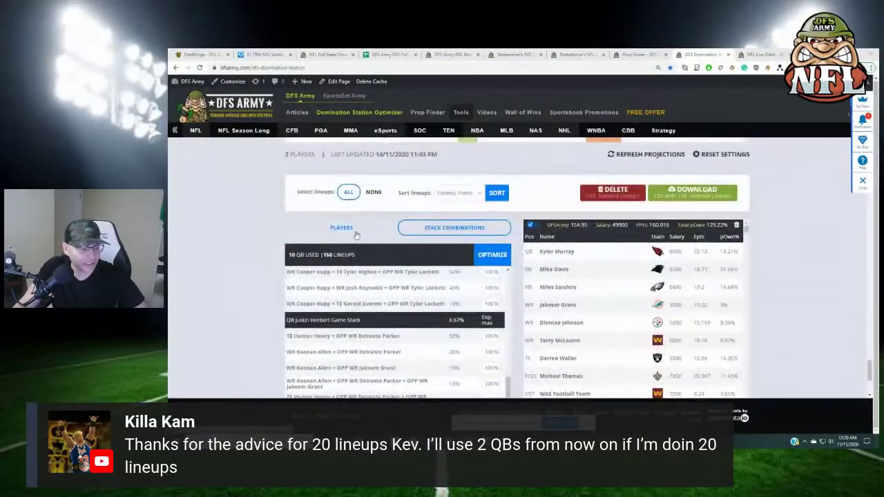
click(356, 233)
scroll(348, 221, down, 1)
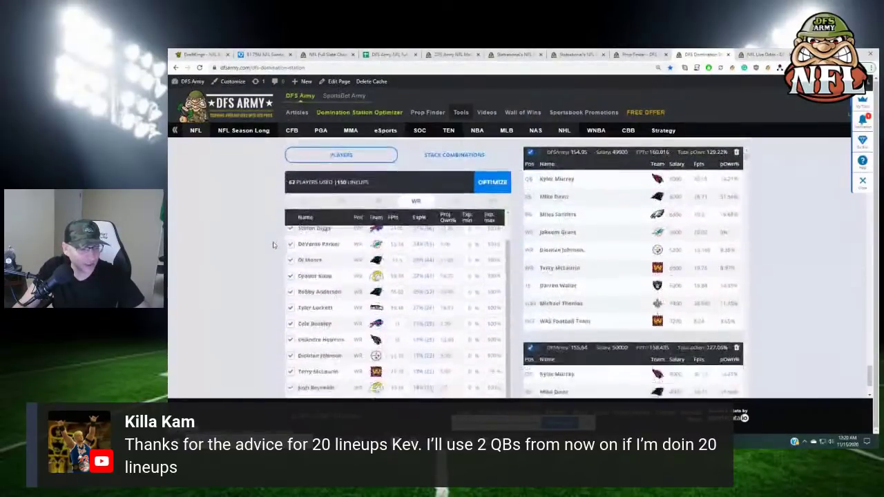
click(340, 200)
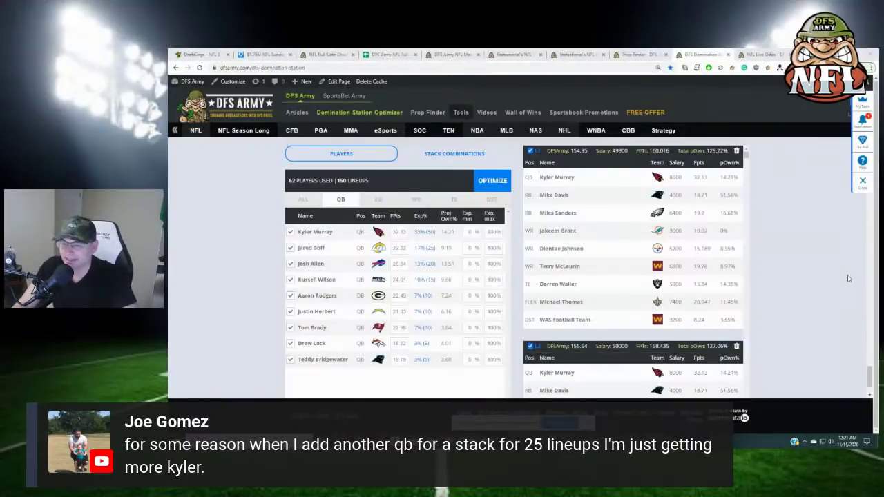
scroll(847, 279, up, 3)
scroll(847, 279, down, 5)
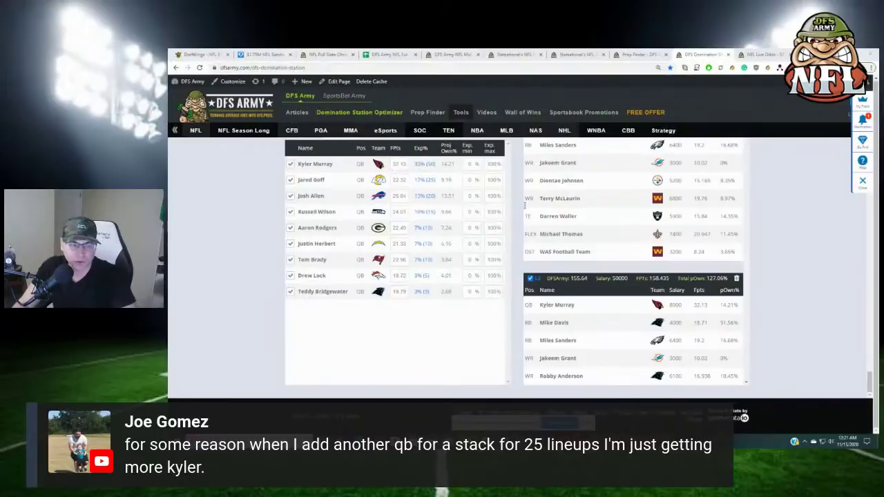
scroll(760, 245, up, 10)
scroll(756, 250, down, 6)
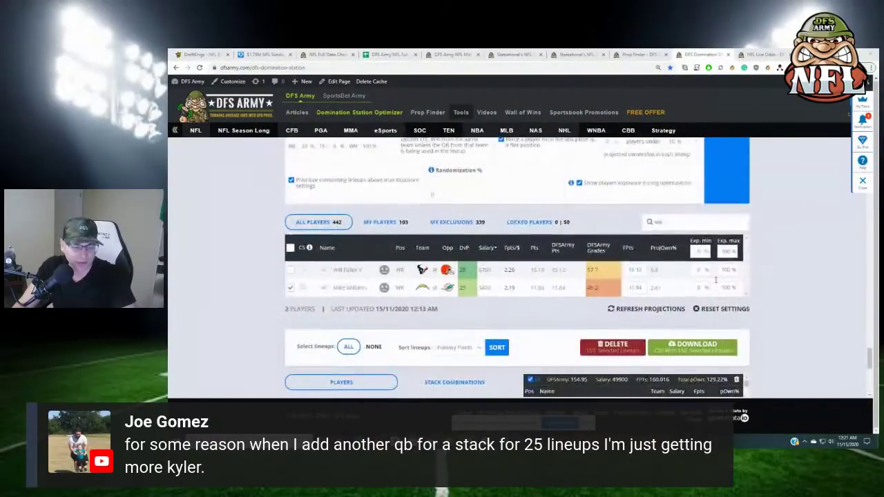
scroll(289, 252, down, 1)
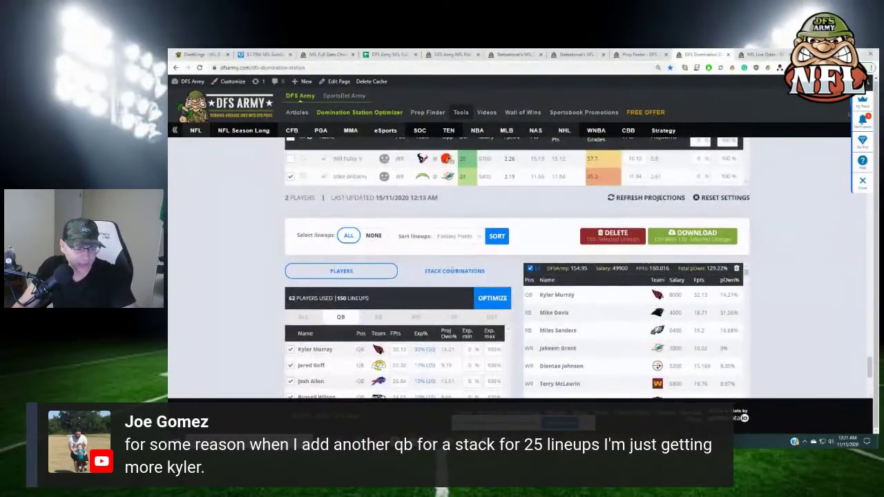
scroll(380, 209, down, 6)
scroll(379, 208, up, 3)
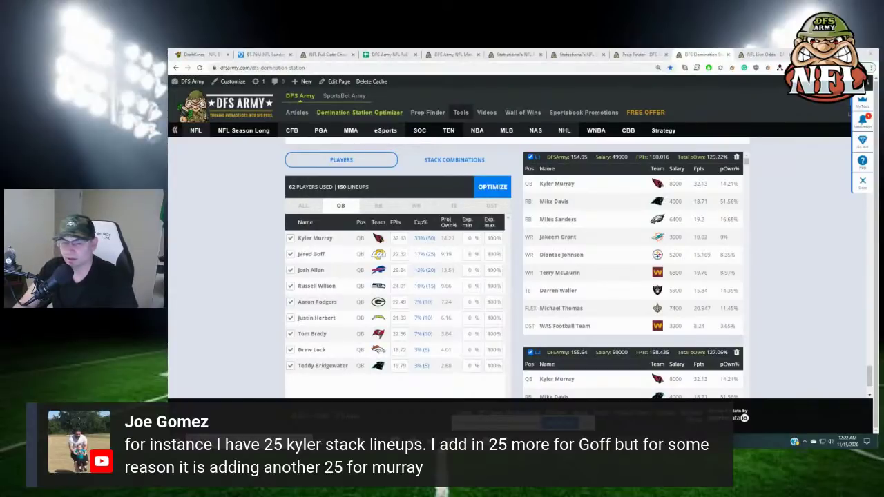
scroll(792, 294, up, 15)
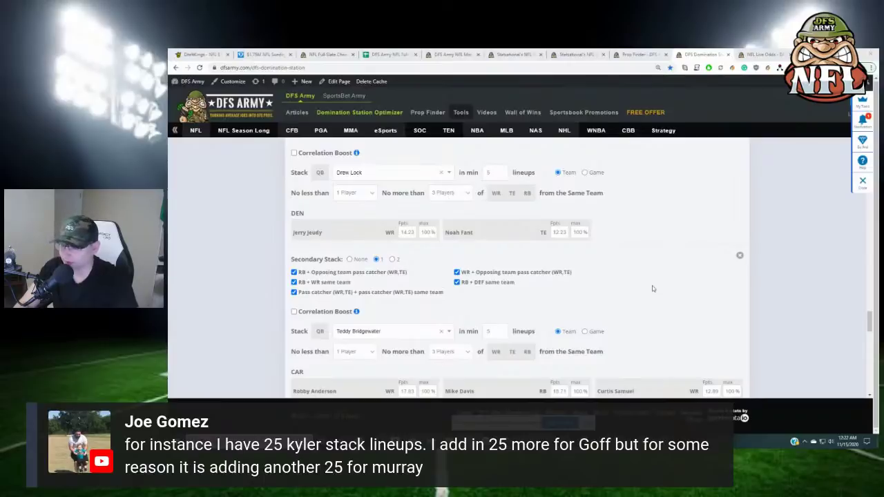
scroll(749, 296, down, 5)
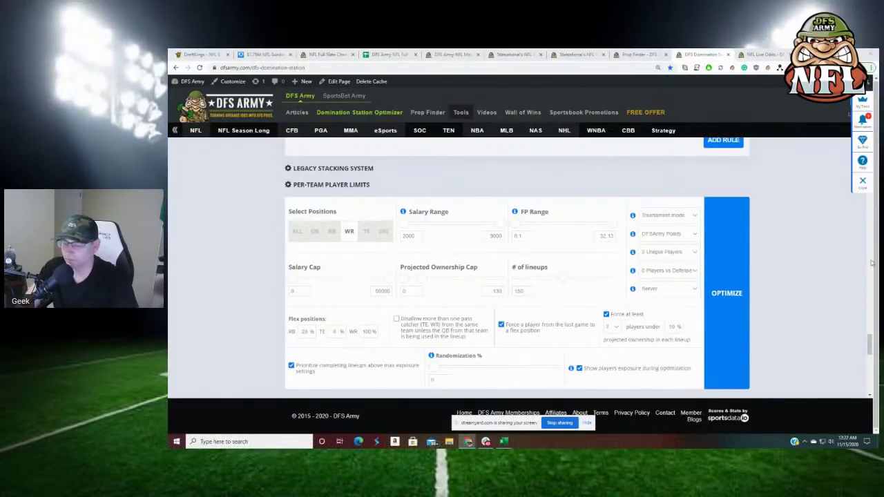
scroll(811, 242, up, 4)
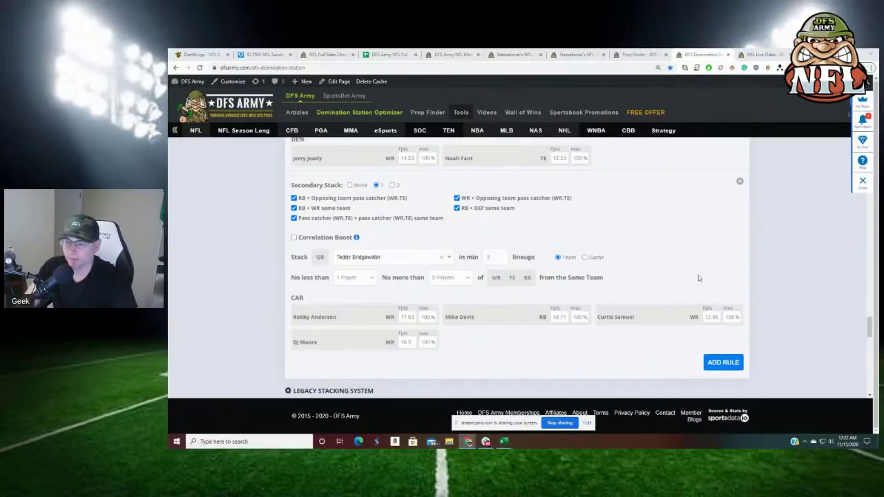
scroll(796, 275, down, 10)
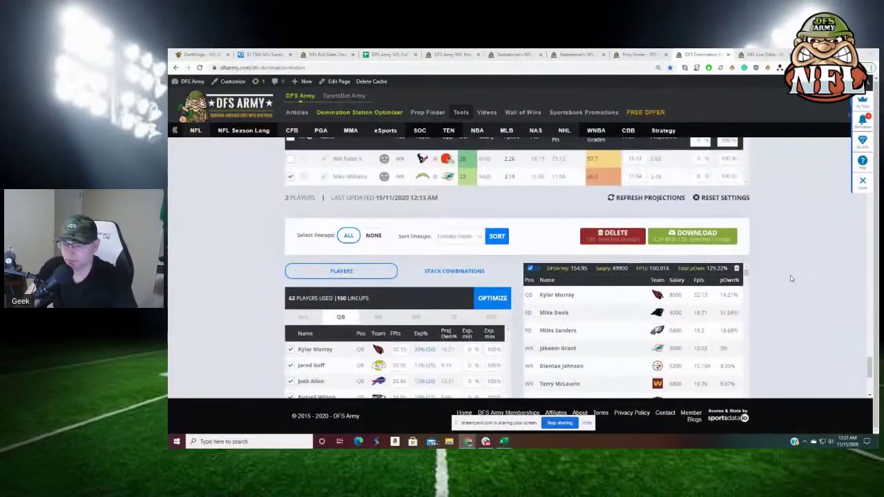
- Examine the wide receiver and tight end exposures and the player combinations used in each quarterback stack
scroll(407, 265, down, 1)
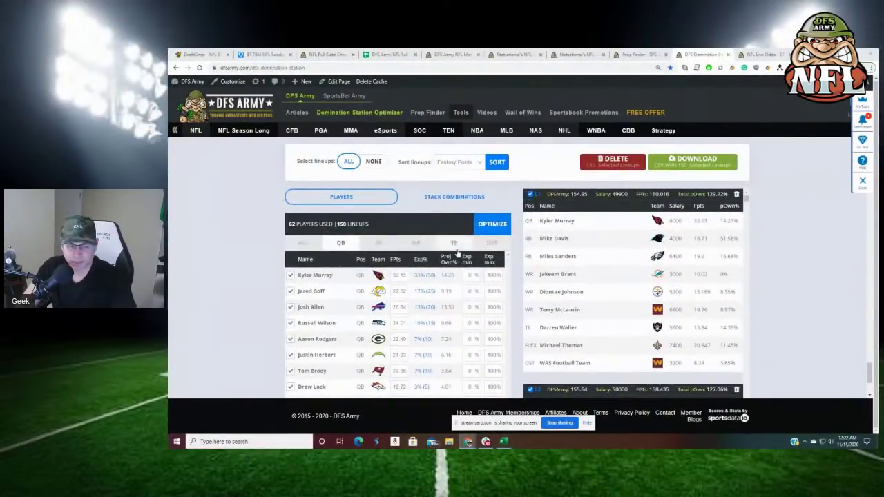
click(415, 243)
scroll(262, 244, down, 1)
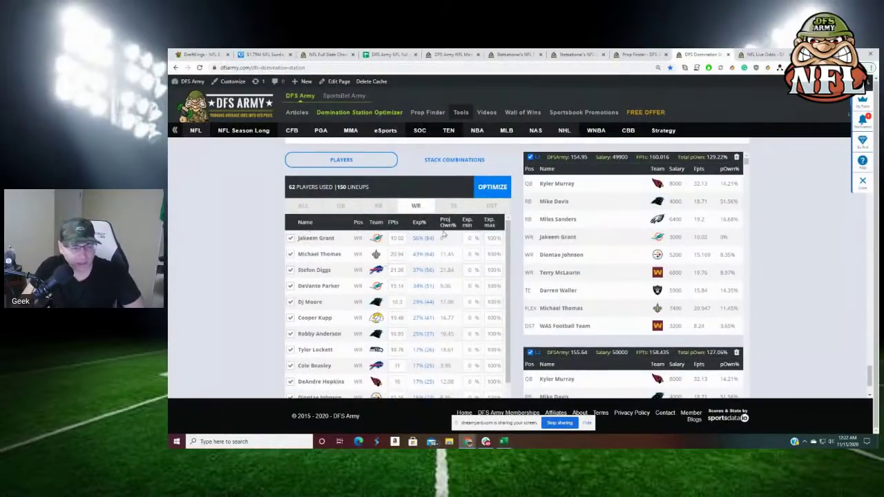
click(453, 206)
click(464, 161)
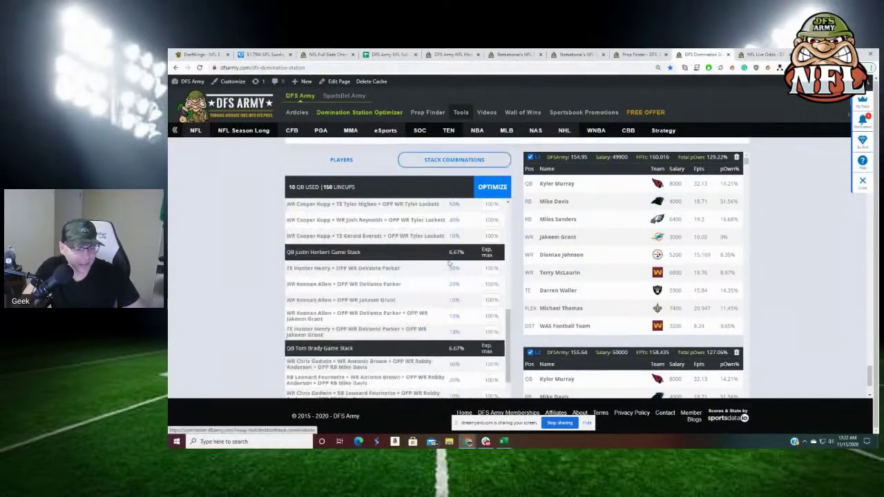
scroll(457, 285, down, 2)
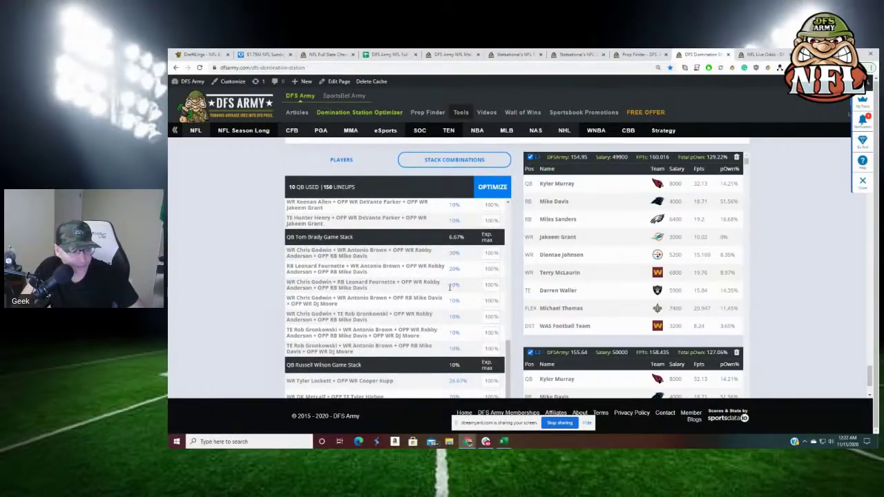
scroll(449, 286, down, 1)
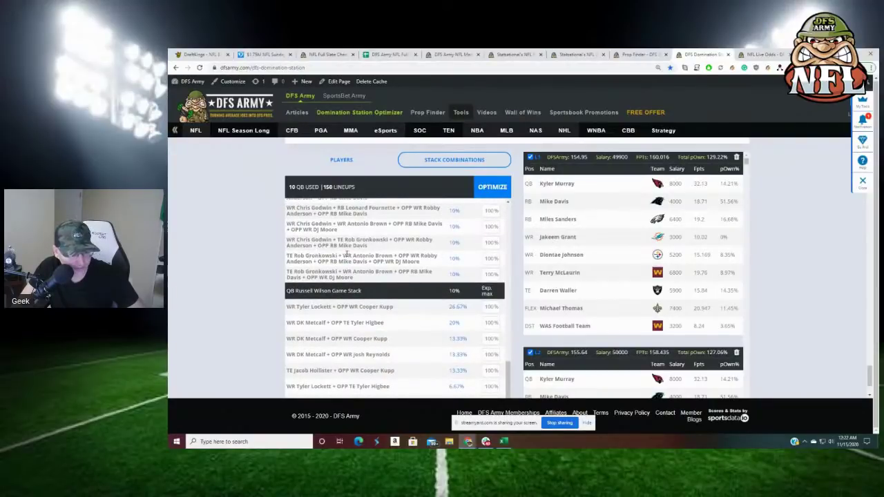
scroll(380, 256, up, 1)
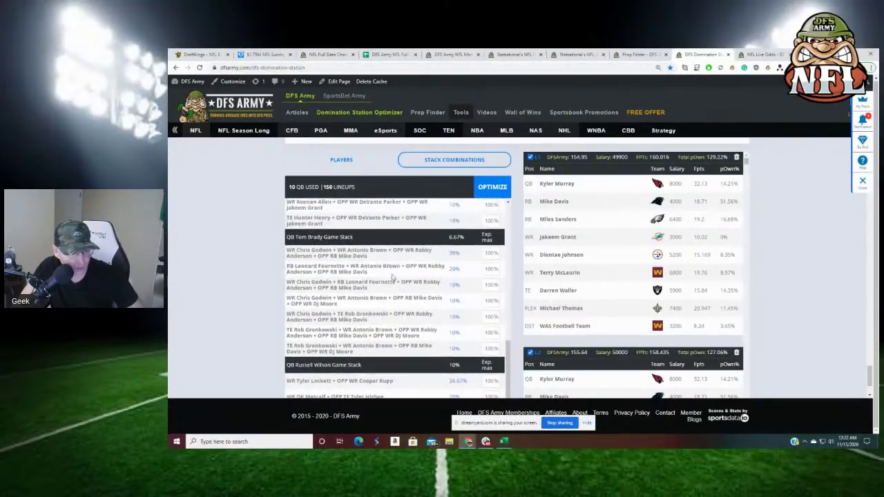
- Set the maximum exposure to 0% for Russell Wilson's Jacob Hollister + Cooper Kupp combination and Drew Lock's Noah Fant combination
scroll(395, 279, down, 2)
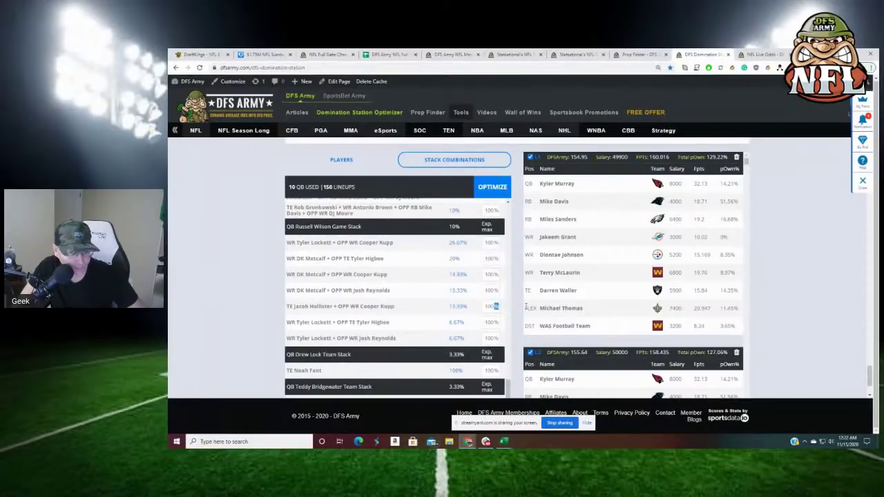
double_click(494, 306)
text(0)
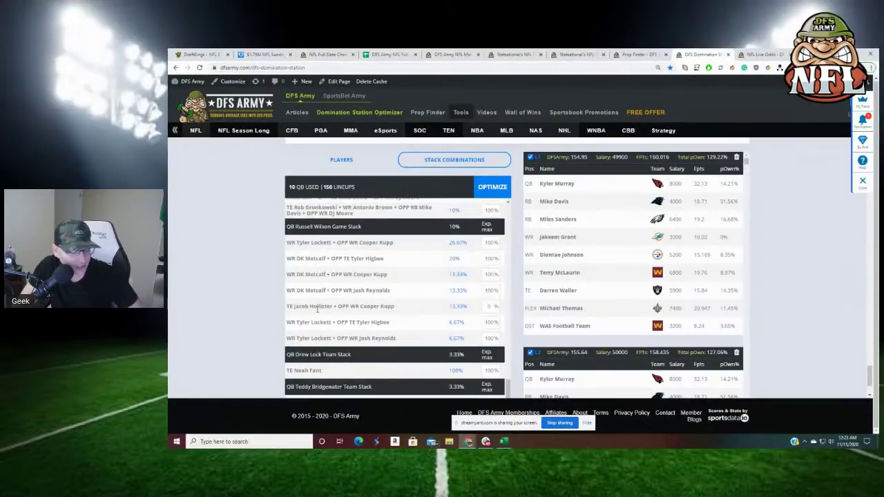
scroll(321, 330, down, 2)
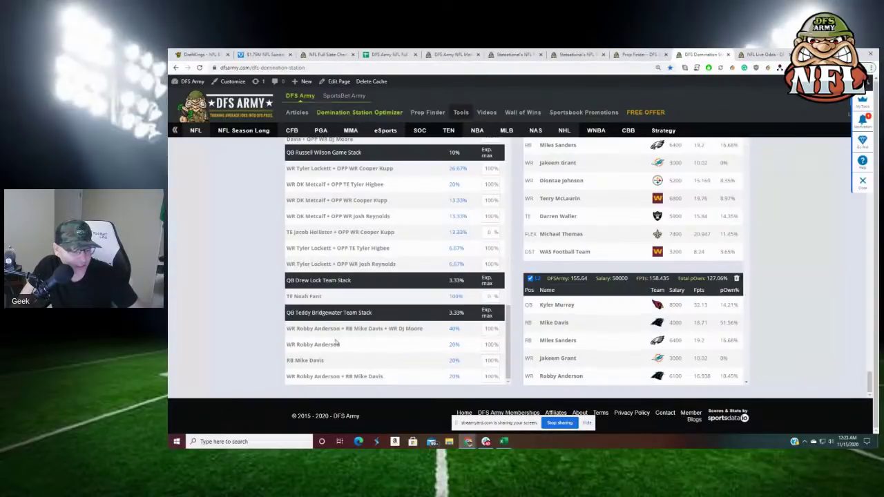
- In the Teddy Bridgewater team stack, set the projected points to 16 for Curtis Samuel and 16.5 for DJ Moore
scroll(720, 303, up, 10)
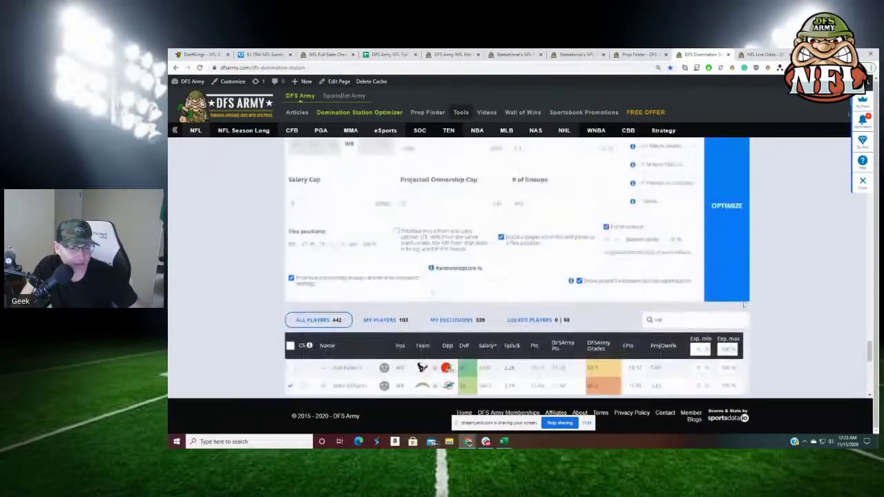
scroll(743, 301, up, 5)
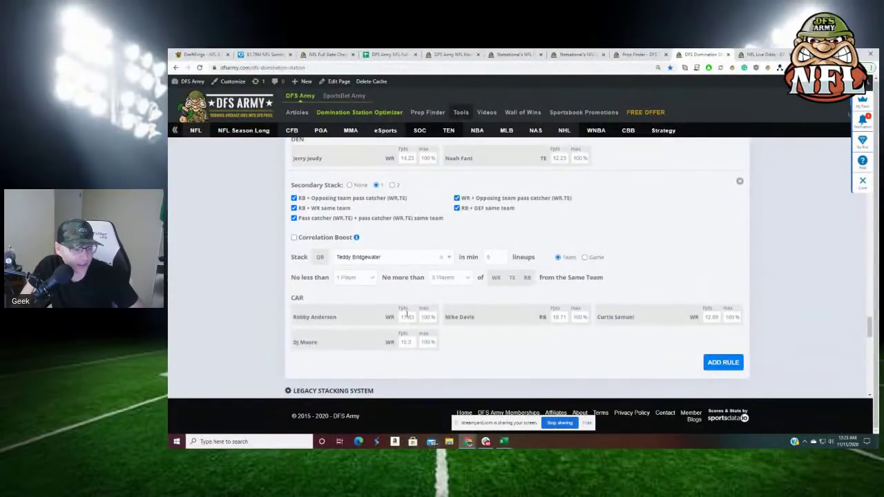
double_click(712, 317)
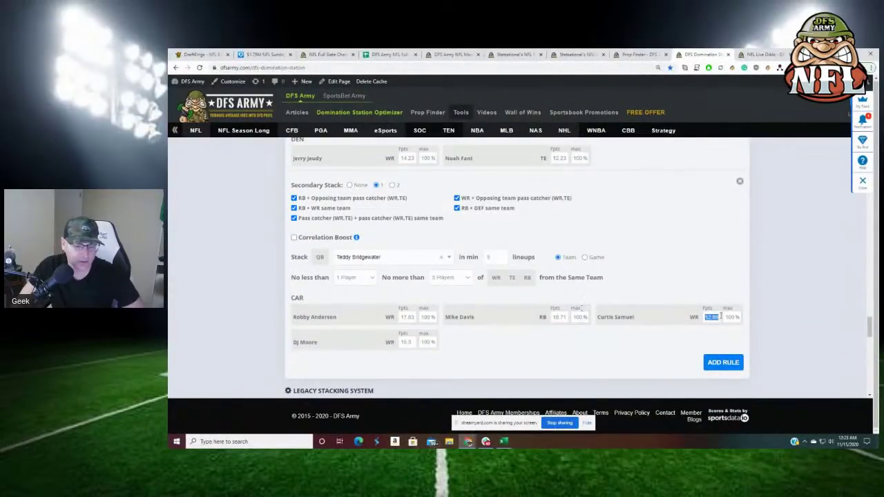
text(15)
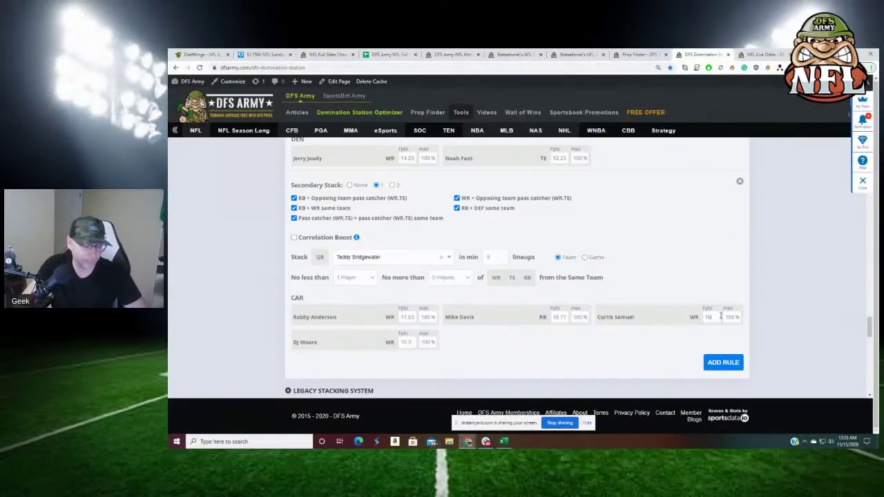
double_click(412, 342)
text(16)
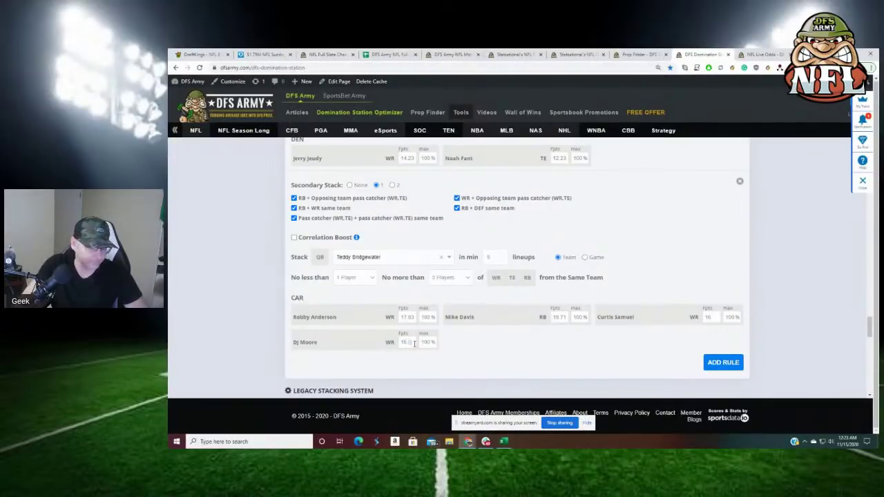
- In the Teddy Bridgewater stack, set Mike Davis' projected points to 16 and require at least 2 players from the same team
double_click(557, 318)
text(17)
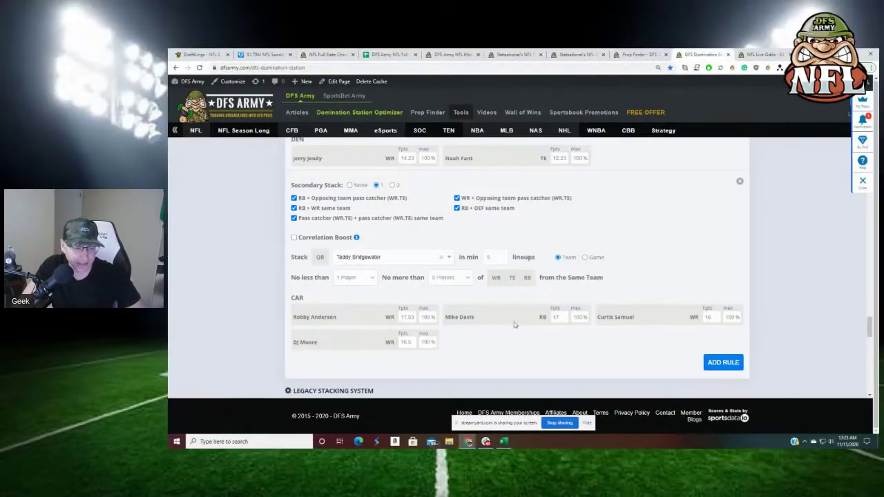
double_click(561, 316)
text(16)
click(356, 278)
click(361, 294)
click(586, 257)
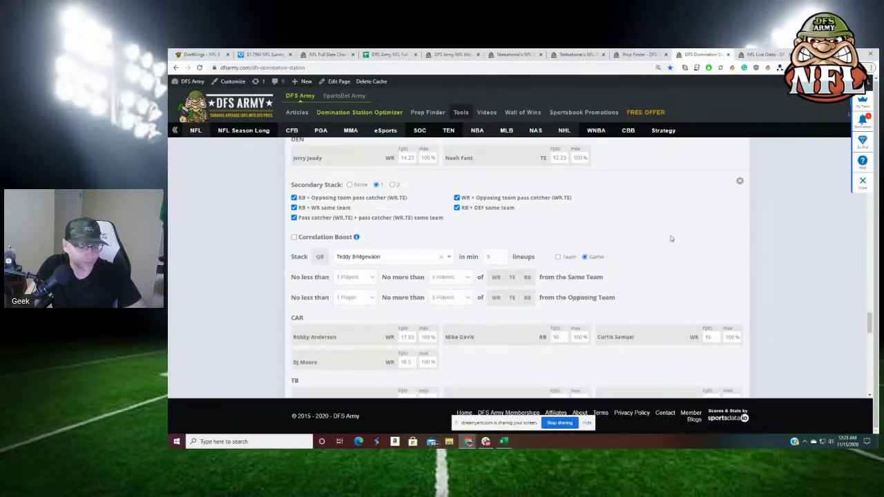
scroll(668, 236, down, 3)
scroll(608, 235, up, 2)
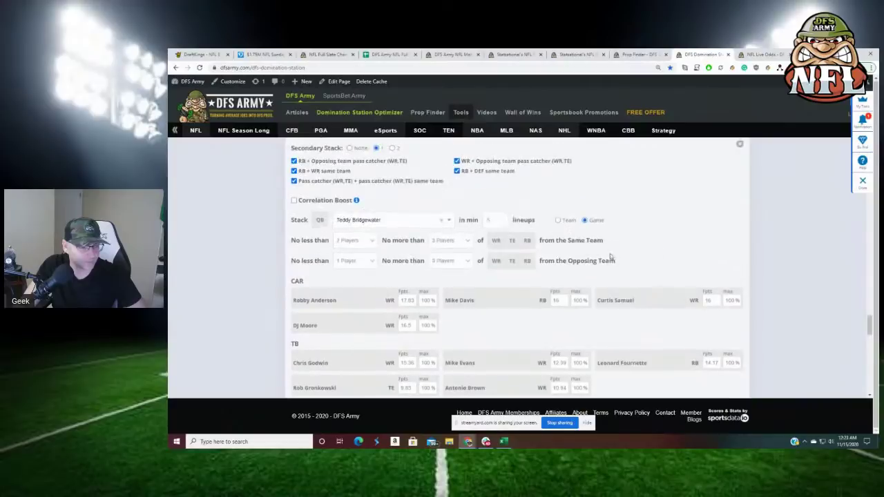
click(557, 220)
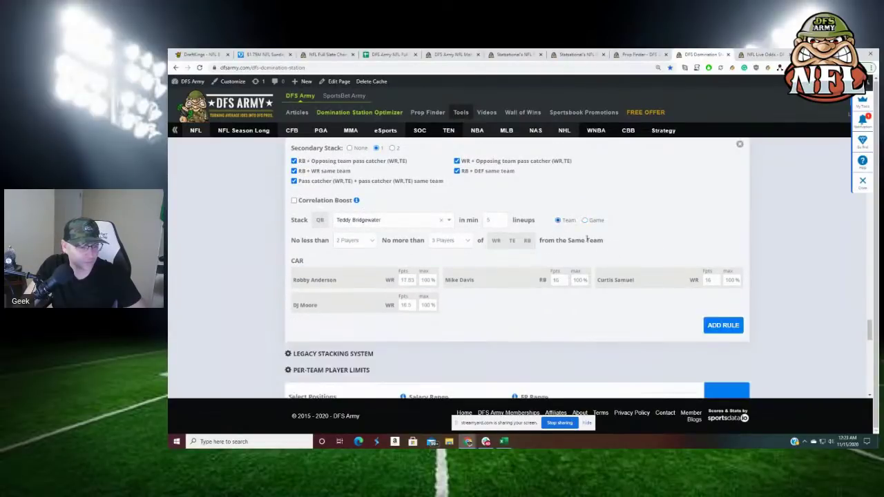
- Run the optimizer to regenerate the 150 lineups with the updated stacking rules
scroll(805, 264, down, 2)
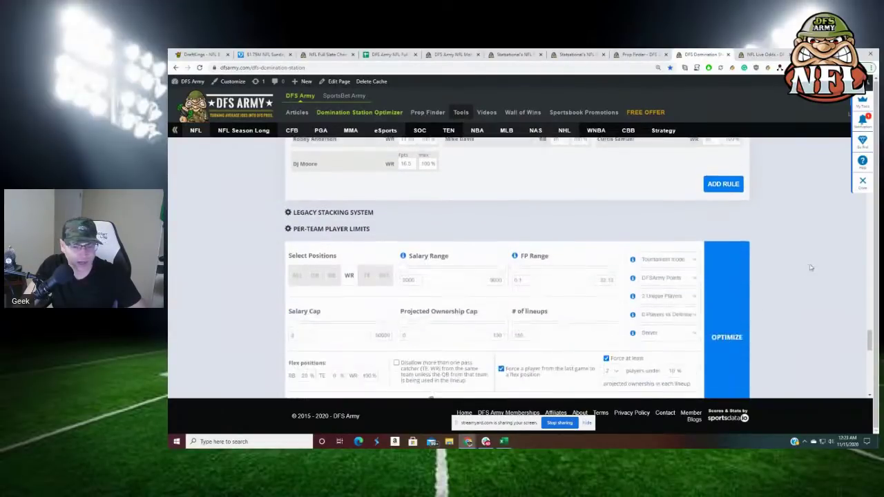
scroll(808, 265, down, 2)
scroll(787, 268, up, 1)
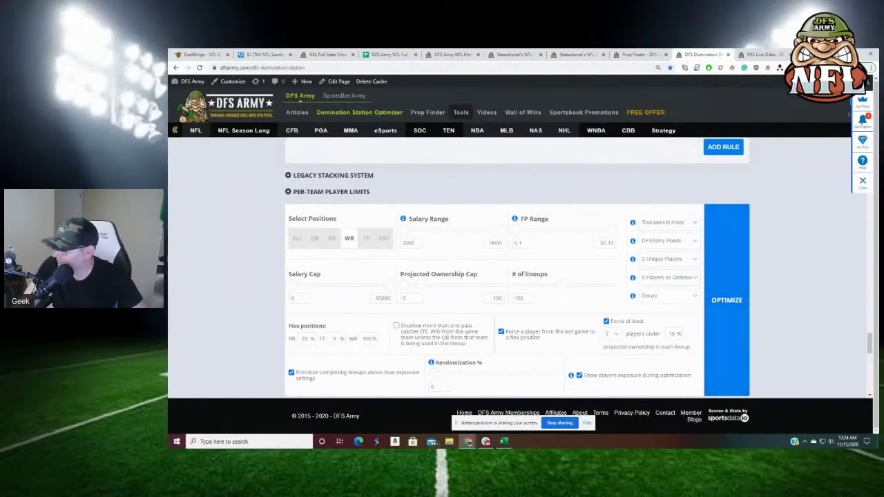
click(739, 285)
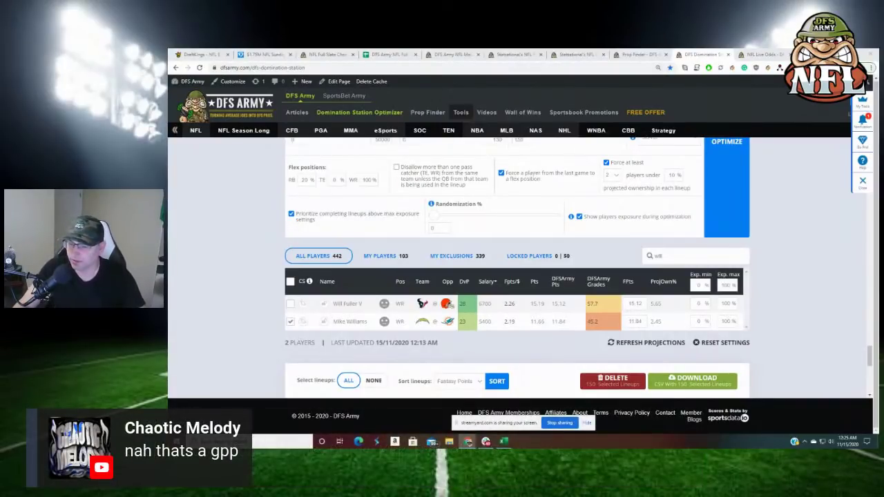
- Examine the quarterback and running back exposures and the total projected ownership of the generated lineups
scroll(517, 276, down, 4)
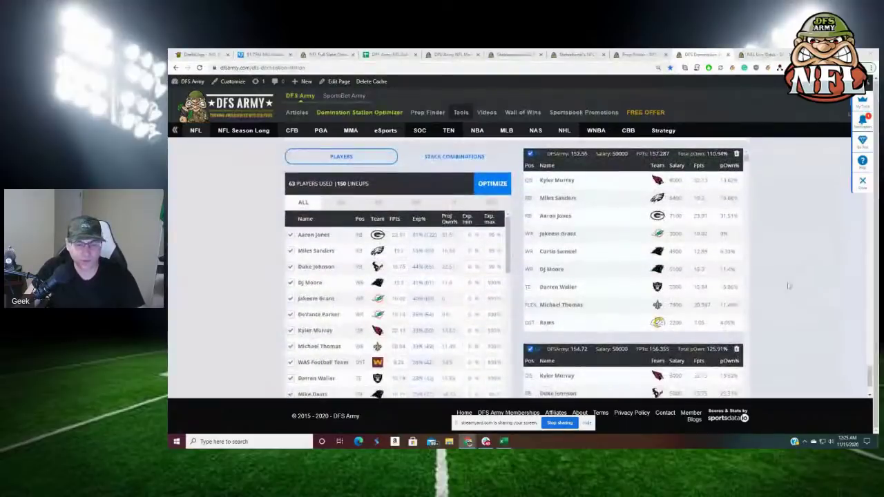
click(340, 201)
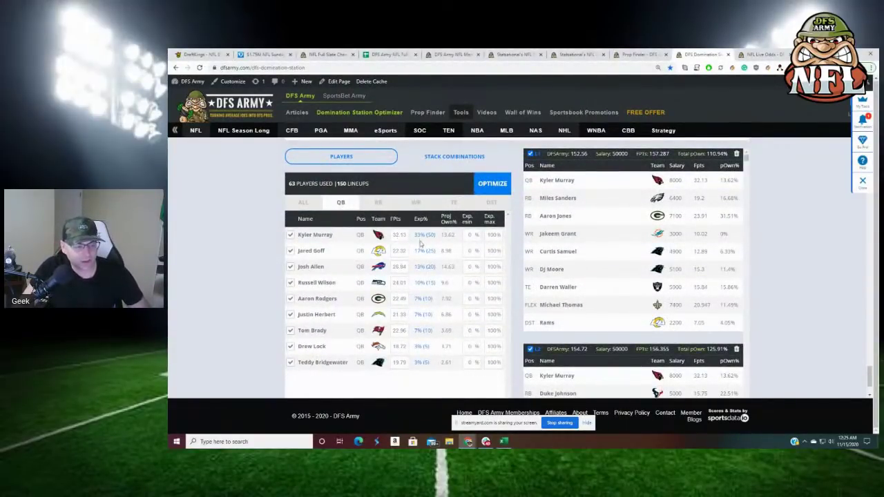
click(377, 202)
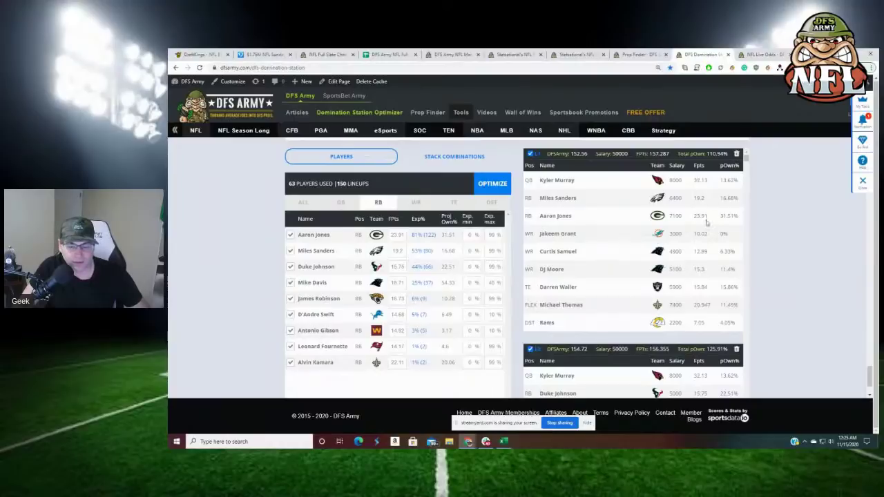
scroll(705, 222, up, 2)
scroll(722, 227, down, 1)
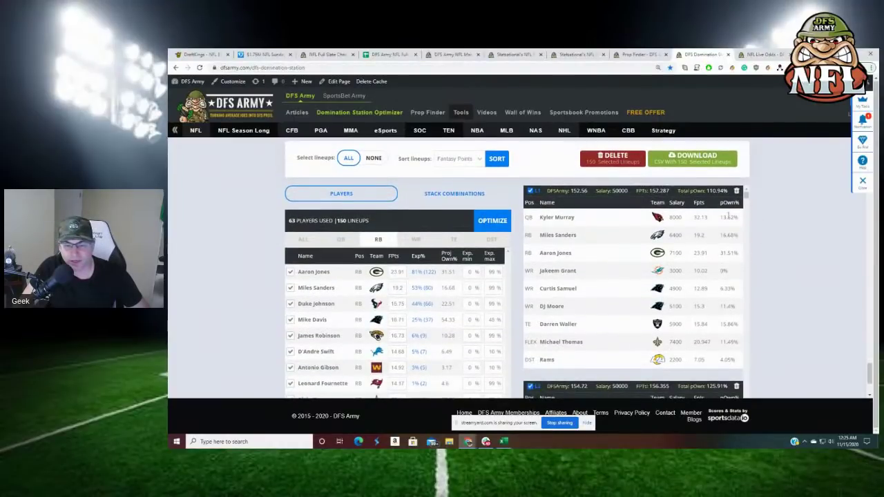
scroll(716, 251, down, 3)
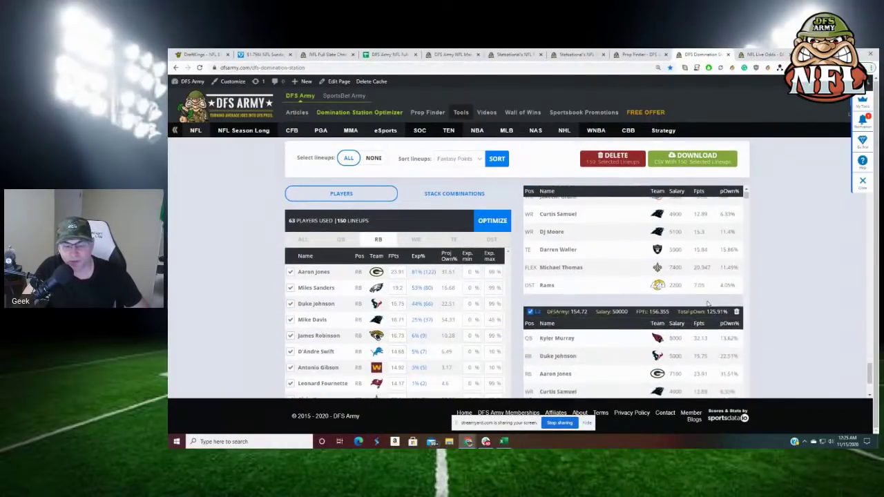
scroll(707, 303, down, 6)
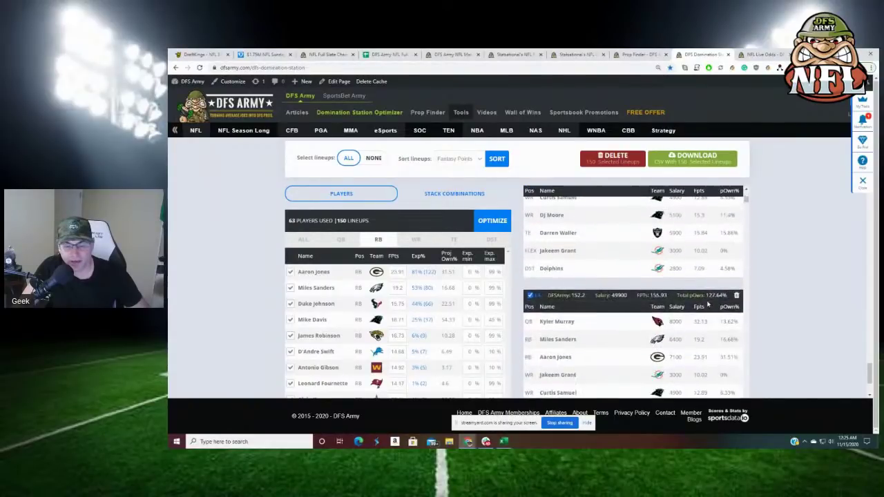
scroll(707, 303, down, 1)
- Set the maximum projected ownership cap to 120 and disallow multiple pass catchers from one team unless its quarterback is in the lineup
scroll(704, 291, up, 10)
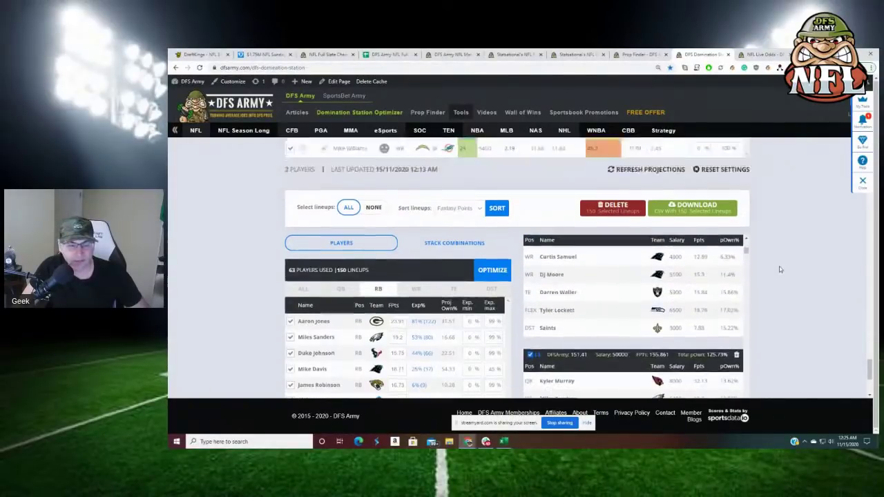
double_click(497, 287)
text(115)
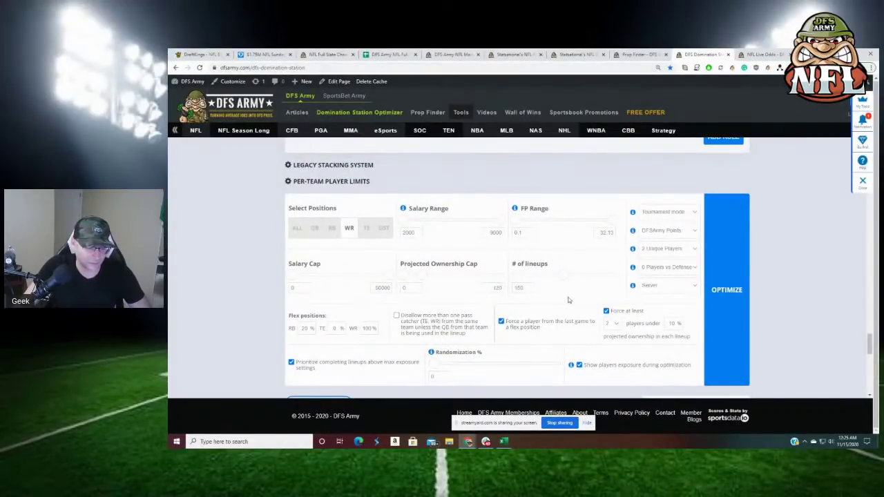
double_click(498, 288)
text(110)
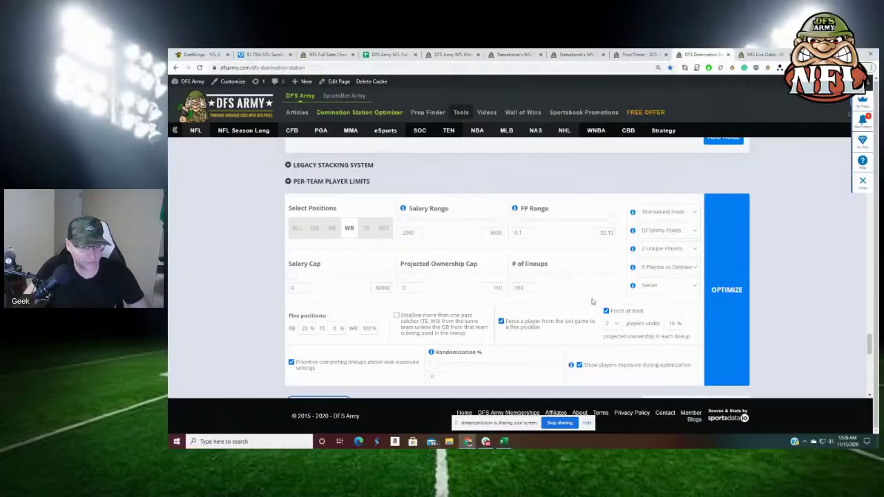
double_click(498, 288)
text(1)
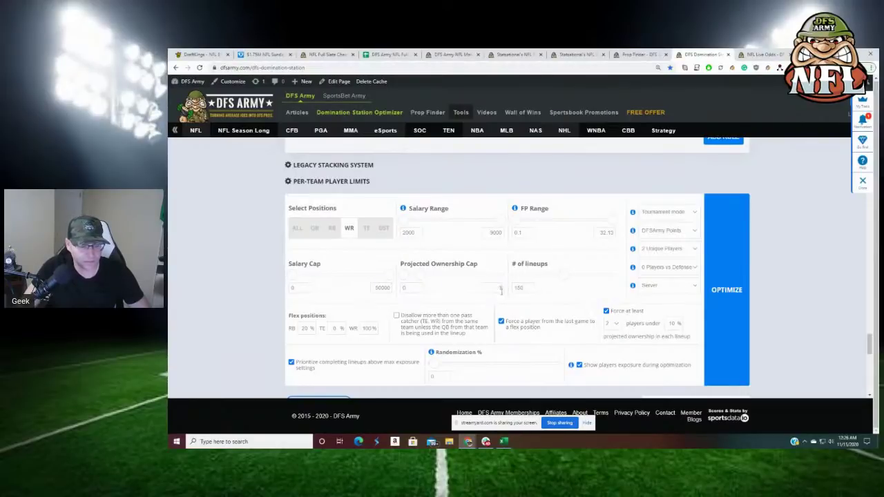
double_click(490, 292)
text(110)
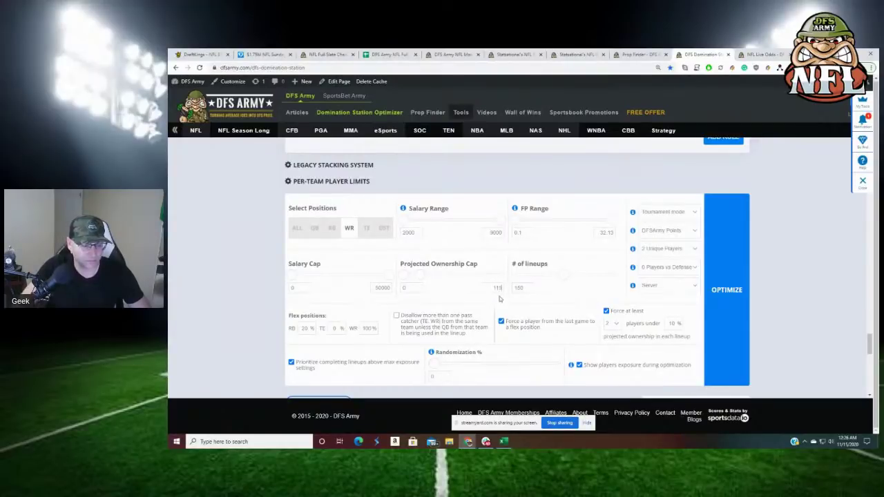
click(472, 325)
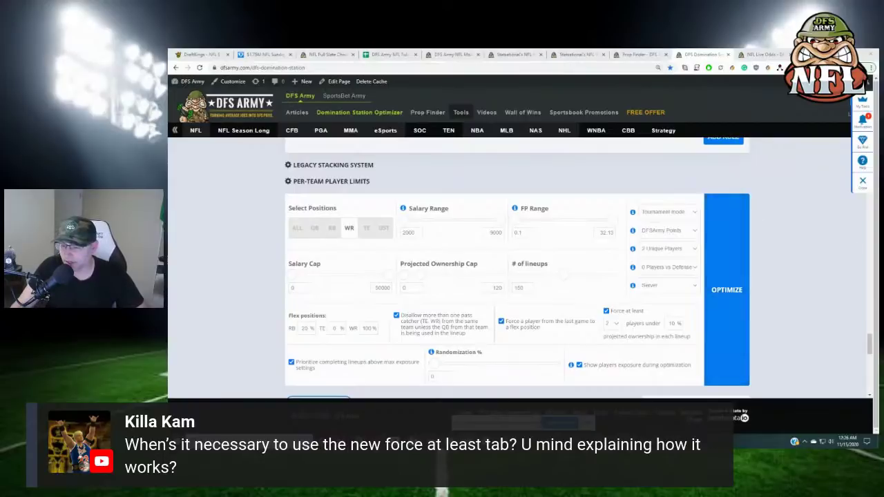
- Check the running back exposures and generated lineups, and set the maximum projected ownership cap to 130
scroll(825, 279, down, 1)
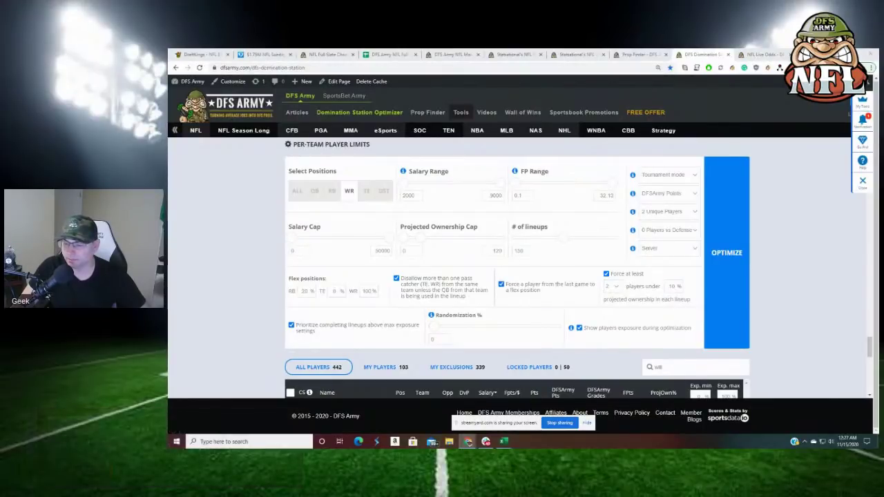
scroll(788, 301, down, 1)
scroll(789, 301, down, 7)
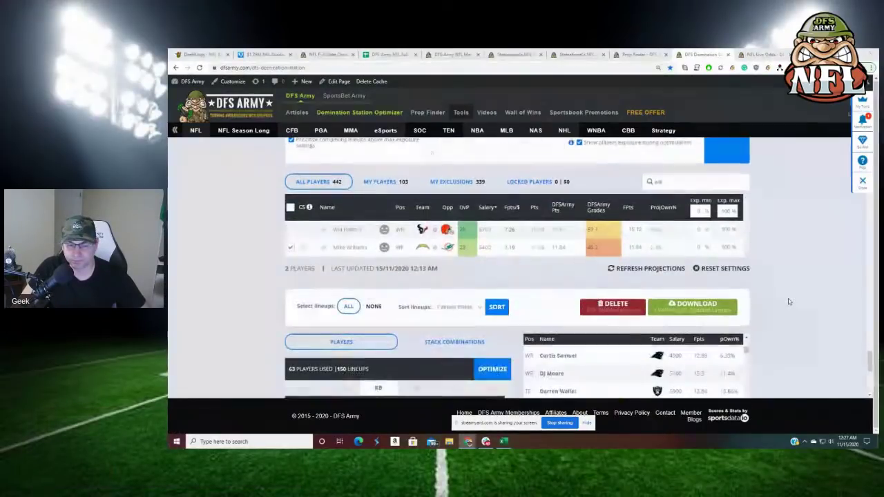
scroll(787, 301, up, 2)
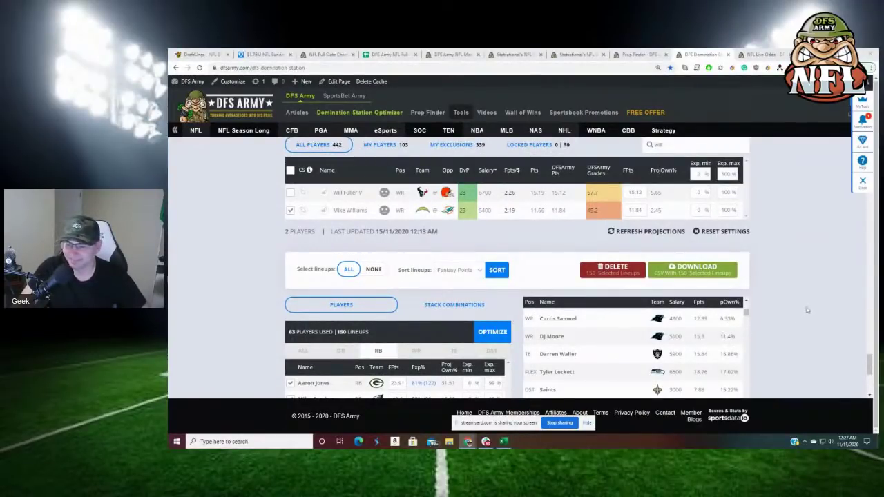
scroll(806, 308, down, 1)
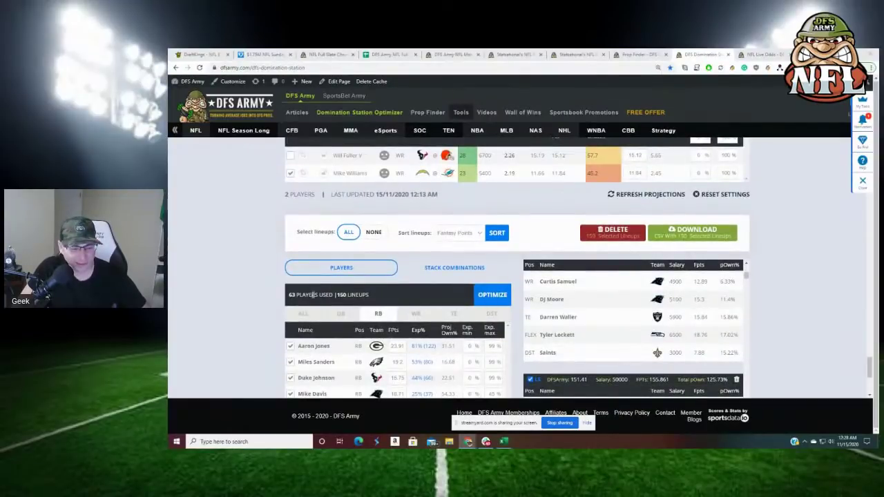
scroll(359, 271, down, 3)
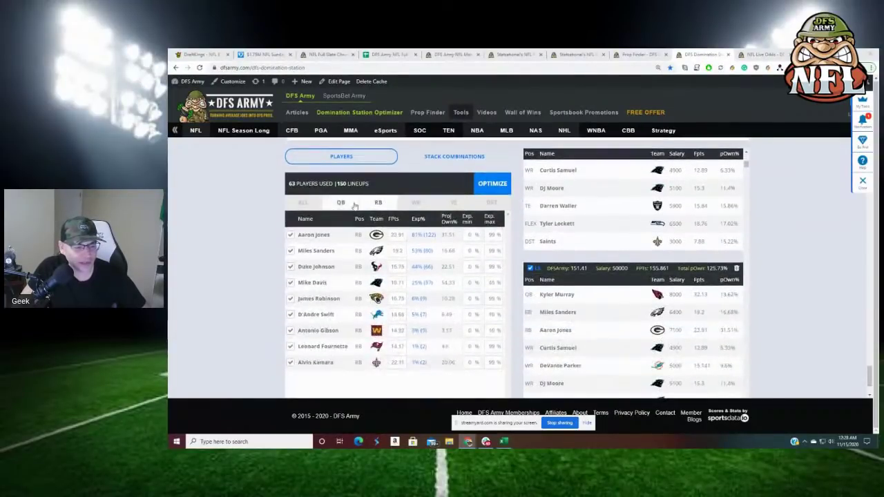
scroll(332, 216, up, 6)
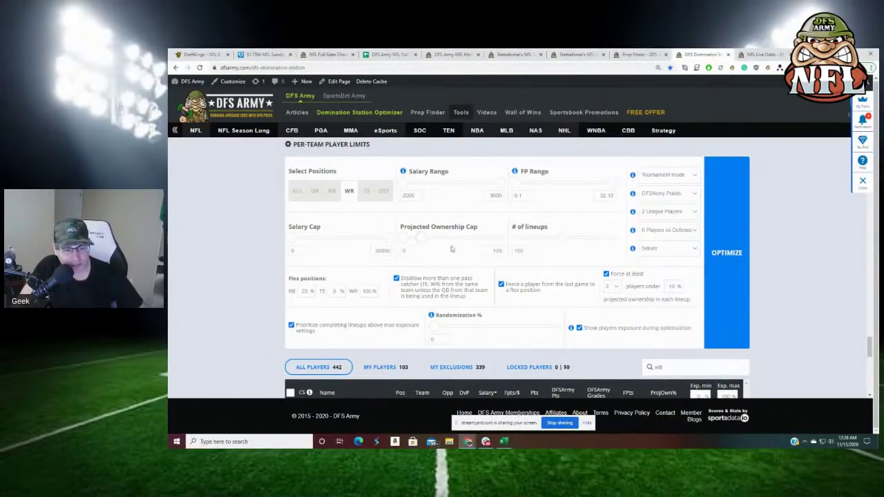
double_click(494, 251)
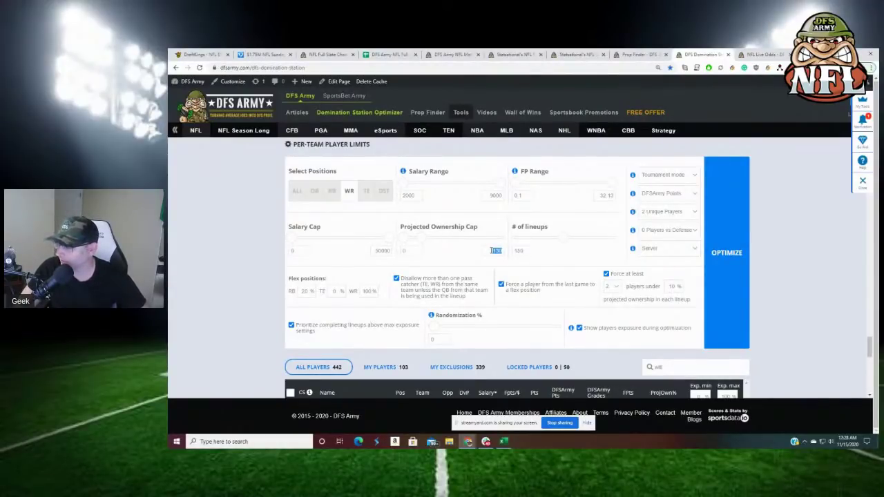
text(123)
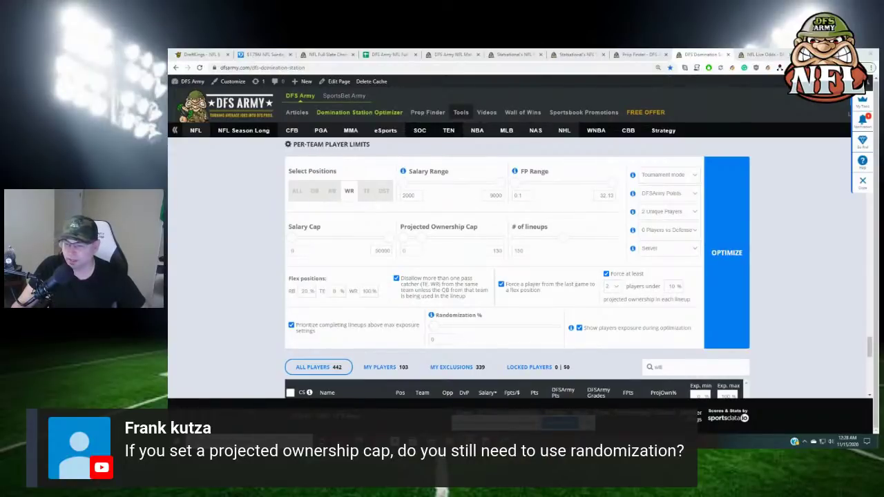
- Set the optimizer's randomization to 5%
scroll(829, 265, down, 1)
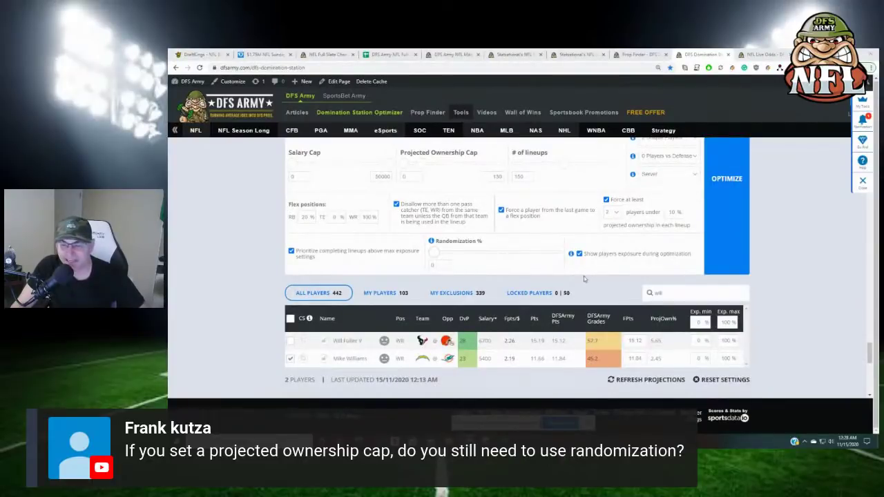
drag(434, 256, 445, 259)
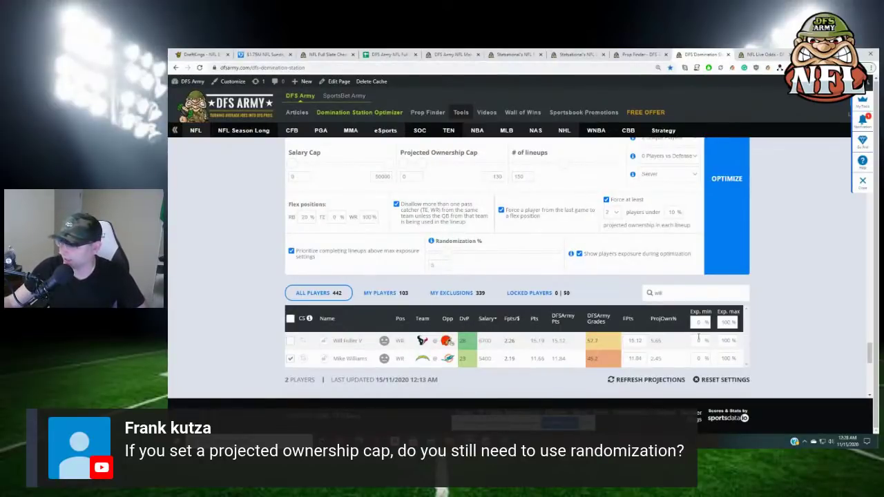
scroll(787, 265, down, 5)
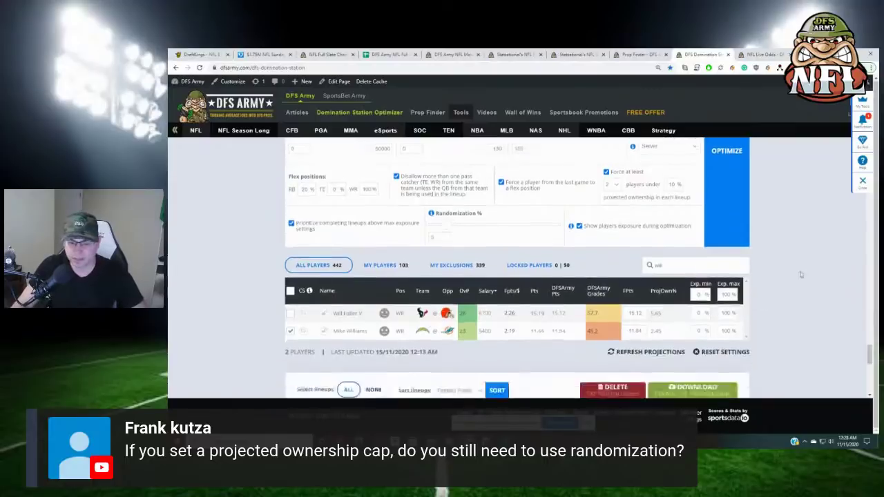
scroll(786, 269, up, 3)
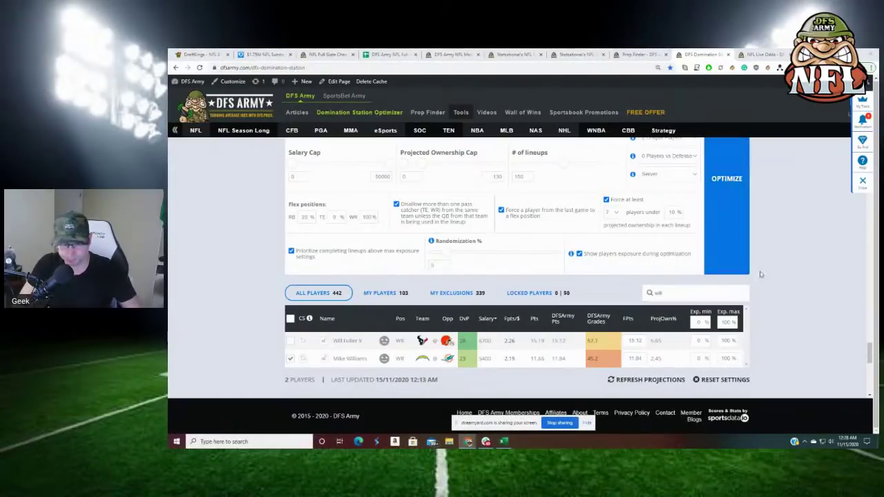
- Examine the projected ownership in the generated lineups and the choices for the forced minimum of players under 10% ownership
scroll(615, 254, up, 1)
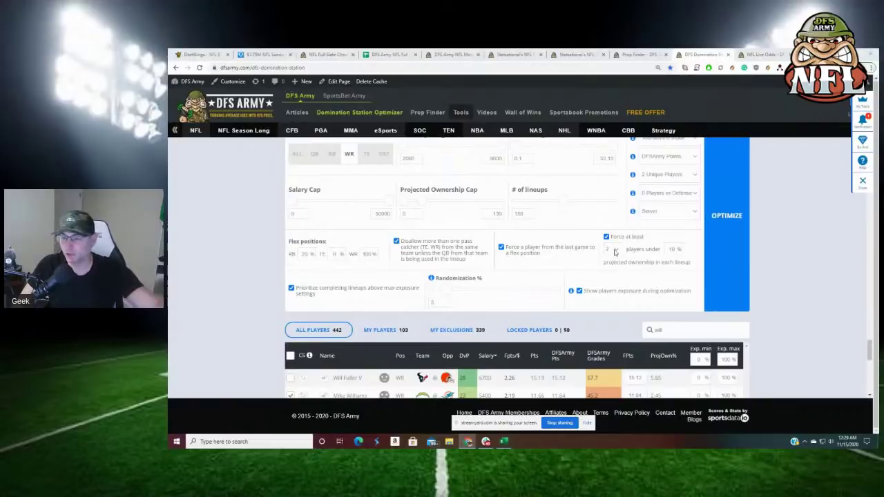
scroll(798, 233, down, 1)
scroll(798, 233, down, 3)
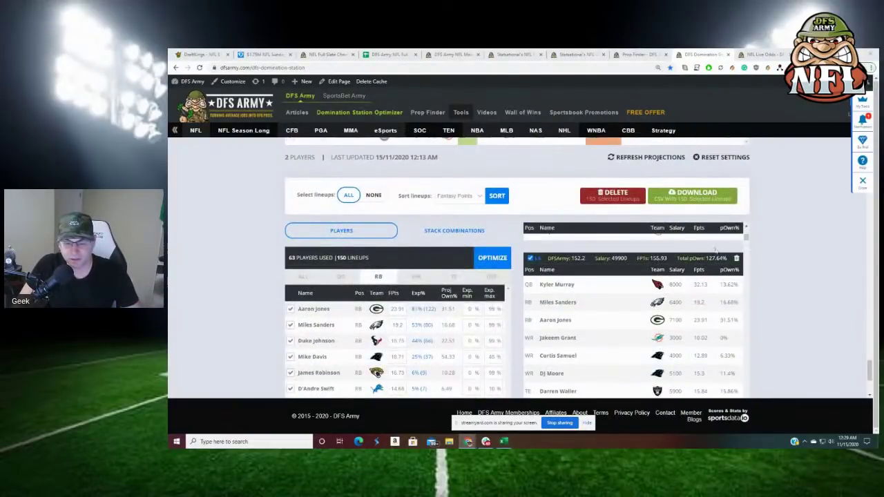
scroll(749, 248, down, 2)
scroll(722, 294, down, 3)
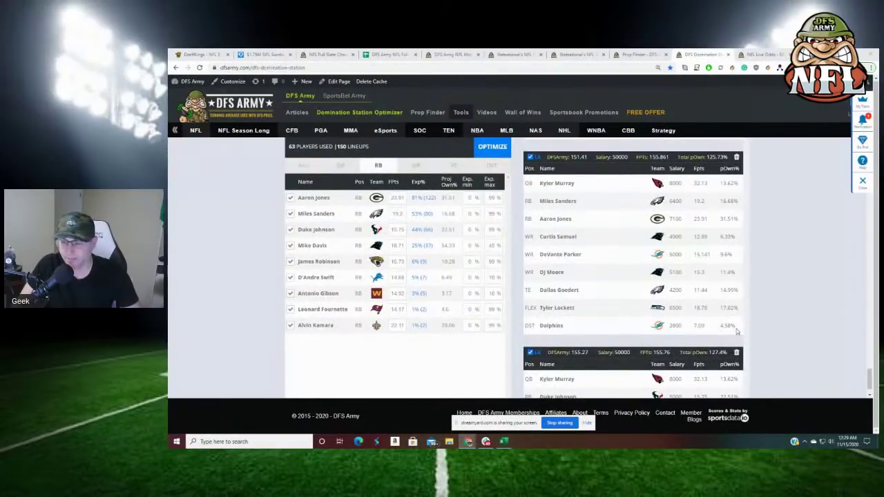
scroll(799, 303, up, 3)
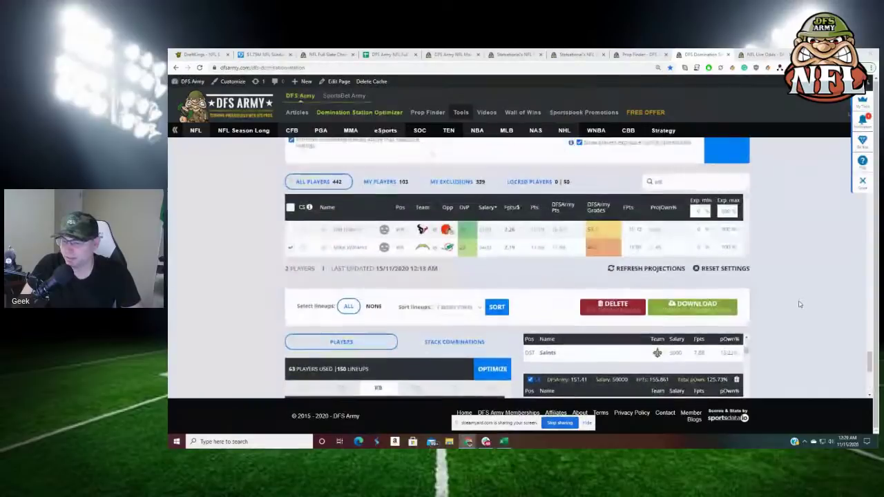
scroll(799, 303, up, 1)
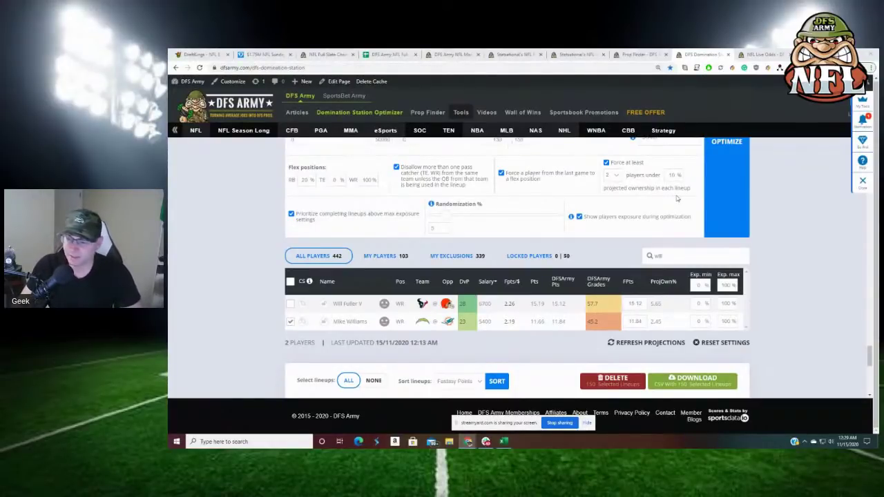
scroll(800, 267, up, 1)
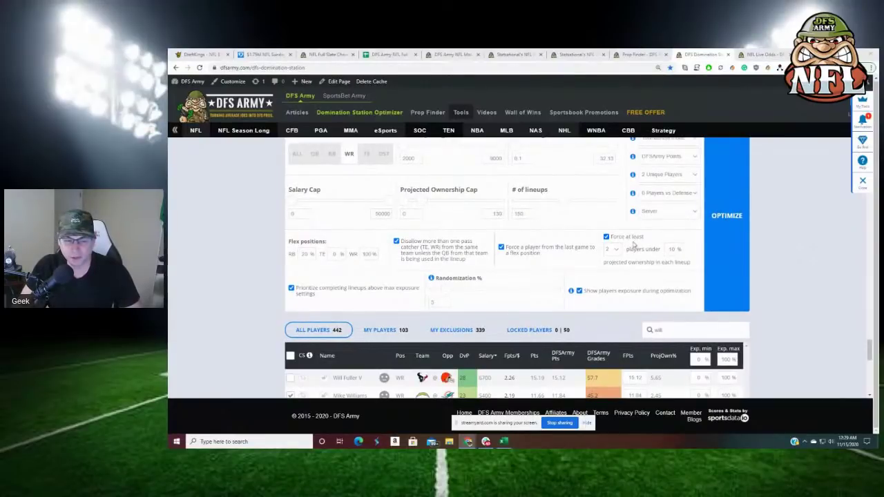
click(611, 249)
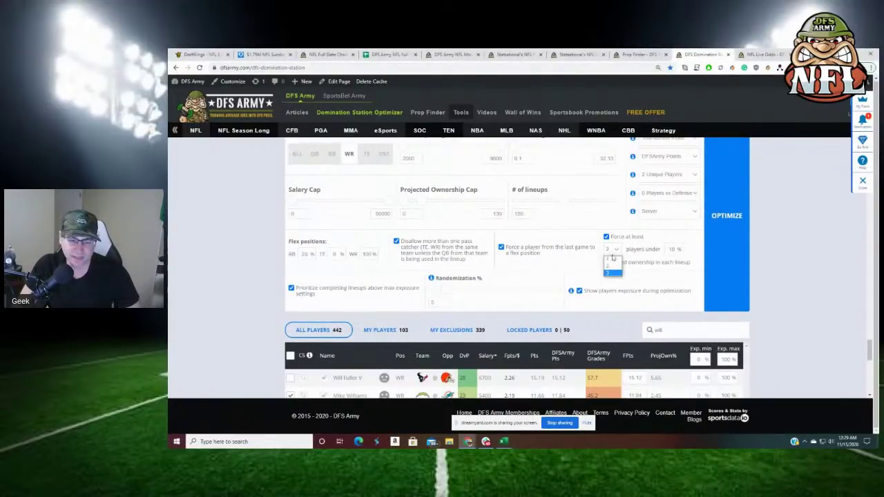
click(613, 272)
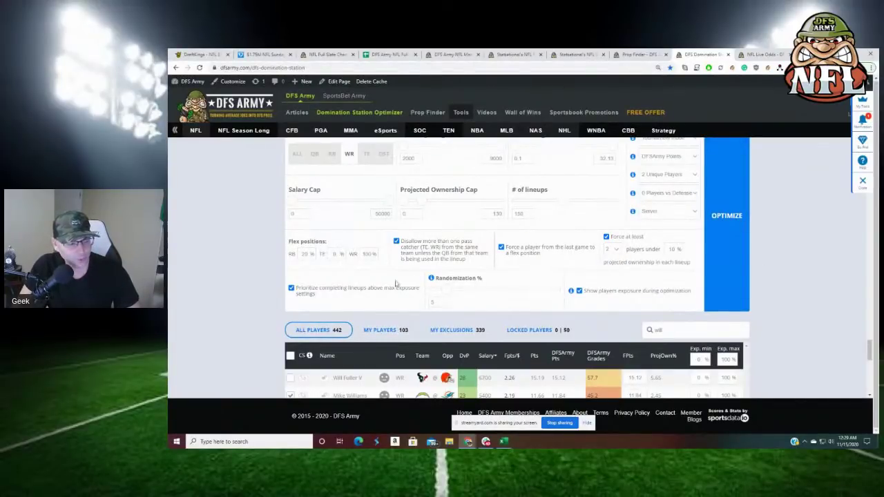
- In the running back exposures, set Aaron Jones' maximum exposure to 45%
scroll(780, 273, down, 2)
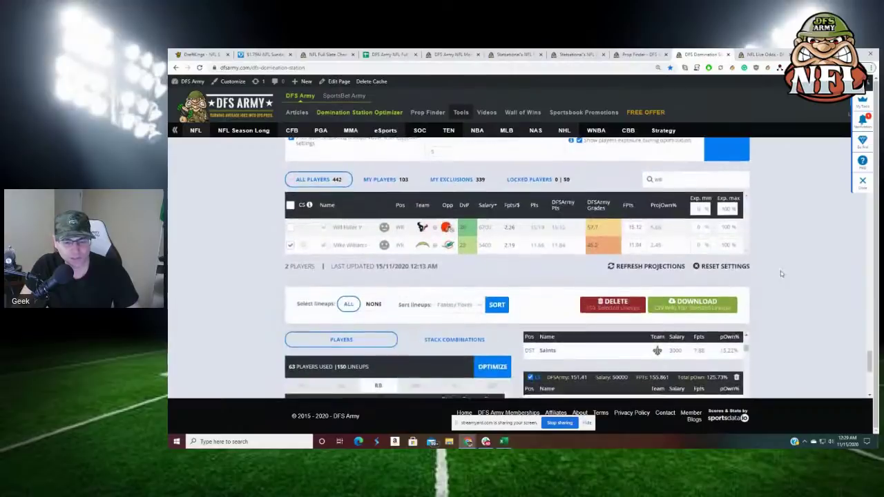
scroll(780, 270, down, 1)
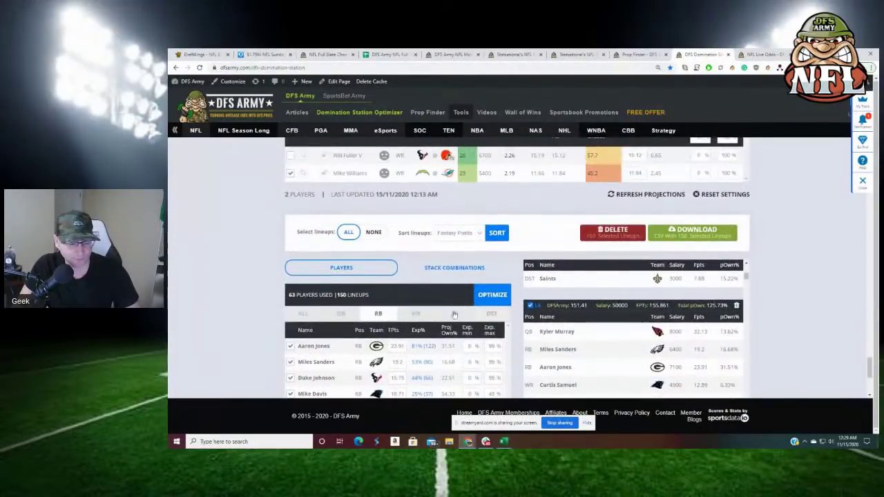
scroll(449, 304, down, 2)
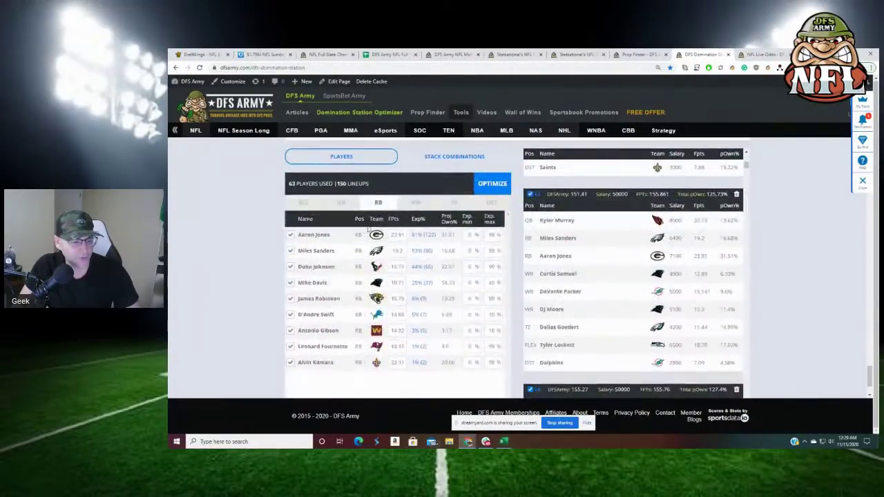
click(426, 203)
click(378, 202)
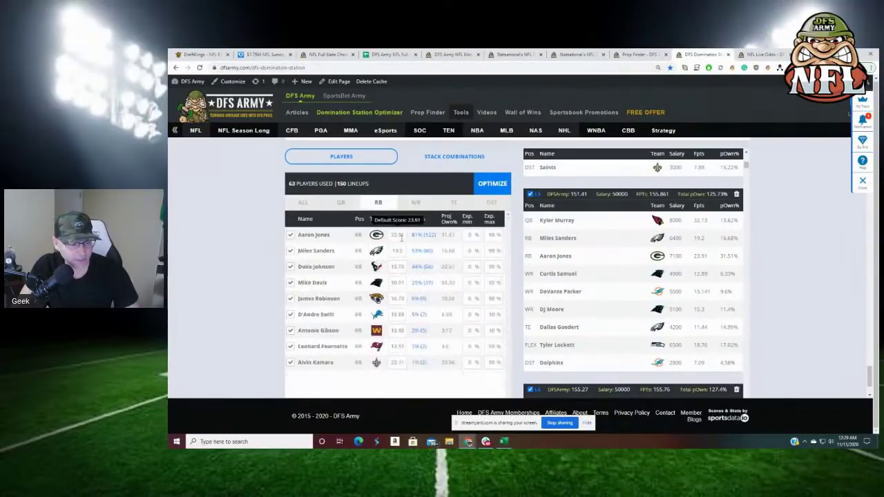
double_click(487, 236)
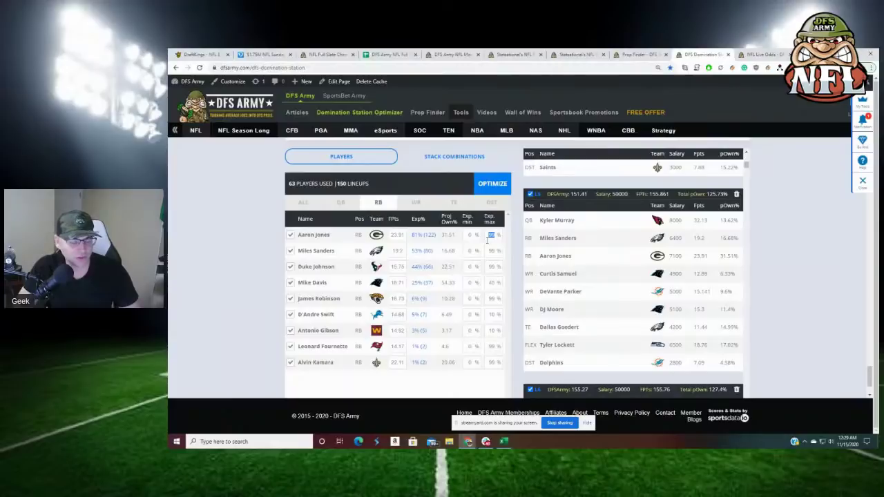
text(6)
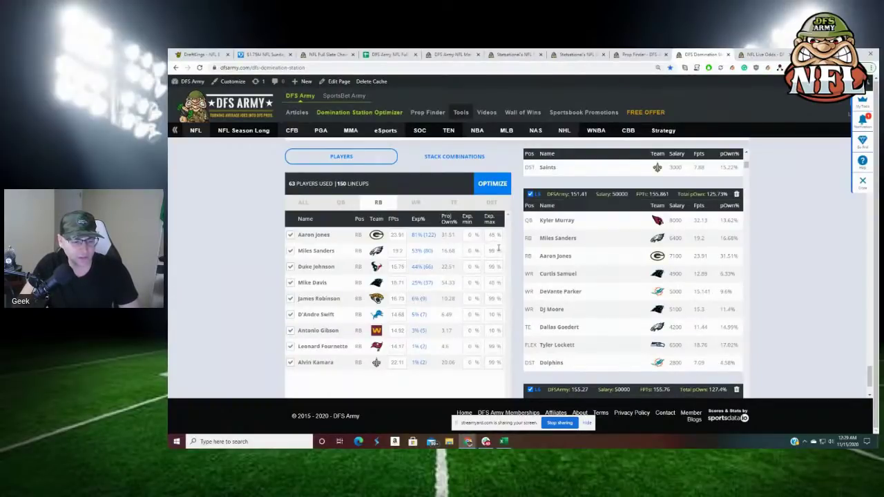
- Limit the maximum exposure of Miles Sanders to 30% and of Duke Johnson to 15%
click(494, 254)
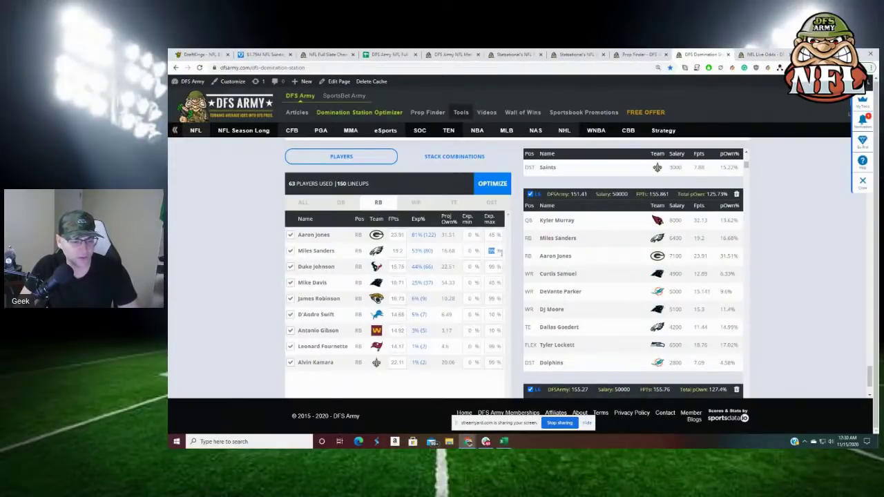
text(30)
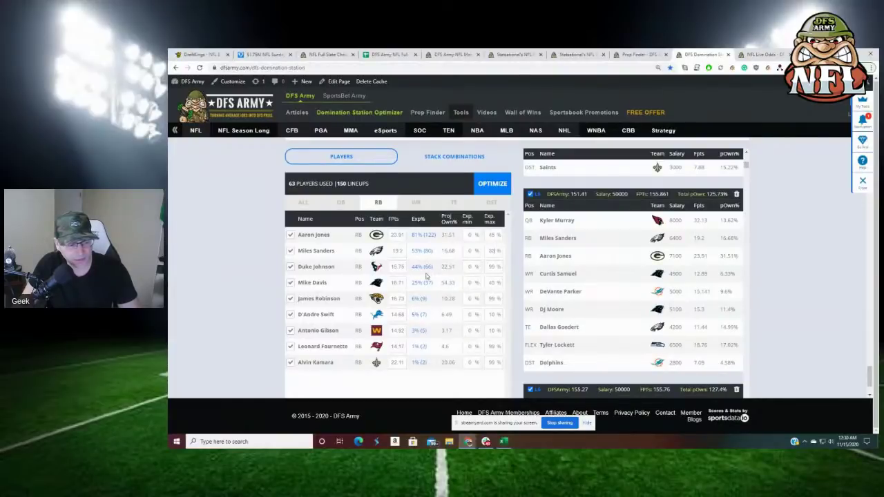
drag(490, 267, 593, 243)
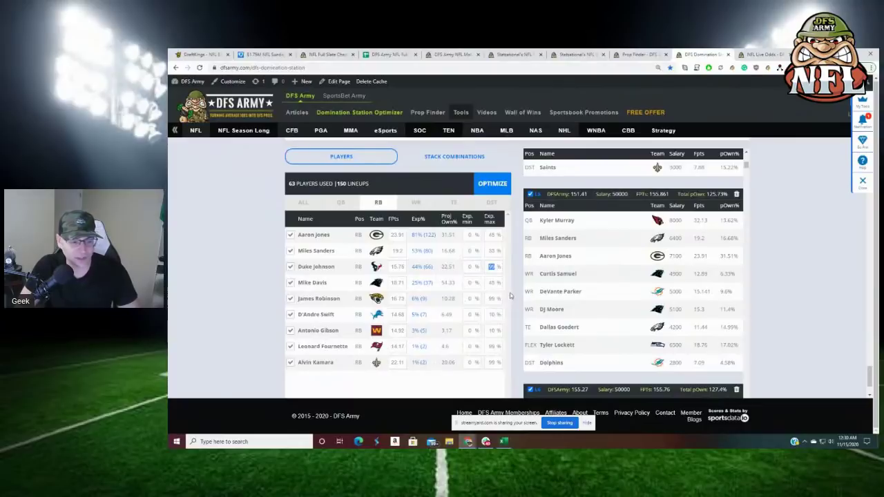
text(1)
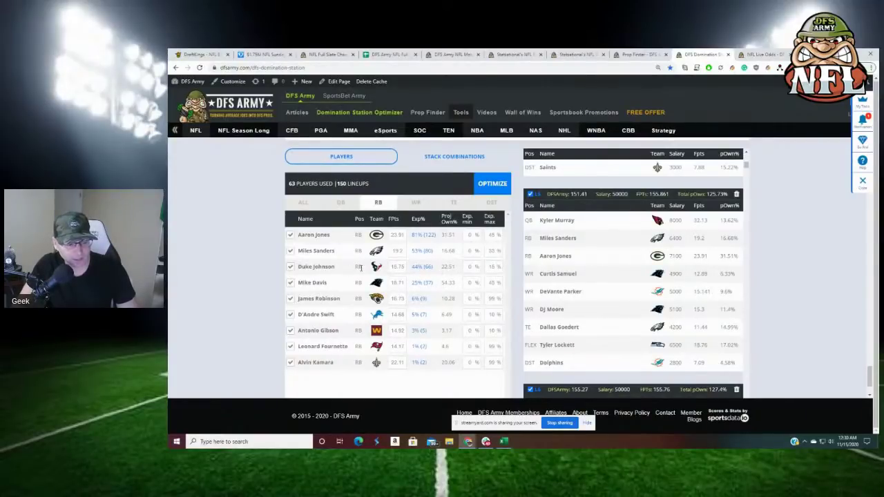
click(488, 269)
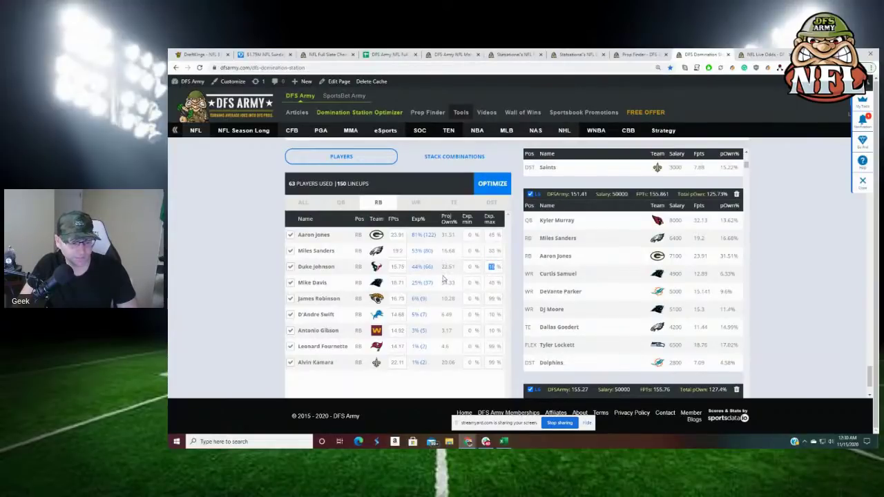
- Search the player pool for "moo" and give wide receiver DJ Moore the thumbs-down rating to lower his projection
click(415, 203)
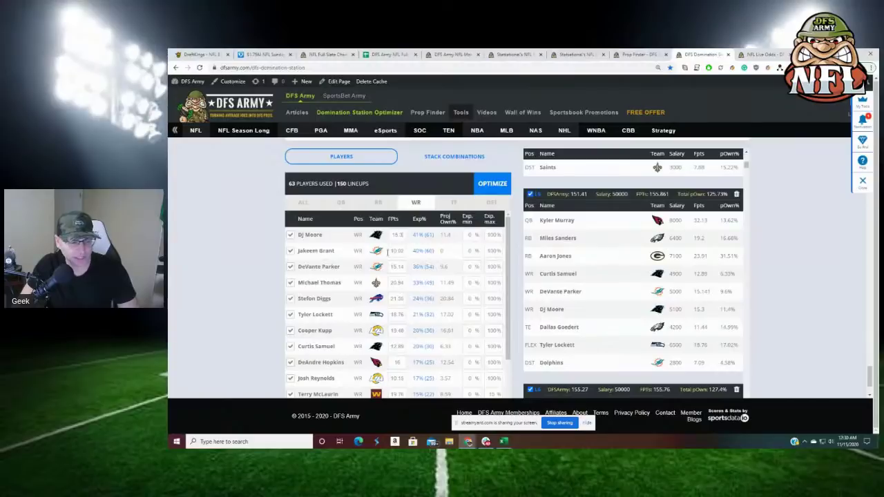
click(397, 236)
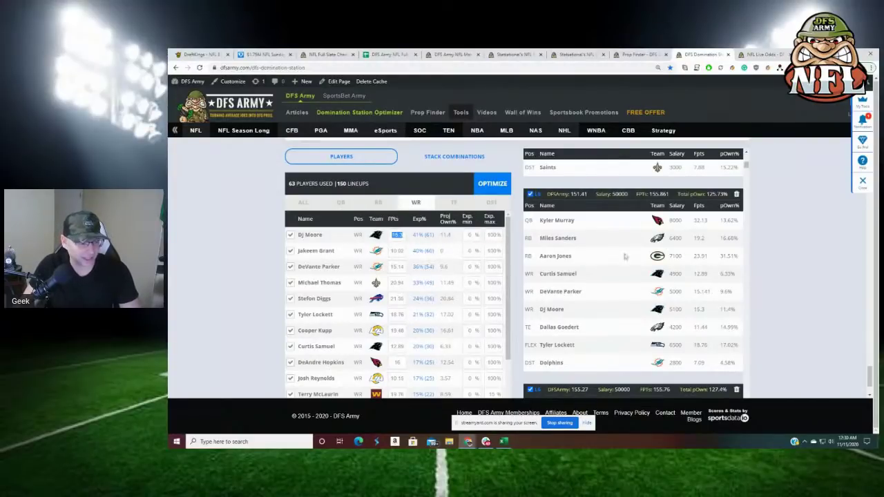
scroll(622, 241, up, 5)
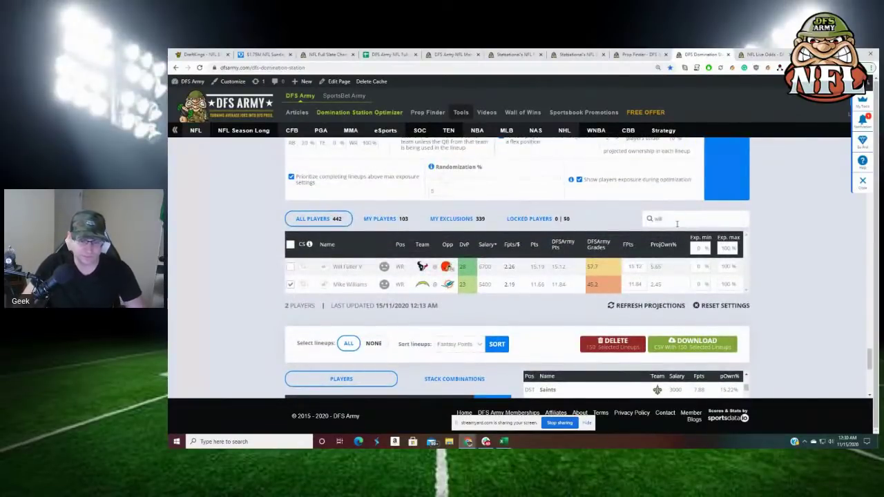
double_click(676, 221)
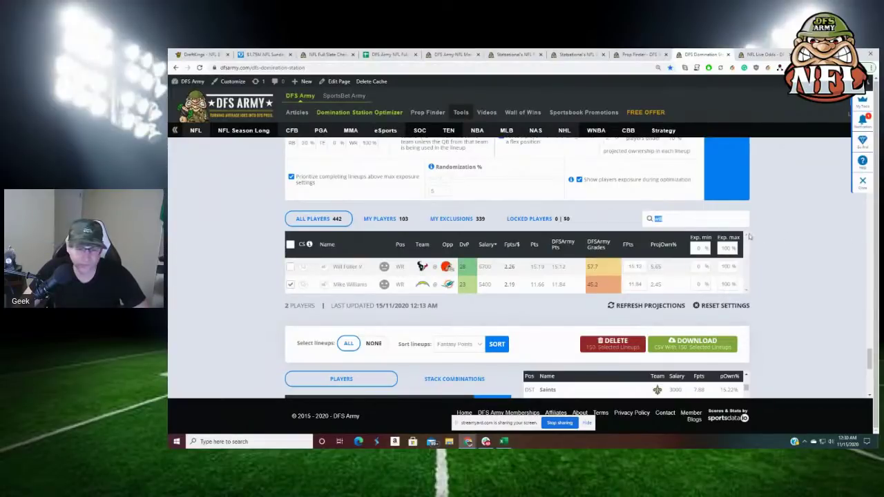
text(moo)
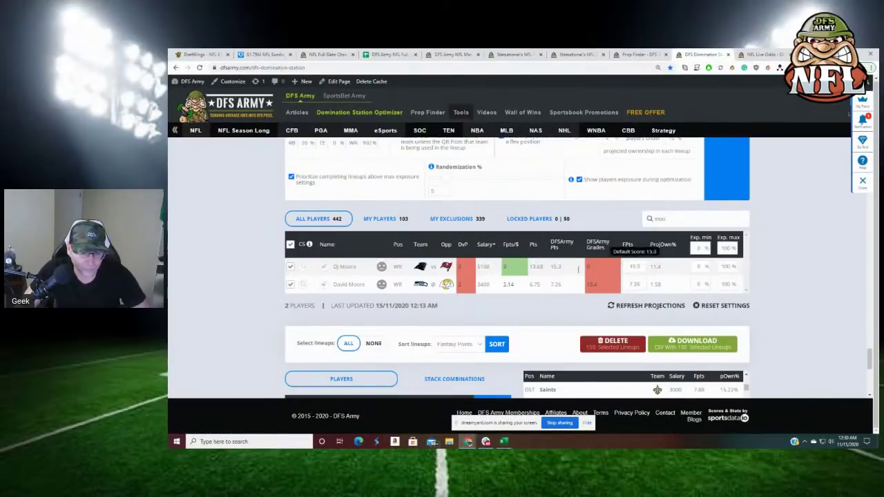
mouse_move(381, 268)
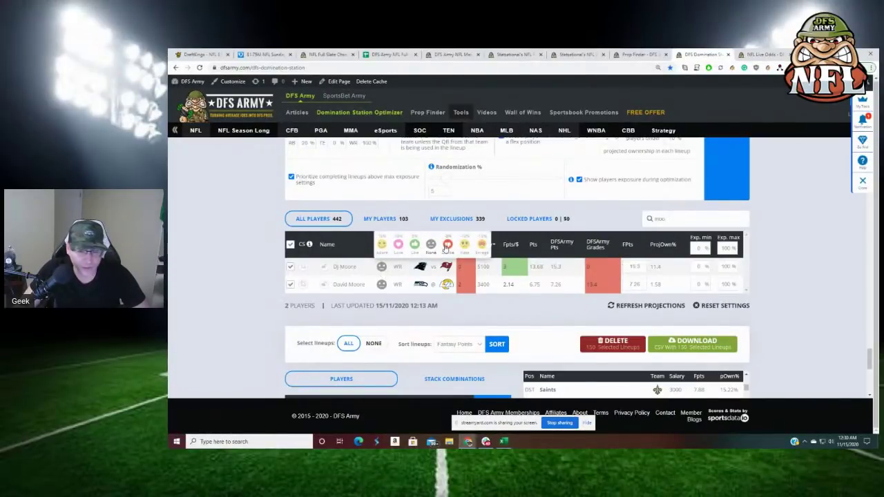
click(447, 246)
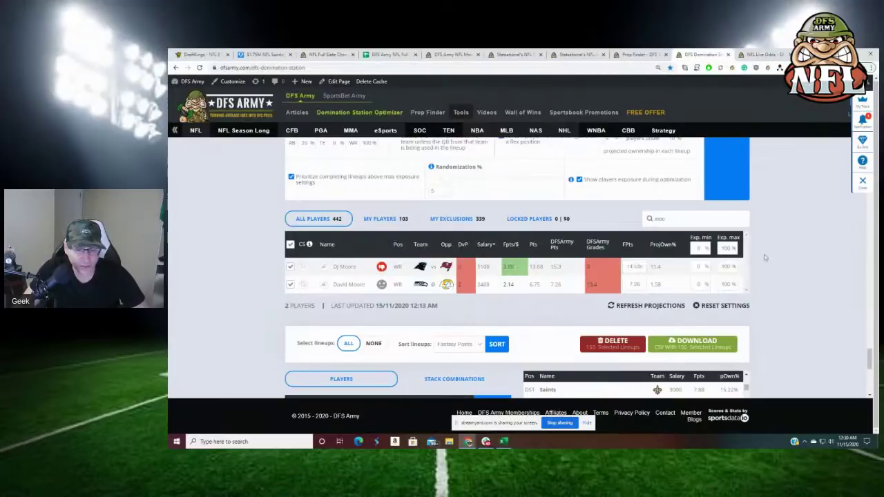
- Examine the wide receivers' exposures and projected points in the generated lineups, comparing them with their default scores
scroll(439, 262, down, 5)
scroll(428, 256, up, 1)
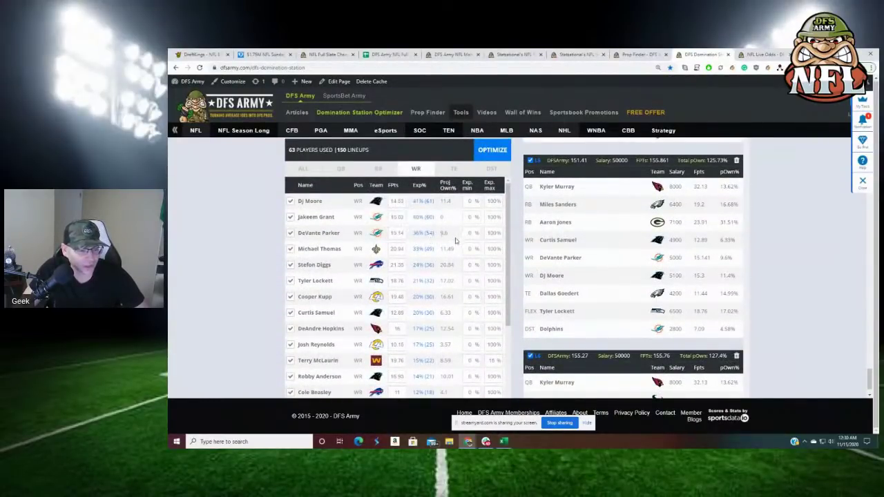
mouse_move(399, 232)
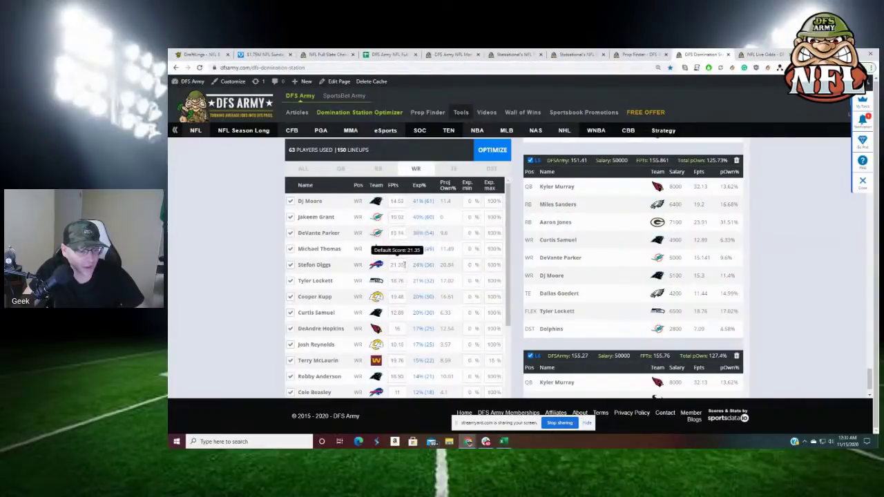
scroll(405, 291, down, 1)
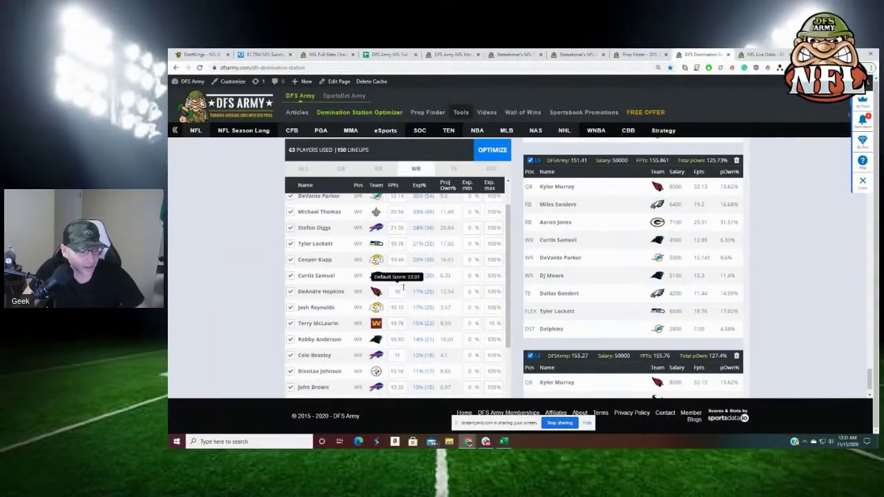
scroll(405, 248, down, 1)
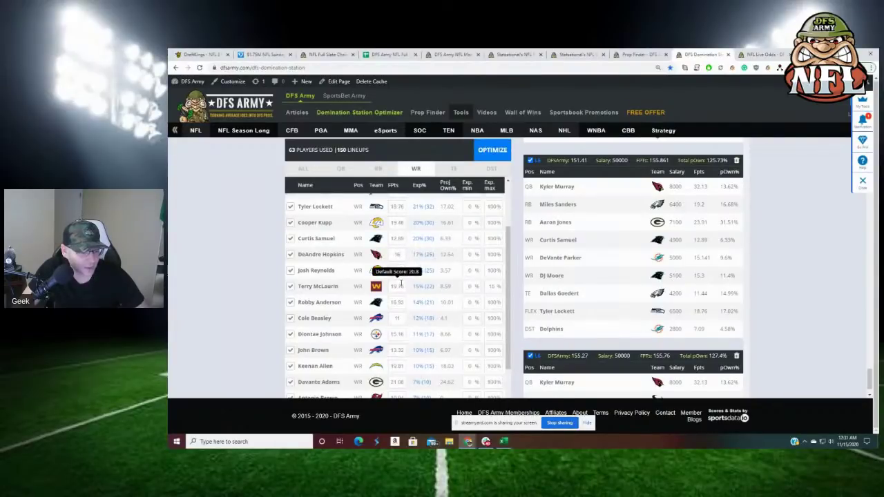
scroll(400, 283, down, 1)
scroll(396, 276, down, 1)
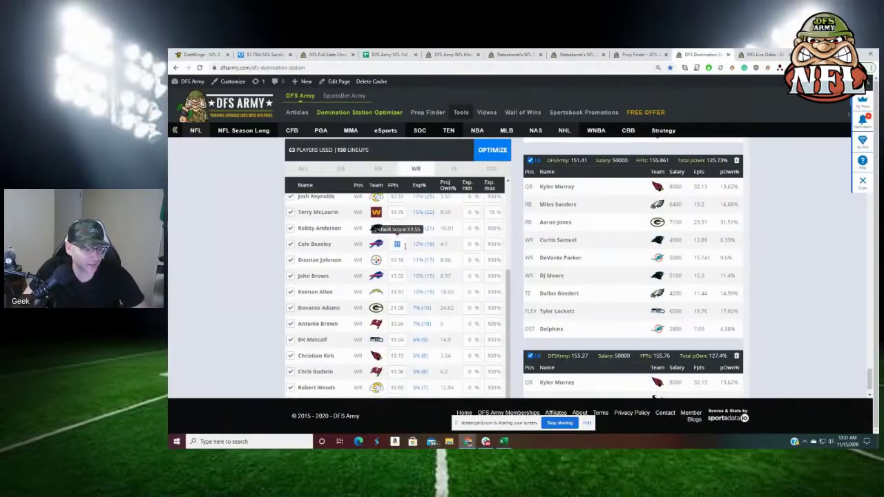
scroll(766, 282, up, 2)
scroll(766, 283, down, 1)
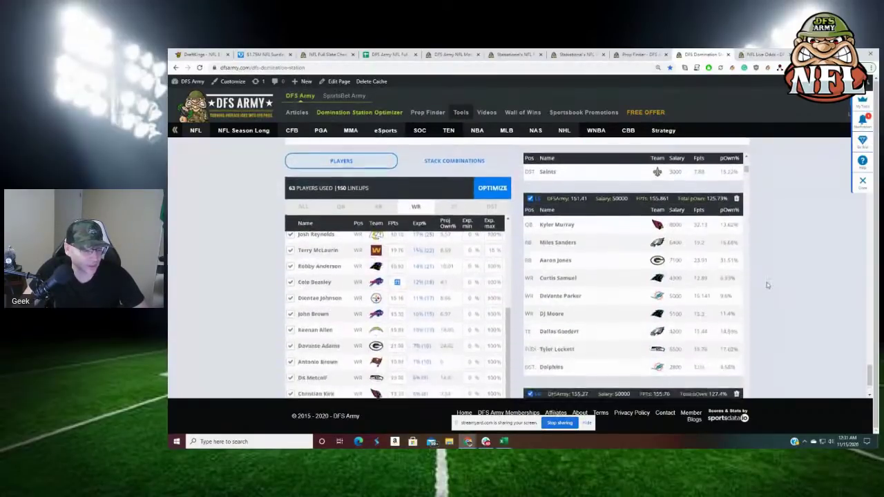
scroll(454, 299, down, 1)
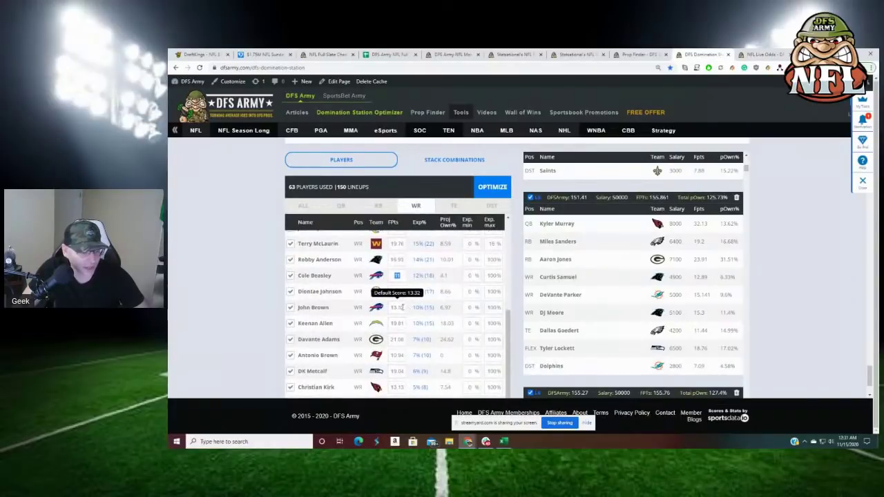
scroll(763, 286, up, 1)
- In the Kyler Murray game stack rule, set Cole Beasley's projected points to 15.5
scroll(764, 287, down, 10)
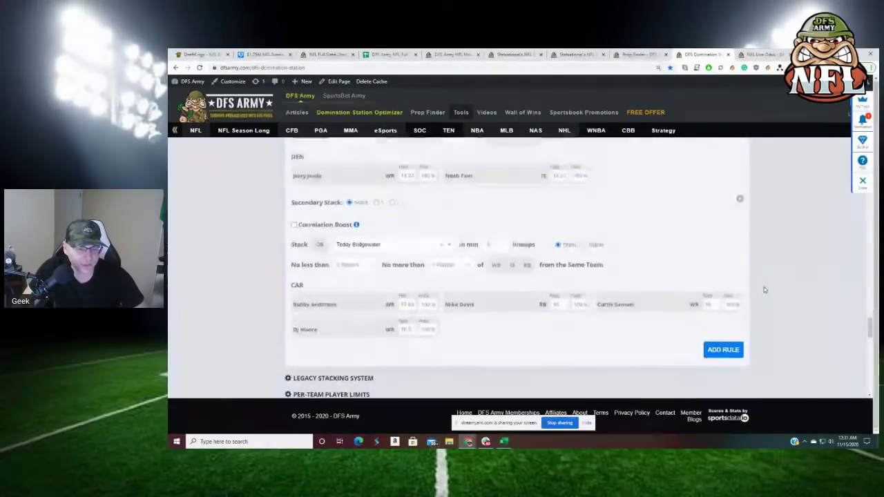
scroll(763, 290, down, 10)
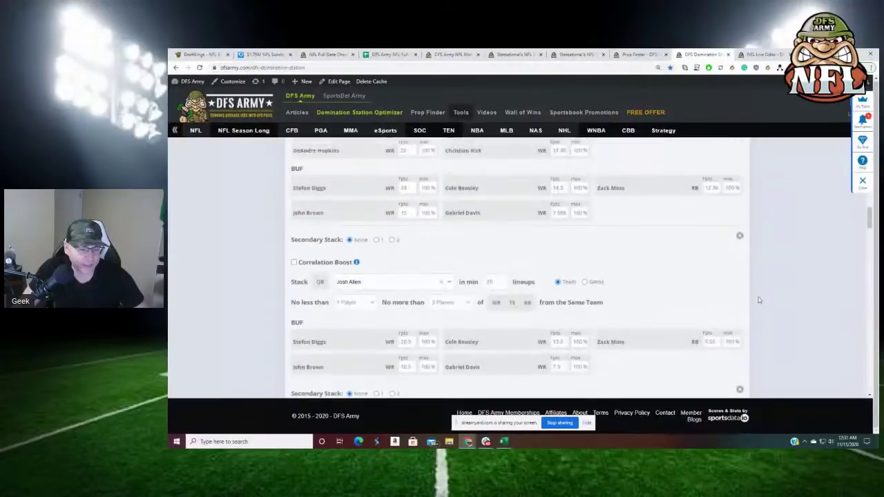
scroll(756, 301, up, 3)
scroll(750, 294, down, 6)
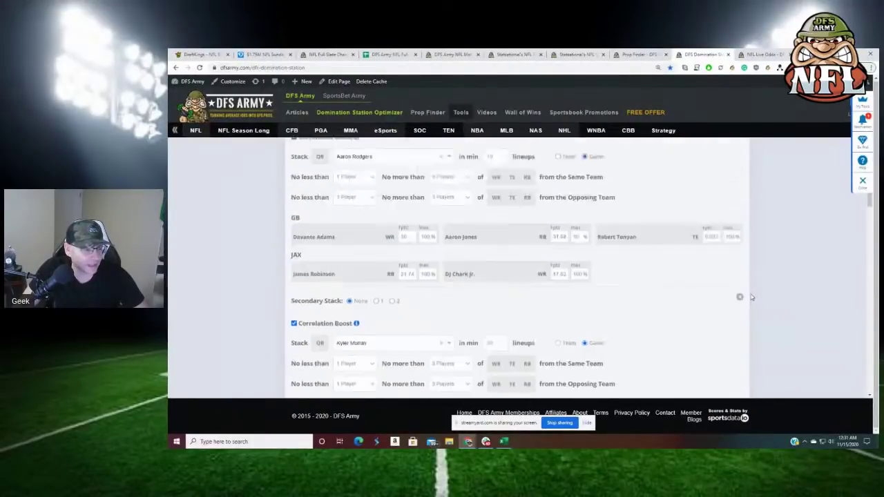
scroll(751, 294, down, 1)
scroll(750, 294, up, 1)
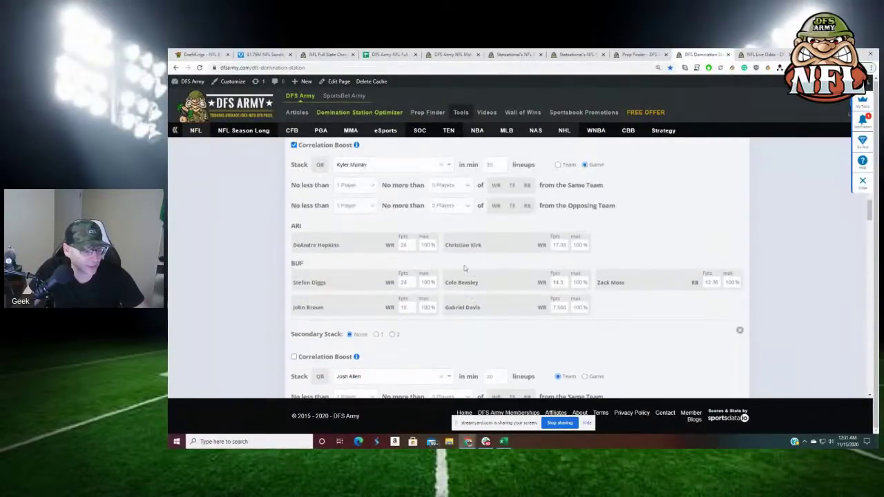
double_click(565, 283)
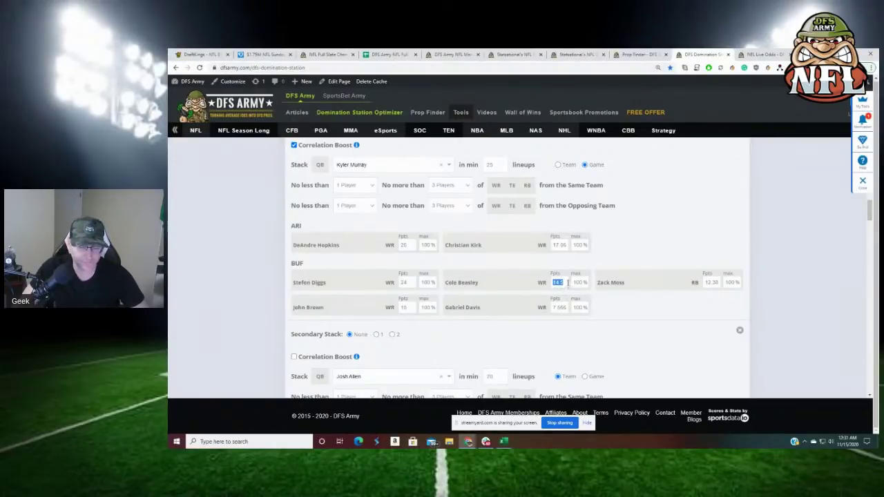
text(15)
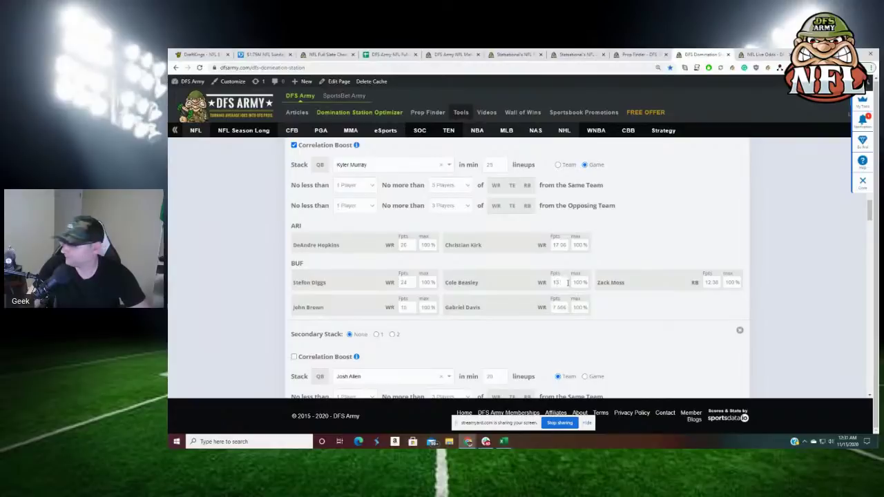
text(.5)
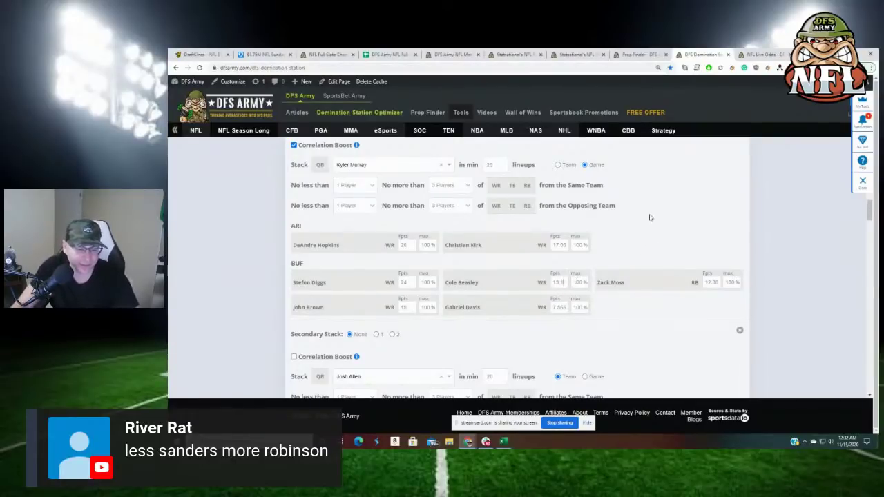
- Review the remaining wide receiver exposures and the tight end exposures in the generated lineups
scroll(651, 217, down, 10)
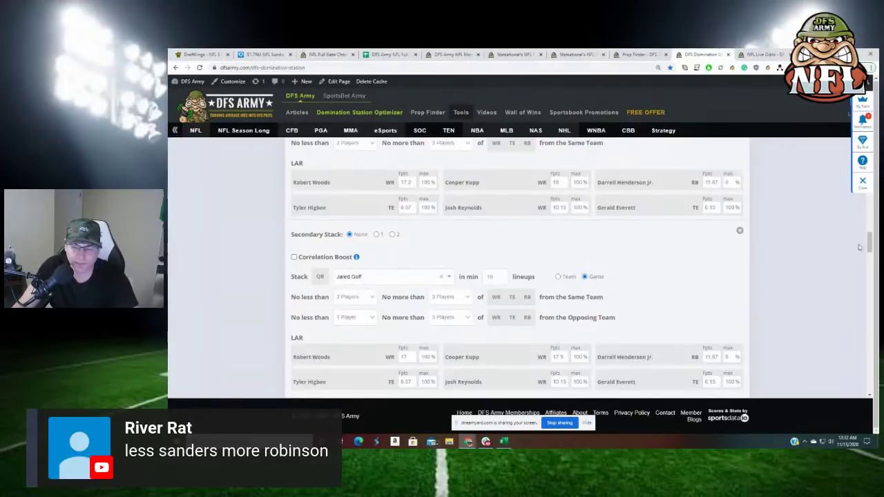
drag(869, 245, 873, 387)
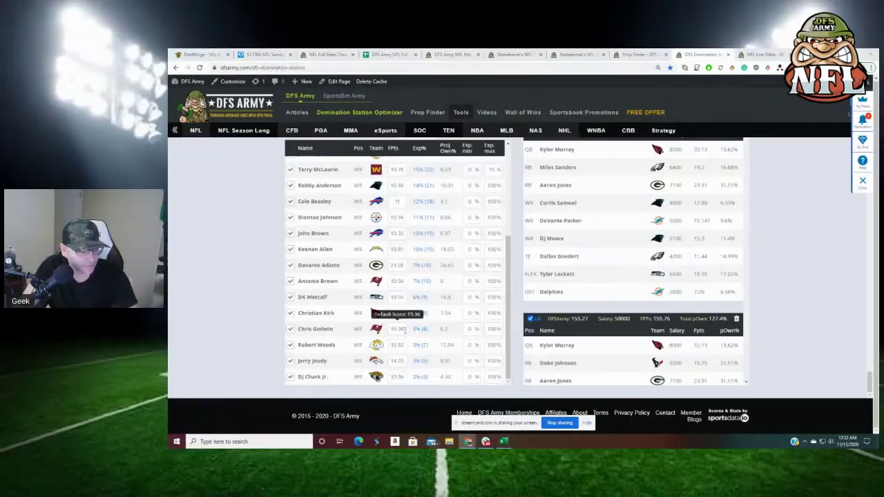
scroll(421, 321, up, 5)
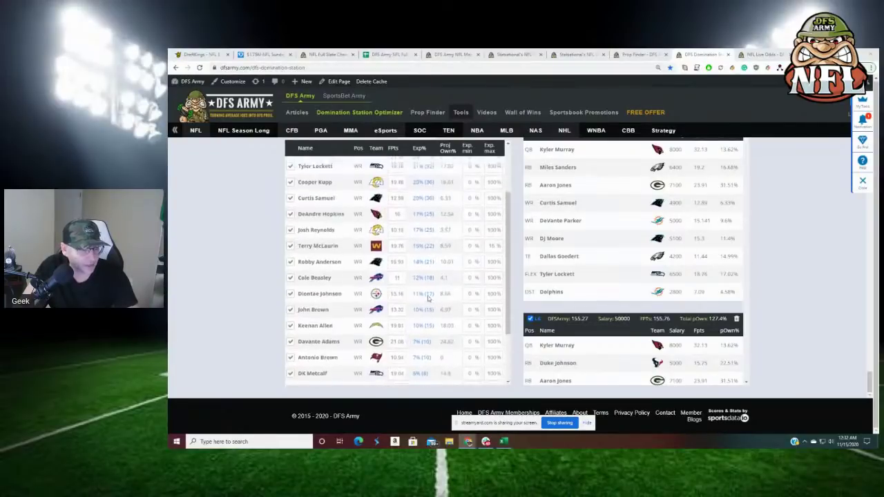
click(455, 207)
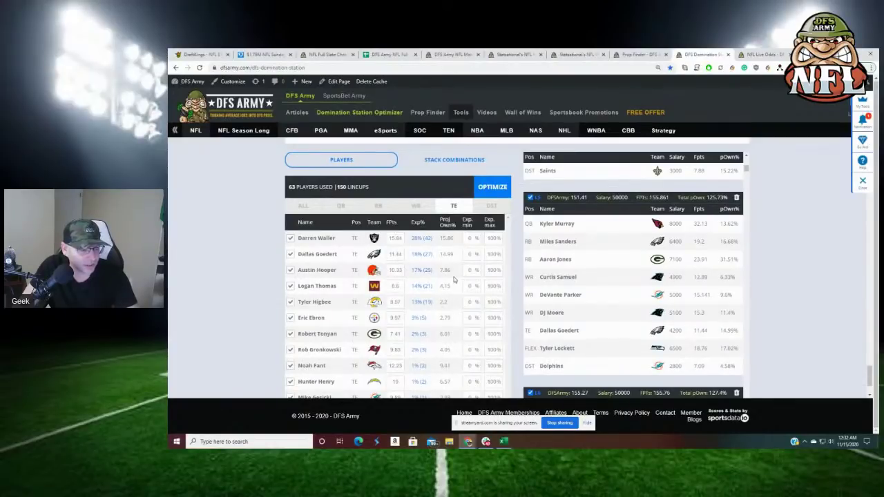
scroll(297, 263, down, 1)
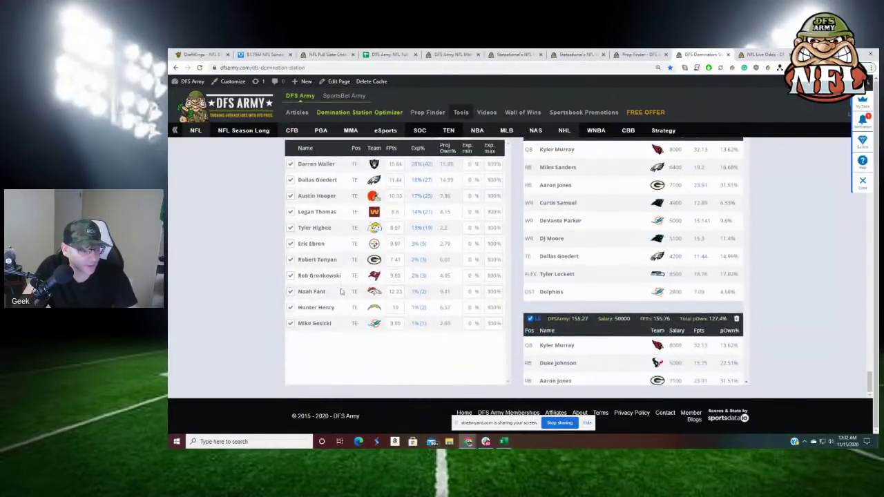
scroll(352, 376, up, 1)
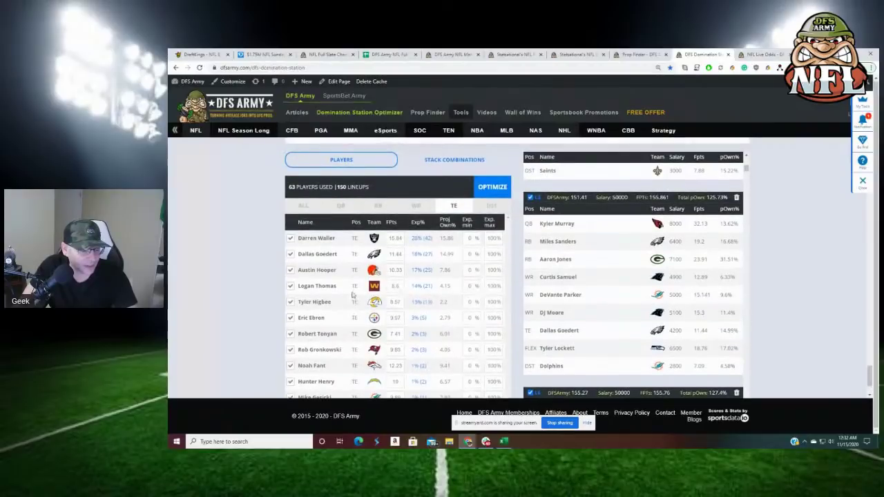
- In the defense exposures, set the WAS Football Team's maximum exposure to 10%
click(491, 204)
scroll(268, 225, down, 1)
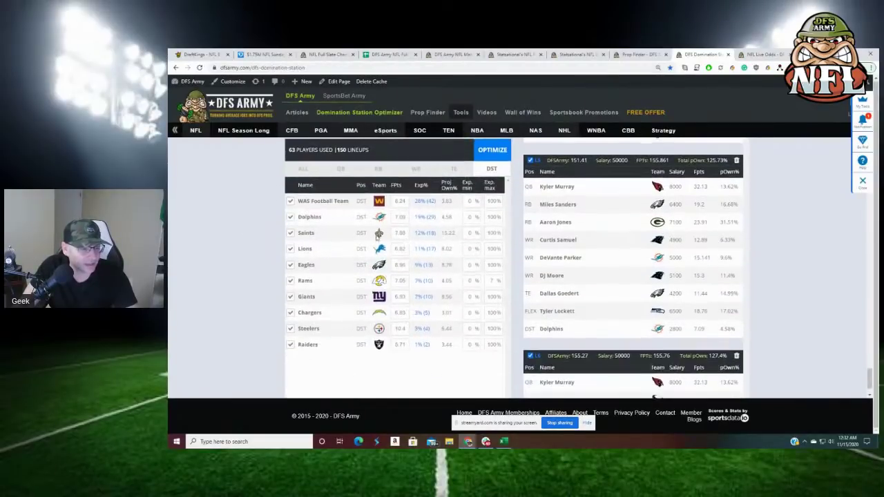
click(491, 201)
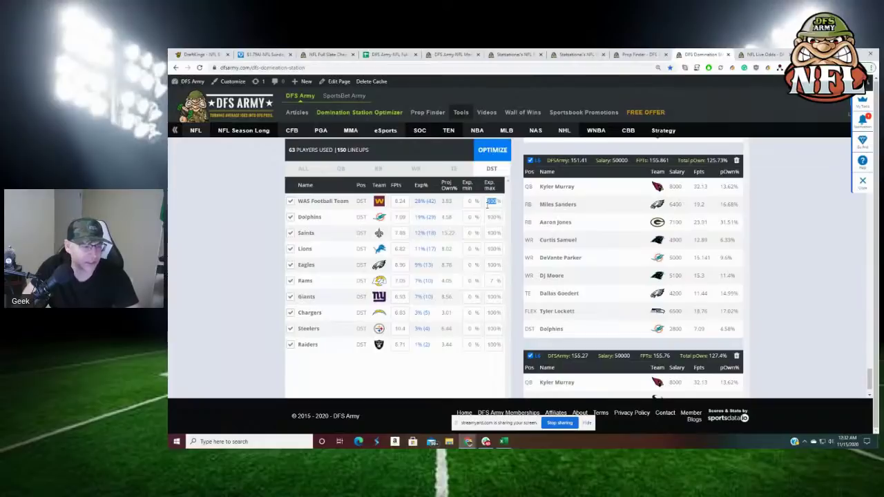
text(1)
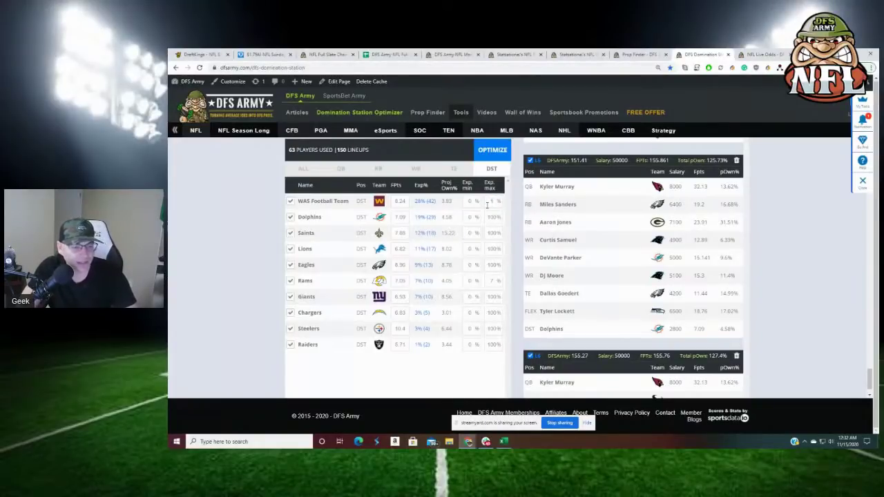
text(0)
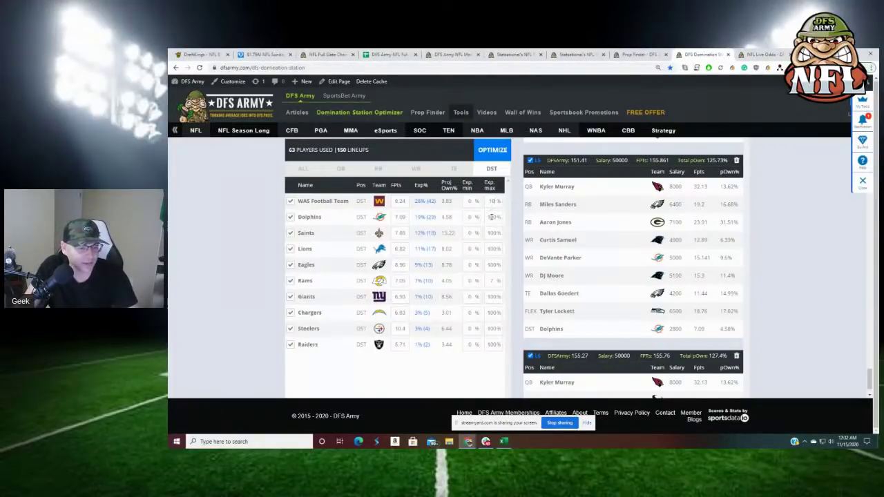
- Limit the Dolphins defense to a maximum exposure of 5% and lower the Saints defense's maximum exposure
click(492, 216)
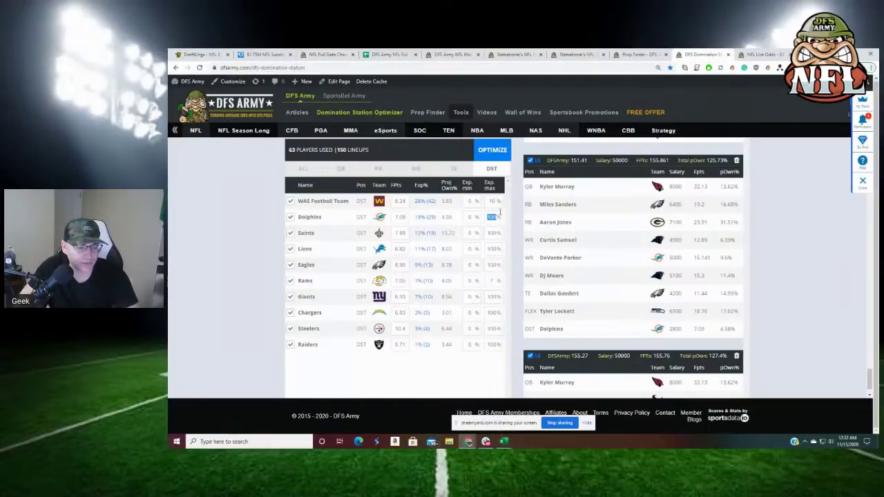
text(5)
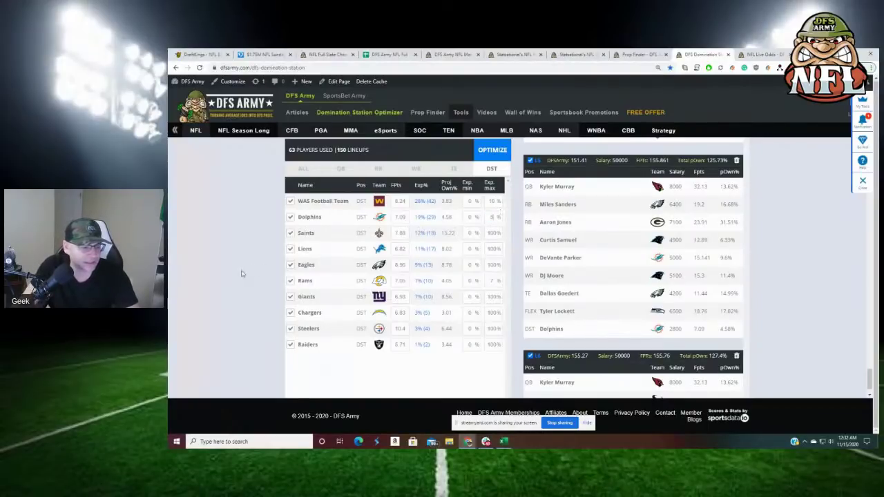
click(490, 233)
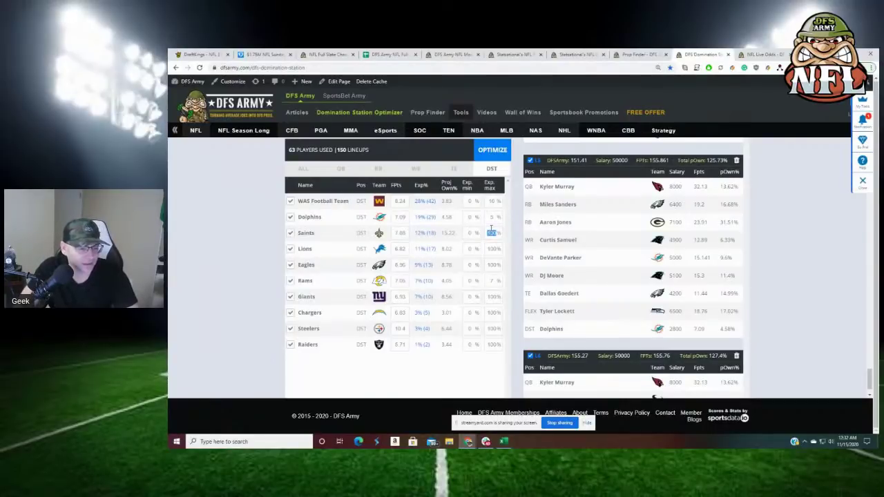
text(5)
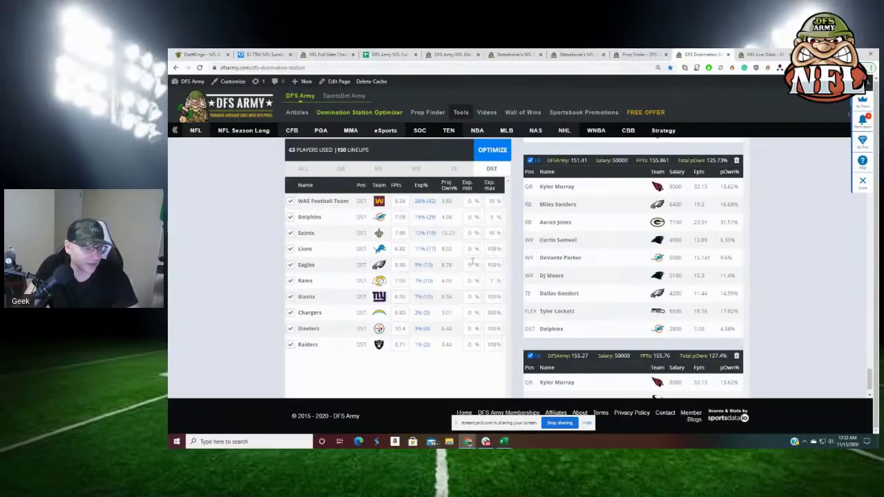
- Set the Lions defense's maximum exposure to 10% and regenerate the 150 lineups
double_click(493, 248)
text(1)
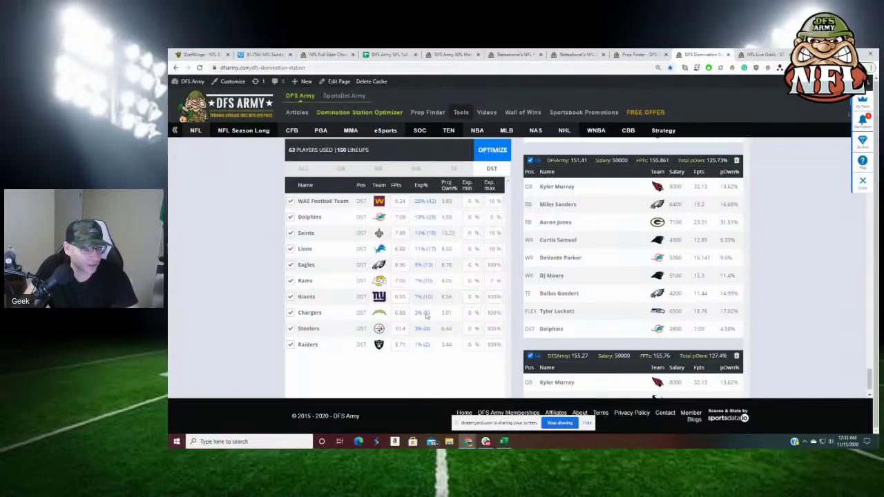
scroll(428, 316, up, 2)
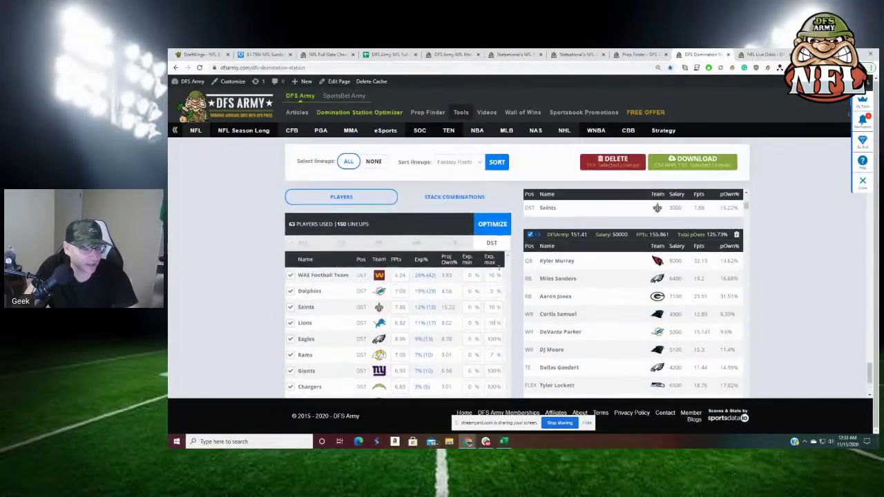
click(467, 242)
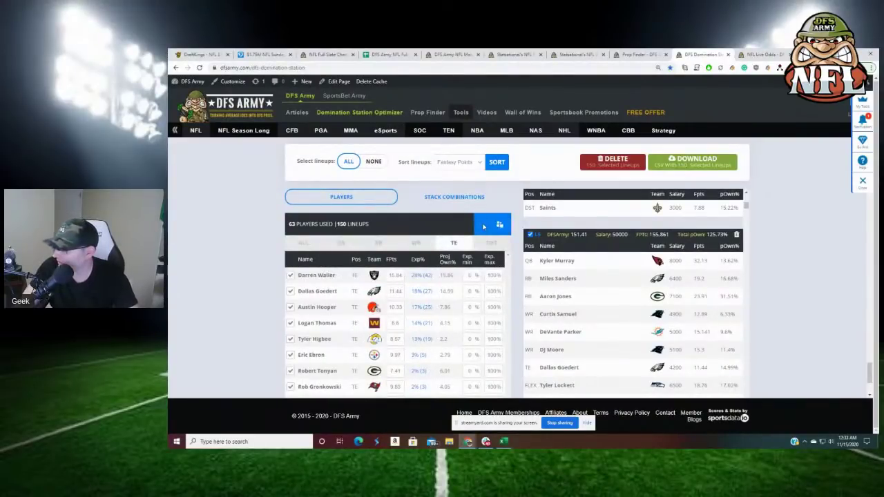
click(483, 226)
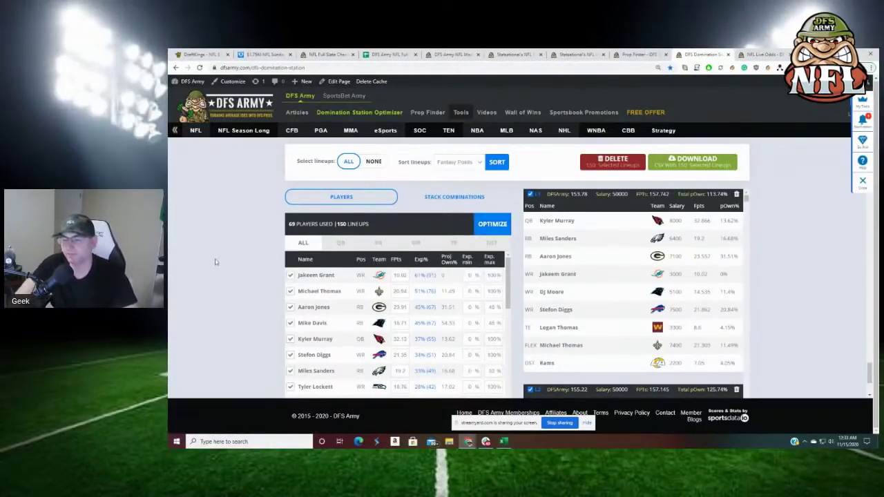
mouse_move(482, 126)
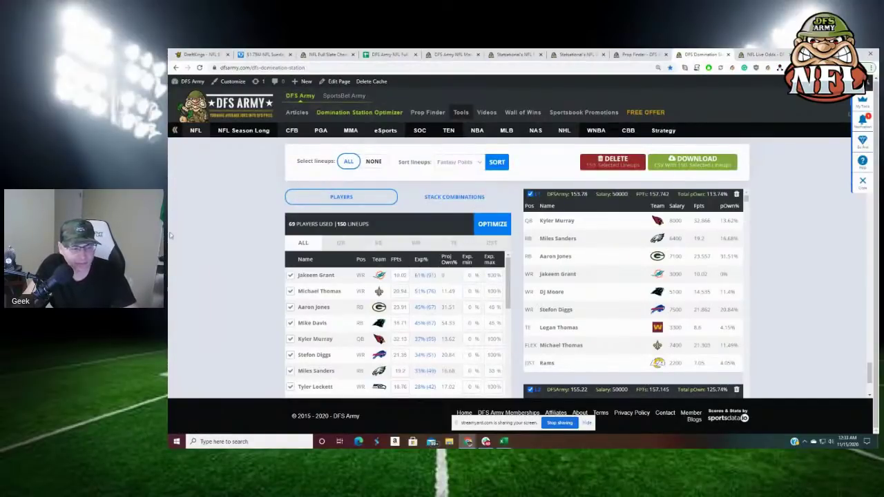
- Check the quarterback exposures, and in the running back exposures limit Leonard Fournette to a maximum of 9%
click(338, 244)
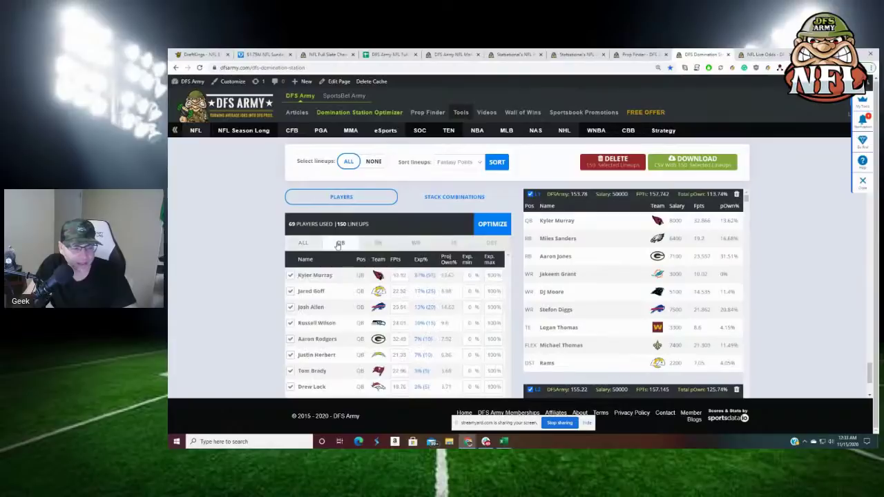
scroll(335, 228, down, 1)
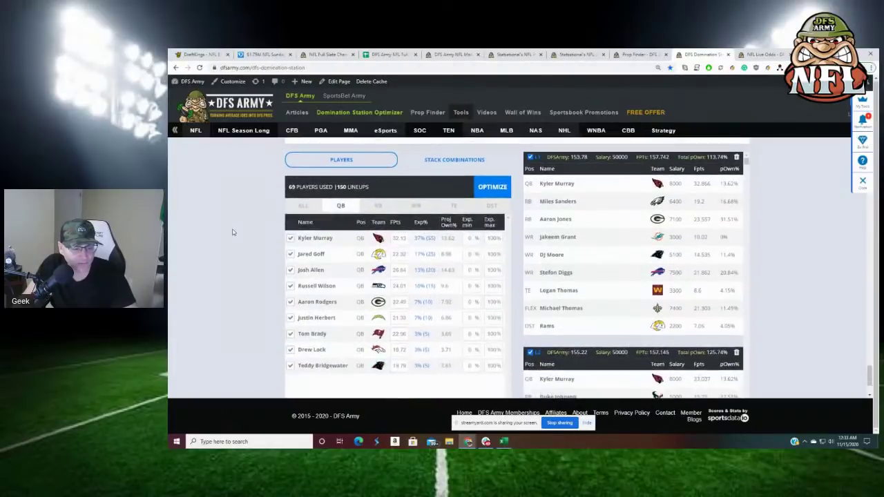
click(378, 205)
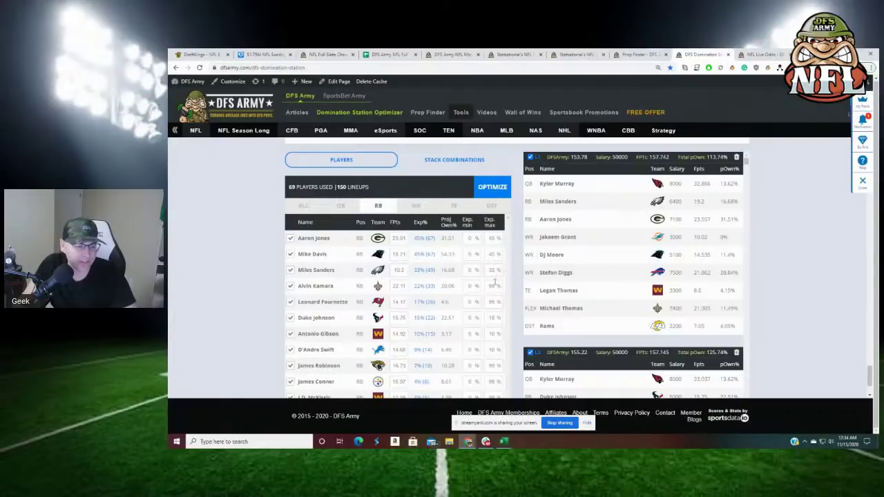
click(487, 301)
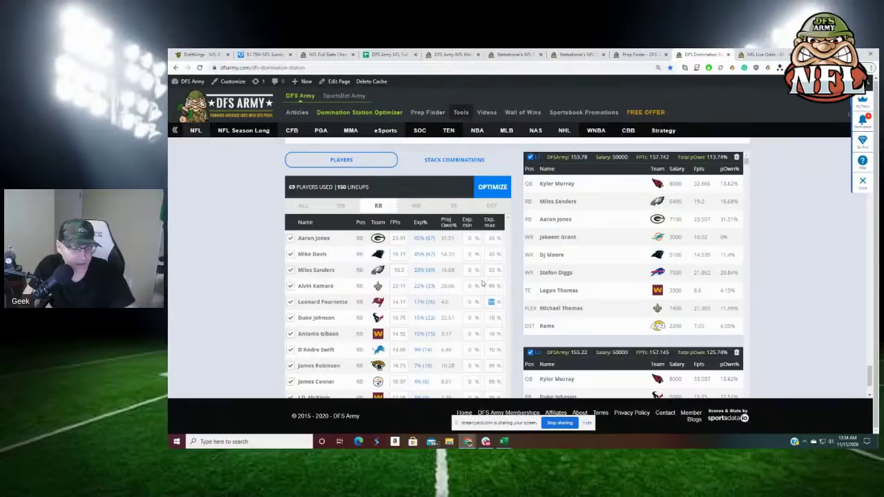
text(9)
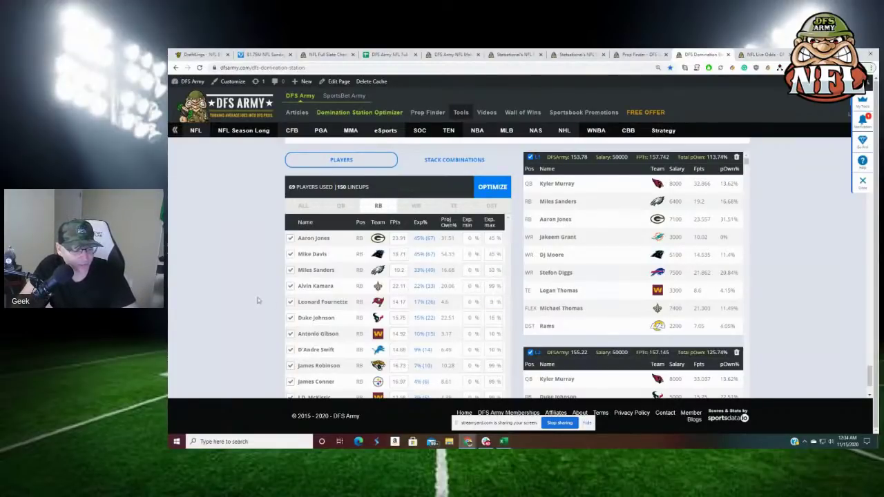
- Set Mike Davis's maximum exposure to 40% among the running backs
scroll(388, 298, down, 1)
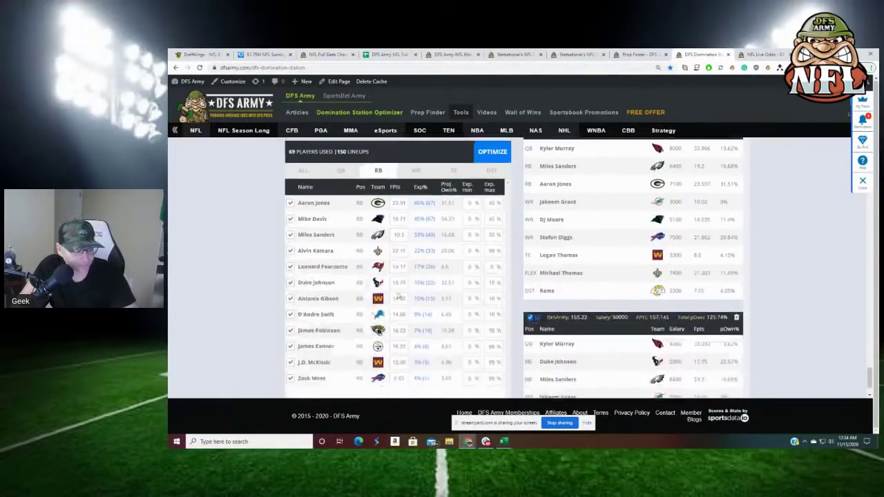
click(405, 341)
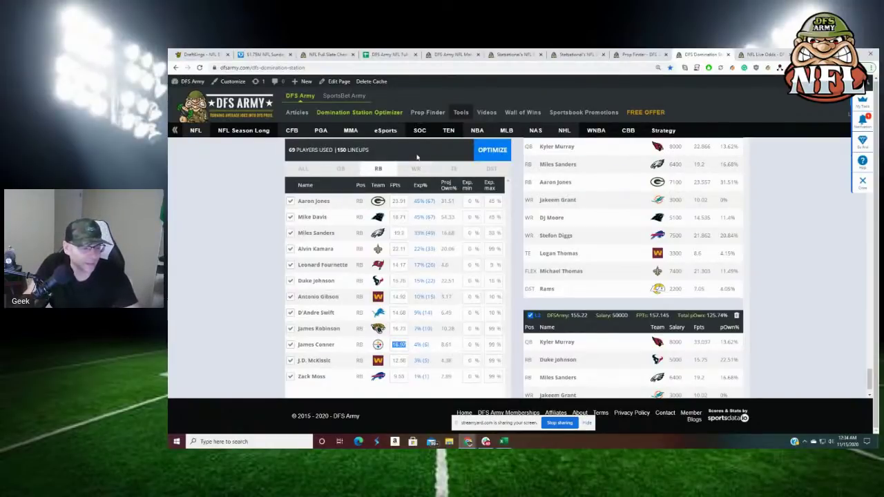
click(491, 217)
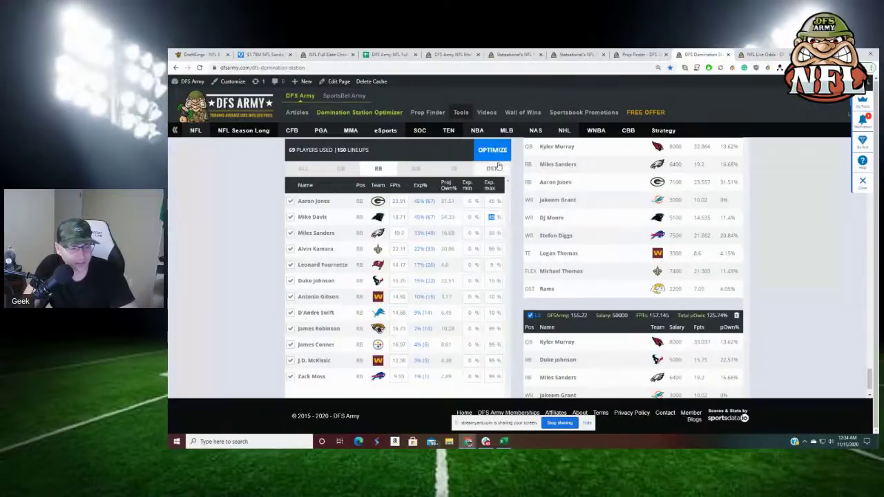
text(40)
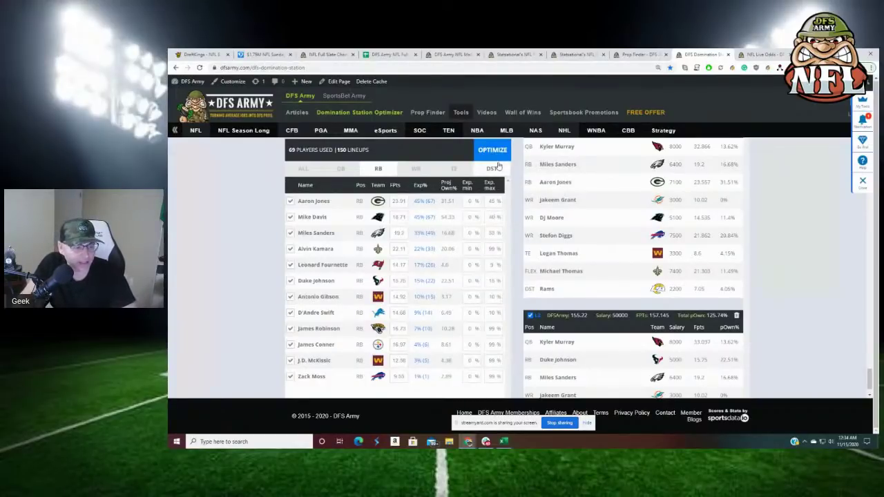
- Set the maximum exposure of Alvin Kamara to 15% and of Duke Johnson to 13%
click(494, 249)
text(8)
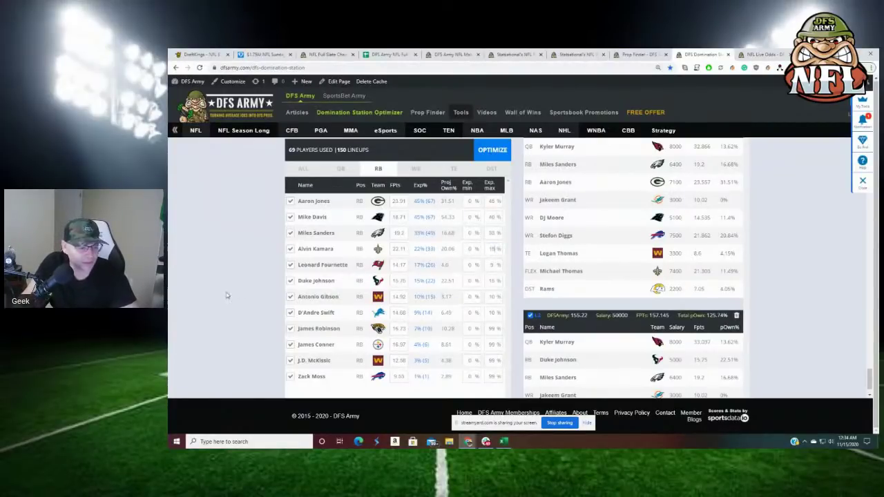
click(491, 280)
text(13)
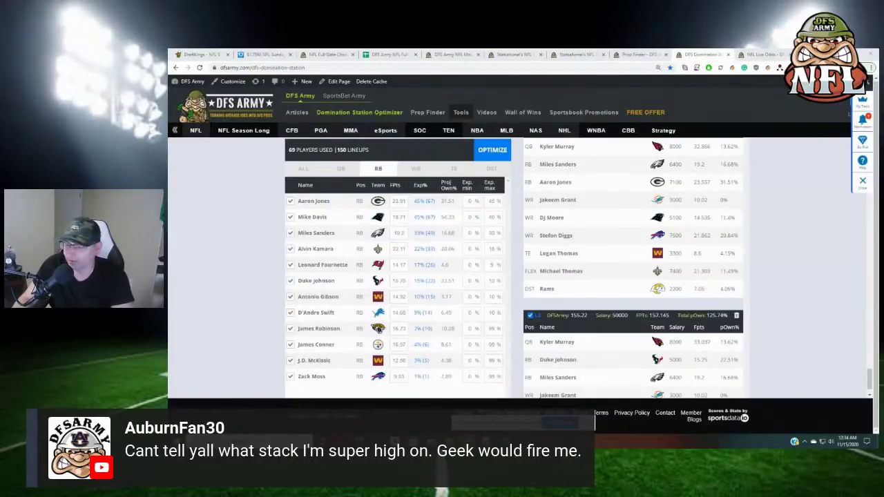
- In the tight end exposures, limit Austin Hooper to a maximum of 10%
click(416, 170)
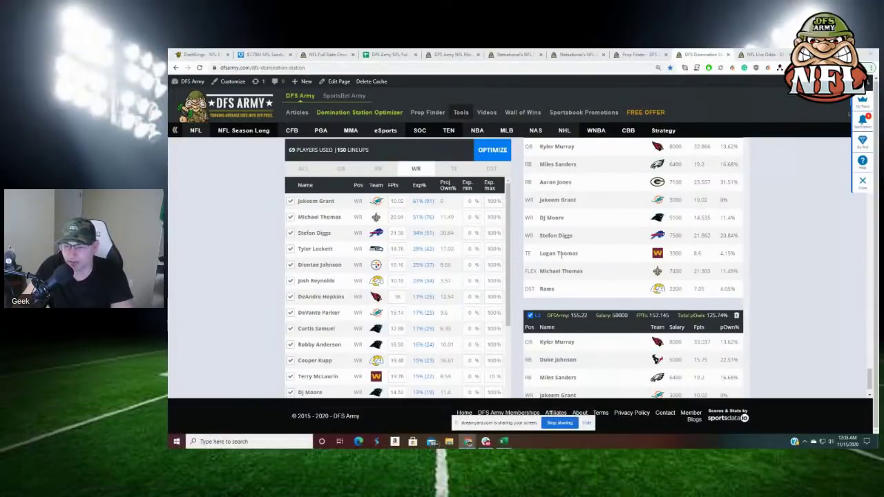
click(454, 170)
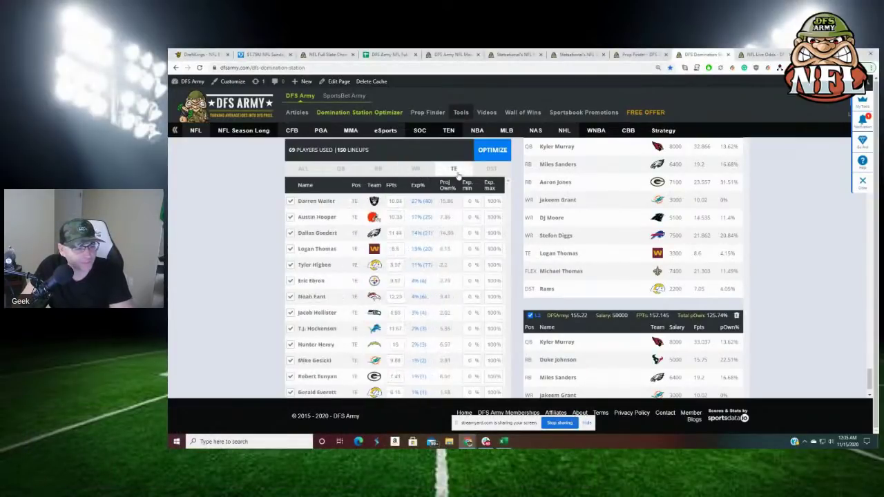
double_click(488, 218)
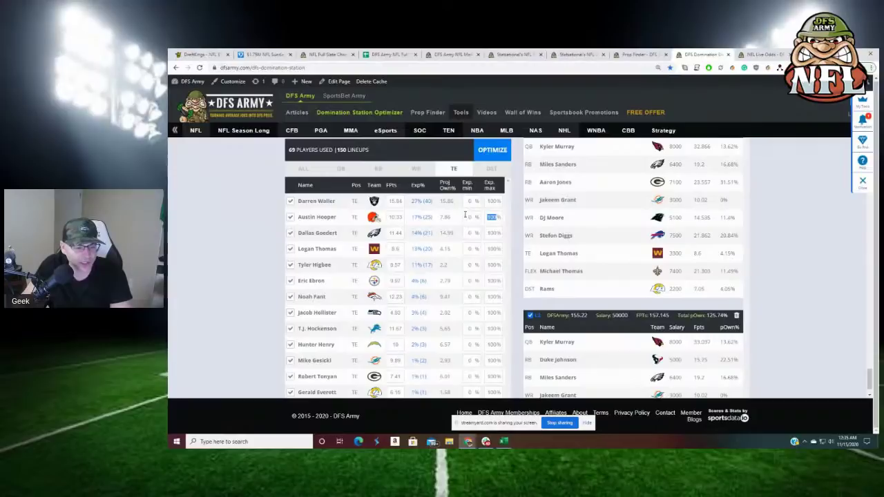
text(10)
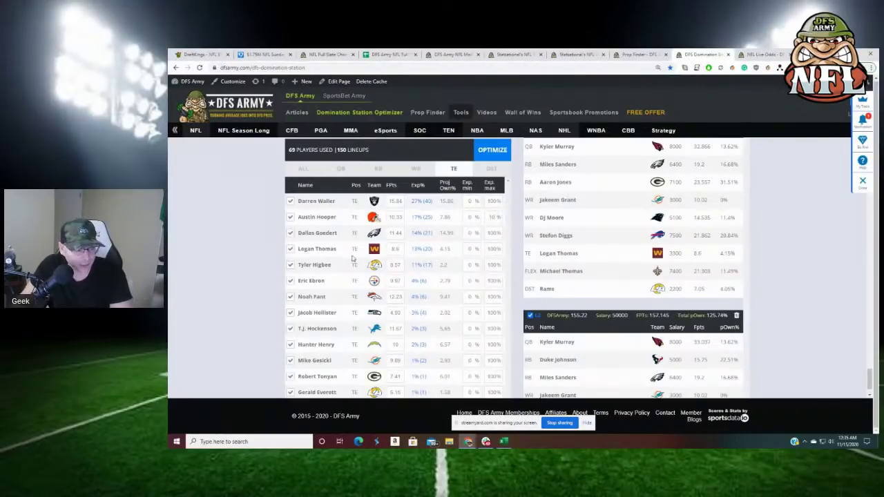
- Set the maximum exposure of tight ends Logan Thomas to 5% and Tyler Higbee to 4%
click(491, 248)
text(15)
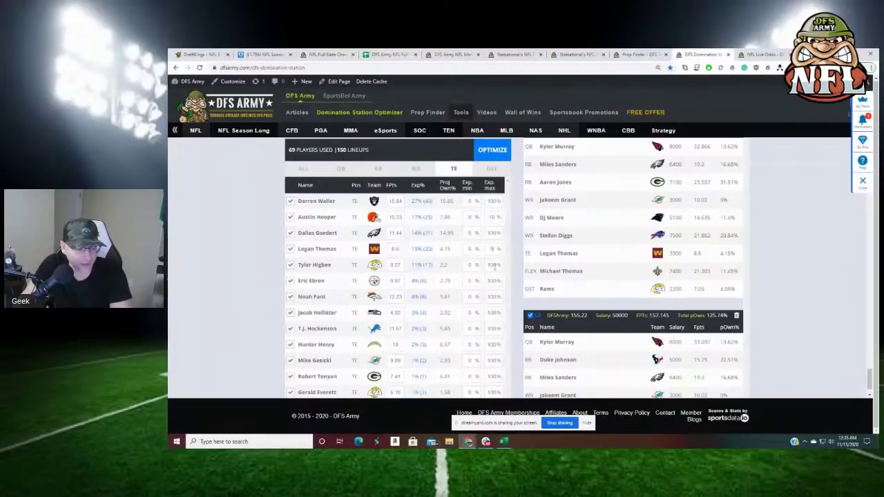
click(493, 265)
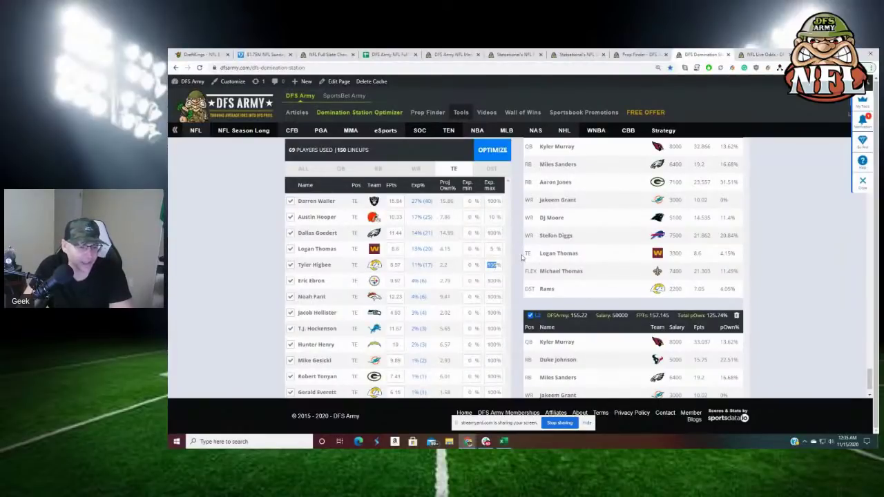
text(5)
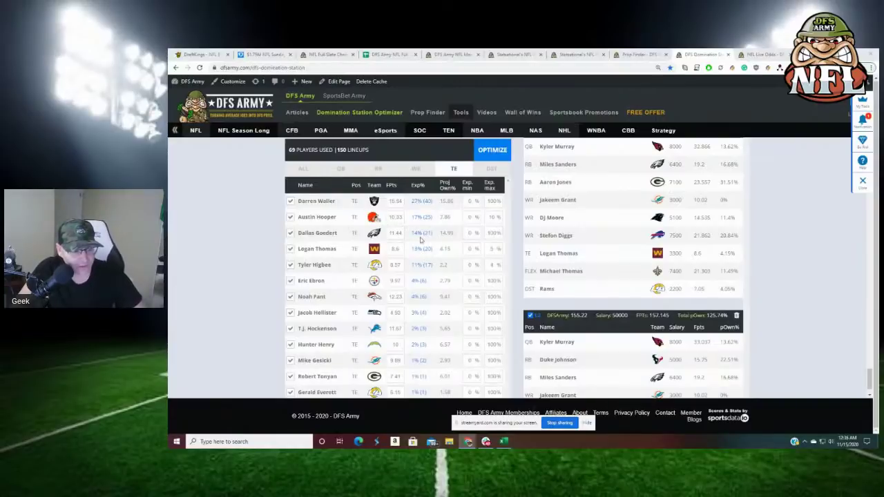
scroll(423, 239, down, 1)
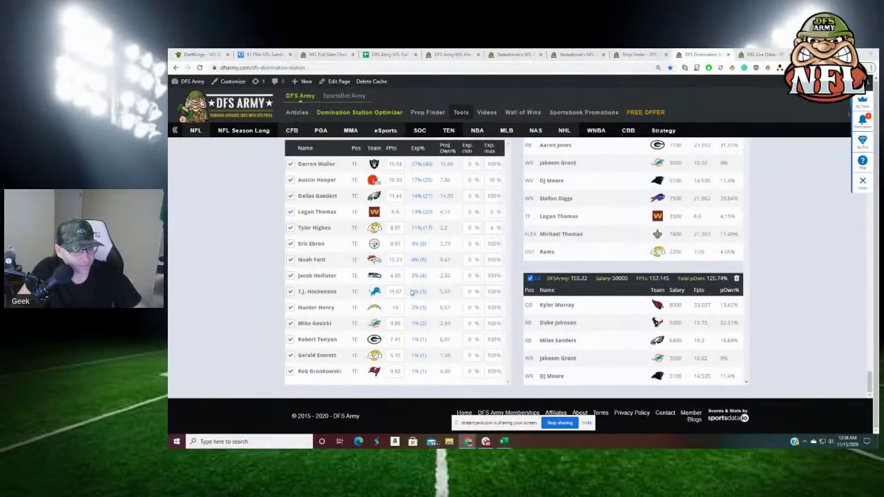
scroll(428, 294, up, 2)
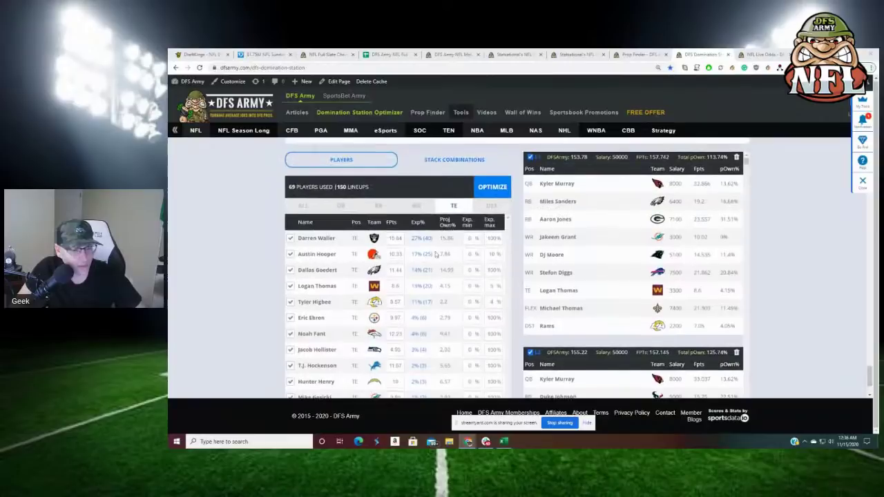
- In the wide receiver exposures, limit Michael Thomas to a maximum of 25%
click(417, 207)
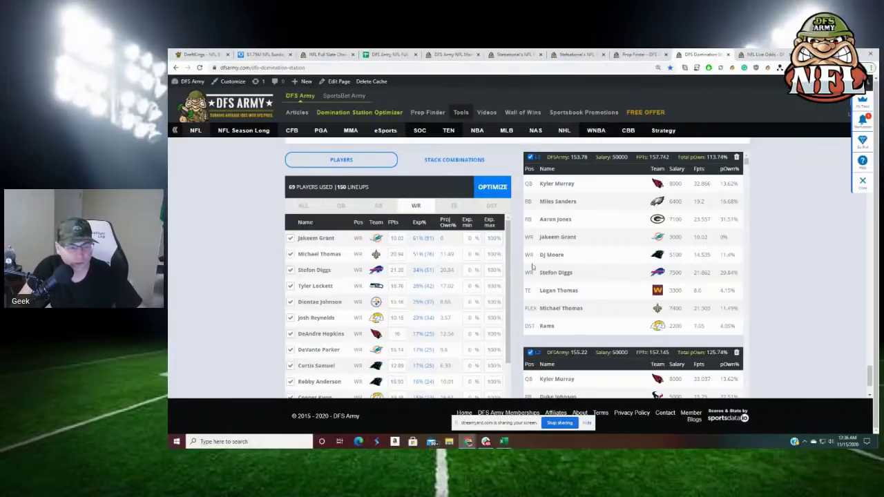
scroll(269, 223, down, 1)
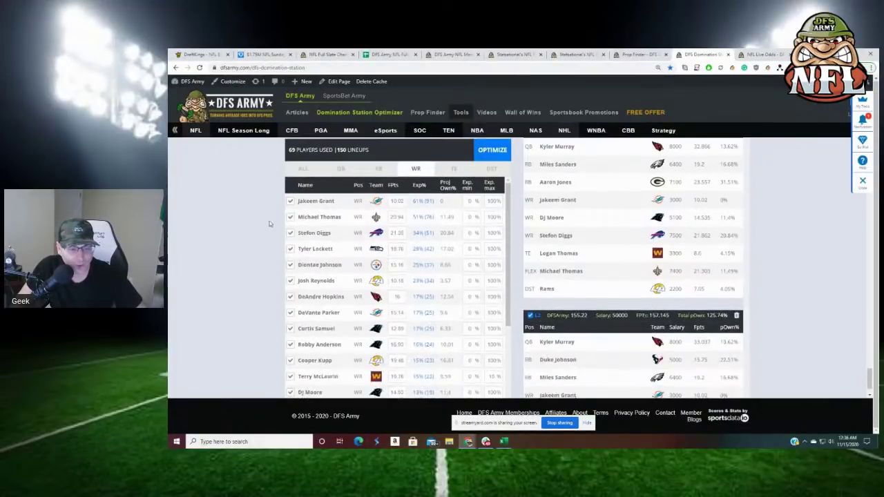
double_click(493, 218)
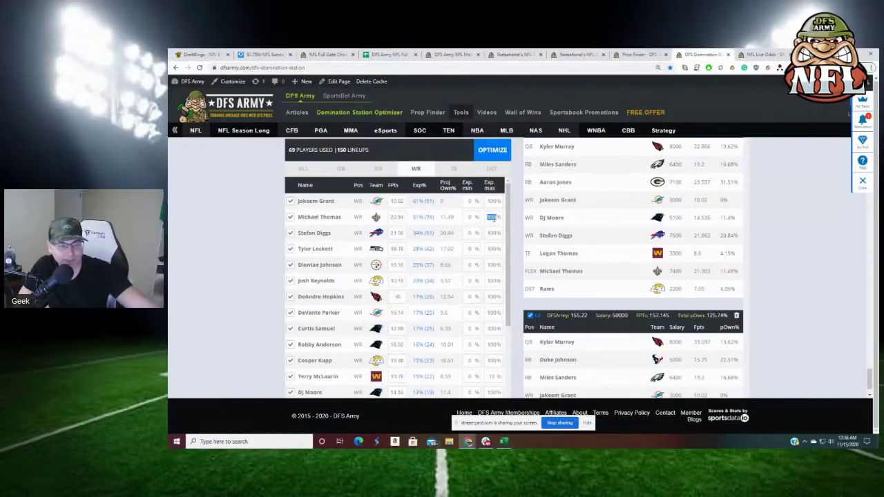
text(25)
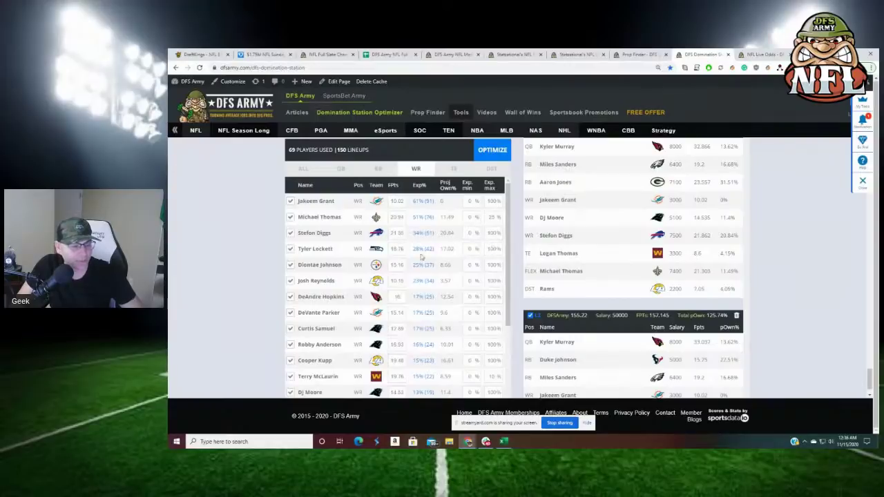
- Lower Tyler Lockett's projected fantasy points to 17.5
double_click(401, 250)
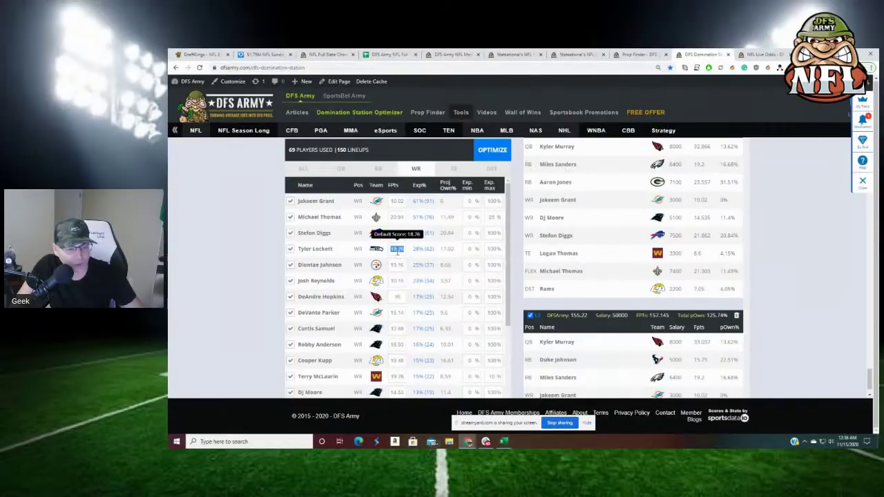
key(BackSpace)
text(17.5)
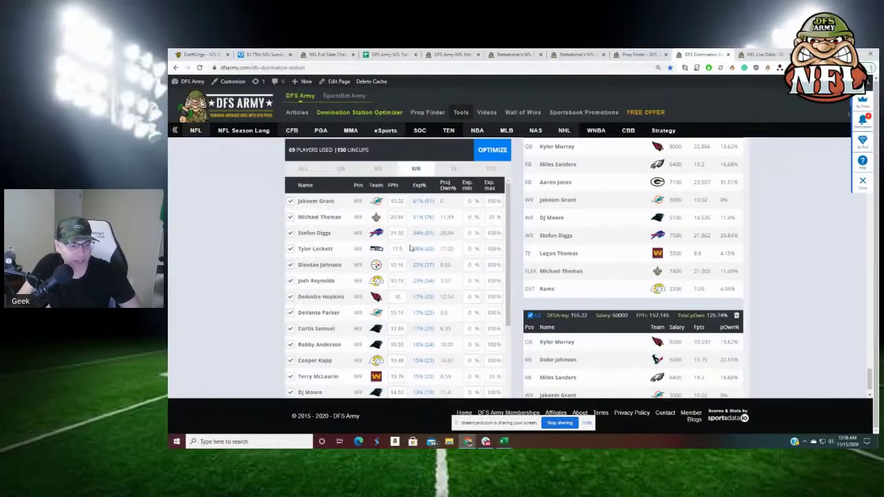
- Recheck the running back and tight end exposure limits and regenerate the 150 lineups with the updated settings
scroll(447, 220, up, 2)
scroll(447, 219, up, 1)
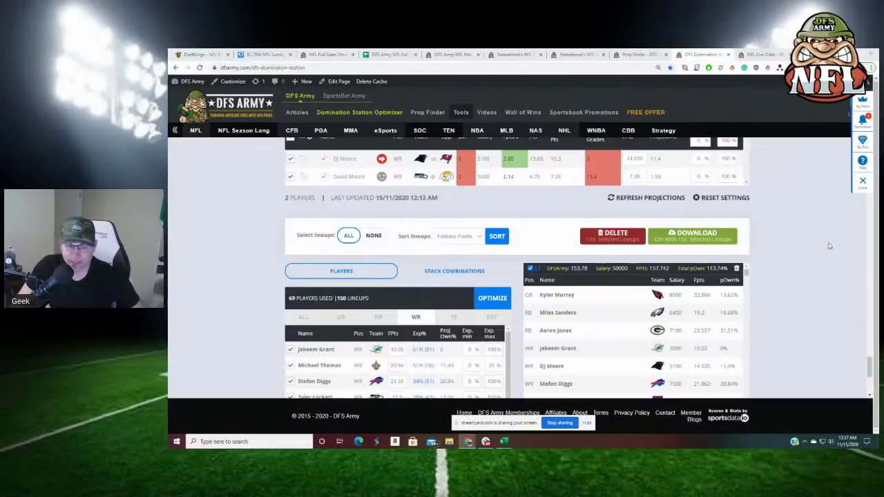
scroll(399, 276, down, 1)
click(378, 242)
scroll(272, 265, down, 1)
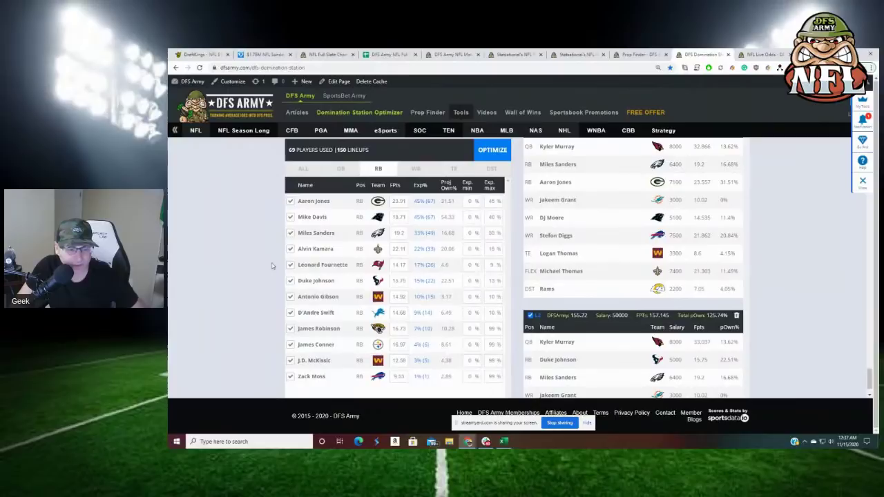
click(452, 169)
click(495, 158)
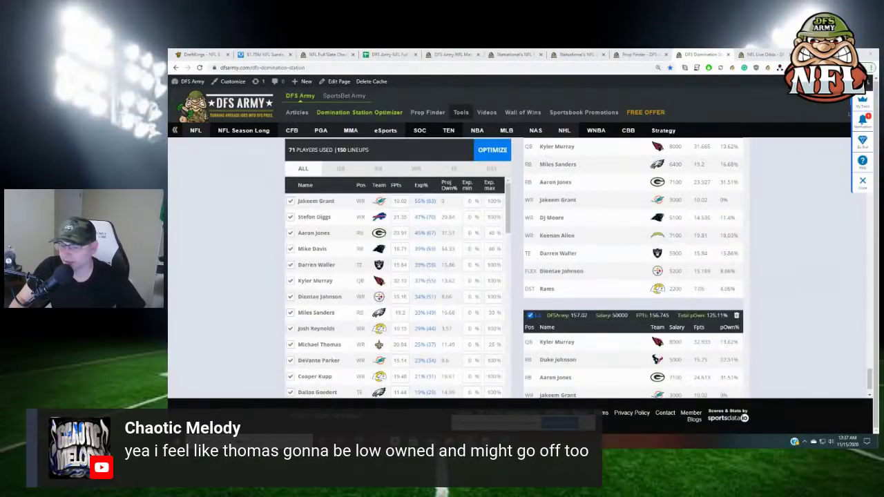
scroll(831, 355, up, 1)
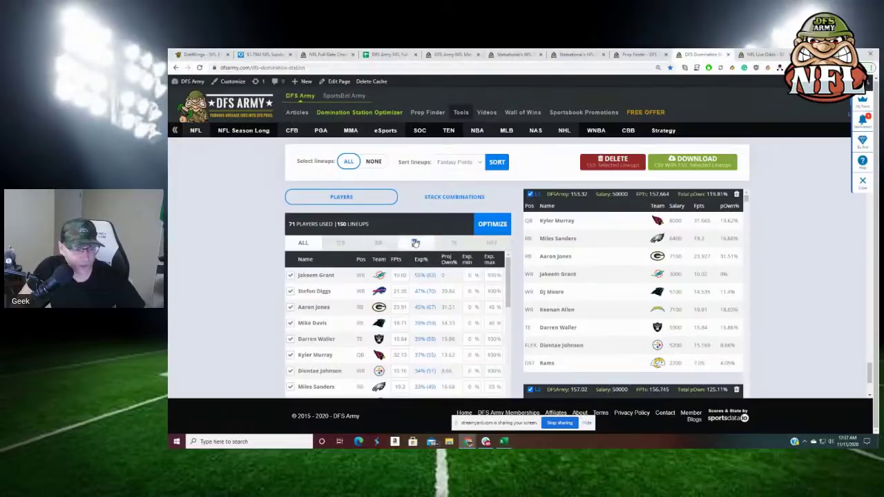
- Set wide receiver Jakeem Grant's maximum exposure to 20%
scroll(455, 274, down, 1)
scroll(352, 263, up, 1)
scroll(240, 223, down, 2)
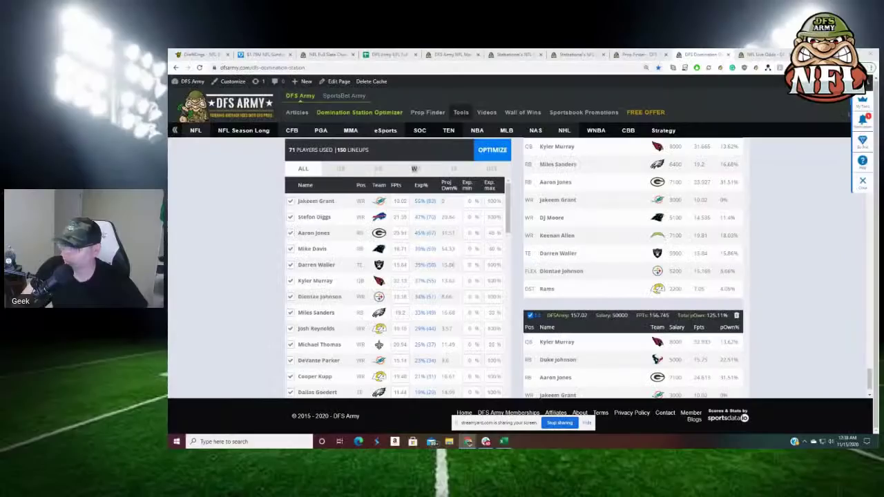
double_click(491, 201)
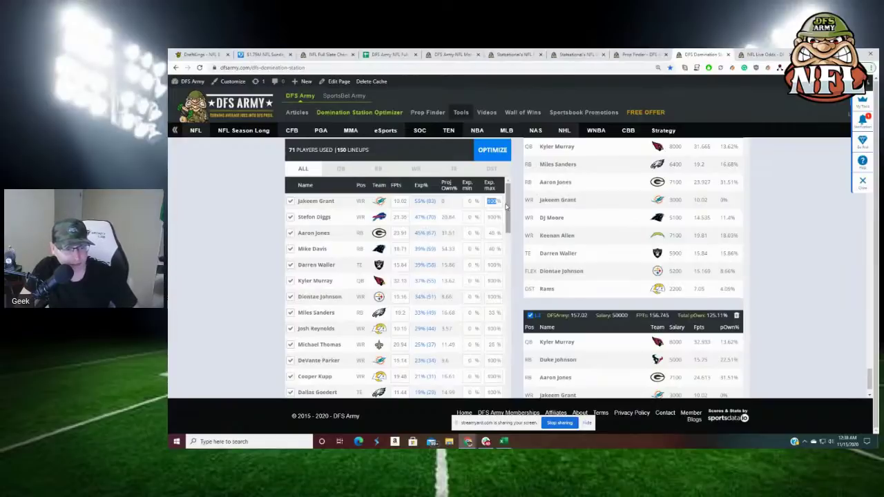
text(0)
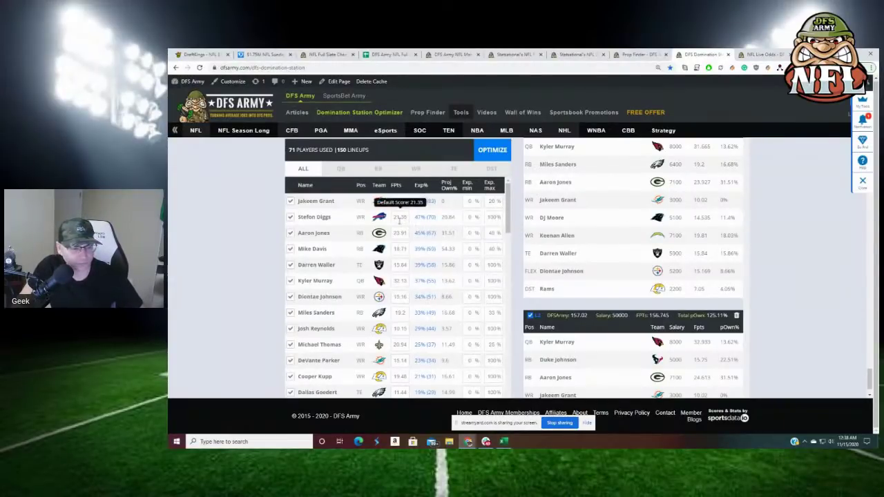
- Lower Stefon Diggs's projected fantasy points to 20
double_click(399, 217)
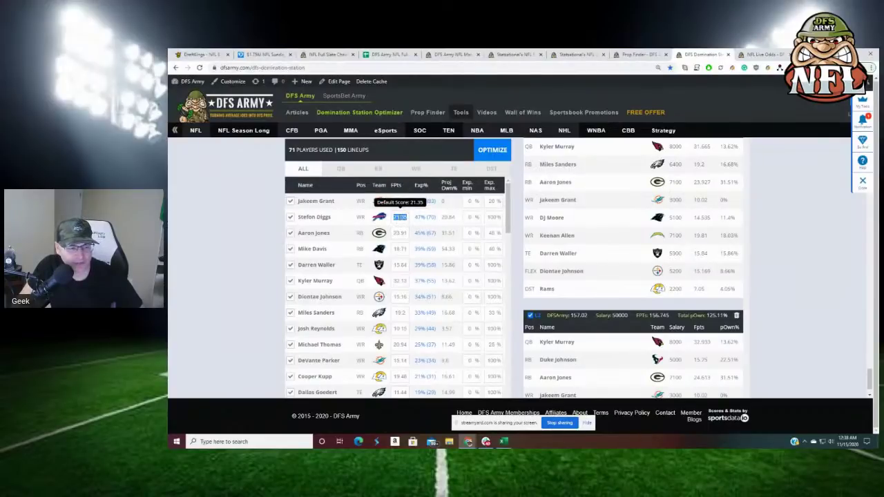
text(3)
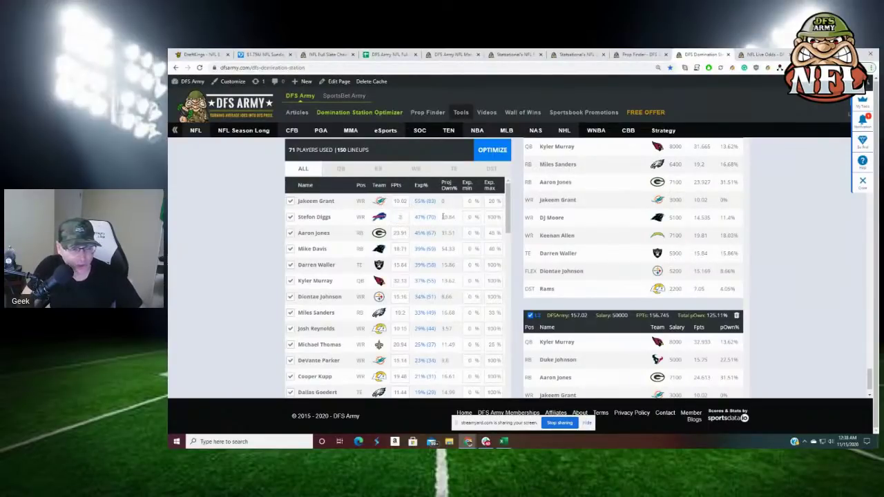
text(0)
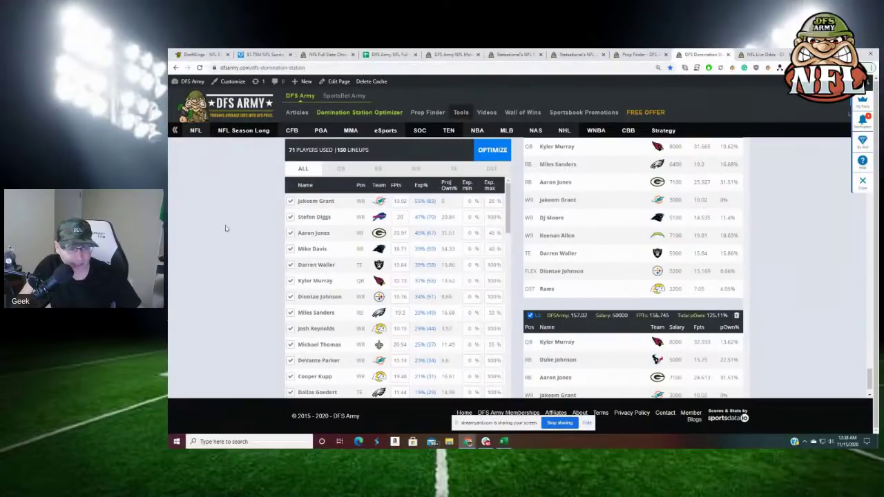
- Among the wide receivers, raise the projected fantasy points of Robert Woods to 17.25 and Davante Adams to 22
click(415, 169)
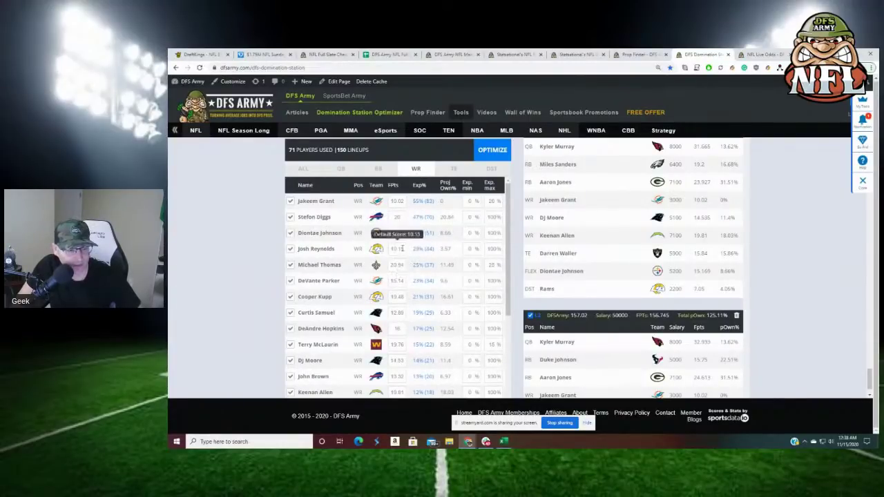
click(491, 249)
scroll(399, 274, down, 1)
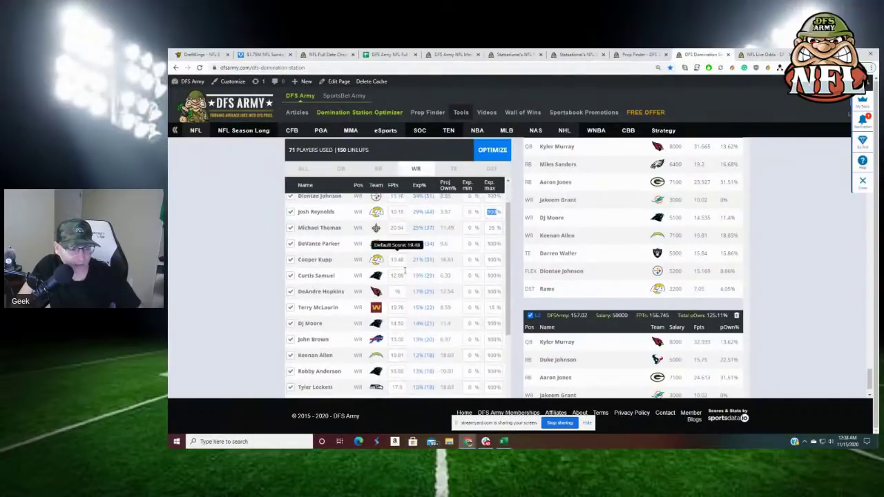
scroll(427, 278, down, 1)
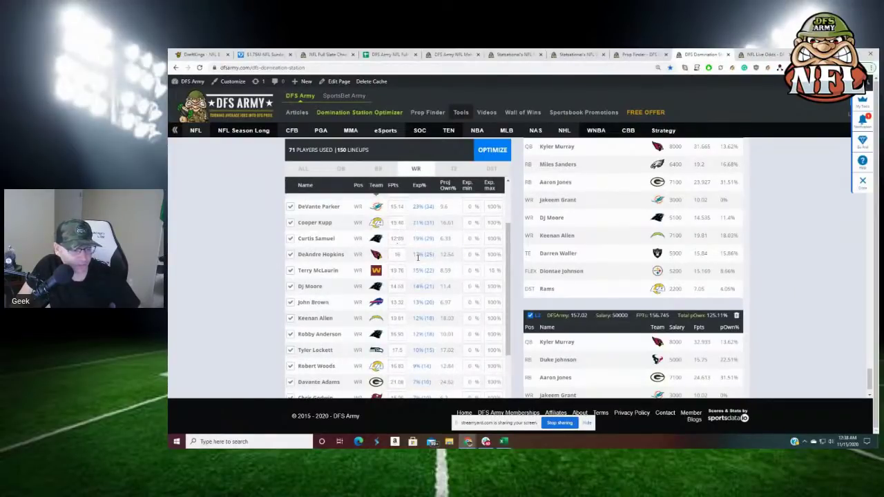
scroll(416, 269, down, 1)
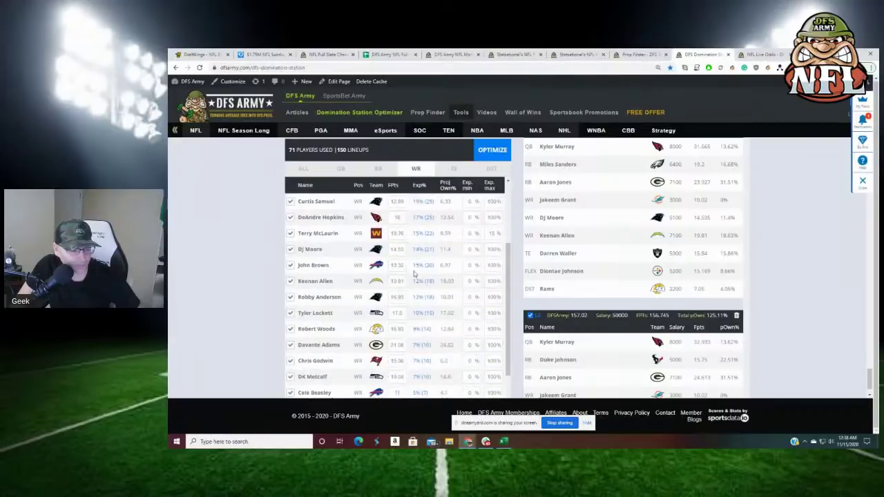
scroll(412, 276, down, 1)
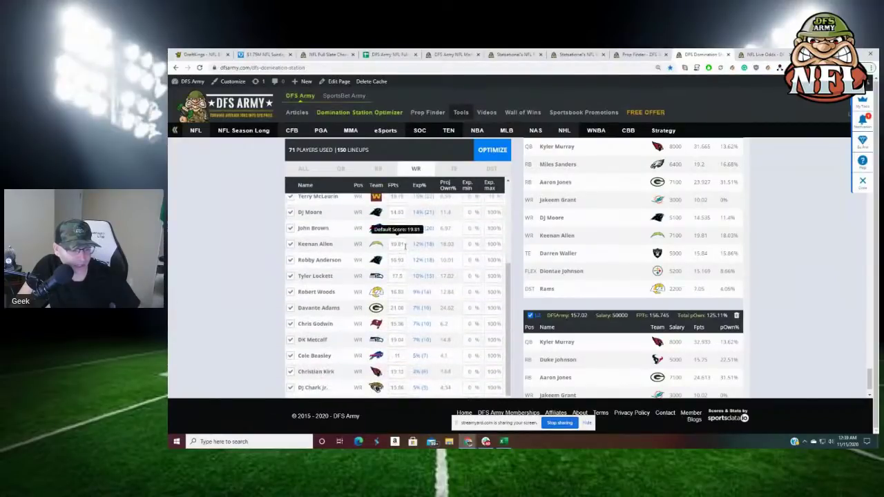
scroll(399, 259, down, 1)
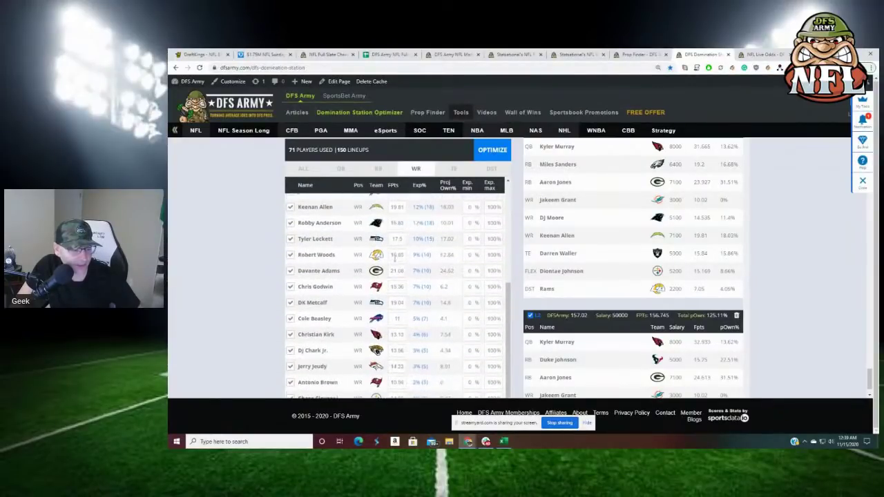
double_click(403, 271)
text(22)
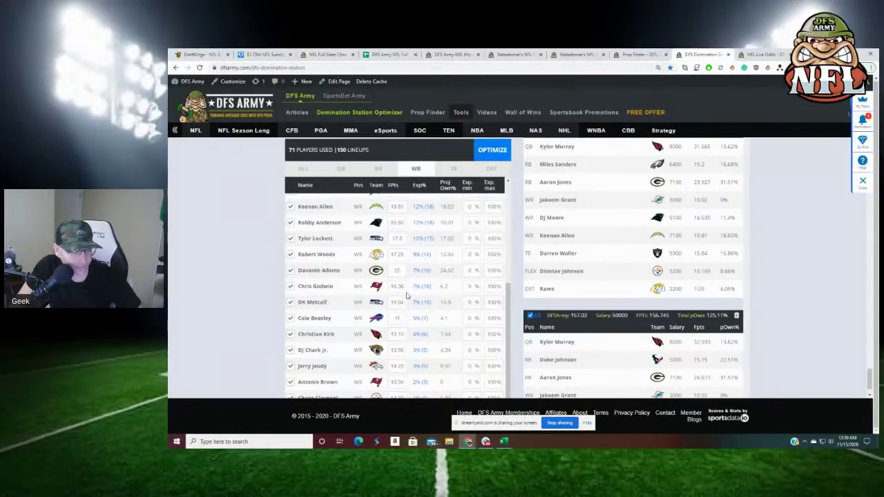
- Check the remaining wide receiver exposures and regenerate the 150 lineups with the updated projections and limits
scroll(408, 296, down, 1)
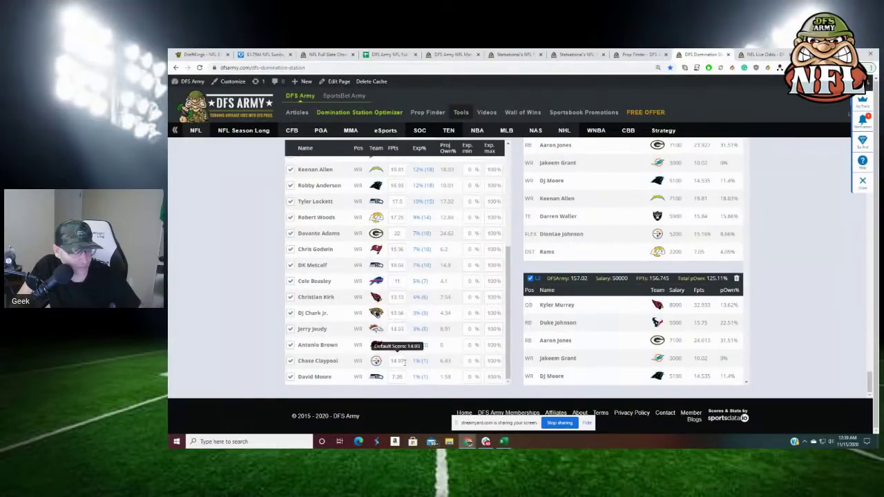
scroll(466, 334, up, 5)
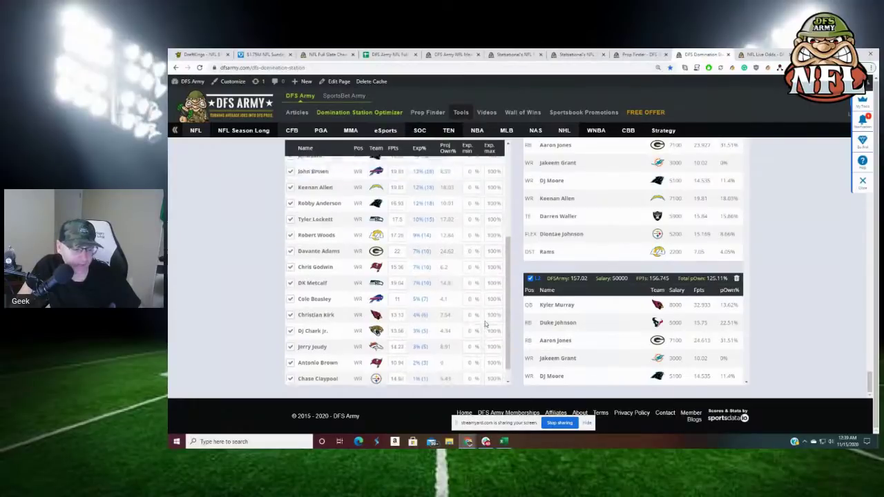
click(499, 221)
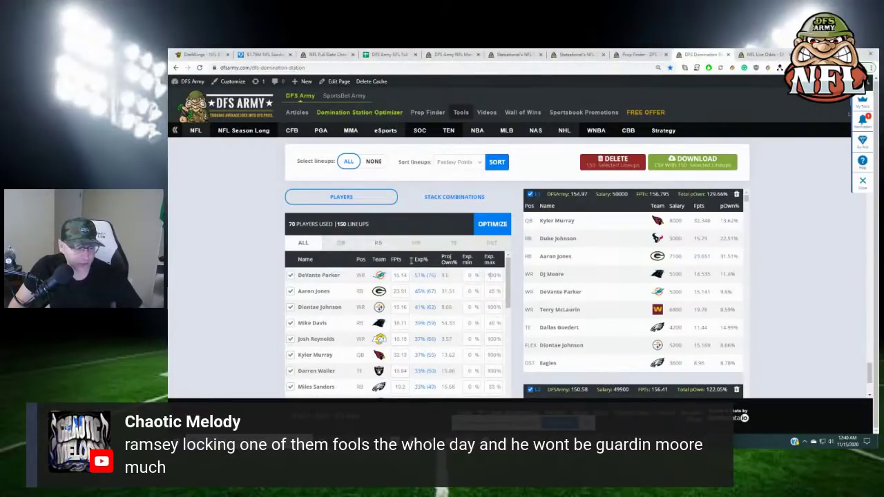
- Limit the maximum exposure of wide receivers DeVante Parker to 20% and Diontae Johnson to 25%
double_click(492, 276)
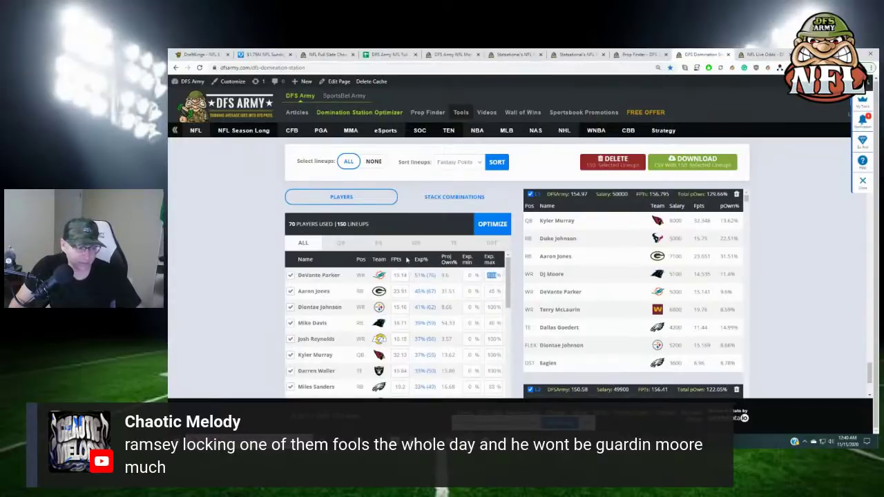
click(417, 246)
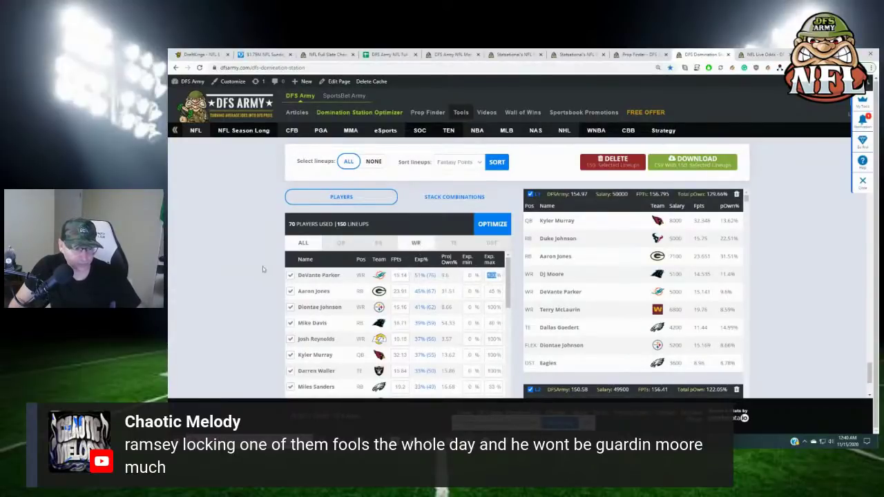
scroll(270, 269, down, 1)
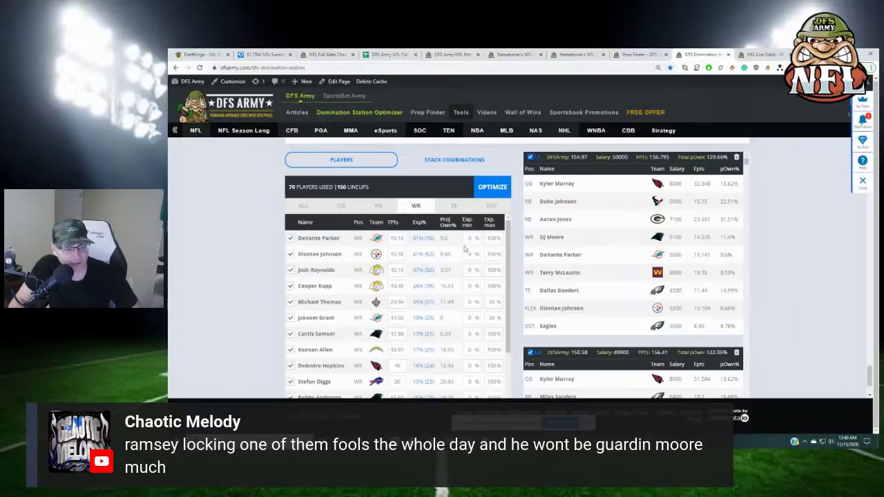
click(493, 238)
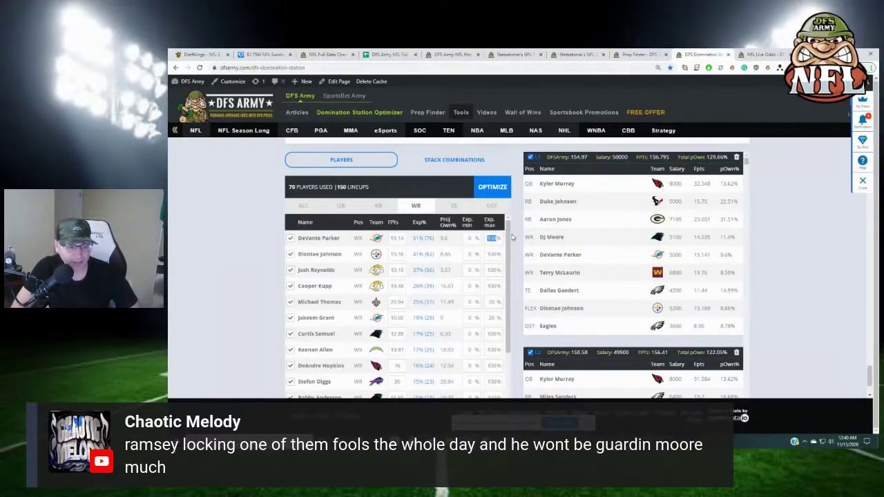
text(30)
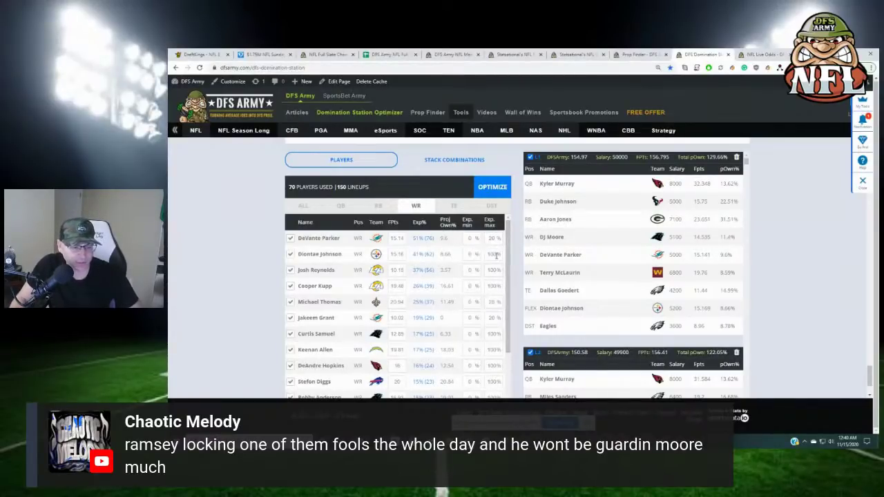
click(494, 254)
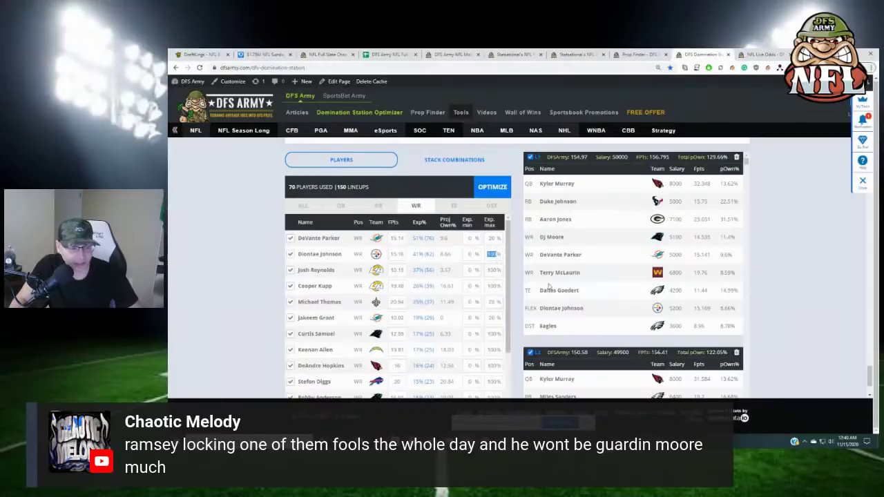
text(1)
key(BackSpace)
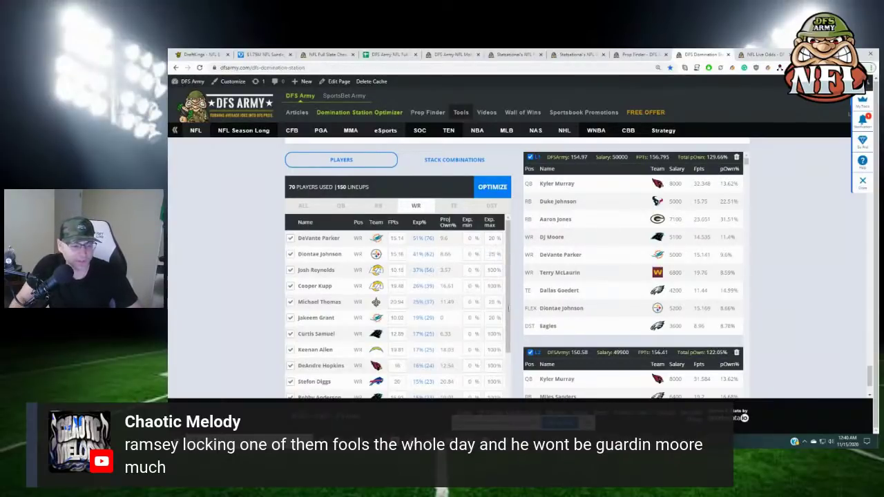
- Set Cooper Kupp's projected fantasy points to 19 and lower Curtis Samuel's maximum exposure
click(492, 286)
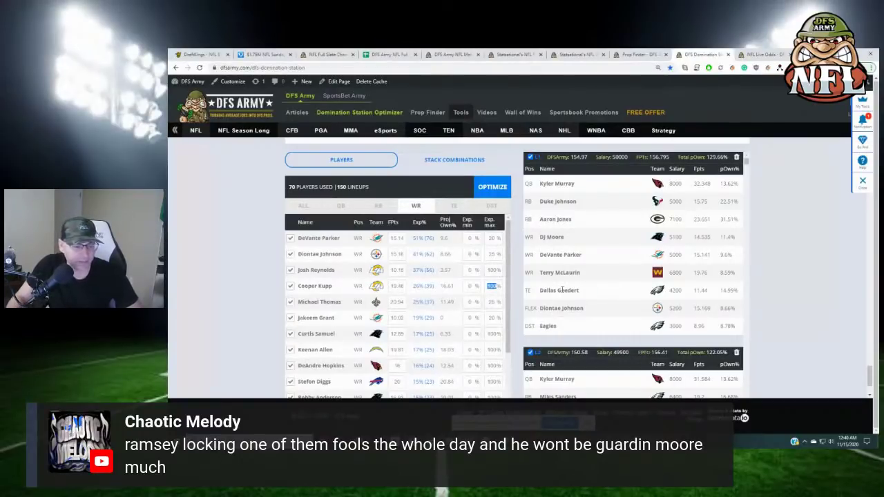
mouse_move(399, 287)
click(399, 286)
text(19)
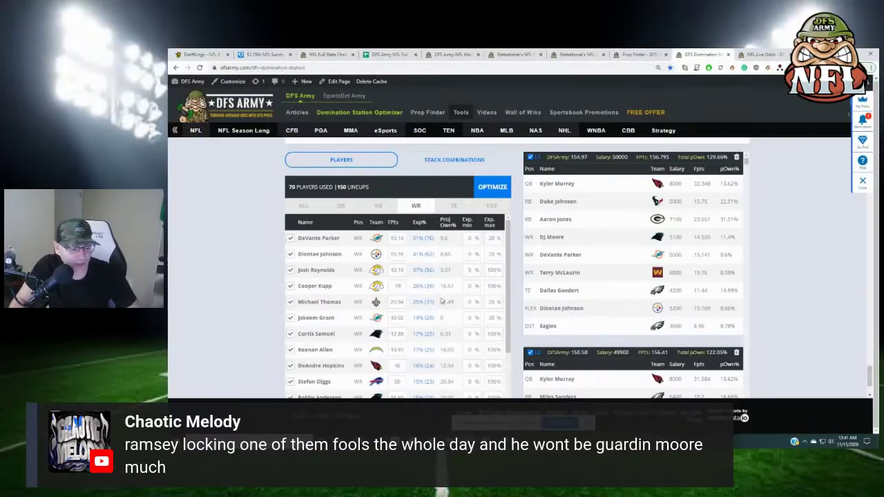
scroll(421, 299, down, 1)
mouse_move(400, 296)
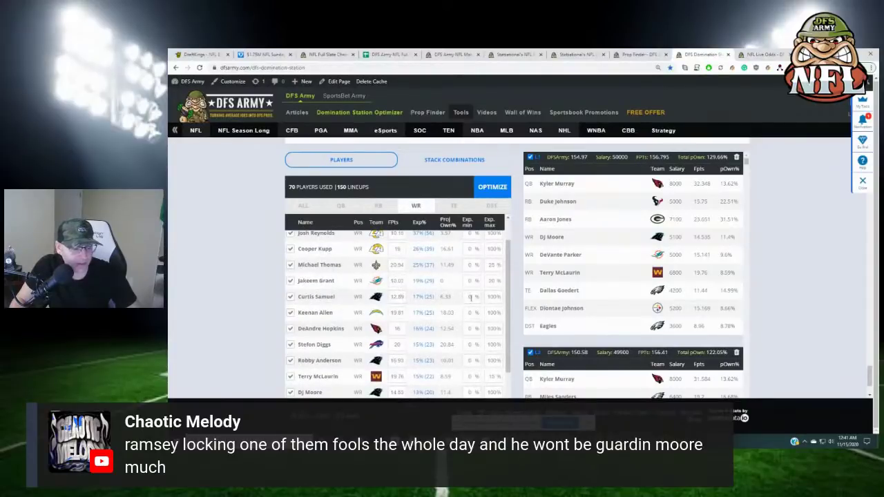
click(488, 297)
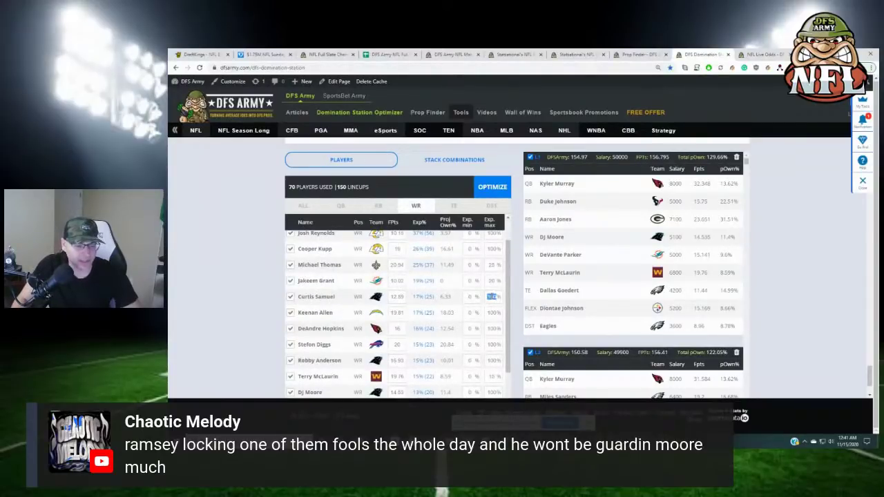
text(5)
- Check the rest of the wide receiver exposures and optimize the 150 lineups again
scroll(420, 295, down, 2)
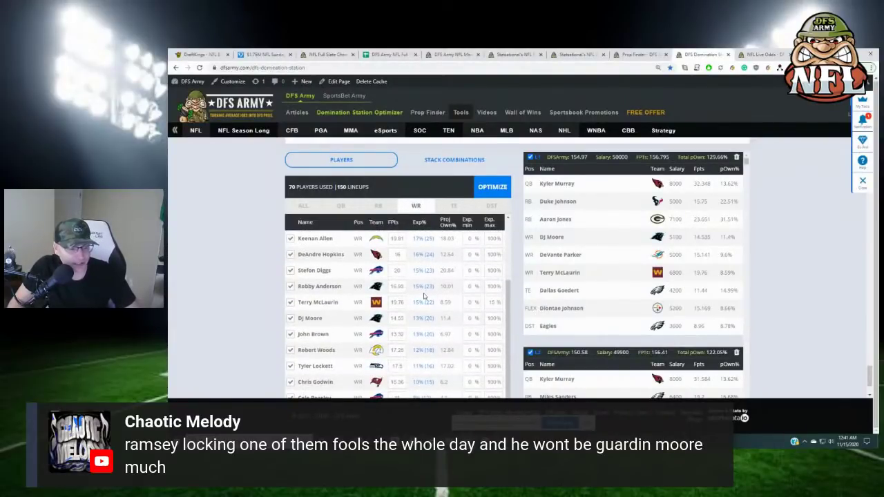
scroll(424, 296, down, 1)
scroll(435, 283, down, 1)
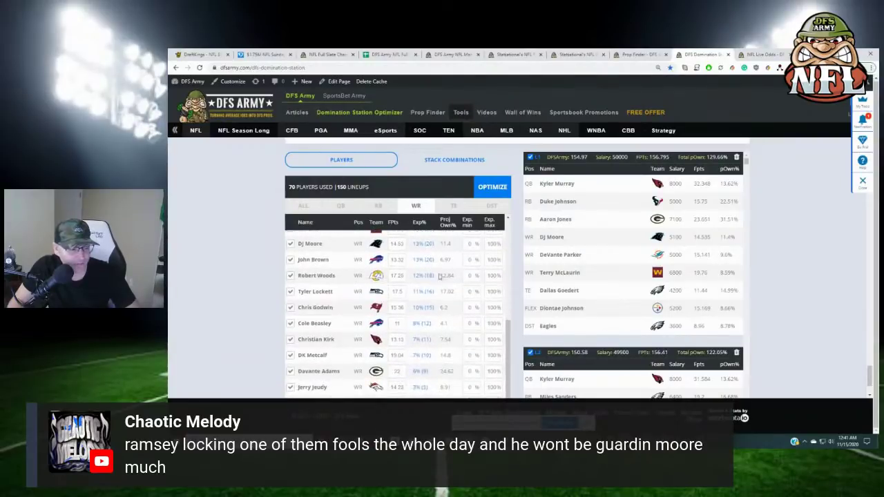
click(487, 191)
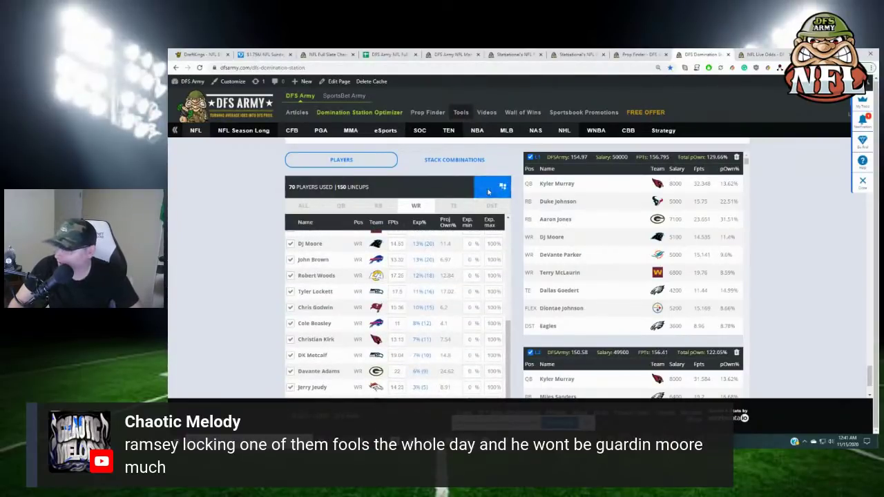
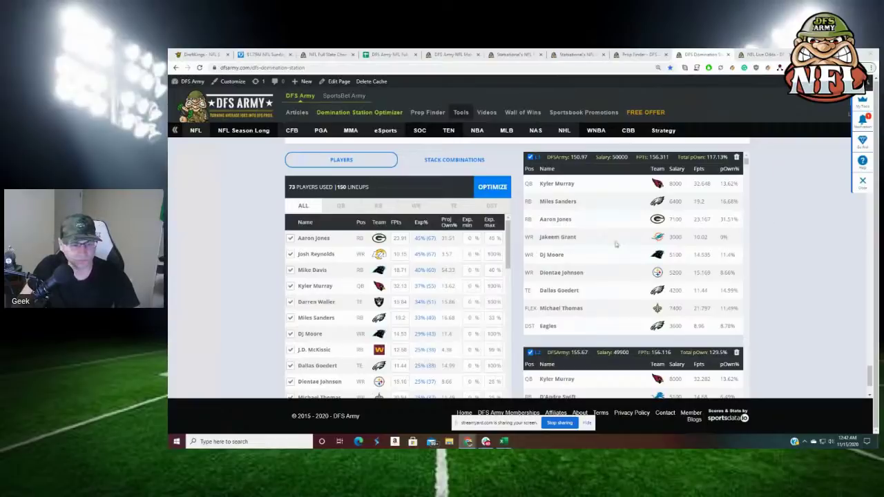
- Check the quarterback exposures and limit running back J.D. McKissic's maximum exposure to 5%
click(339, 209)
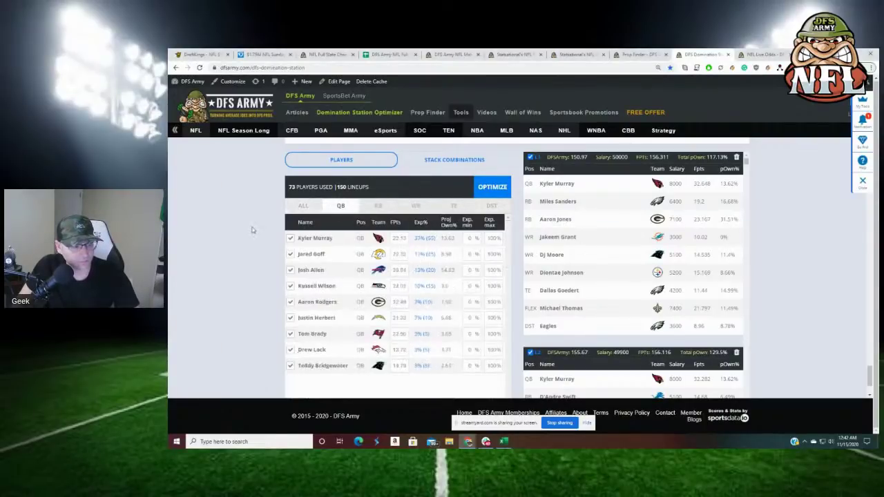
click(388, 209)
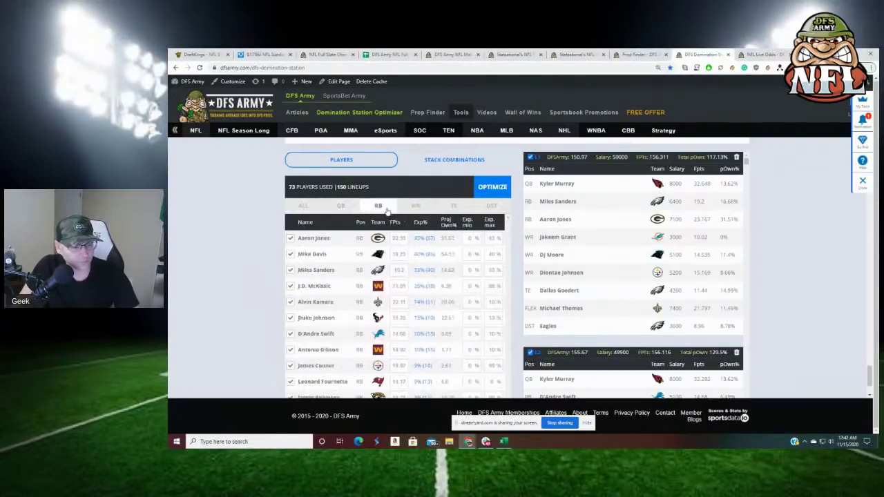
scroll(390, 211, down, 2)
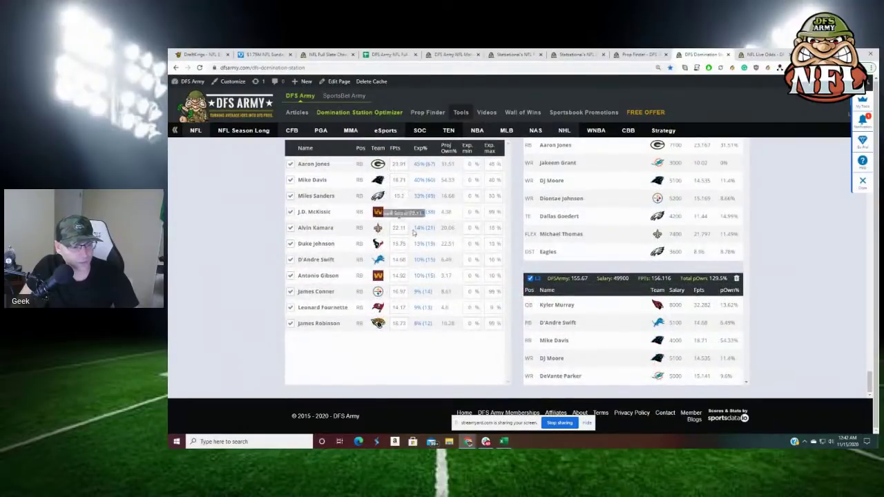
double_click(489, 212)
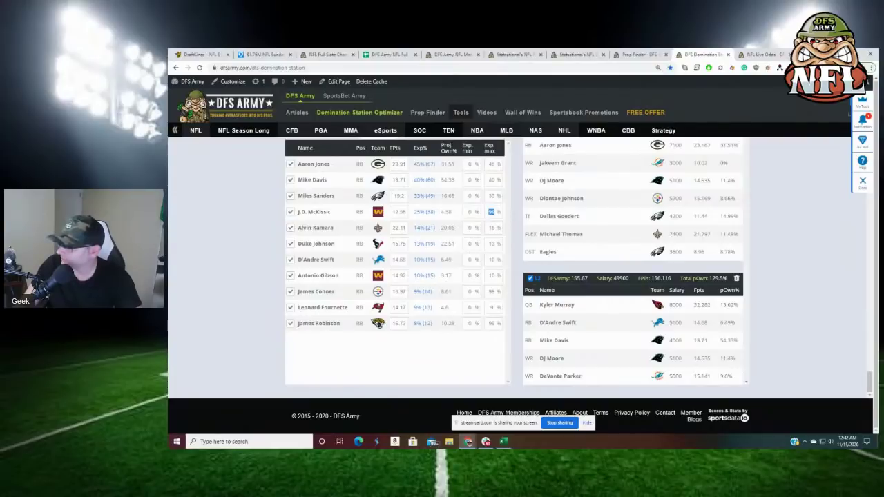
text(99)
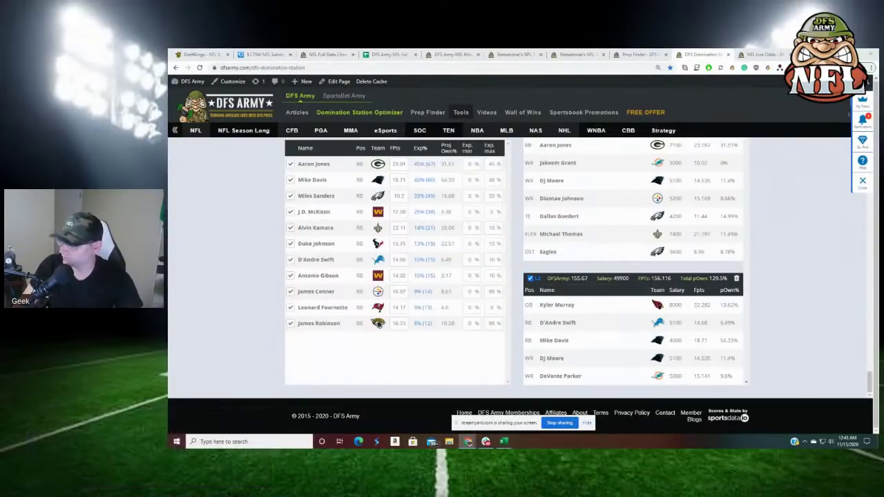
scroll(407, 195, up, 1)
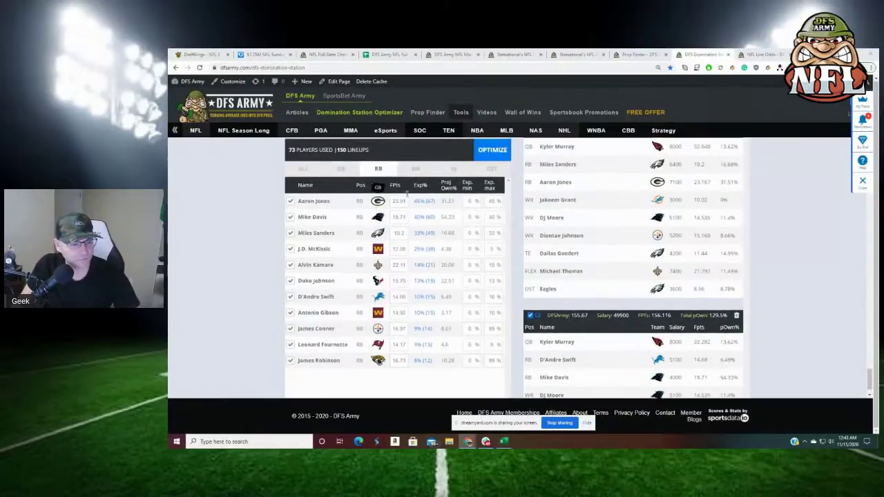
- Set wide receiver Josh Reynolds' projected fantasy points to 9.4
click(415, 173)
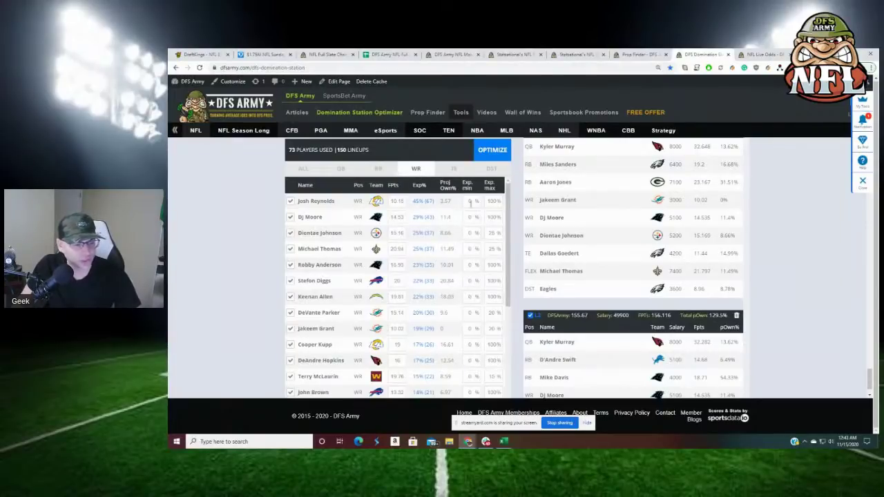
double_click(493, 201)
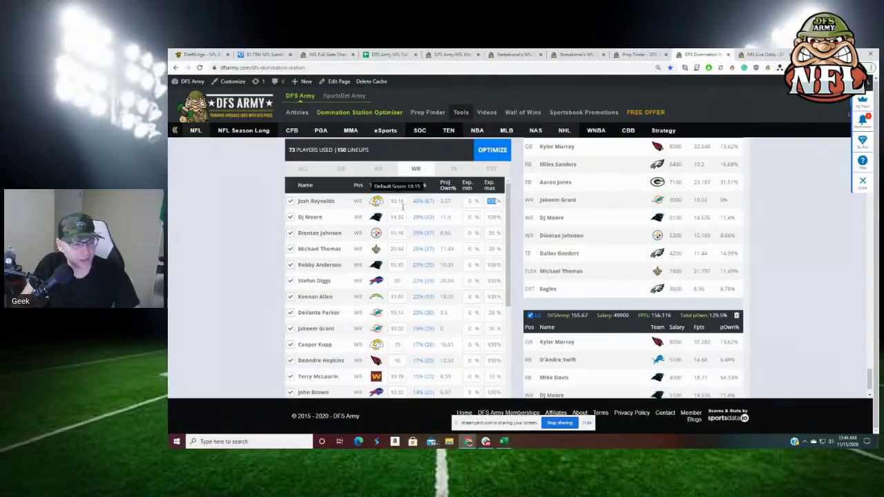
double_click(397, 201)
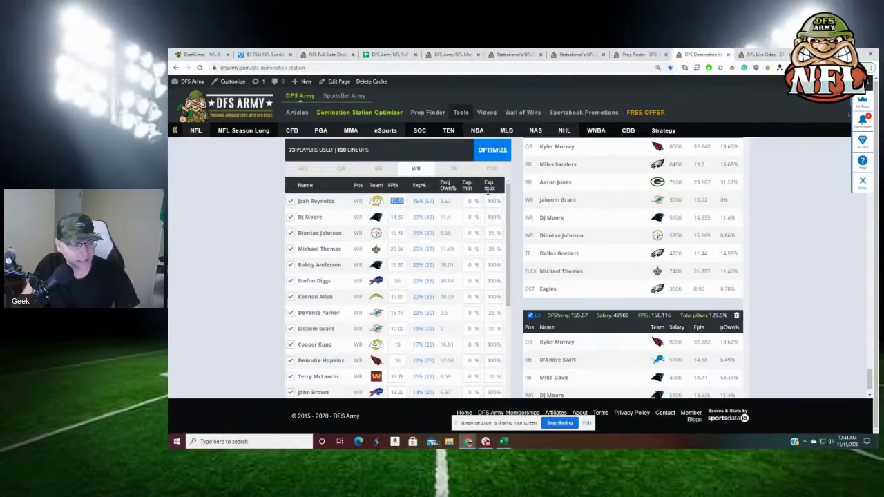
click(398, 200)
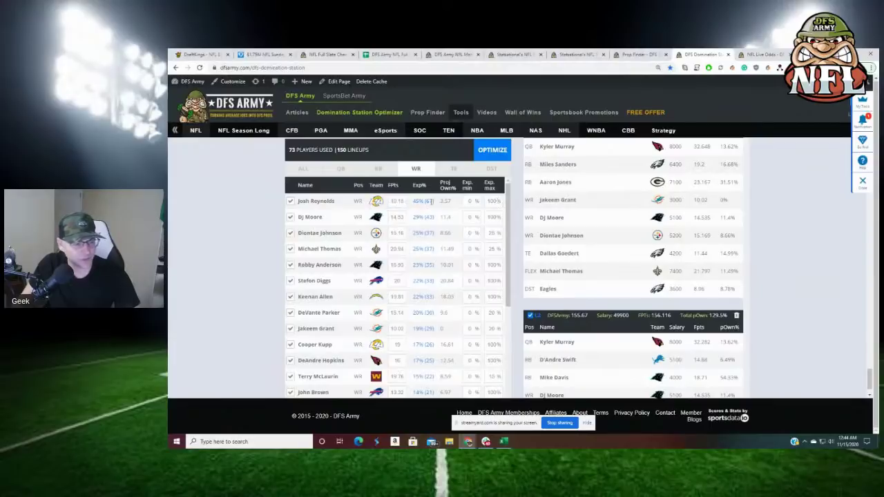
double_click(397, 201)
text(9)
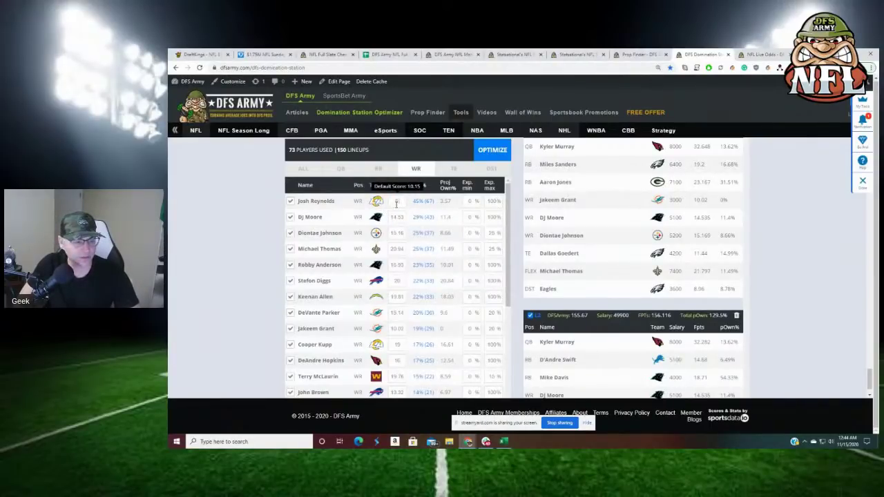
text(.4)
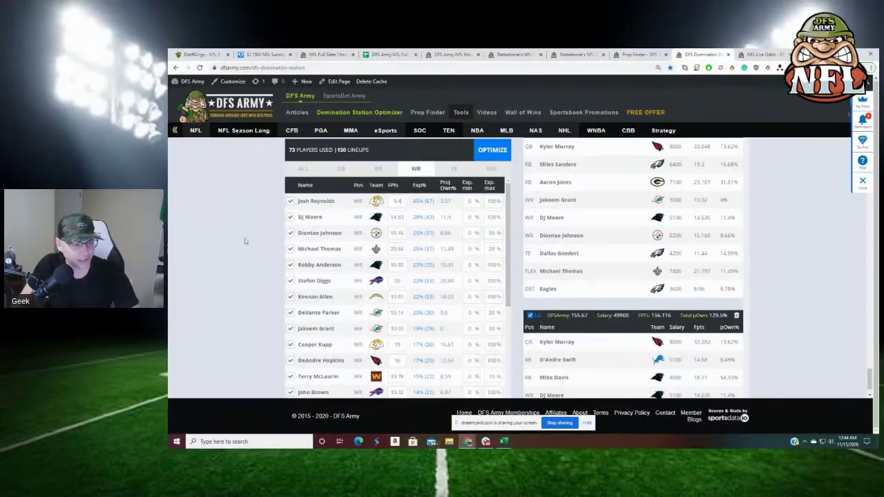
- Limit the maximum exposure of wide receivers DJ Moore to 12% and Robby Anderson to 13%
double_click(492, 217)
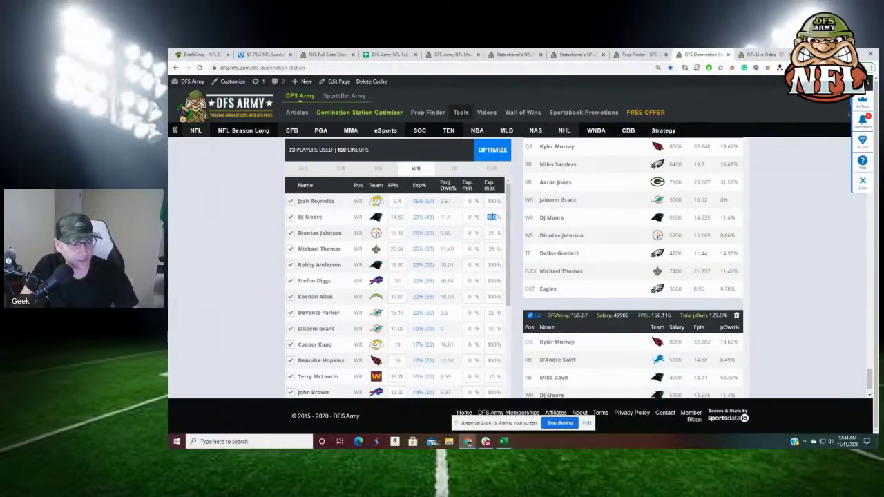
key(BackSpace)
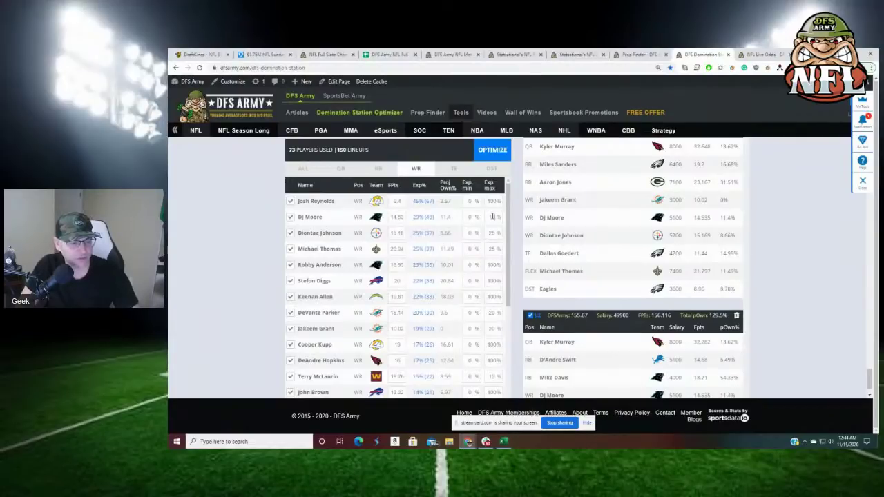
text(12)
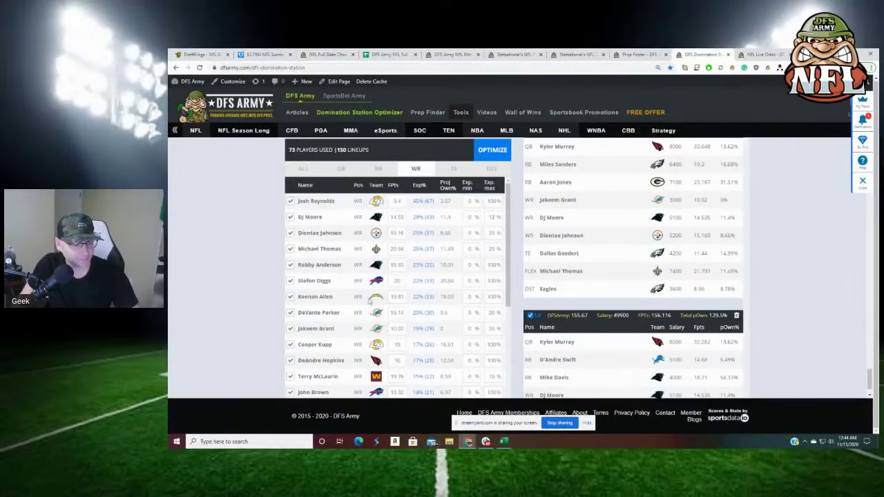
double_click(492, 265)
text(13)
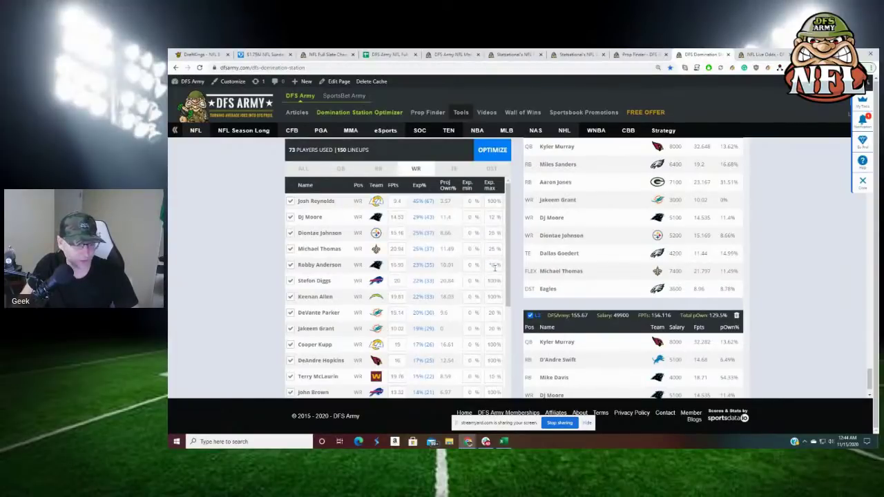
- Set wide receiver Jakeem Grant's maximum exposure to 20%
scroll(409, 286, down, 1)
scroll(408, 287, down, 1)
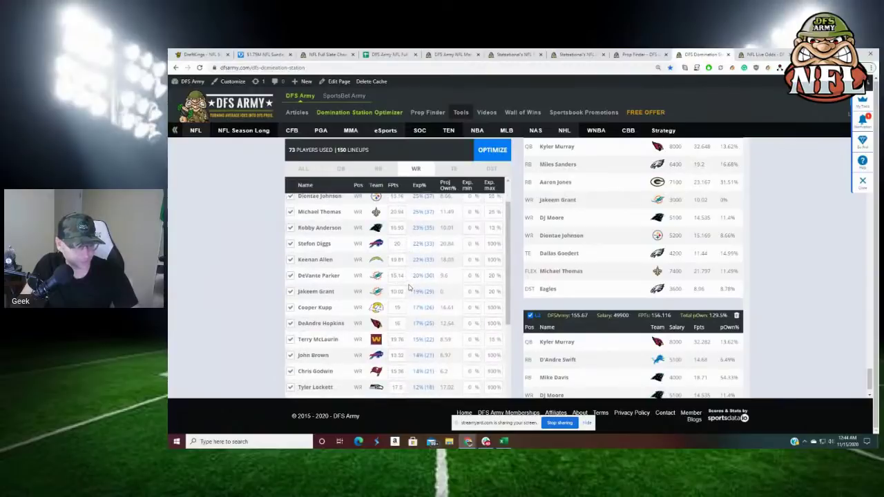
double_click(490, 291)
text(20)
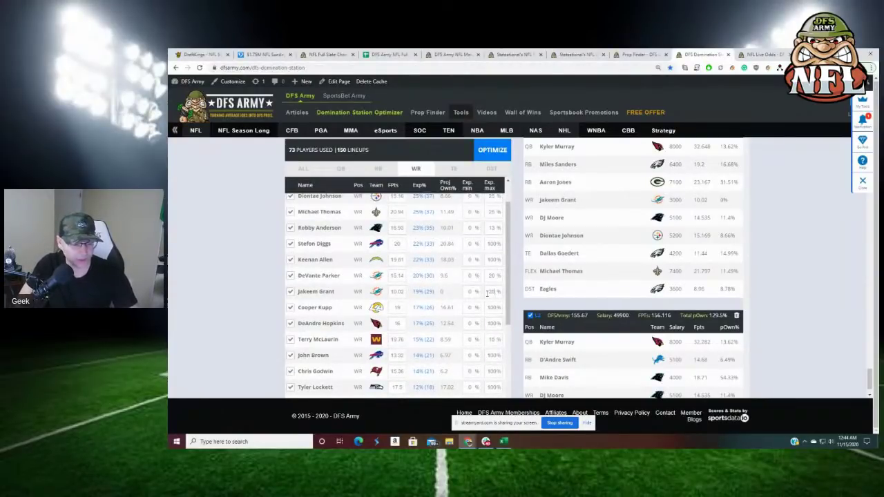
- Set Davante Adams' projected fantasy points to 22.5 and regenerate the 150 lineups
scroll(293, 286, down, 3)
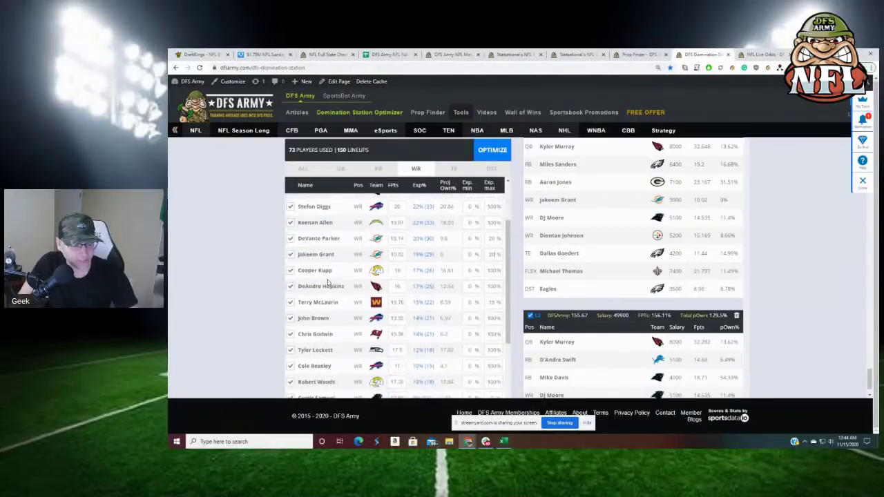
scroll(425, 293, down, 1)
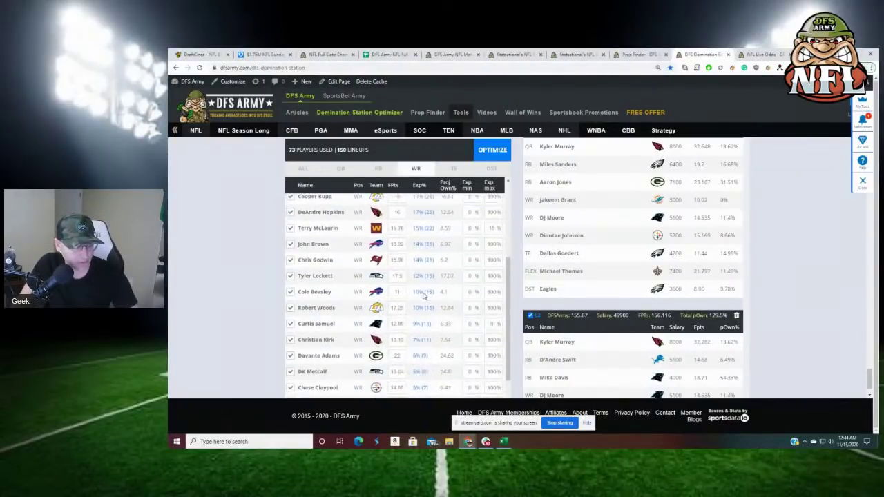
scroll(425, 293, down, 1)
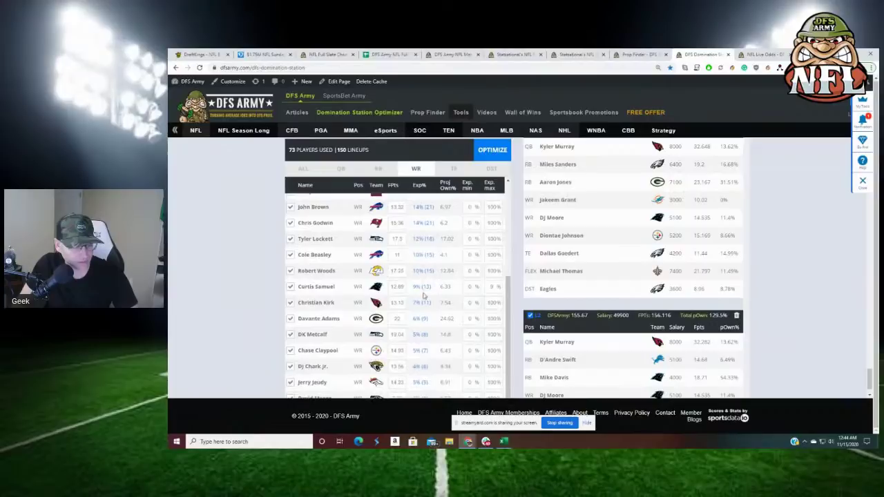
scroll(423, 295, down, 1)
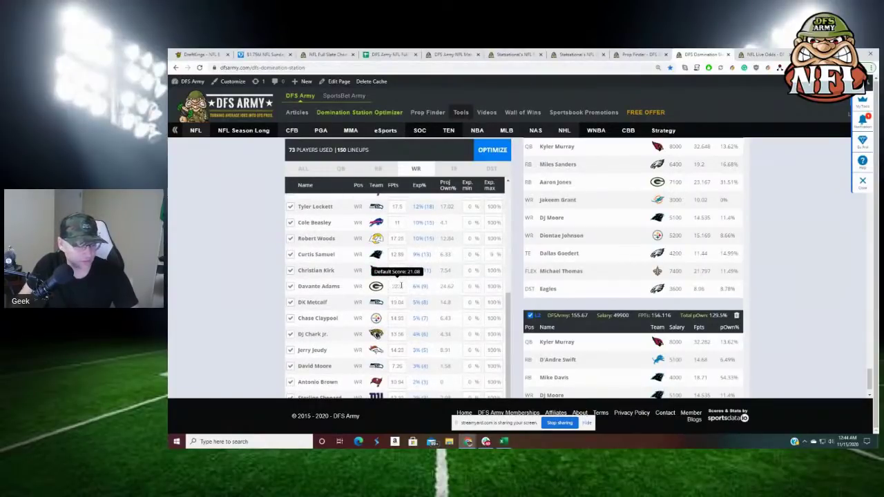
scroll(397, 289, up, 2)
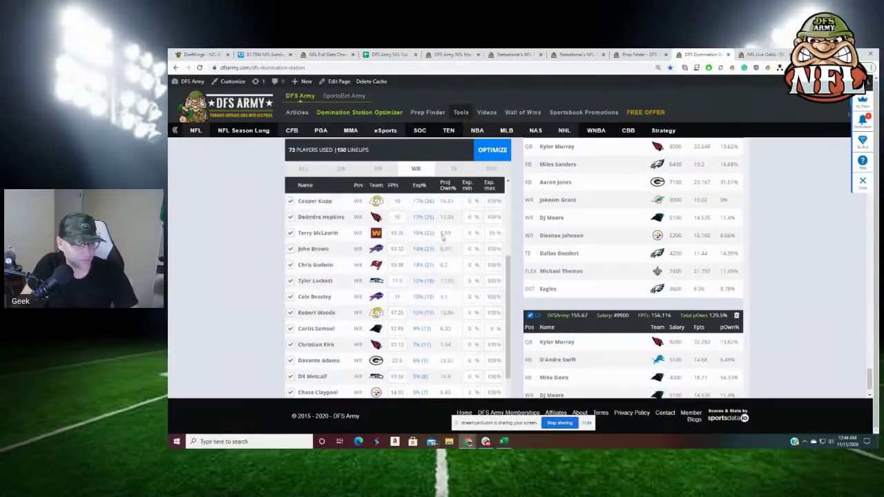
click(493, 154)
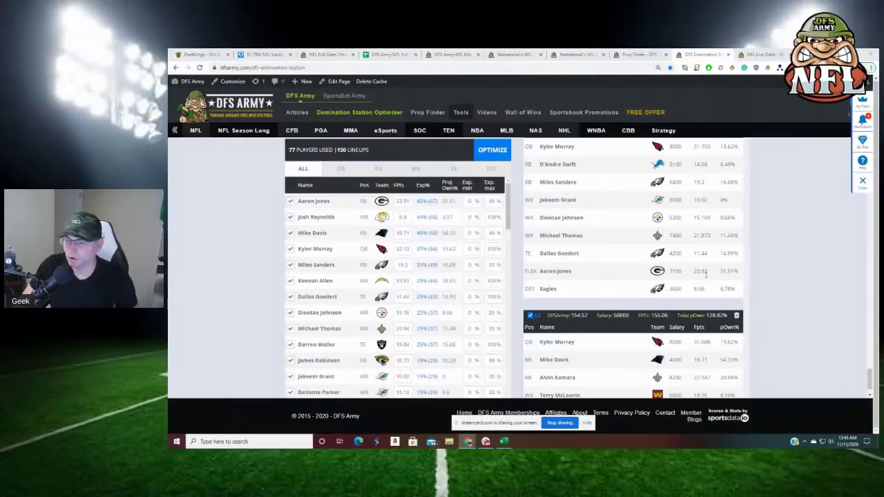
- Limit the maximum exposure of the Chargers and Raiders defenses to 5% each
click(491, 170)
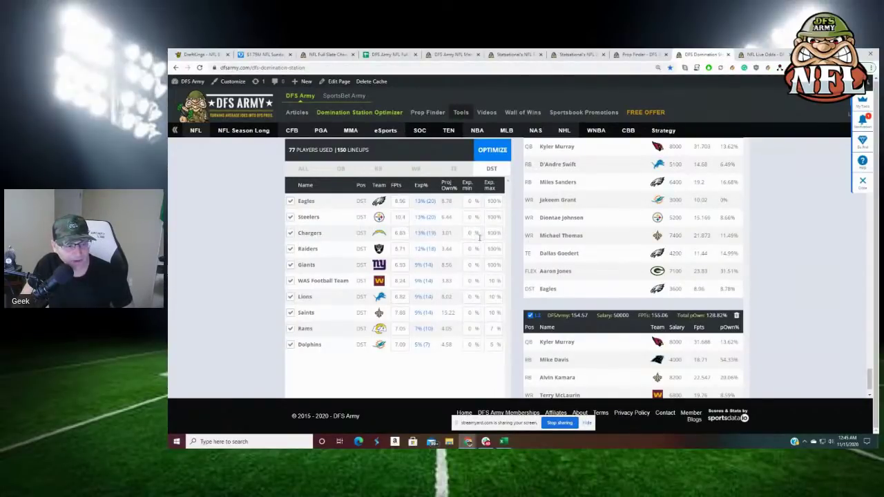
double_click(492, 233)
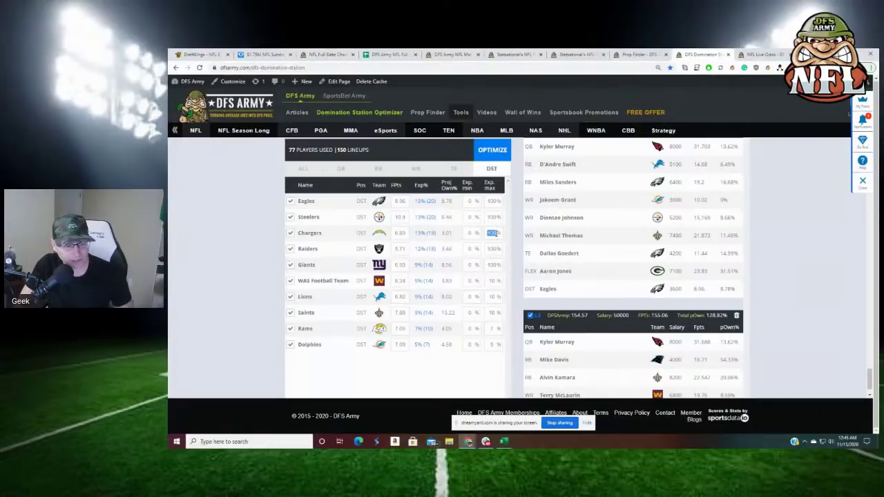
key(BackSpace)
text(2)
key(Return)
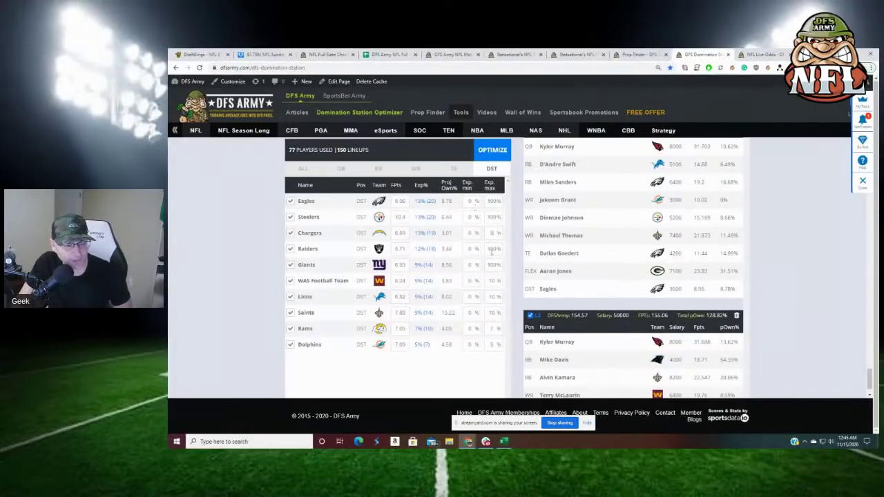
double_click(493, 250)
text(5)
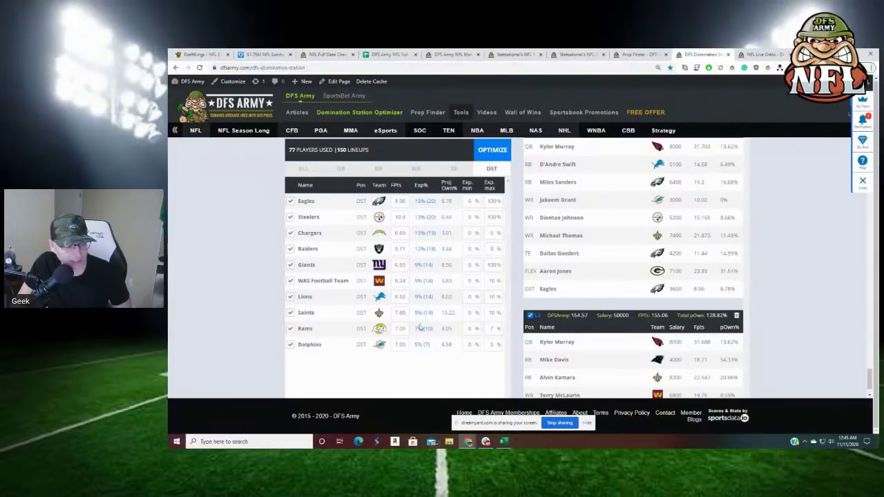
- Check the tight end exposures and lower Josh Reynolds' projected fantasy points to 9.2
click(455, 173)
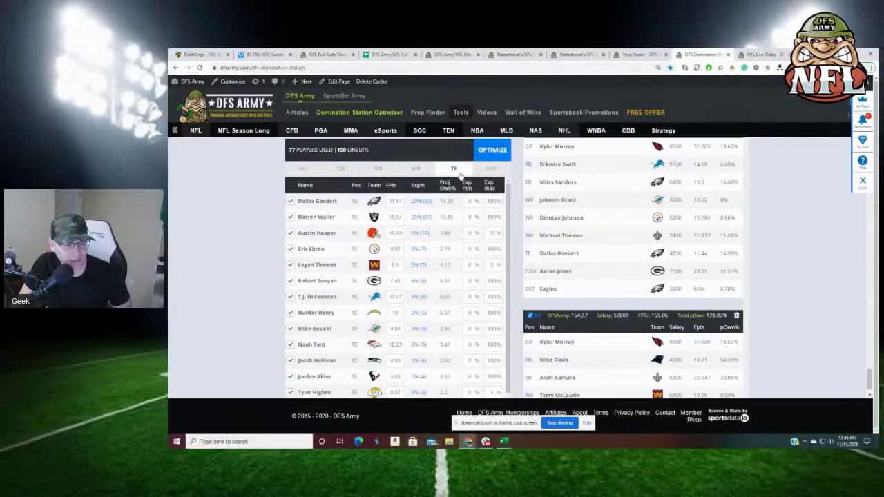
scroll(301, 250, up, 1)
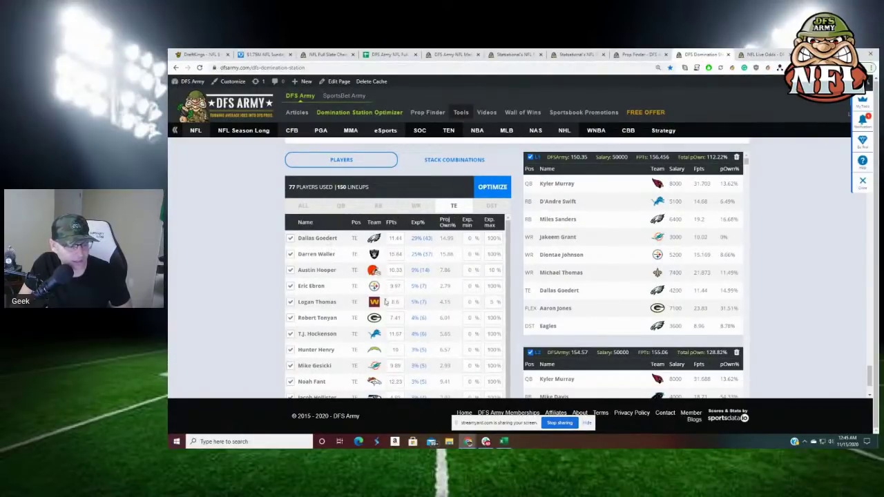
click(412, 209)
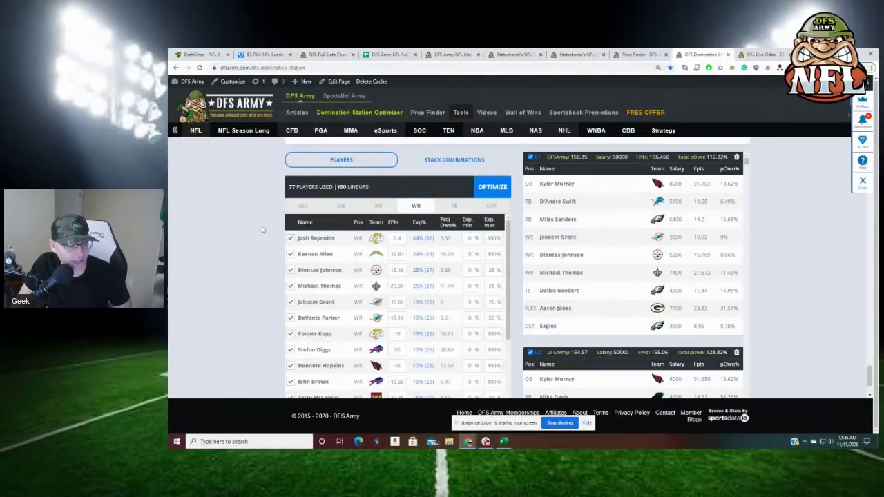
scroll(465, 232, down, 2)
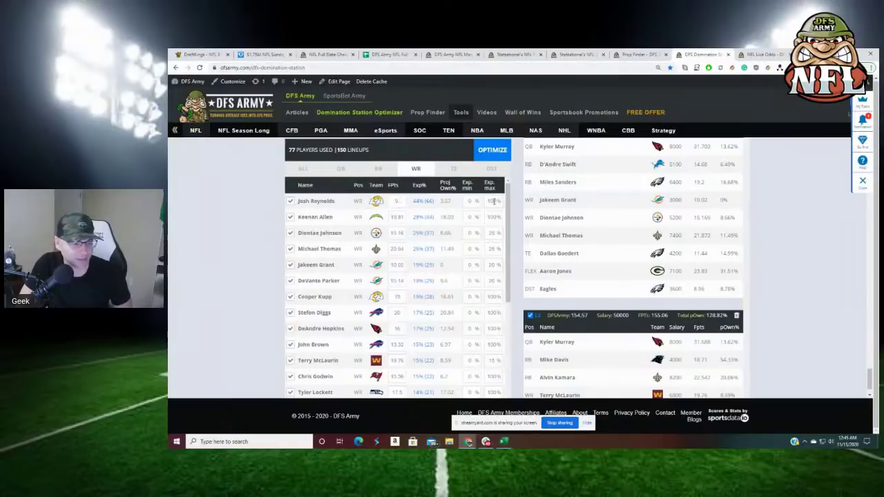
text(.2)
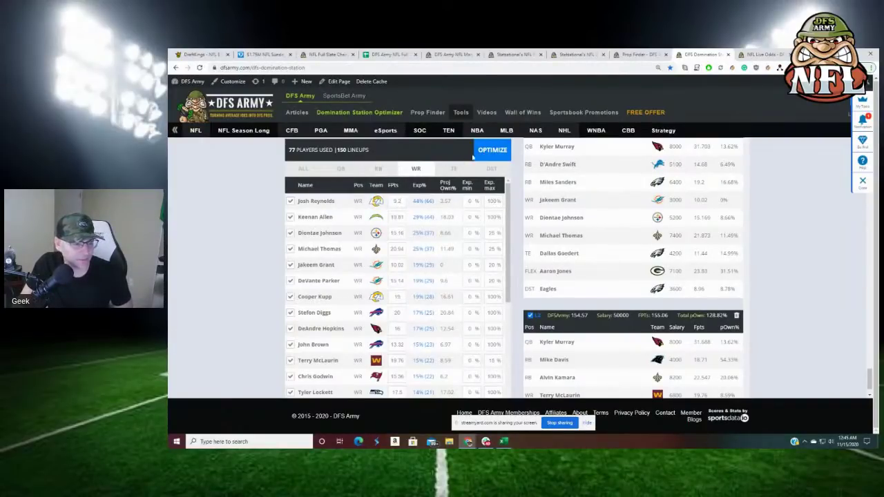
- Limit running back James Robinson's maximum exposure to 10%
click(377, 170)
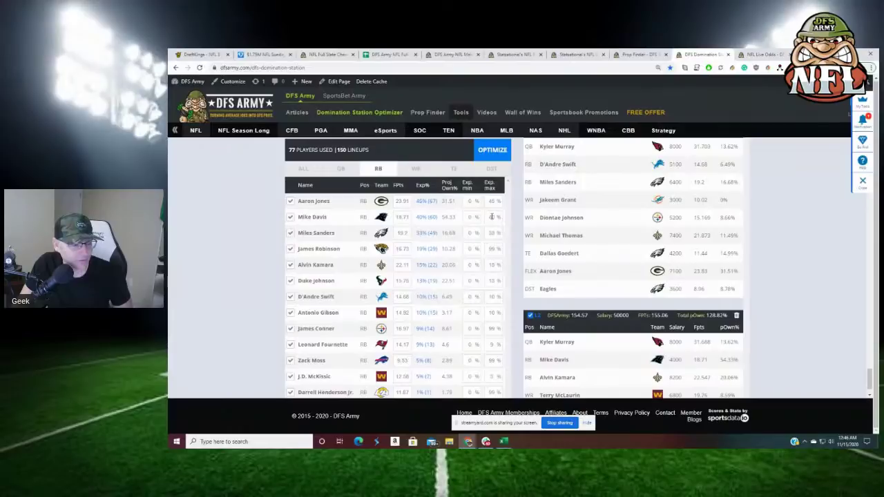
double_click(491, 250)
text(10)
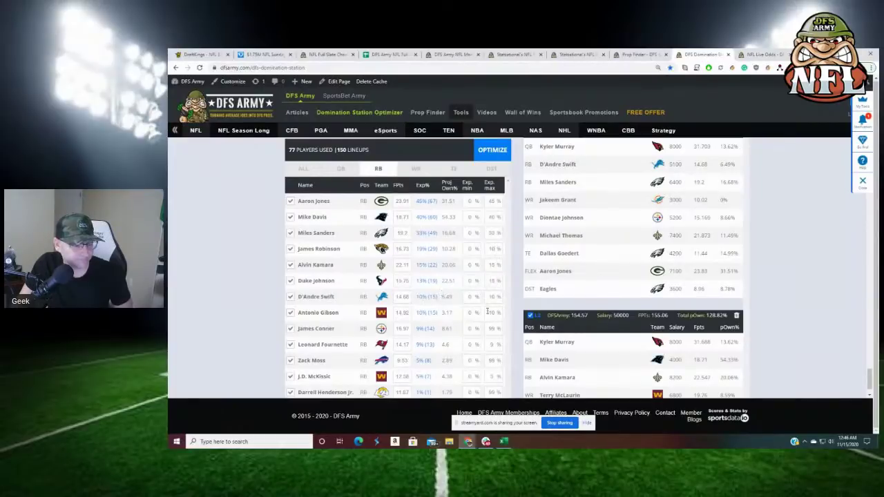
- Check the running back and wide receiver exposures, and regenerate the 150 lineups
scroll(488, 313, down, 1)
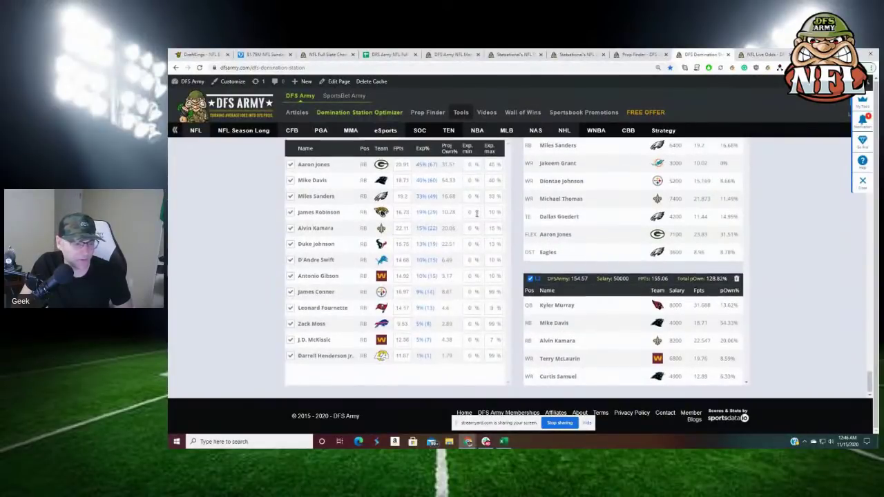
scroll(477, 213, up, 1)
click(417, 169)
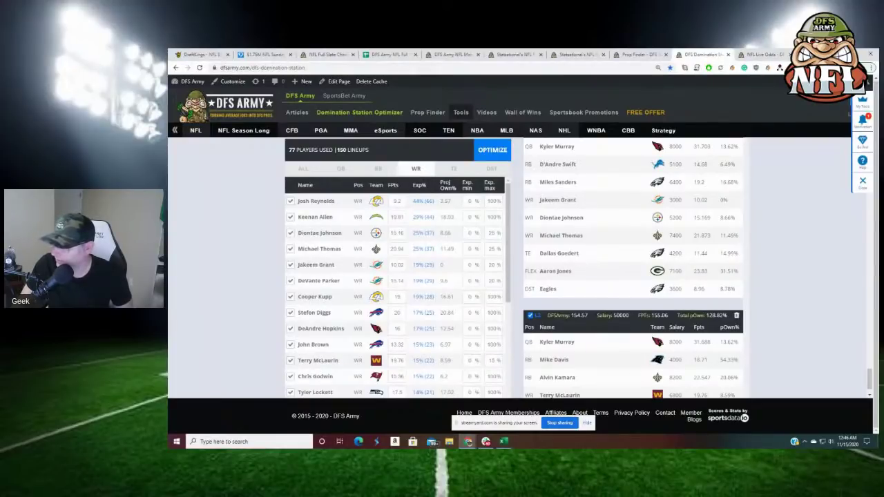
scroll(488, 225, up, 1)
click(488, 226)
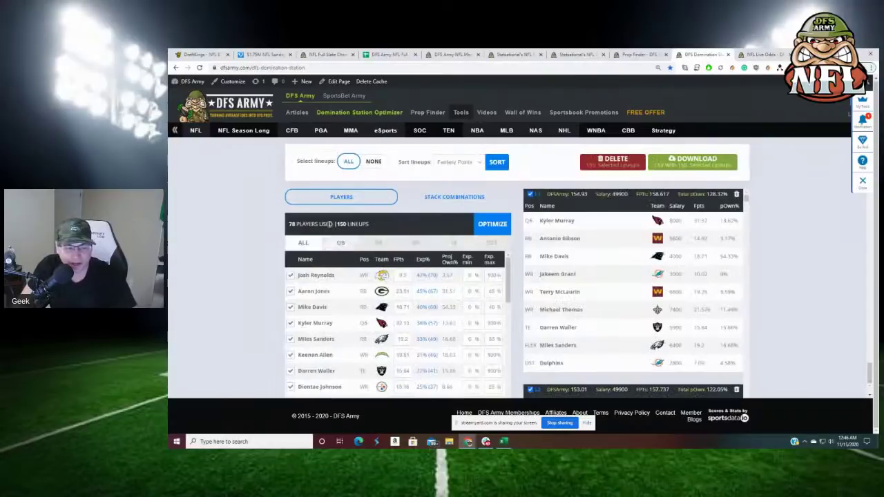
- Review the running back and wide receiver exposures and limit Josh Reynolds' maximum exposure to 18%
scroll(319, 234, down, 3)
scroll(592, 251, down, 1)
scroll(582, 212, up, 1)
scroll(614, 270, up, 1)
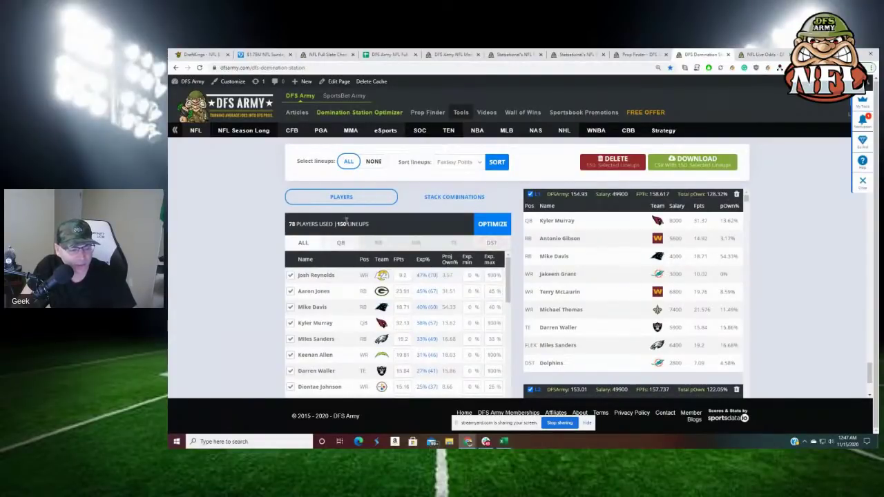
scroll(375, 219, down, 1)
click(377, 205)
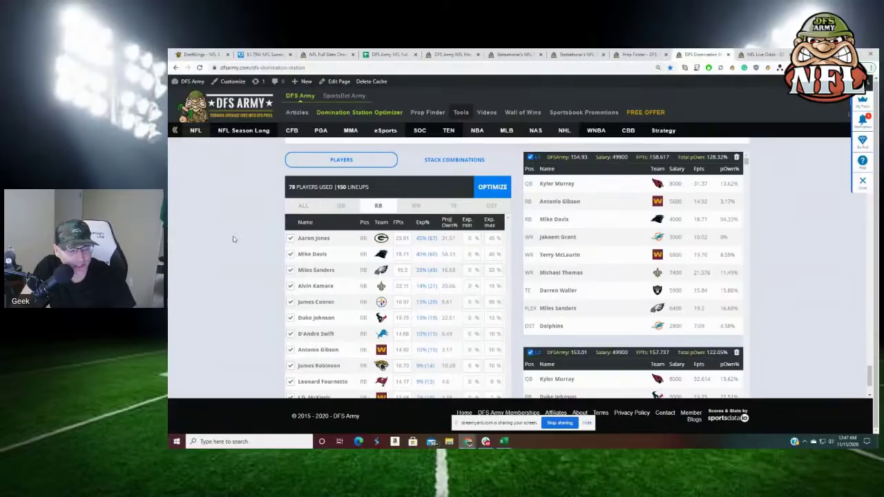
scroll(291, 234, down, 1)
click(415, 171)
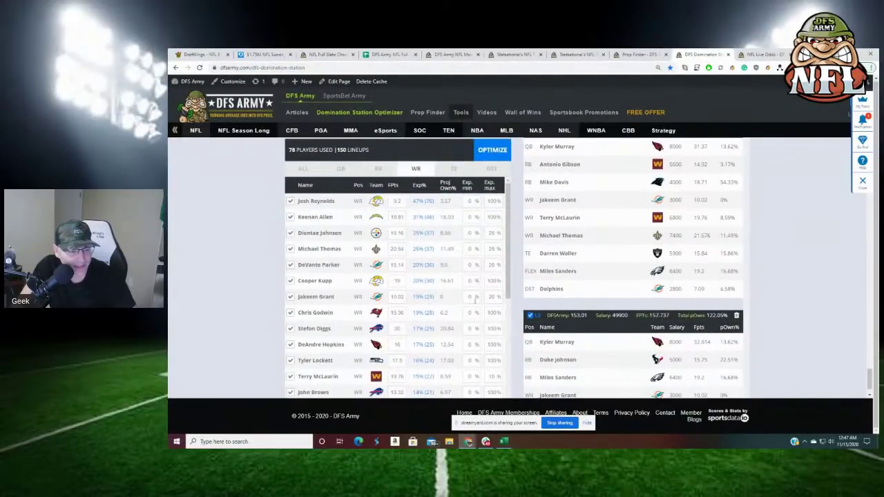
click(492, 201)
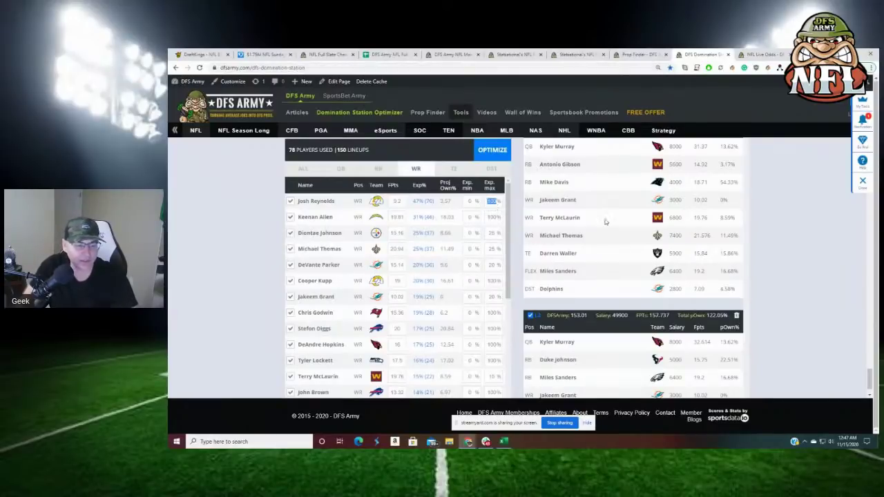
text(18)
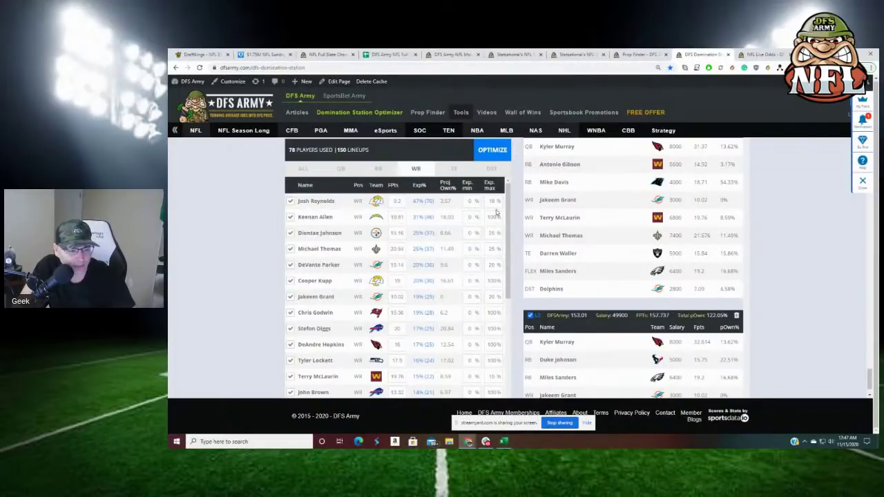
- Set Chris Godwin's projected fantasy points to 15 and his maximum exposure to 12%
scroll(493, 255, down, 1)
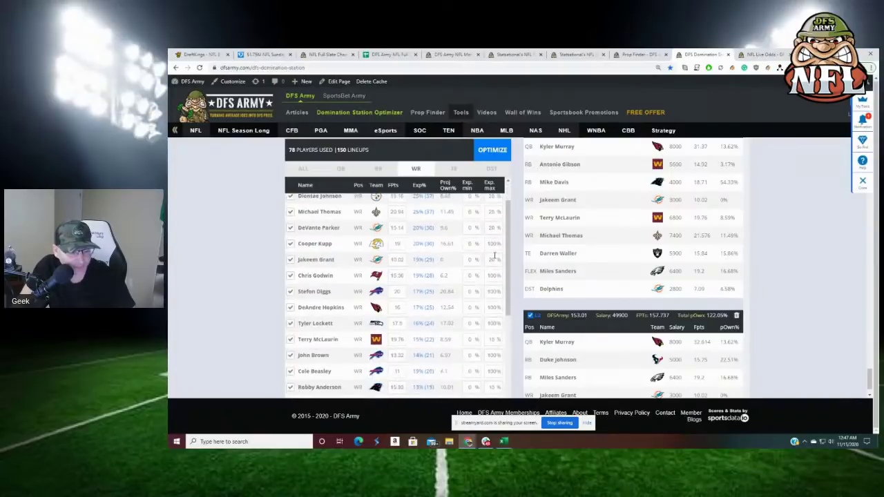
double_click(399, 276)
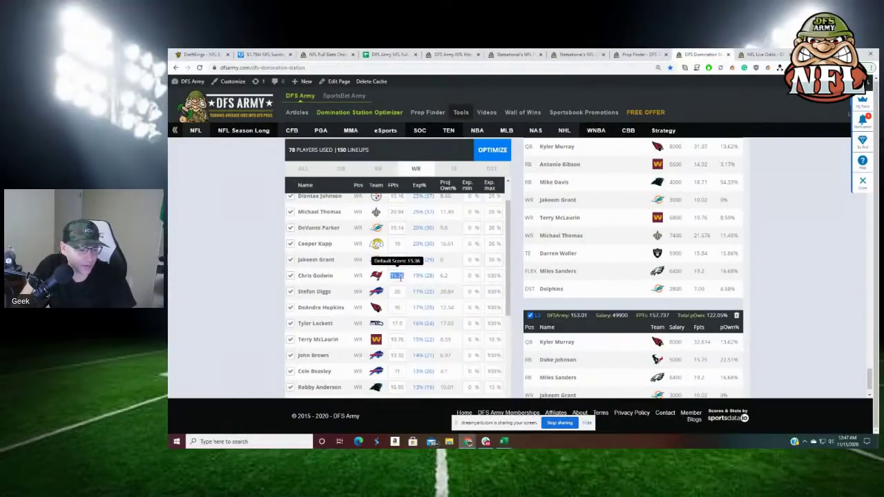
text(15)
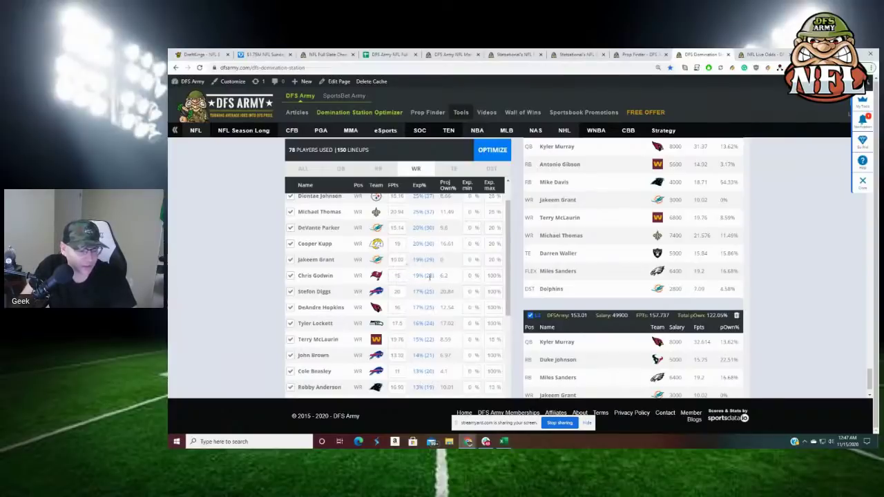
double_click(495, 277)
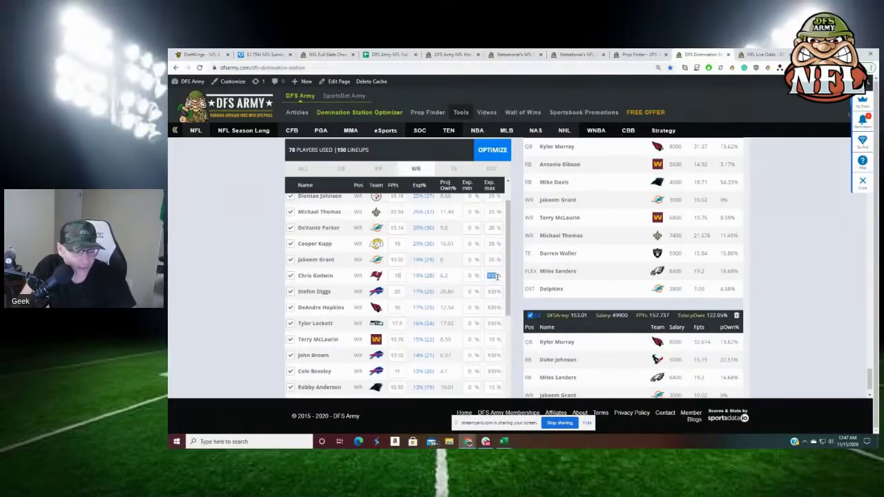
text(12)
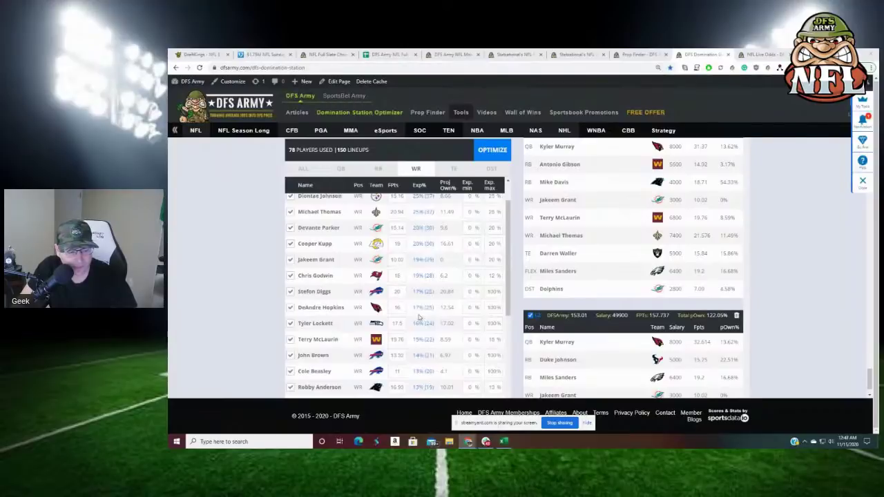
- Set Cole Beasley's projected fantasy points to 10 and limit Sterling Shepard's maximum exposure to 2%
scroll(419, 316, down, 2)
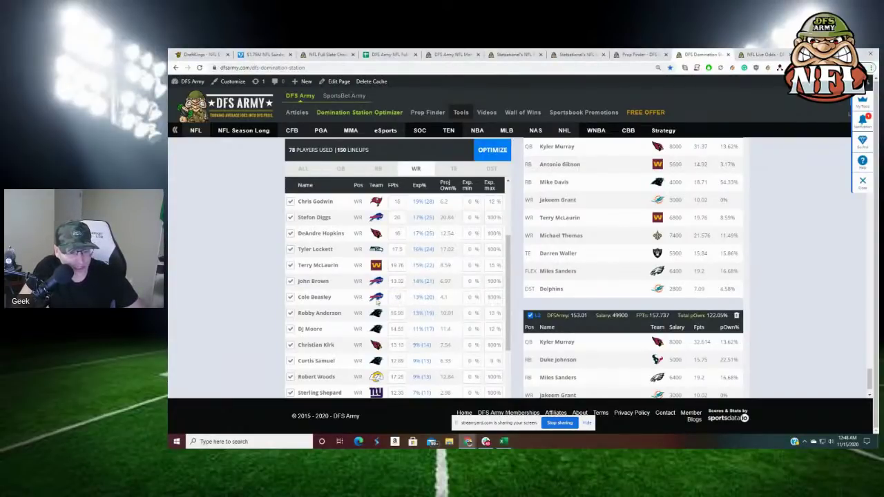
scroll(377, 301, down, 1)
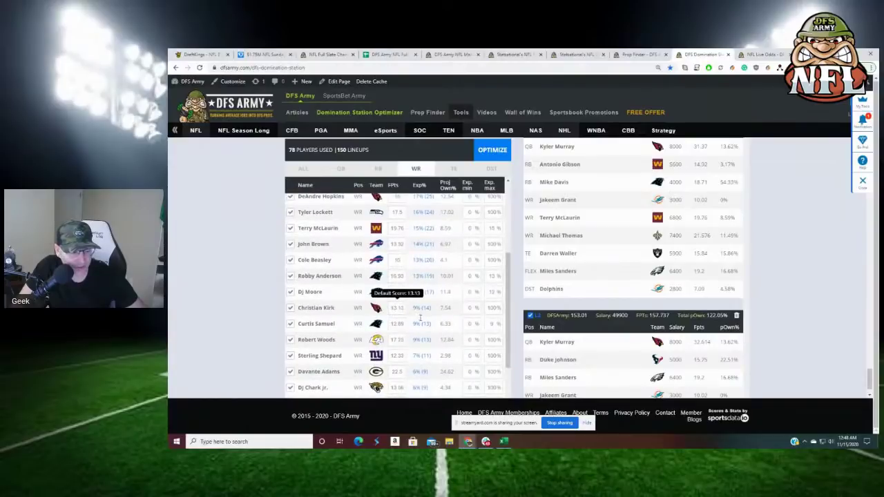
scroll(420, 318, down, 3)
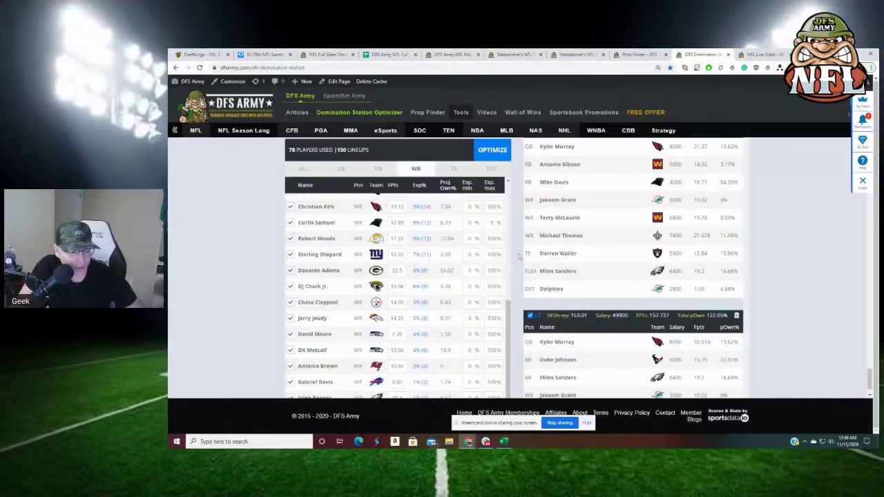
double_click(491, 254)
text(8)
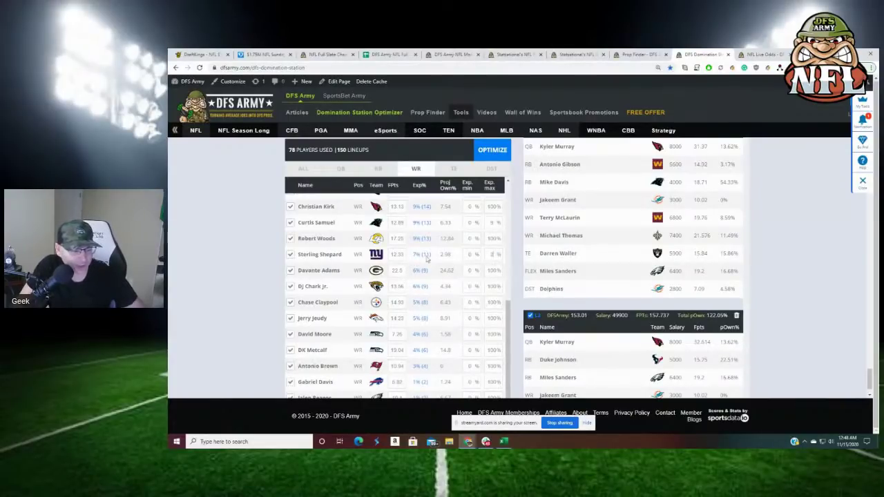
- Set the projected fantasy points of Jerry Jeudy to 15, Jalen Reagor to 11 and Brandon Aiyuk to 14.9
scroll(371, 308, down, 1)
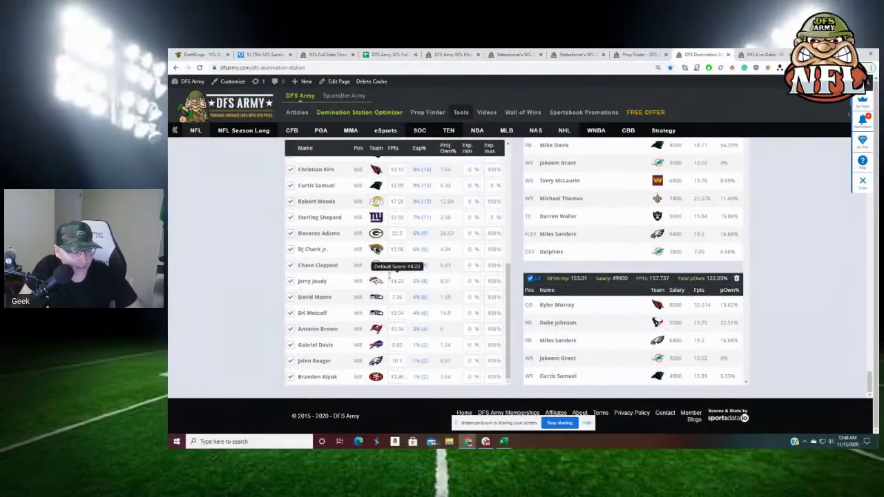
click(393, 281)
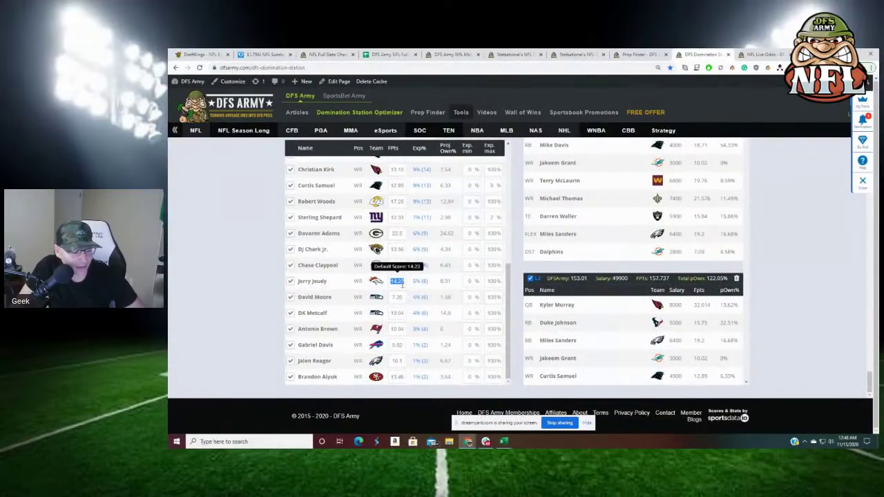
text(15)
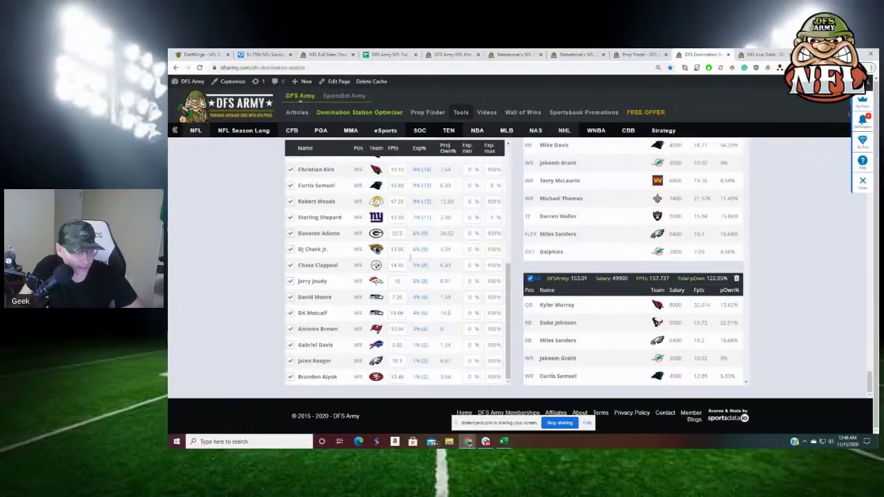
click(397, 360)
text(15)
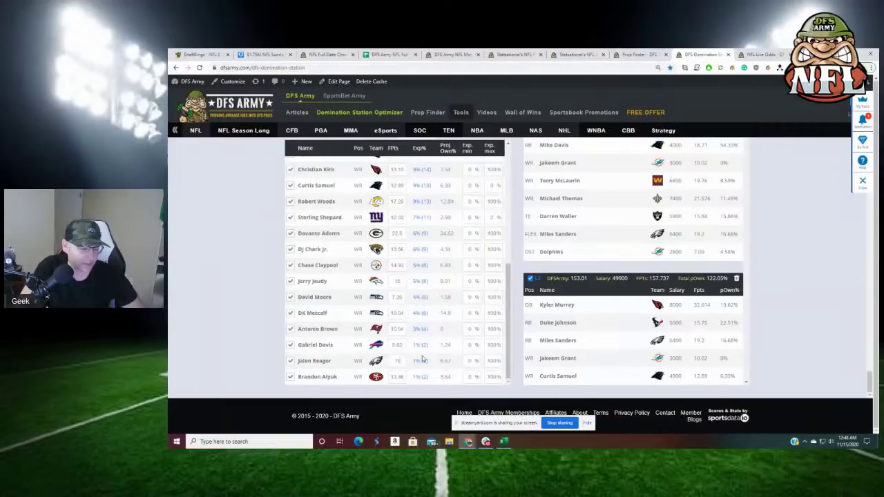
click(398, 377)
text(1)
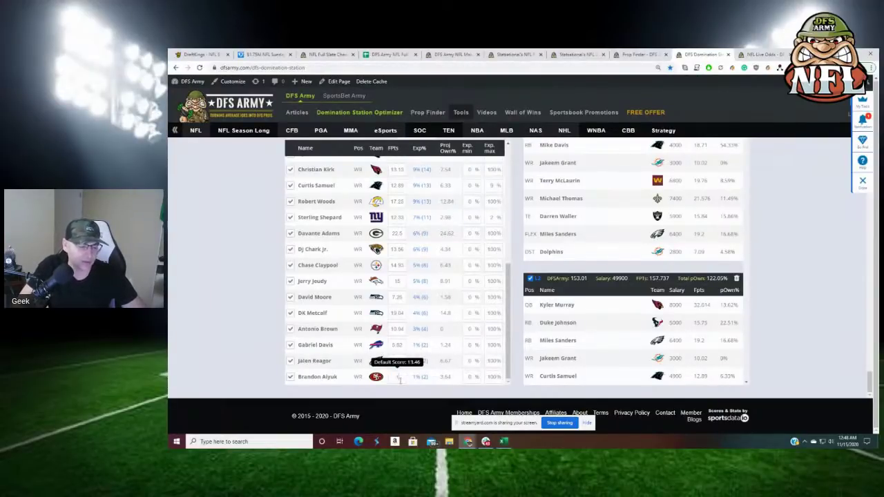
text(4.8)
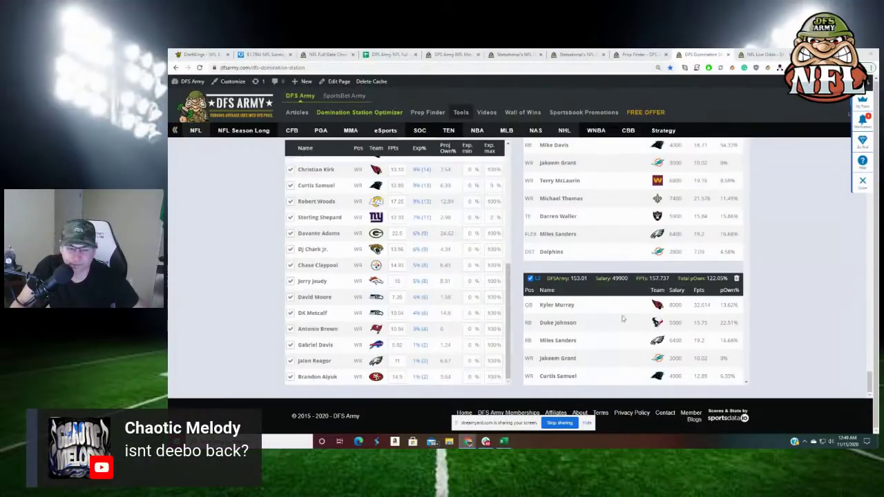
- Regenerate the 150 lineups with the updated wide receiver projections and exposure limits
scroll(776, 323, up, 6)
scroll(778, 309, down, 1)
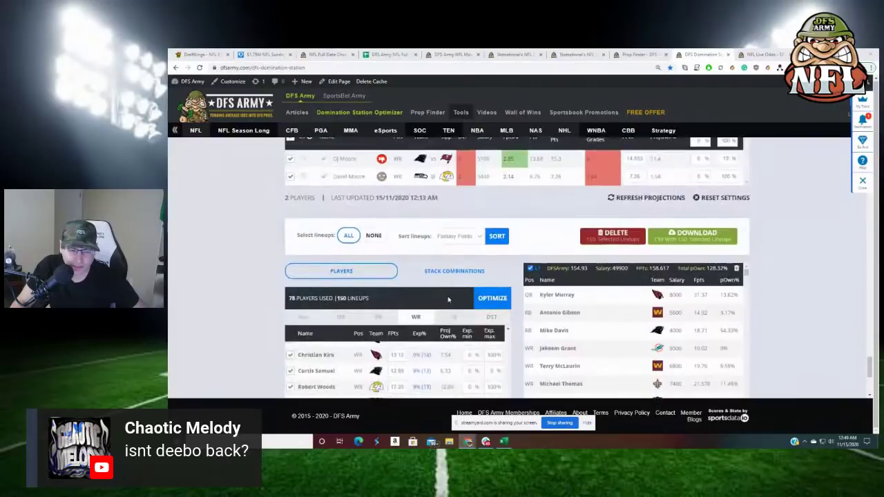
click(494, 303)
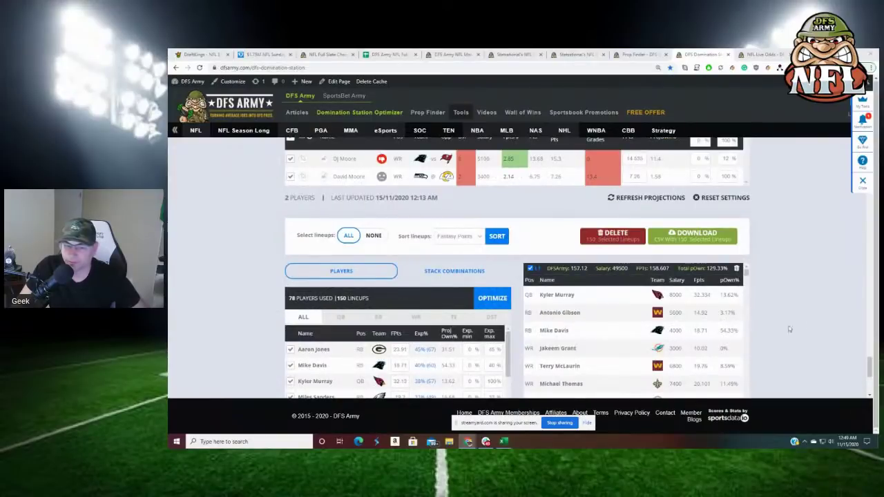
- Review the wide receiver exposures across the regenerated lineups and look over the optimizer settings
scroll(766, 320, down, 3)
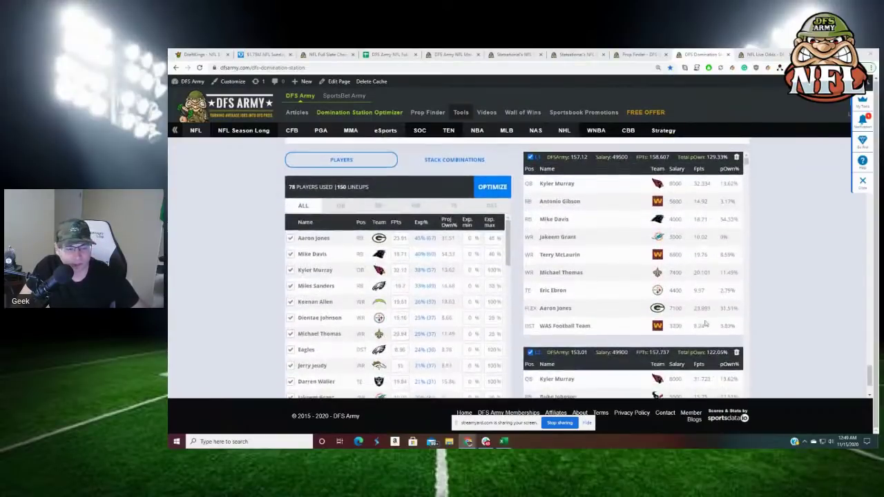
click(427, 206)
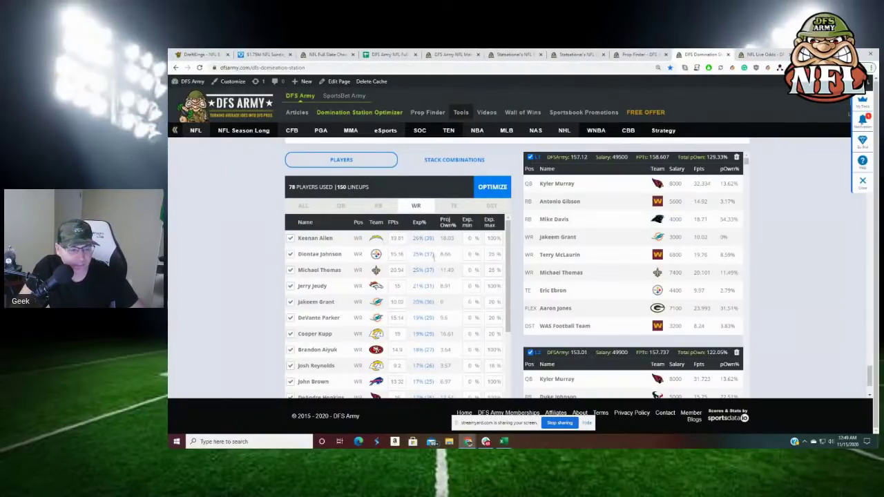
scroll(434, 260, down, 2)
scroll(436, 276, down, 3)
scroll(434, 276, down, 5)
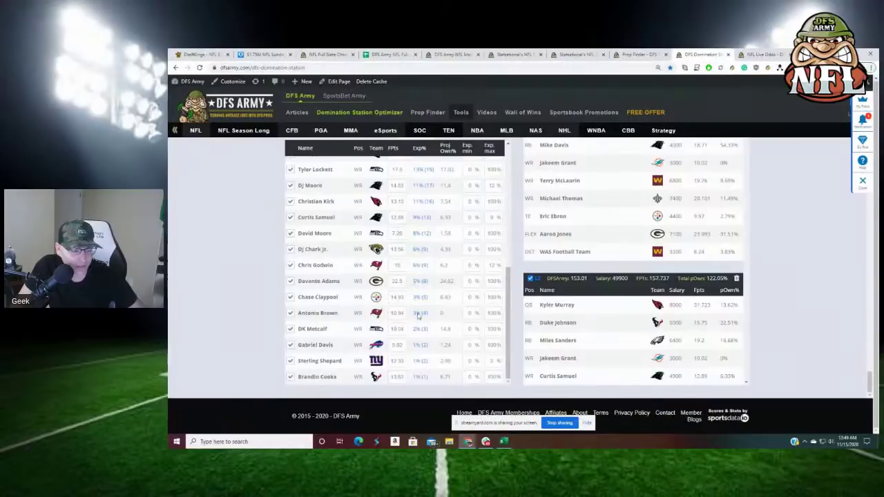
scroll(461, 230, up, 5)
scroll(563, 272, up, 2)
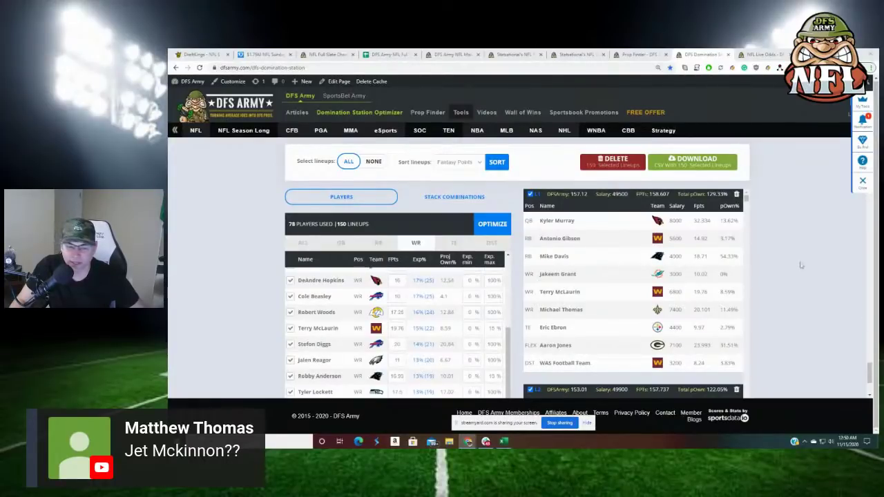
scroll(786, 280, up, 2)
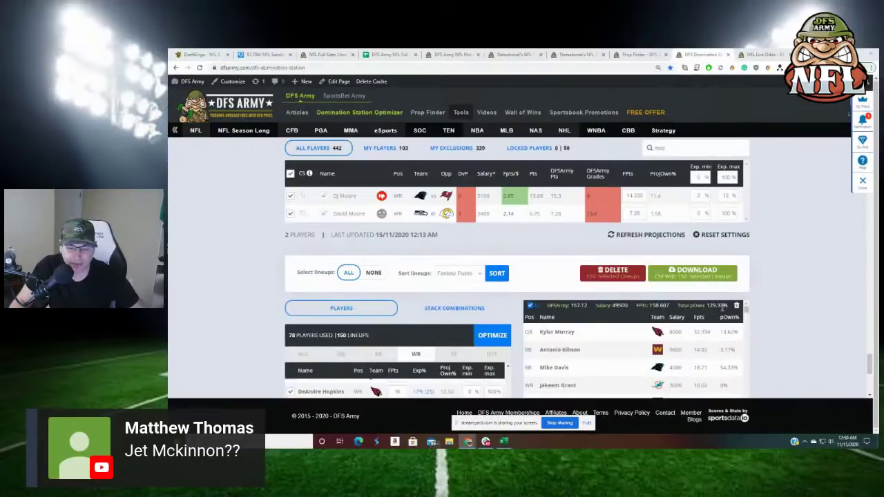
scroll(817, 247, up, 5)
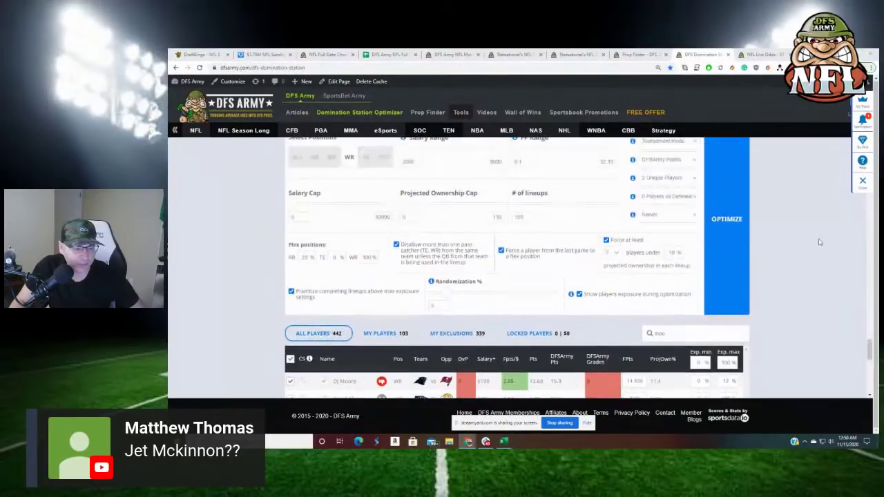
scroll(817, 247, down, 6)
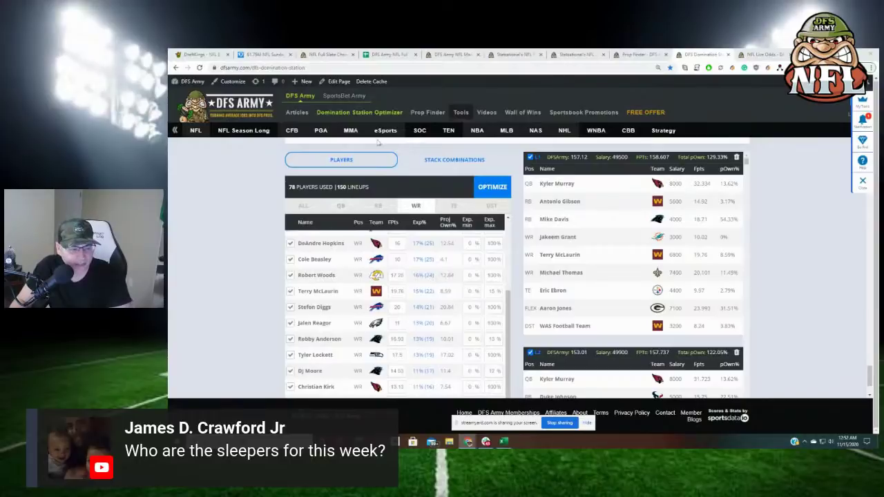
- Set Jerry Jeudy's projected fantasy points to 14.8 and limit his maximum exposure to 15%
scroll(426, 298, up, 3)
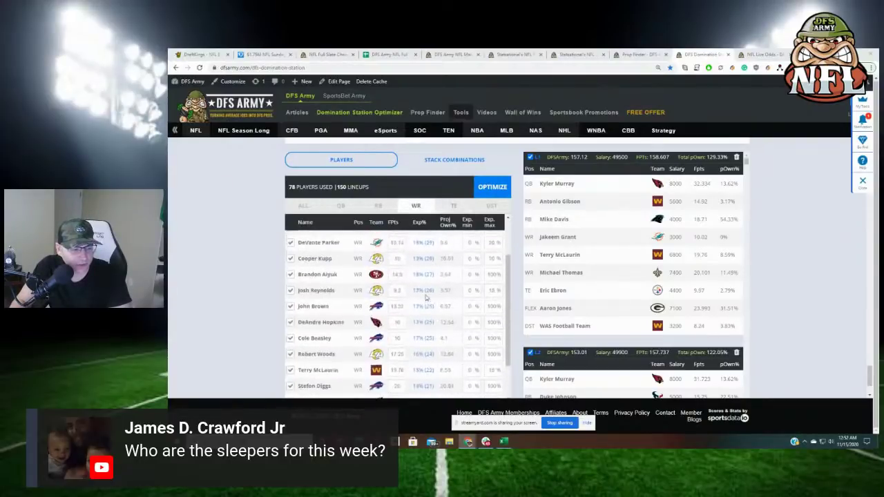
scroll(426, 298, up, 1)
scroll(426, 298, down, 2)
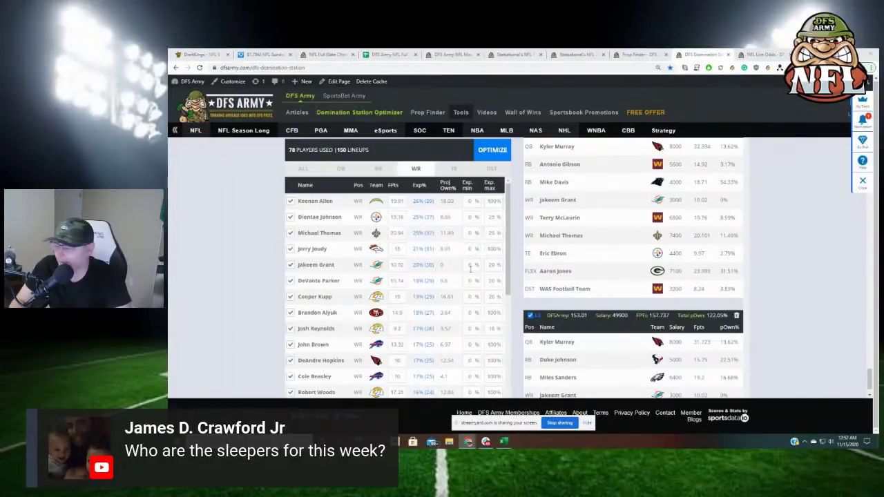
click(400, 250)
text(1)
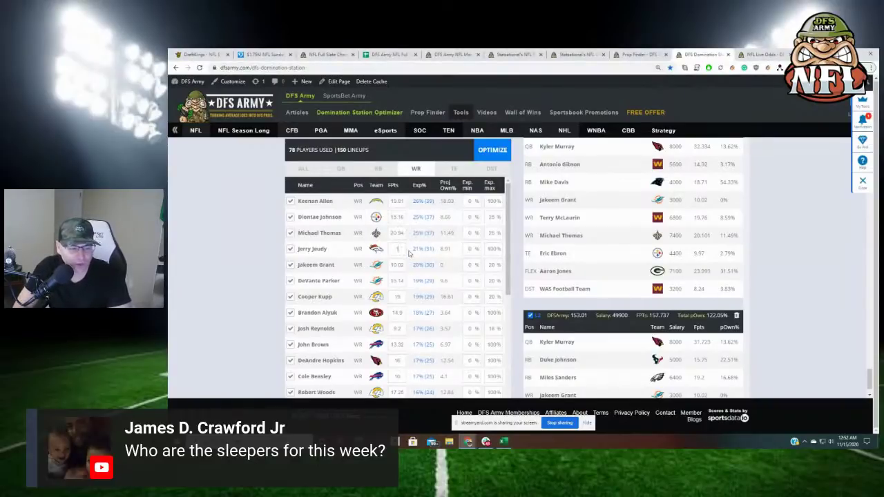
text(4.8)
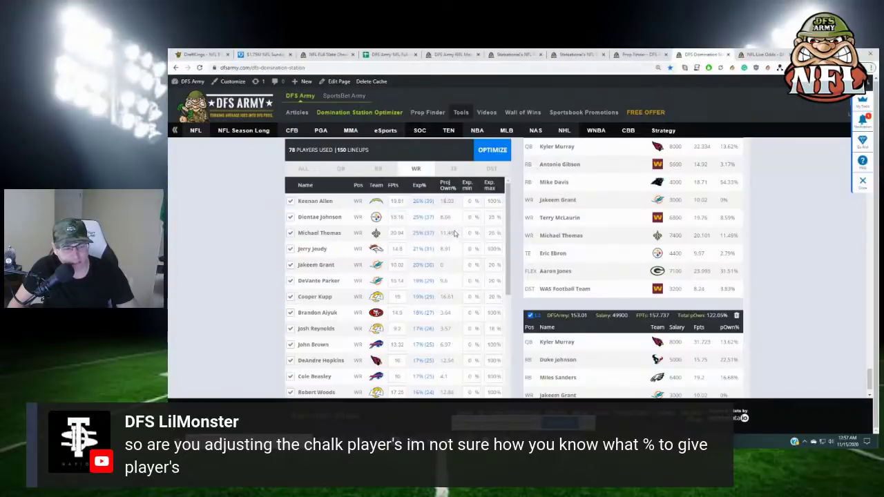
click(487, 249)
text(1)
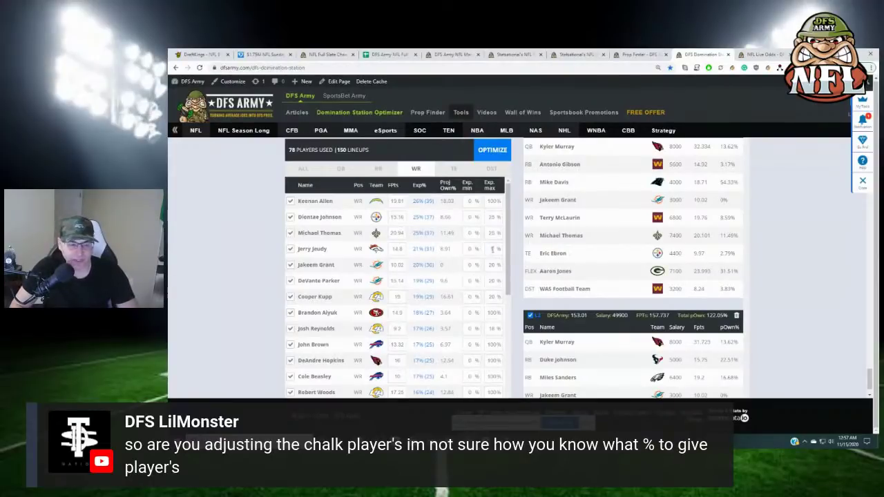
text(5)
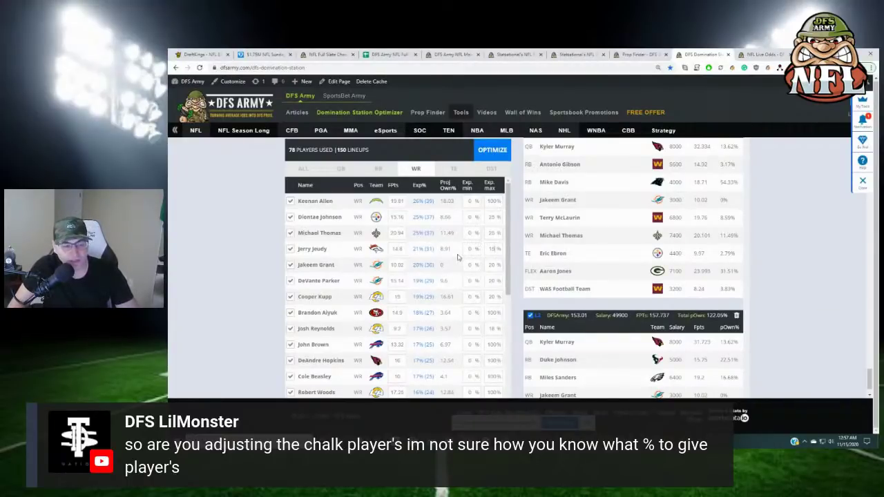
- Look over the remaining wide receiver exposures and display the running back exposures
scroll(455, 265, down, 1)
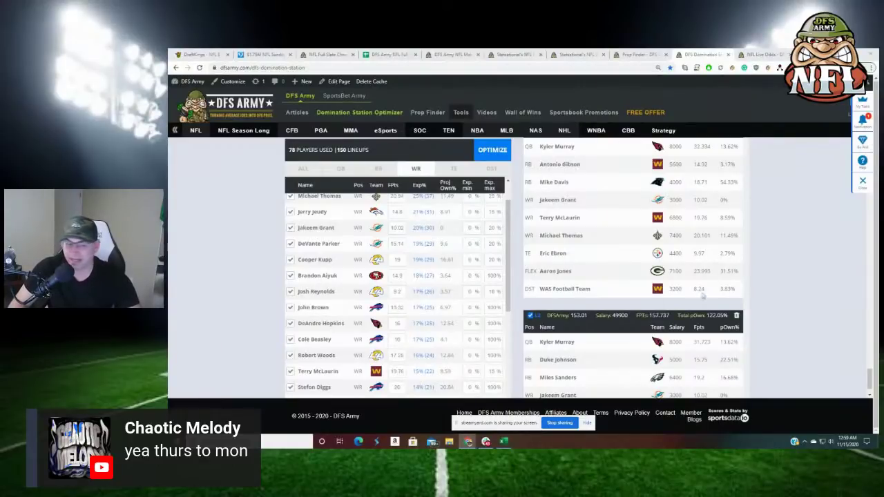
scroll(430, 237, up, 3)
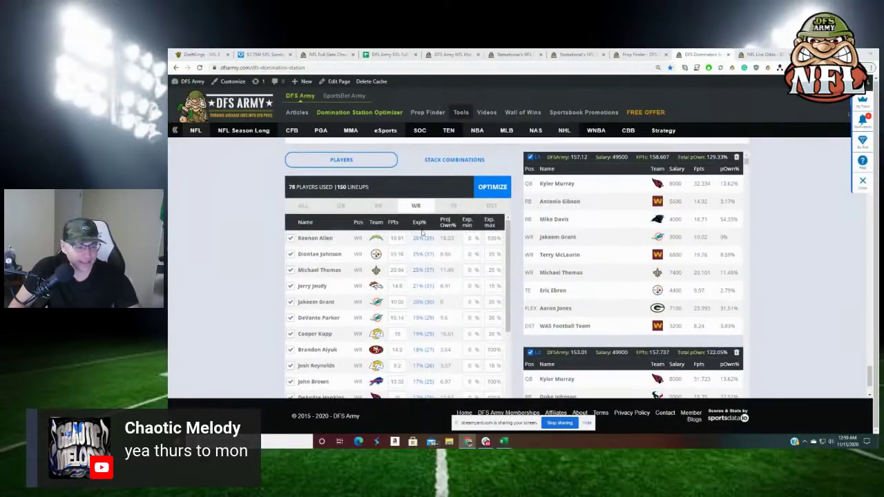
click(379, 207)
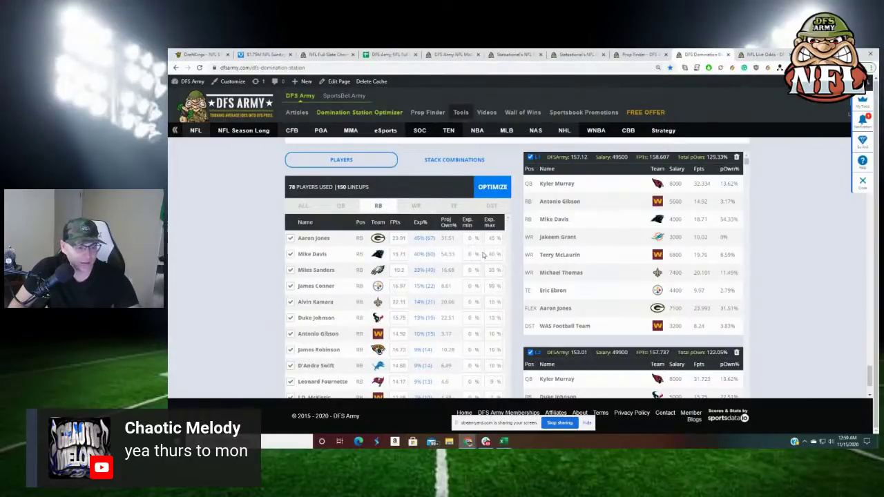